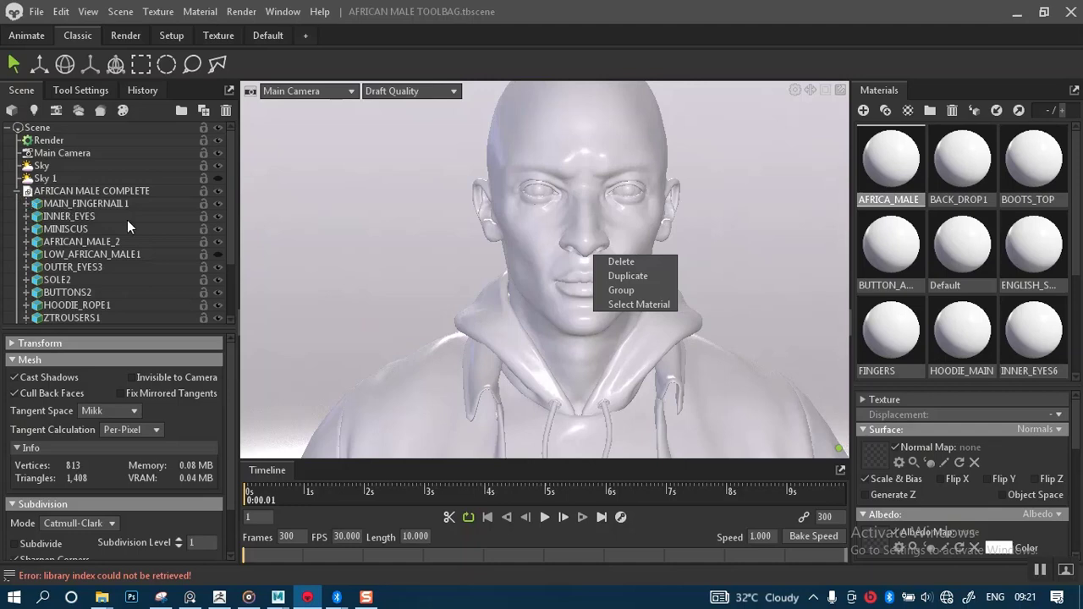
pyautogui.click(393, 304)
pyautogui.scroll(-3, 389, 269)
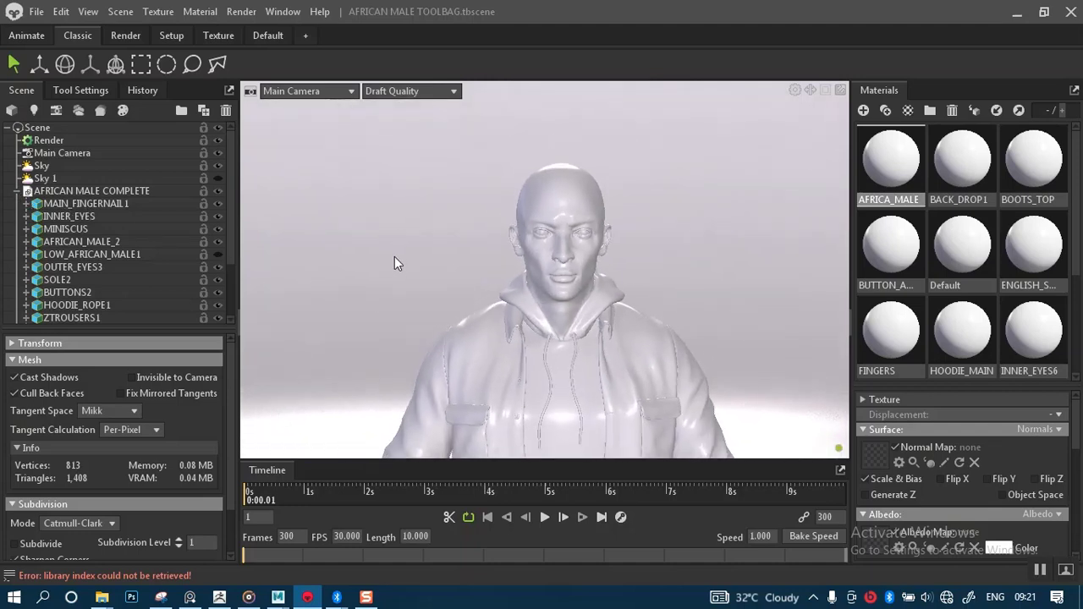
pyautogui.moveTo(408, 279)
pyautogui.mouseDown(button='middle')
pyautogui.moveTo(426, 152)
pyautogui.moveTo(404, 291)
pyautogui.mouseUp(button='middle')
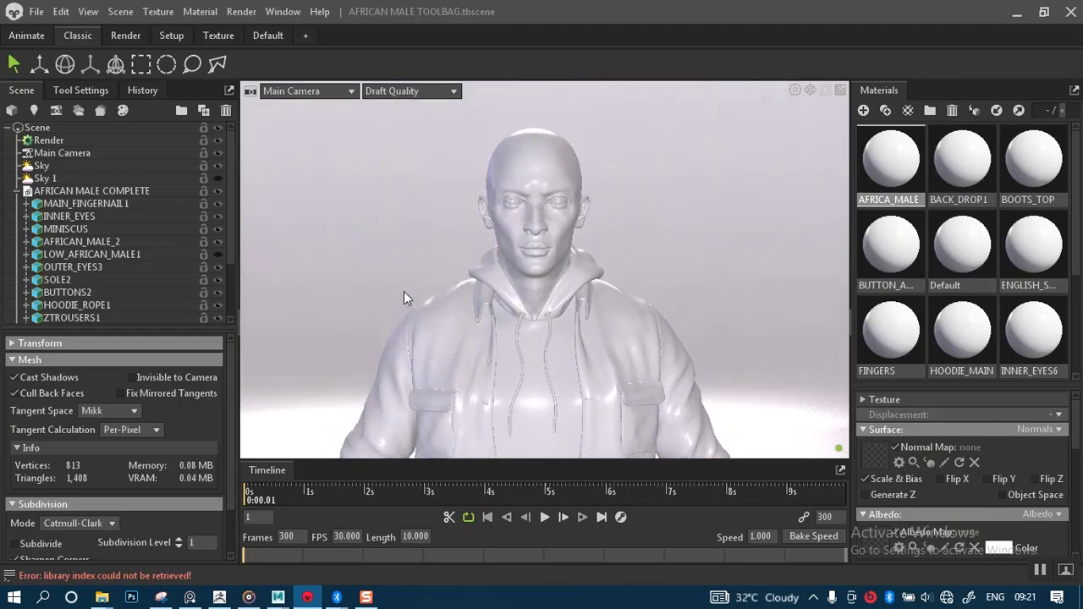
pyautogui.scroll(4, 471, 261)
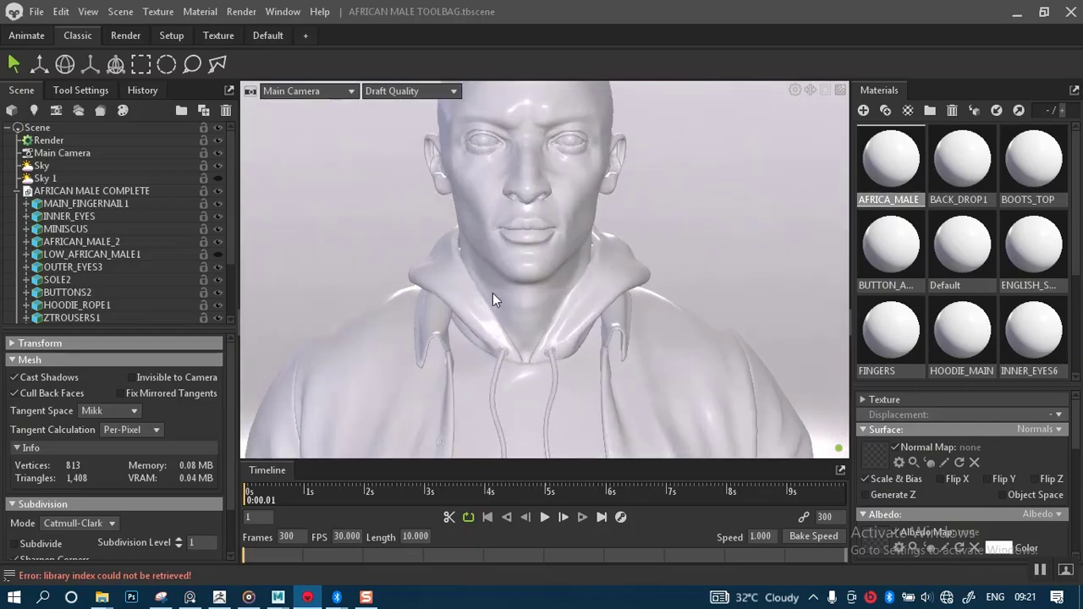
pyautogui.moveTo(495, 299); pyautogui.dragTo(641, 236)
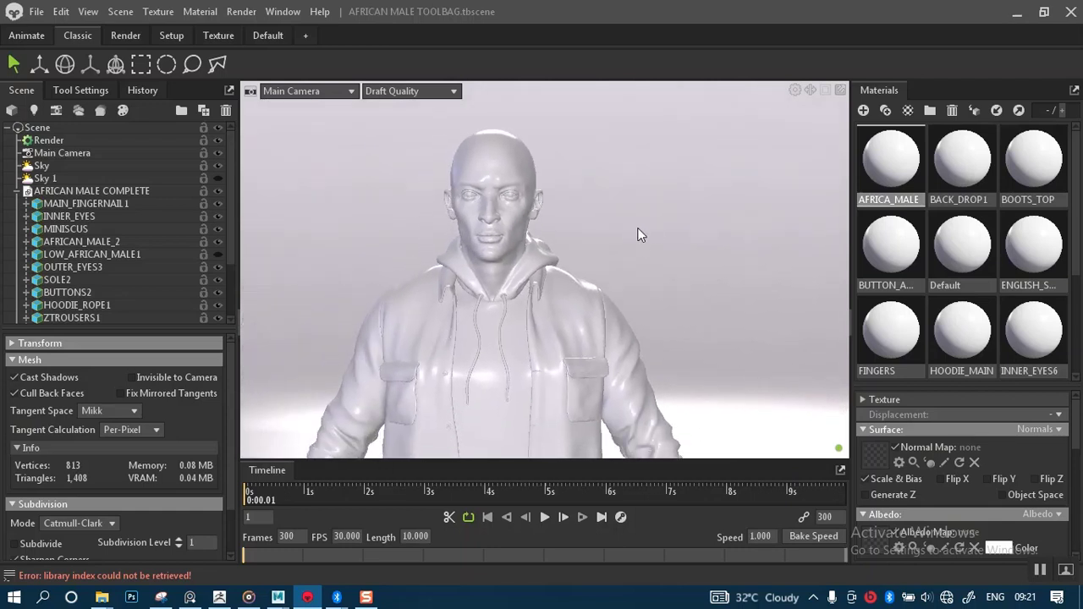
# Set the albedo colour of the BACK_DROP1 material to near-black 151515.
pyautogui.click(957, 160)
pyautogui.scroll(-2, 1075, 457)
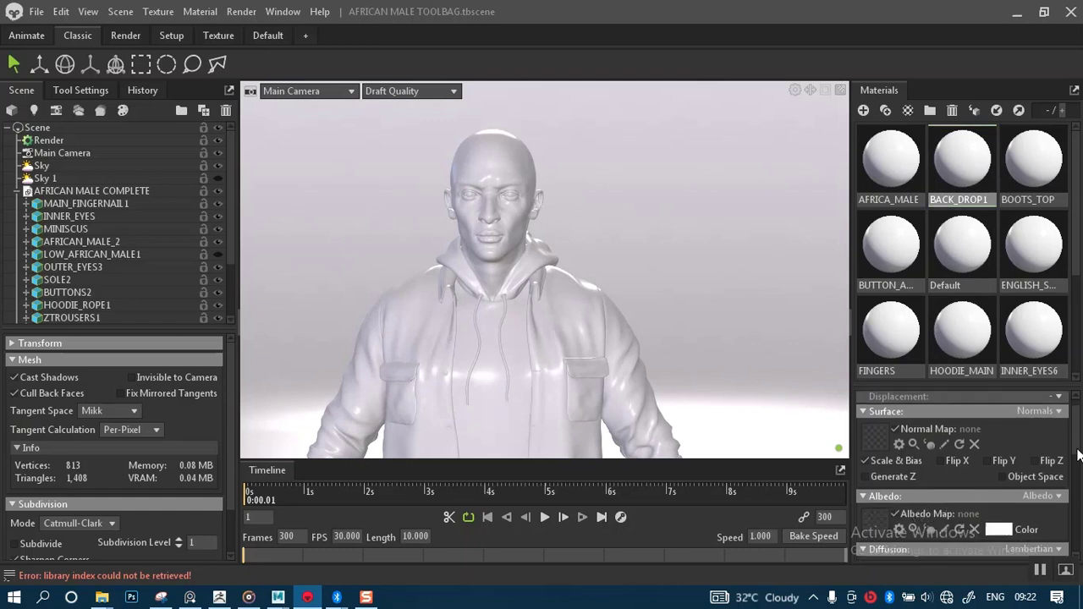
pyautogui.scroll(1, 1068, 431)
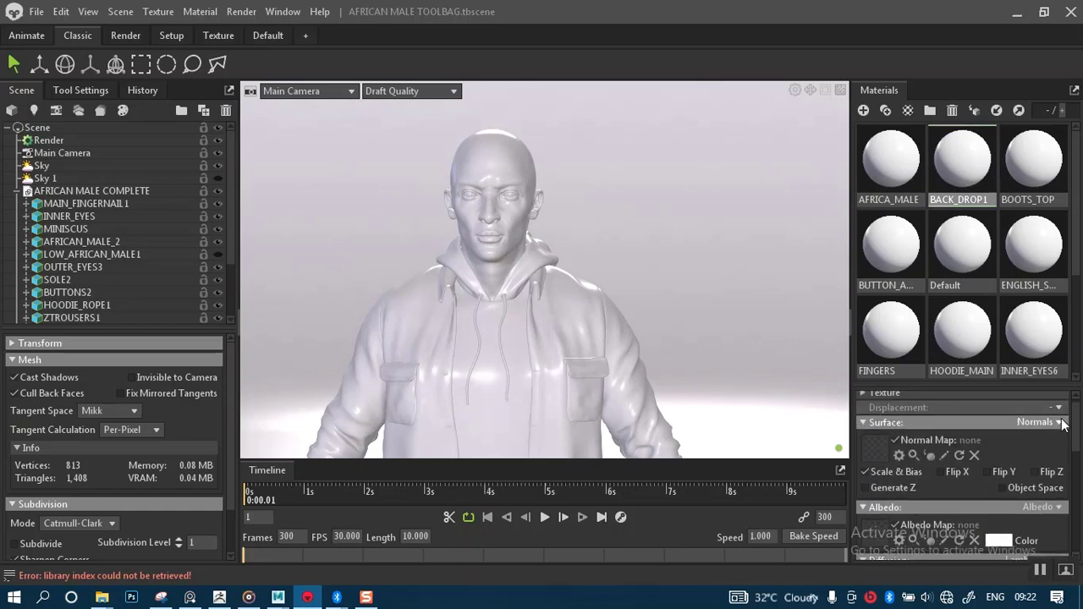
pyautogui.click(1059, 423)
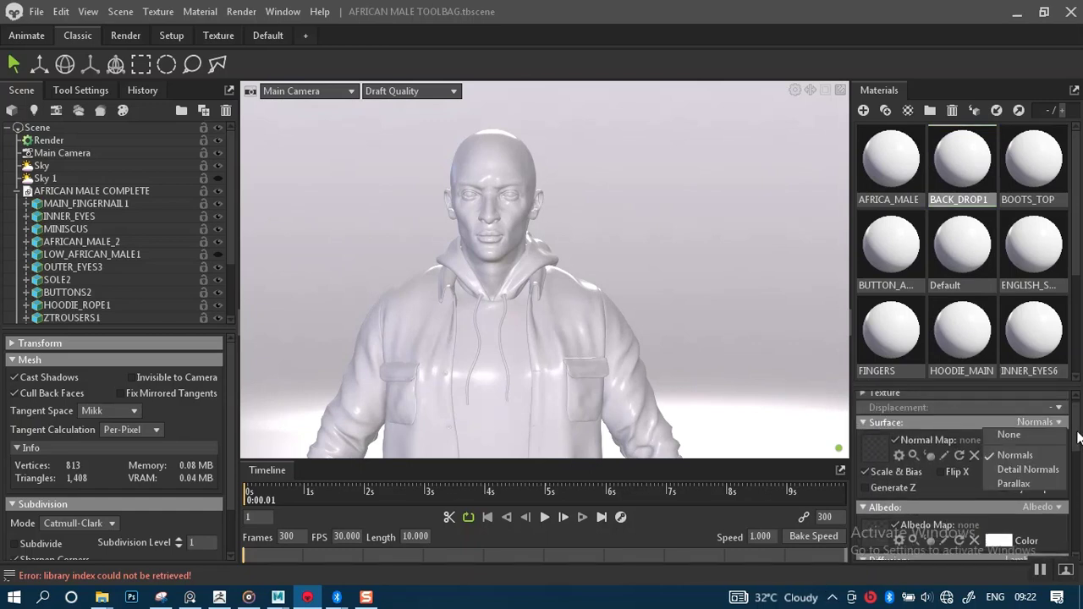
pyautogui.scroll(-3, 1077, 437)
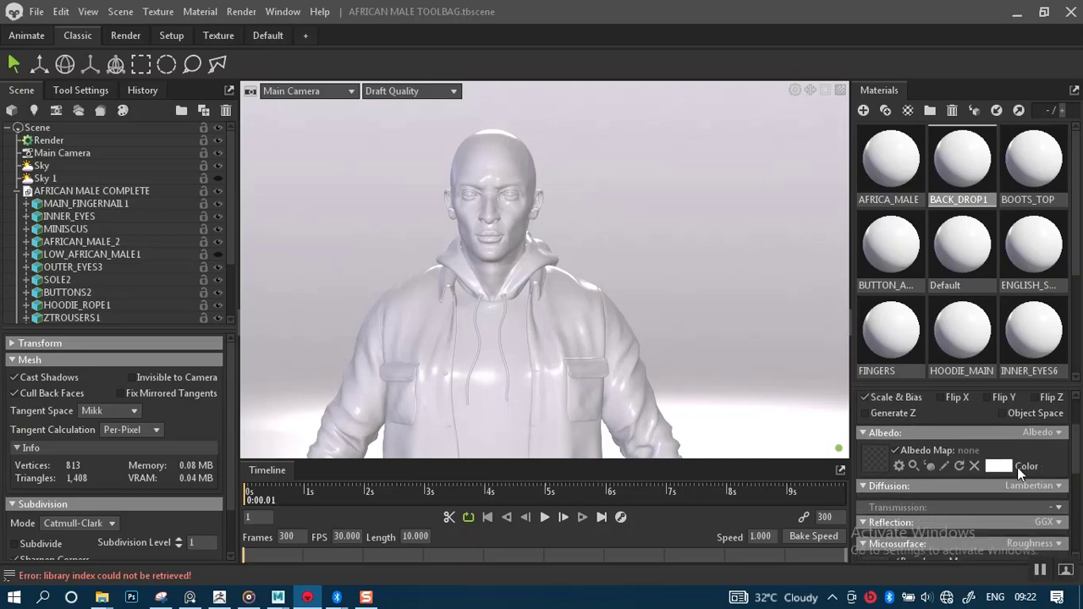
pyautogui.click(999, 466)
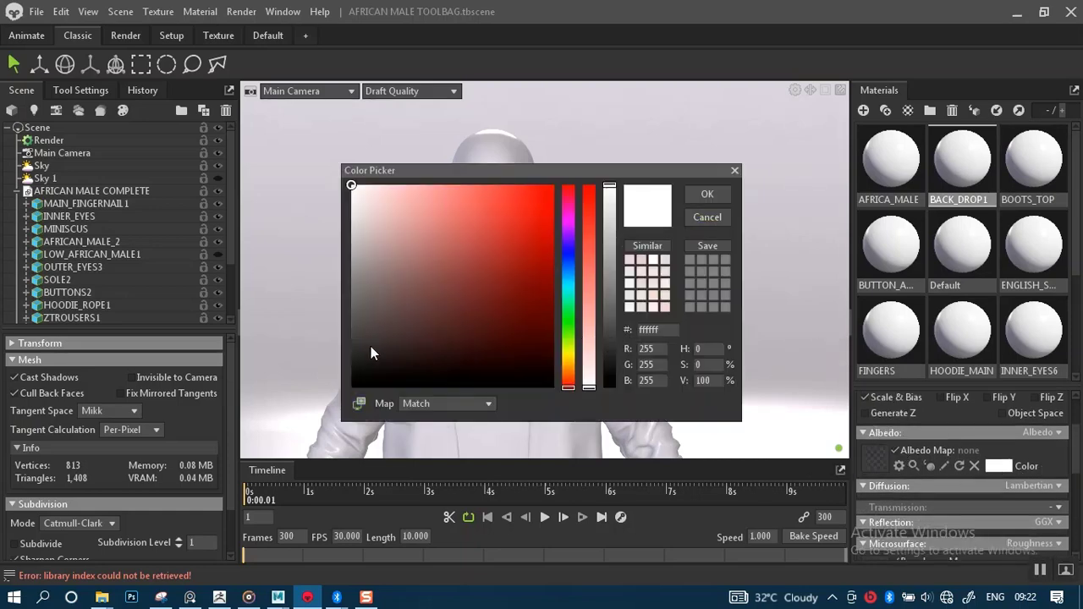
pyautogui.moveTo(371, 354); pyautogui.dragTo(357, 369)
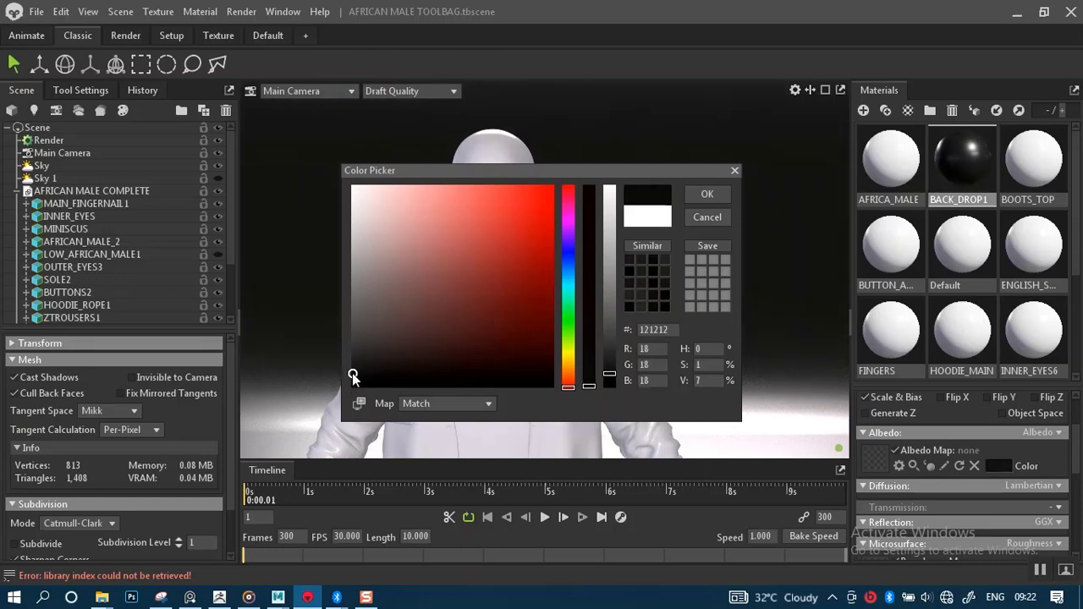
pyautogui.click(704, 196)
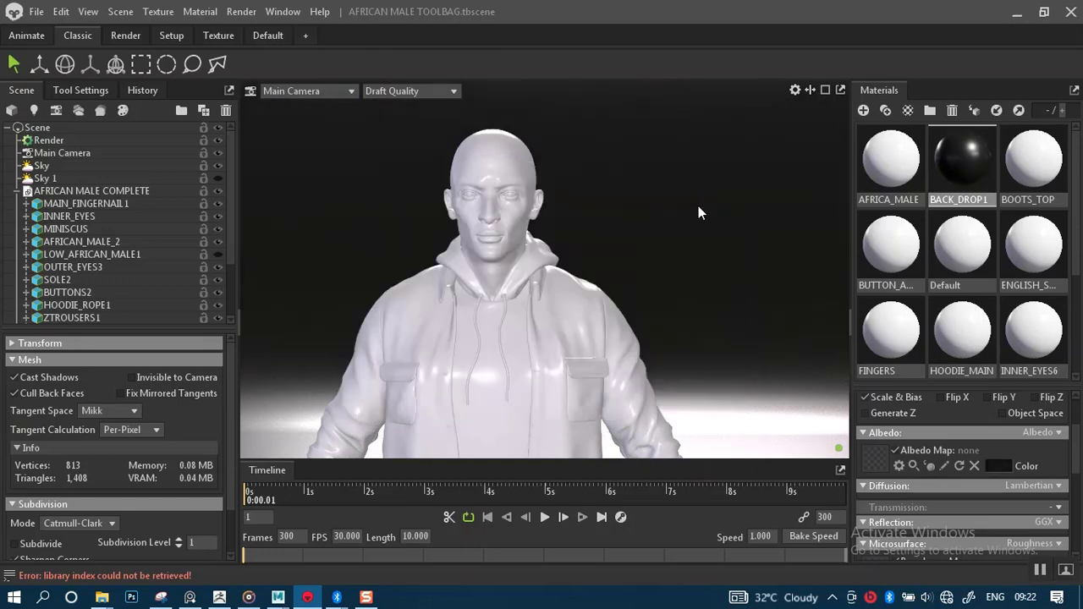
# Raise the roughness of the BACK_DROP1 material to about 0.876.
pyautogui.keyDown('alt'); pyautogui.moveTo(642, 340); pyautogui.dragTo(586, 201, button='right'); pyautogui.keyUp('alt')
pyautogui.keyDown('alt'); pyautogui.moveTo(590, 286); pyautogui.dragTo(691, 300); pyautogui.keyUp('alt')
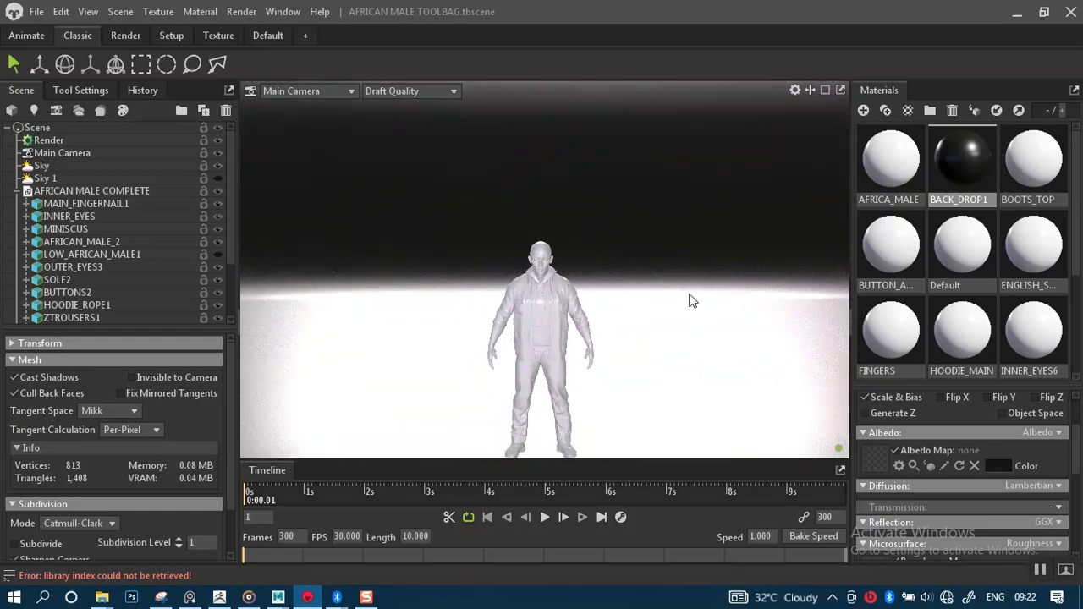
pyautogui.moveTo(1078, 452); pyautogui.dragTo(1069, 481)
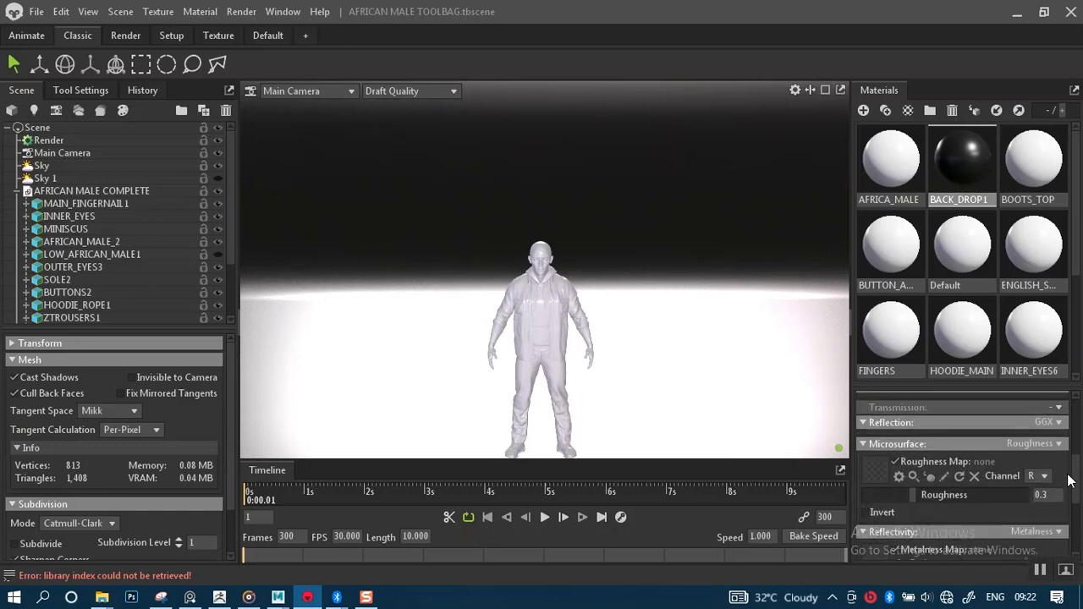
pyautogui.moveTo(911, 496); pyautogui.dragTo(1007, 495)
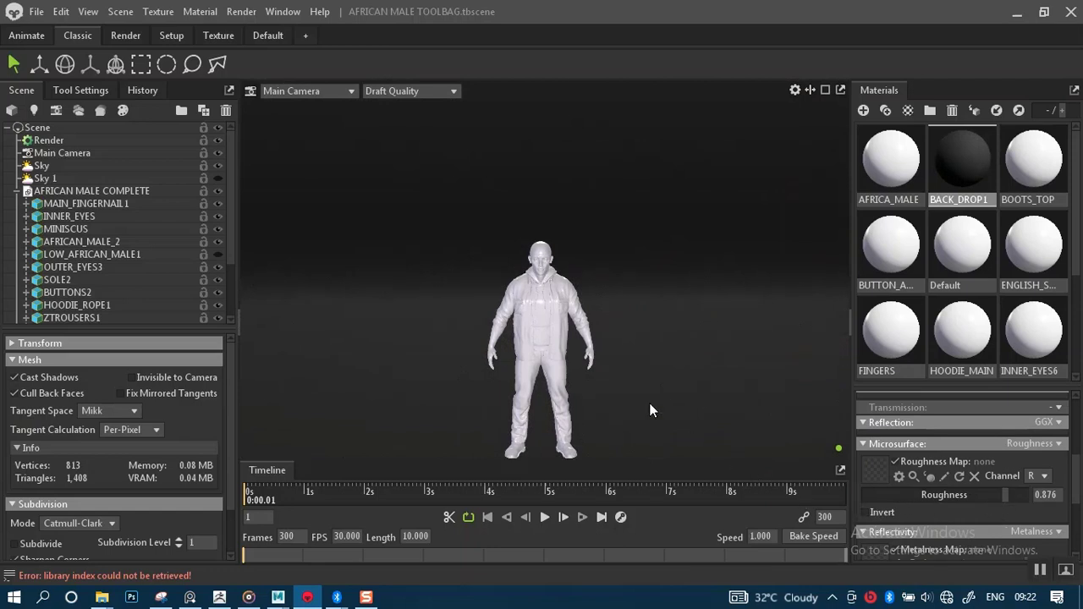
# Switch the viewport rendering to Full Quality and check the whole character against the dark backdrop.
pyautogui.scroll(3, 607, 369)
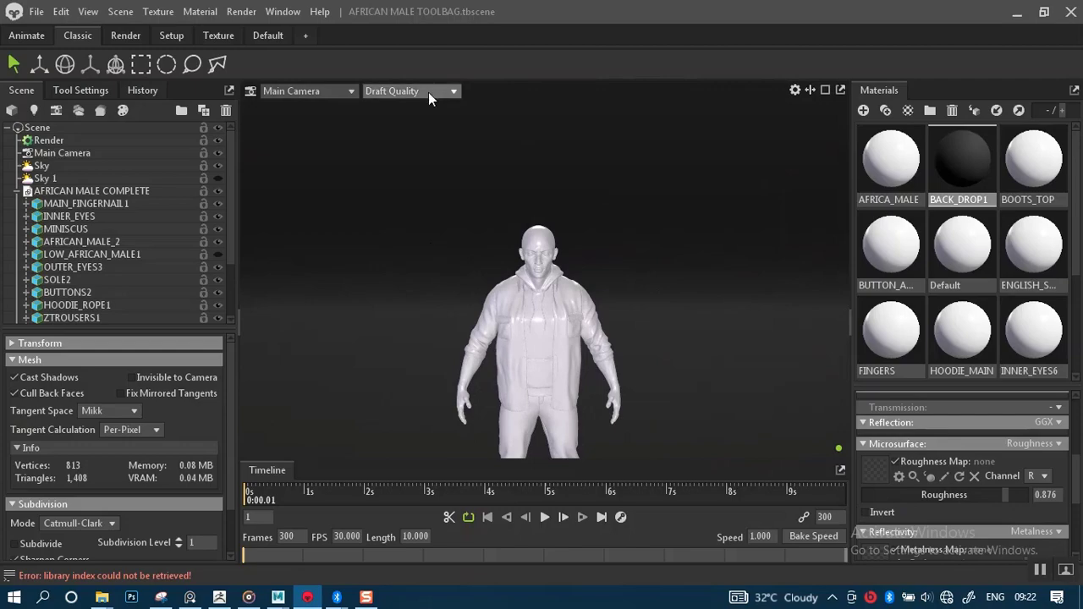
pyautogui.click(451, 93)
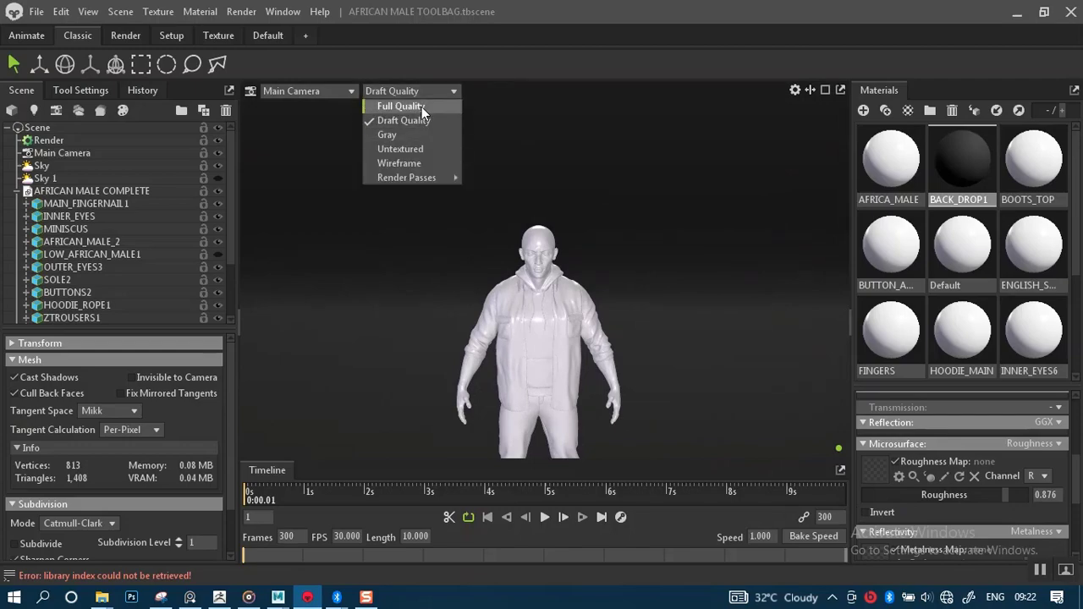
pyautogui.click(422, 106)
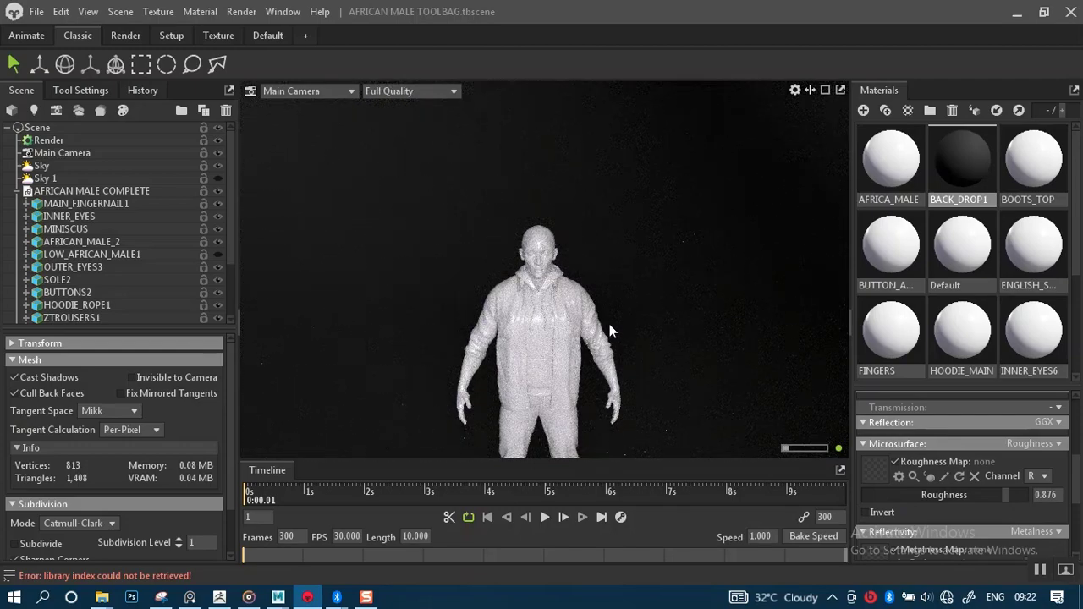
pyautogui.scroll(-3, 609, 326)
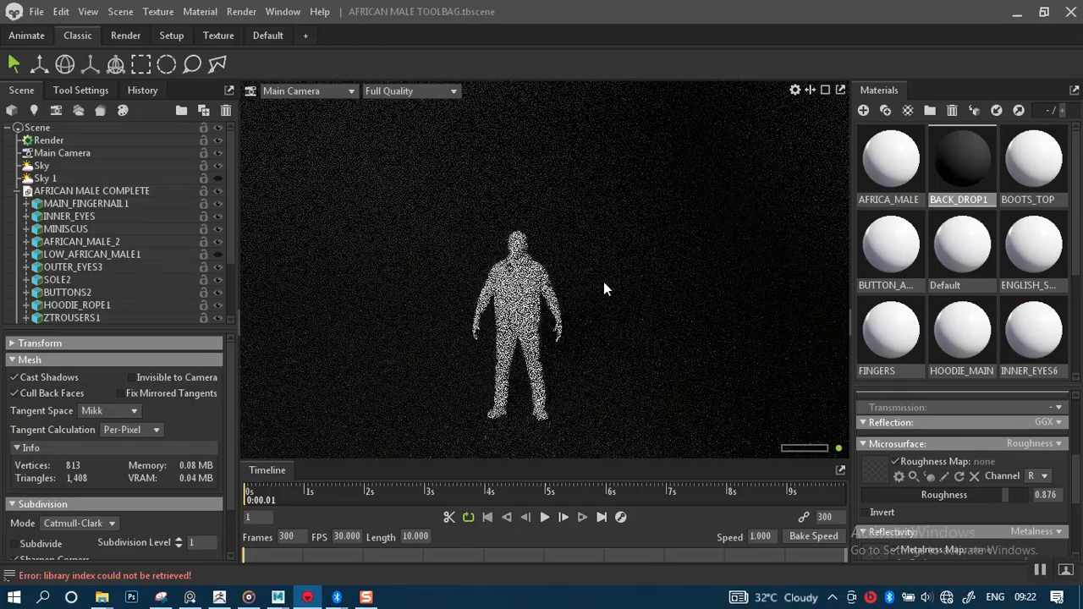
pyautogui.scroll(3, 603, 288)
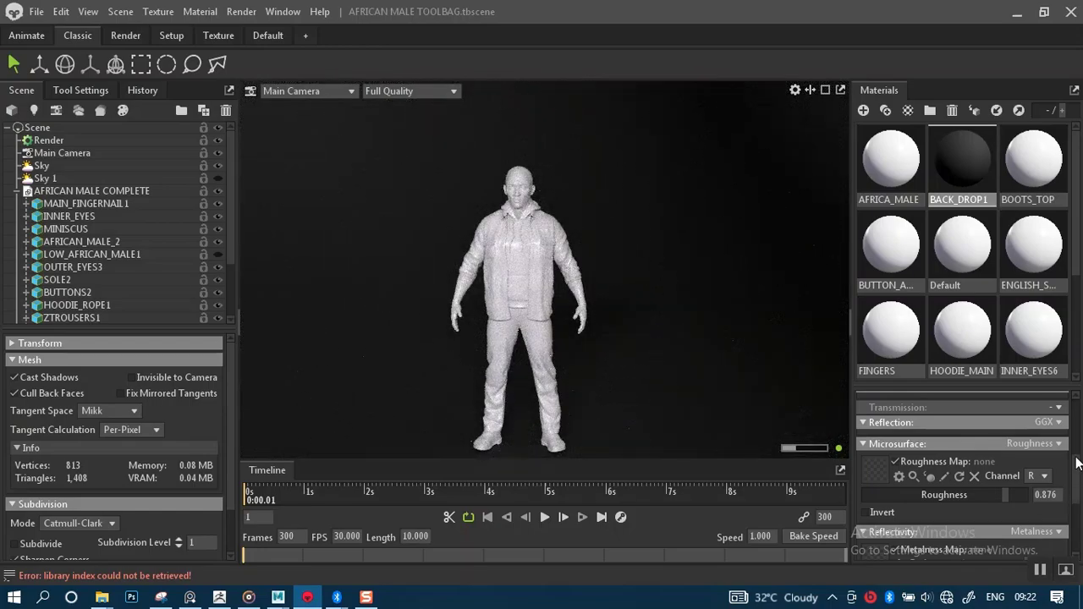
# Lighten the BACK_DROP1 albedo colour to dark grey 2b2b2b, and fine-tune the grey once more.
pyautogui.scroll(5, 998, 479)
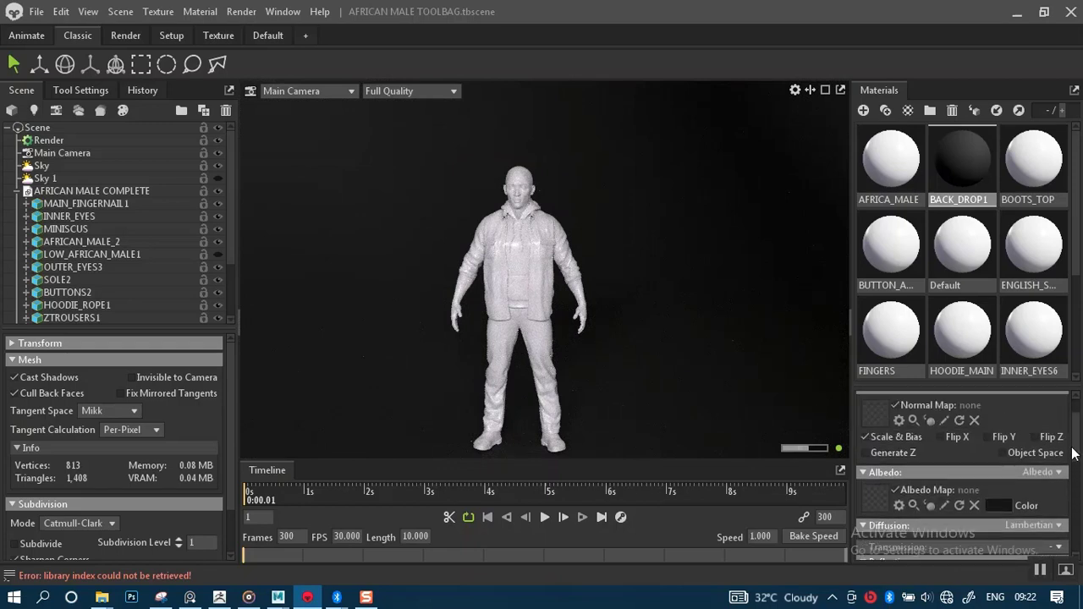
pyautogui.click(998, 471)
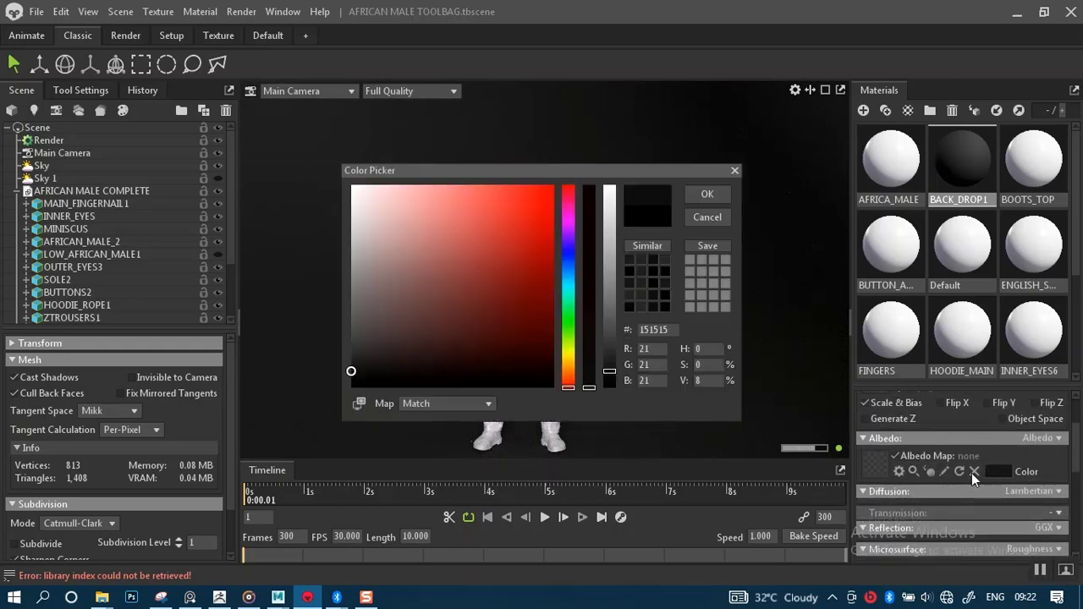
pyautogui.click(356, 358)
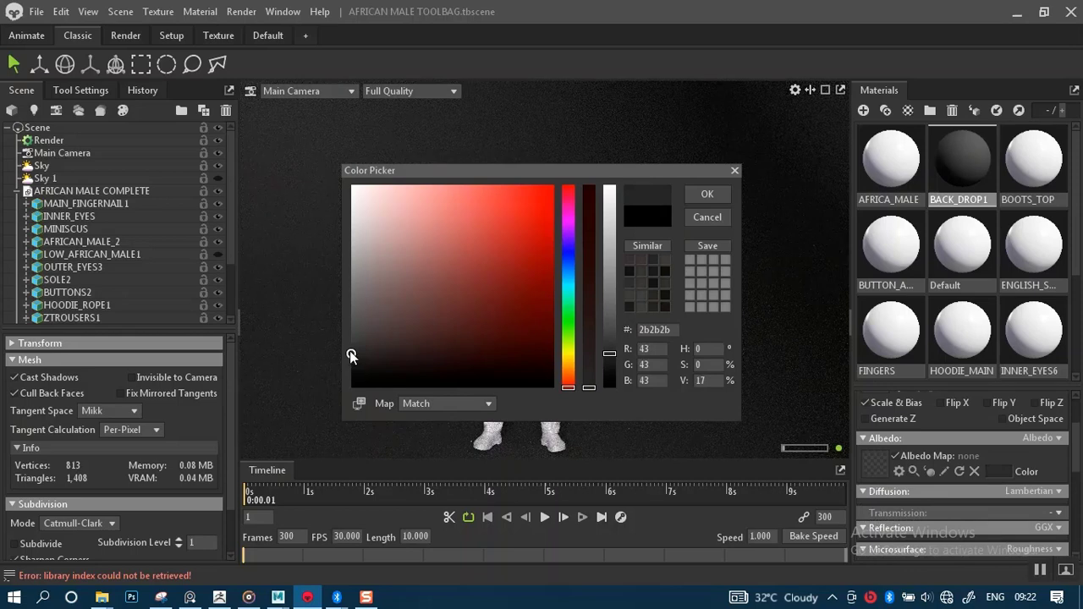
pyautogui.click(707, 196)
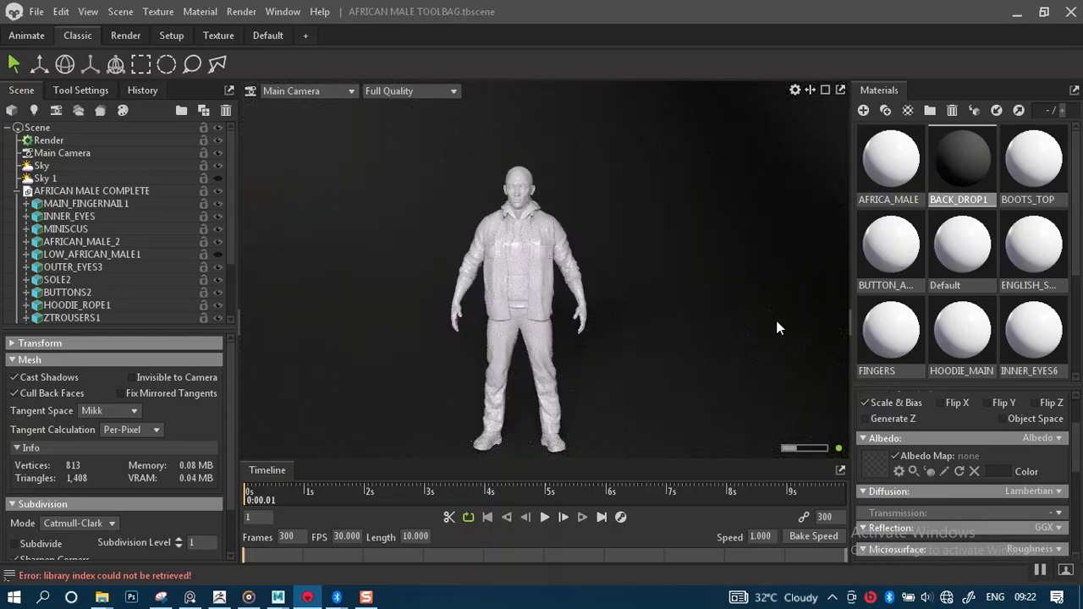
pyautogui.click(998, 474)
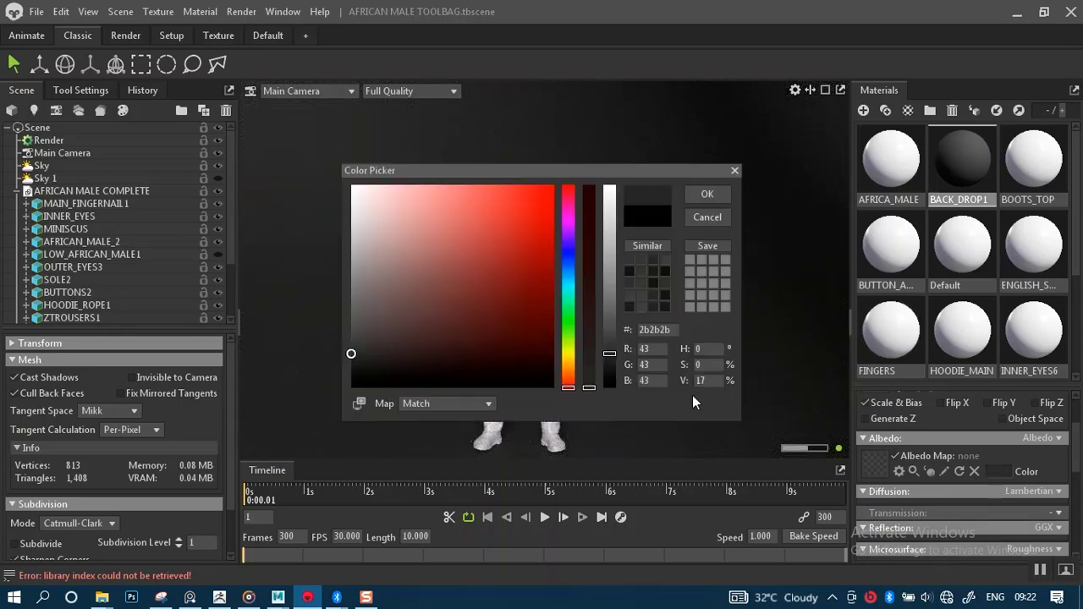
pyautogui.click(351, 332)
pyautogui.click(718, 197)
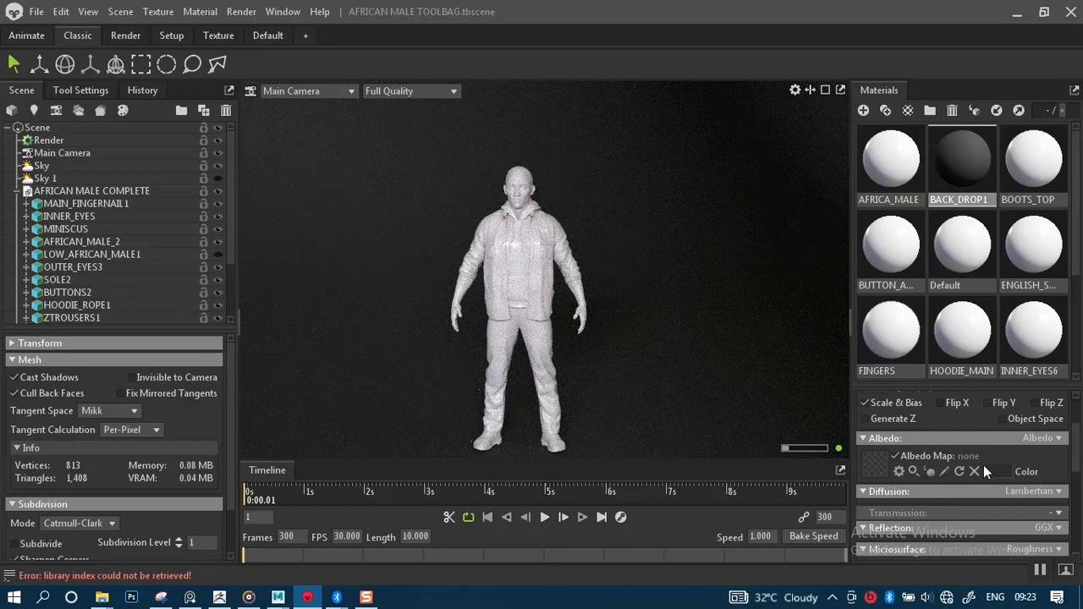
# Set the roughness of the BACK_DROP1 material to 1.0.
pyautogui.scroll(-4, 1075, 464)
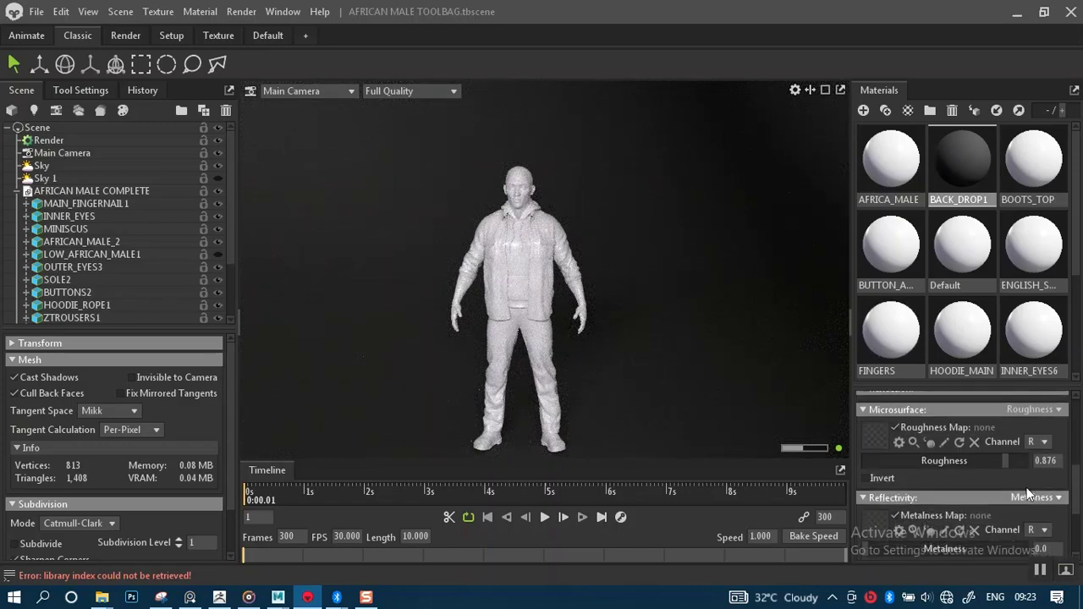
pyautogui.moveTo(1006, 459); pyautogui.dragTo(1031, 460)
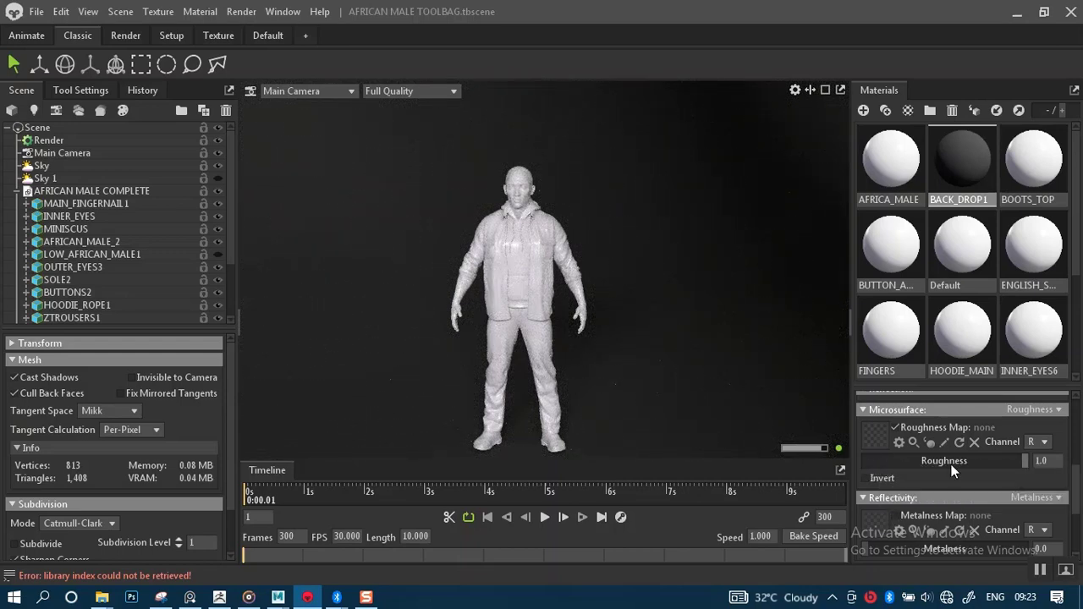
pyautogui.scroll(-3, 1068, 498)
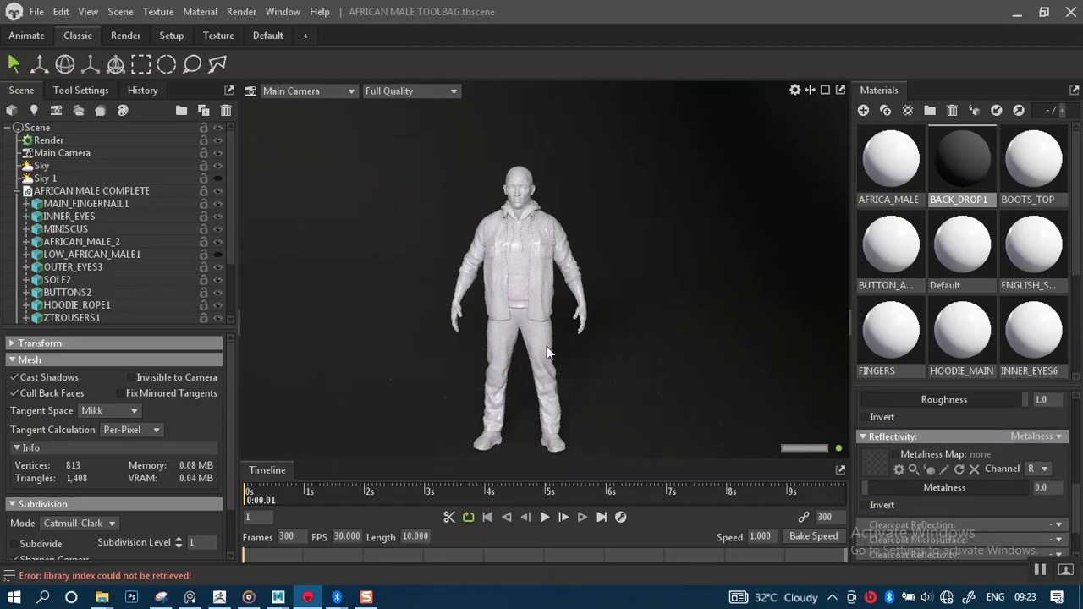
# Collapse the AFRICAN MALE COMPLETE group in the scene hierarchy and hide the PLANE object.
pyautogui.scroll(5, 574, 336)
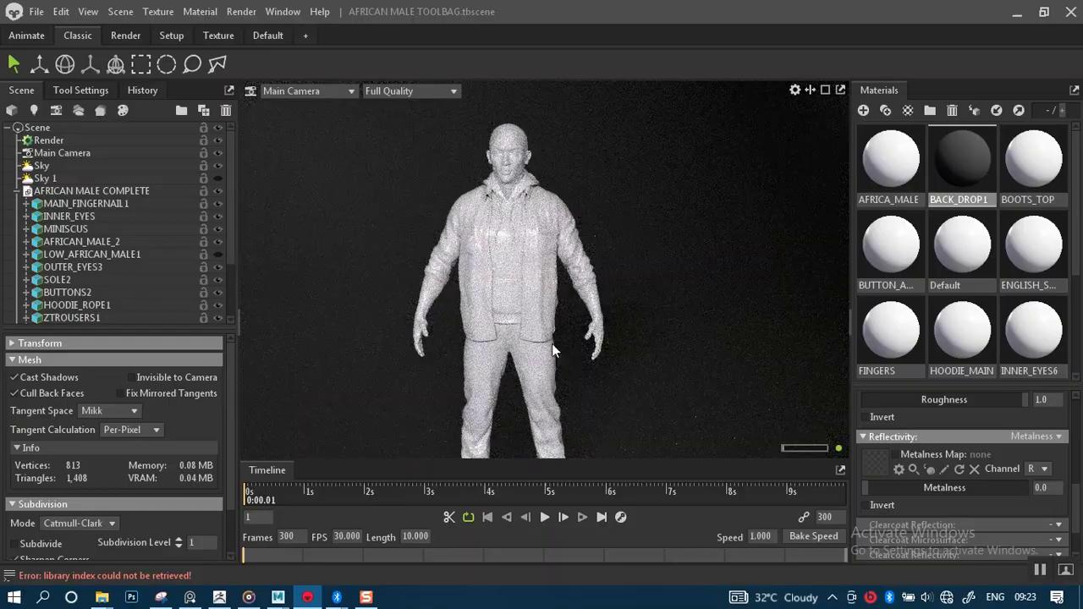
pyautogui.scroll(-3, 592, 330)
pyautogui.moveTo(594, 312); pyautogui.dragTo(646, 304)
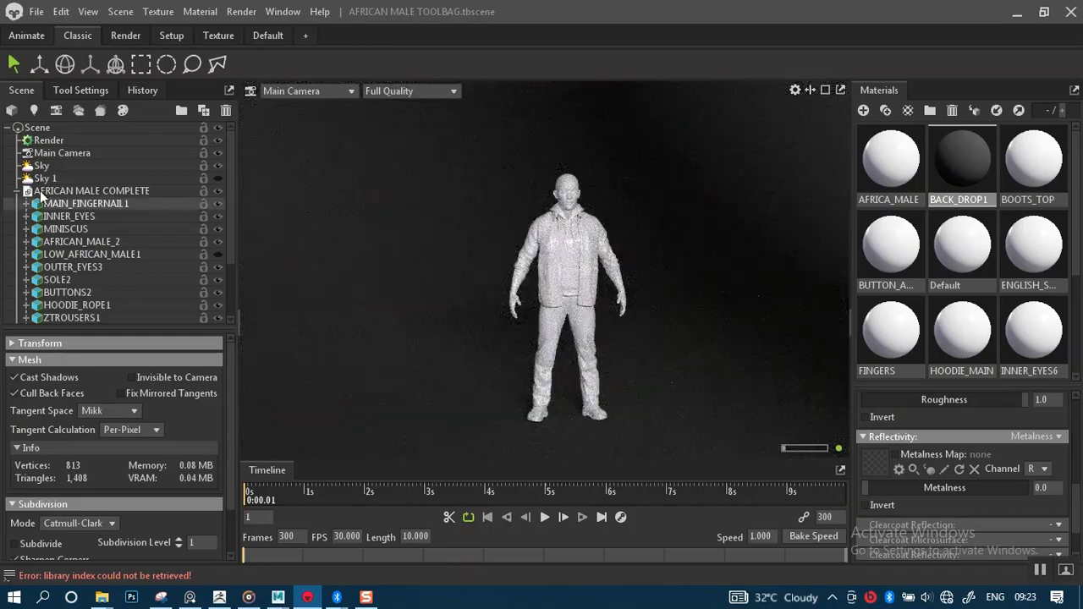
pyautogui.click(16, 191)
pyautogui.click(81, 206)
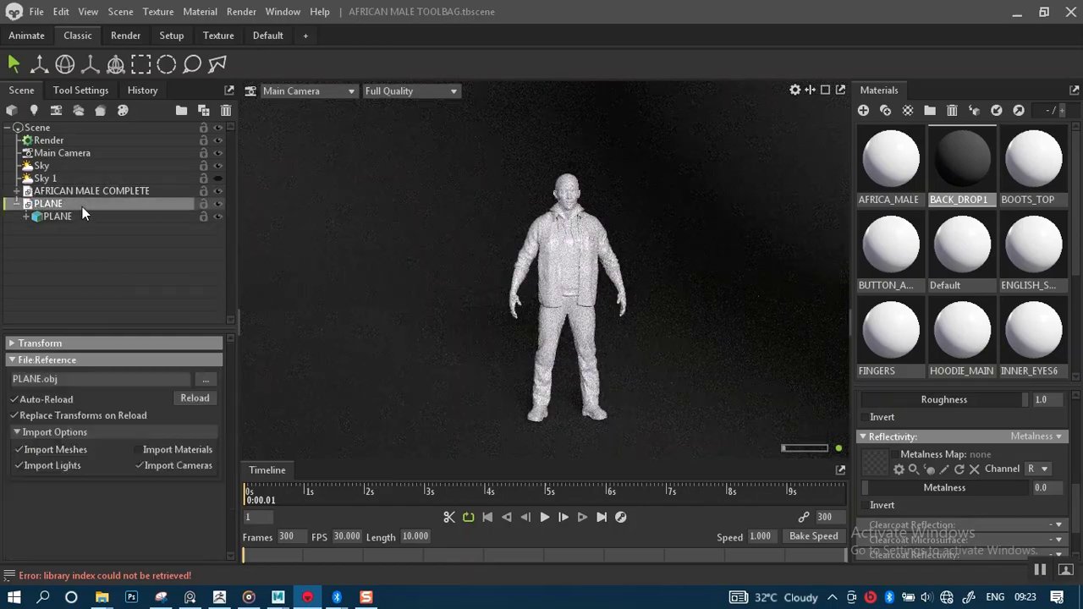
pyautogui.click(219, 204)
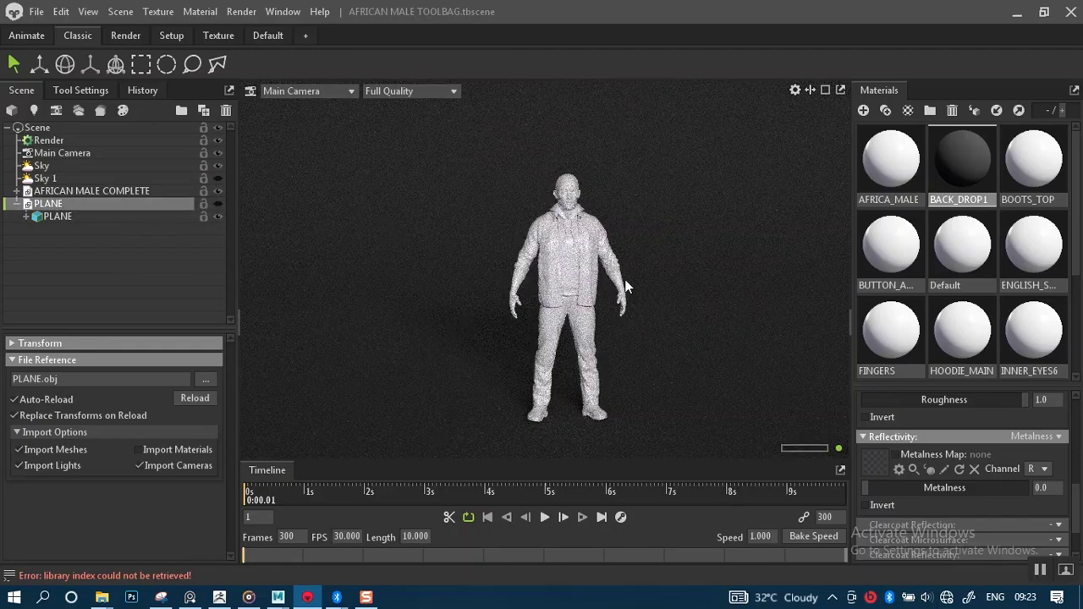
pyautogui.scroll(3, 605, 273)
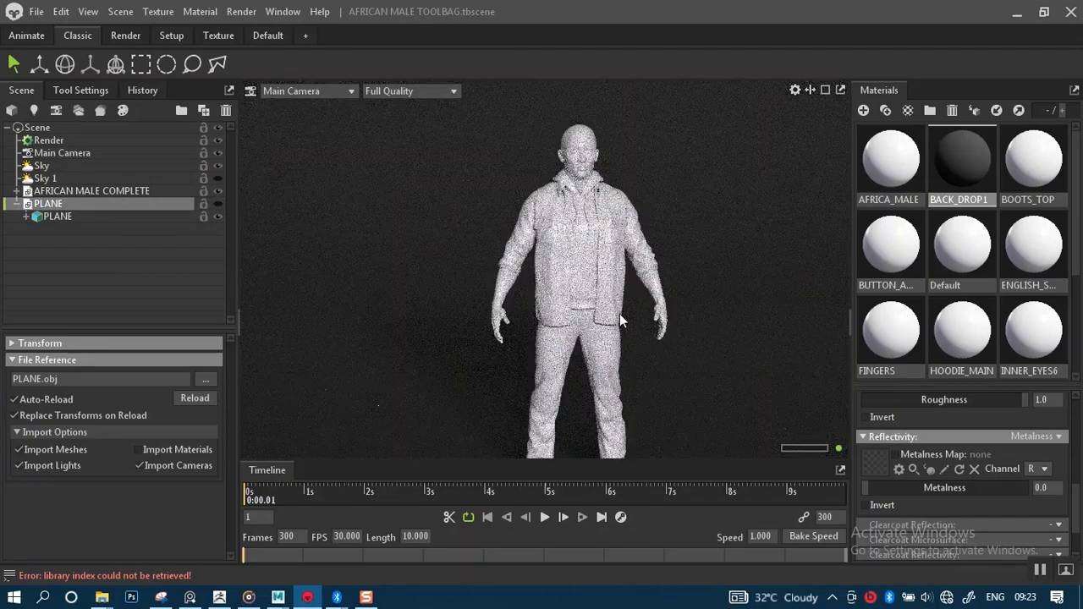
pyautogui.scroll(3, 605, 277)
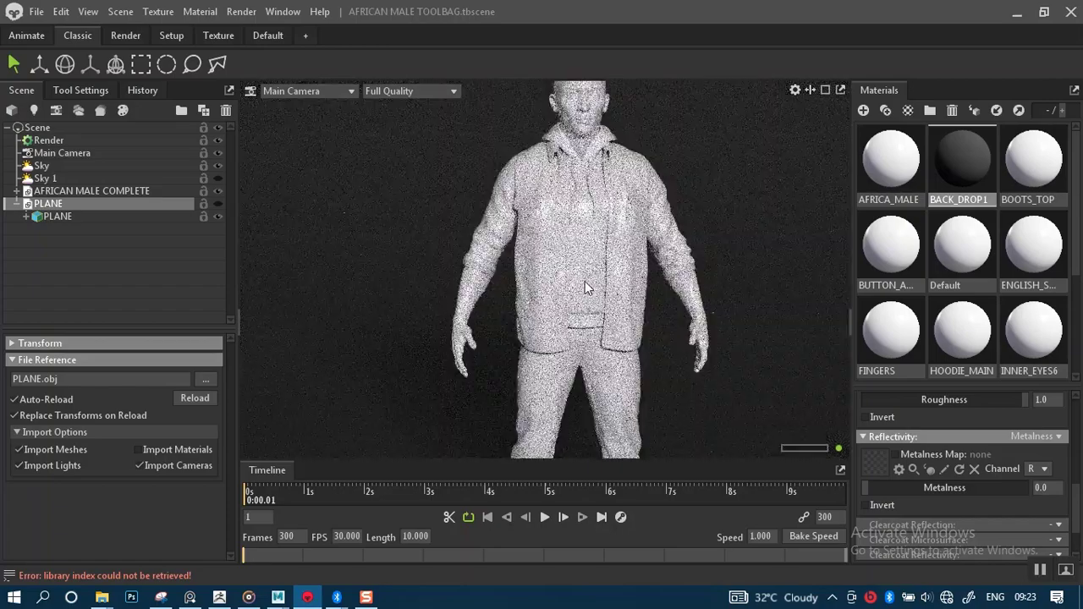
pyautogui.scroll(5, 595, 322)
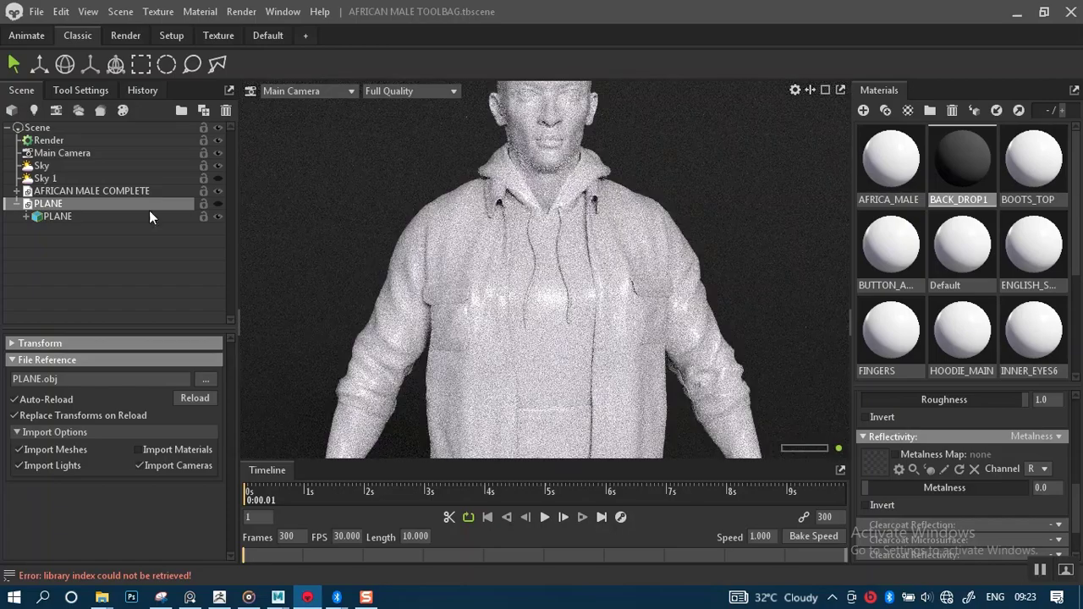
# Switch the scene lighting from Sky to Sky 1 by toggling their visibility, and check the whole character.
pyautogui.click(57, 166)
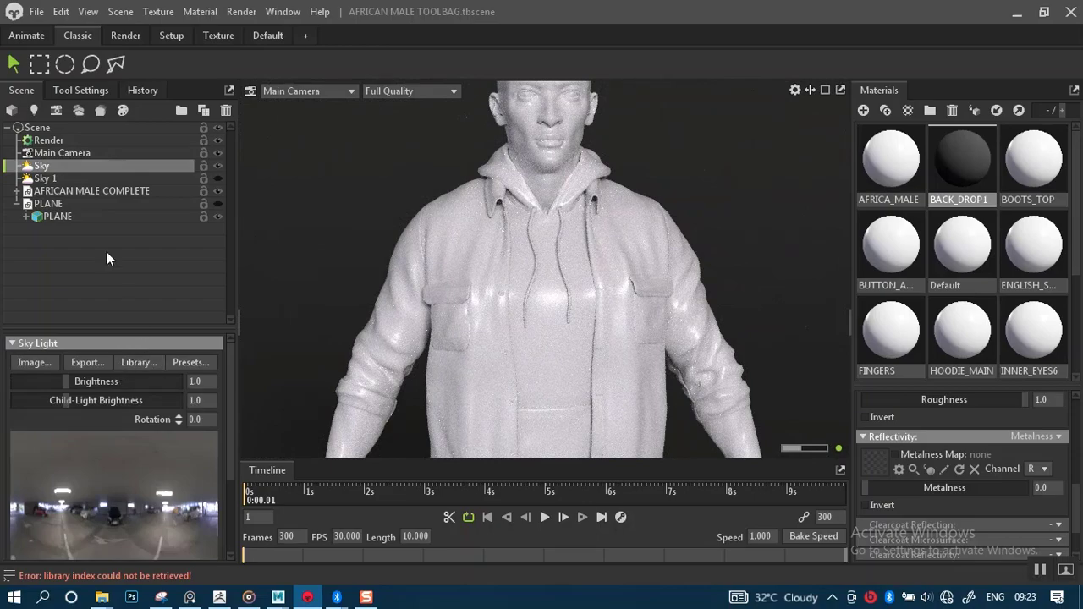
pyautogui.click(218, 177)
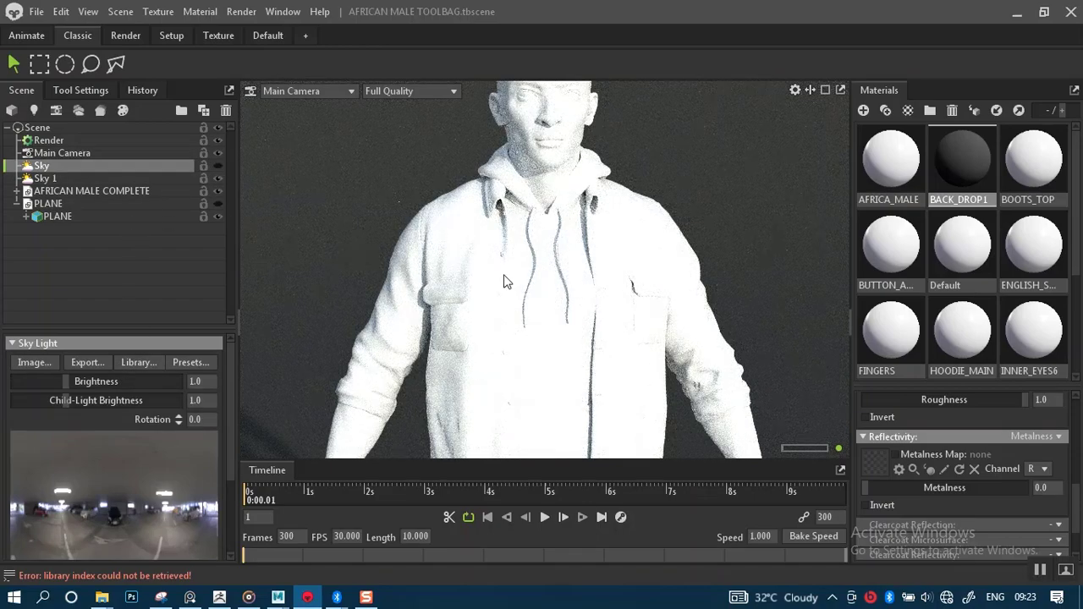
pyautogui.scroll(-5, 531, 331)
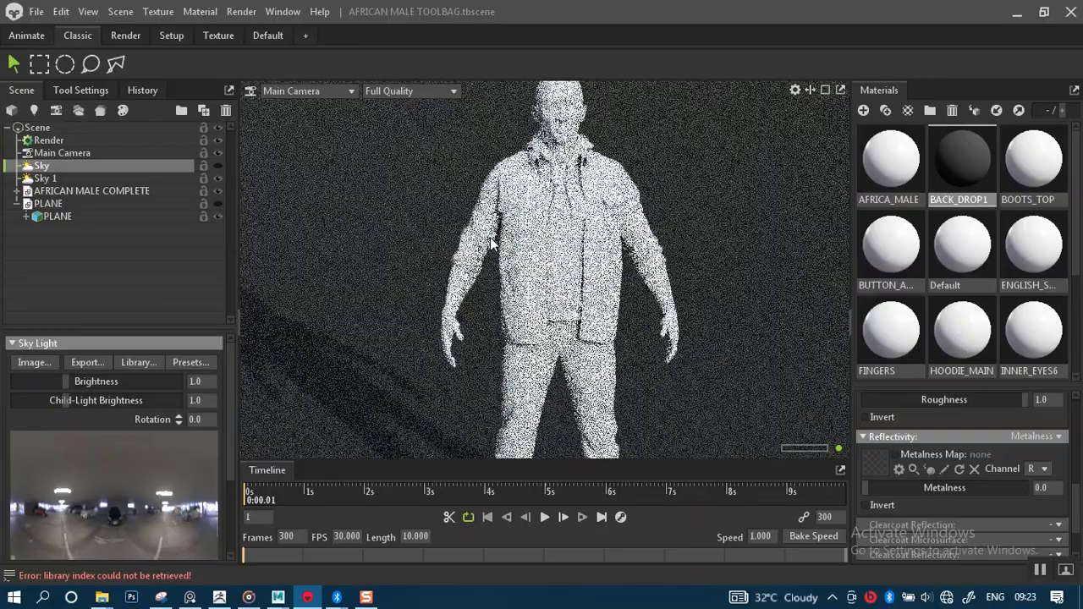
pyautogui.scroll(-5, 495, 246)
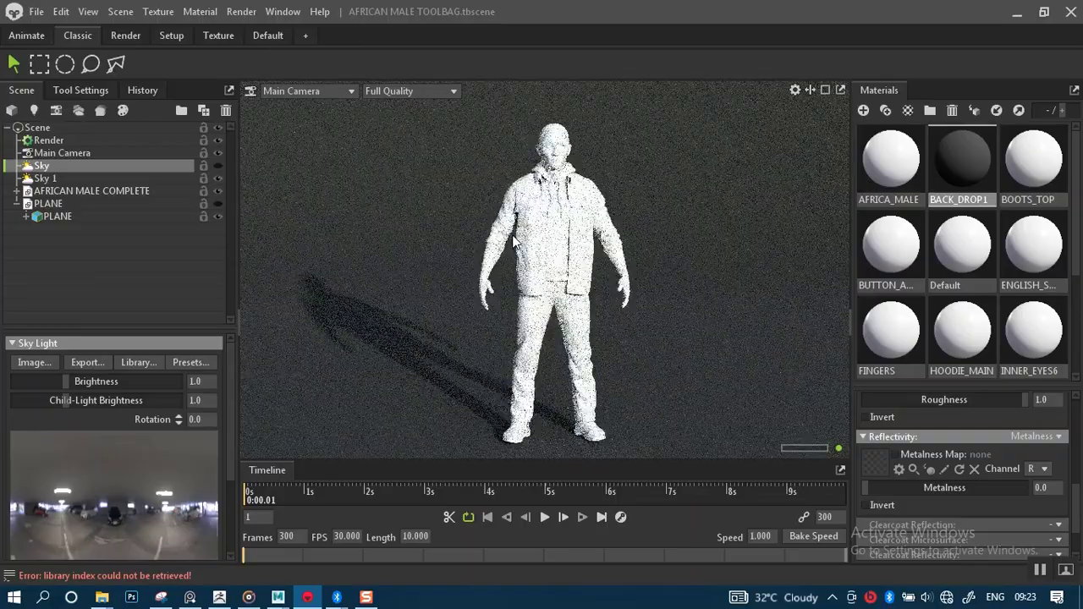
pyautogui.scroll(3, 572, 298)
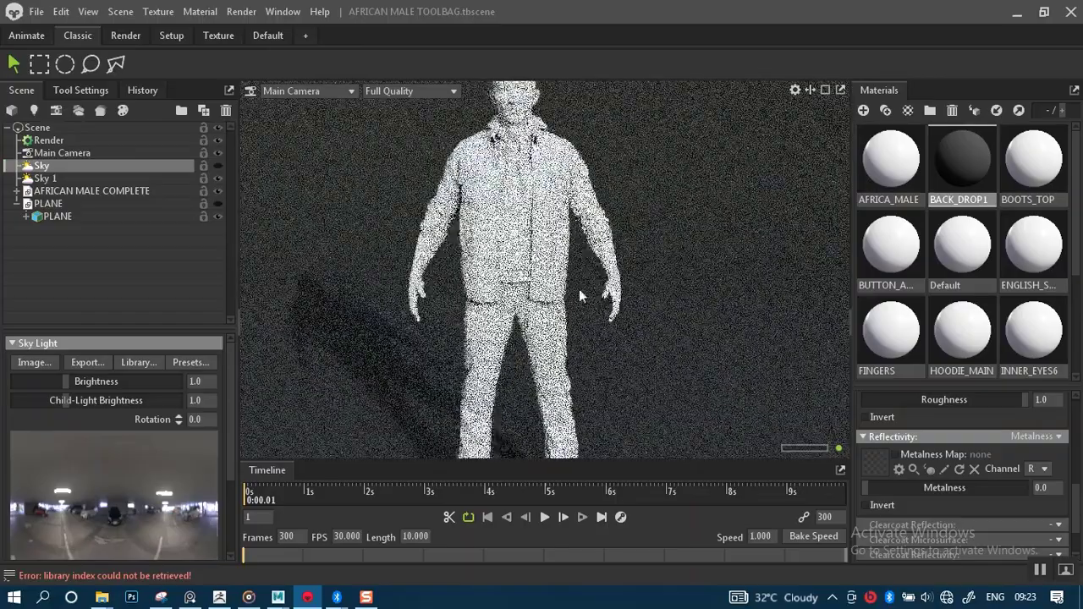
pyautogui.moveTo(572, 298); pyautogui.dragTo(601, 347, button='middle')
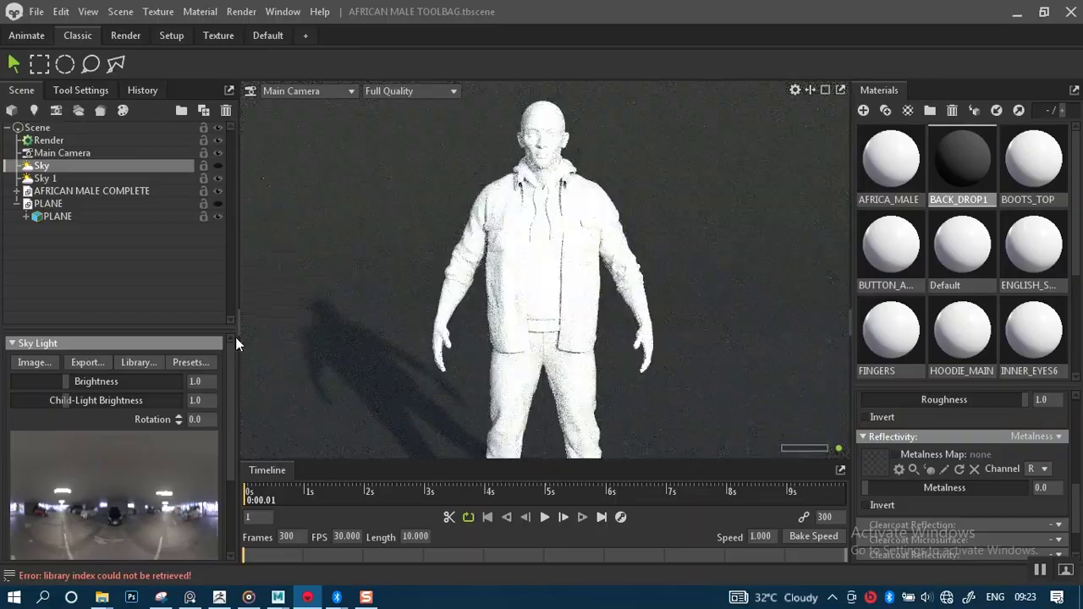
# Lower the Sky 1 brightness to 0.334 and rotate the sky to -200.5 while checking the character's upper body.
pyautogui.click(61, 179)
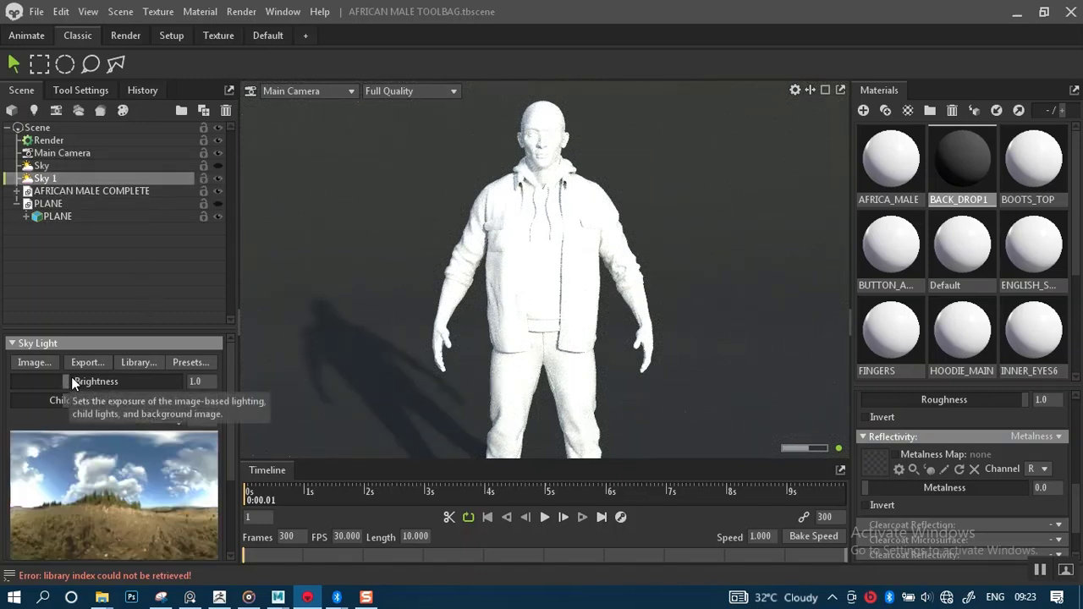
pyautogui.moveTo(66, 381); pyautogui.dragTo(53, 381)
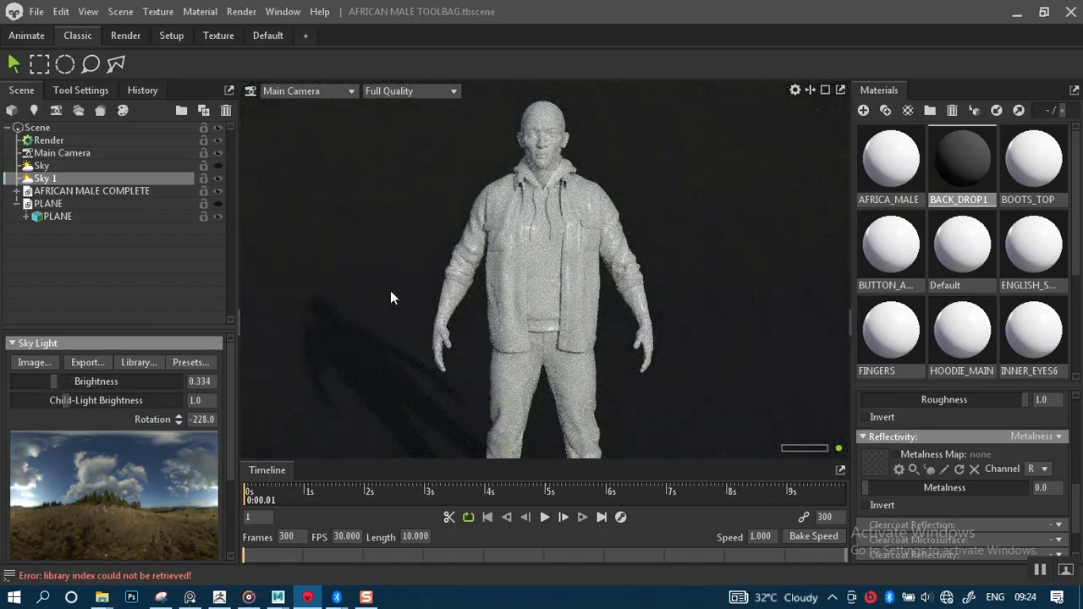
pyautogui.scroll(6, 546, 297)
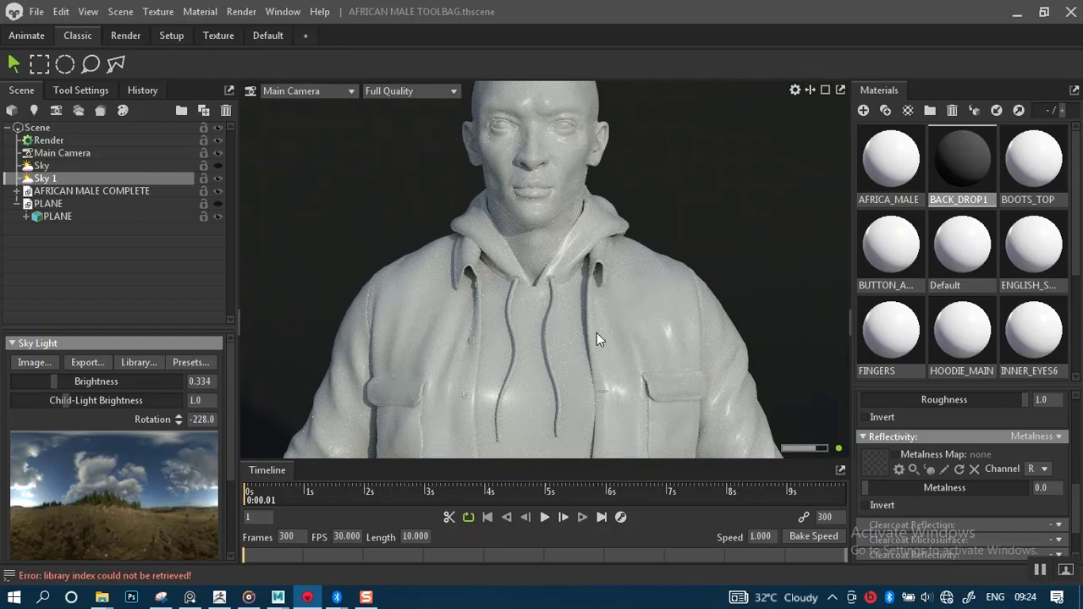
pyautogui.moveTo(597, 332)
pyautogui.mouseDown(button='middle')
pyautogui.moveTo(601, 322)
pyautogui.moveTo(607, 350)
pyautogui.moveTo(615, 307)
pyautogui.moveTo(607, 321)
pyautogui.mouseUp(button='middle')
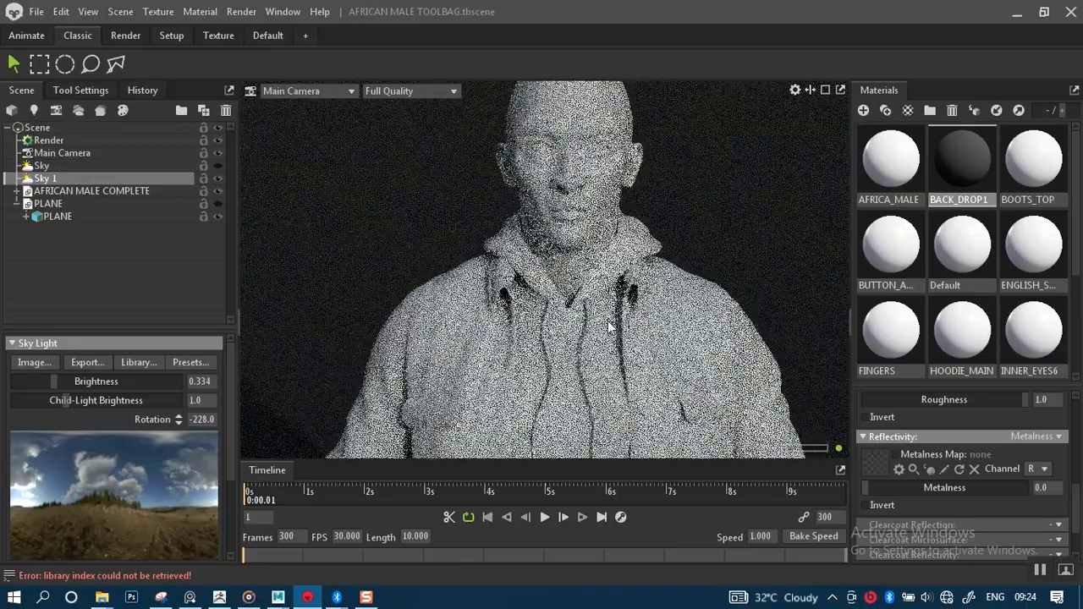
pyautogui.moveTo(609, 327); pyautogui.dragTo(682, 319)
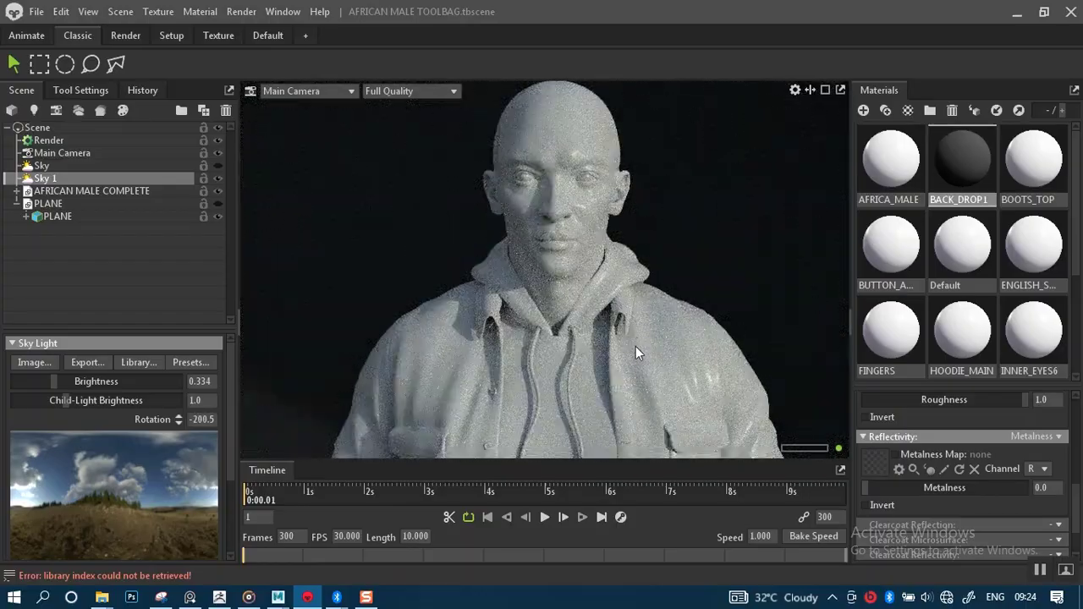
# Examine how the lighting and shadows fall on the character and the full extent of the backdrop.
pyautogui.moveTo(636, 347); pyautogui.dragTo(576, 182, button='right')
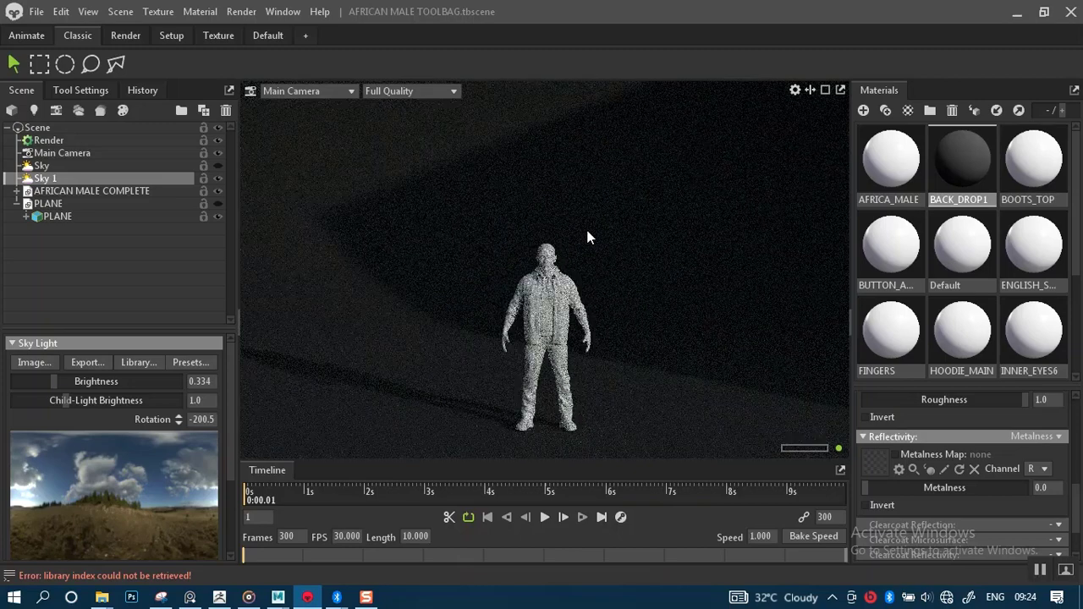
pyautogui.moveTo(596, 314); pyautogui.dragTo(600, 302, button='middle')
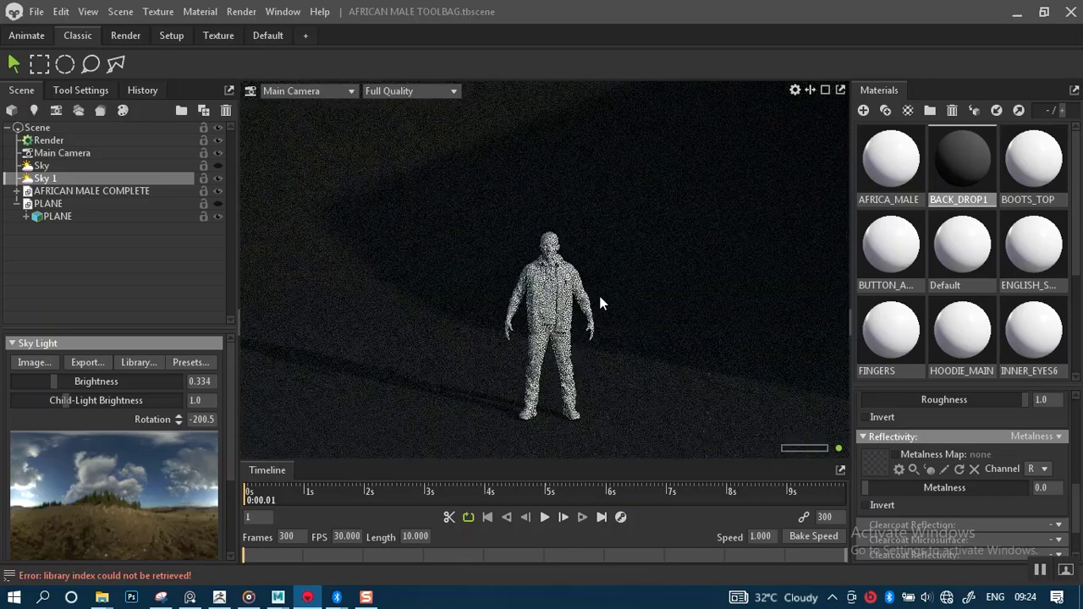
pyautogui.moveTo(600, 302); pyautogui.dragTo(635, 382, button='right')
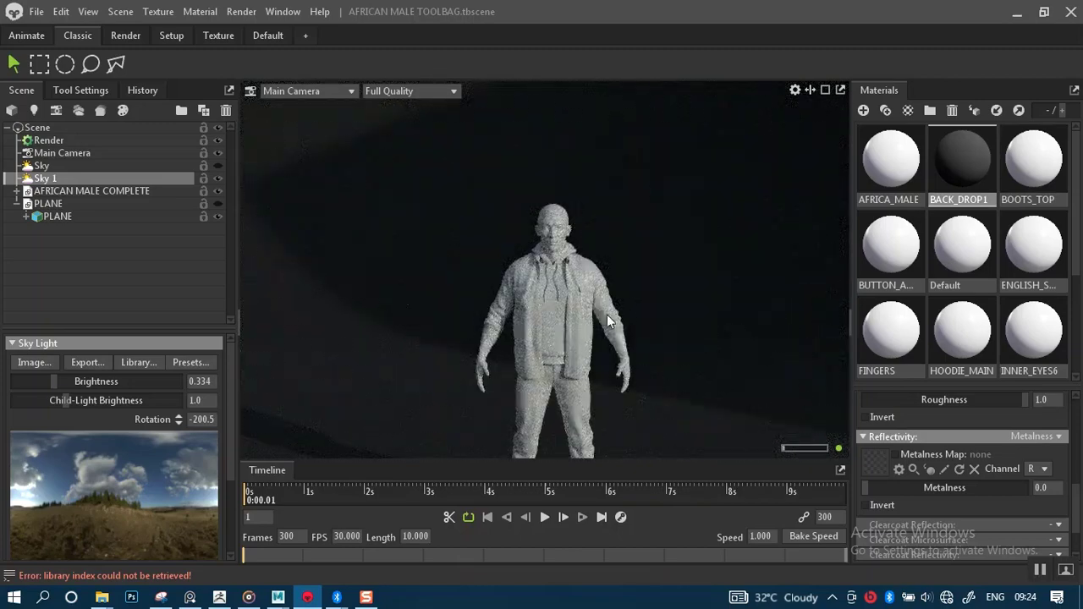
pyautogui.moveTo(608, 315); pyautogui.dragTo(578, 182, button='right')
pyautogui.moveTo(593, 279); pyautogui.dragTo(577, 171, button='right')
pyautogui.moveTo(593, 281); pyautogui.dragTo(594, 294, button='middle')
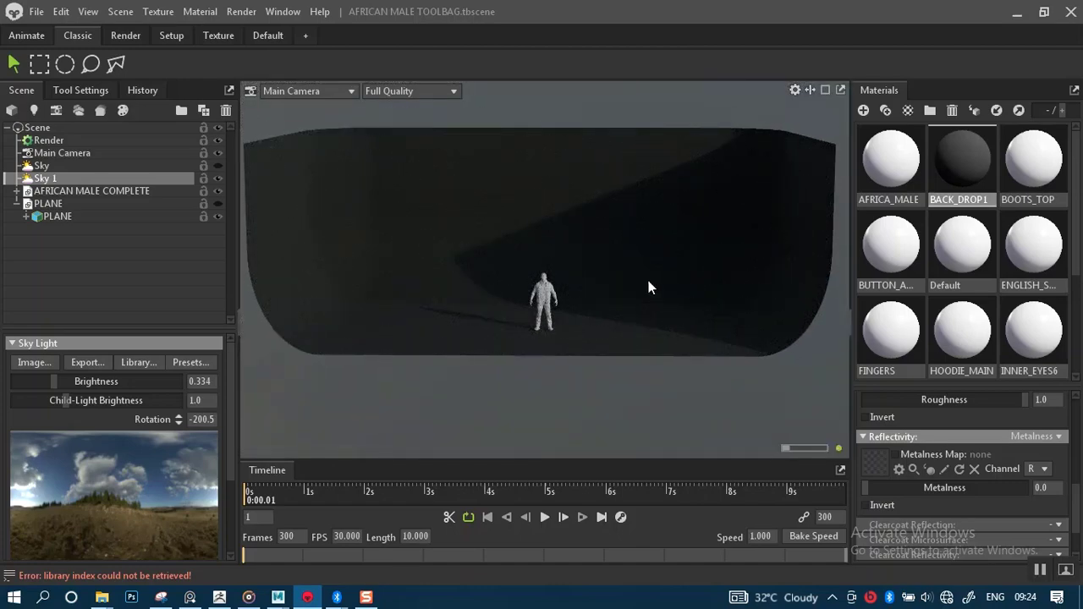
pyautogui.moveTo(649, 280); pyautogui.dragTo(596, 294, button='right')
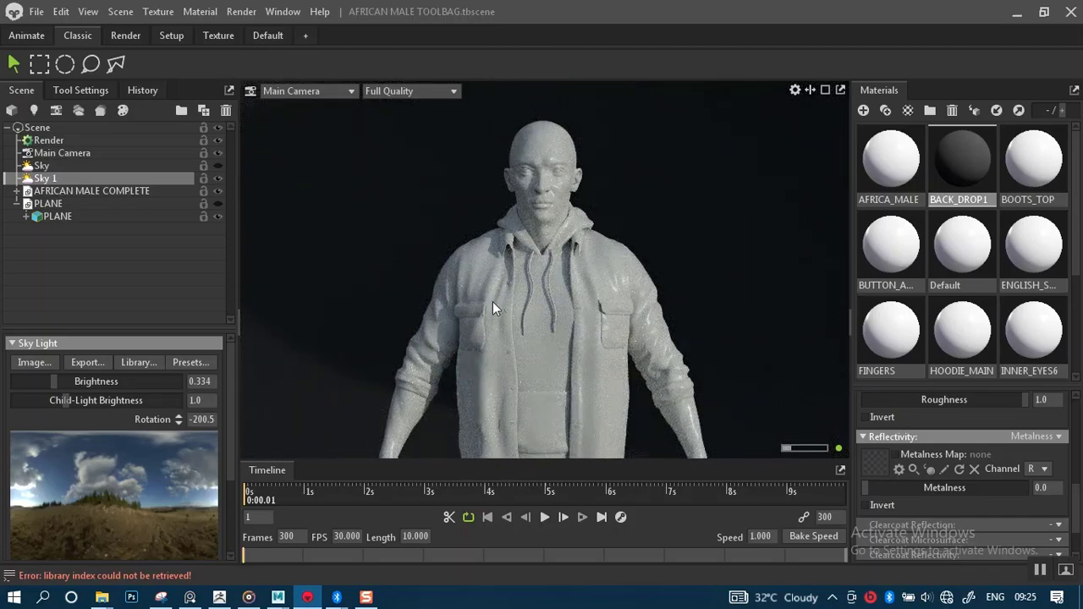
# Select the backdrop mesh and move it forward along its blue Z axis with the Translate tool.
pyautogui.moveTo(544, 308); pyautogui.dragTo(525, 171, button='right')
pyautogui.moveTo(532, 168); pyautogui.dragTo(724, 265)
pyautogui.moveTo(733, 259); pyautogui.dragTo(474, 300)
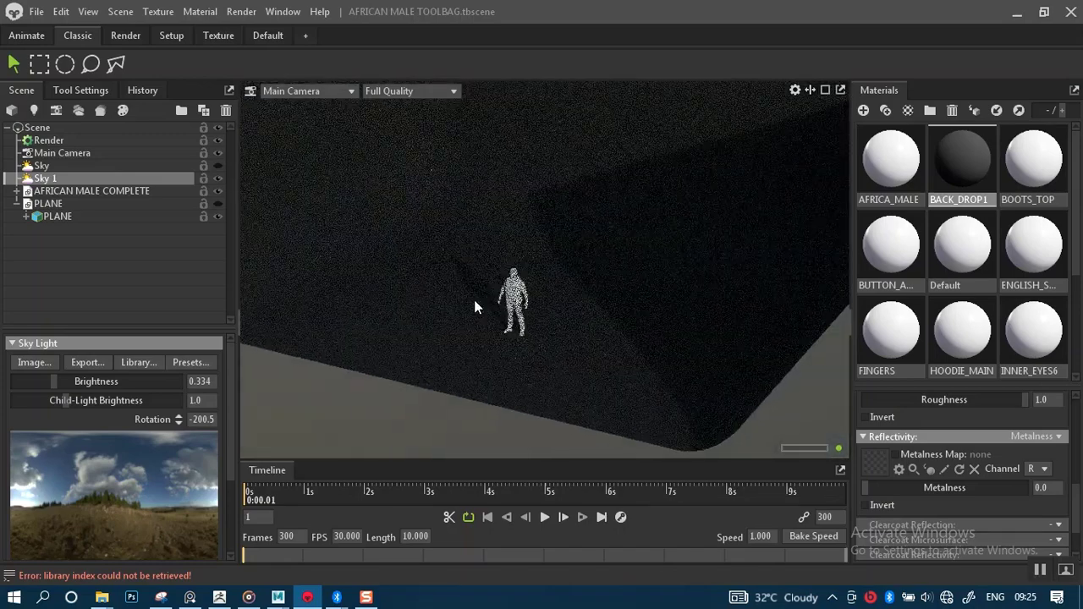
pyautogui.click(584, 211)
pyautogui.moveTo(292, 286); pyautogui.dragTo(227, 182)
pyautogui.click(42, 66)
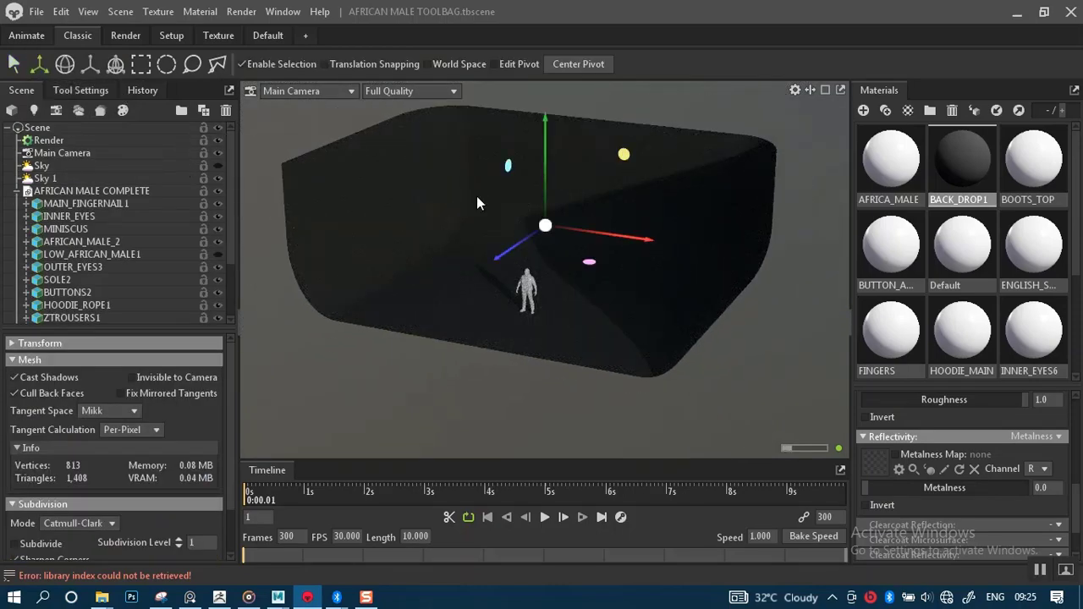
pyautogui.moveTo(496, 257); pyautogui.dragTo(467, 299)
# Rotate the sky lighting so the standing character's shadow falls to the opposite side of the backdrop.
pyautogui.moveTo(578, 270); pyautogui.dragTo(575, 316, button='right')
pyautogui.moveTo(577, 322); pyautogui.dragTo(582, 283)
pyautogui.moveTo(554, 314); pyautogui.dragTo(589, 247, button='middle')
pyautogui.scroll(4, 584, 313)
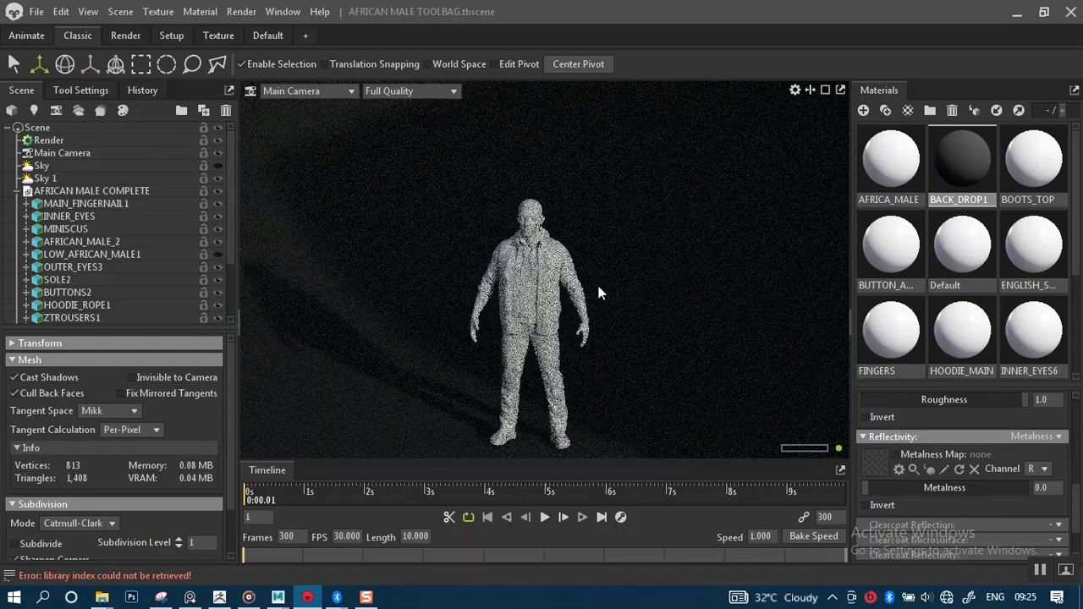
pyautogui.moveTo(601, 284); pyautogui.dragTo(563, 125, button='right')
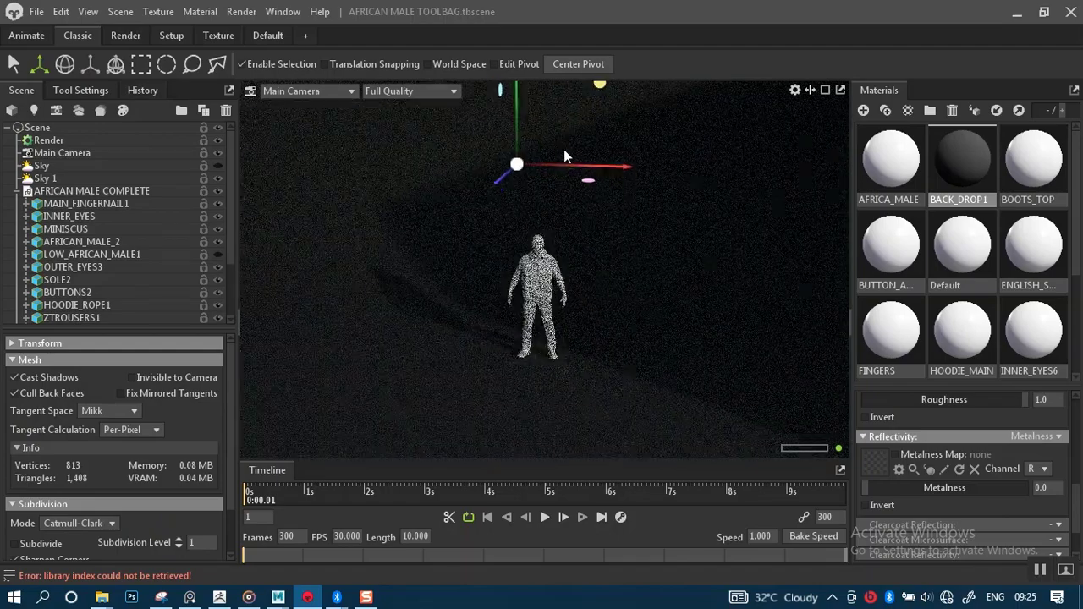
pyautogui.scroll(5, 625, 274)
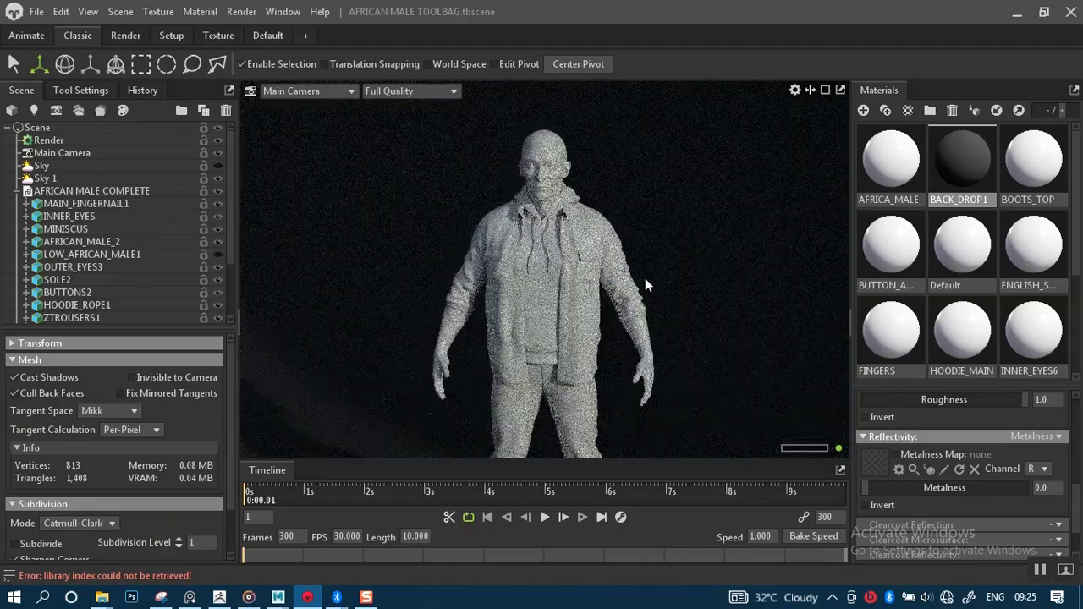
pyautogui.moveTo(645, 285); pyautogui.dragTo(622, 198)
pyautogui.scroll(-2, 618, 210)
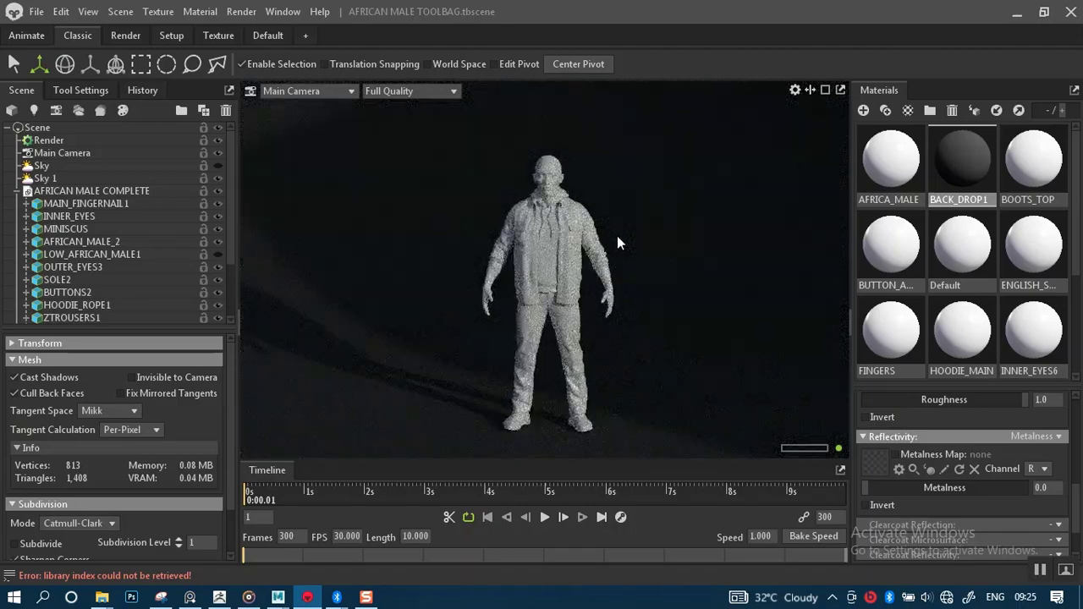
pyautogui.moveTo(655, 243)
pyautogui.keyDown('shift'); pyautogui.mouseDown()
pyautogui.moveTo(510, 275)
pyautogui.moveTo(550, 278)
pyautogui.mouseUp(); pyautogui.keyUp('shift')
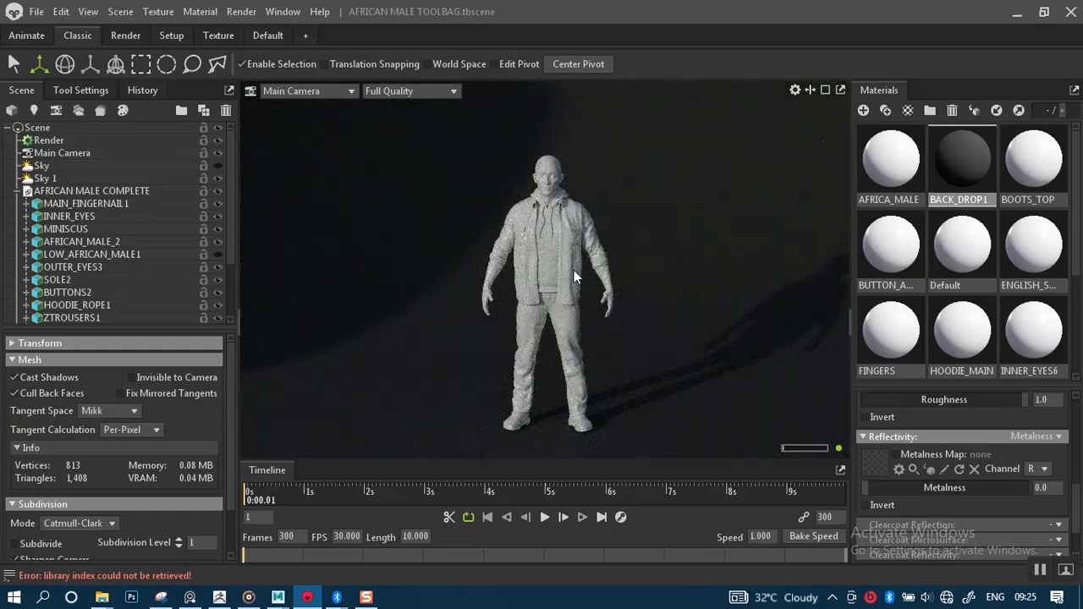
# Fine-tune the sky rotation to shade one side of the character's face, and check the face close up.
pyautogui.scroll(5, 574, 269)
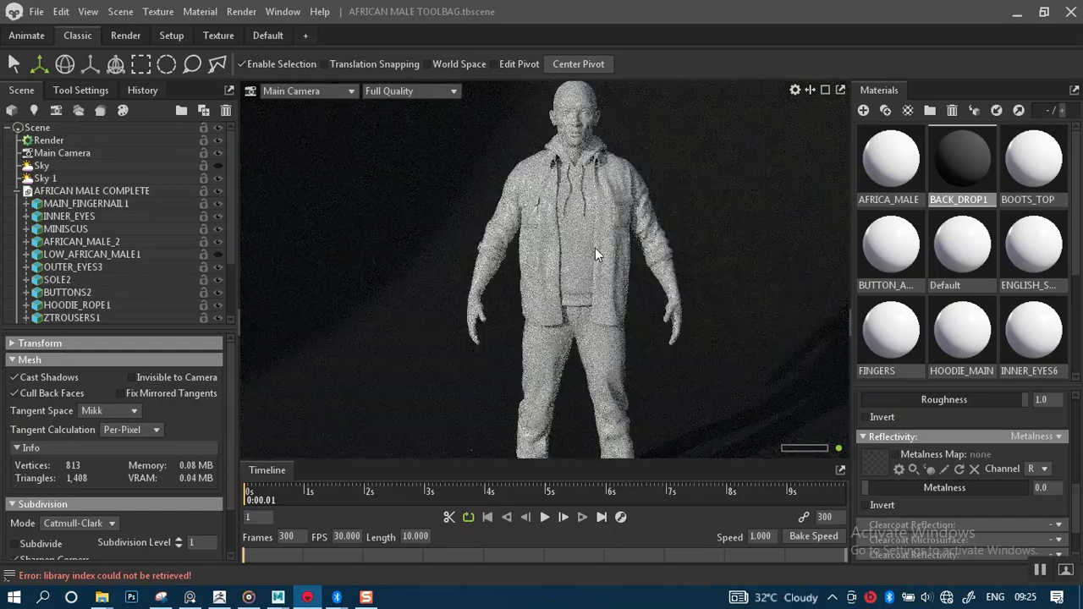
pyautogui.scroll(4, 615, 330)
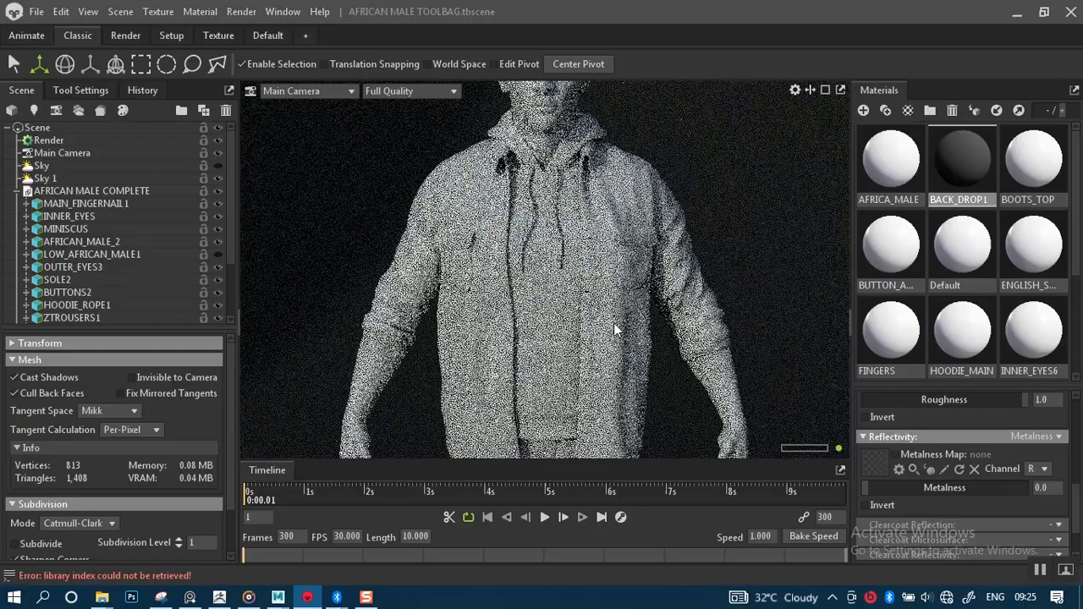
pyautogui.scroll(1, 603, 305)
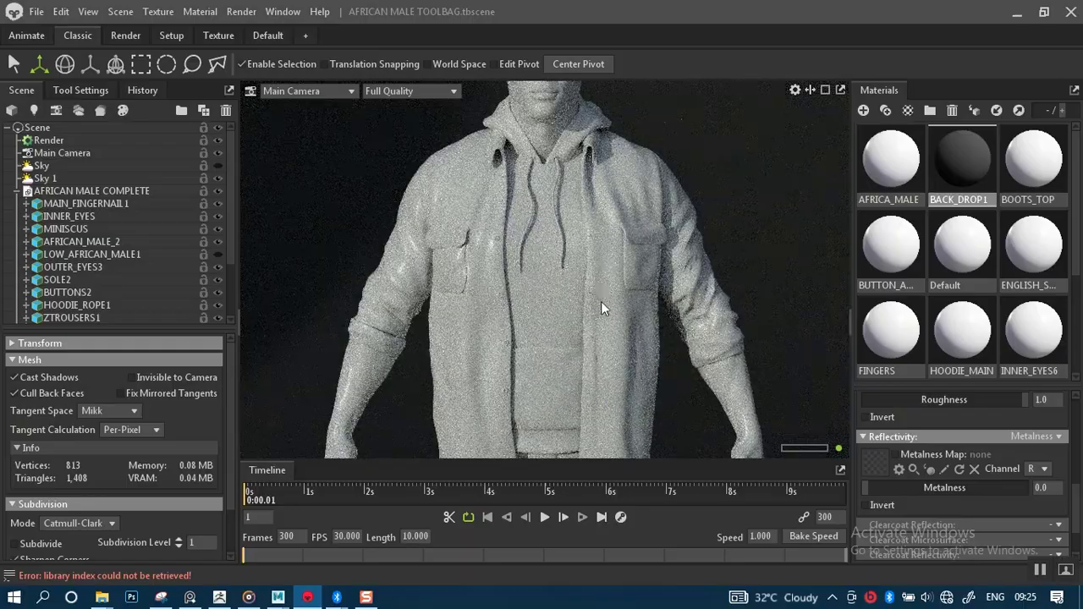
pyautogui.moveTo(601, 301); pyautogui.dragTo(595, 320, button='middle')
pyautogui.scroll(2, 612, 349)
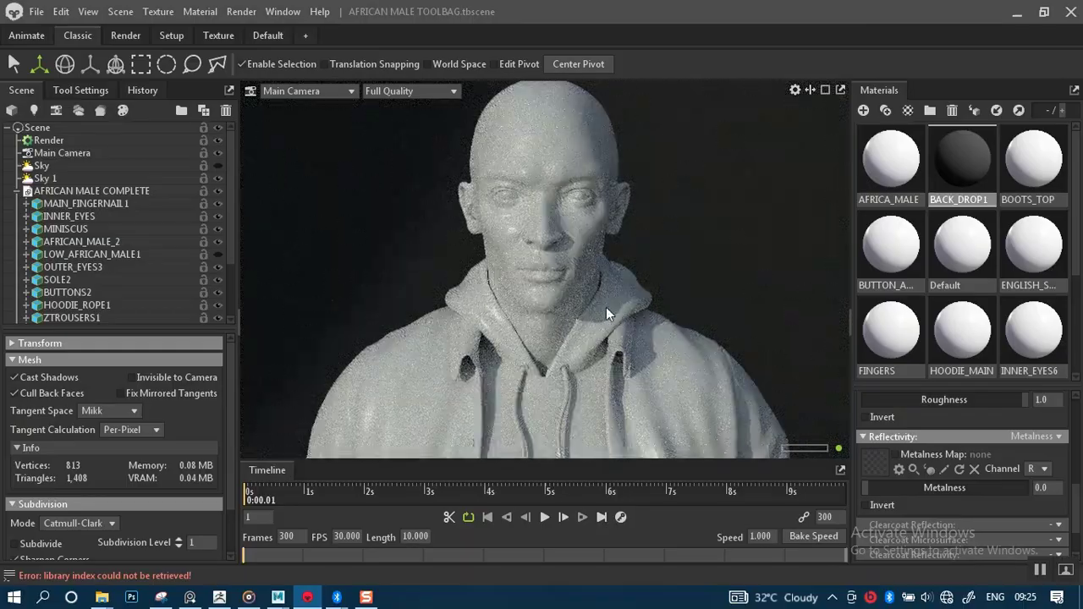
pyautogui.moveTo(605, 308)
pyautogui.keyDown('shift'); pyautogui.mouseDown(button='right')
pyautogui.moveTo(589, 310)
pyautogui.moveTo(606, 309)
pyautogui.moveTo(596, 314)
pyautogui.mouseUp(button='right'); pyautogui.keyUp('shift')
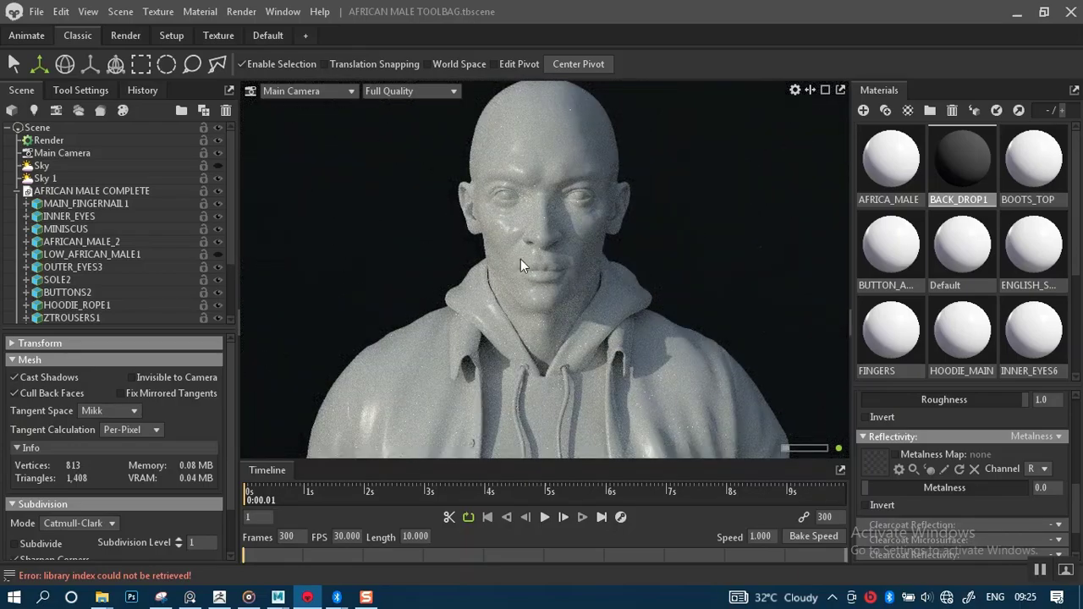
pyautogui.moveTo(560, 313); pyautogui.dragTo(562, 286)
pyautogui.scroll(3, 576, 310)
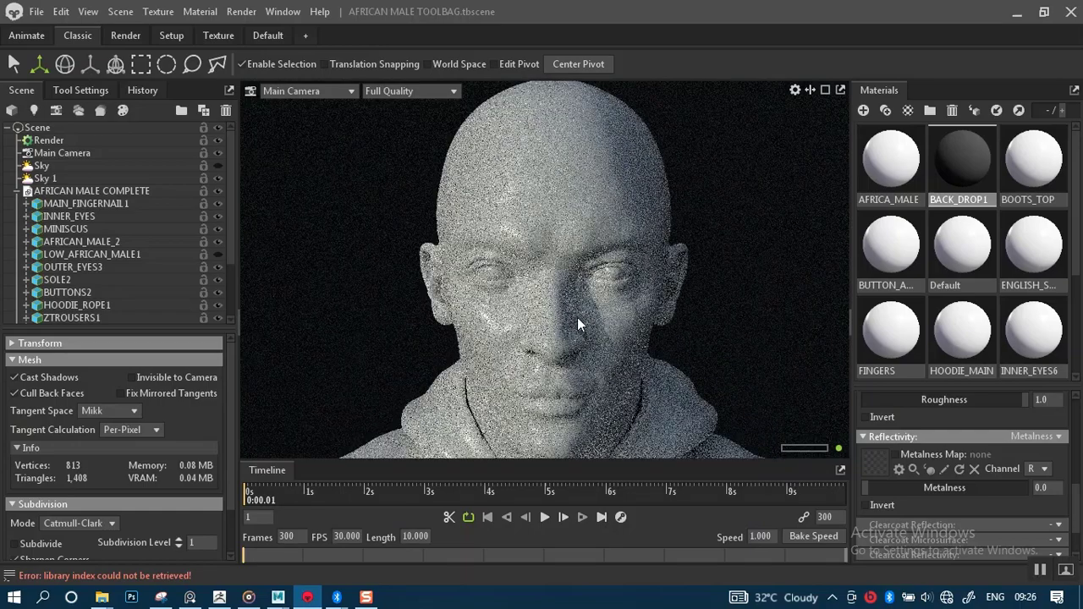
pyautogui.moveTo(587, 308); pyautogui.dragTo(606, 258, button='middle')
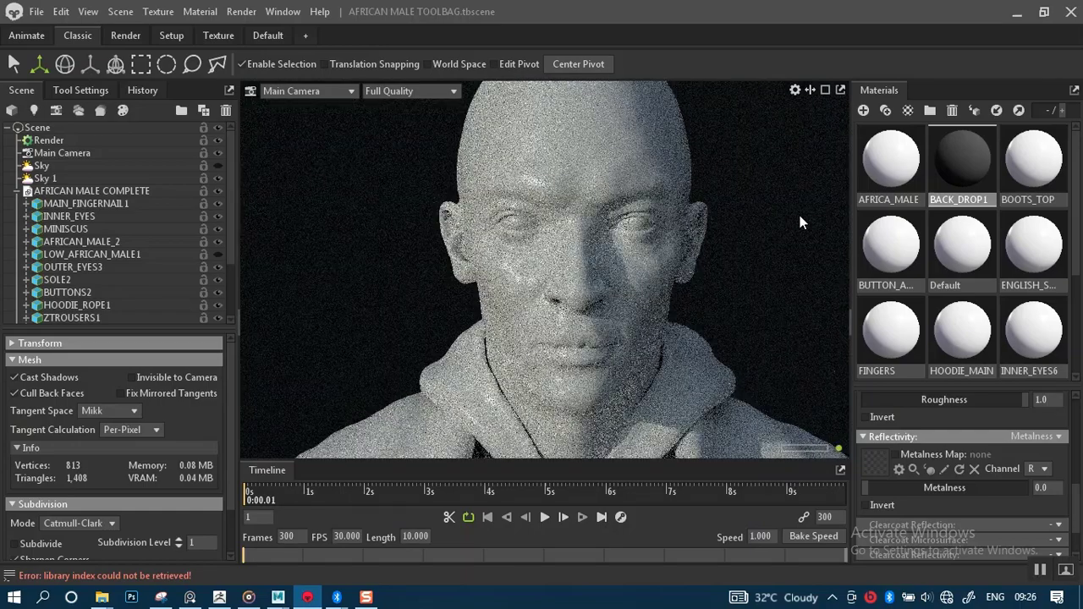
# Select the AFRICA_MALE material and bring up its surface and albedo settings, keeping the character's head and shoulders in view.
pyautogui.click(875, 179)
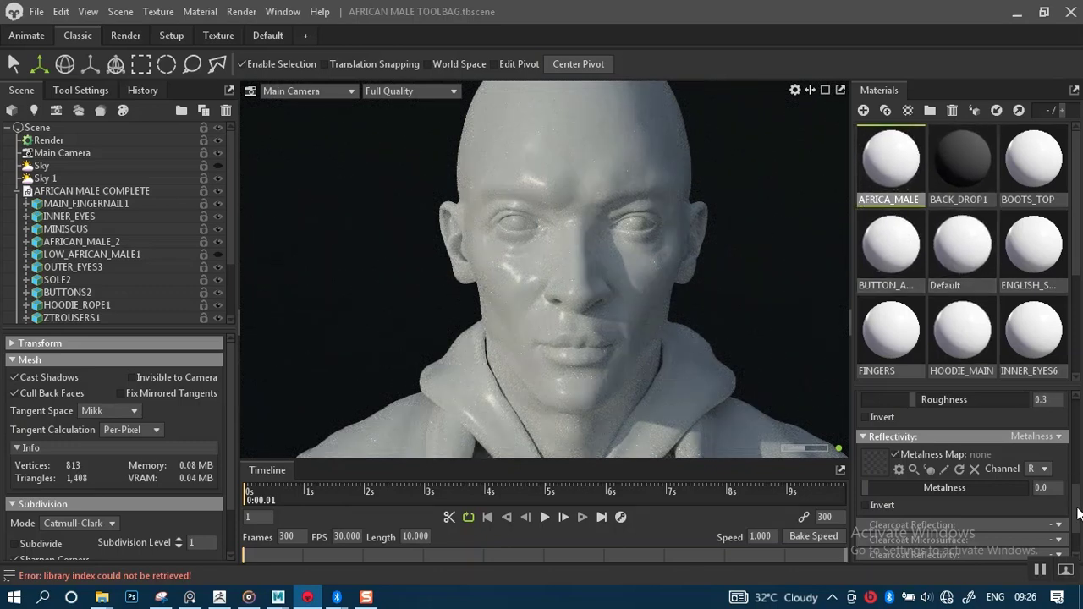
pyautogui.scroll(3, 1075, 459)
pyautogui.scroll(3, 1074, 460)
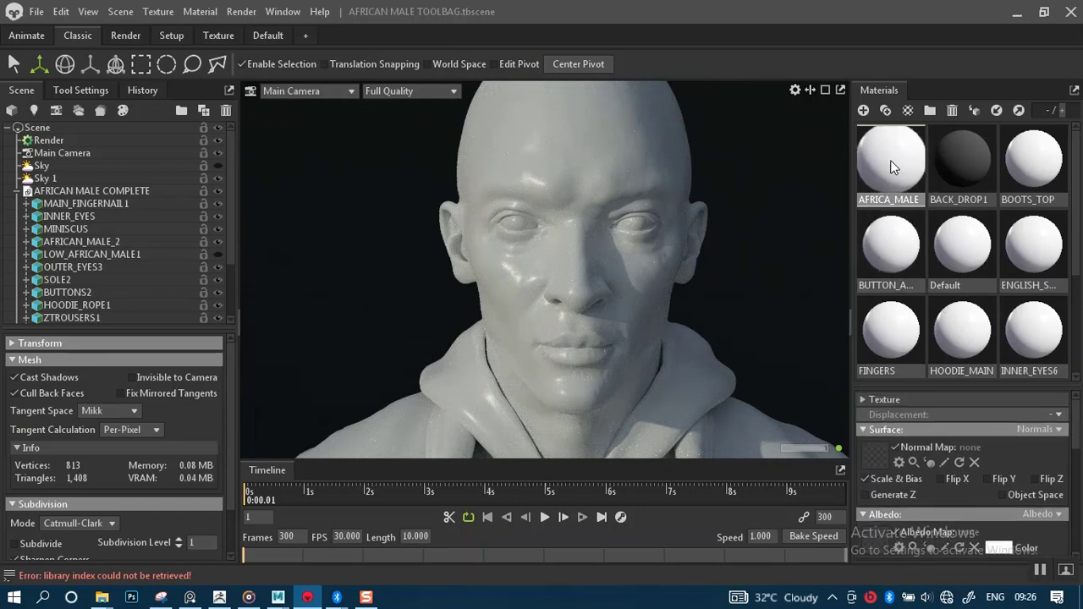
pyautogui.scroll(-1, 1077, 222)
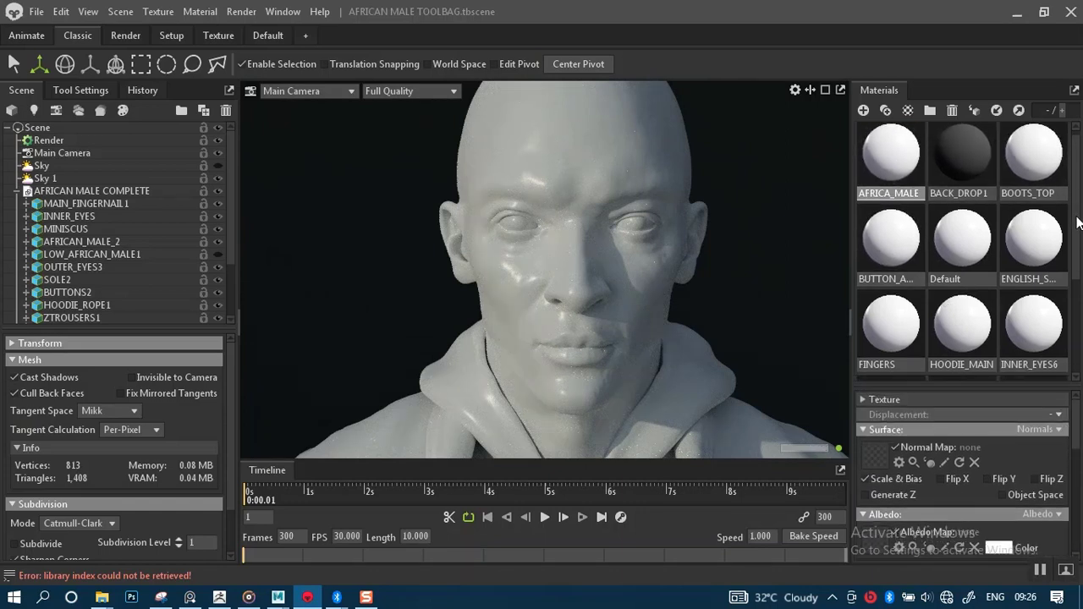
pyautogui.moveTo(1078, 223)
pyautogui.mouseDown()
pyautogui.moveTo(1080, 322)
pyautogui.moveTo(1077, 222)
pyautogui.mouseUp()
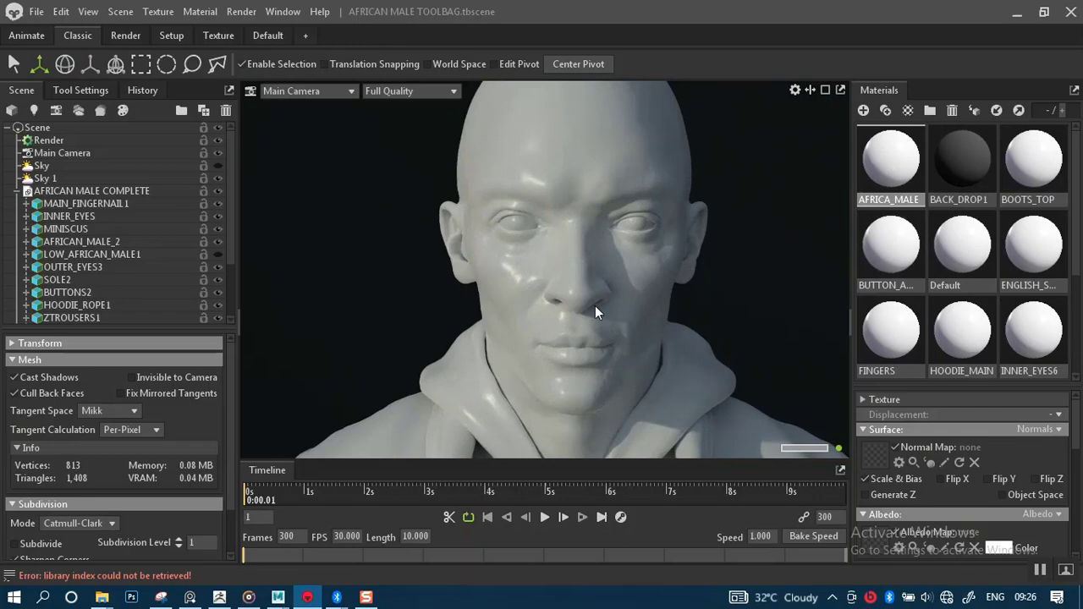
pyautogui.moveTo(595, 306); pyautogui.dragTo(577, 213)
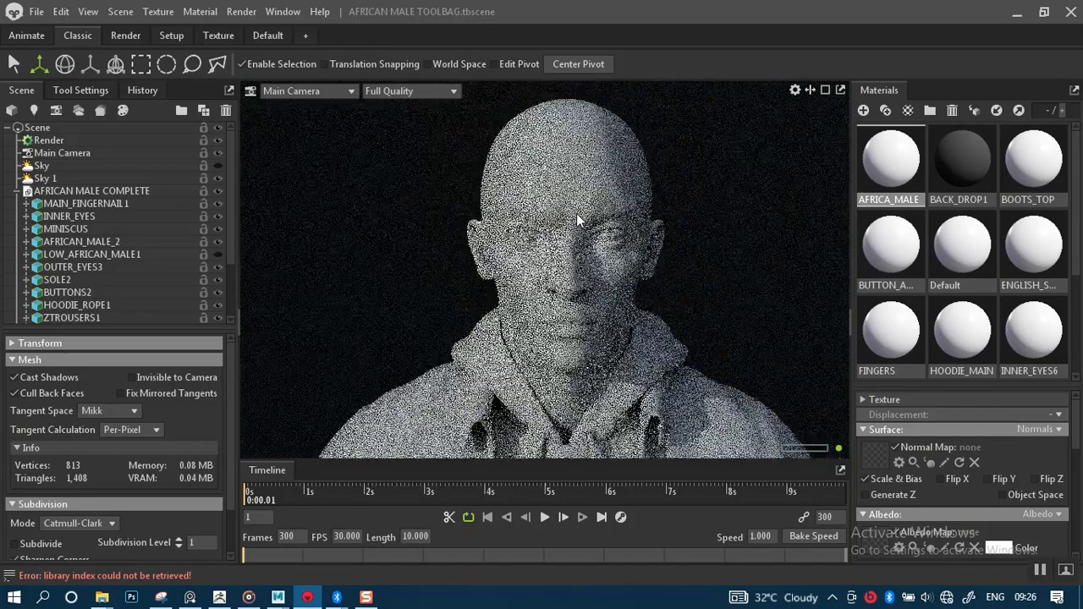
# Hide the AFRICAN_MALE_2 mesh, show LOW_AFRICAN_MALE1 in its place, and select the low-poly head.
pyautogui.scroll(1, 604, 285)
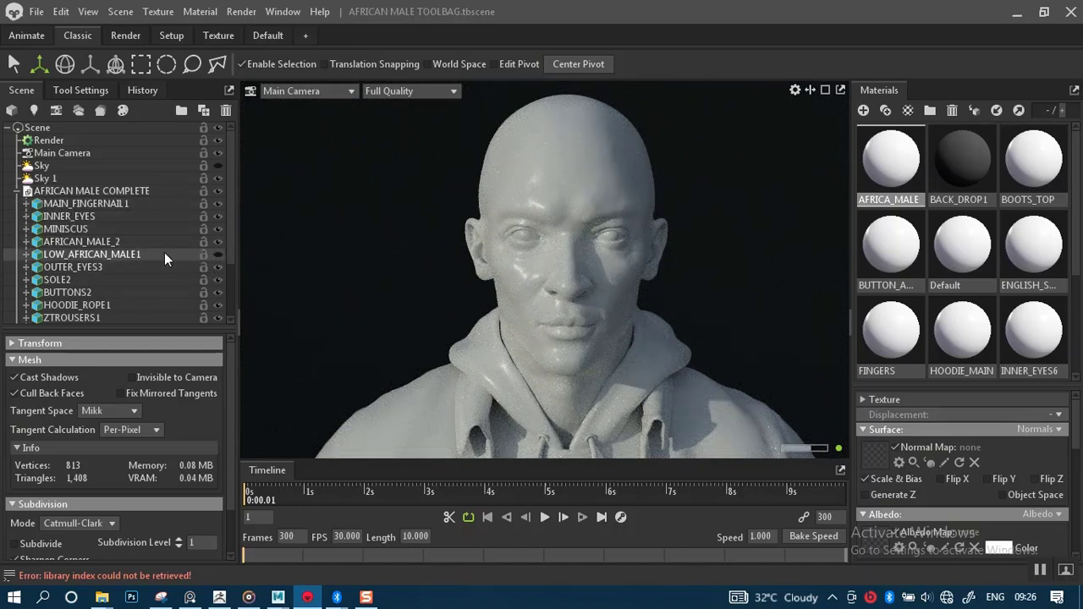
pyautogui.moveTo(231, 252); pyautogui.dragTo(237, 284)
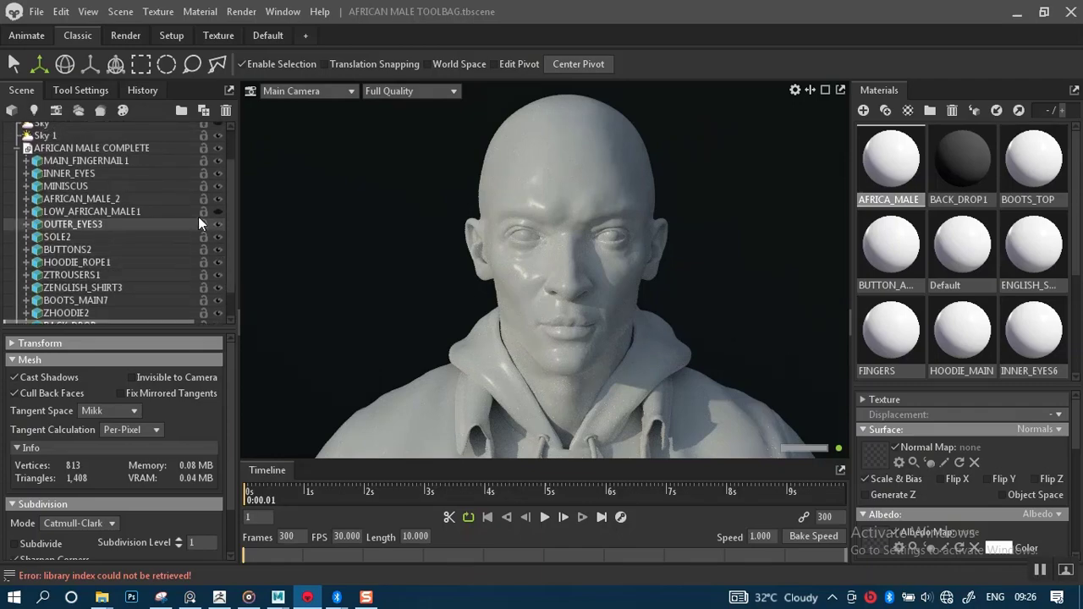
pyautogui.click(217, 199)
pyautogui.click(218, 212)
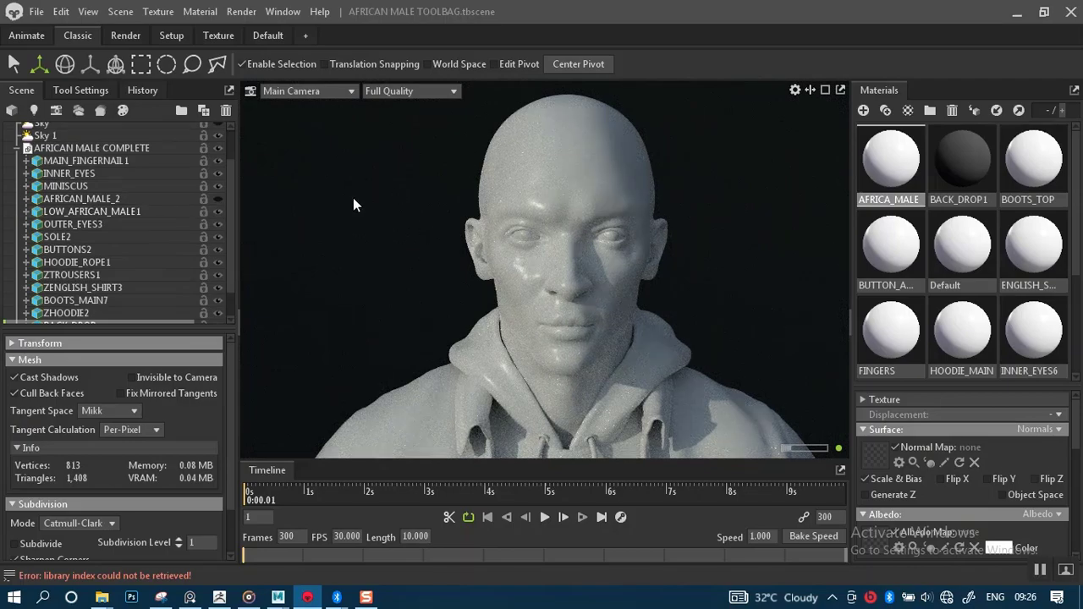
pyautogui.scroll(5, 528, 249)
pyautogui.click(590, 148)
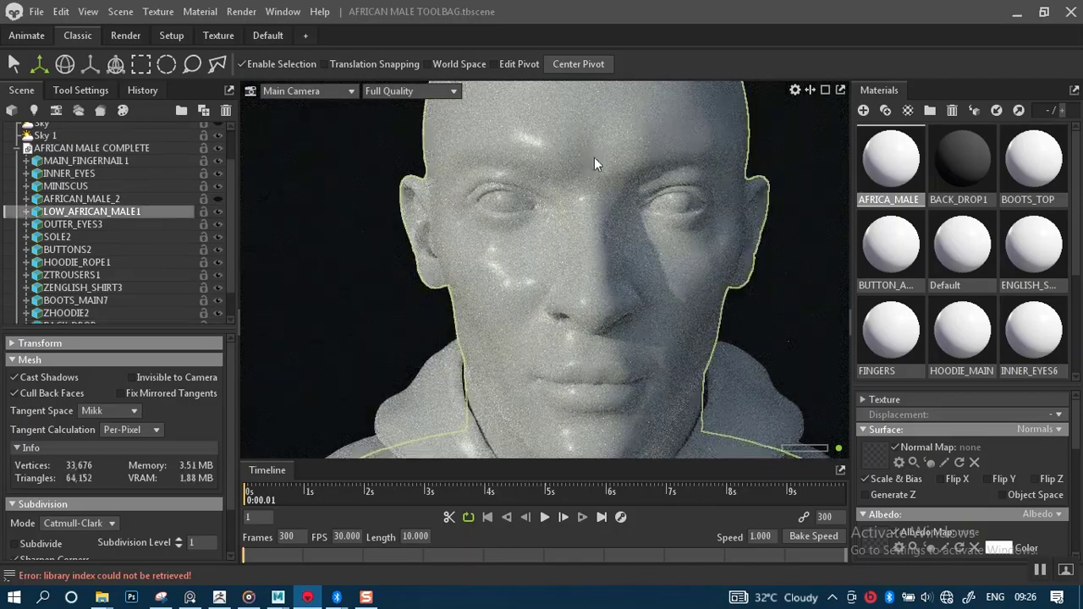
# Switch the viewport to Wireframe and show AFRICAN_MALE_2 in place of LOW_AFRICAN_MALE1 to examine its mesh density.
pyautogui.click(18, 148)
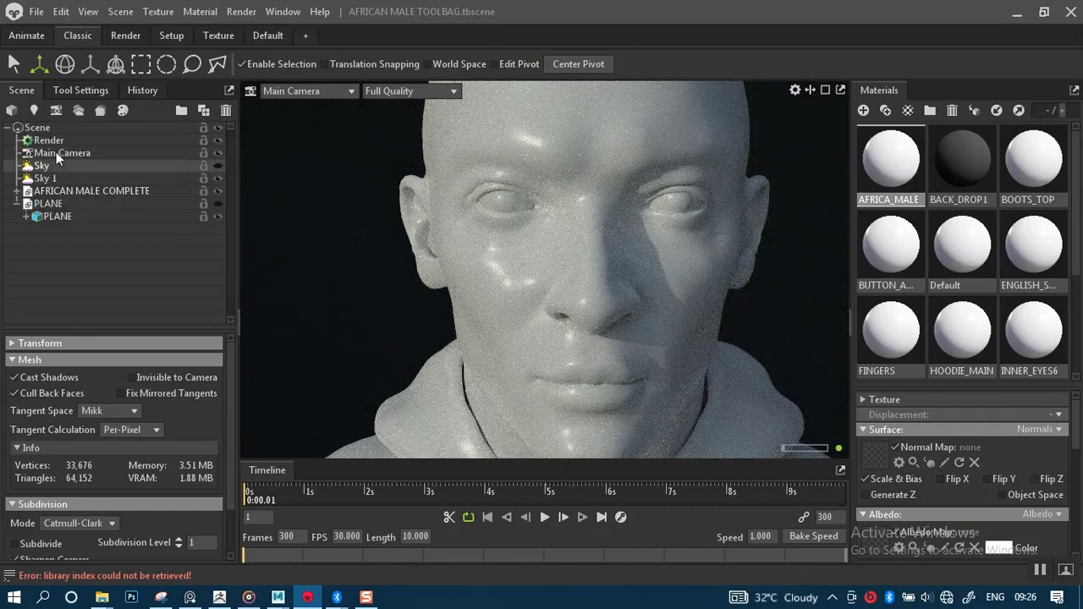
pyautogui.click(451, 91)
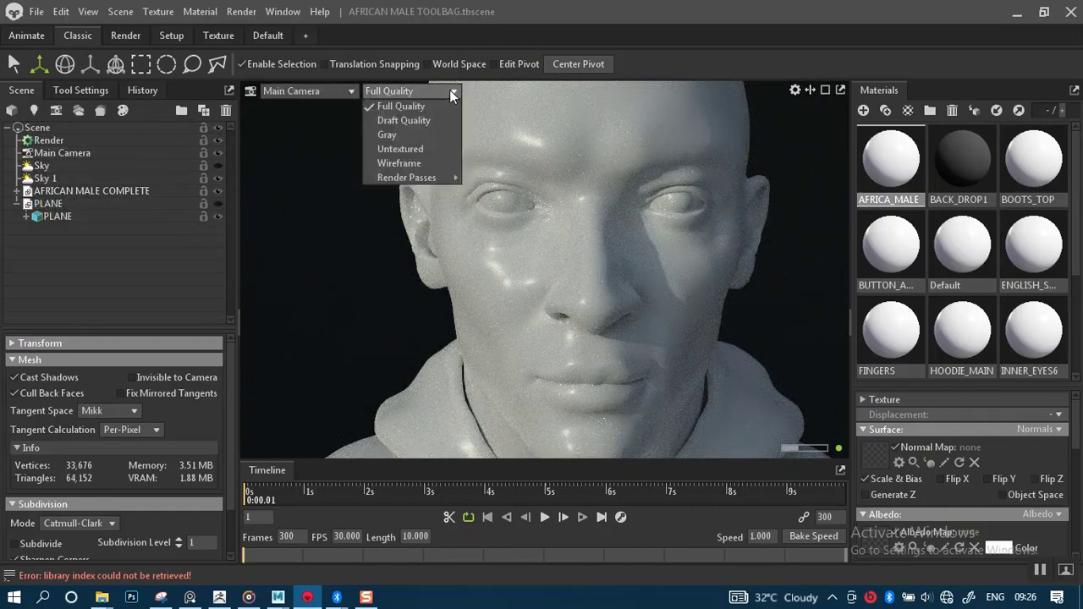
pyautogui.click(410, 164)
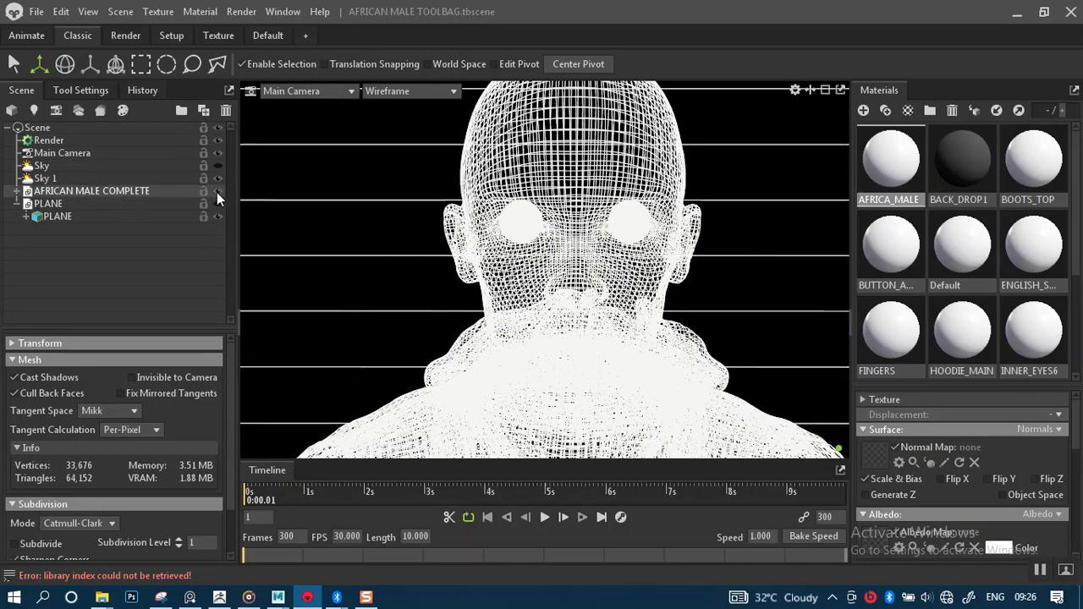
pyautogui.click(16, 191)
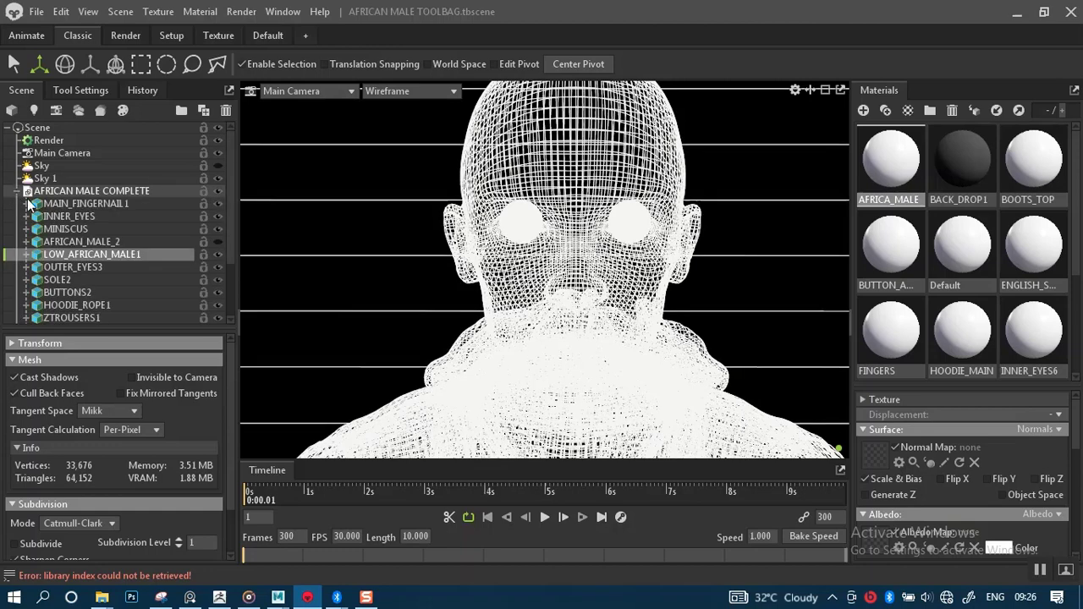
pyautogui.click(217, 254)
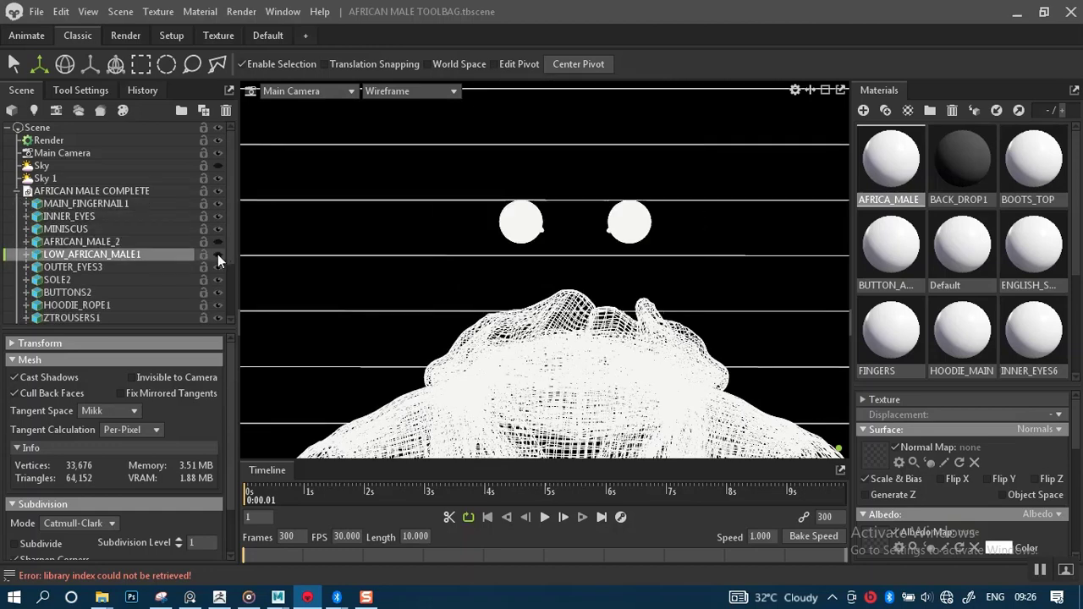
pyautogui.click(218, 241)
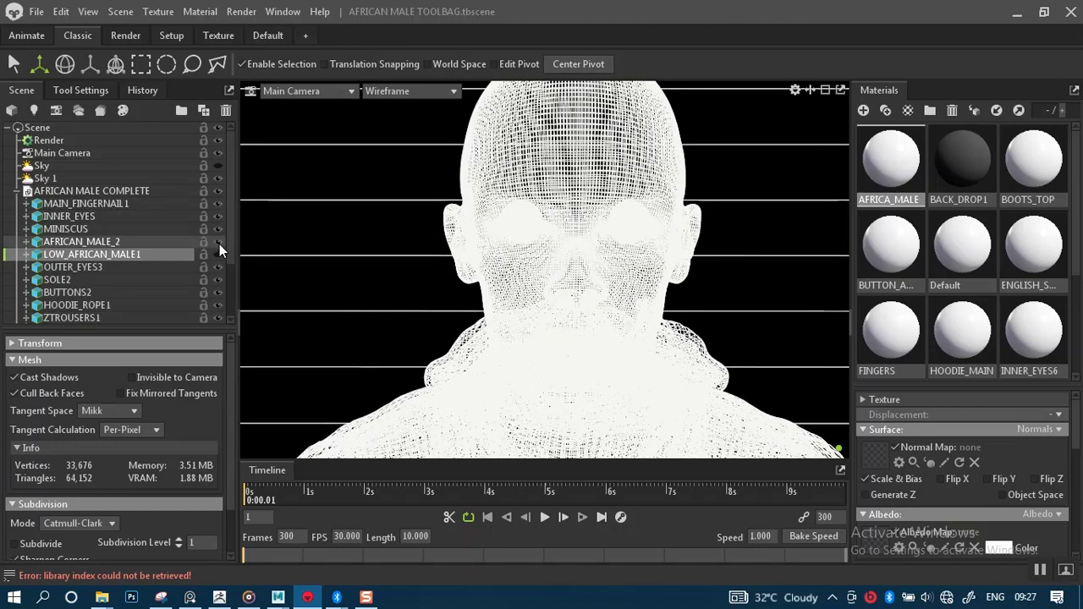
pyautogui.click(144, 241)
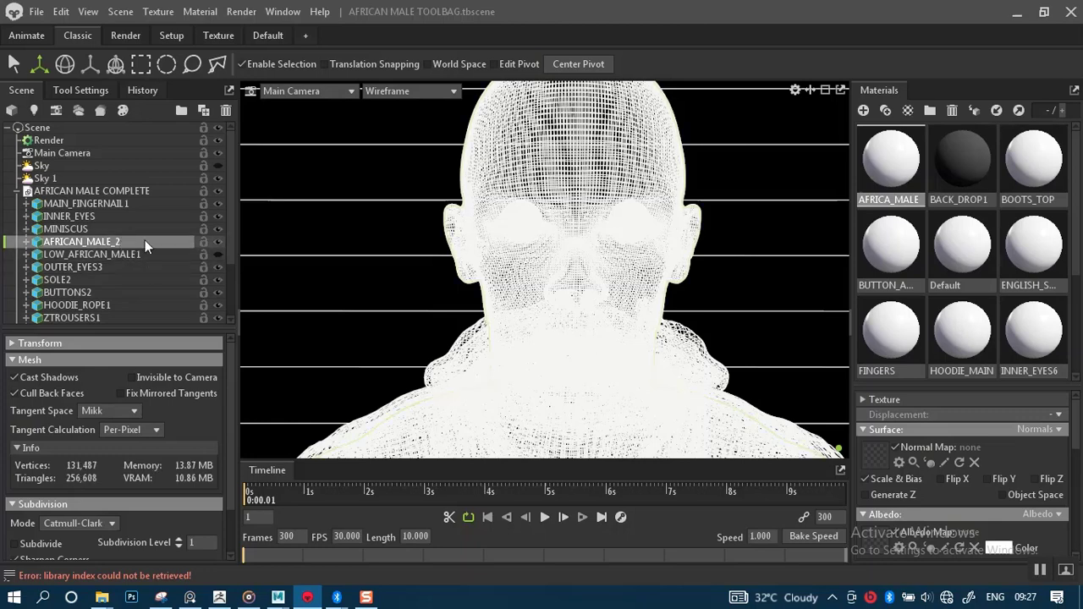
# Swap visibility back to LOW_AFRICAN_MALE1 and examine the wireframe of its head.
pyautogui.click(217, 243)
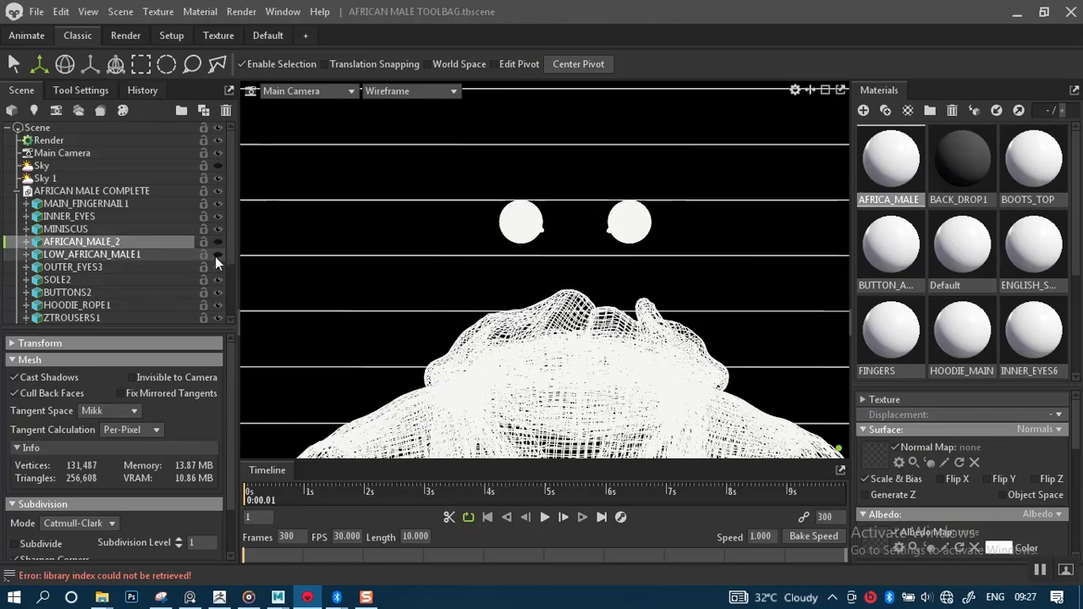
pyautogui.click(217, 256)
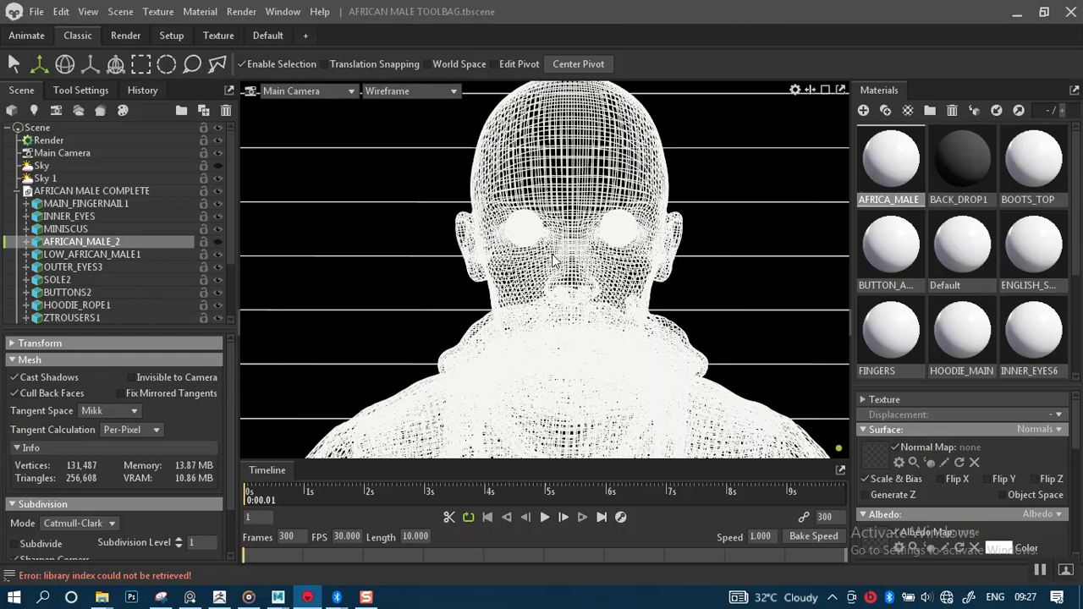
pyautogui.scroll(4, 561, 262)
pyautogui.scroll(-4, 562, 264)
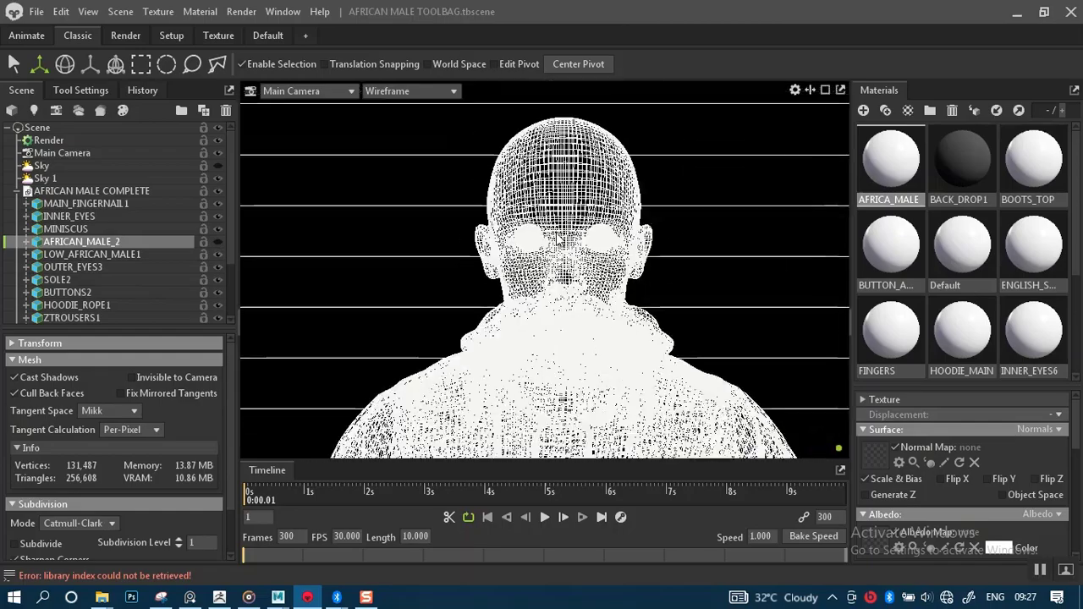
pyautogui.scroll(2, 560, 254)
pyautogui.moveTo(559, 236)
pyautogui.keyDown('alt'); pyautogui.mouseDown()
pyautogui.moveTo(528, 231)
pyautogui.moveTo(554, 230)
pyautogui.mouseUp(); pyautogui.keyUp('alt')
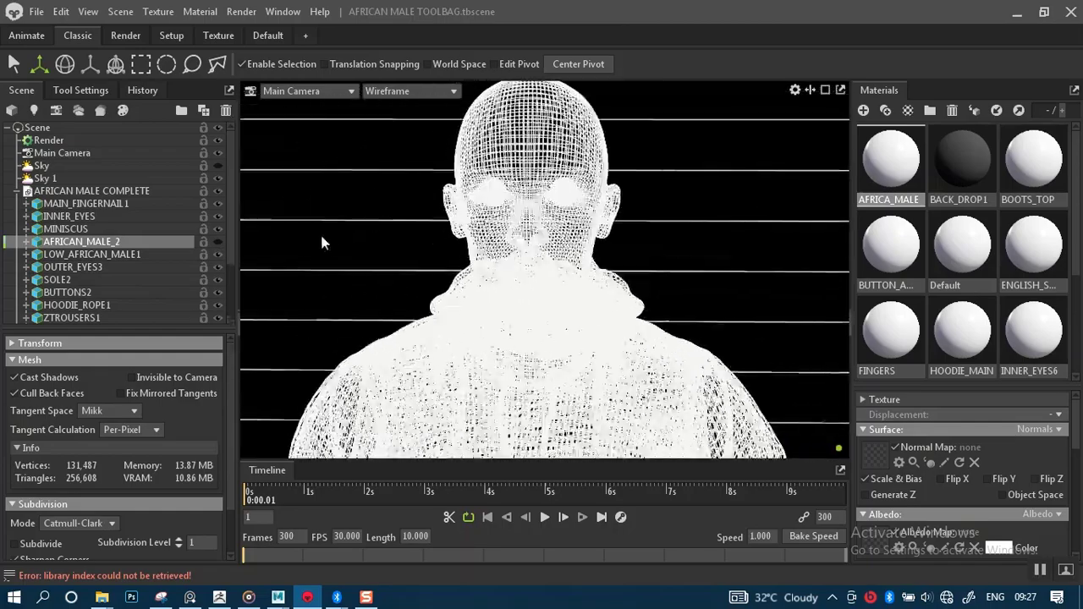
# Check the low-poly head in Gray shading from a turned view, and return the viewport to Full Quality.
pyautogui.click(406, 92)
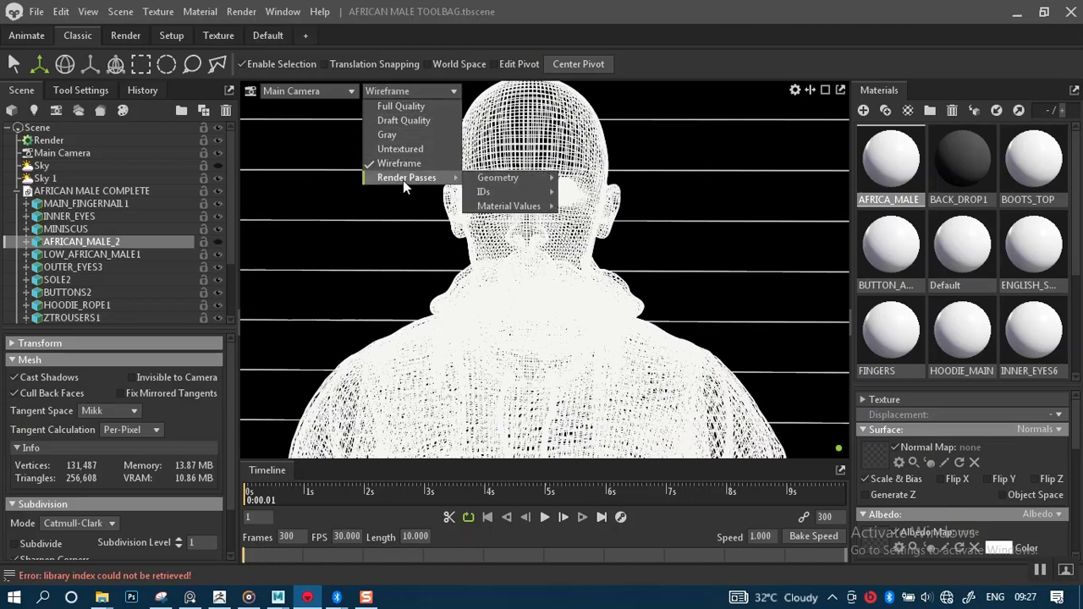
pyautogui.click(403, 137)
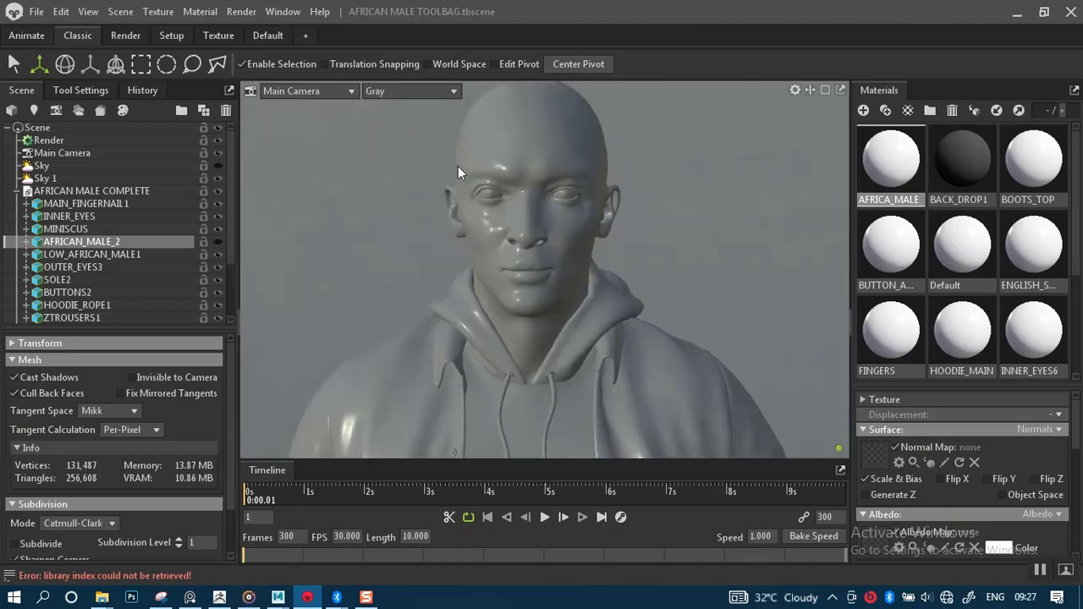
pyautogui.moveTo(582, 230); pyautogui.dragTo(587, 271, button='right')
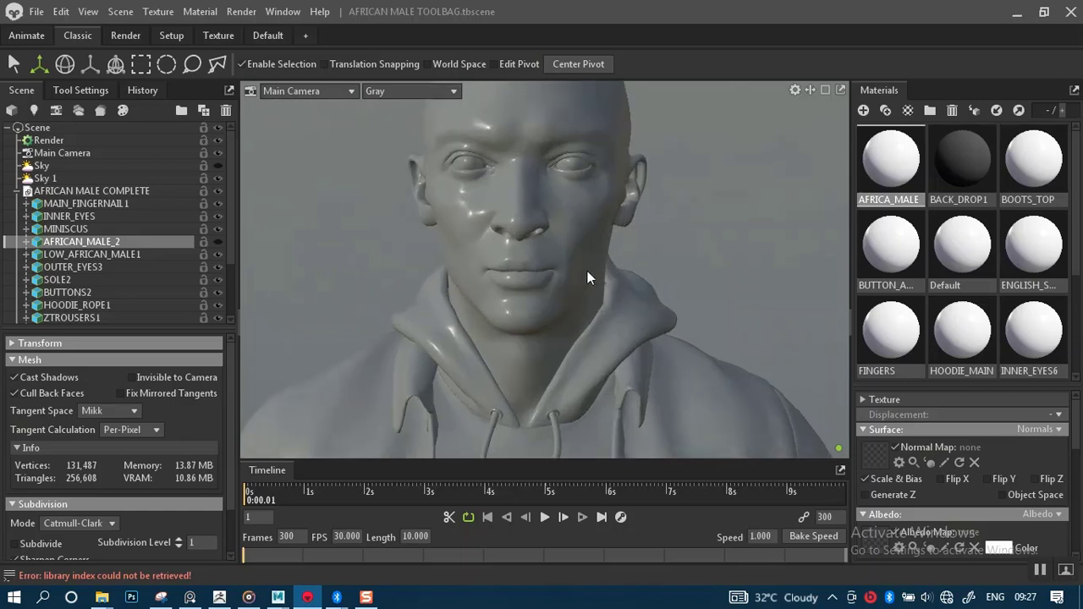
pyautogui.moveTo(587, 271); pyautogui.dragTo(576, 245)
pyautogui.click(434, 90)
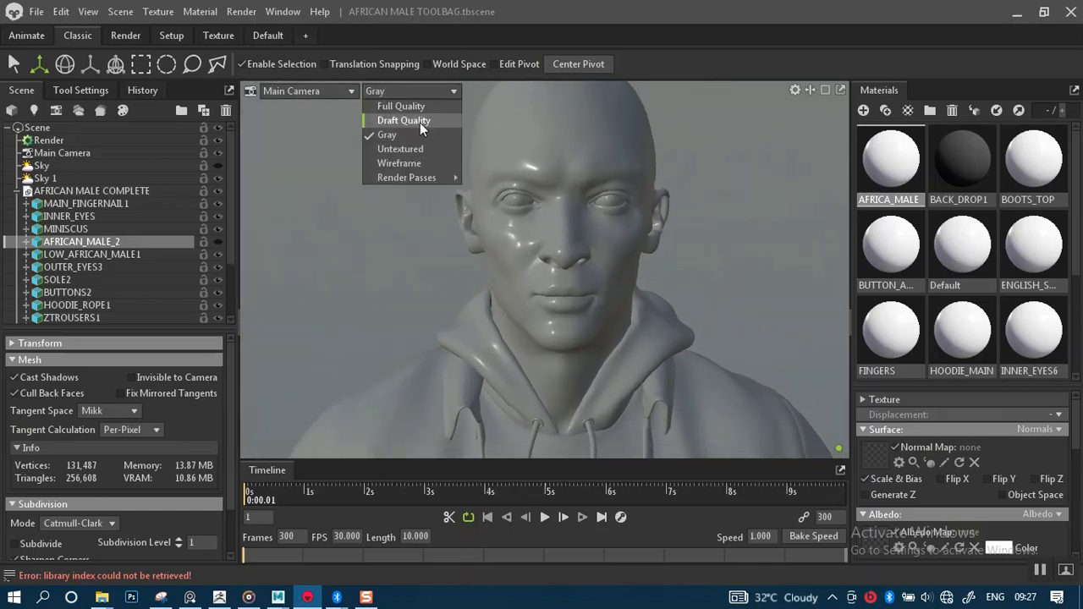
pyautogui.click(417, 107)
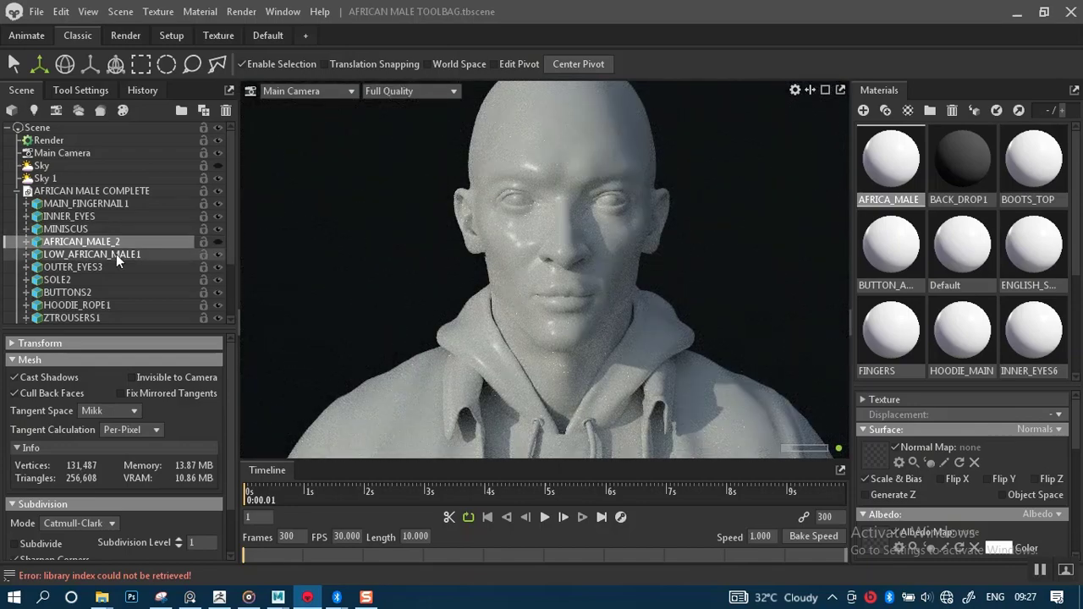
# Load AFRICA_MALE_Height.png from the SP TEXTURES > AFRICAN MALE folder as the AFRICA_MALE material's normal map.
pyautogui.click(879, 142)
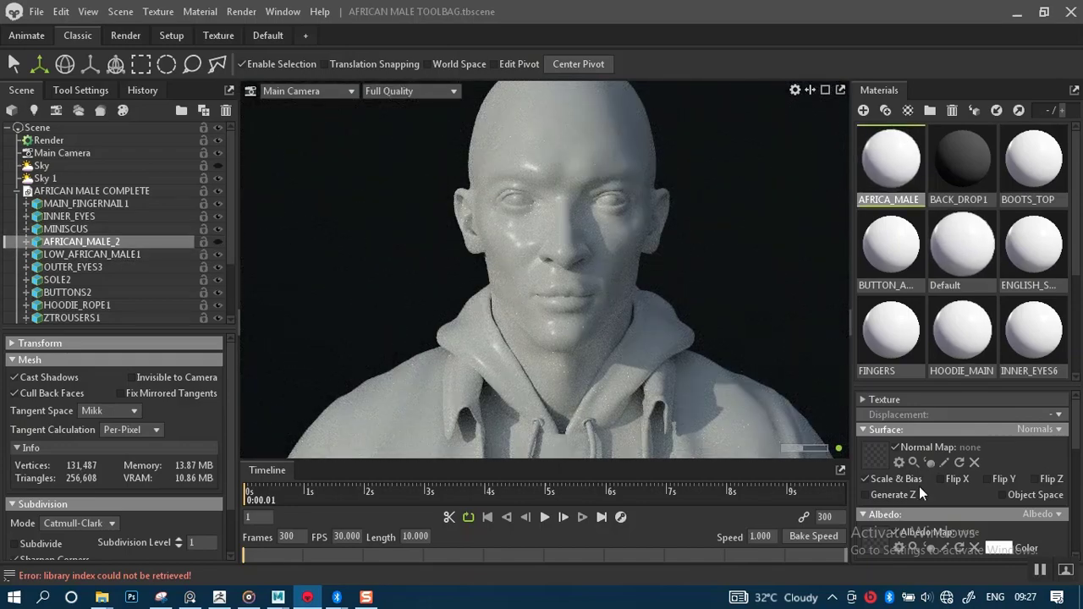
pyautogui.hotkey('ctrl', 'i')
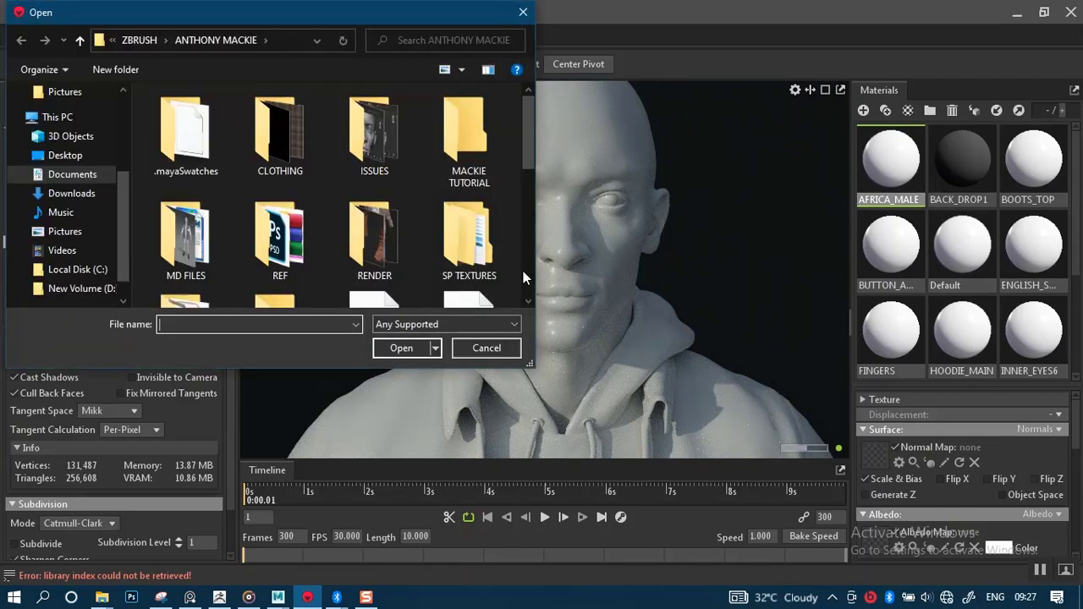
pyautogui.moveTo(323, 23); pyautogui.dragTo(397, 76)
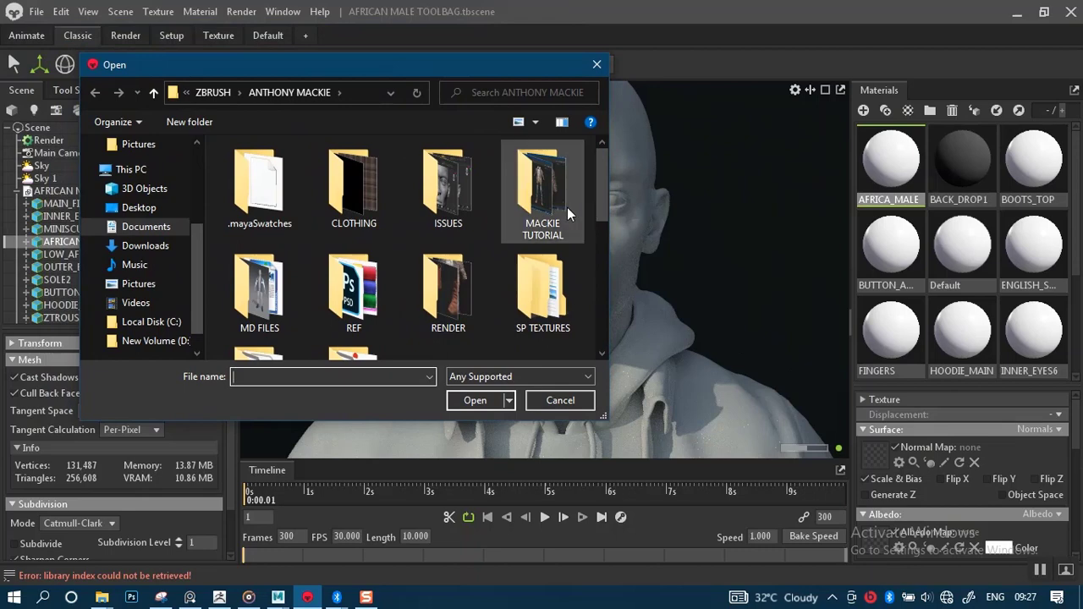
pyautogui.doubleClick(531, 287)
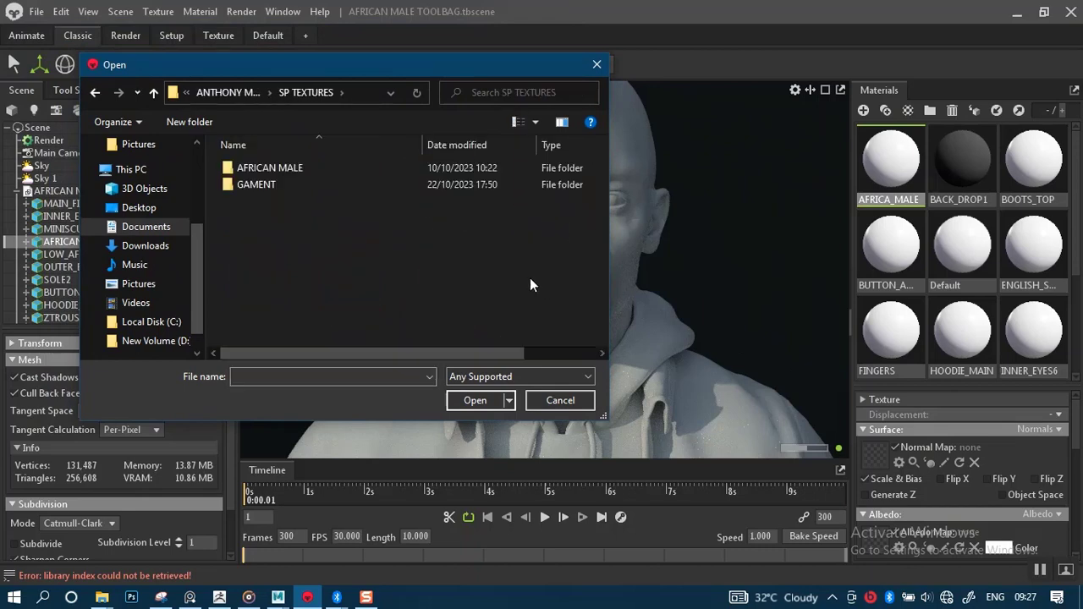
pyautogui.click(301, 170)
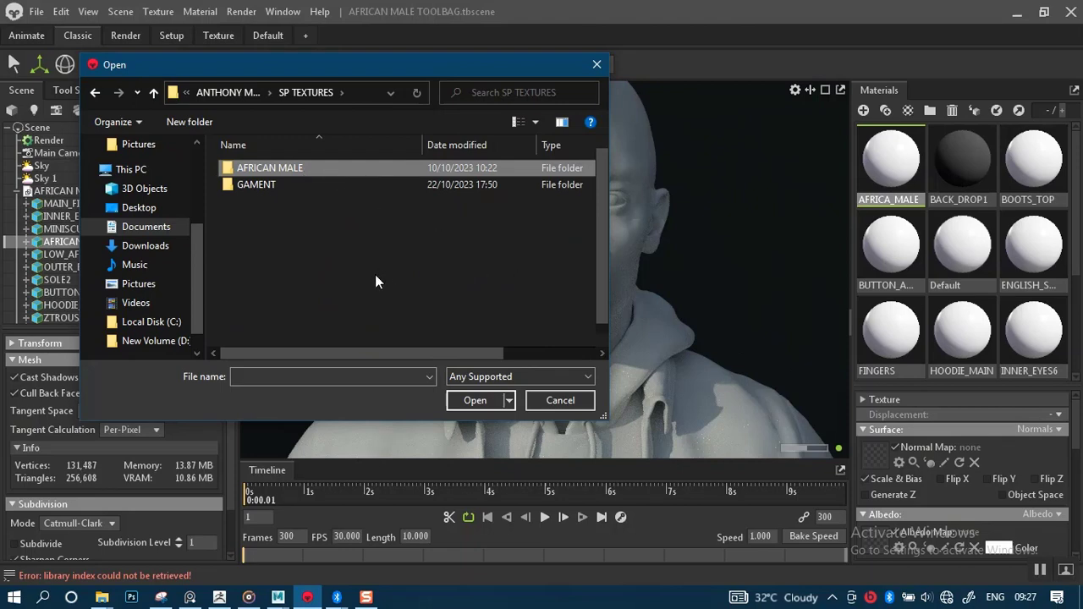
pyautogui.press('Escape')
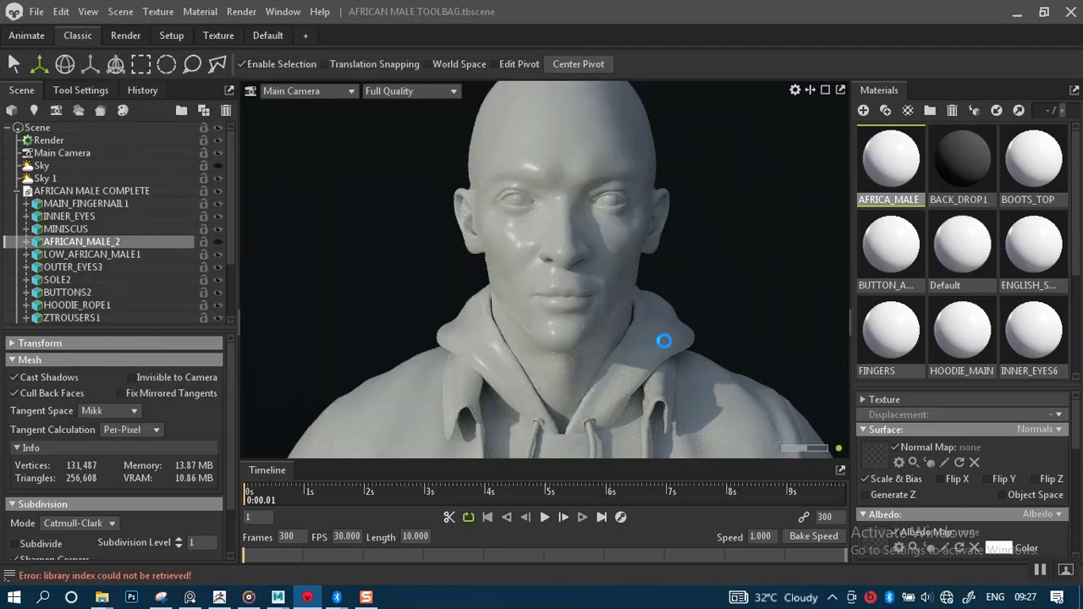
# Set the AFRICA_MALE material's normal map to AFRICA_MALE_Normal_OpenGL.png.
pyautogui.click(877, 458)
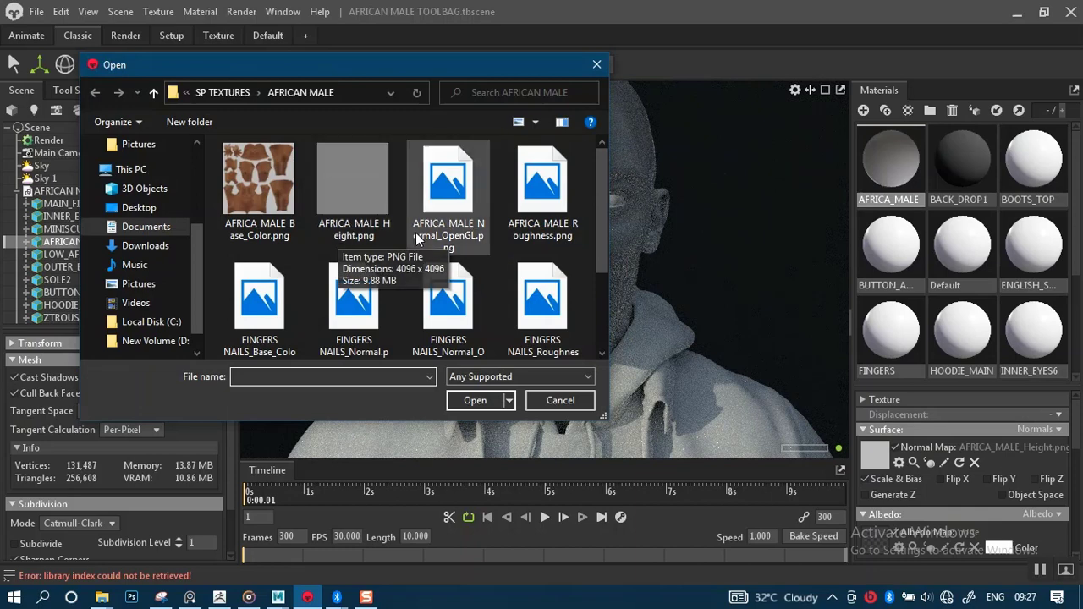
pyautogui.scroll(-1, 437, 247)
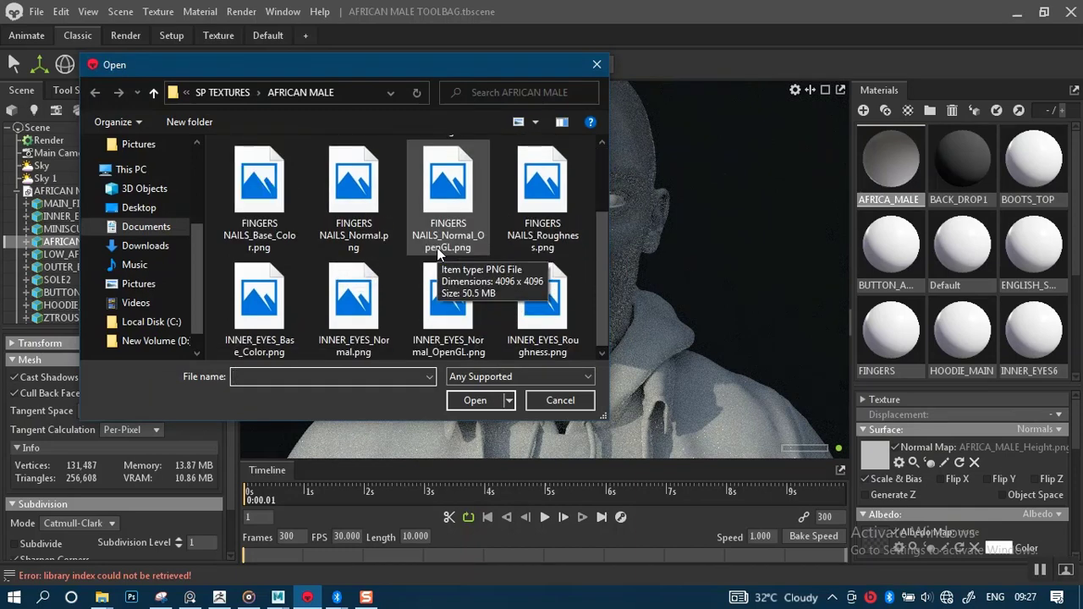
pyautogui.scroll(1, 436, 247)
pyautogui.click(448, 197)
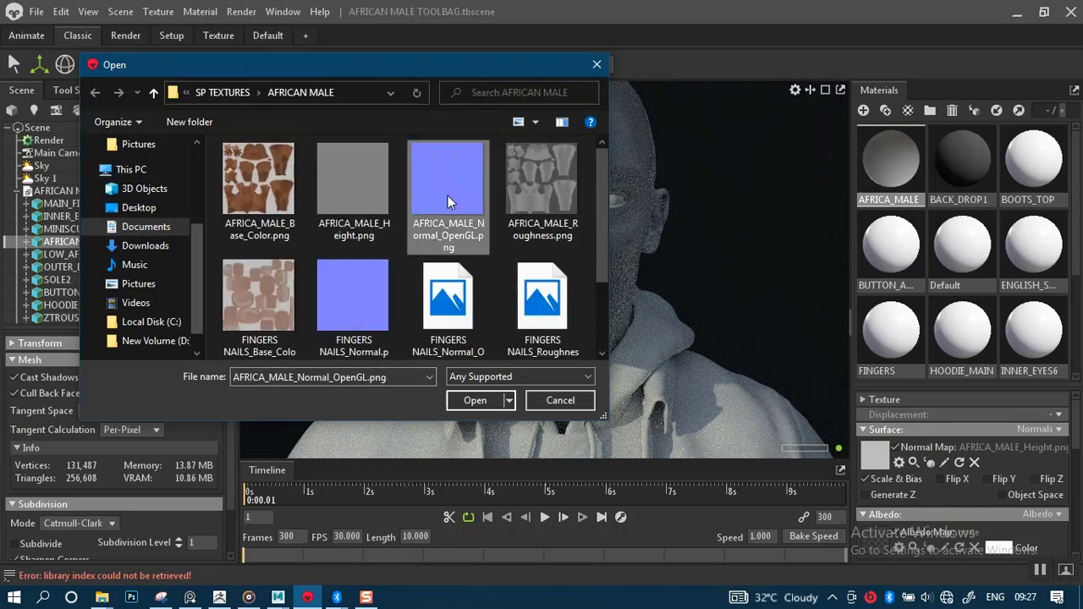
pyautogui.doubleClick(448, 196)
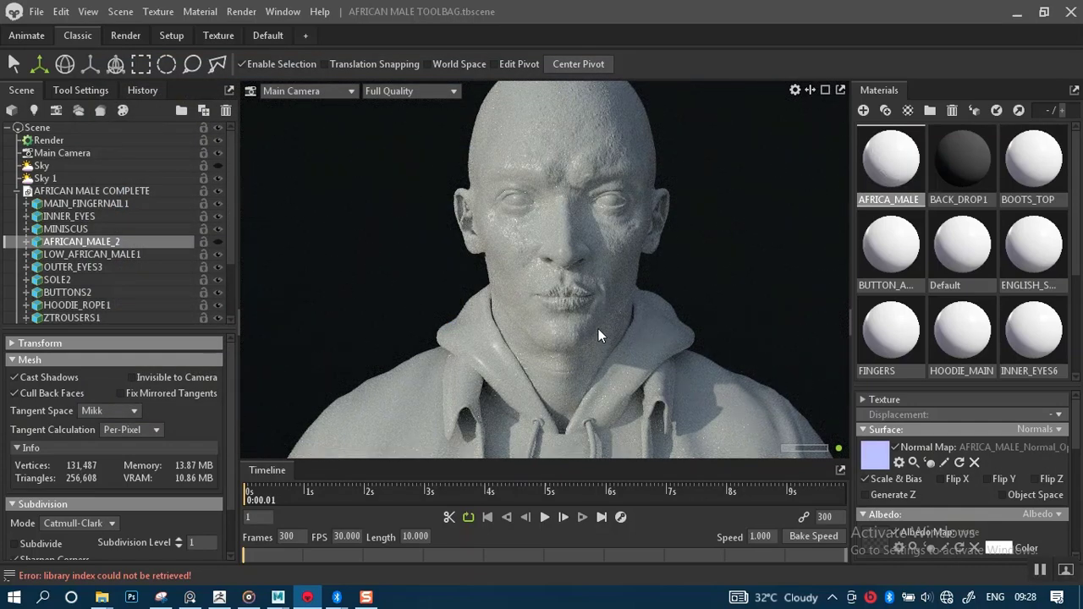
# Examine the normal-mapped skin detail on the lips and face close up, with the viewport switched to Draft Quality.
pyautogui.scroll(5, 600, 328)
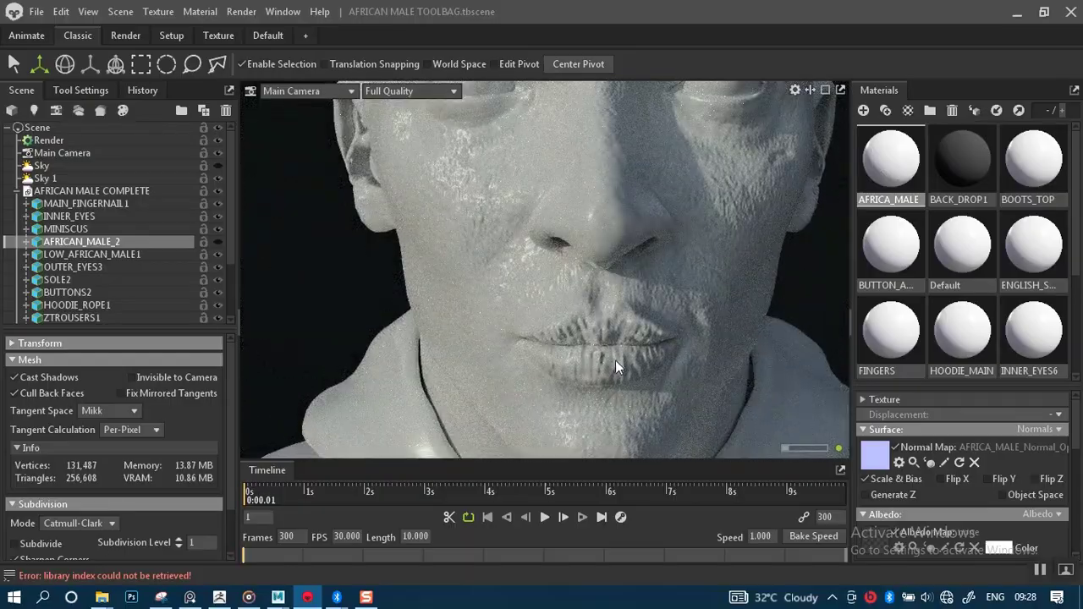
pyautogui.scroll(-5, 615, 361)
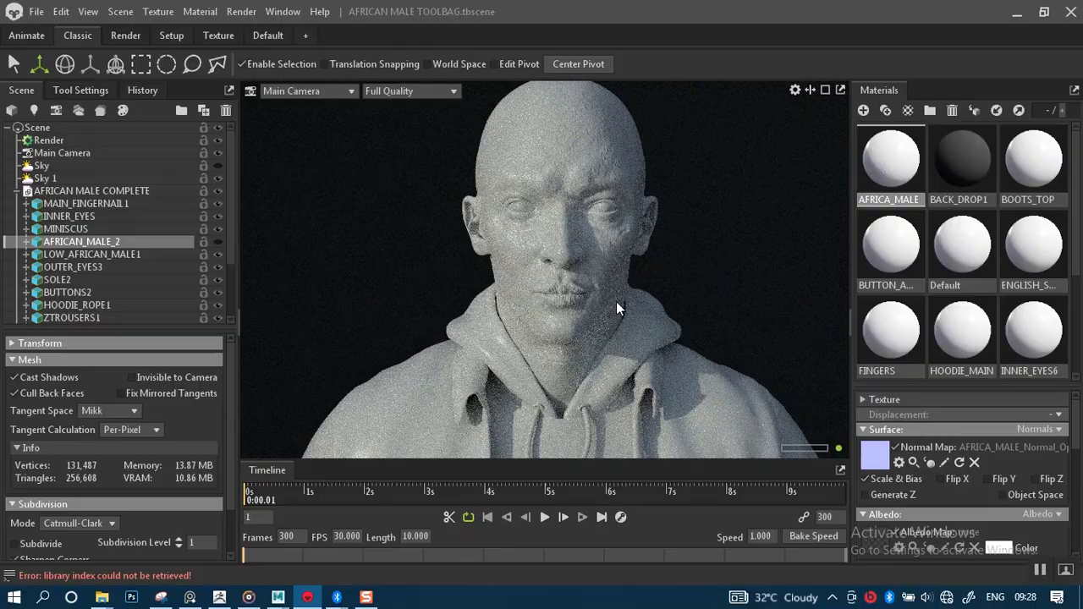
pyautogui.keyDown('alt'); pyautogui.moveTo(616, 301); pyautogui.dragTo(663, 316); pyautogui.keyUp('alt')
pyautogui.scroll(5, 651, 319)
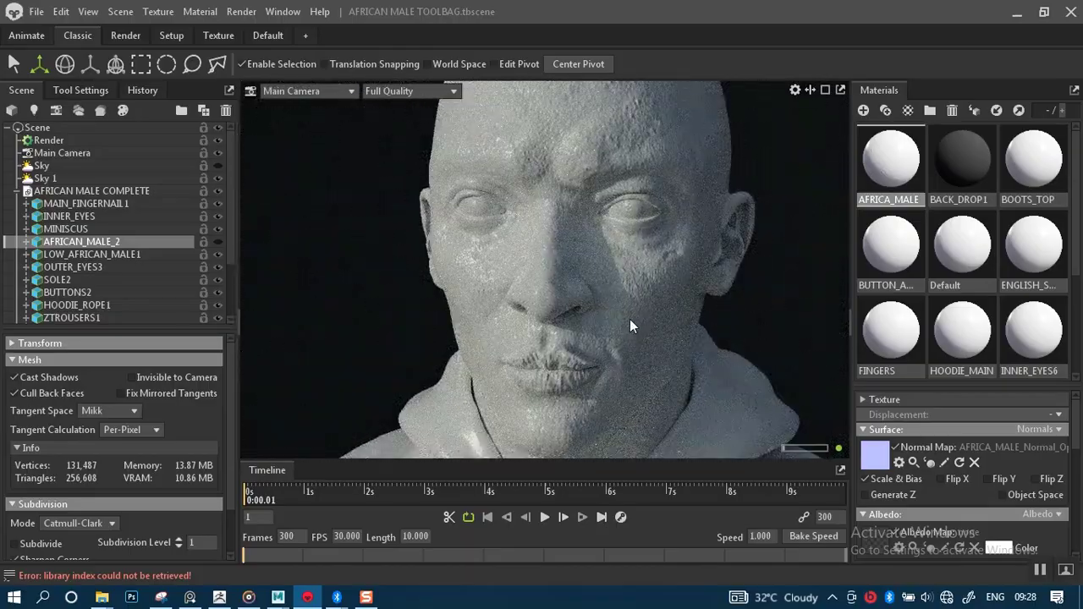
pyautogui.click(440, 91)
pyautogui.click(417, 121)
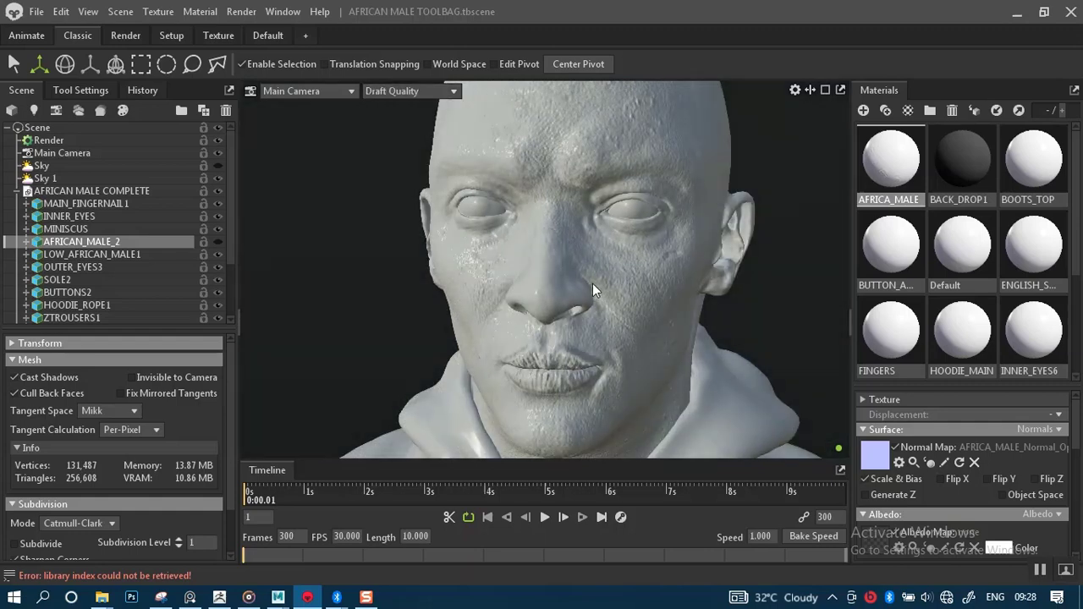
pyautogui.moveTo(592, 287); pyautogui.dragTo(628, 250)
pyautogui.moveTo(567, 279); pyautogui.dragTo(510, 283)
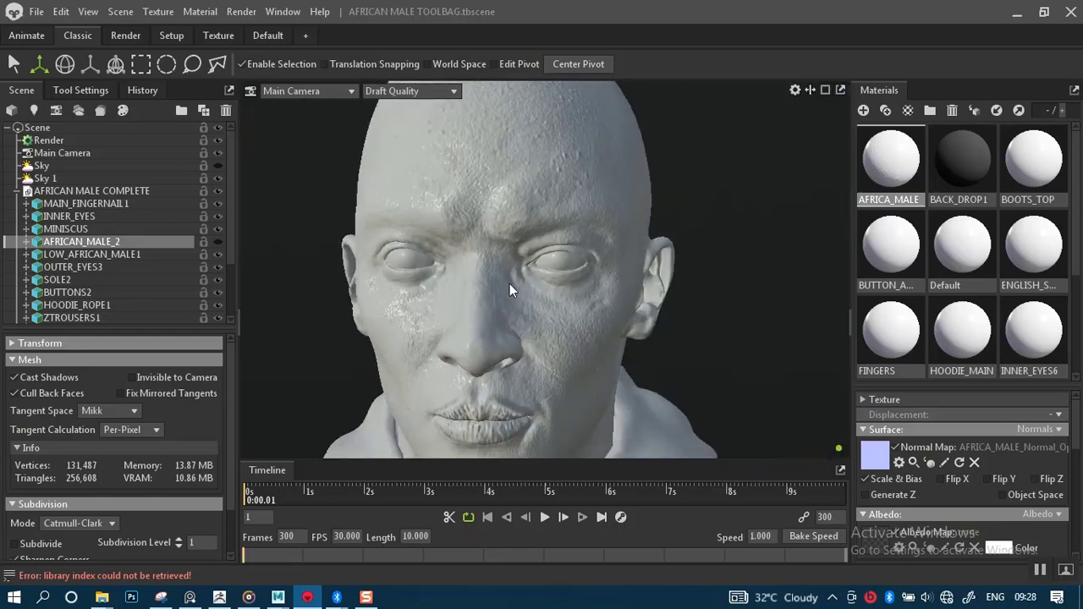
# Hide the LOW_AFRICAN_MALE1 mesh and show the AFRICAN_MALE_2 mesh in its place.
pyautogui.scroll(5, 556, 279)
pyautogui.scroll(-5, 560, 282)
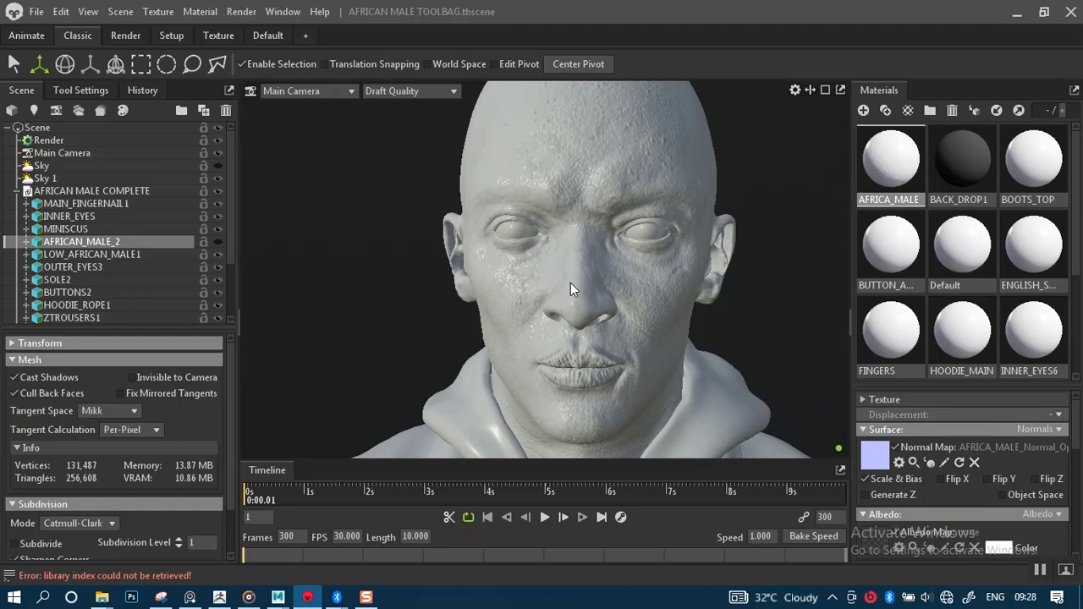
pyautogui.moveTo(570, 283); pyautogui.dragTo(435, 286)
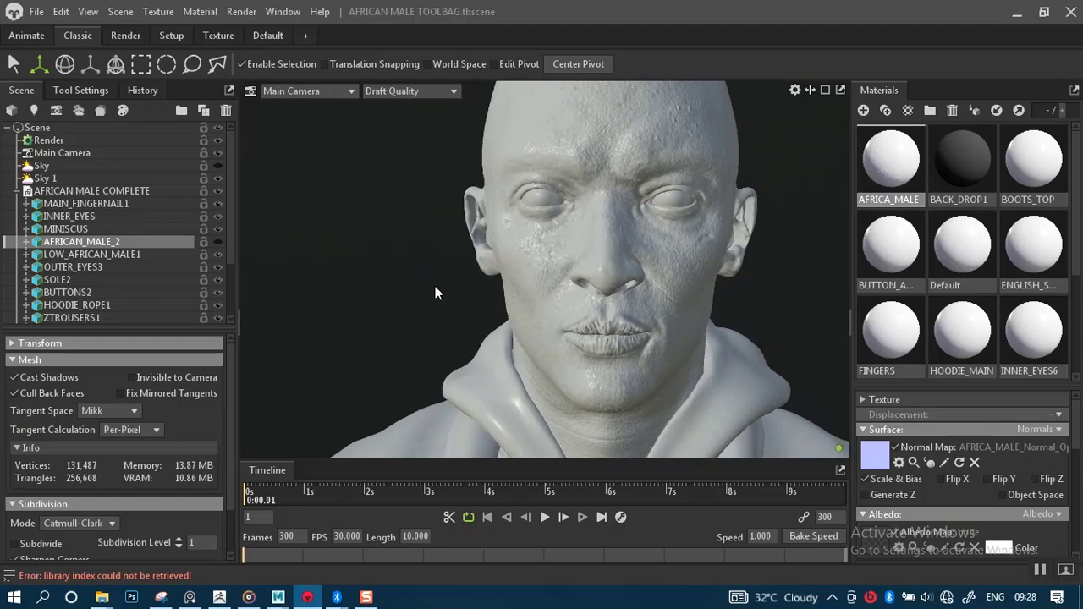
pyautogui.click(217, 254)
pyautogui.click(216, 243)
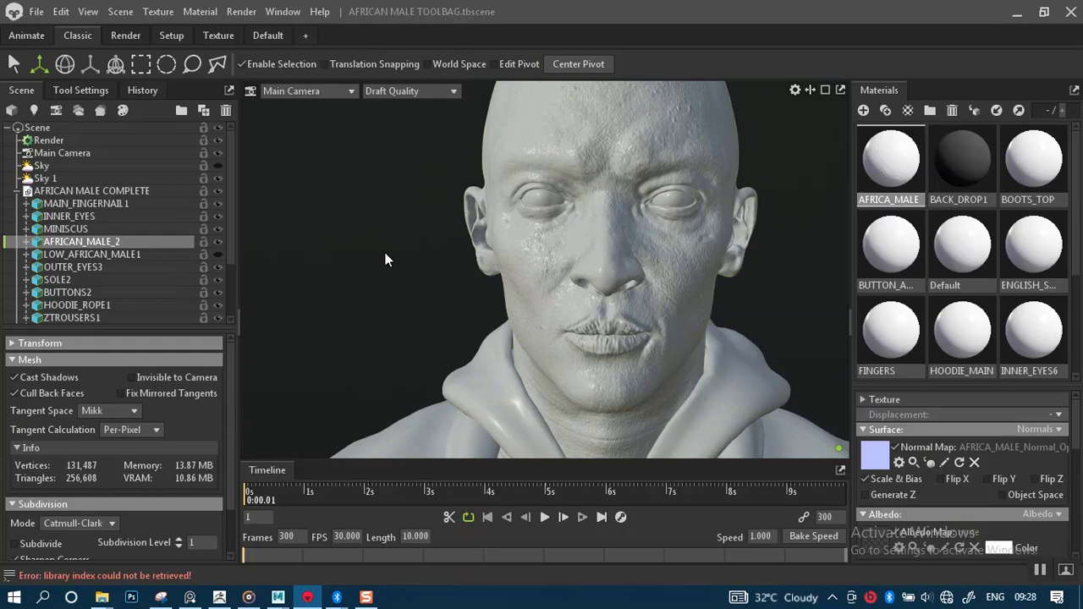
# Rename the AFRICAN_MALE_2 mesh as AFRICAN_MALE HIGH.
pyautogui.doubleClick(128, 242)
pyautogui.click(131, 242)
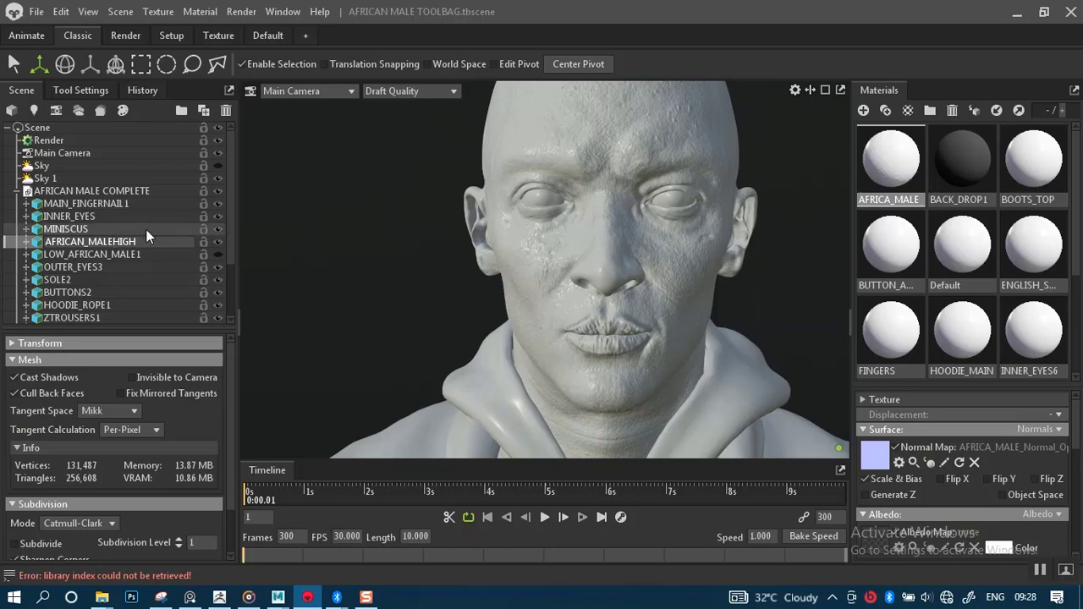
pyautogui.press('Return')
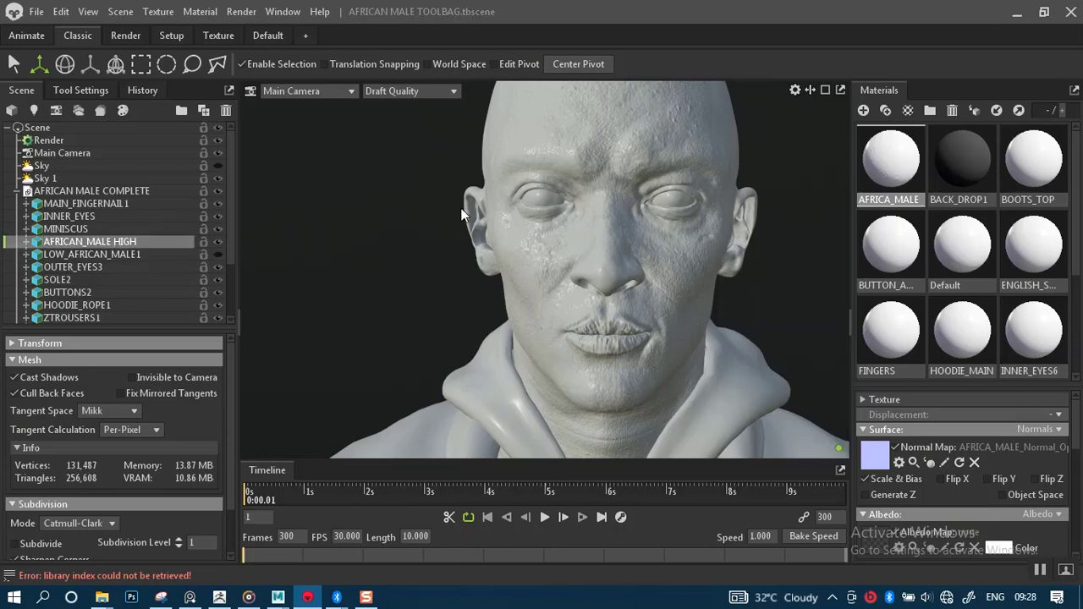
# Examine the normal-mapped skin of the AFRICAN_MALE HIGH head close up, from the front and around the cheek and ear.
pyautogui.scroll(4, 650, 286)
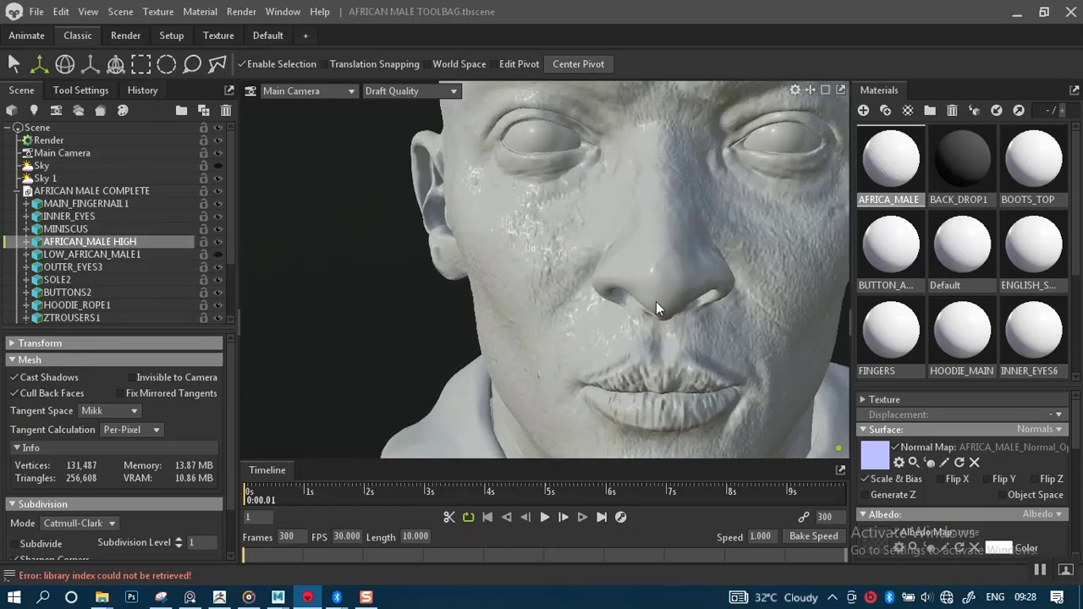
pyautogui.scroll(-5, 646, 292)
pyautogui.moveTo(621, 257); pyautogui.dragTo(535, 272)
pyautogui.scroll(6, 535, 272)
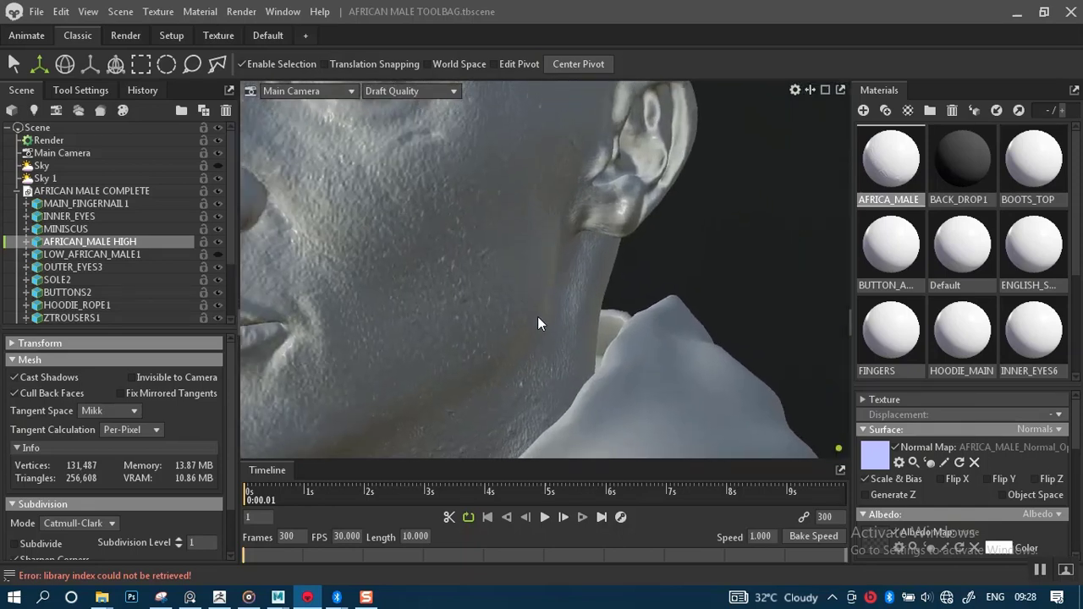
pyautogui.scroll(-6, 538, 317)
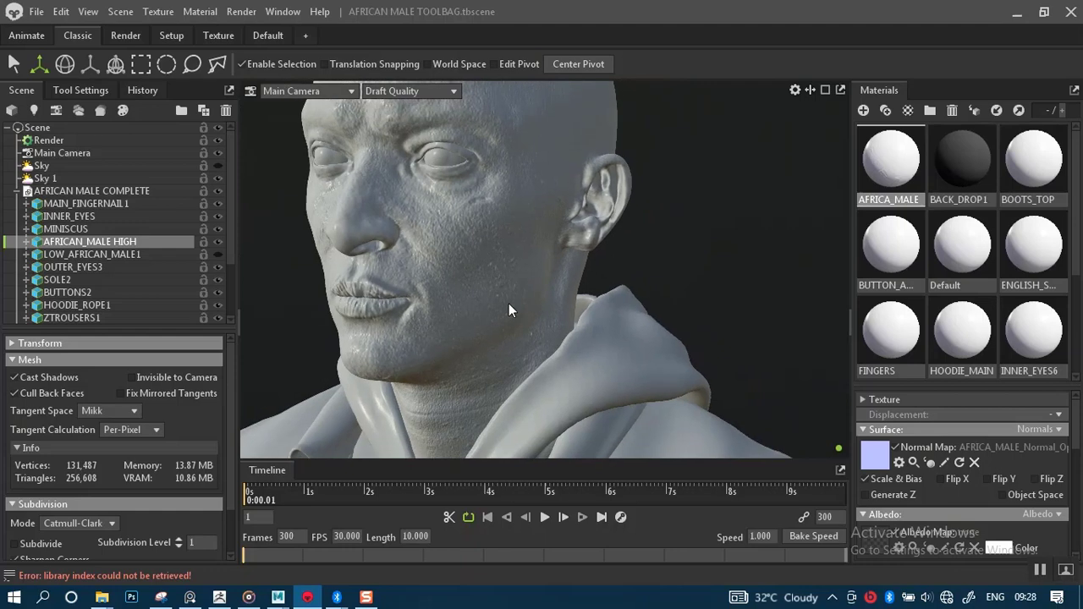
pyautogui.keyDown('shift'); pyautogui.moveTo(534, 302); pyautogui.dragTo(590, 235); pyautogui.keyUp('shift')
pyautogui.moveTo(590, 235); pyautogui.dragTo(596, 271, button='right')
pyautogui.scroll(-10, 592, 269)
pyautogui.moveTo(589, 234)
pyautogui.mouseDown()
pyautogui.moveTo(567, 272)
pyautogui.moveTo(563, 251)
pyautogui.moveTo(595, 268)
pyautogui.moveTo(527, 246)
pyautogui.moveTo(590, 233)
pyautogui.mouseUp()
pyautogui.scroll(8, 608, 272)
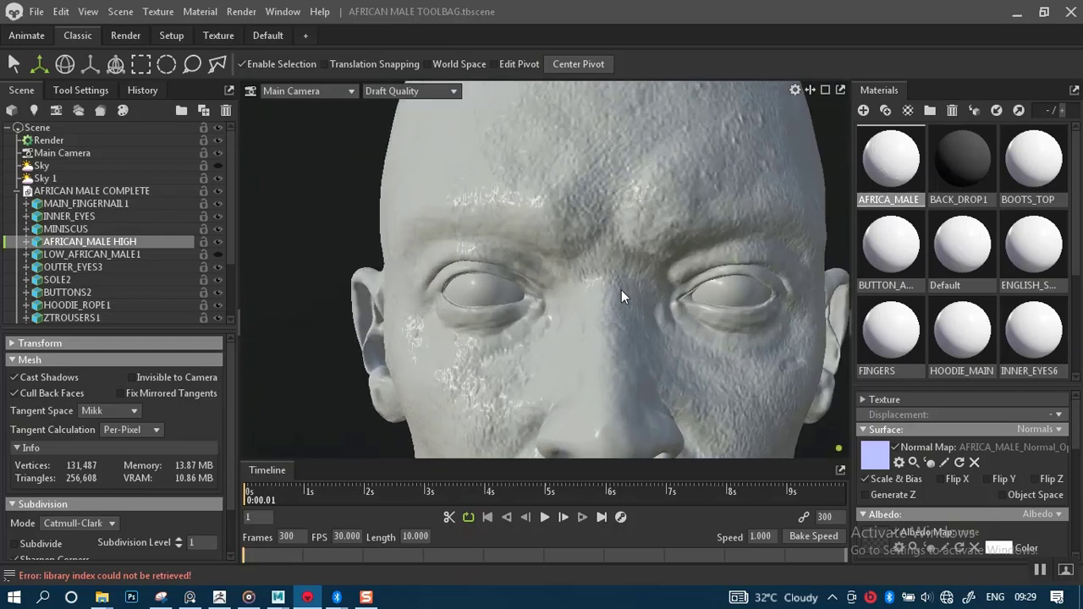
pyautogui.scroll(-10, 622, 292)
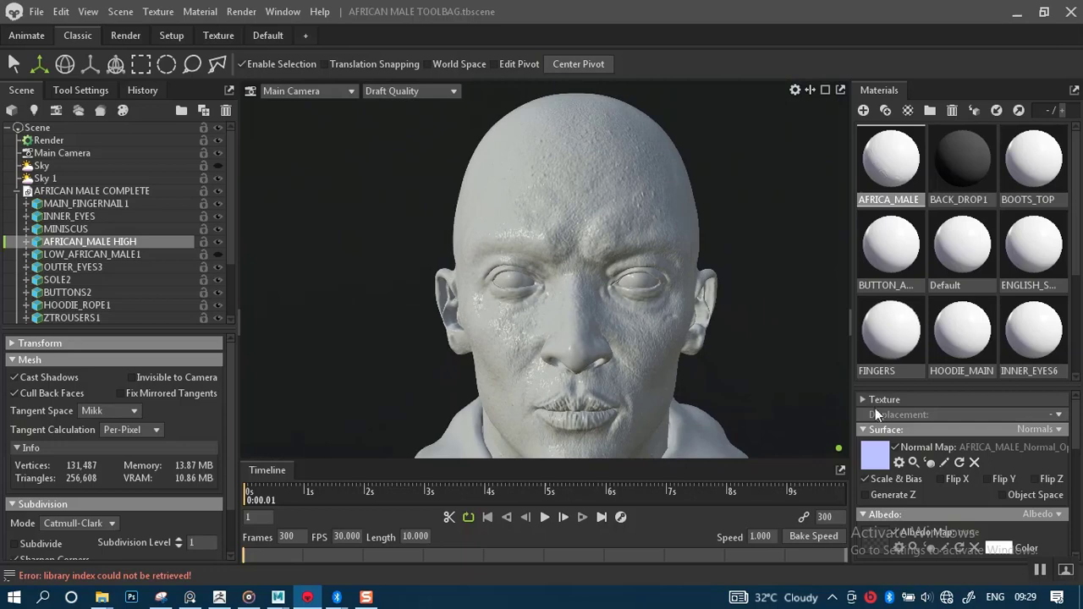
# Disable and re-enable the AFRICA_MALE material's normal map to compare the face with and without skin detail.
pyautogui.click(896, 448)
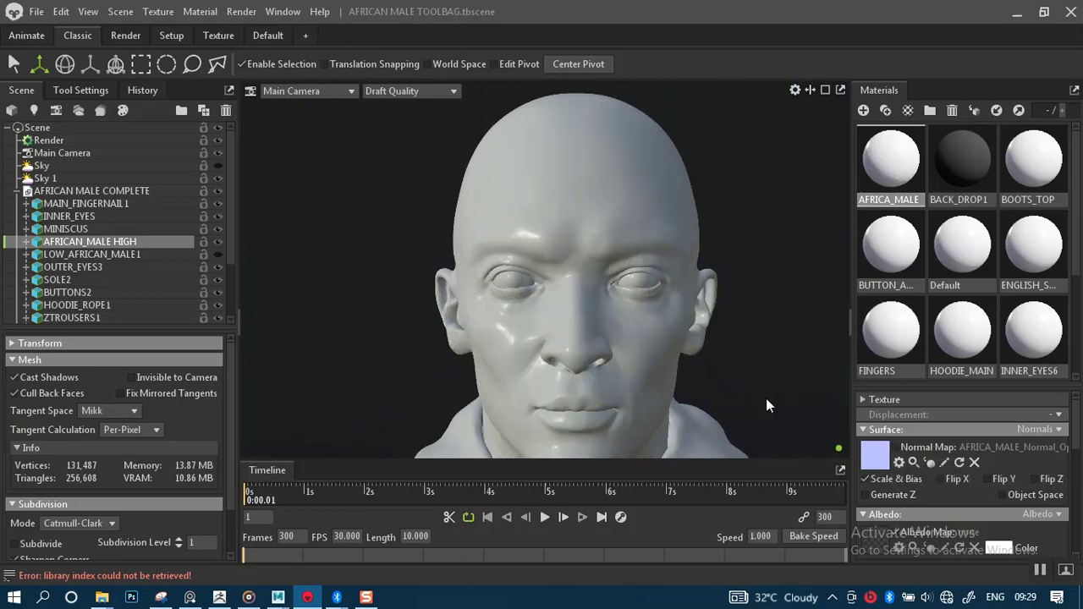
pyautogui.moveTo(667, 360); pyautogui.dragTo(670, 338)
pyautogui.scroll(2, 670, 337)
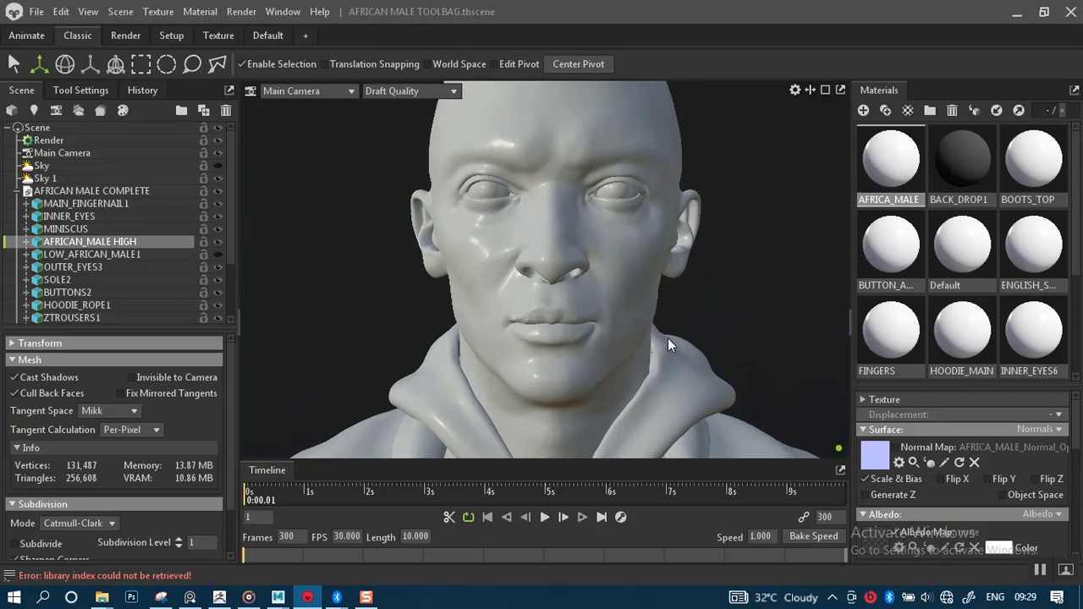
pyautogui.click(897, 448)
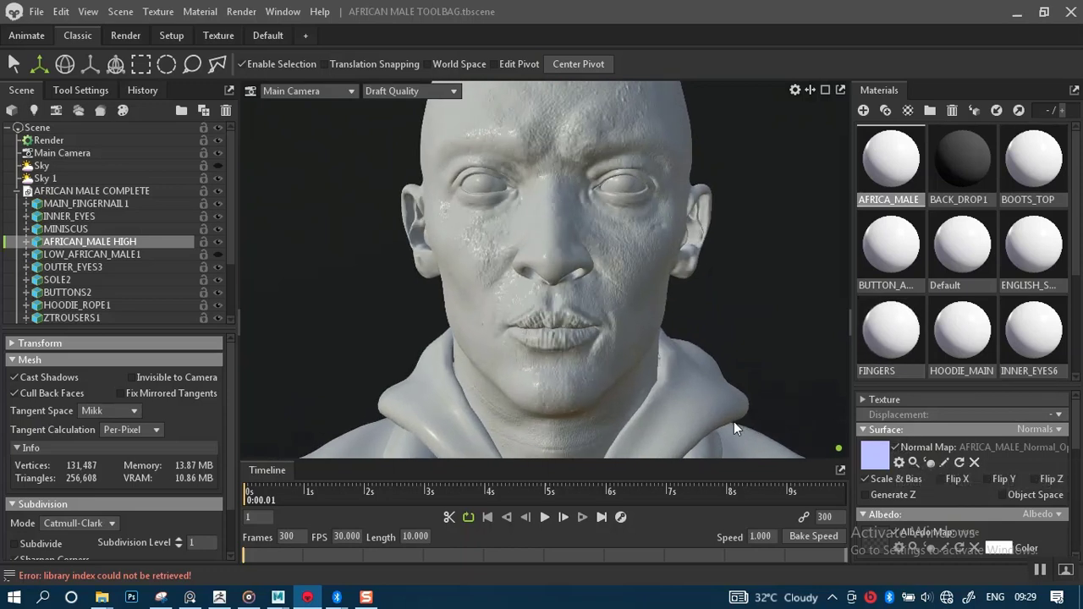
pyautogui.scroll(5, 571, 317)
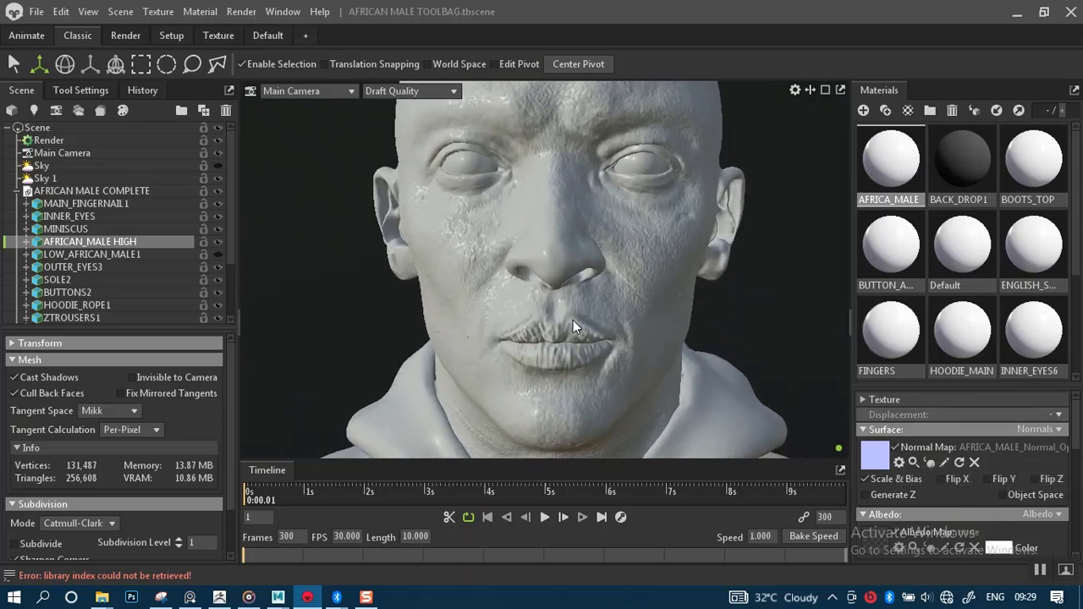
pyautogui.scroll(4, 572, 333)
pyautogui.scroll(-9, 576, 349)
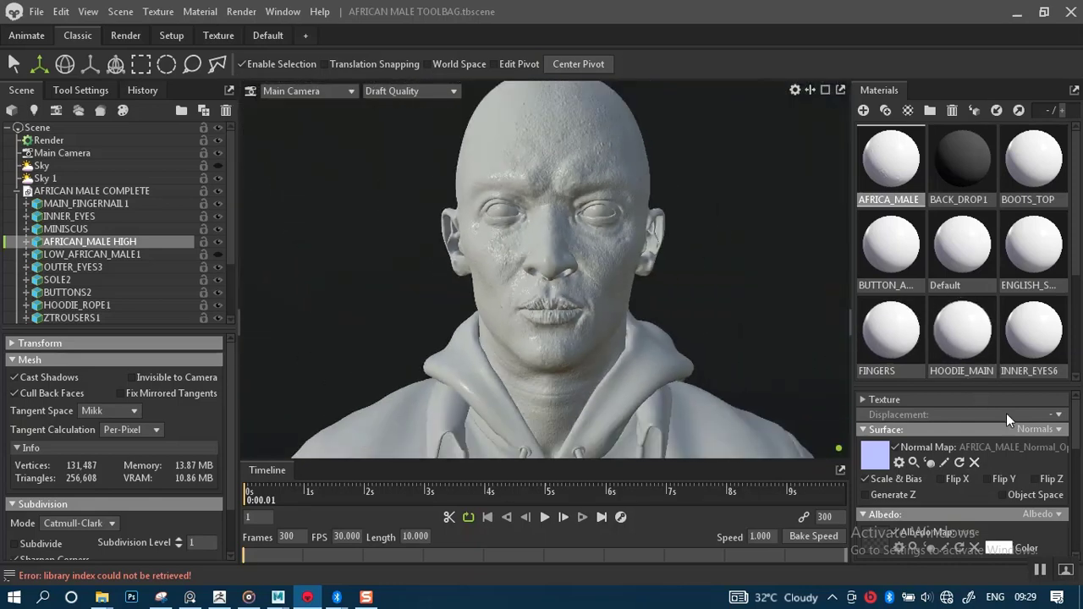
# Try Detail Normals as the AFRICA_MALE material's surface type.
pyautogui.click(1058, 431)
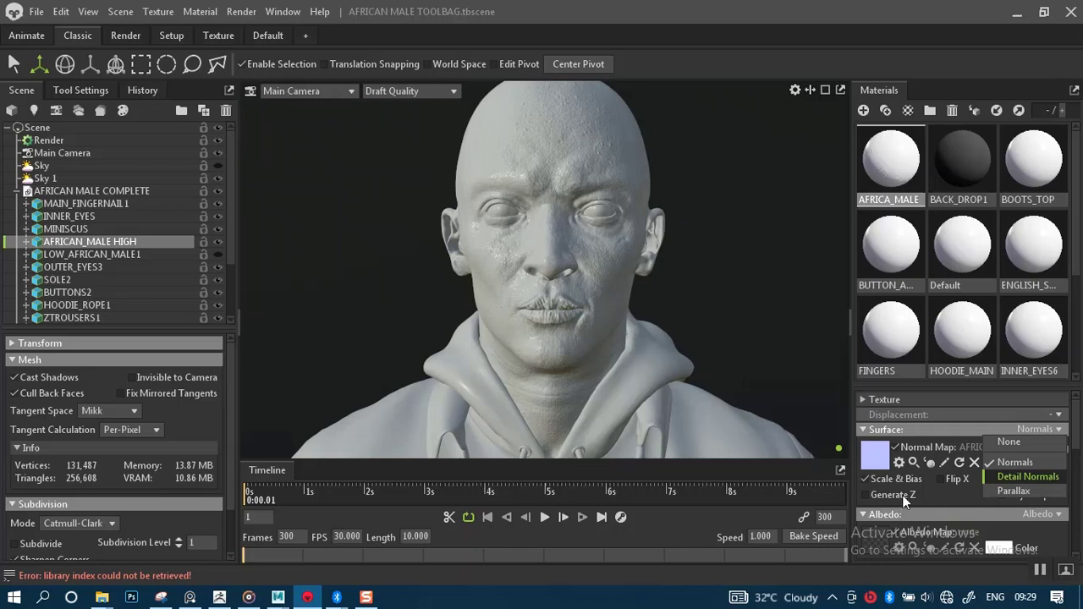
pyautogui.press('Return')
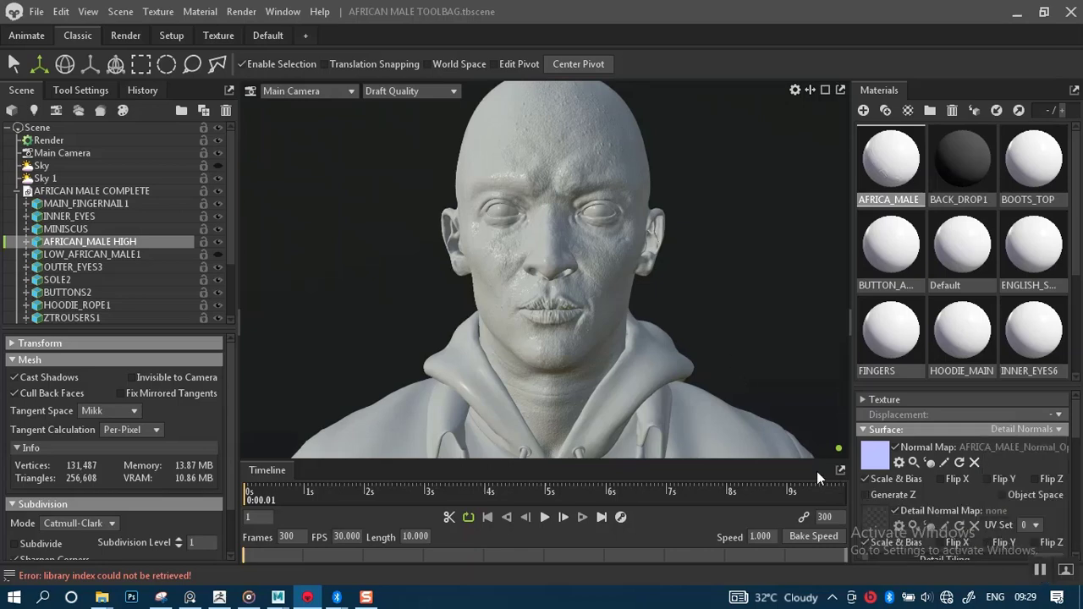
pyautogui.scroll(-1, 706, 397)
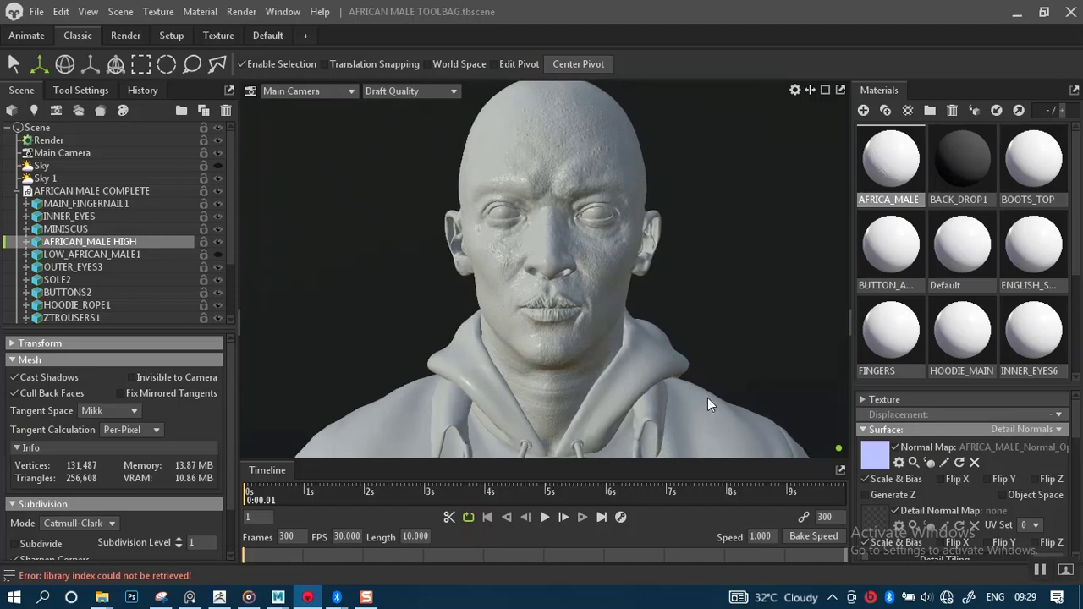
# Save the scene and review the surface settings of the AFRICA_MALE material.
pyautogui.hotkey('ctrl', 's')
pyautogui.scroll(-3, 1073, 434)
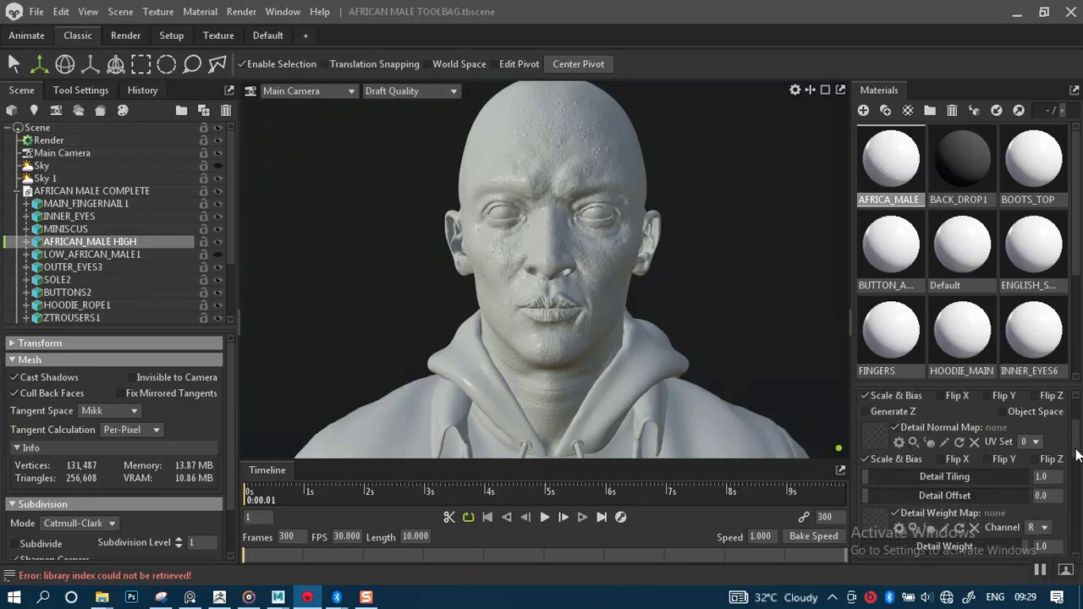
pyautogui.moveTo(1076, 455); pyautogui.dragTo(1048, 434)
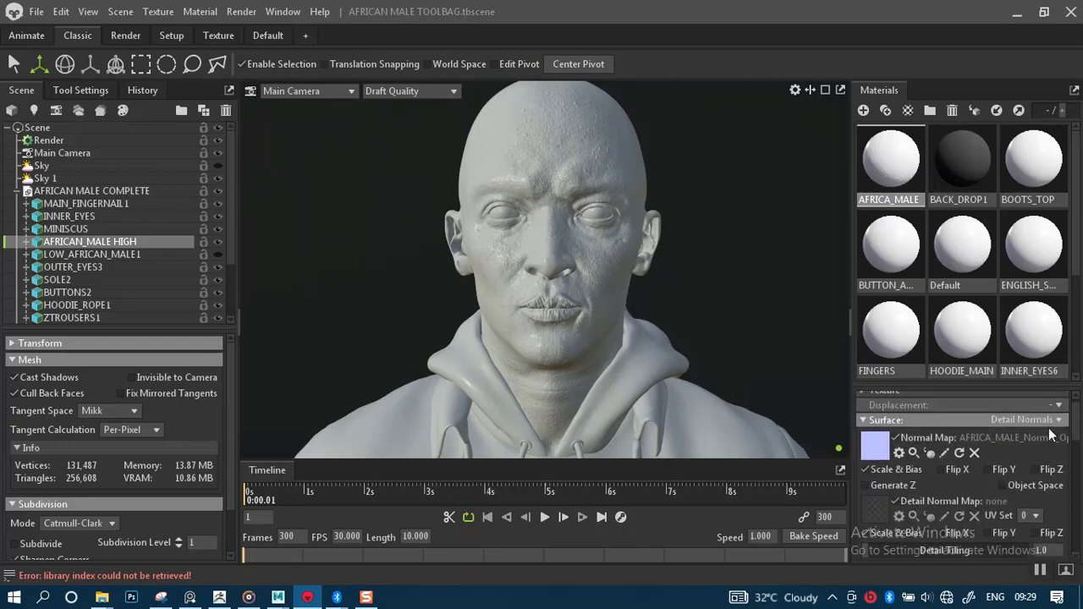
# Try Parallax as the AFRICA_MALE material's surface type, and switch it back to Normals.
pyautogui.click(1044, 420)
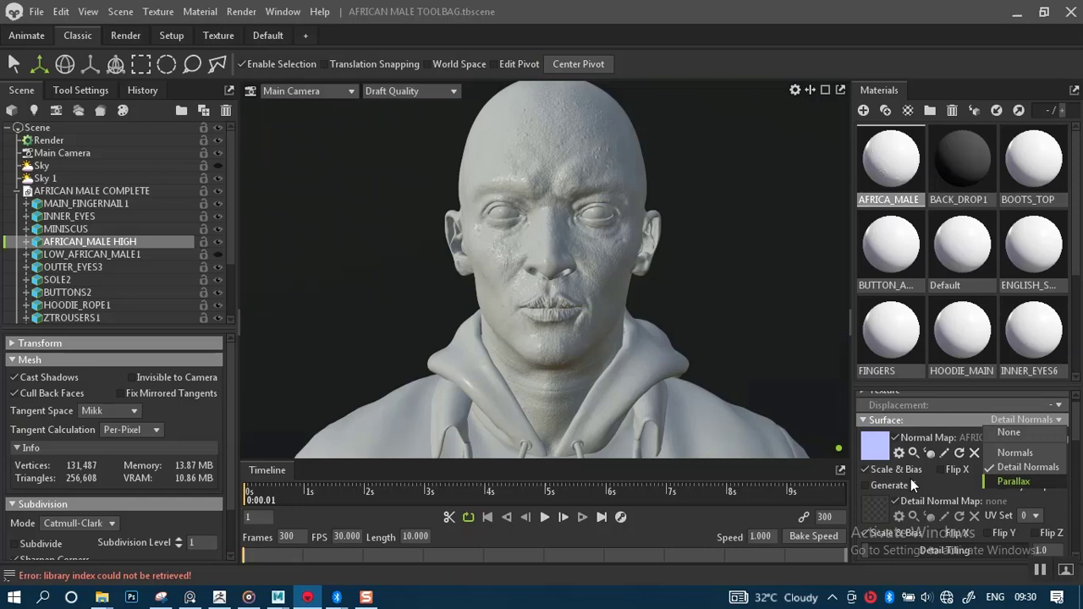
pyautogui.press('Return')
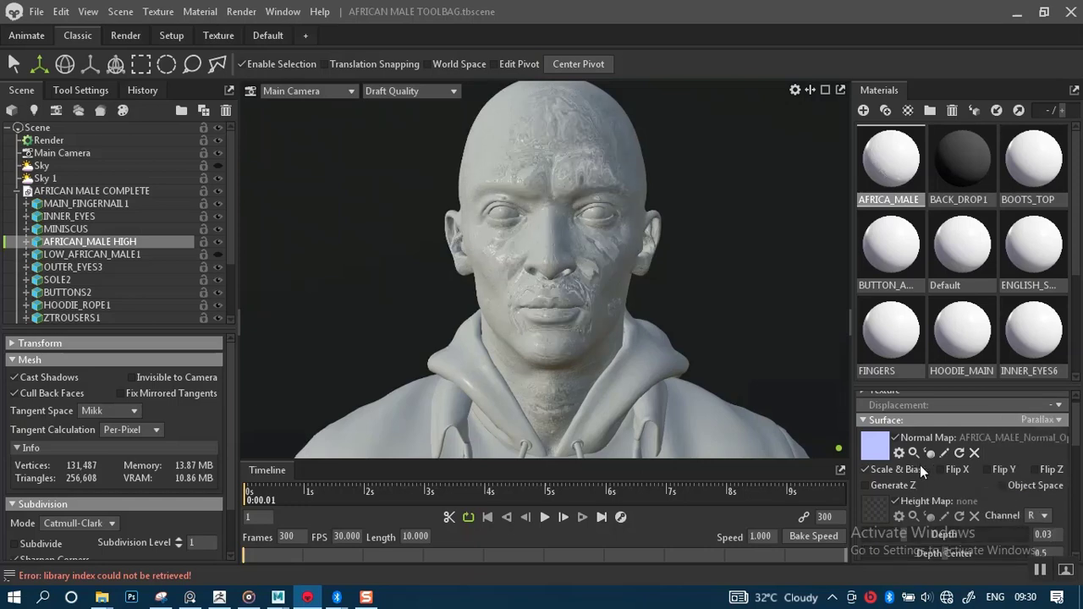
pyautogui.scroll(-3, 1078, 440)
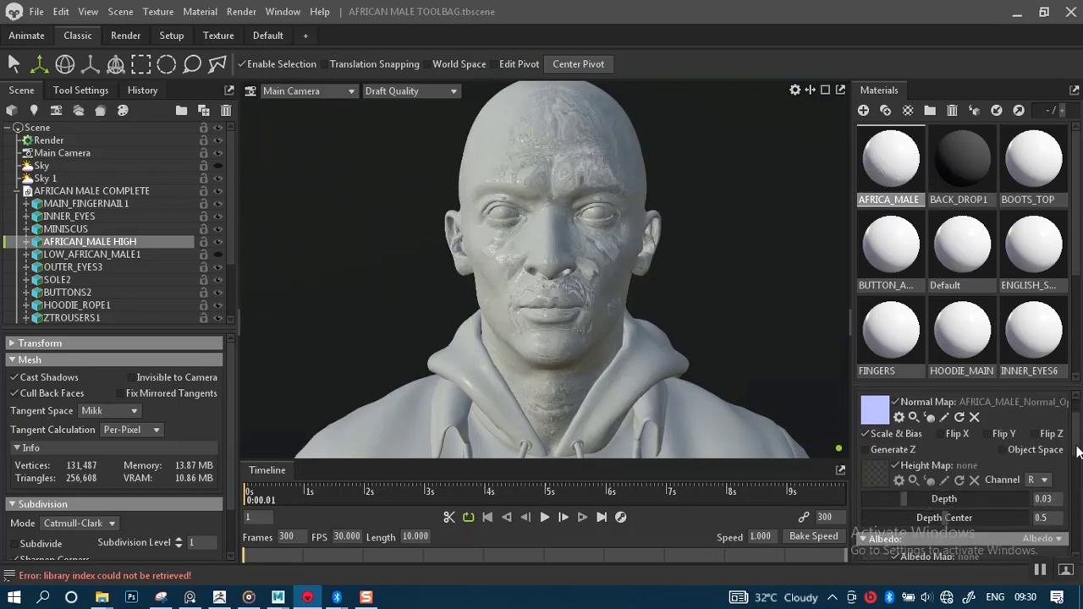
pyautogui.scroll(3, 1078, 440)
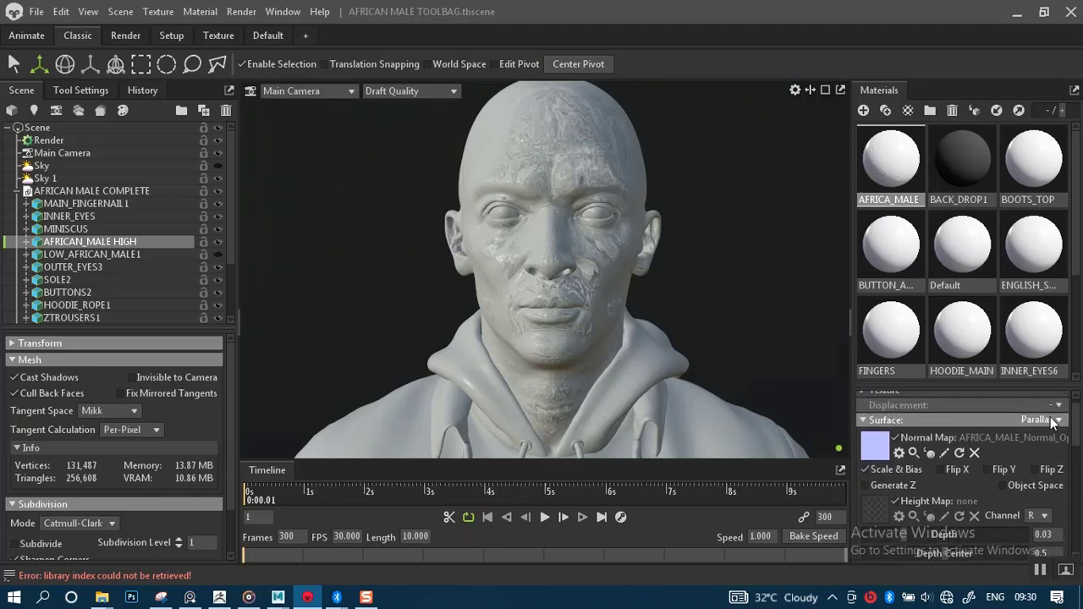
pyautogui.click(1049, 420)
pyautogui.click(1016, 452)
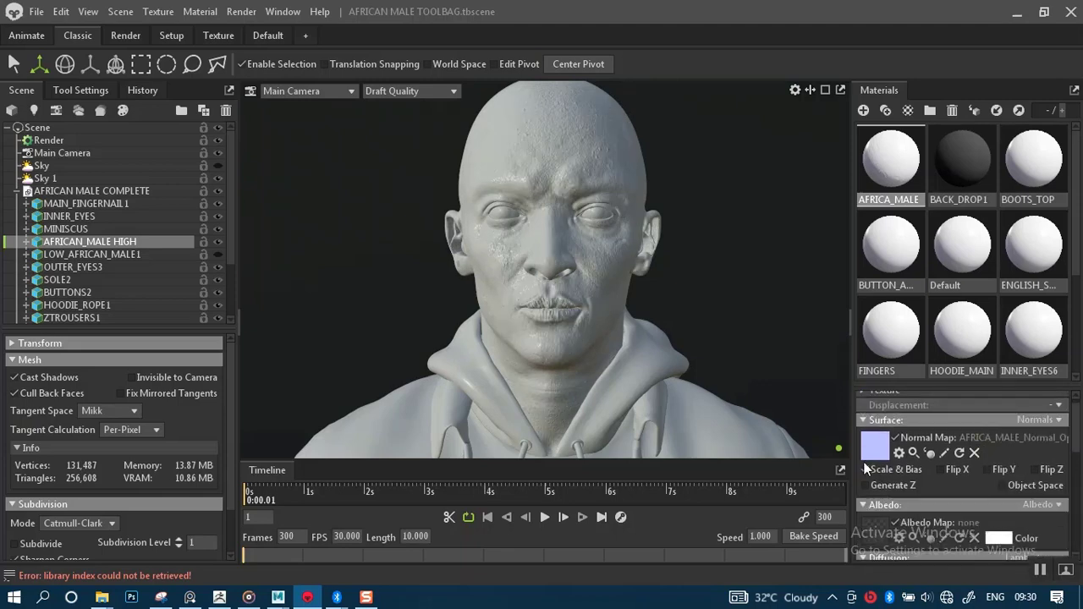
# Examine the skin detail around the nose and lips of the high-poly head from the front.
pyautogui.keyDown('alt'); pyautogui.moveTo(553, 317); pyautogui.dragTo(559, 345, button='right'); pyautogui.keyUp('alt')
pyautogui.moveTo(550, 370); pyautogui.dragTo(578, 346)
pyautogui.scroll(4, 584, 352)
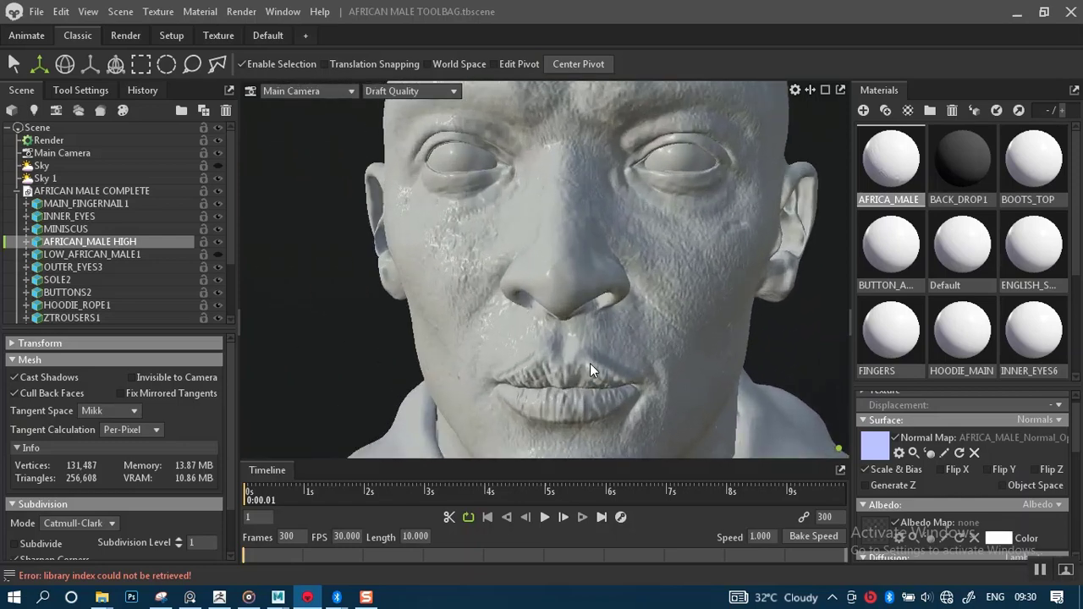
pyautogui.scroll(2, 595, 372)
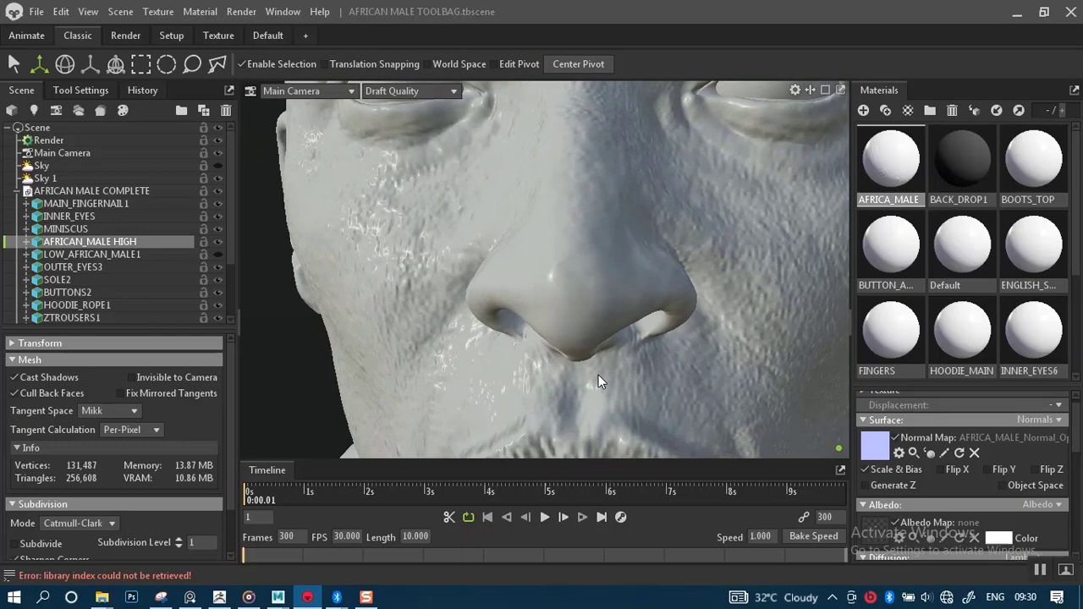
pyautogui.scroll(-5, 598, 375)
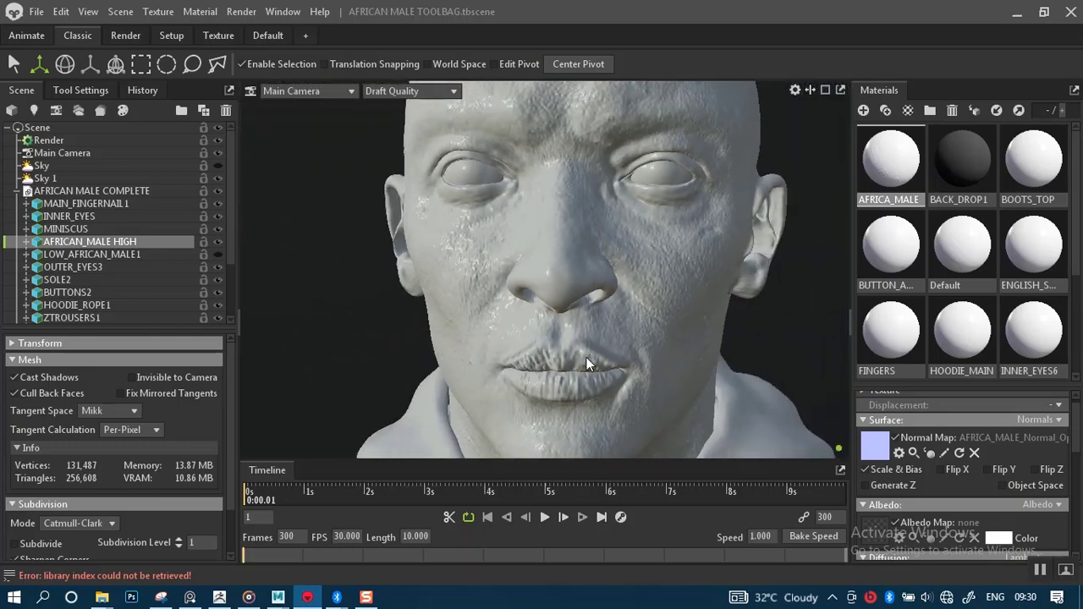
pyautogui.moveTo(589, 362); pyautogui.dragTo(578, 333, button='right')
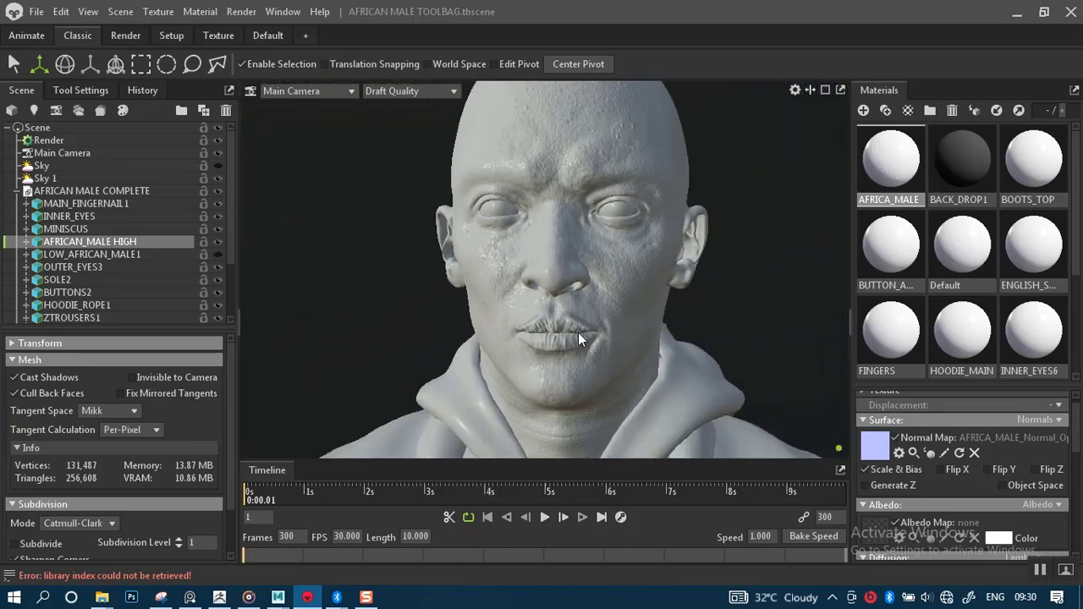
# Examine the skin detail on the cheek and ear from a turned view of the high-poly head.
pyautogui.moveTo(578, 333); pyautogui.dragTo(425, 331, button='middle')
pyautogui.moveTo(426, 331); pyautogui.dragTo(569, 332)
pyautogui.scroll(-3, 620, 352)
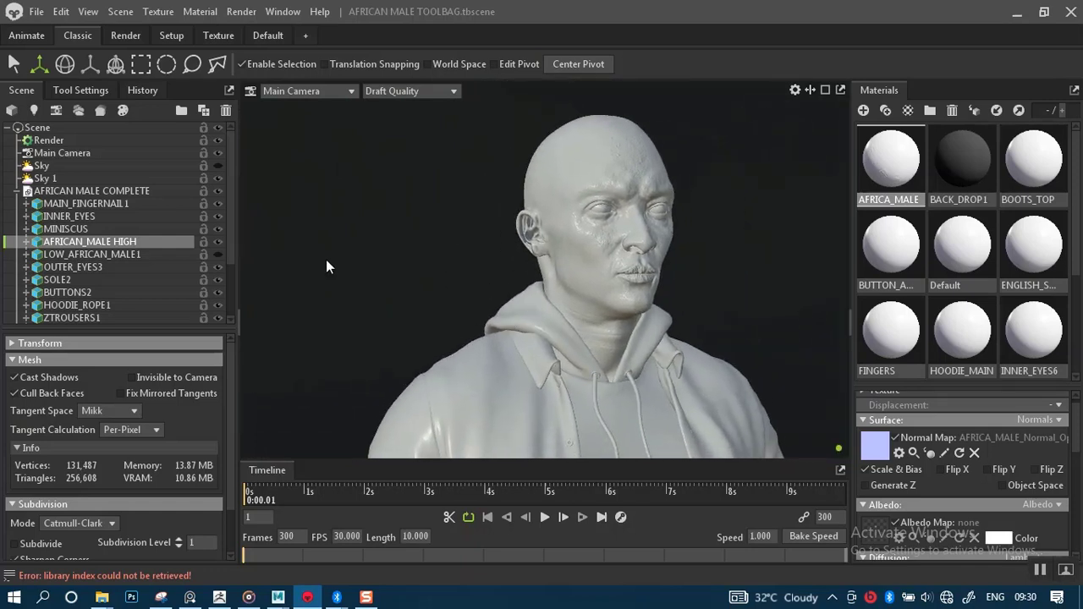
pyautogui.moveTo(575, 253); pyautogui.dragTo(590, 290, button='right')
pyautogui.moveTo(572, 279); pyautogui.dragTo(554, 222, button='middle')
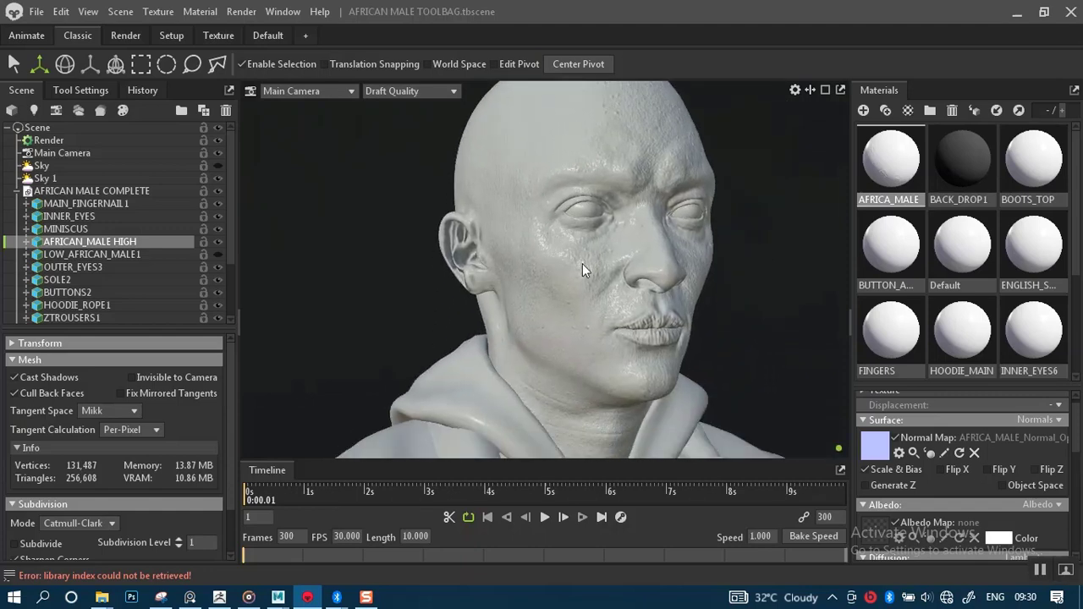
pyautogui.moveTo(582, 263); pyautogui.dragTo(384, 304, button='right')
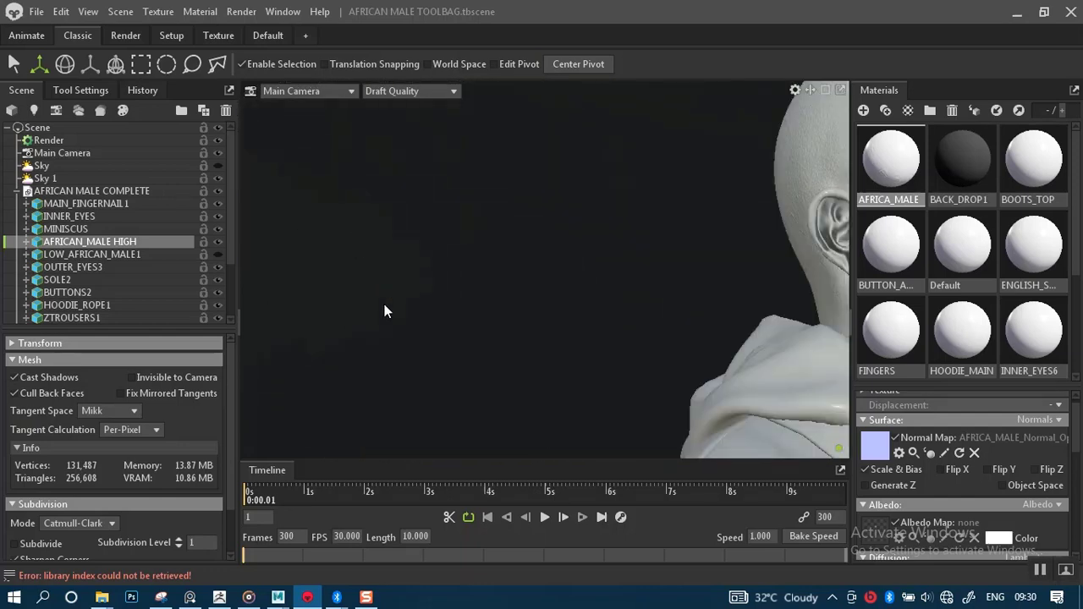
pyautogui.moveTo(384, 304); pyautogui.dragTo(519, 285)
pyautogui.moveTo(519, 285); pyautogui.dragTo(523, 313, button='middle')
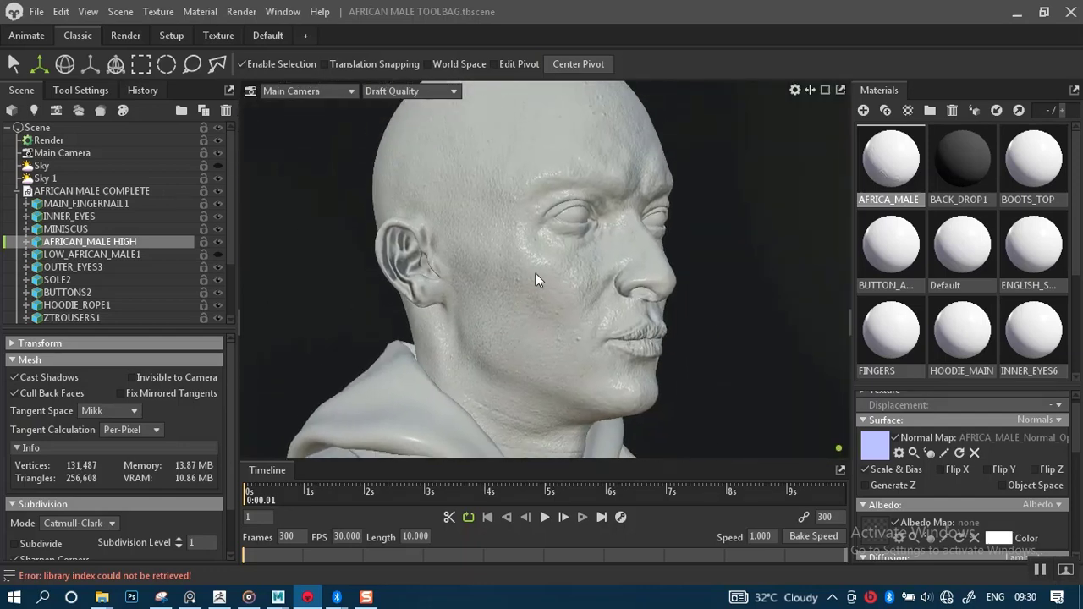
pyautogui.moveTo(536, 273); pyautogui.dragTo(552, 303, button='right')
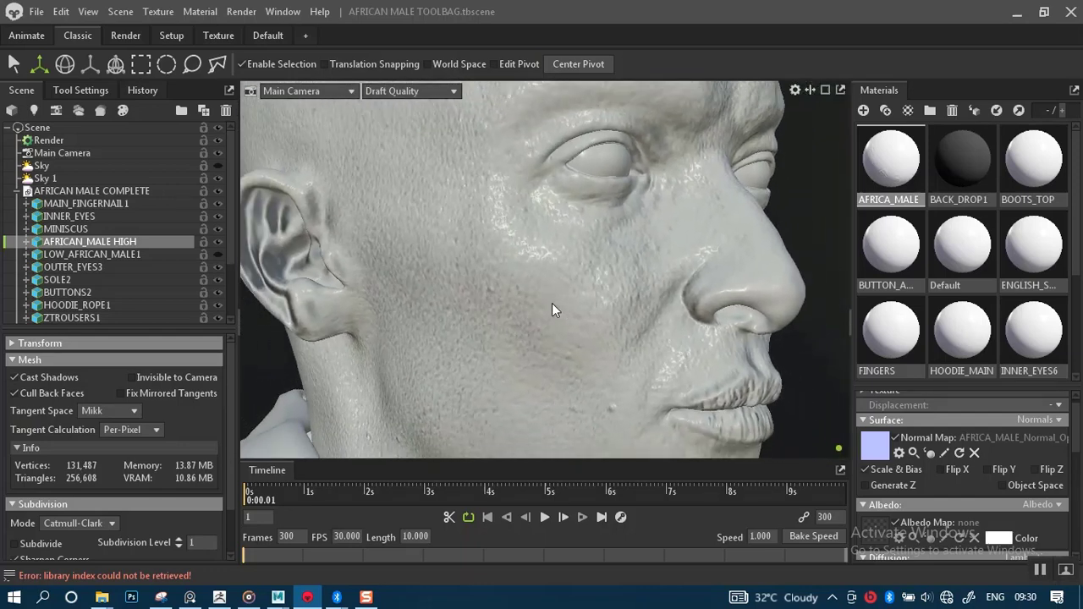
pyautogui.moveTo(530, 304); pyautogui.dragTo(543, 309, button='middle')
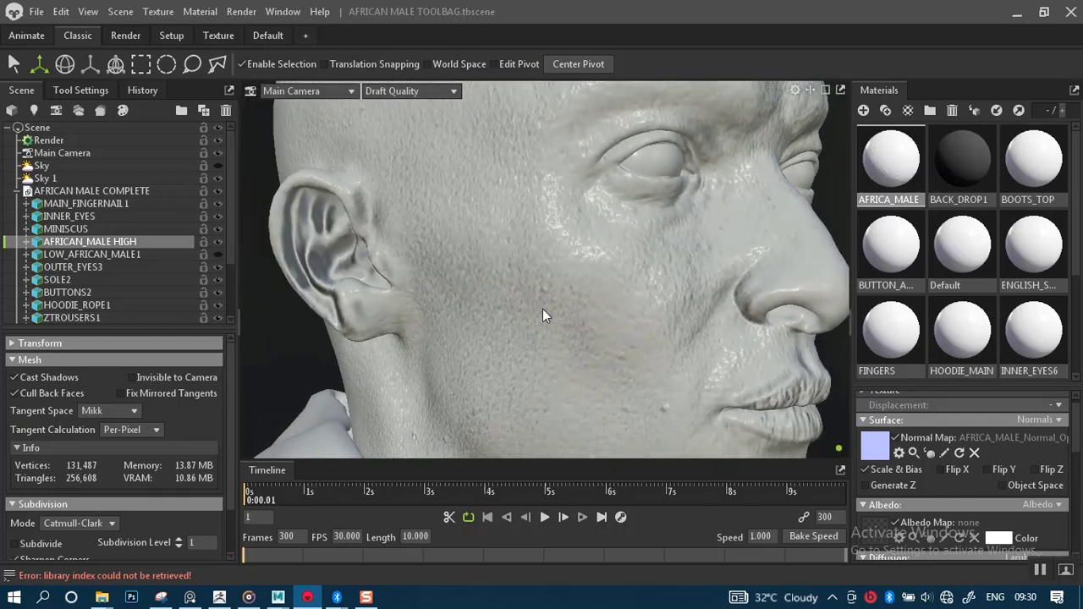
# Examine the skin detail on the scalp, jaw and neck of the high-poly head, ending on a front view.
pyautogui.moveTo(543, 309); pyautogui.dragTo(548, 327)
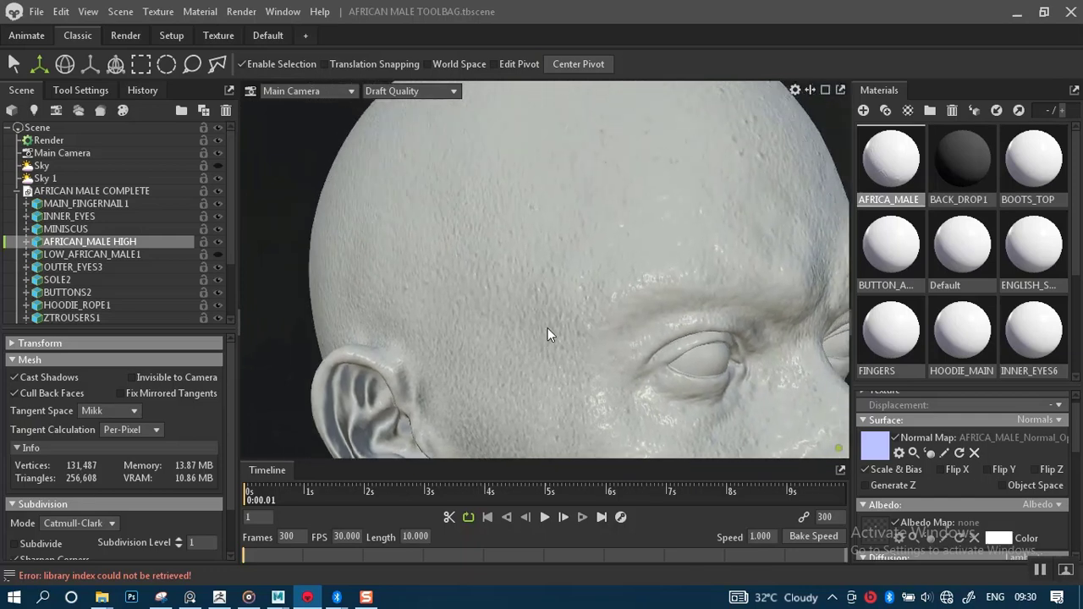
pyautogui.moveTo(540, 318)
pyautogui.mouseDown(button='right')
pyautogui.moveTo(536, 308)
pyautogui.moveTo(550, 308)
pyautogui.mouseUp(button='right')
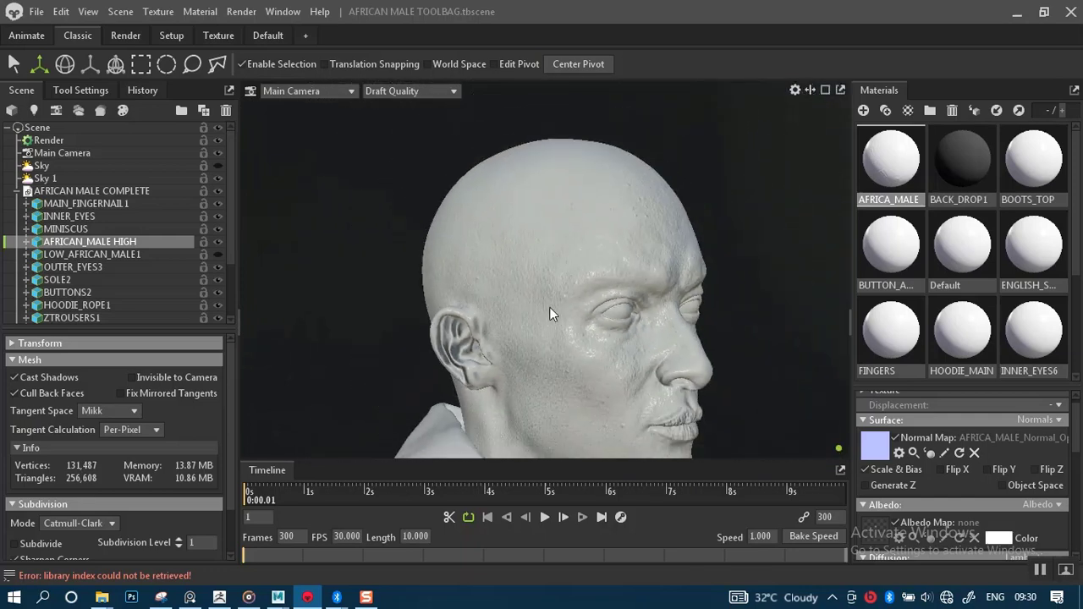
pyautogui.moveTo(550, 307); pyautogui.dragTo(530, 284, button='middle')
pyautogui.moveTo(530, 284); pyautogui.dragTo(566, 276)
pyautogui.moveTo(566, 277); pyautogui.dragTo(573, 308, button='right')
pyautogui.scroll(3, 574, 315)
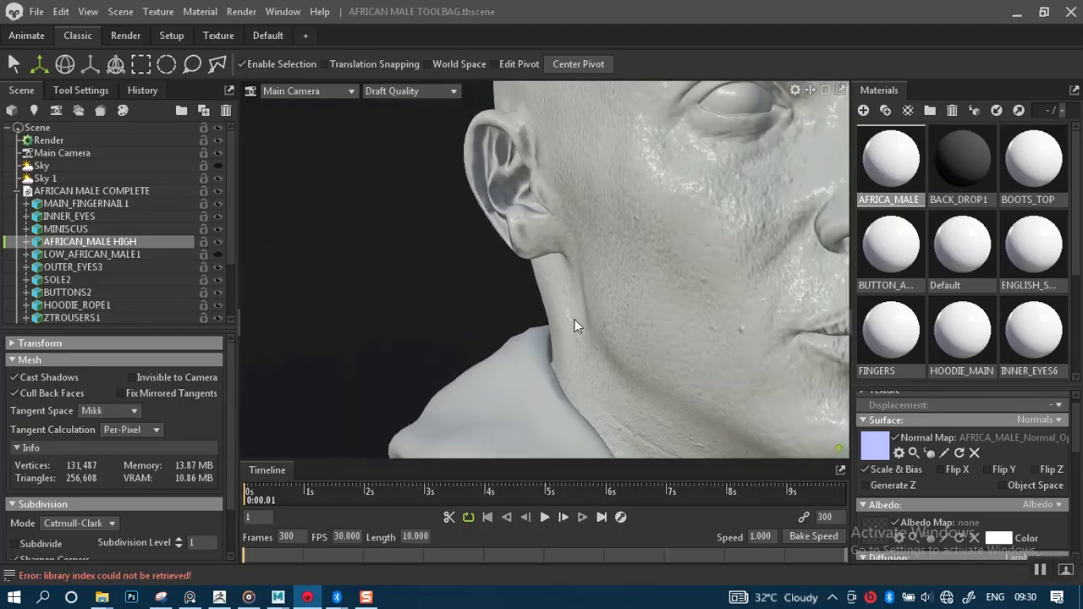
pyautogui.scroll(3, 575, 320)
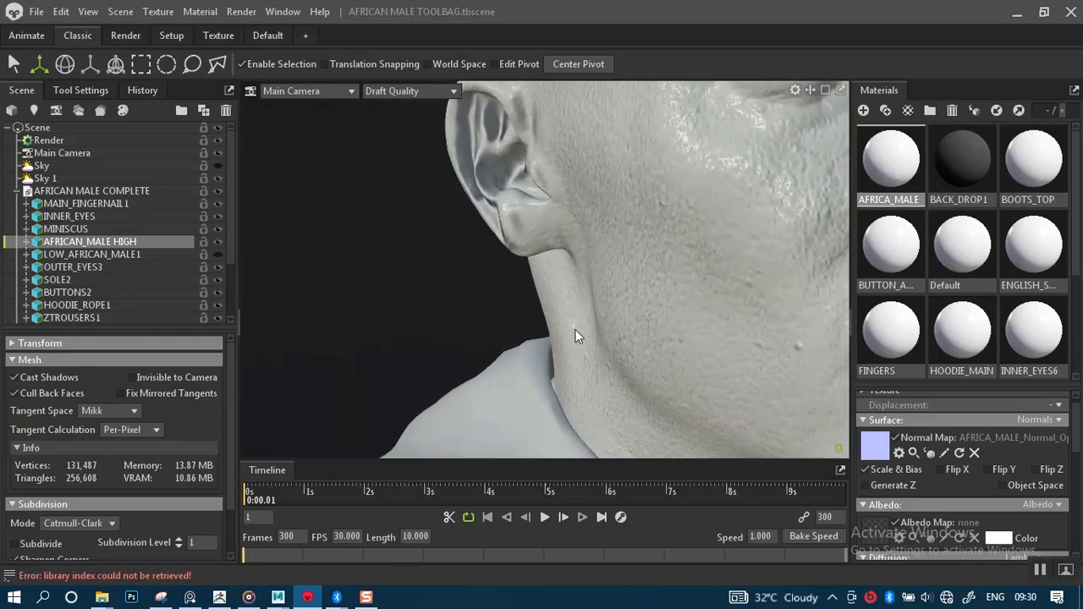
pyautogui.scroll(-6, 574, 329)
pyautogui.moveTo(549, 271)
pyautogui.mouseDown()
pyautogui.moveTo(565, 286)
pyautogui.moveTo(557, 297)
pyautogui.moveTo(563, 286)
pyautogui.mouseUp()
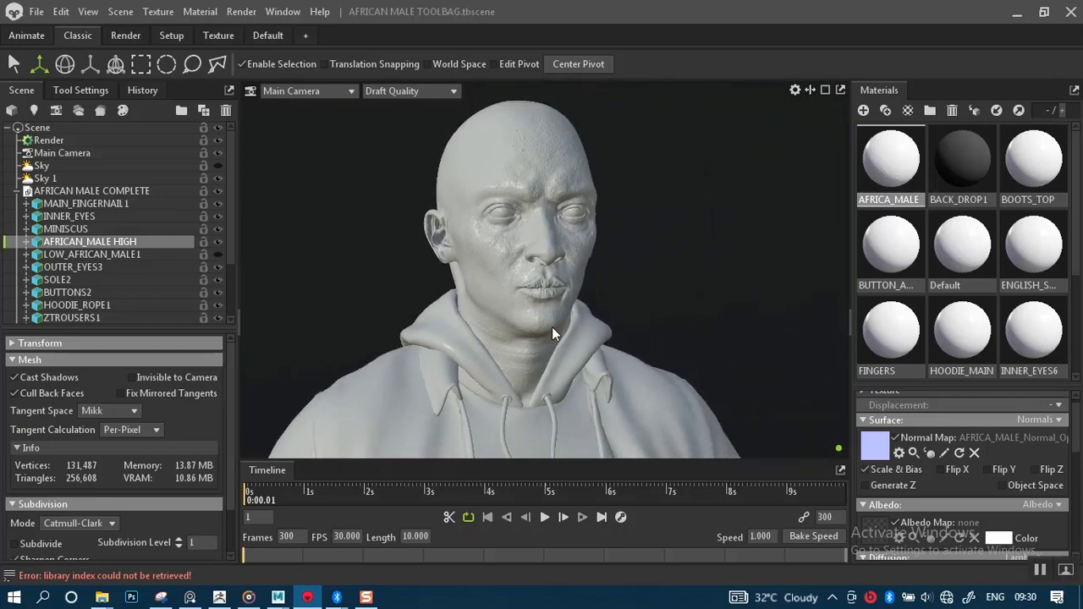
pyautogui.moveTo(551, 334); pyautogui.dragTo(743, 282)
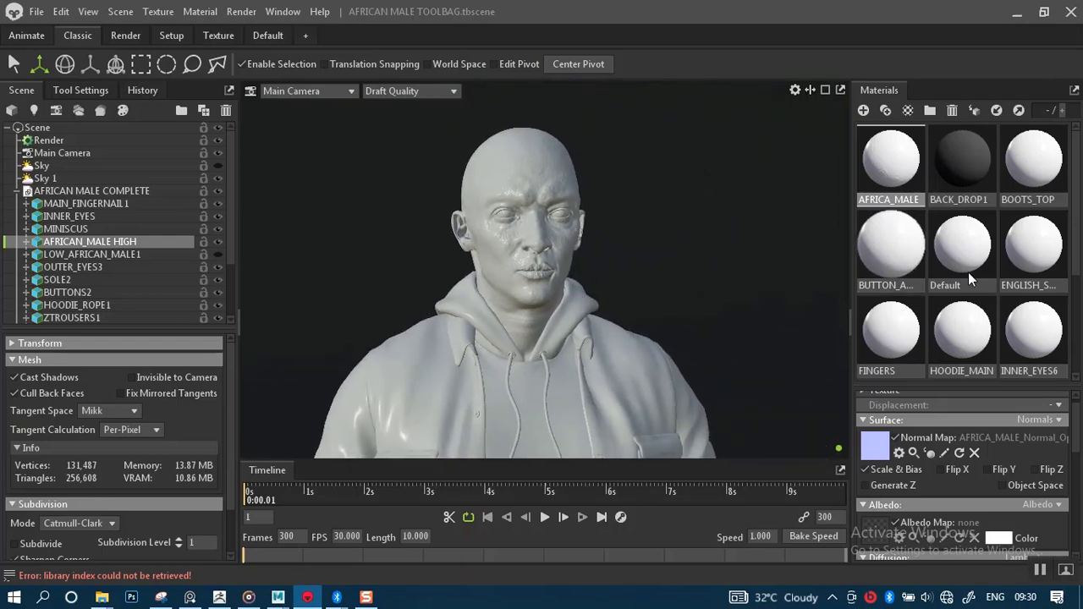
# Load AFRICA_MALE_Base_Color.png as the AFRICA_MALE material's albedo map and check the colored skin on the face.
pyautogui.moveTo(1077, 445); pyautogui.dragTo(1075, 469)
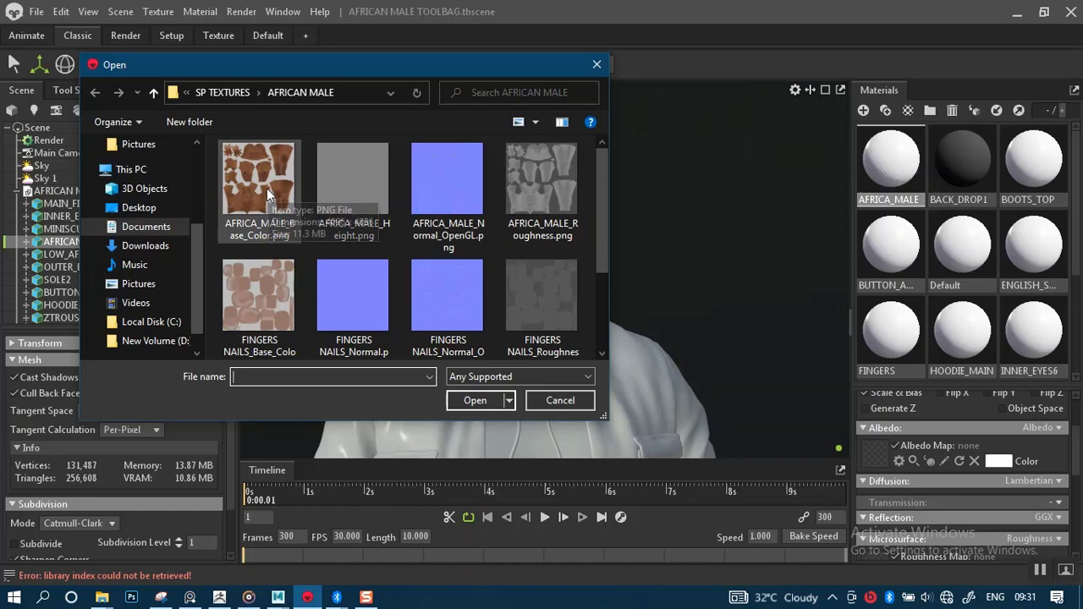
pyautogui.doubleClick(265, 189)
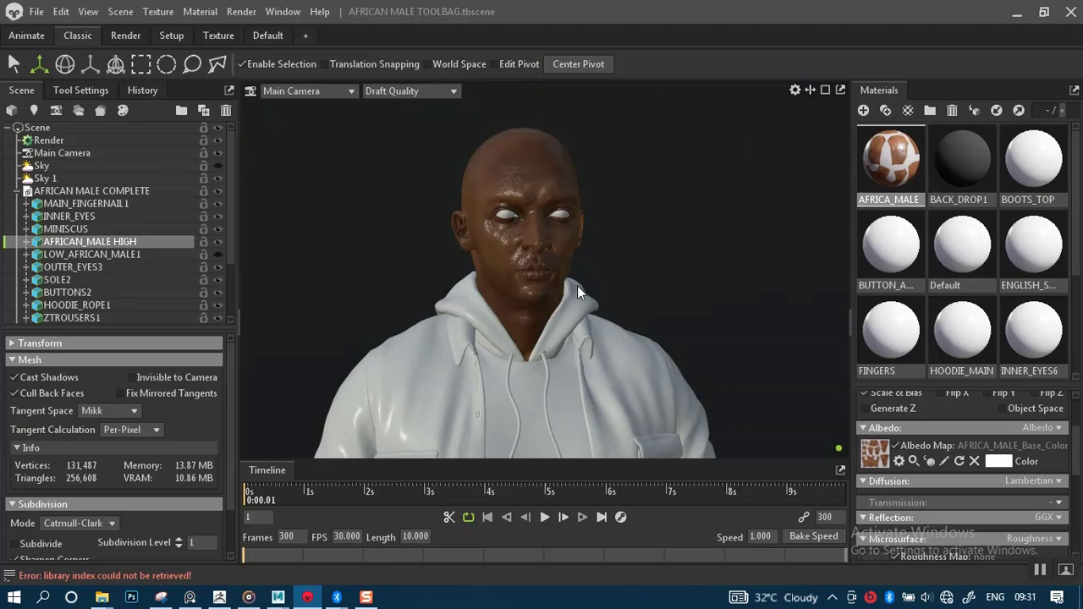
pyautogui.keyDown('alt'); pyautogui.moveTo(577, 285); pyautogui.dragTo(576, 308, button='right'); pyautogui.keyUp('alt')
pyautogui.keyDown('alt'); pyautogui.moveTo(580, 309); pyautogui.dragTo(612, 356); pyautogui.keyUp('alt')
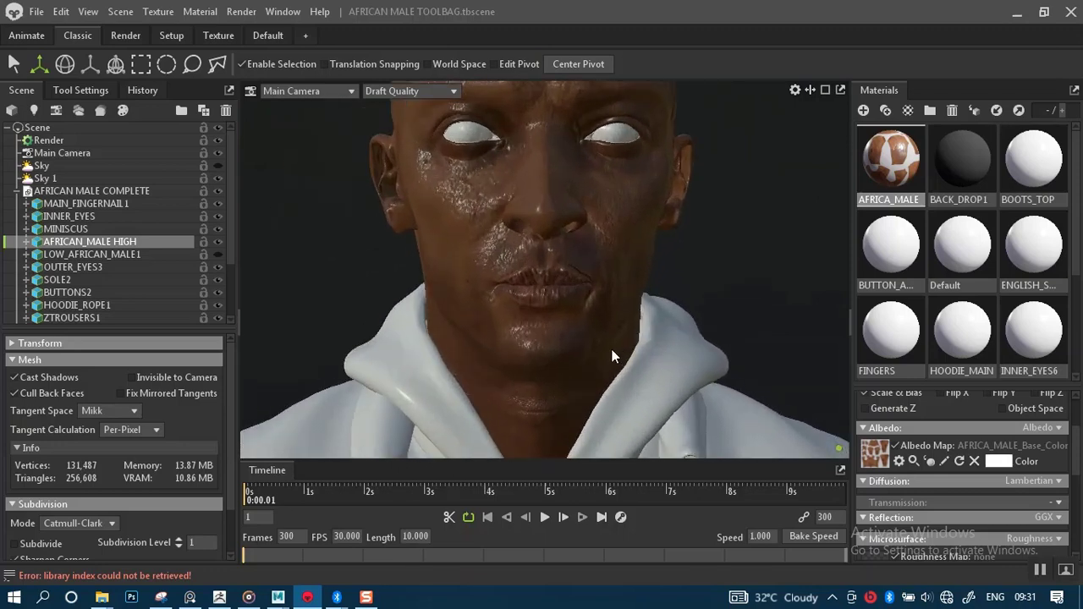
pyautogui.keyDown('alt'); pyautogui.moveTo(612, 349); pyautogui.dragTo(613, 358, button='right'); pyautogui.keyUp('alt')
pyautogui.keyDown('alt'); pyautogui.moveTo(590, 279); pyautogui.dragTo(586, 319, button='middle'); pyautogui.keyUp('alt')
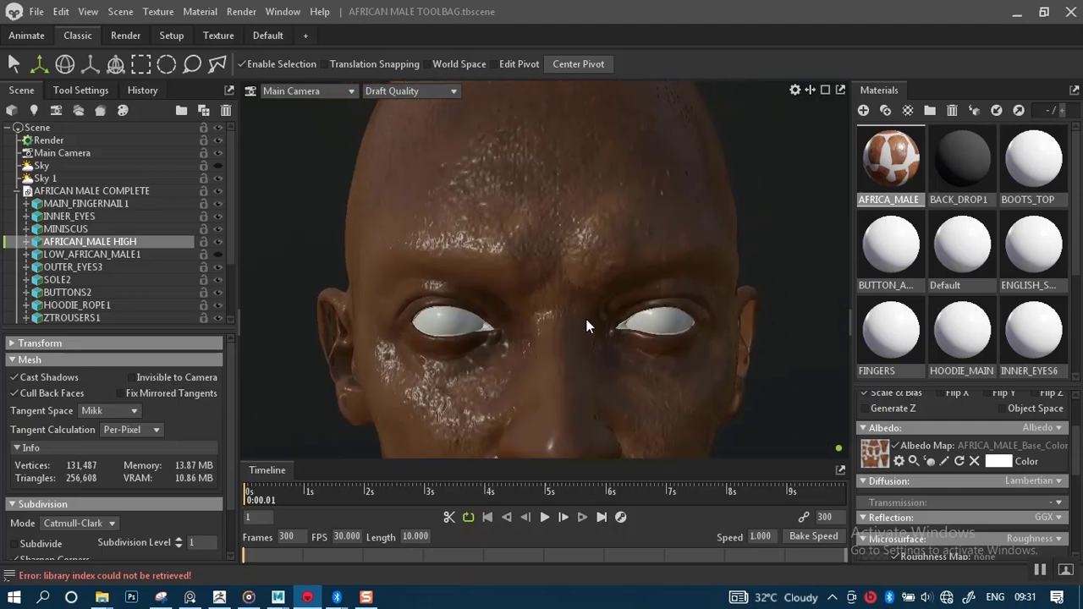
pyautogui.moveTo(588, 326); pyautogui.dragTo(658, 275)
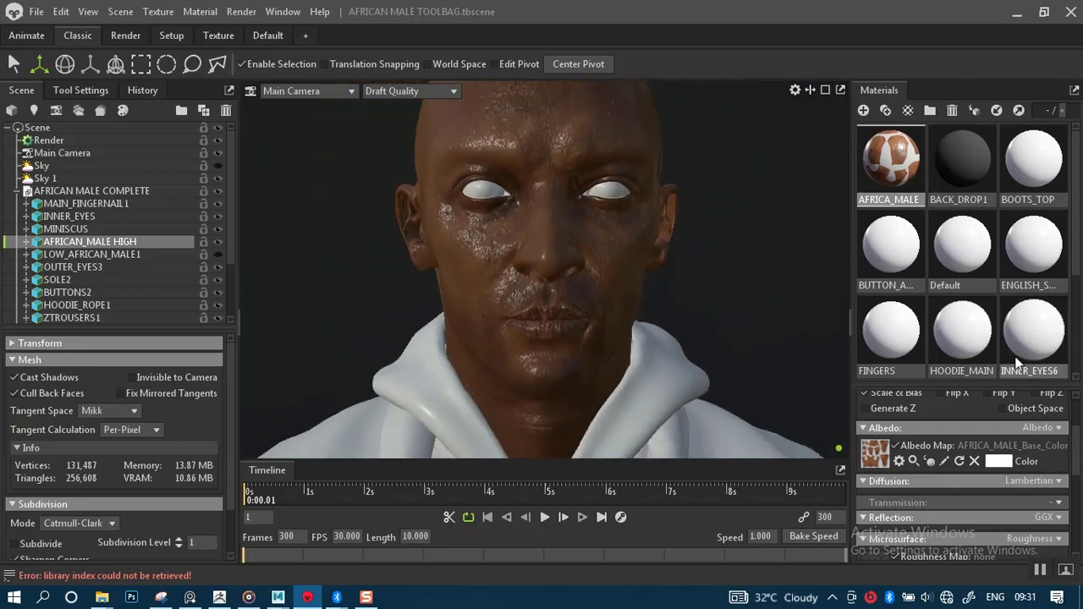
# Load AFRICA_MALE_Roughness.png as the AFRICA_MALE material's roughness map, invert it, and check the face.
pyautogui.moveTo(1078, 455); pyautogui.dragTo(1079, 498)
pyautogui.click(866, 457)
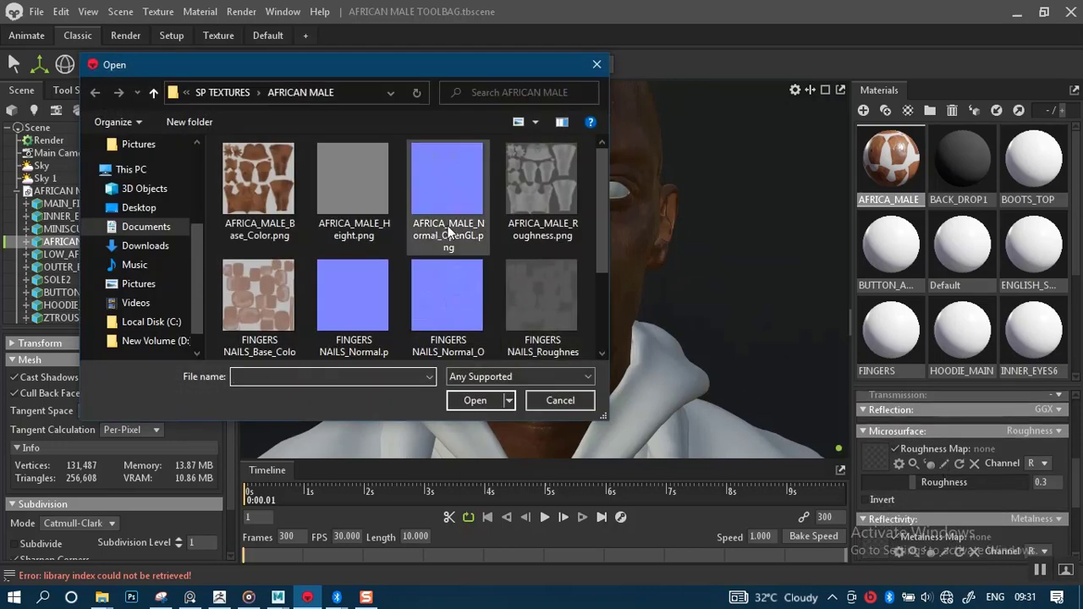
pyautogui.doubleClick(529, 189)
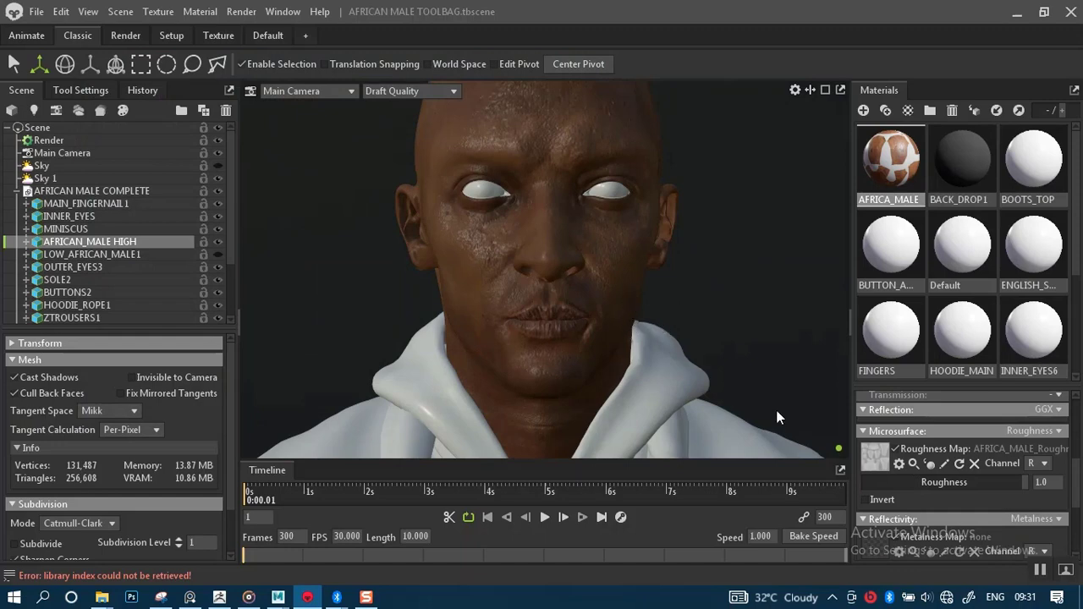
pyautogui.click(865, 500)
pyautogui.scroll(5, 593, 286)
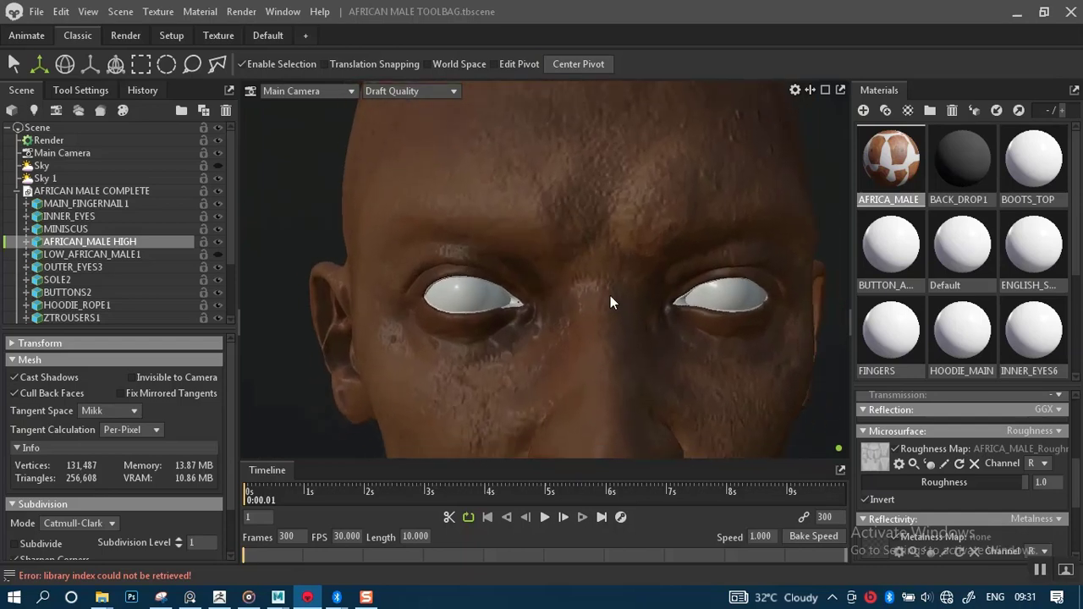
pyautogui.scroll(-3, 612, 298)
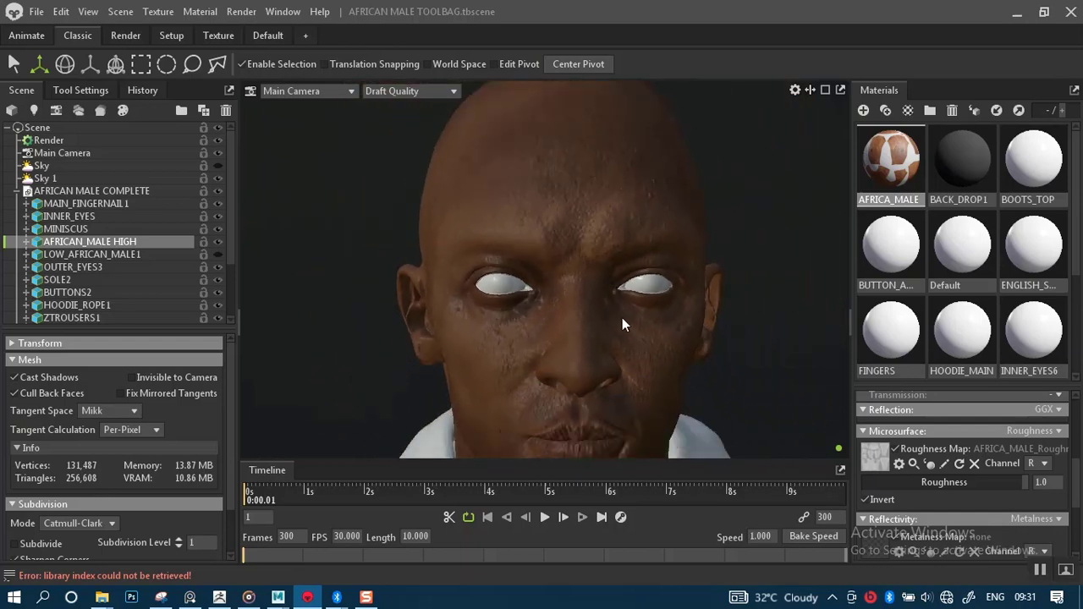
pyautogui.moveTo(622, 317)
pyautogui.mouseDown(button='middle')
pyautogui.moveTo(640, 317)
pyautogui.moveTo(620, 303)
pyautogui.mouseUp(button='middle')
pyautogui.moveTo(621, 304); pyautogui.dragTo(613, 336)
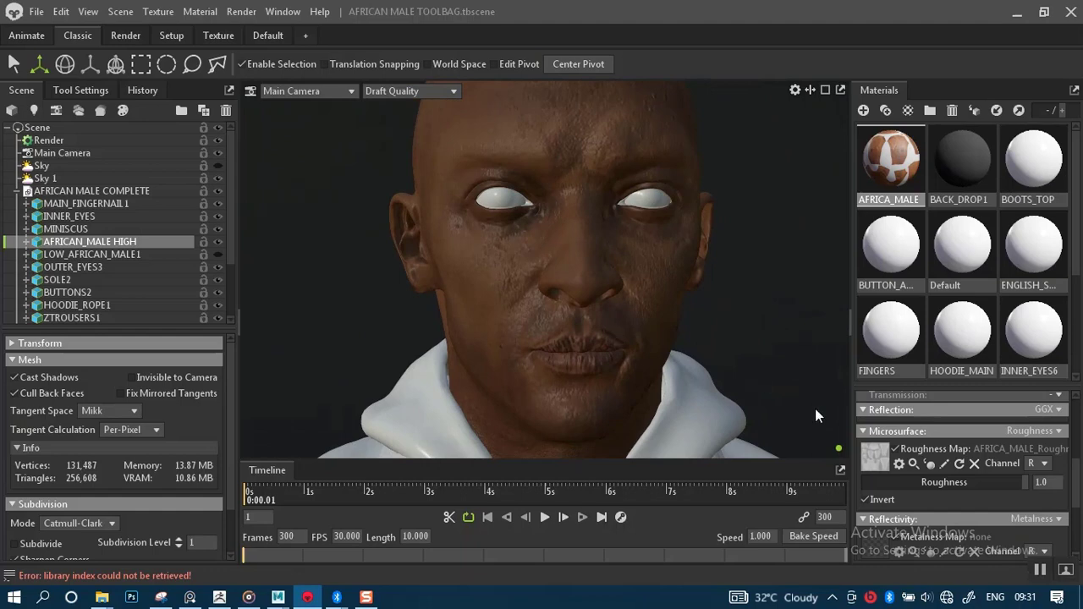
# Try a roughness of 0.752 on the AFRICA_MALE material and compare the skin with Invert off and on.
pyautogui.moveTo(1025, 483)
pyautogui.mouseDown()
pyautogui.moveTo(885, 484)
pyautogui.moveTo(985, 488)
pyautogui.mouseUp()
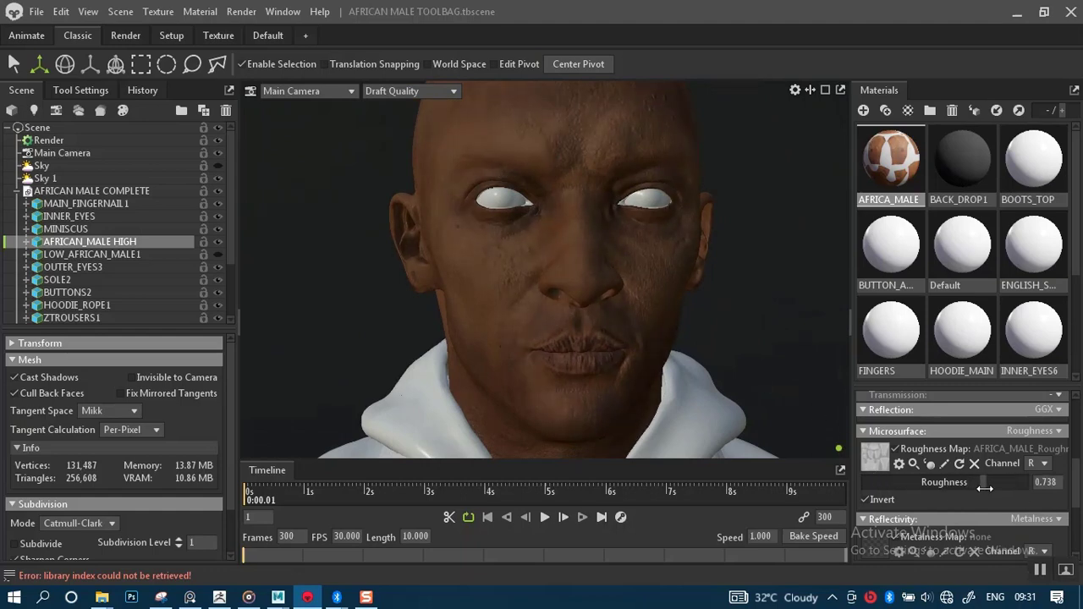
pyautogui.moveTo(567, 323)
pyautogui.mouseDown(button='middle')
pyautogui.moveTo(579, 352)
pyautogui.moveTo(584, 319)
pyautogui.mouseUp(button='middle')
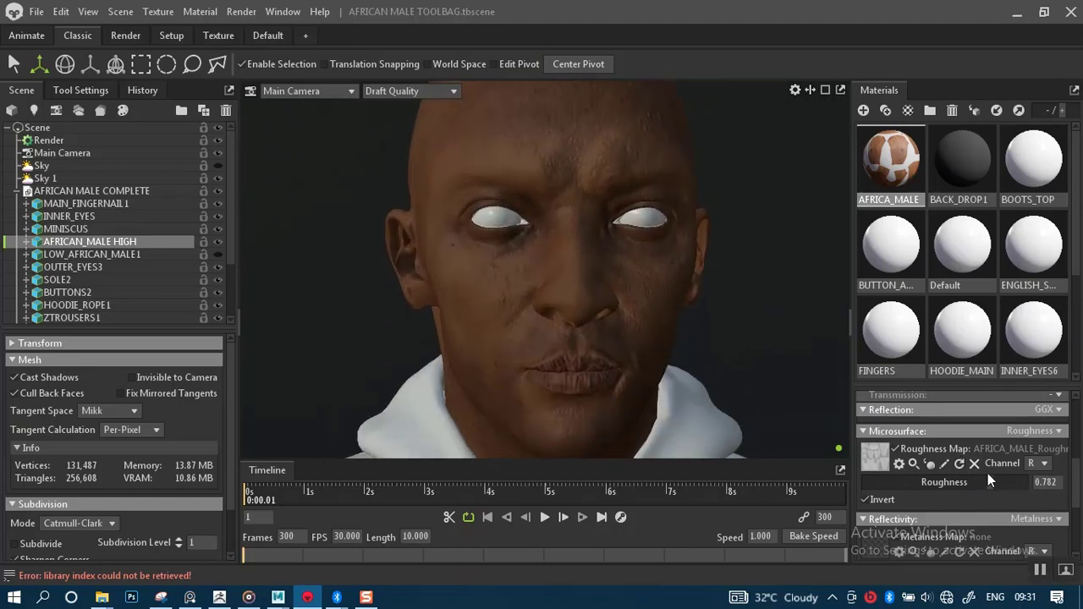
pyautogui.moveTo(990, 481)
pyautogui.mouseDown()
pyautogui.moveTo(916, 484)
pyautogui.moveTo(1019, 489)
pyautogui.moveTo(985, 498)
pyautogui.mouseUp()
pyautogui.click(866, 499)
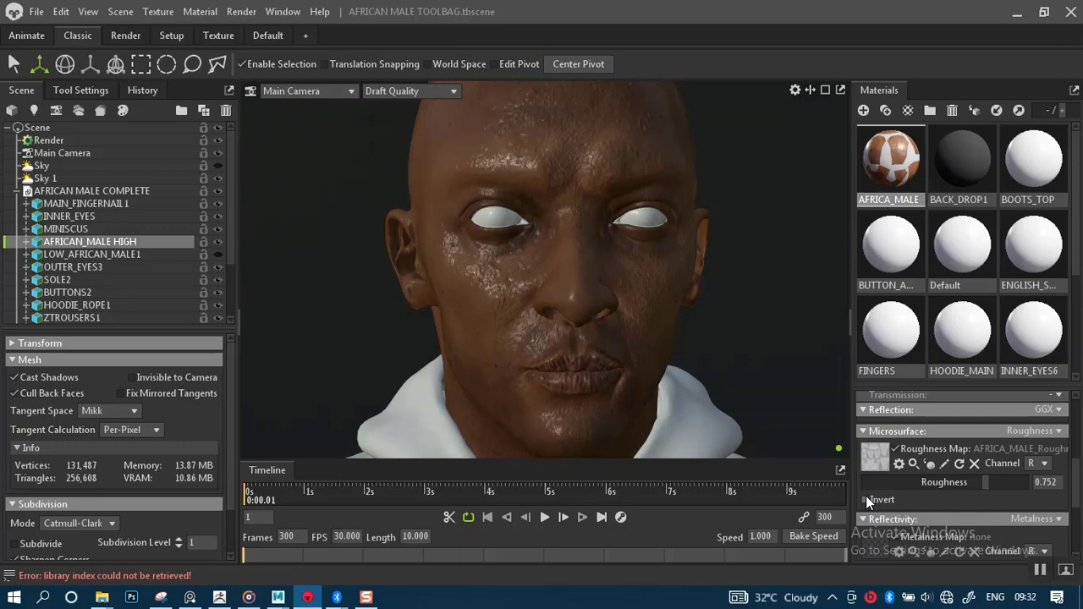
pyautogui.click(865, 498)
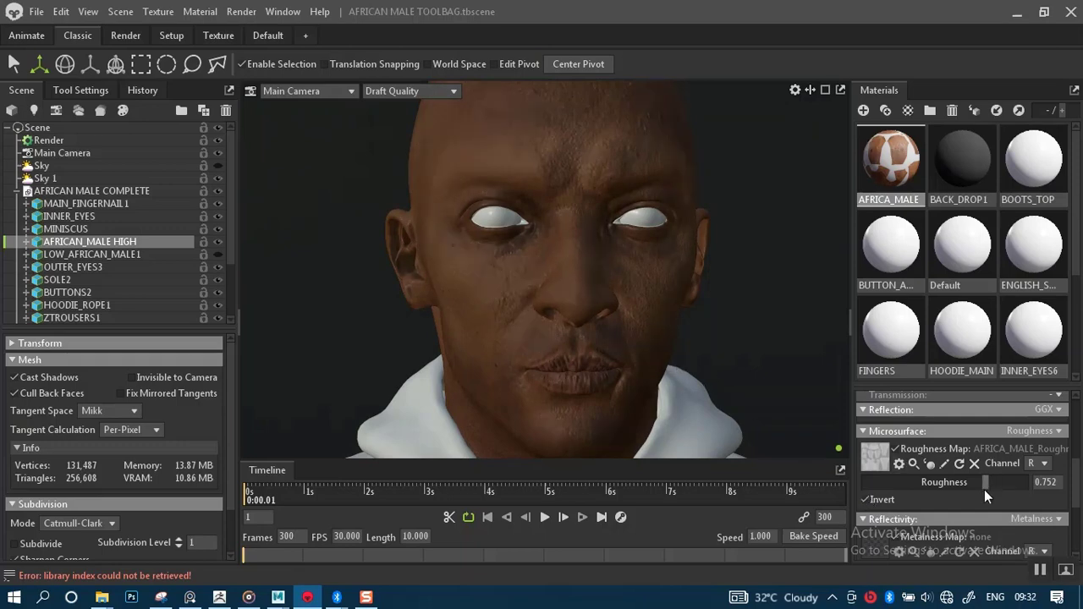
# Set the AFRICA_MALE material's roughness to 0.866 and check the skin's shine from turned and front views.
pyautogui.moveTo(985, 486); pyautogui.dragTo(1004, 483)
pyautogui.moveTo(603, 306); pyautogui.dragTo(607, 327, button='middle')
pyautogui.moveTo(601, 307)
pyautogui.mouseDown(button='right')
pyautogui.moveTo(606, 333)
pyautogui.moveTo(601, 306)
pyautogui.mouseUp(button='right')
pyautogui.moveTo(601, 326); pyautogui.dragTo(532, 298)
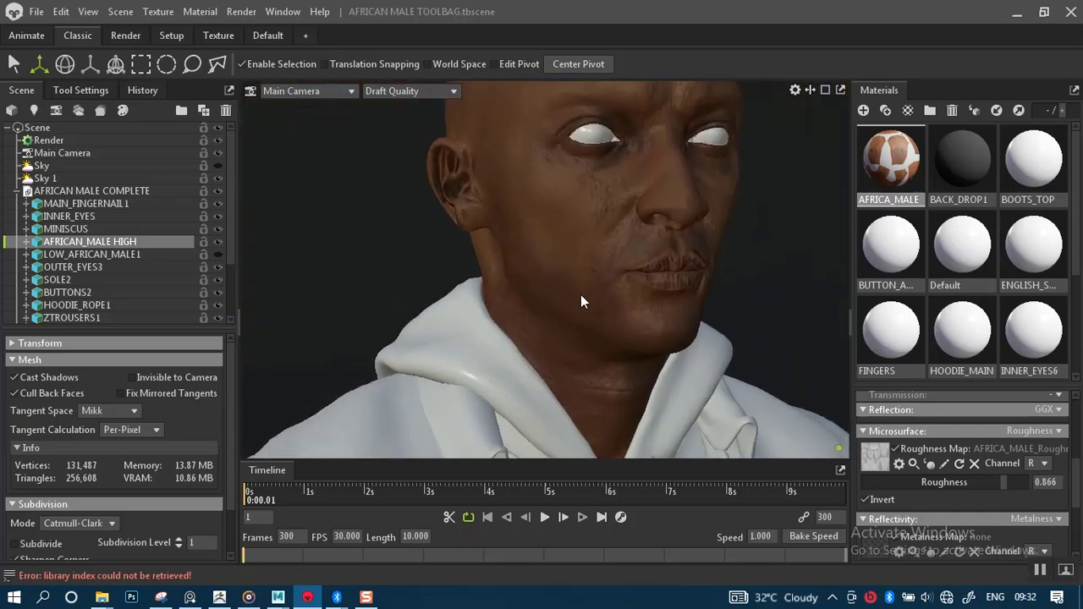
pyautogui.moveTo(580, 295); pyautogui.dragTo(593, 324, button='right')
pyautogui.moveTo(591, 324)
pyautogui.mouseDown()
pyautogui.moveTo(589, 304)
pyautogui.moveTo(589, 335)
pyautogui.moveTo(593, 284)
pyautogui.moveTo(589, 312)
pyautogui.moveTo(590, 294)
pyautogui.moveTo(581, 316)
pyautogui.moveTo(575, 308)
pyautogui.moveTo(583, 333)
pyautogui.moveTo(574, 263)
pyautogui.moveTo(566, 323)
pyautogui.moveTo(550, 336)
pyautogui.moveTo(547, 316)
pyautogui.moveTo(595, 316)
pyautogui.moveTo(584, 325)
pyautogui.moveTo(588, 358)
pyautogui.moveTo(590, 327)
pyautogui.mouseUp()
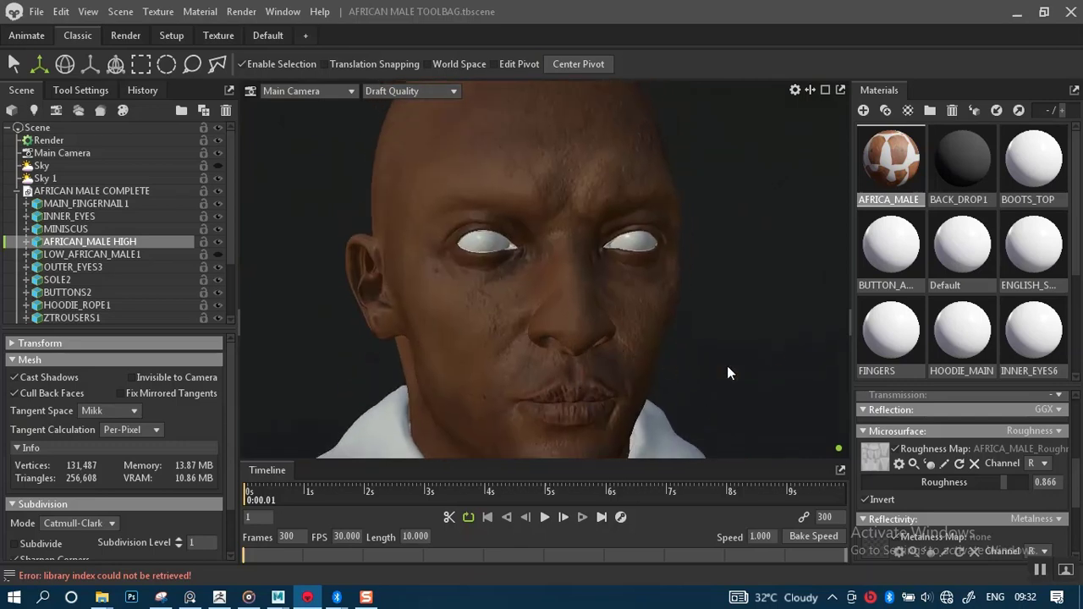
pyautogui.moveTo(675, 380); pyautogui.dragTo(690, 362)
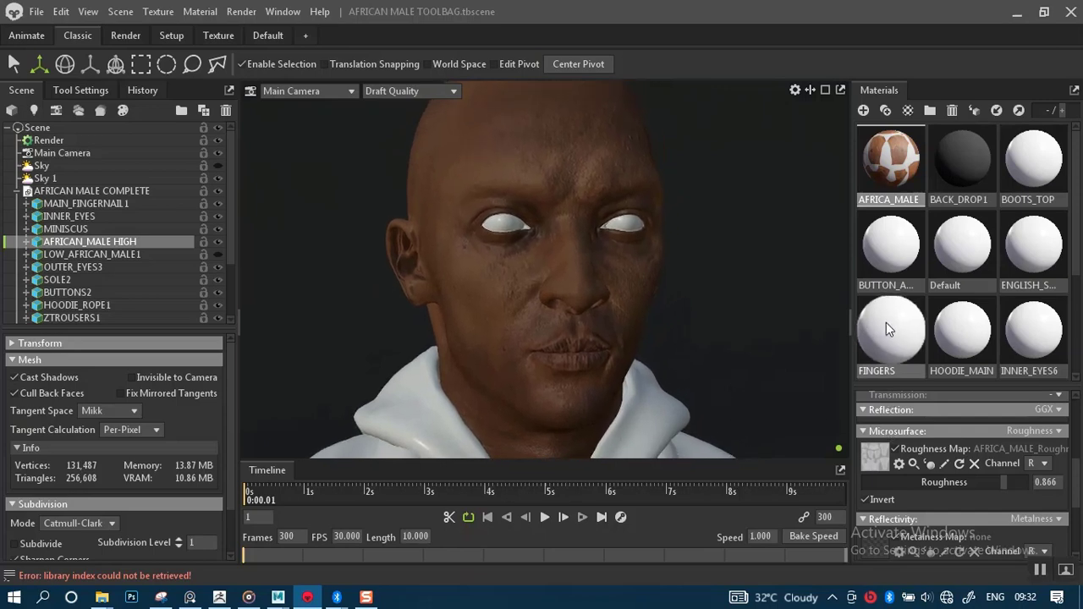
pyautogui.moveTo(1073, 479)
pyautogui.mouseDown()
pyautogui.moveTo(1077, 539)
pyautogui.moveTo(1077, 484)
pyautogui.mouseUp()
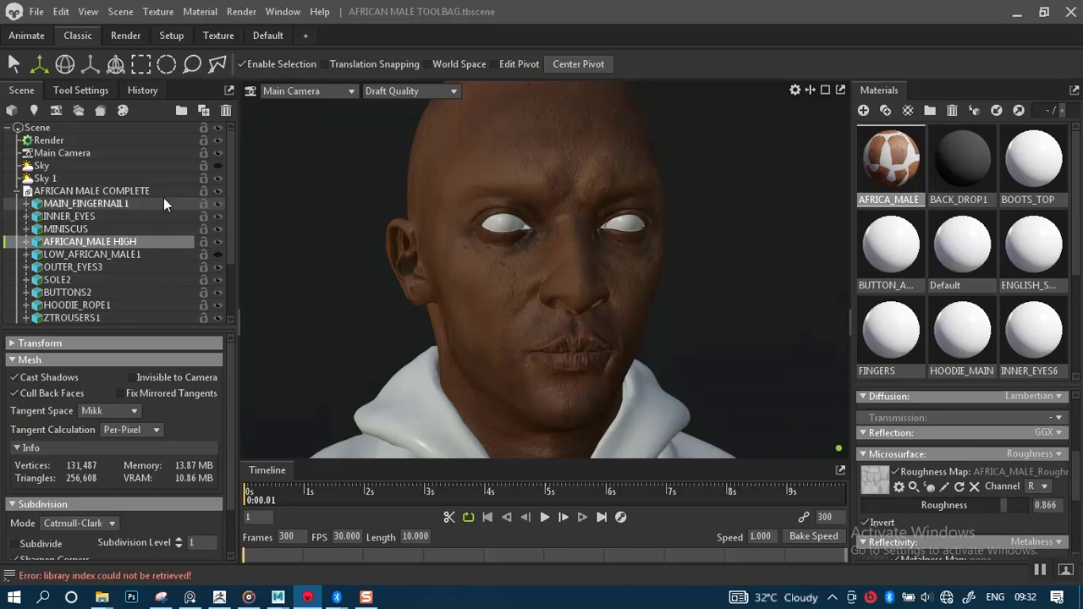
# Toggle the visibility of the AFRICAN_MALE HIGH mesh to compare the scene with and without it, leaving it shown.
pyautogui.rightClick(141, 245)
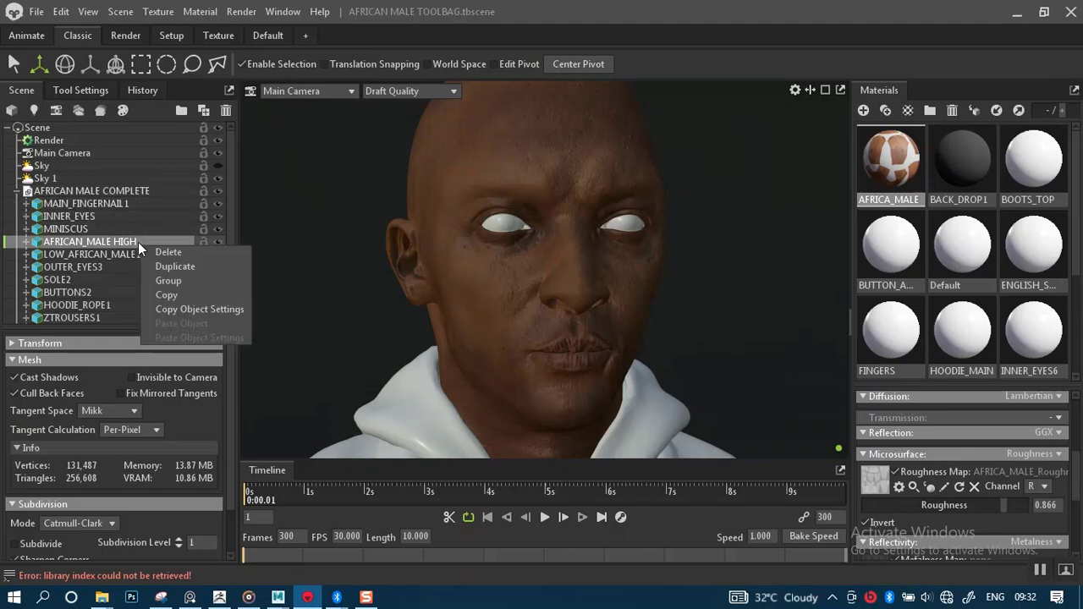
pyautogui.click(138, 243)
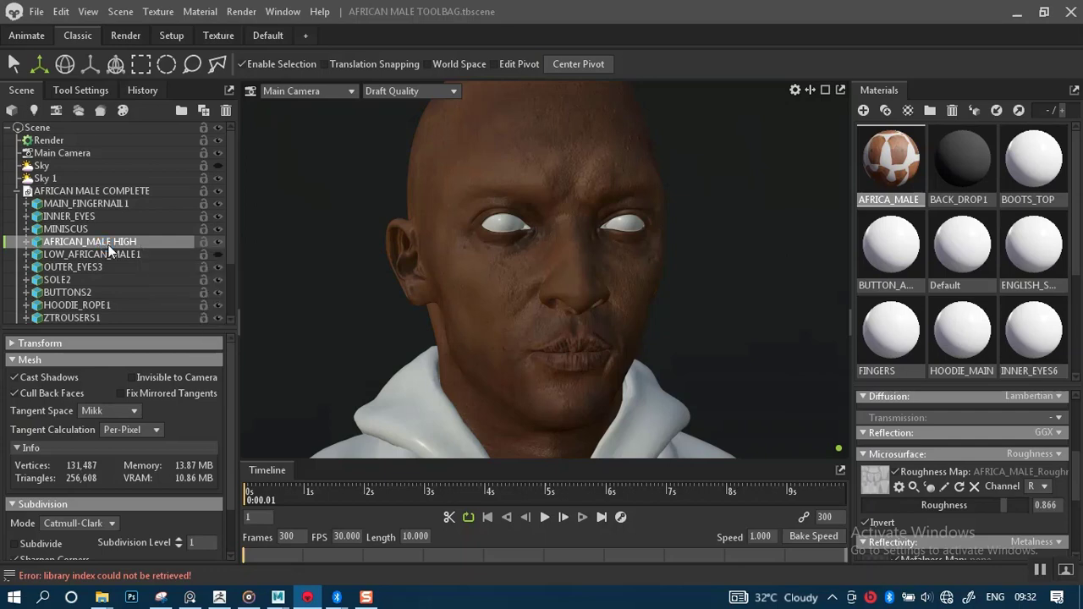
pyautogui.click(218, 242)
pyautogui.click(218, 242)
pyautogui.click(219, 242)
pyautogui.click(219, 242)
pyautogui.click(218, 242)
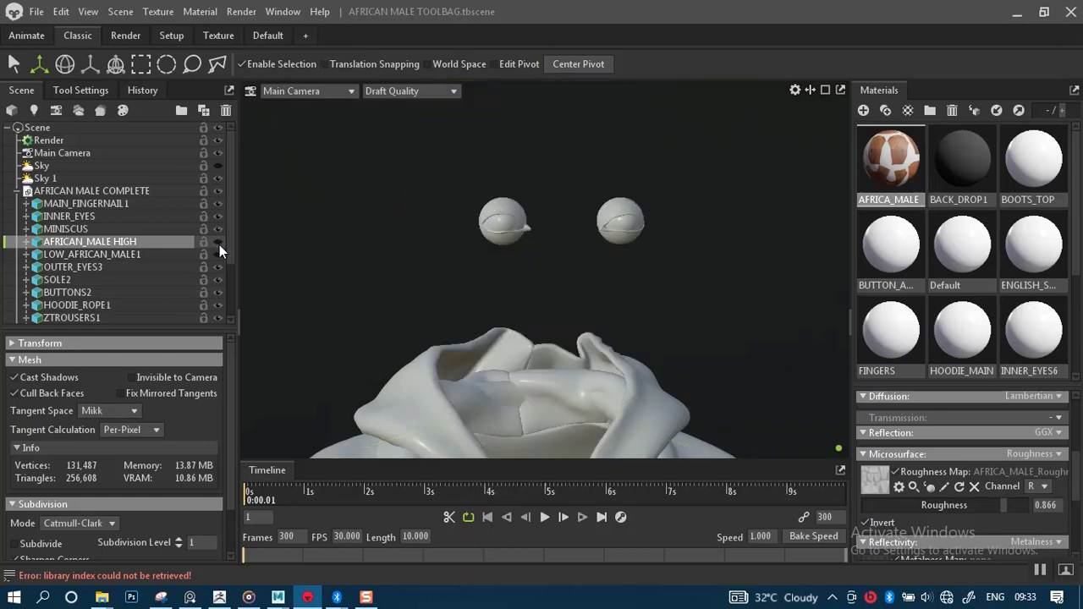
pyautogui.click(219, 242)
pyautogui.click(218, 254)
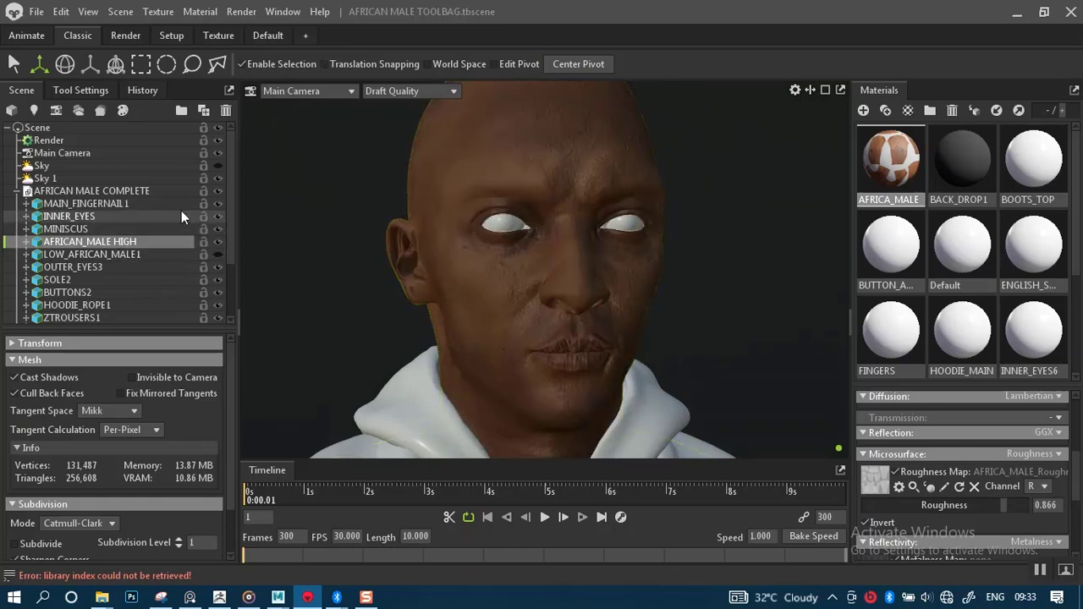
# Hide the fingernail, eye, MINISCUS, sole, button, rope, trousers, shirt, boots and hoodie meshes, keeping AFRICAN_MALE HIGH and BACK_DROP visible.
pyautogui.click(219, 205)
pyautogui.click(220, 217)
pyautogui.click(220, 230)
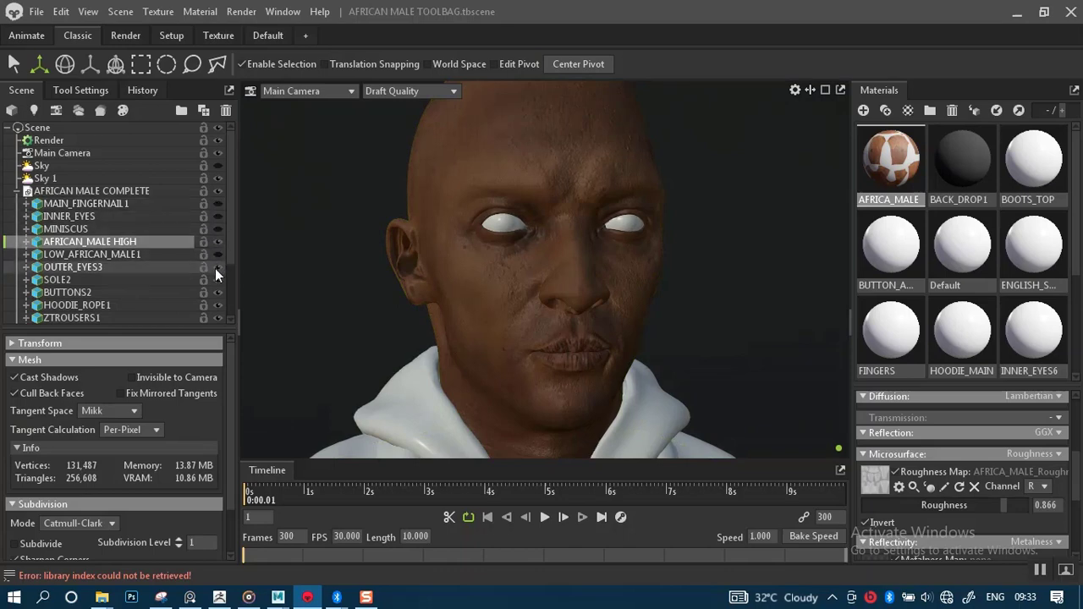
pyautogui.click(218, 268)
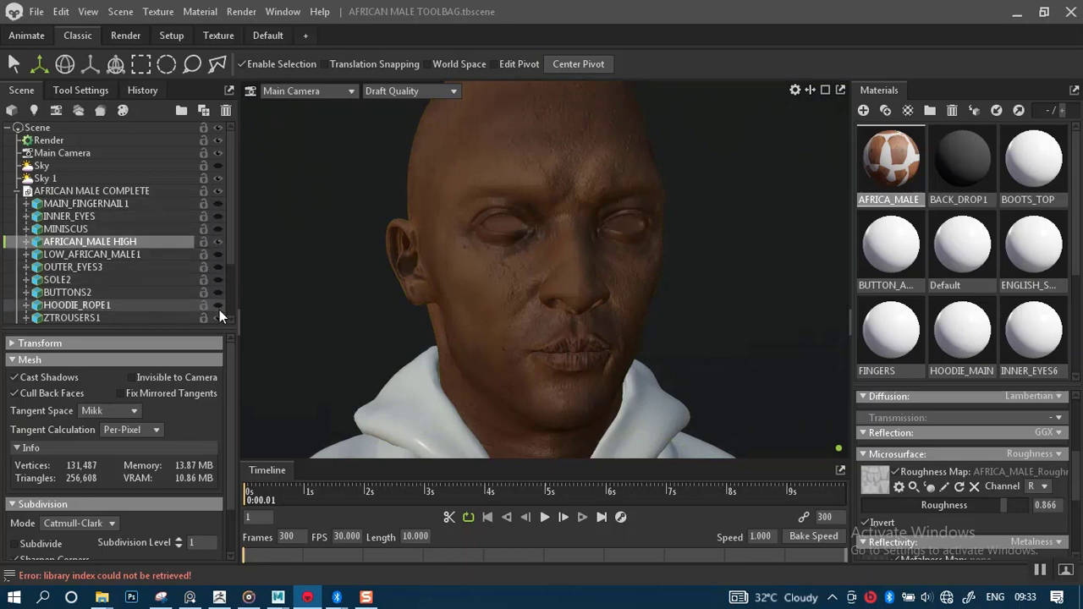
pyautogui.moveTo(231, 257); pyautogui.dragTo(232, 322)
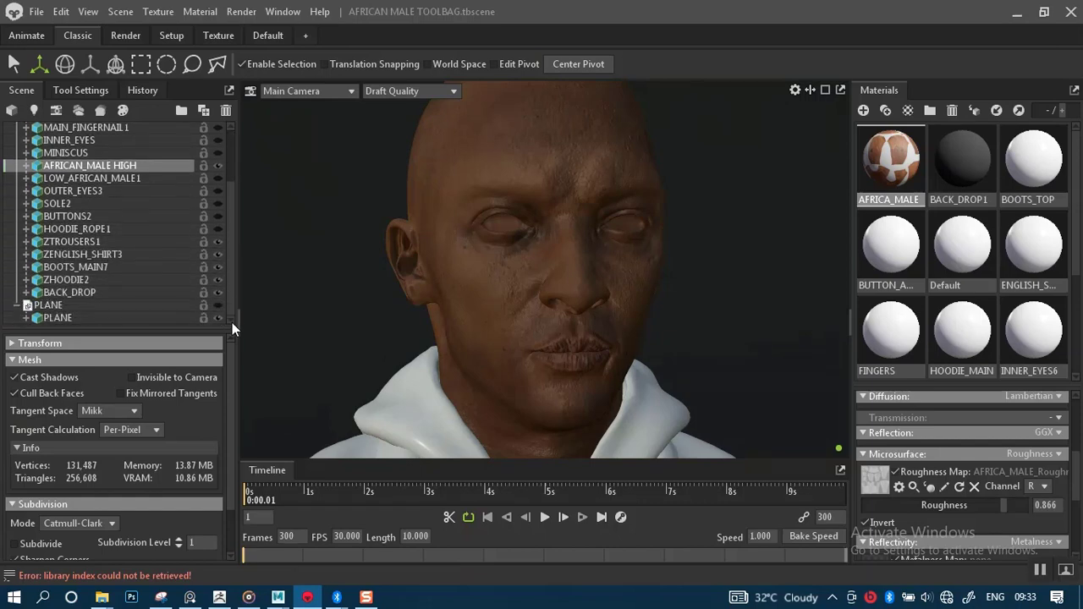
pyautogui.click(218, 254)
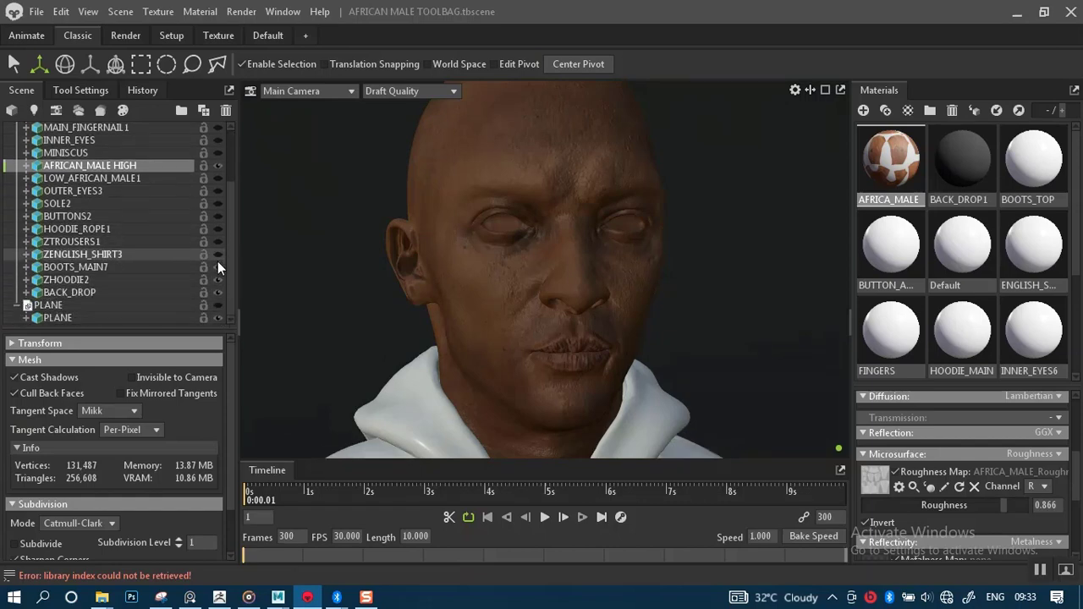
pyautogui.click(217, 279)
pyautogui.click(217, 292)
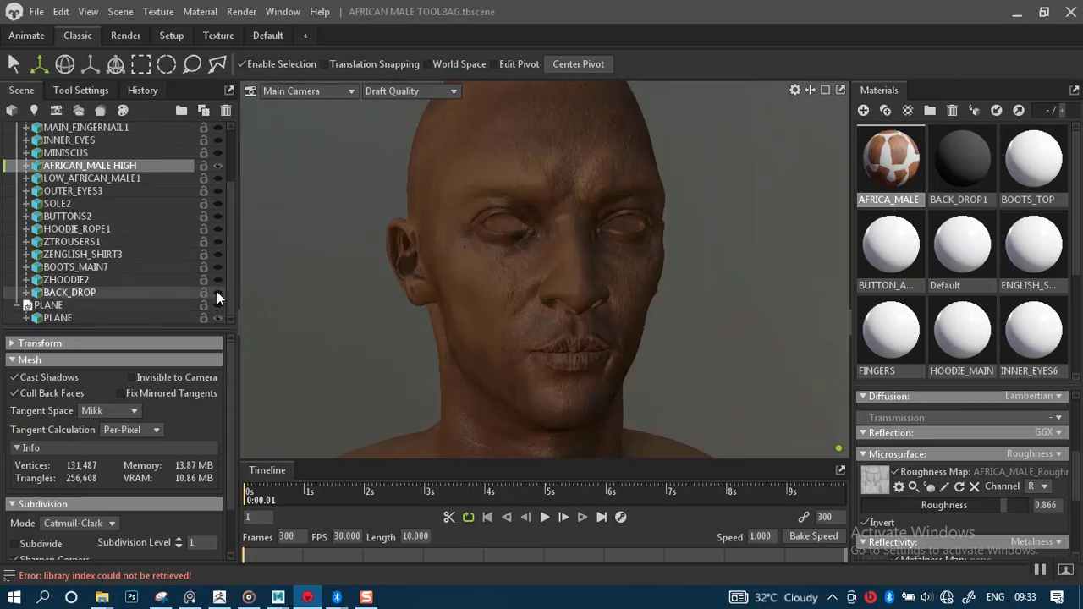
pyautogui.click(218, 292)
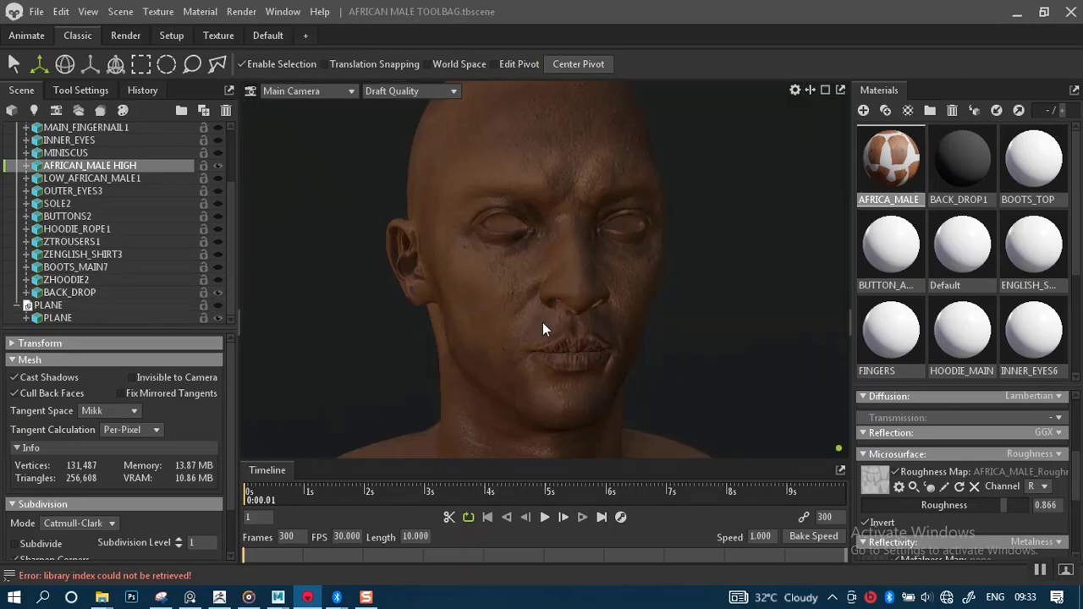
# Examine the textured skin on the chest and abdomen of the high-poly body.
pyautogui.scroll(-5, 542, 323)
pyautogui.moveTo(554, 303); pyautogui.dragTo(541, 115, button='middle')
pyautogui.moveTo(554, 272); pyautogui.dragTo(568, 324)
pyautogui.moveTo(569, 318); pyautogui.dragTo(603, 380, button='right')
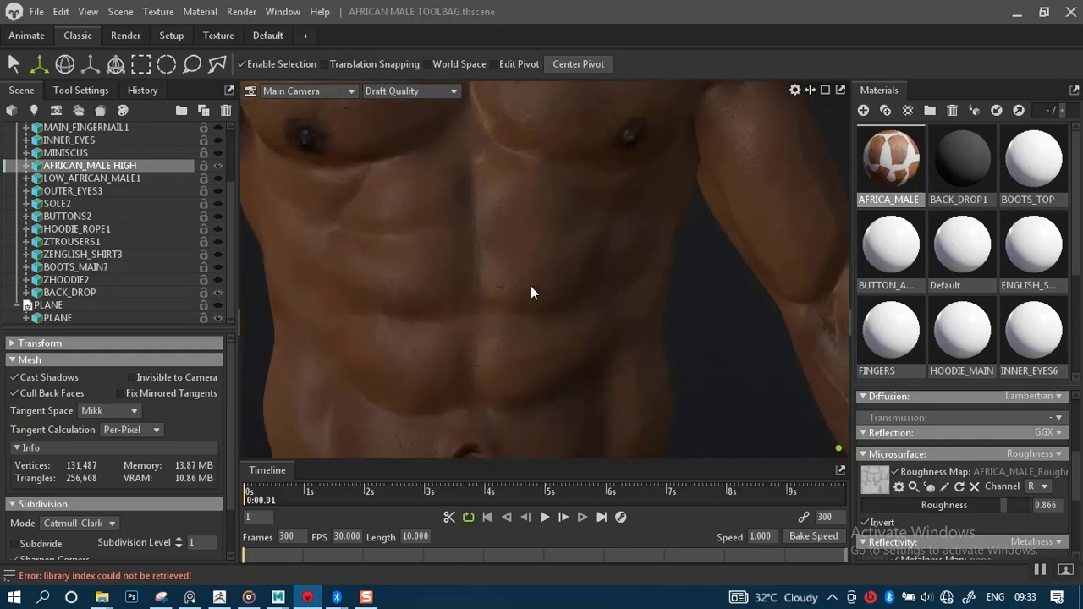
# Set the viewport's render quality to Full Quality with the character's upper body in view.
pyautogui.moveTo(531, 286); pyautogui.dragTo(547, 357, button='middle')
pyautogui.moveTo(546, 315); pyautogui.dragTo(537, 253, button='right')
pyautogui.moveTo(518, 281); pyautogui.dragTo(478, 252)
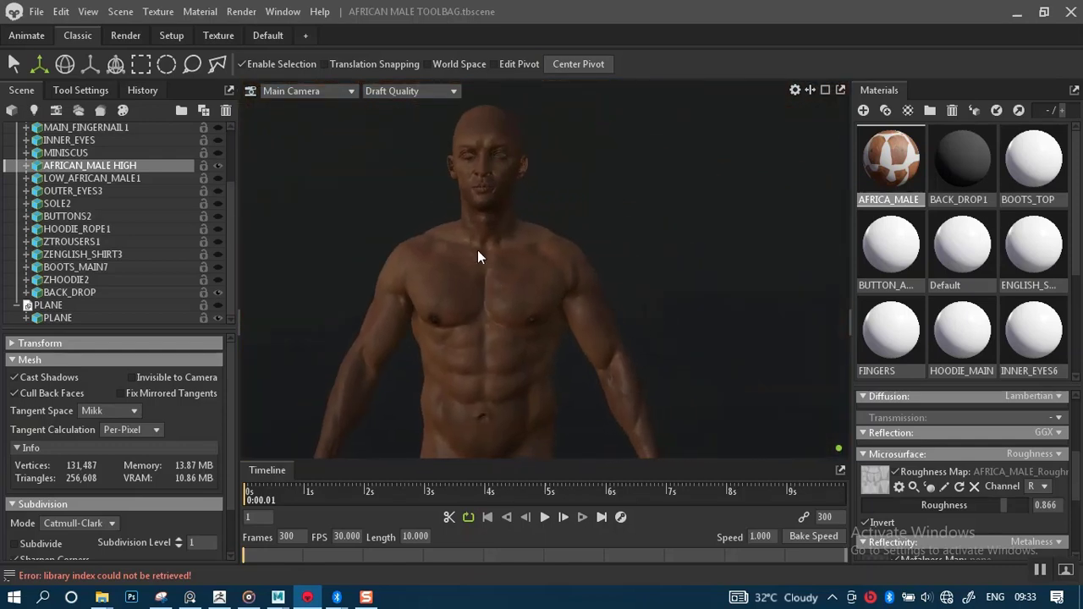
pyautogui.click(435, 92)
pyautogui.click(434, 103)
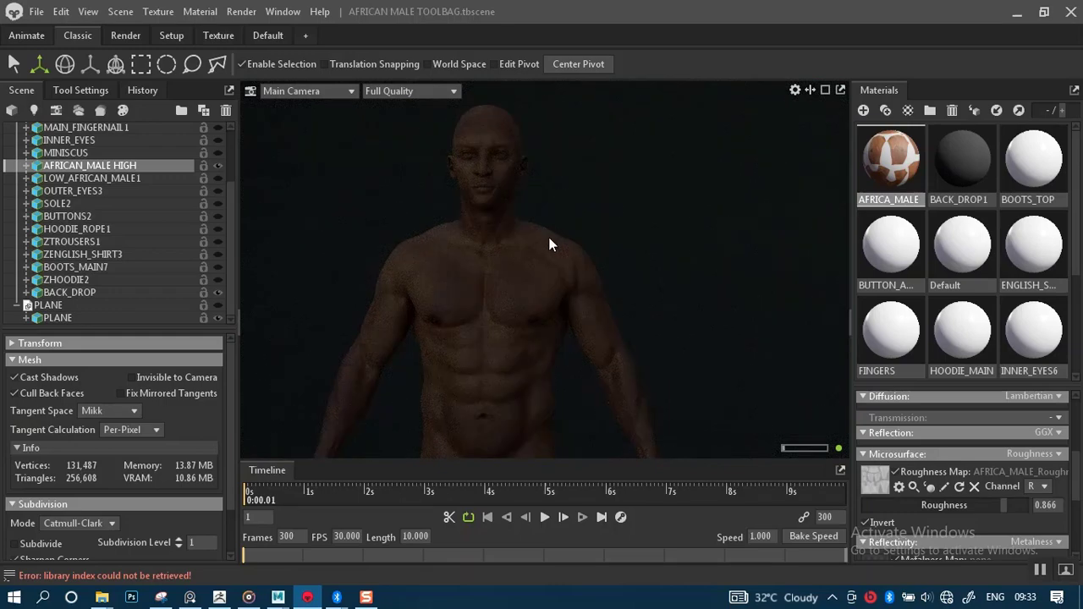
pyautogui.moveTo(548, 237); pyautogui.dragTo(561, 245)
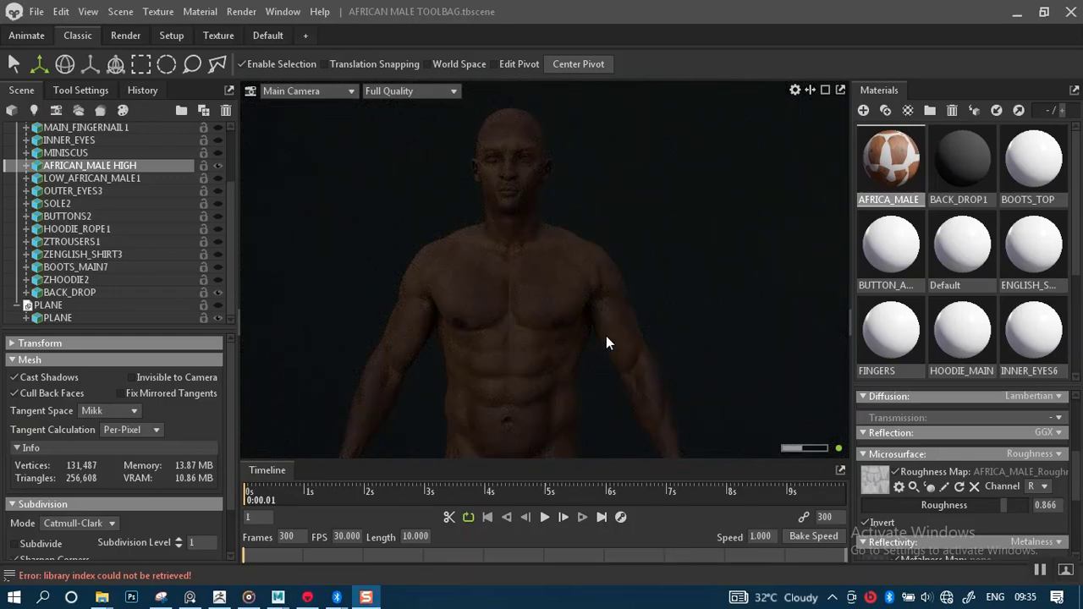
# Examine the skin rendering from the front, from the face down to the legs, including the shadow on the backdrop.
pyautogui.rightClick(607, 356)
pyautogui.click(662, 272)
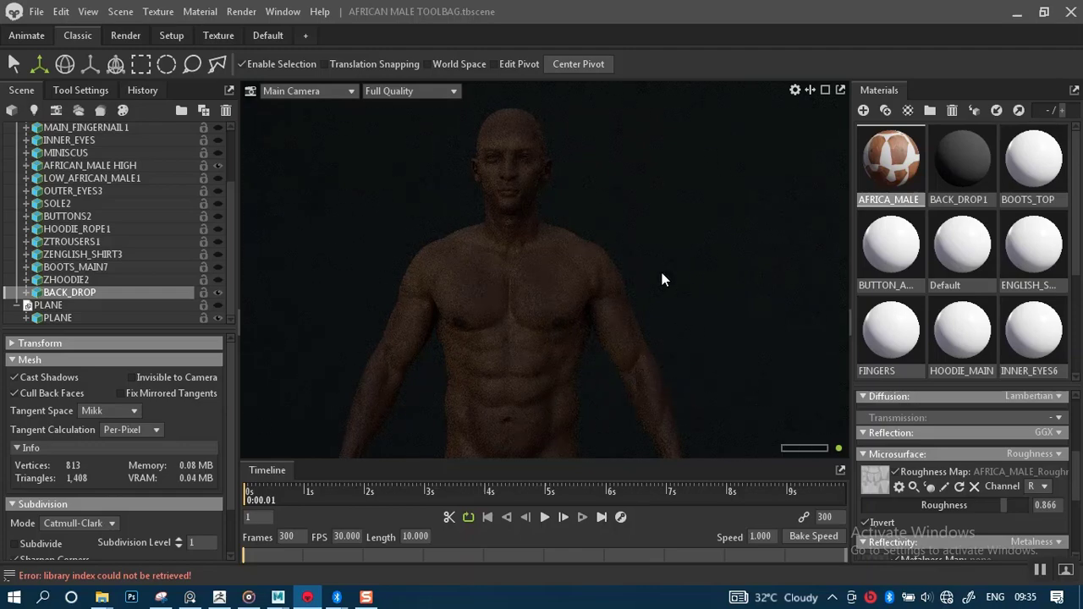
pyautogui.moveTo(662, 272); pyautogui.dragTo(644, 401, button='right')
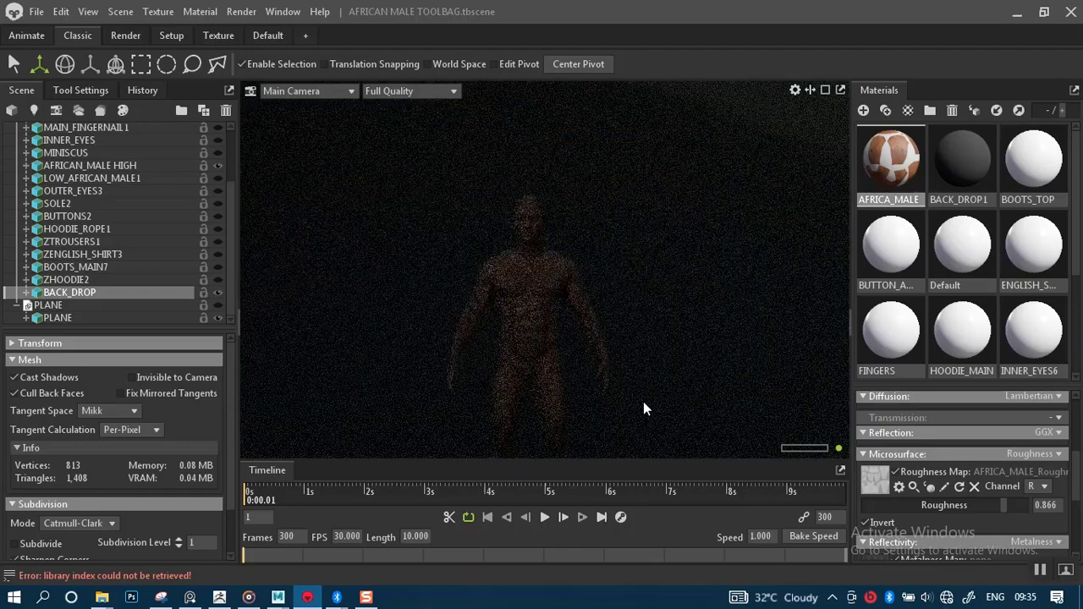
pyautogui.moveTo(630, 288); pyautogui.dragTo(525, 344, button='right')
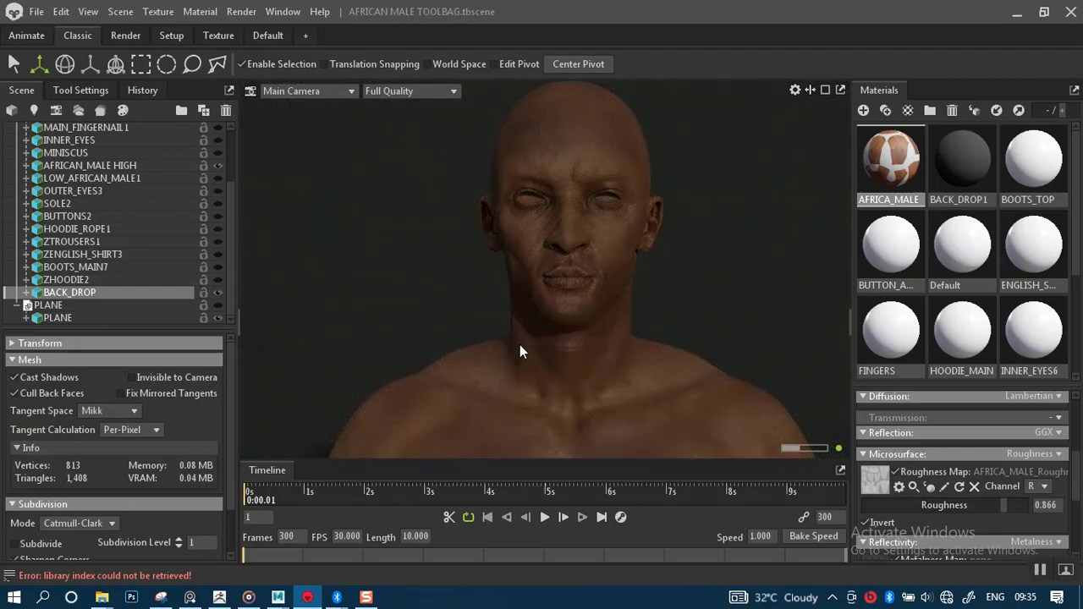
pyautogui.keyDown('alt'); pyautogui.moveTo(520, 344); pyautogui.dragTo(519, 357, button='right'); pyautogui.keyUp('alt')
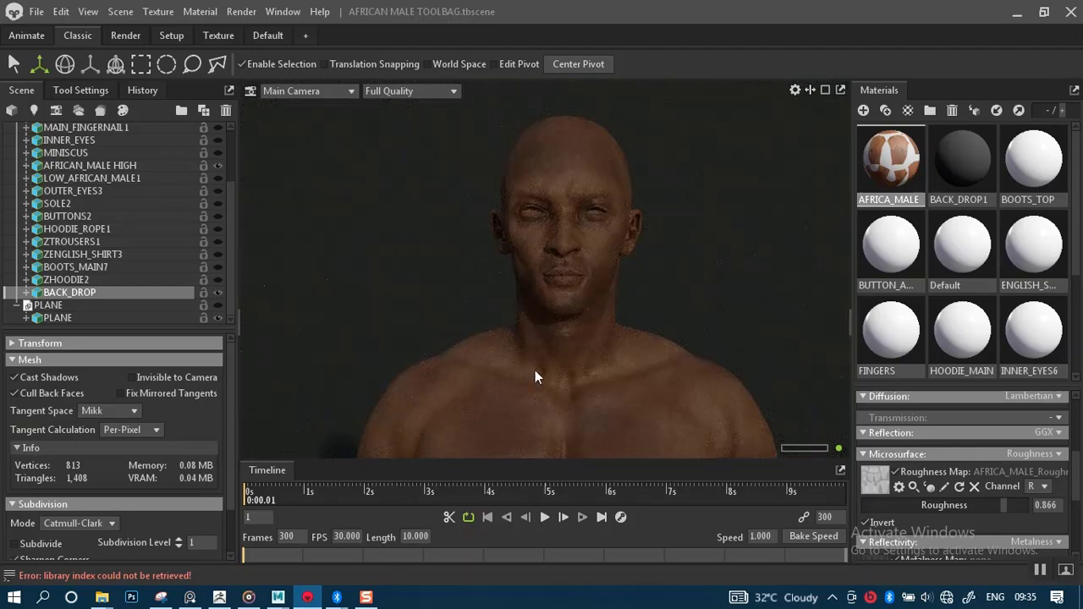
pyautogui.keyDown('alt'); pyautogui.moveTo(570, 355); pyautogui.dragTo(536, 243, button='middle'); pyautogui.keyUp('alt')
pyautogui.keyDown('alt'); pyautogui.moveTo(541, 322); pyautogui.dragTo(530, 244, button='right'); pyautogui.keyUp('alt')
pyautogui.keyDown('alt'); pyautogui.moveTo(513, 314); pyautogui.dragTo(522, 273, button='right'); pyautogui.keyUp('alt')
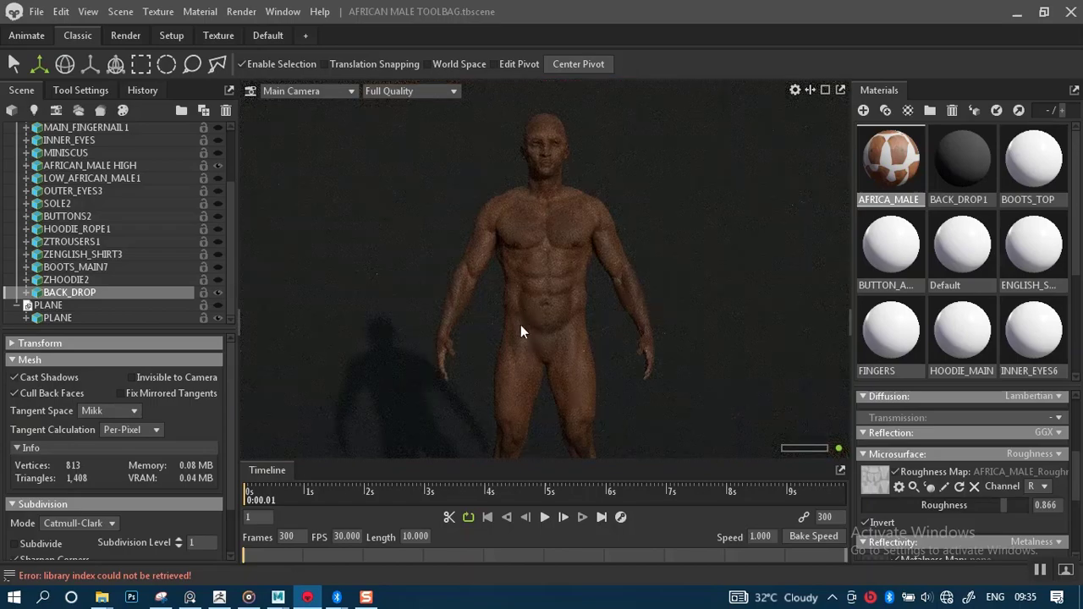
pyautogui.keyDown('alt'); pyautogui.moveTo(520, 325); pyautogui.dragTo(522, 258, button='middle'); pyautogui.keyUp('alt')
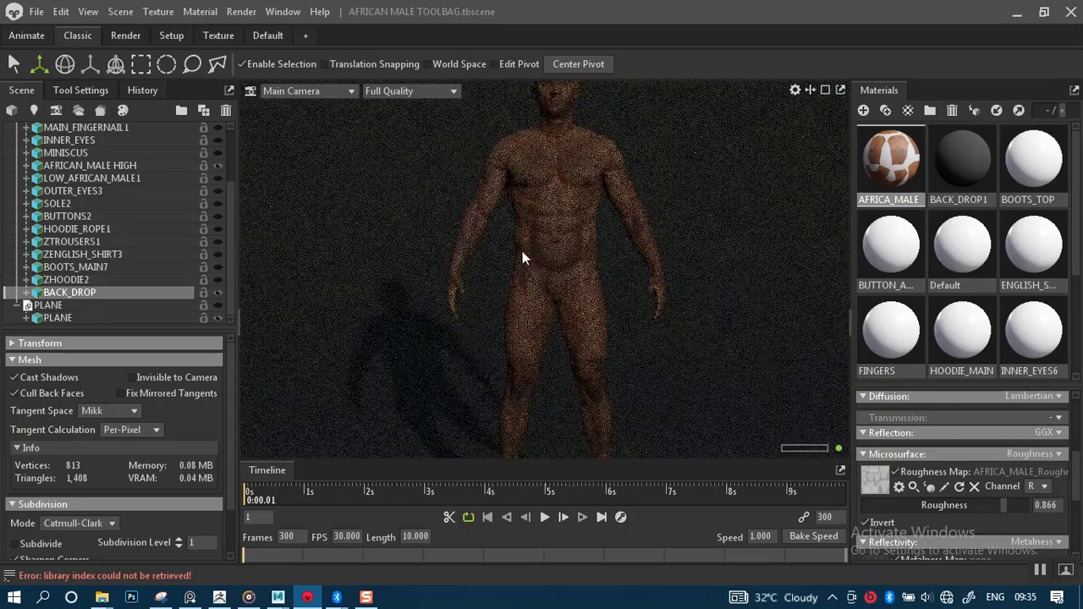
# Examine the skin on the torso, neck and side of the face from turned views.
pyautogui.moveTo(522, 254); pyautogui.dragTo(552, 258)
pyautogui.moveTo(551, 256); pyautogui.dragTo(606, 337, button='middle')
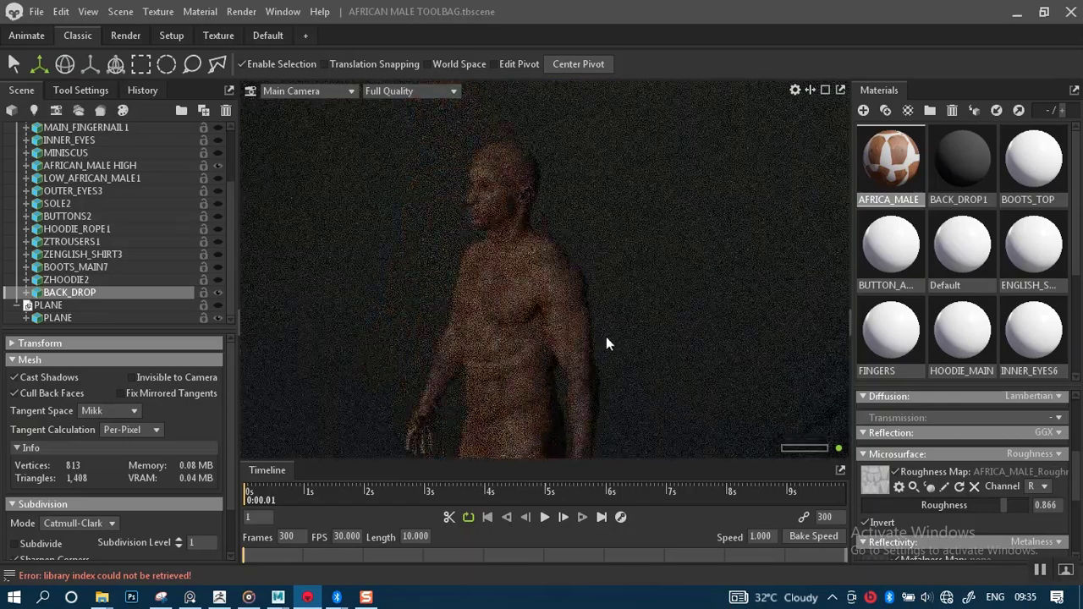
pyautogui.moveTo(605, 337); pyautogui.dragTo(565, 308, button='right')
pyautogui.moveTo(499, 200); pyautogui.dragTo(576, 280, button='middle')
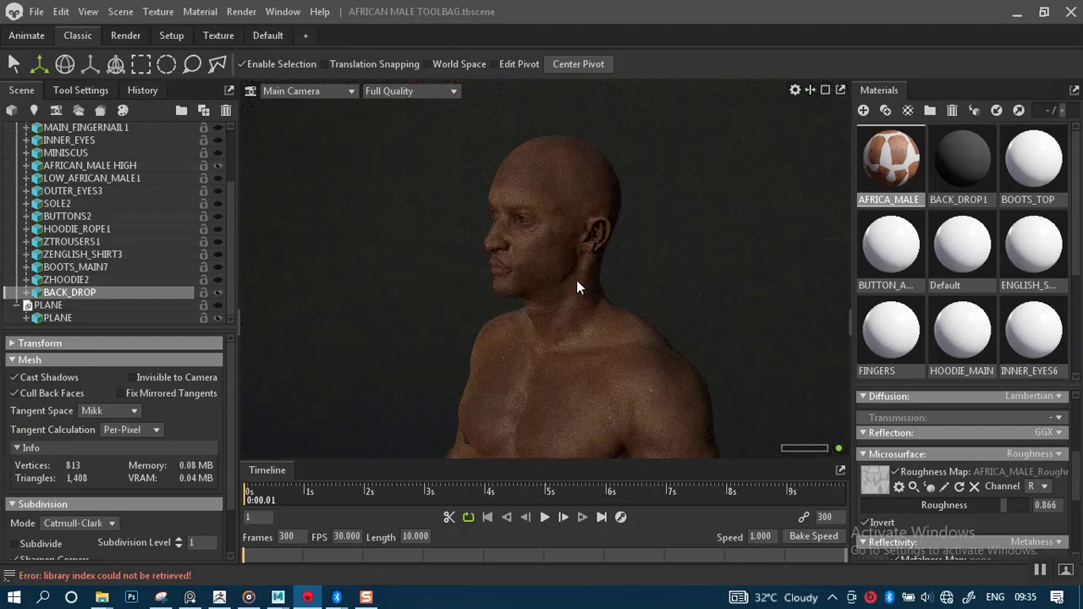
pyautogui.moveTo(578, 283); pyautogui.dragTo(557, 332)
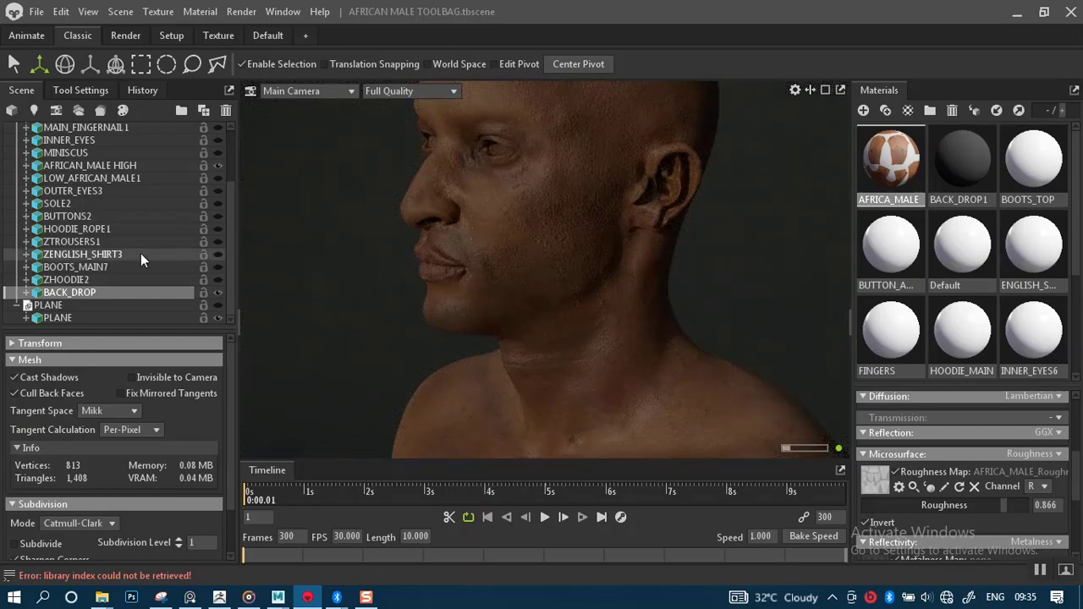
pyautogui.scroll(2, 231, 254)
pyautogui.scroll(1, 223, 207)
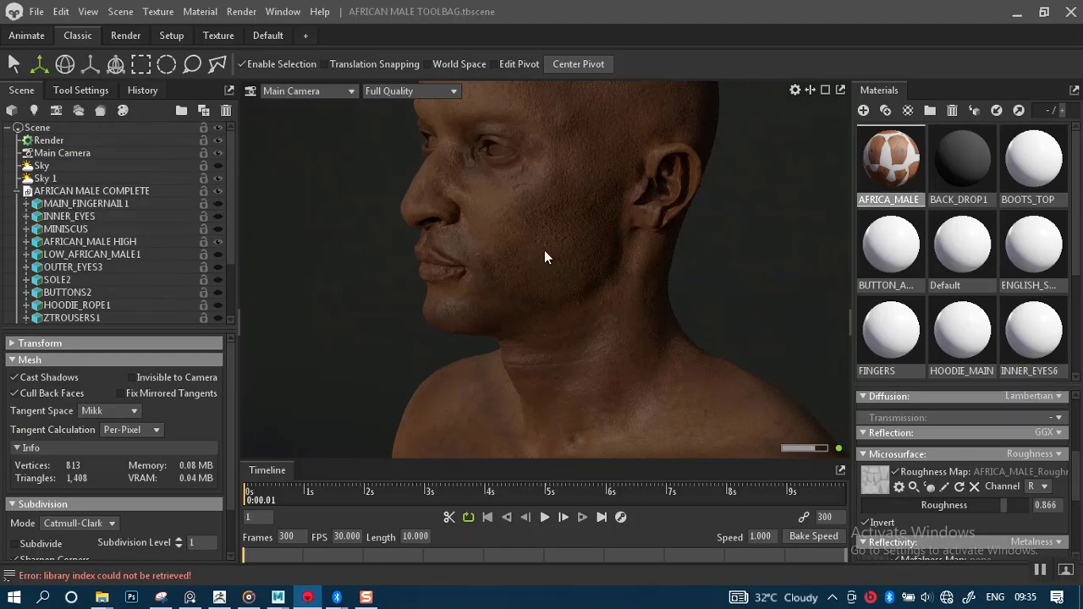
pyautogui.moveTo(544, 249); pyautogui.dragTo(520, 307)
pyautogui.moveTo(520, 303); pyautogui.dragTo(518, 271, button='right')
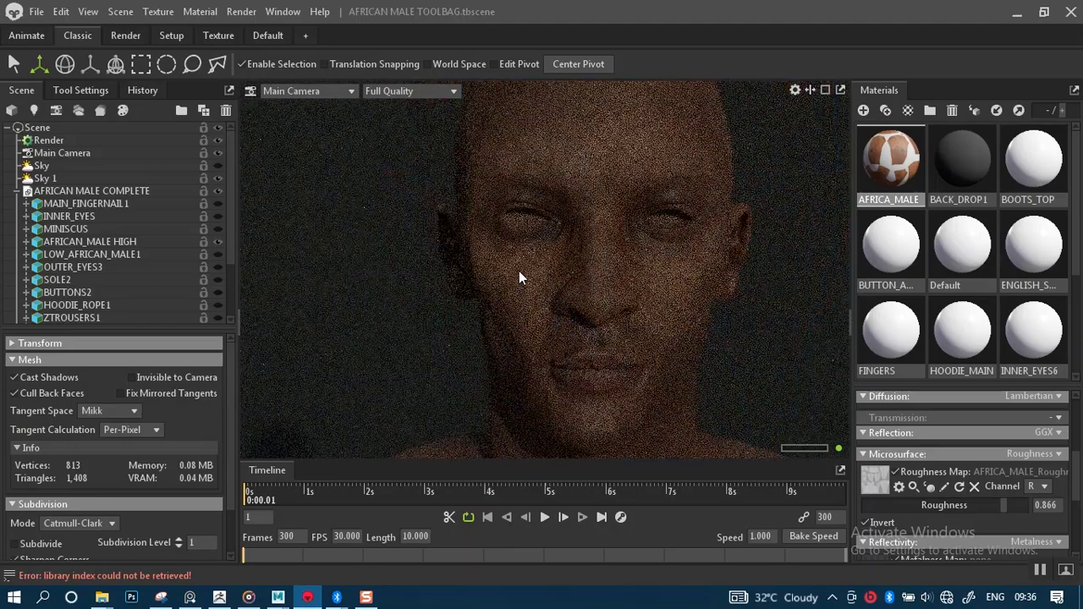
# Inspect the skin detail on the face, neck and shoulders up close from the front.
pyautogui.moveTo(599, 323); pyautogui.dragTo(599, 270, button='right')
pyautogui.moveTo(577, 296); pyautogui.dragTo(585, 258, button='middle')
pyautogui.moveTo(585, 264); pyautogui.dragTo(605, 308)
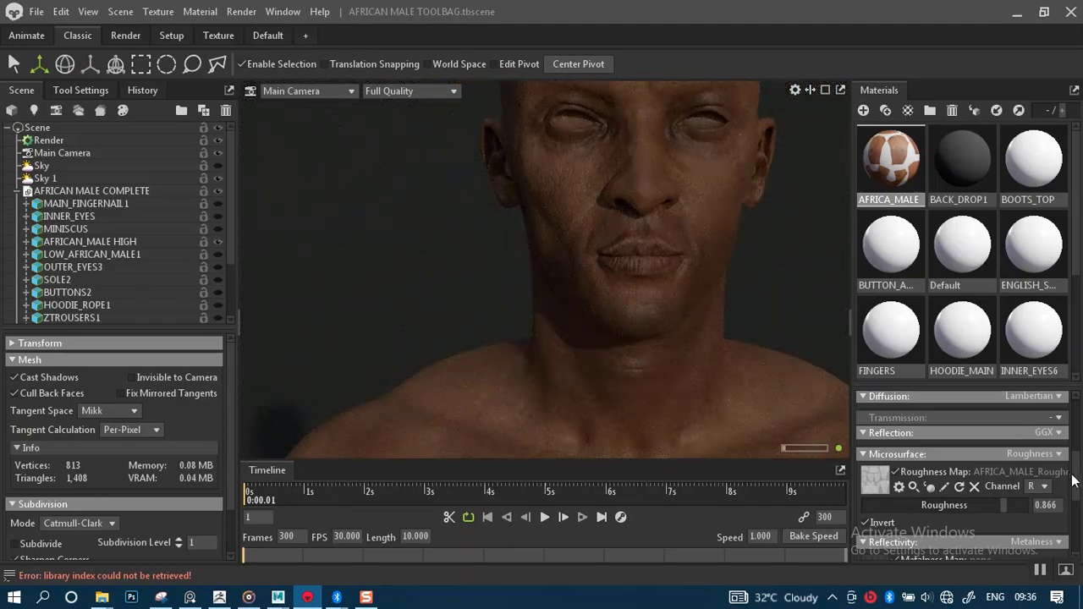
pyautogui.moveTo(1073, 479); pyautogui.dragTo(1068, 417)
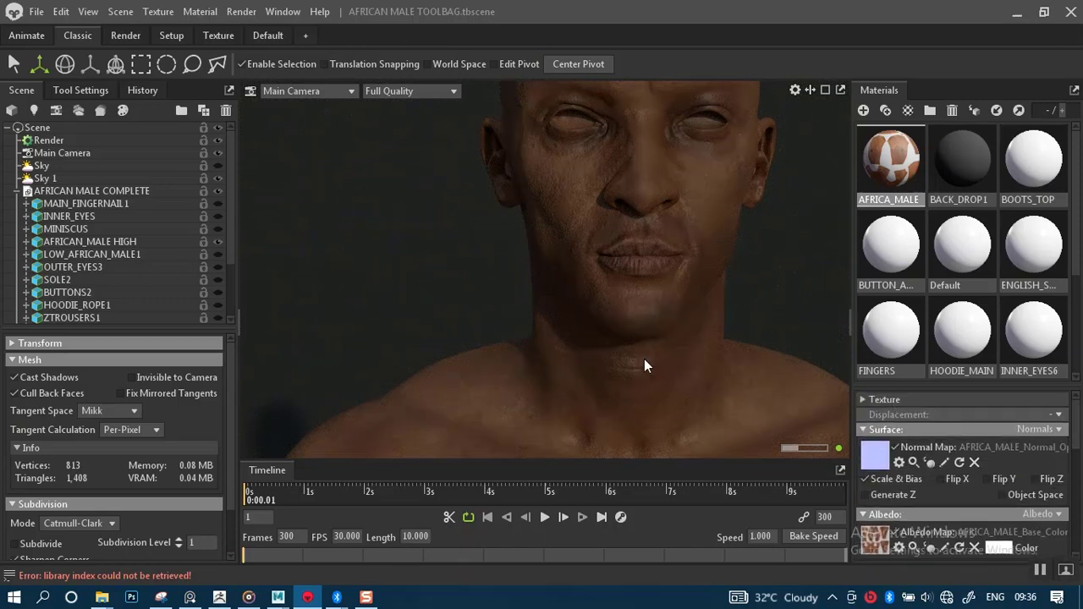
pyautogui.press('XF86MonBrightnessUp')
pyautogui.press('XF86MonBrightnessUp')
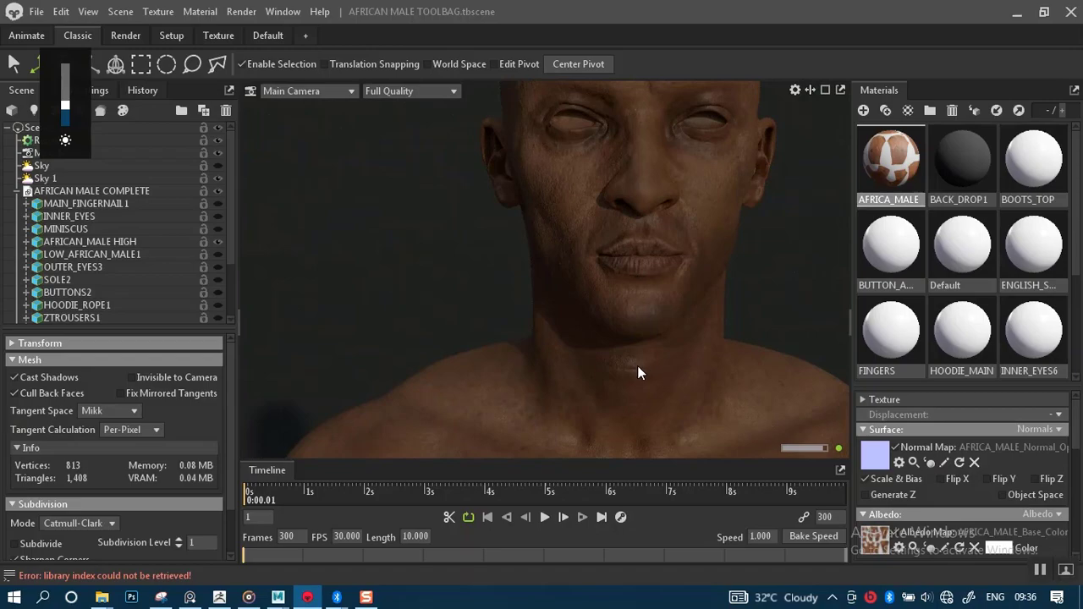
pyautogui.moveTo(643, 342); pyautogui.dragTo(629, 313)
pyautogui.scroll(2, 631, 351)
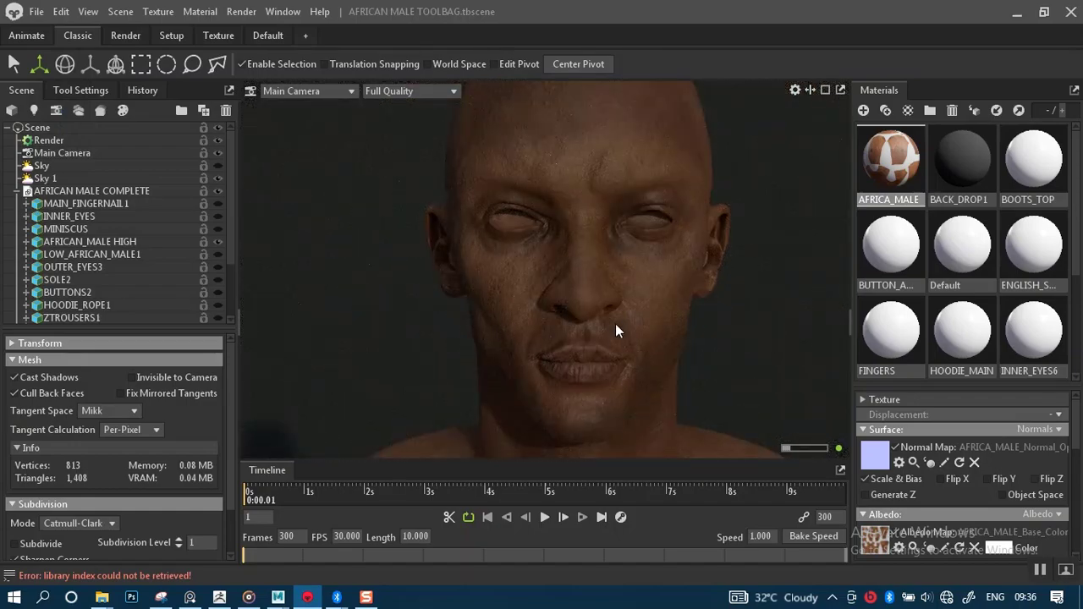
pyautogui.moveTo(629, 352); pyautogui.dragTo(641, 323)
pyautogui.moveTo(641, 324); pyautogui.dragTo(599, 262, button='right')
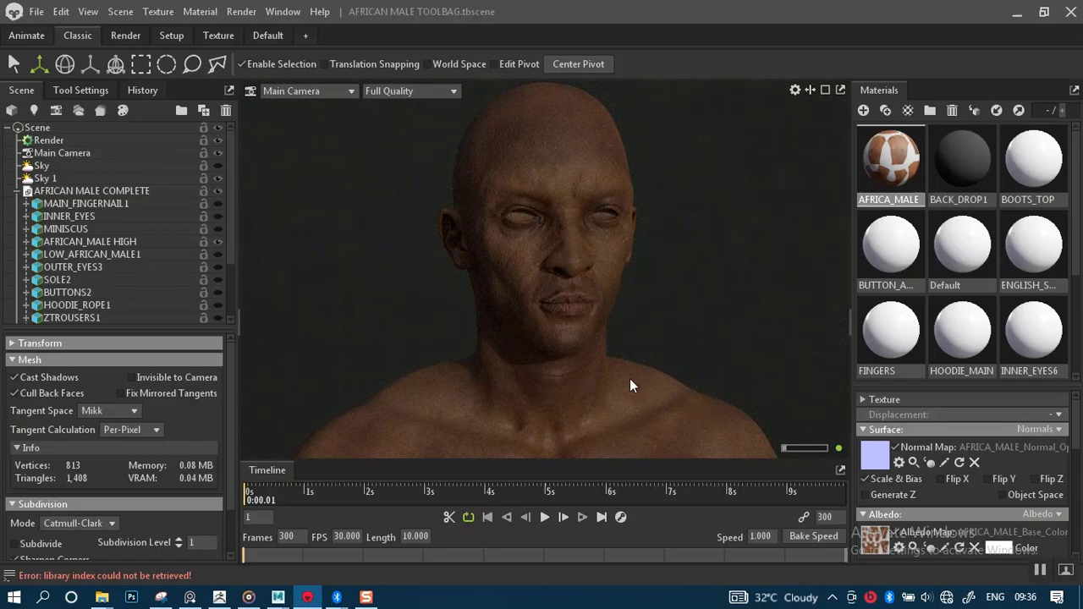
# Inspect the skin pores and shading on the chest and collarbones up close.
pyautogui.moveTo(602, 390); pyautogui.dragTo(628, 300, button='middle')
pyautogui.scroll(3, 628, 300)
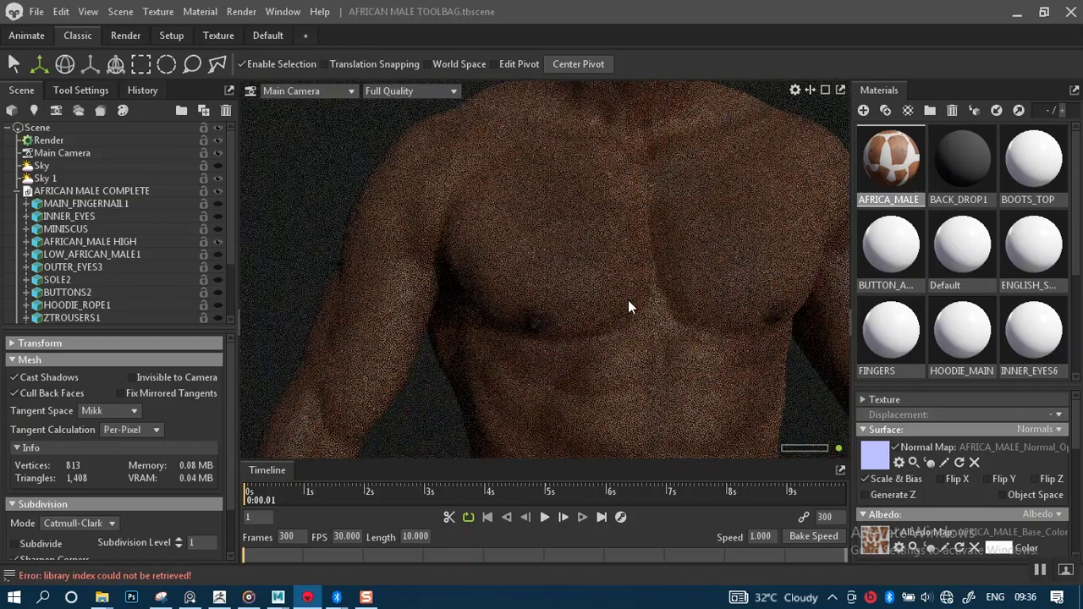
pyautogui.scroll(2, 638, 354)
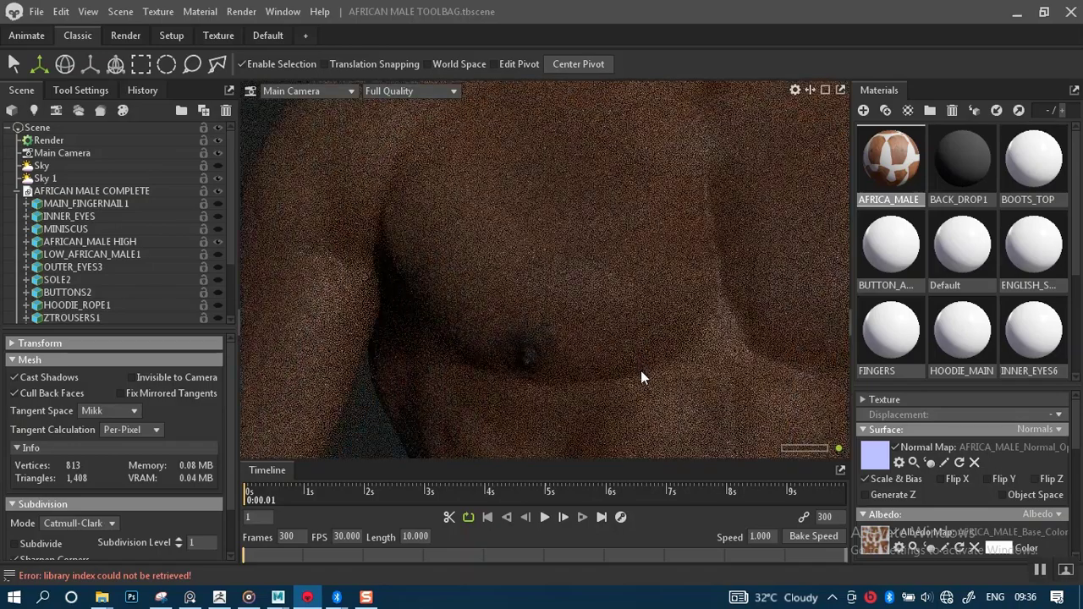
pyautogui.scroll(1, 644, 375)
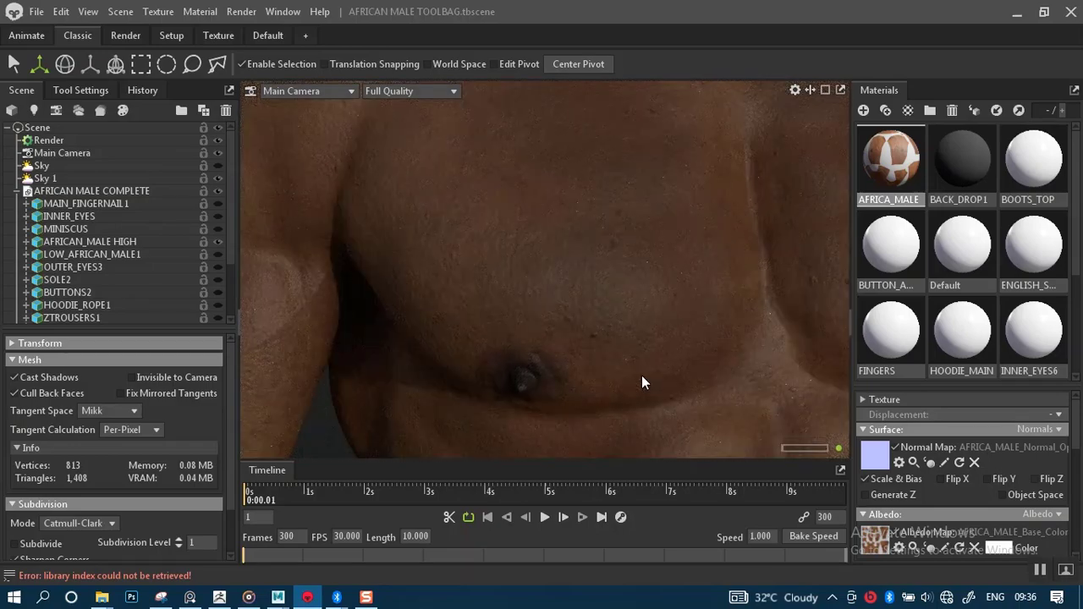
pyautogui.moveTo(630, 367); pyautogui.dragTo(610, 396, button='middle')
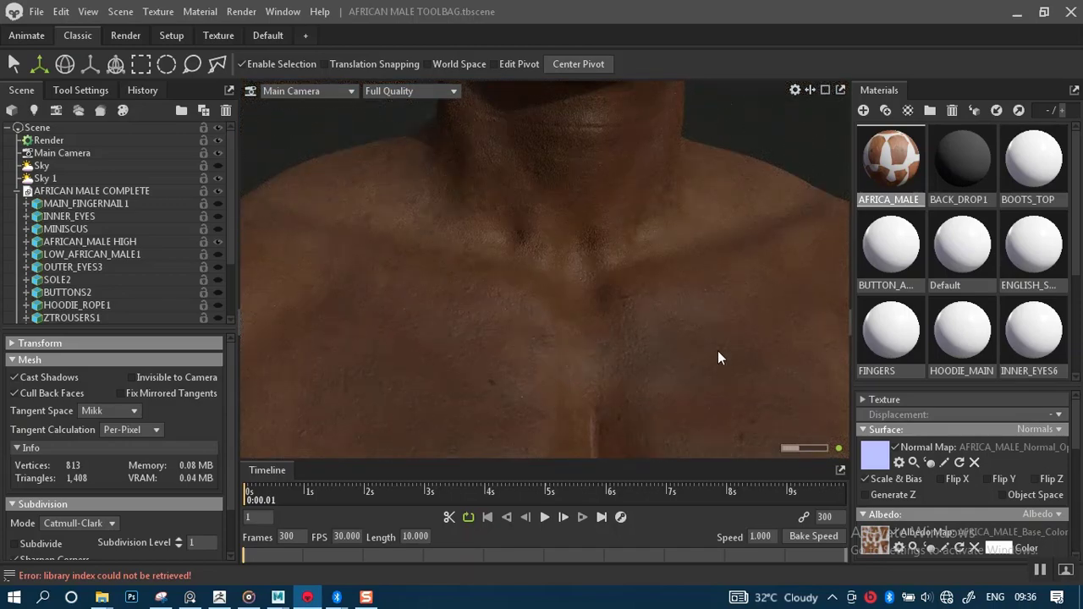
# Review the AFRICA_MALE material's settings and turn off its normal map with the face in view.
pyautogui.moveTo(1076, 442); pyautogui.dragTo(1080, 560)
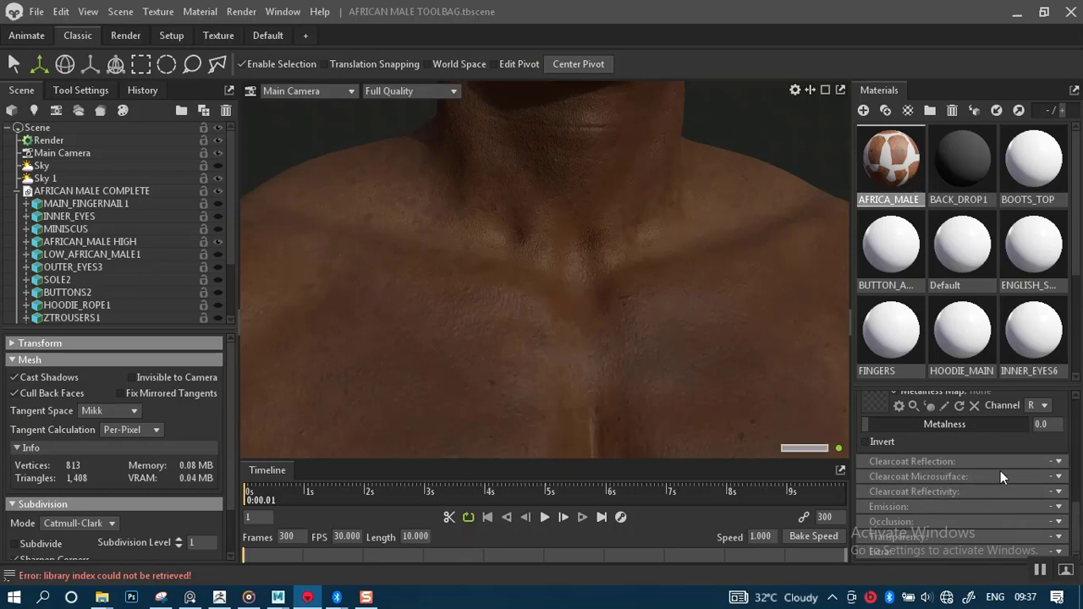
pyautogui.moveTo(1075, 522); pyautogui.dragTo(1078, 421)
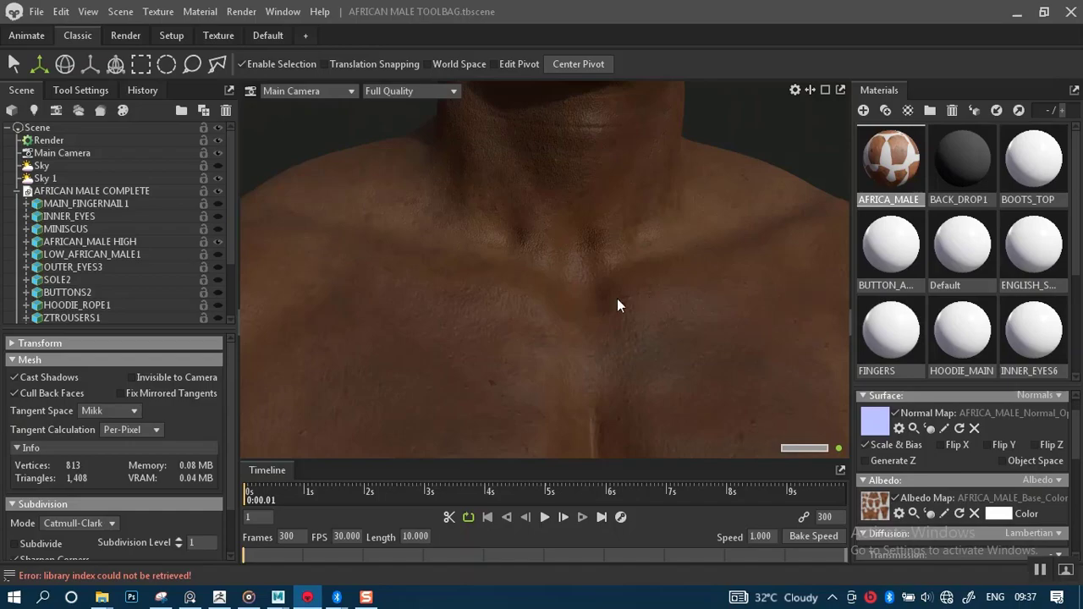
pyautogui.moveTo(607, 284); pyautogui.dragTo(604, 351)
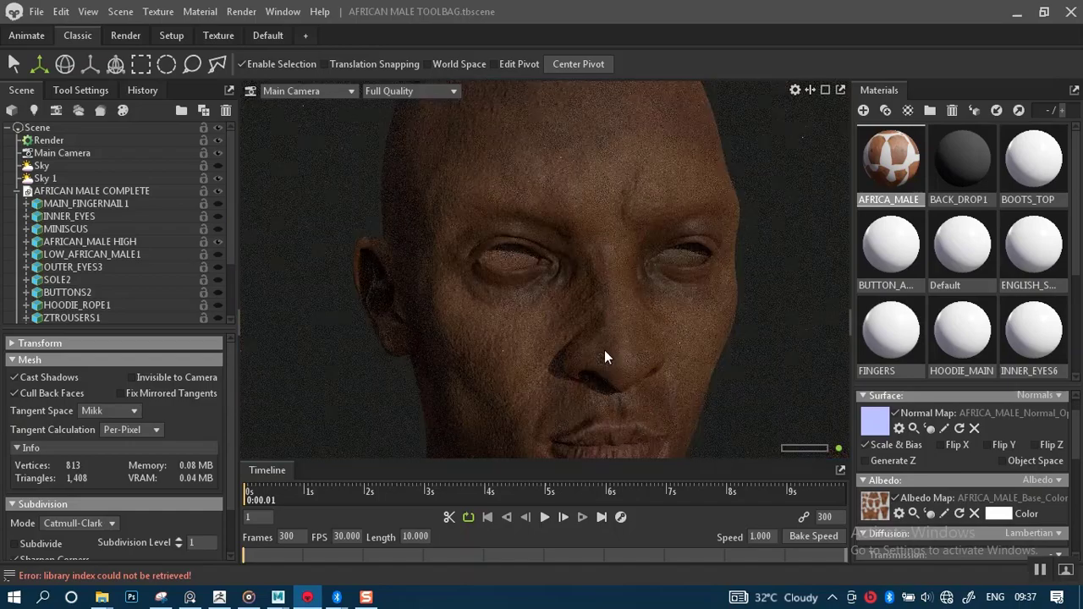
pyautogui.moveTo(603, 350)
pyautogui.mouseDown(button='right')
pyautogui.moveTo(605, 361)
pyautogui.moveTo(604, 334)
pyautogui.mouseUp(button='right')
pyautogui.click(895, 413)
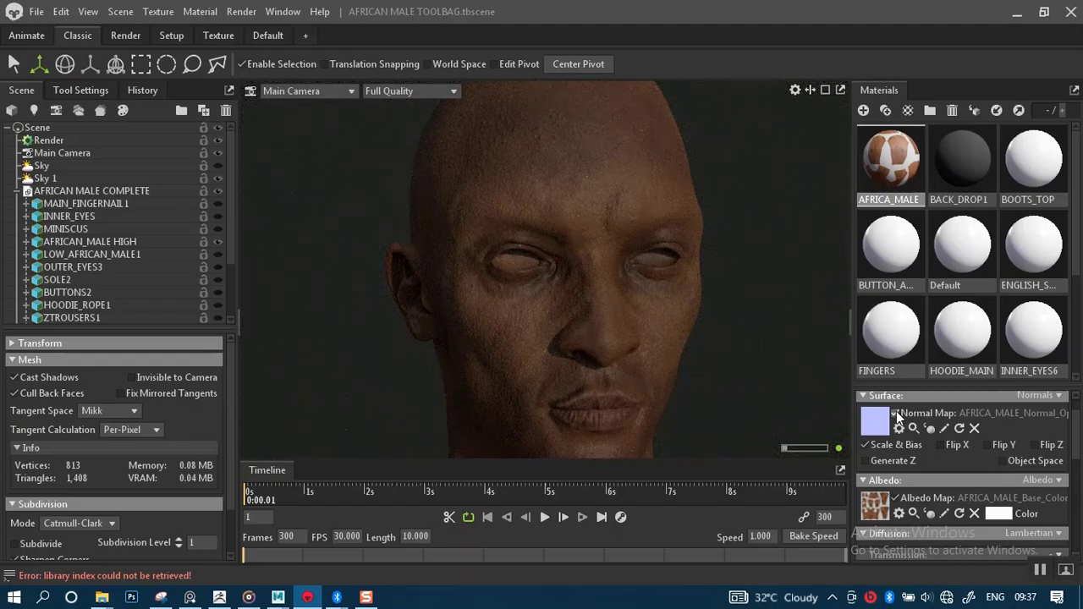
# Check how the chest and face look without the normal map.
pyautogui.moveTo(654, 365)
pyautogui.mouseDown()
pyautogui.moveTo(658, 326)
pyautogui.moveTo(652, 343)
pyautogui.moveTo(628, 334)
pyautogui.moveTo(630, 351)
pyautogui.moveTo(632, 282)
pyautogui.moveTo(625, 290)
pyautogui.mouseUp()
pyautogui.moveTo(616, 334)
pyautogui.mouseDown(button='right')
pyautogui.moveTo(622, 369)
pyautogui.moveTo(628, 320)
pyautogui.mouseUp(button='right')
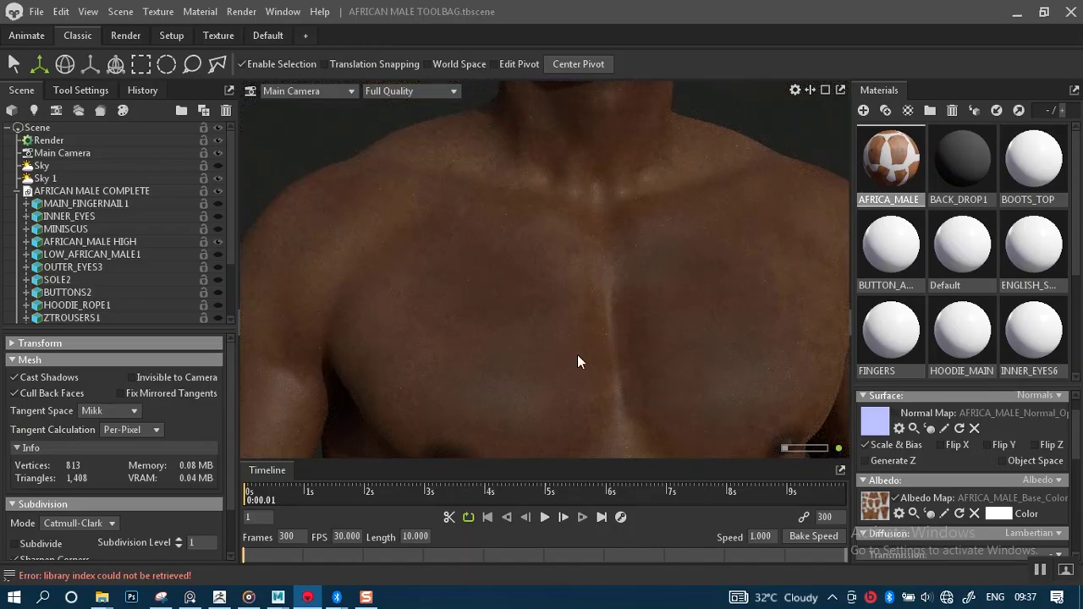
pyautogui.moveTo(552, 330); pyautogui.dragTo(520, 301, button='right')
pyautogui.moveTo(519, 301); pyautogui.dragTo(531, 363, button='middle')
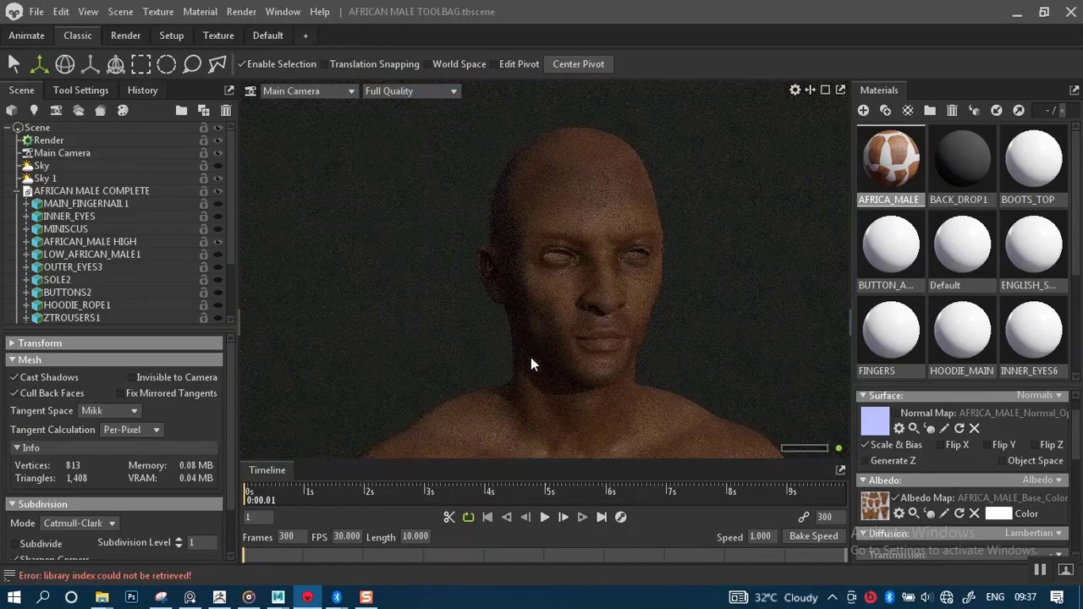
pyautogui.moveTo(531, 363); pyautogui.dragTo(541, 368, button='right')
pyautogui.moveTo(542, 361)
pyautogui.mouseDown()
pyautogui.moveTo(546, 380)
pyautogui.moveTo(520, 367)
pyautogui.moveTo(531, 361)
pyautogui.mouseUp()
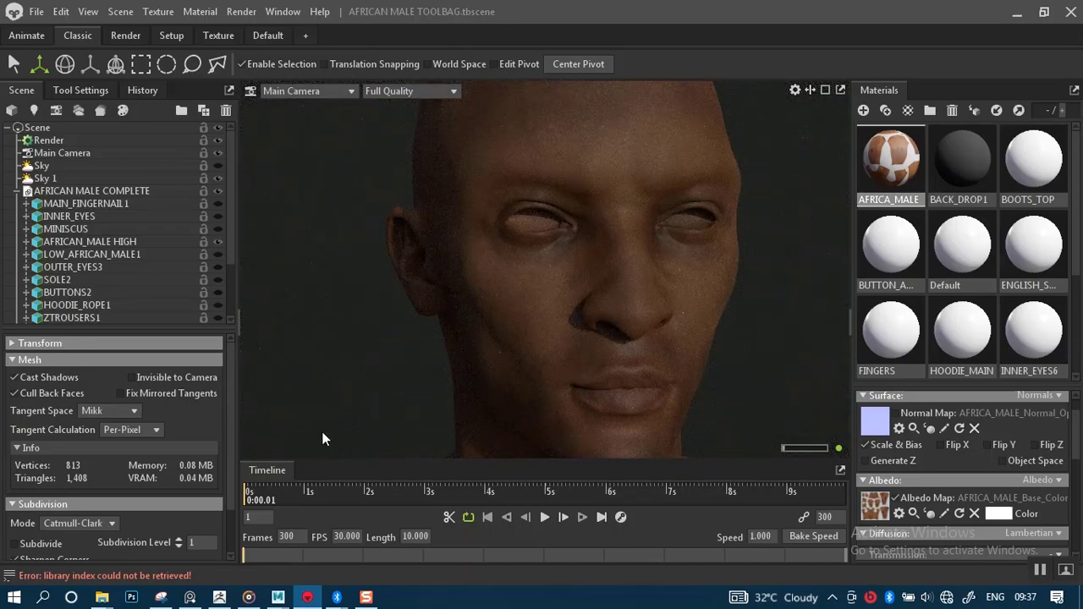
# Switch to the PLAID TEXTURES window in File Explorer and go to the parent ANTHONY MACKIE folder.
pyautogui.moveTo(102, 598)
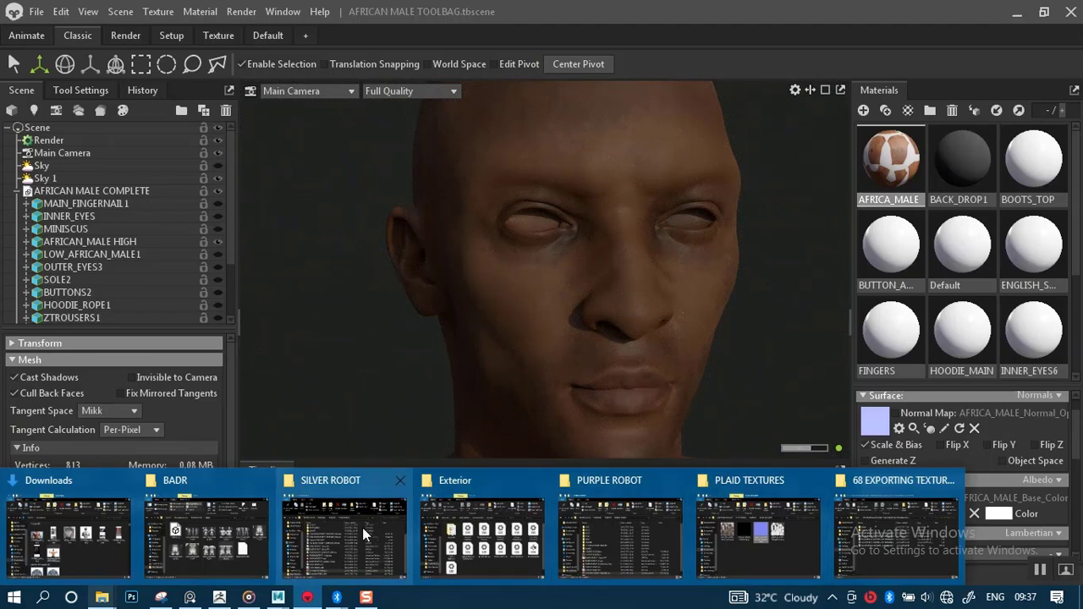
pyautogui.moveTo(331, 528)
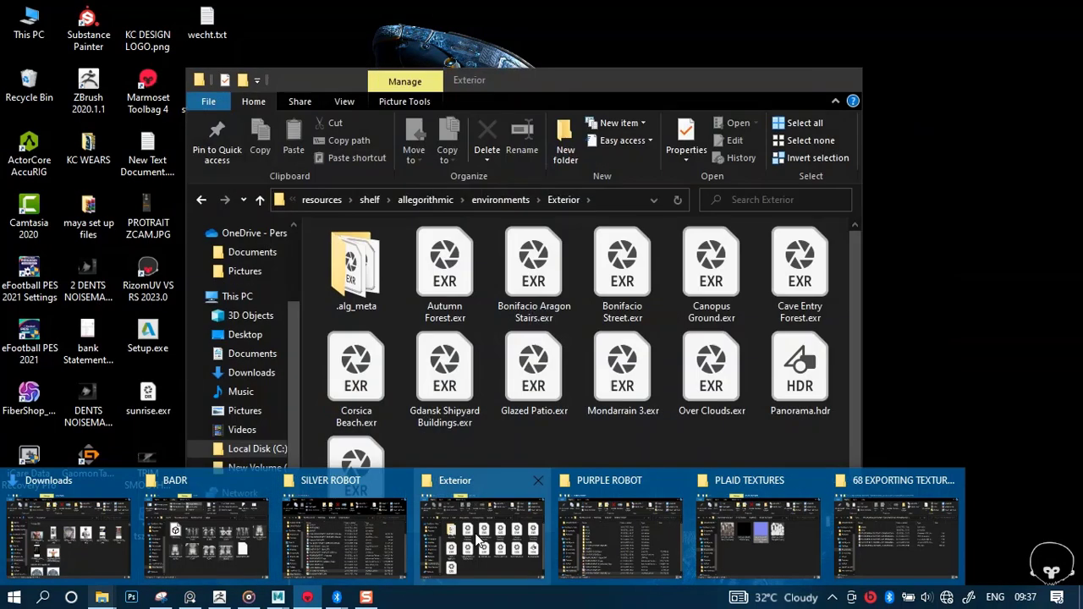
pyautogui.moveTo(725, 553)
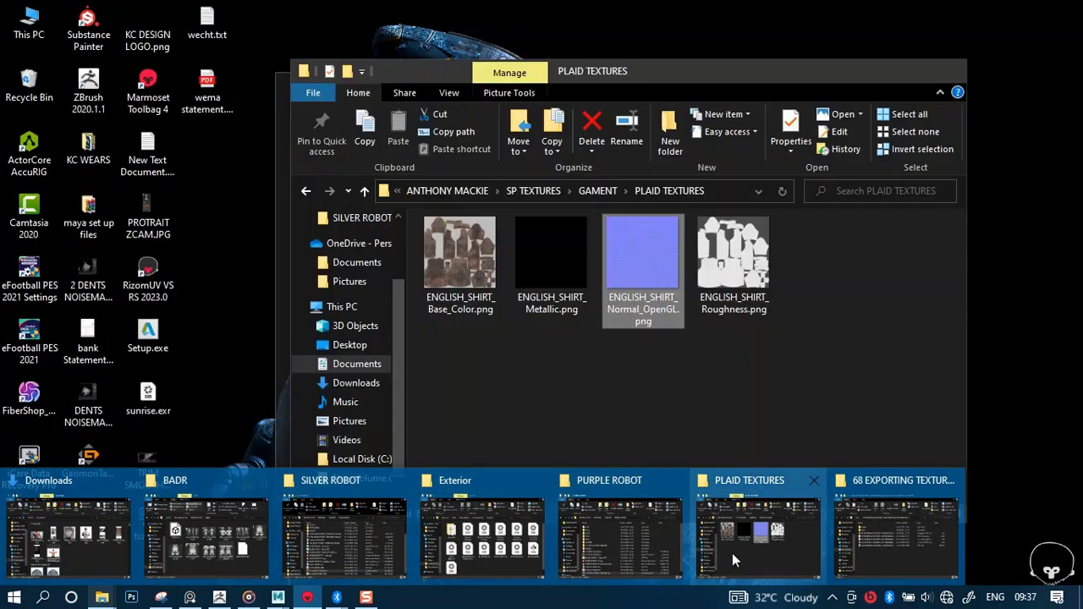
pyautogui.click(732, 553)
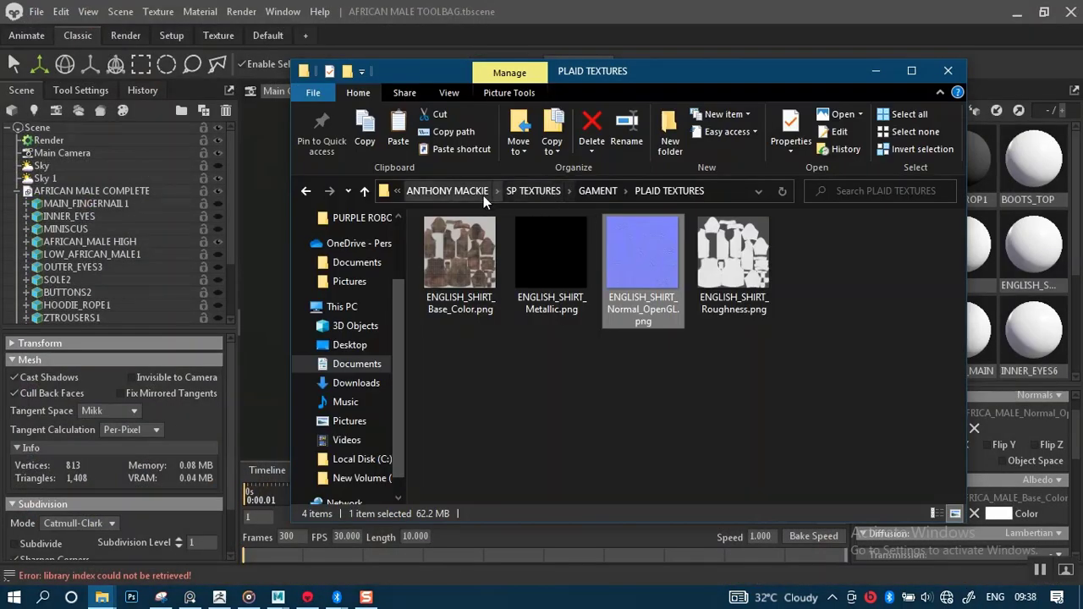
pyautogui.click(484, 196)
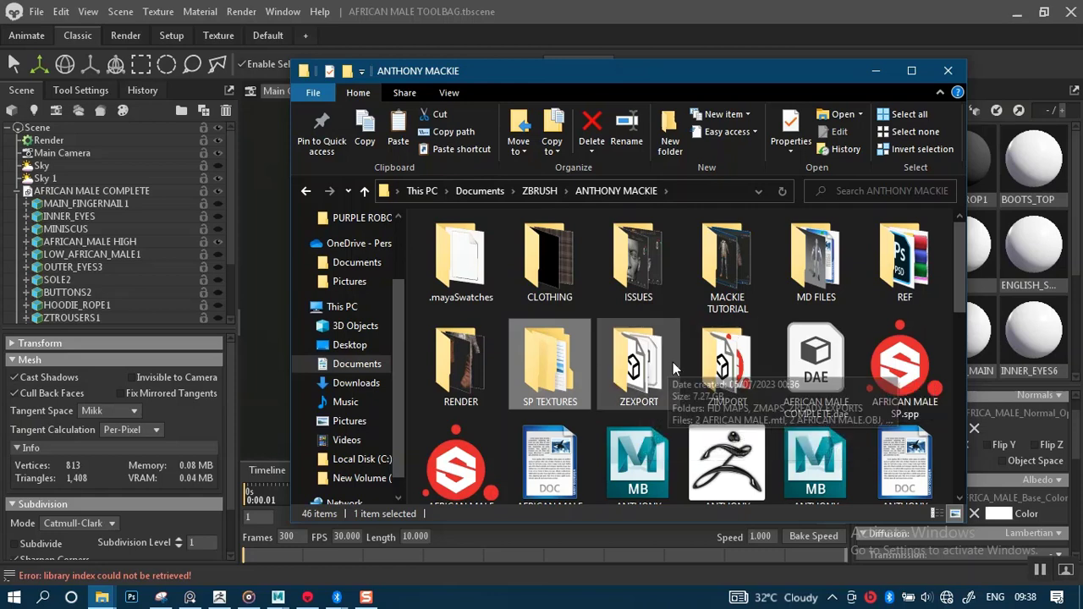
# Browse from the ANTHONY MACKIE folder through ZEXPORT into ZMAPS to find the male skin maps.
pyautogui.doubleClick(728, 362)
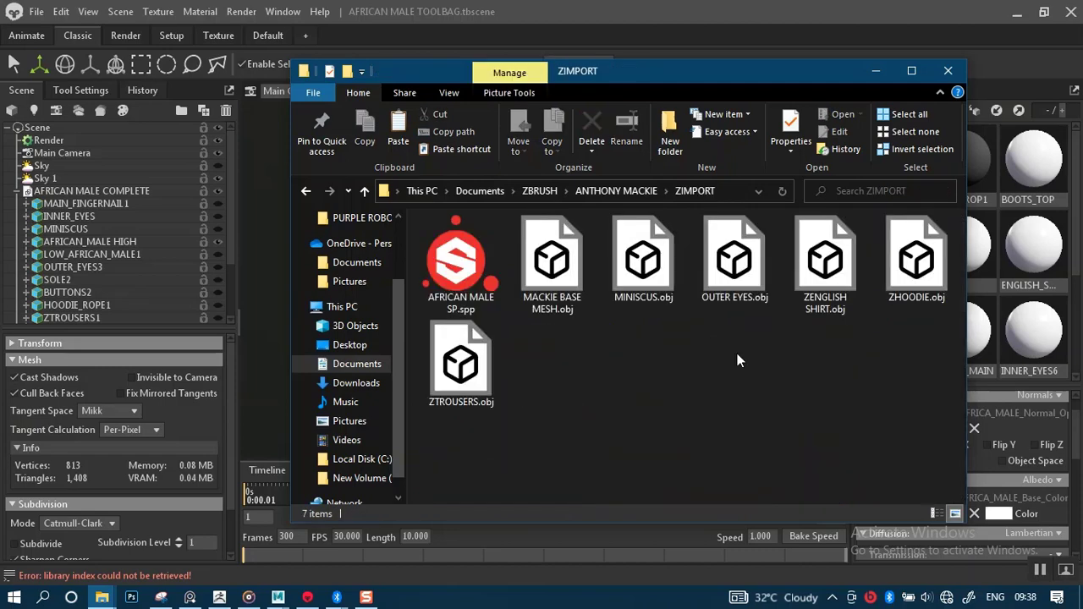
pyautogui.click(593, 194)
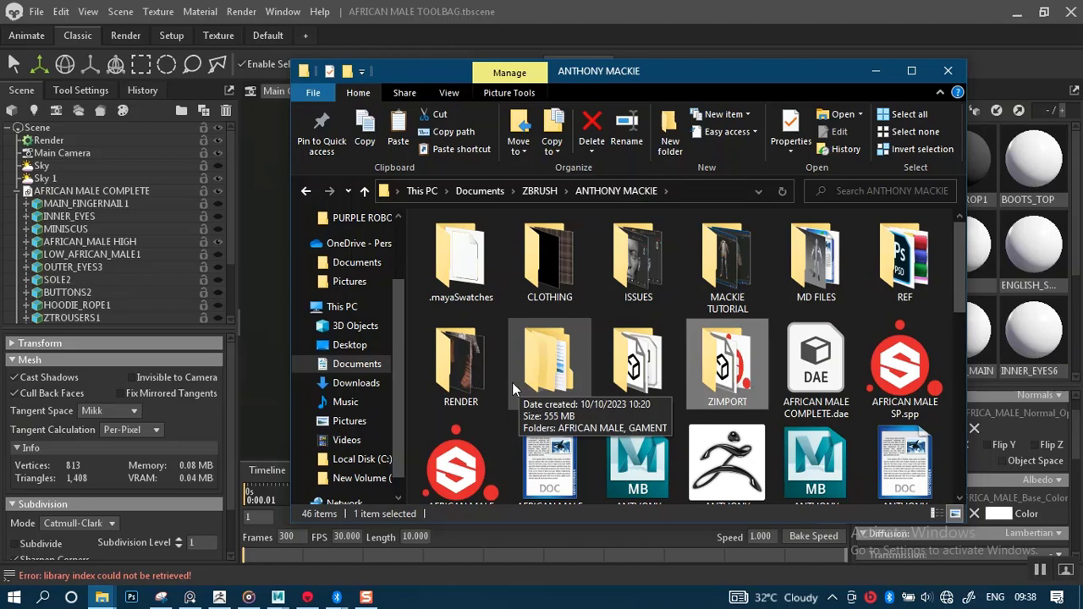
pyautogui.doubleClick(647, 377)
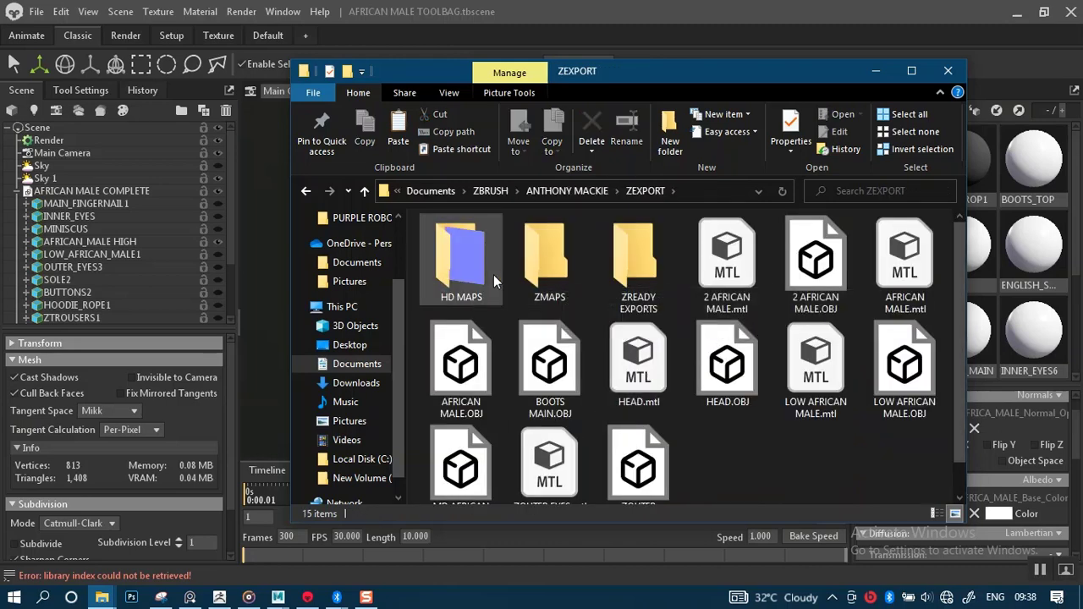
pyautogui.doubleClick(537, 275)
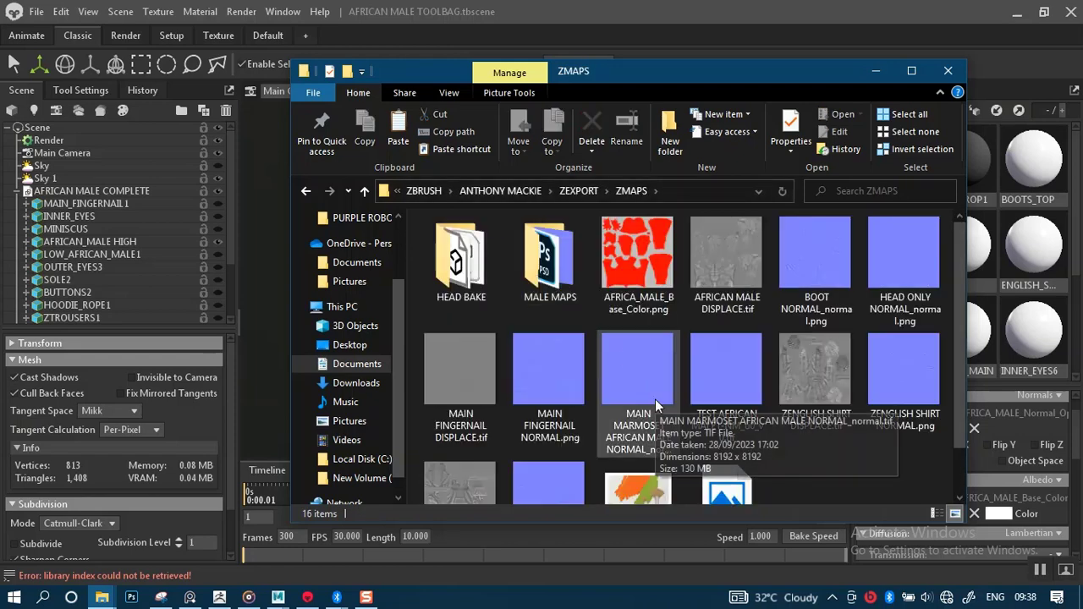
pyautogui.click(545, 264)
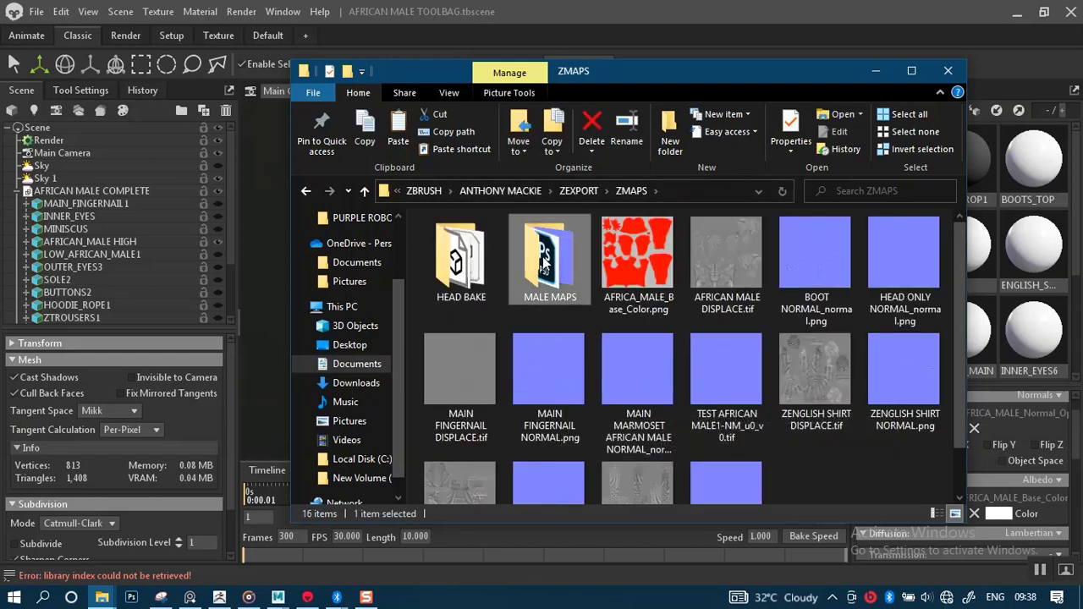
pyautogui.doubleClick(542, 261)
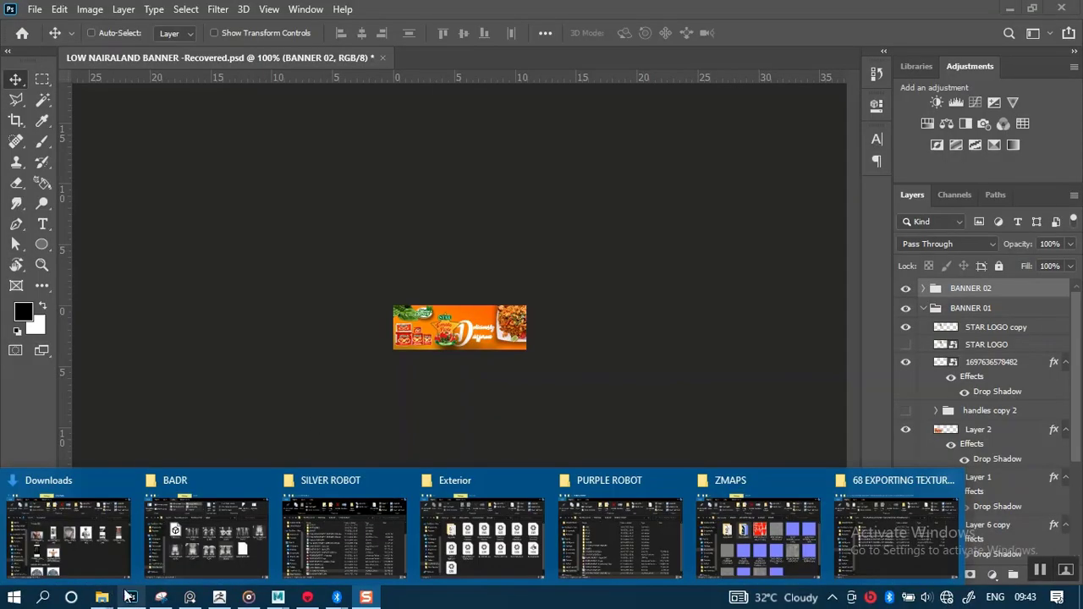
# Open MAIN MARMOSET AFRICAN MALE NORMAL_normal.tif from the ZMAPS folder in Photoshop.
pyautogui.click(748, 534)
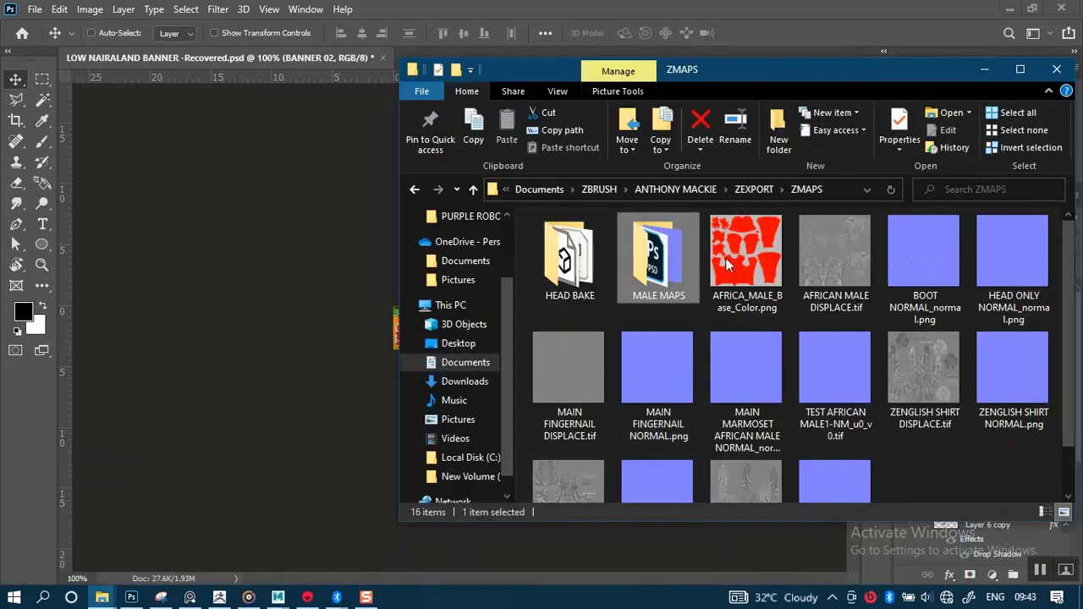
pyautogui.moveTo(729, 82); pyautogui.dragTo(528, 113)
pyautogui.click(544, 434)
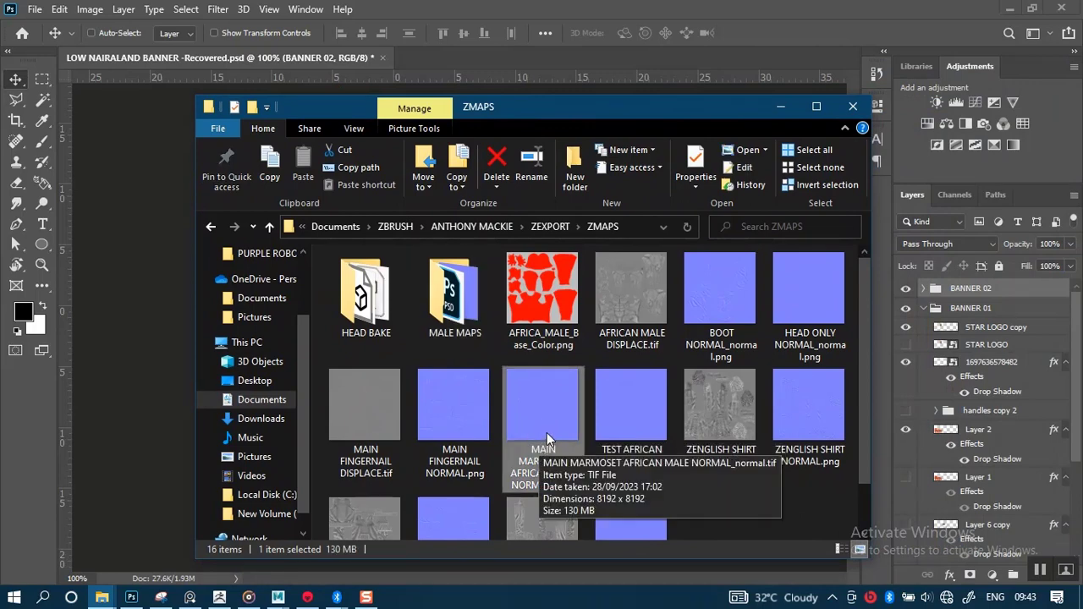
pyautogui.moveTo(539, 434)
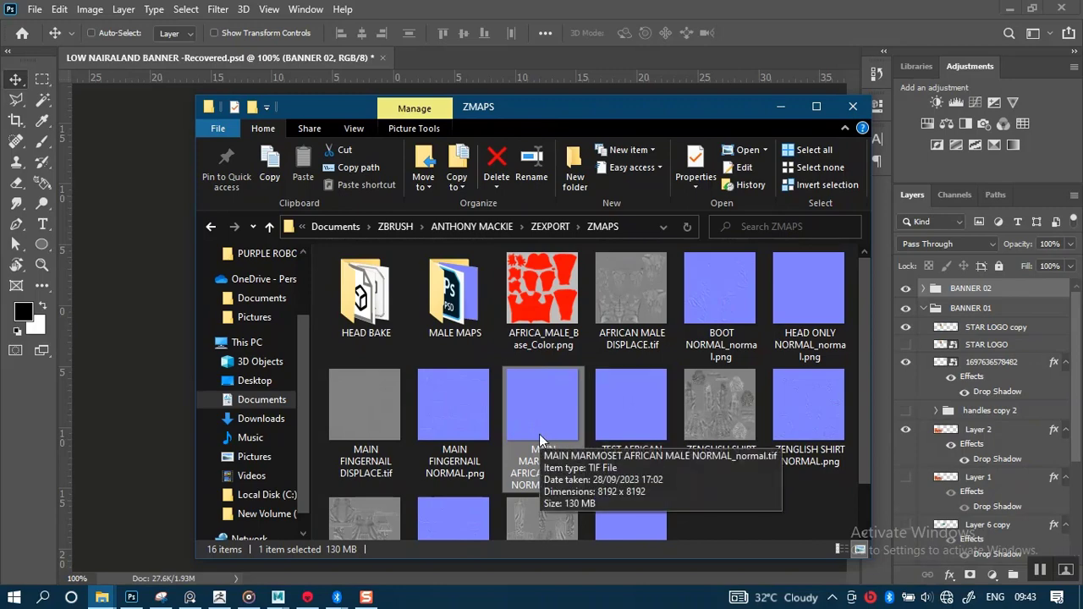
pyautogui.moveTo(538, 432); pyautogui.dragTo(548, 67)
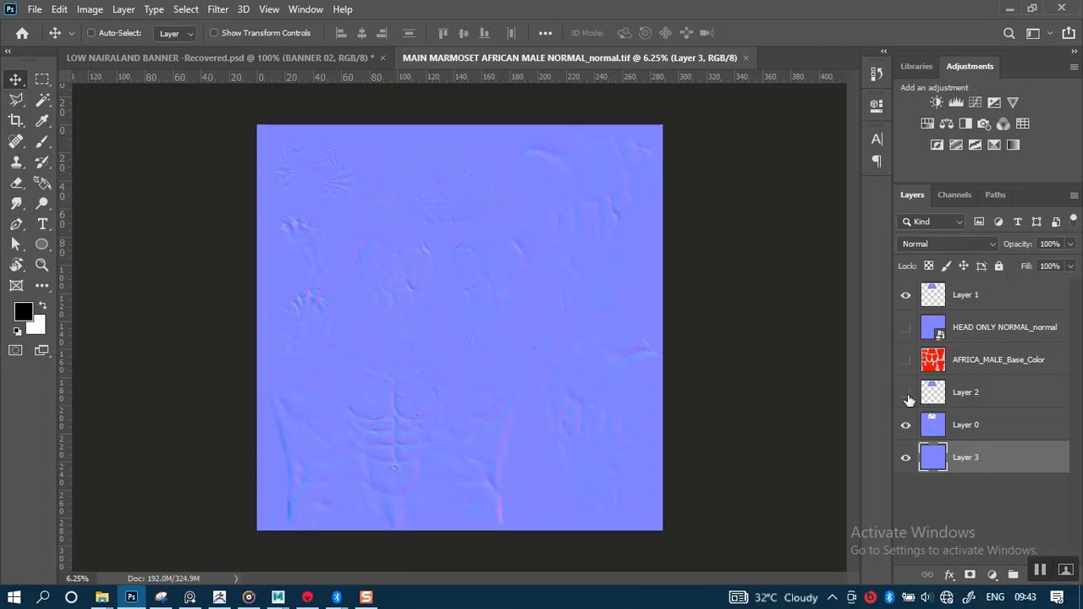
# Hide Layer 1 and Layer 0 and show Layer 2 above Layer 3, with the face area in close view.
pyautogui.press('z')
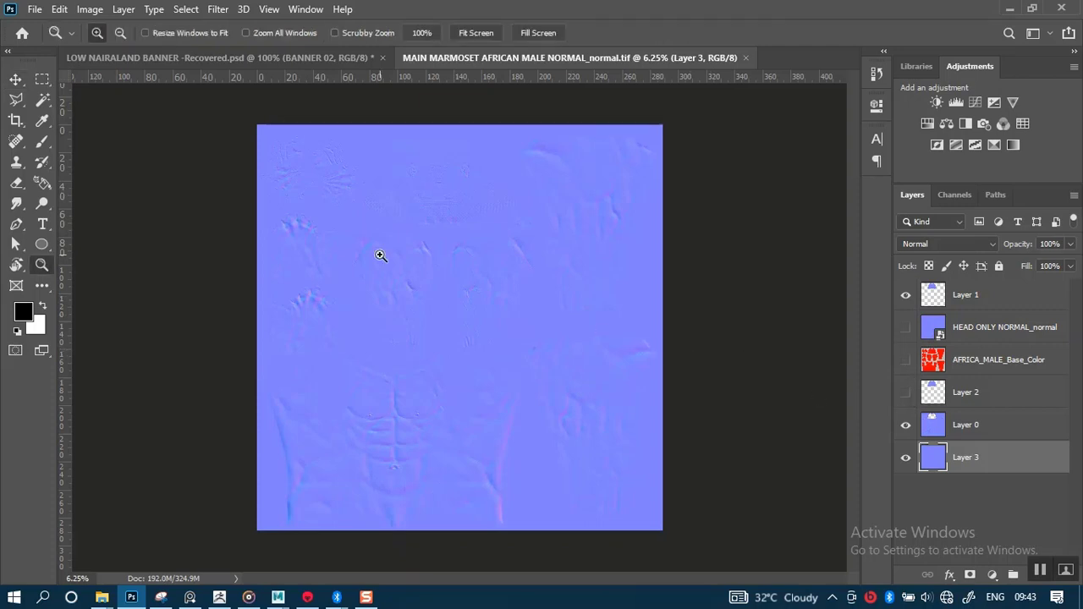
pyautogui.moveTo(247, 129); pyautogui.dragTo(506, 281)
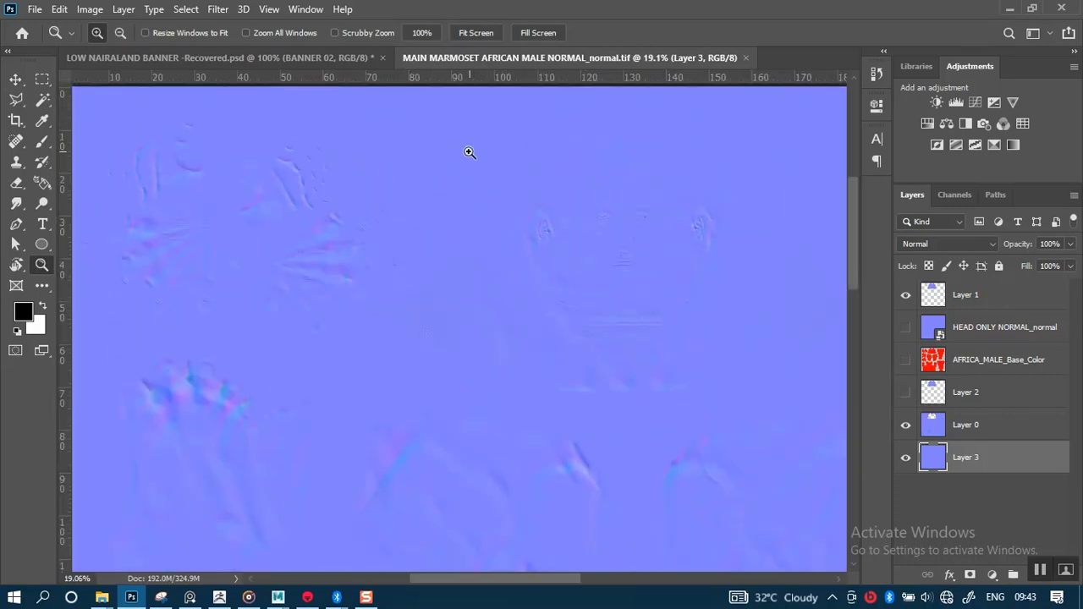
pyautogui.moveTo(474, 150); pyautogui.dragTo(729, 369)
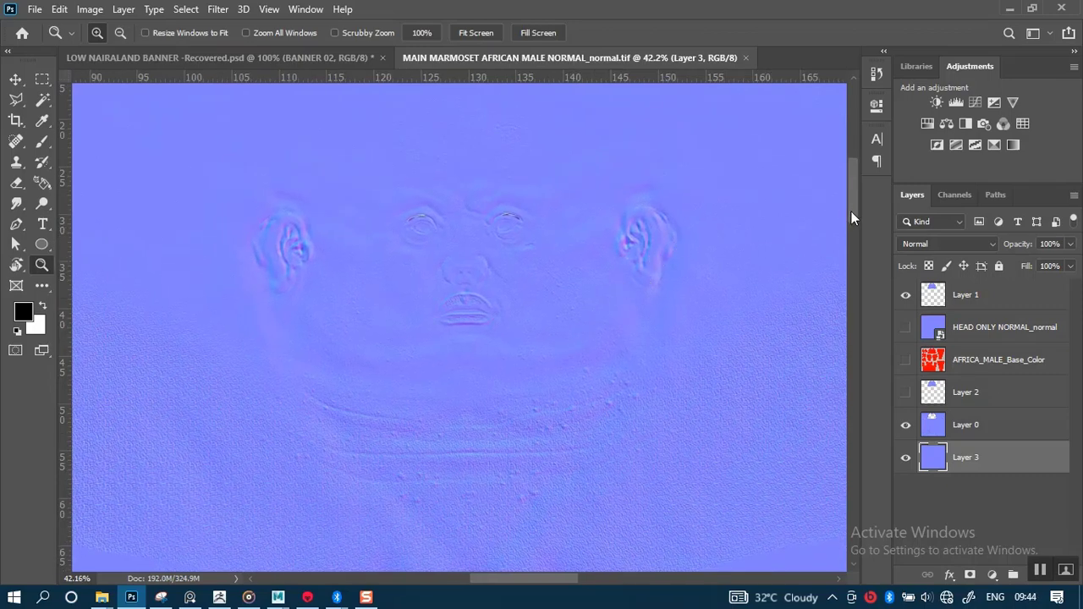
pyautogui.moveTo(851, 211)
pyautogui.mouseDown()
pyautogui.moveTo(855, 239)
pyautogui.moveTo(855, 226)
pyautogui.mouseUp()
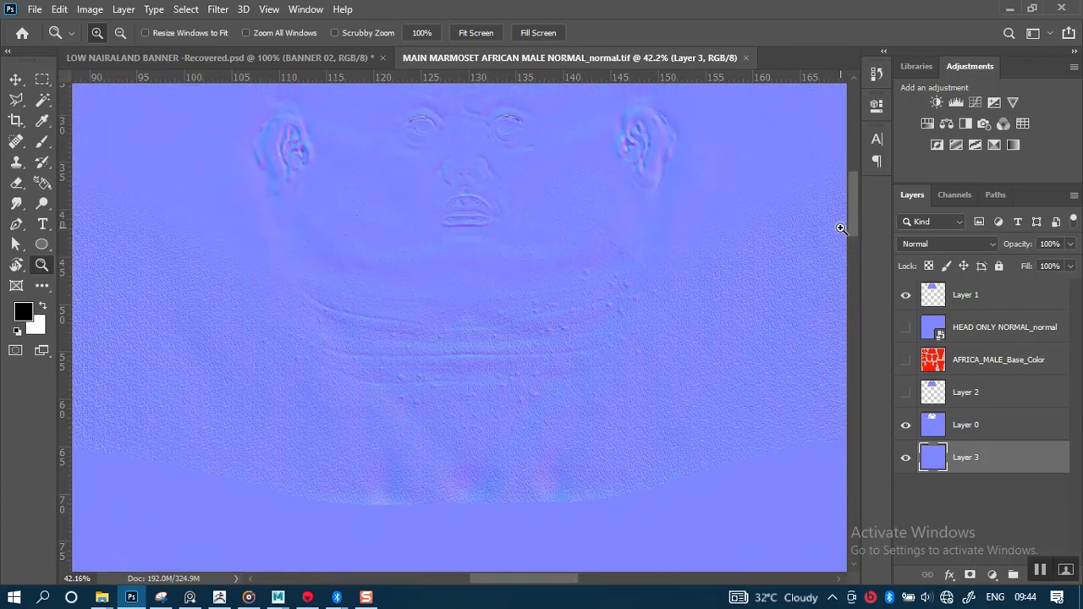
pyautogui.moveTo(856, 220)
pyautogui.mouseDown()
pyautogui.moveTo(854, 186)
pyautogui.moveTo(848, 208)
pyautogui.mouseUp()
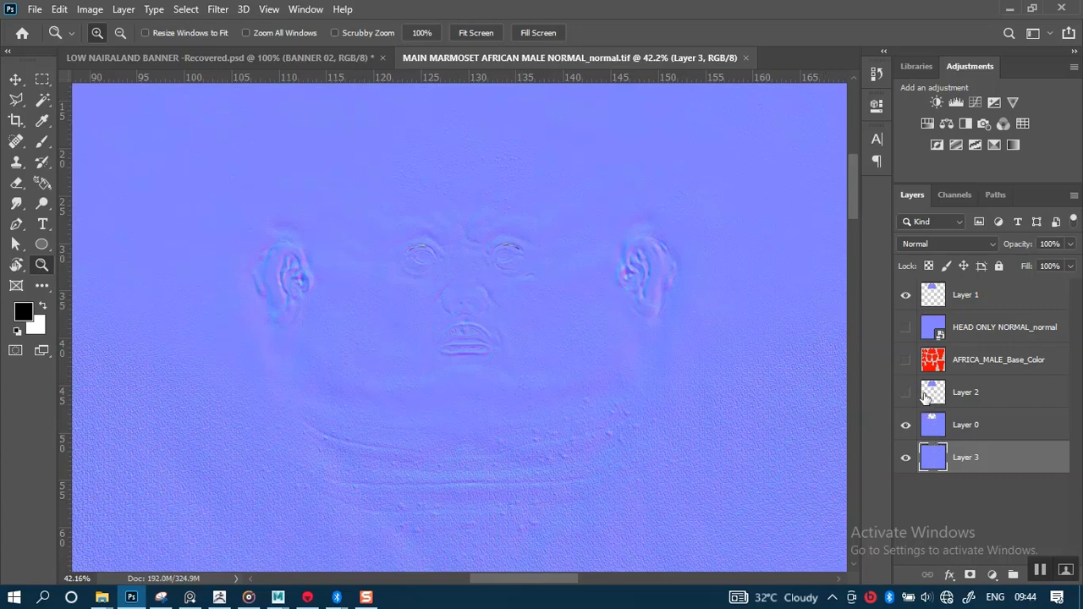
pyautogui.click(906, 425)
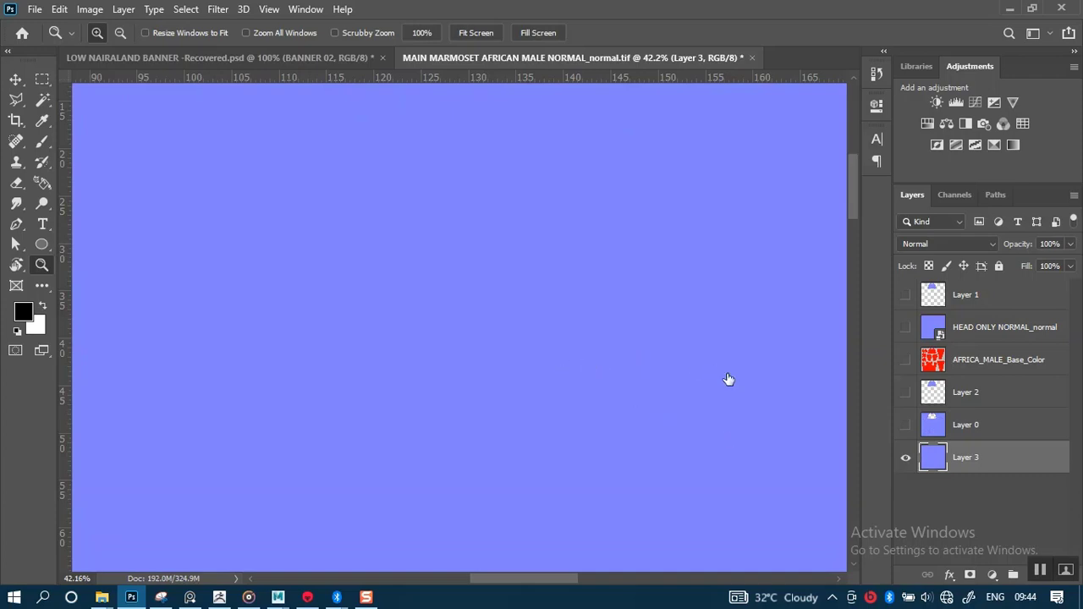
pyautogui.click(906, 393)
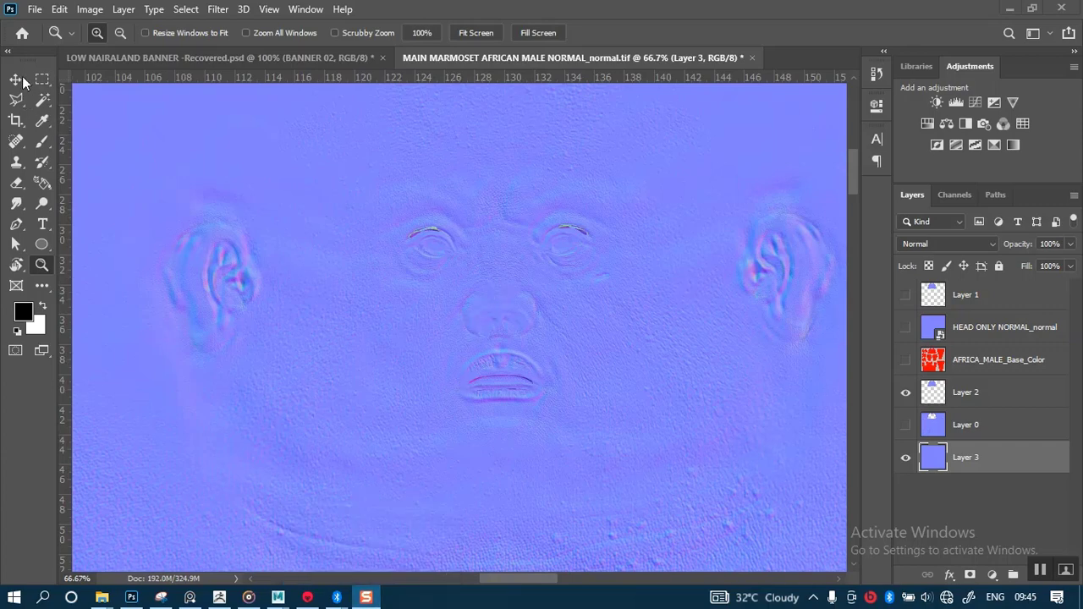
pyautogui.moveTo(534, 301); pyautogui.dragTo(489, 430)
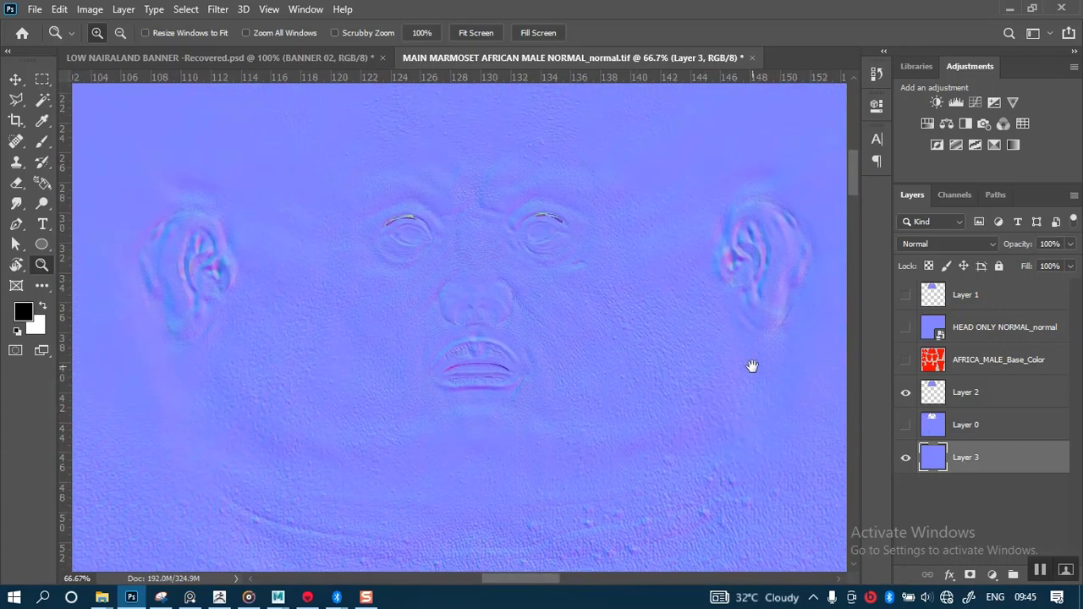
# Rename Layer 2 as OLD BROAD FACE NORMAL.
pyautogui.doubleClick(963, 394)
pyautogui.write('H')
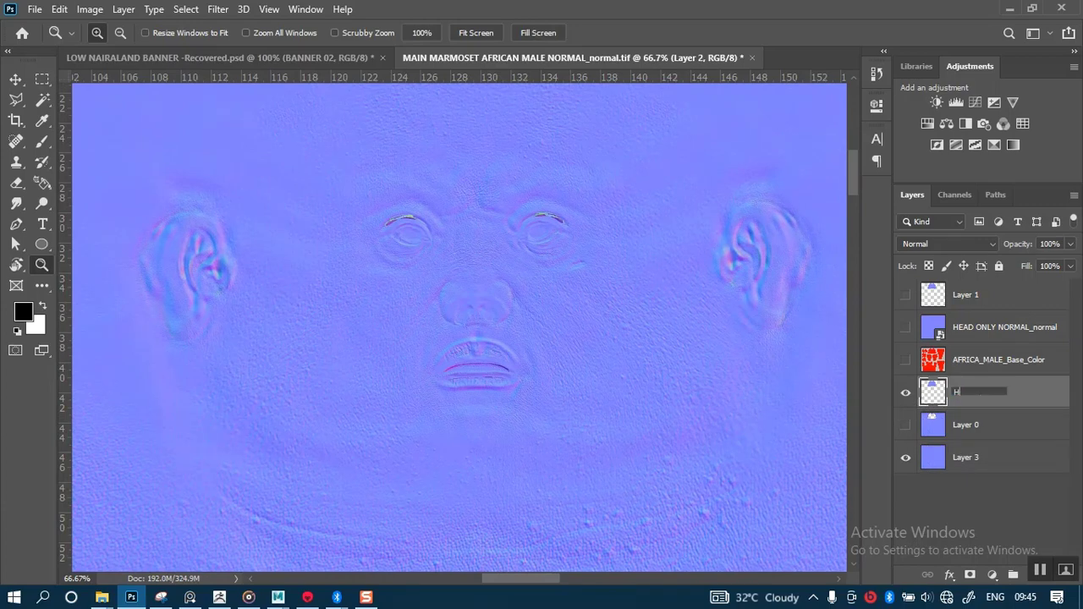
pyautogui.press('BackSpace')
pyautogui.write('OLD NO')
pyautogui.press('BackSpace')
pyautogui.press('BackSpace')
pyautogui.write('BROAD FACE')
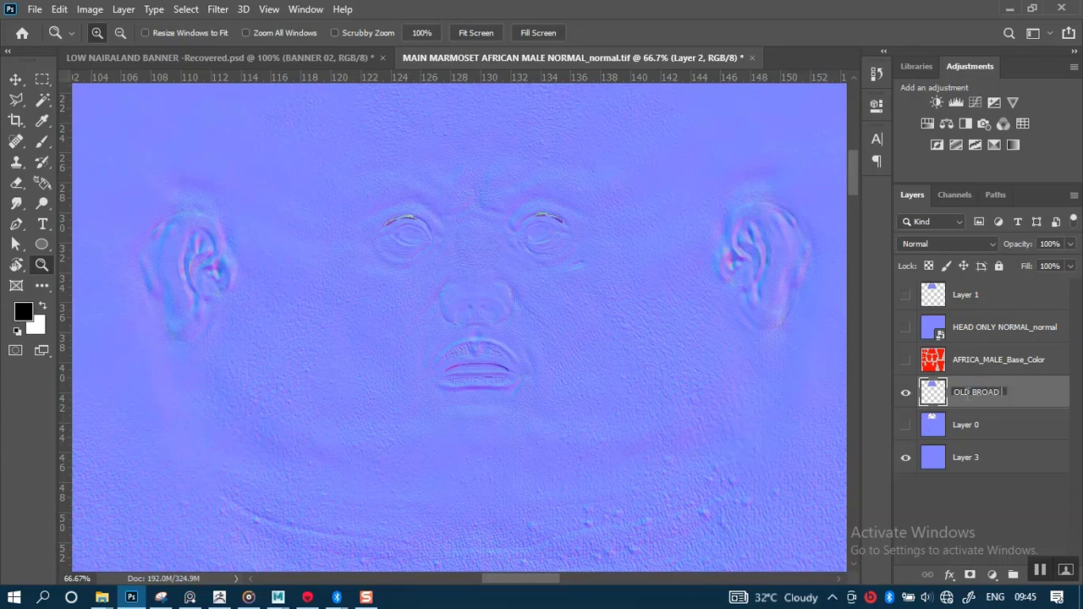
pyautogui.write(' NORMAL')
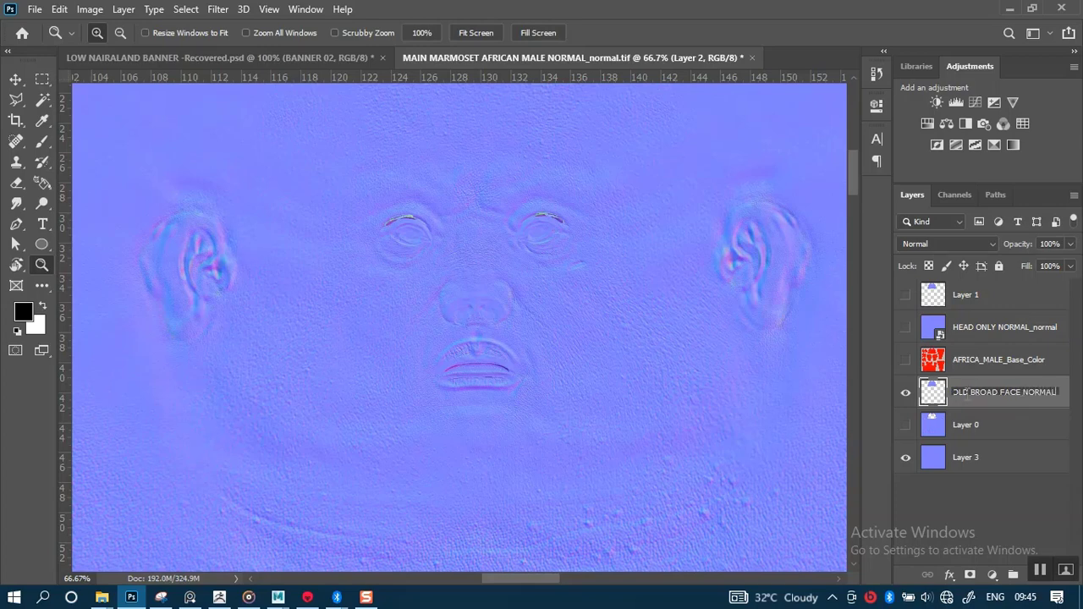
pyautogui.press('Return')
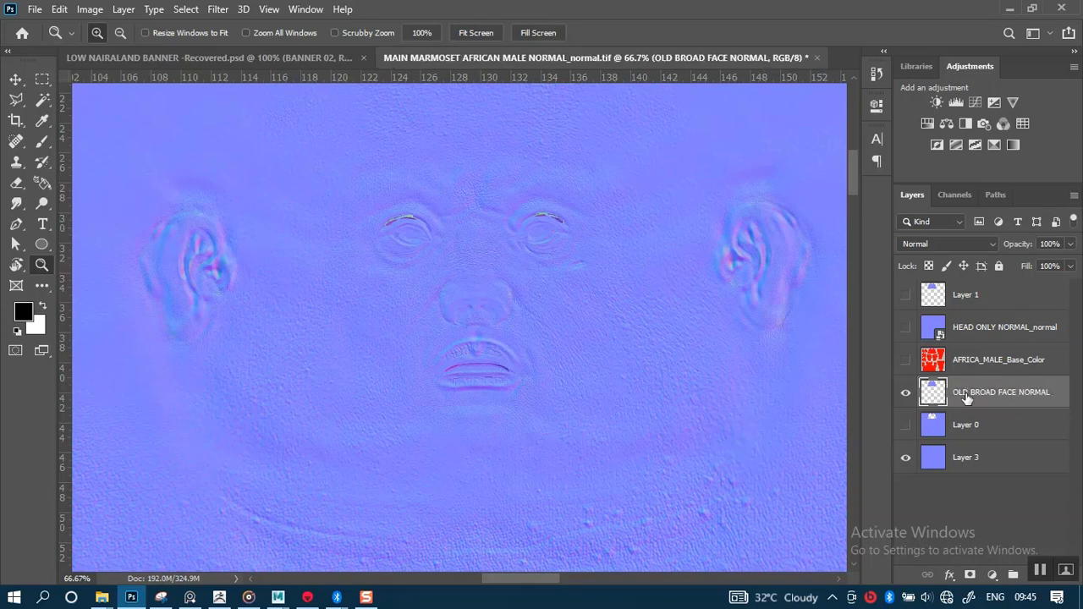
# Compare Layer 1 with OLD BROAD FACE NORMAL by alternating their visibility, leaving Layer 1 shown and the old face layer hidden.
pyautogui.click(966, 294)
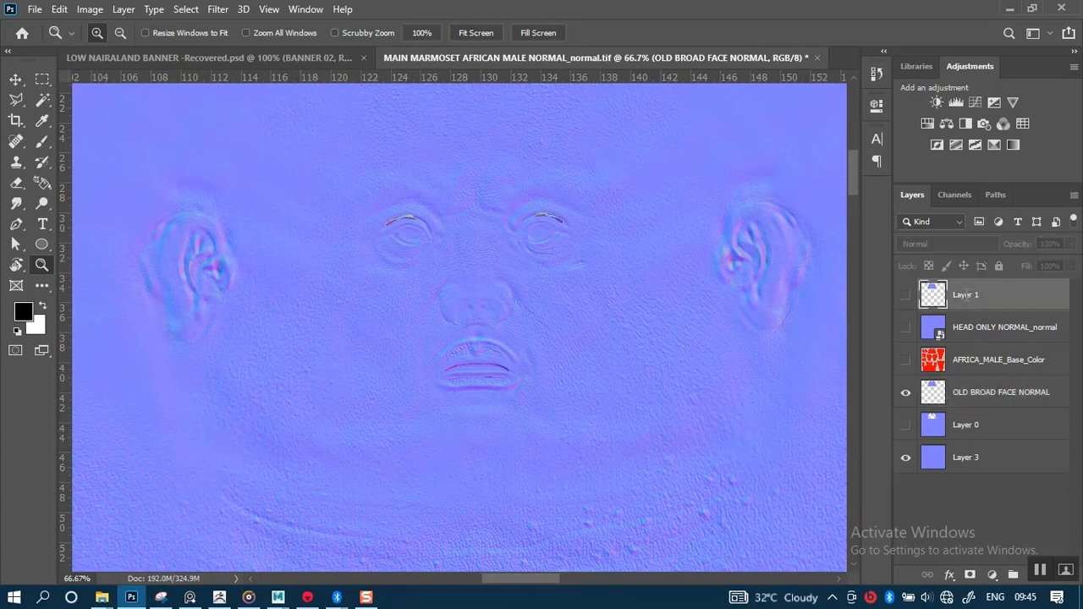
pyautogui.click(905, 392)
pyautogui.click(906, 294)
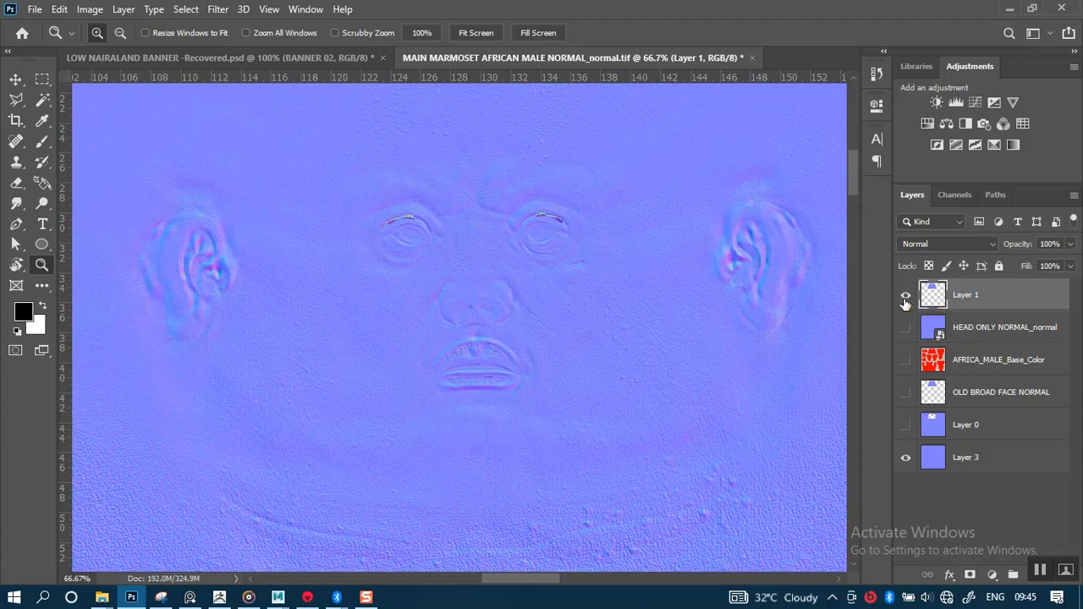
pyautogui.click(905, 298)
pyautogui.click(907, 392)
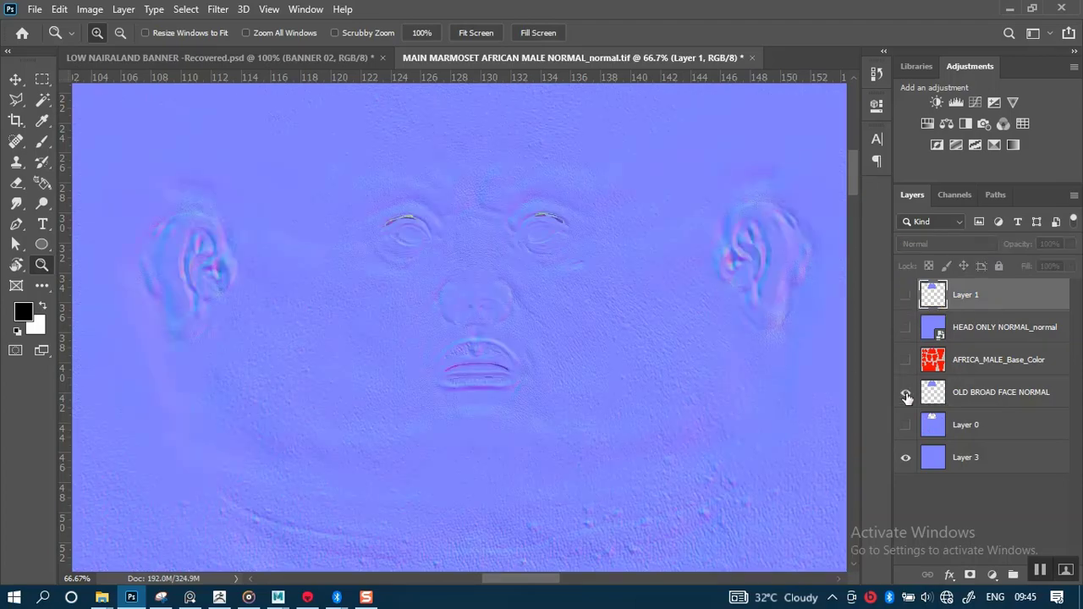
pyautogui.click(906, 394)
pyautogui.click(906, 296)
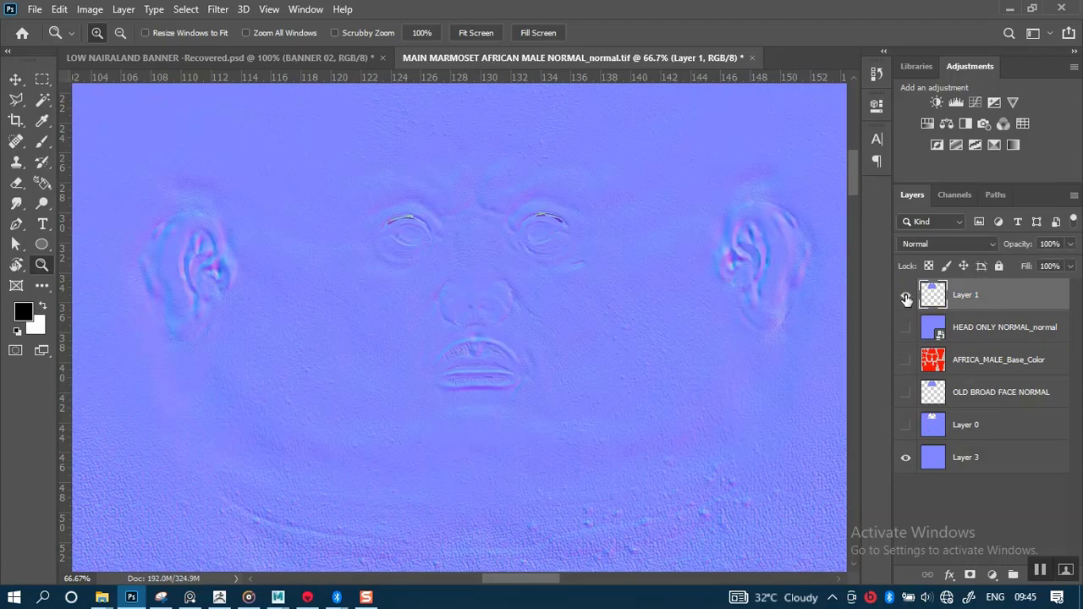
# Rename Layer 1 as NEW FACE NORMAL.
pyautogui.doubleClick(975, 298)
pyautogui.write('NEW')
pyautogui.write(' HEAD')
pyautogui.press('BackSpace')
pyautogui.press('BackSpace')
pyautogui.press('BackSpace')
pyautogui.press('BackSpace')
pyautogui.press('BackSpace')
pyautogui.write('FACE NORMAL')
pyautogui.press('Return')
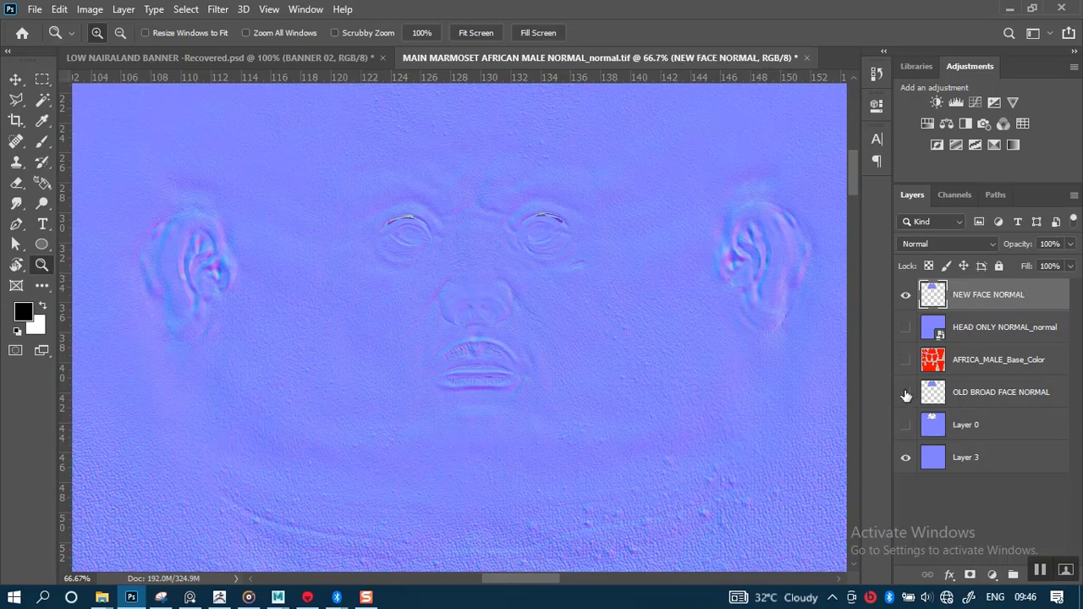
# Move OLD BROAD FACE NORMAL above NEW FACE NORMAL and toggle its visibility to compare the two, leaving it shown.
pyautogui.moveTo(973, 391); pyautogui.dragTo(966, 296)
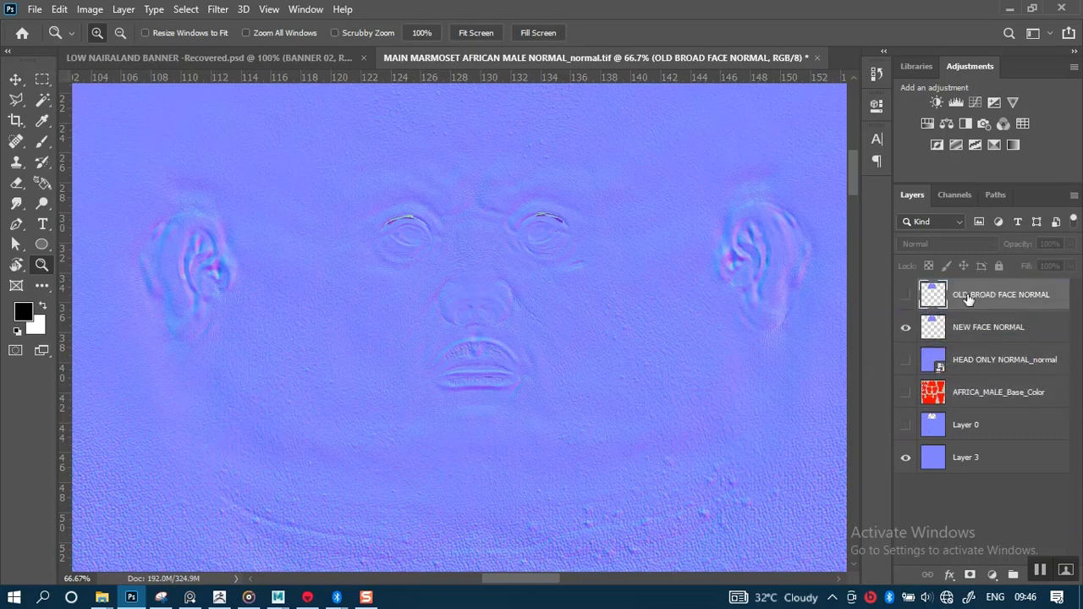
pyautogui.click(905, 298)
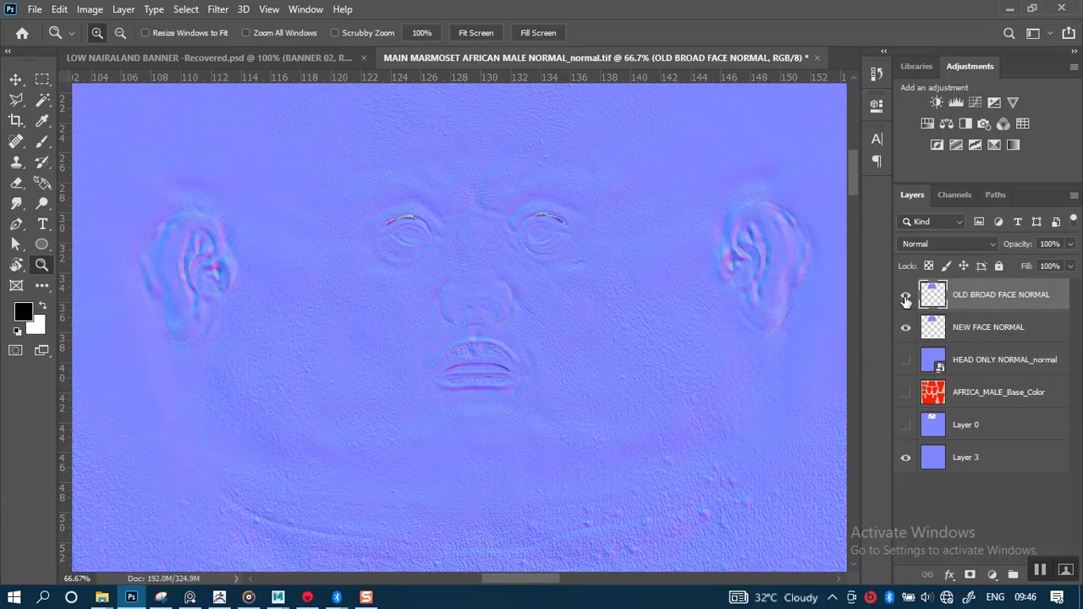
pyautogui.click(906, 298)
pyautogui.click(906, 298)
pyautogui.click(906, 299)
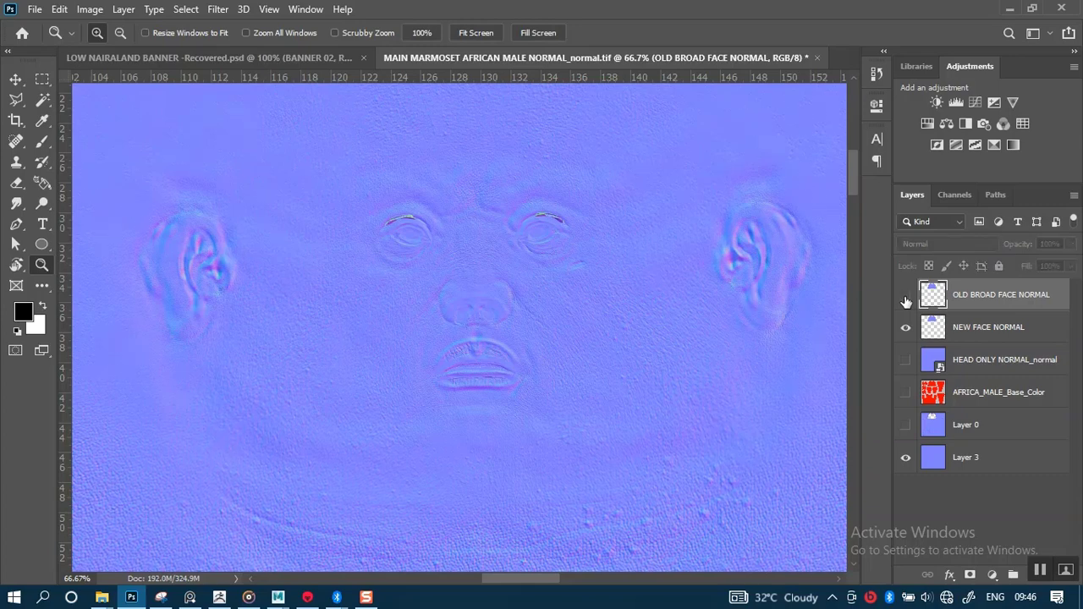
pyautogui.click(905, 299)
pyautogui.click(906, 299)
pyautogui.click(905, 299)
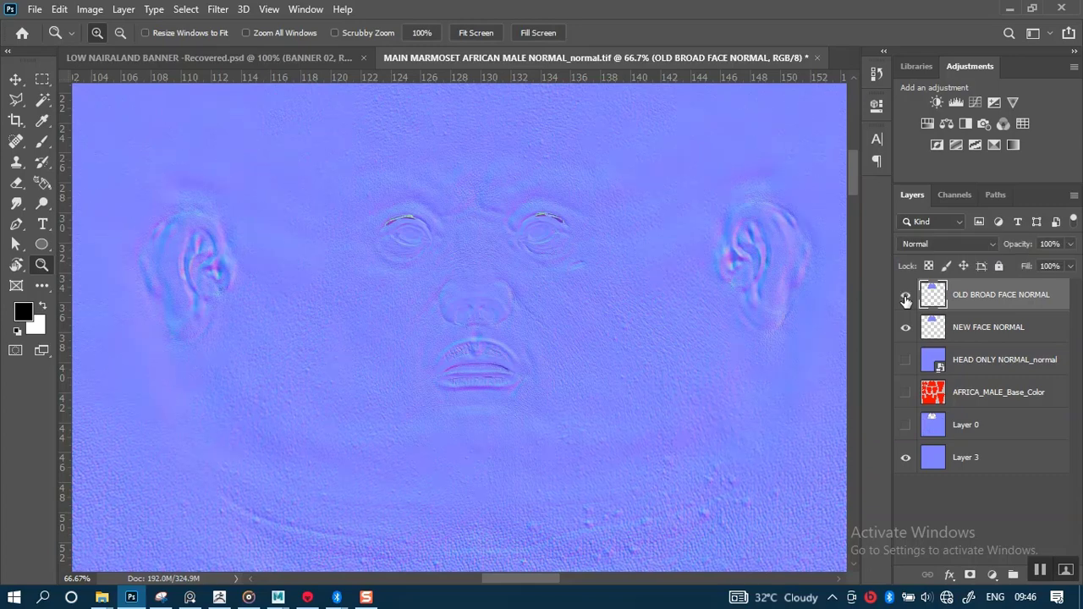
# Try lower opacities such as 27% on the OLD BROAD FACE NORMAL layer and return it to 100%.
pyautogui.click(1070, 265)
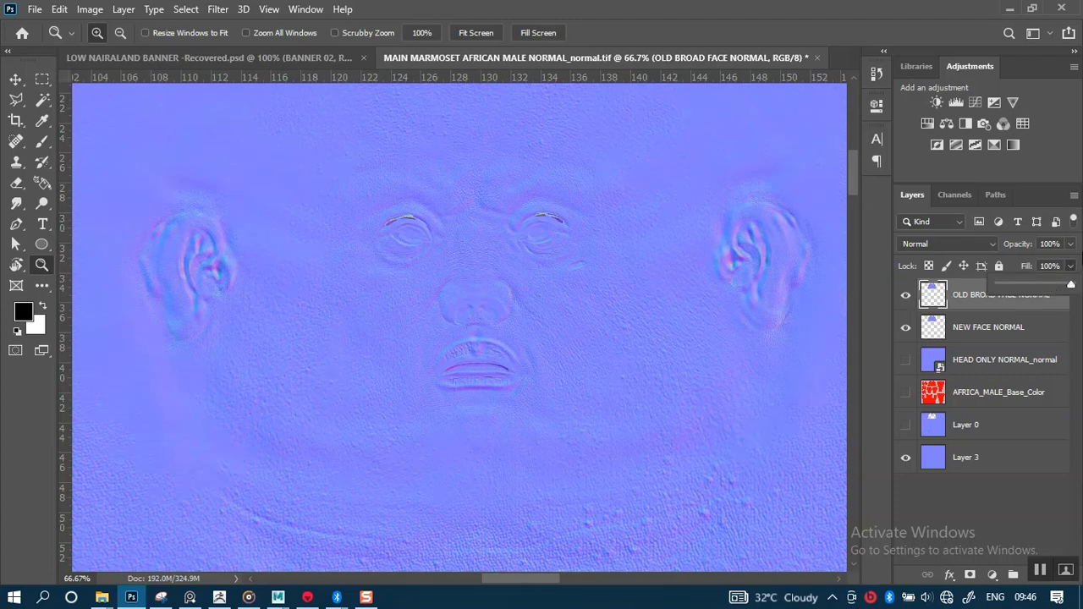
pyautogui.click(1071, 244)
pyautogui.moveTo(1042, 260); pyautogui.dragTo(1018, 263)
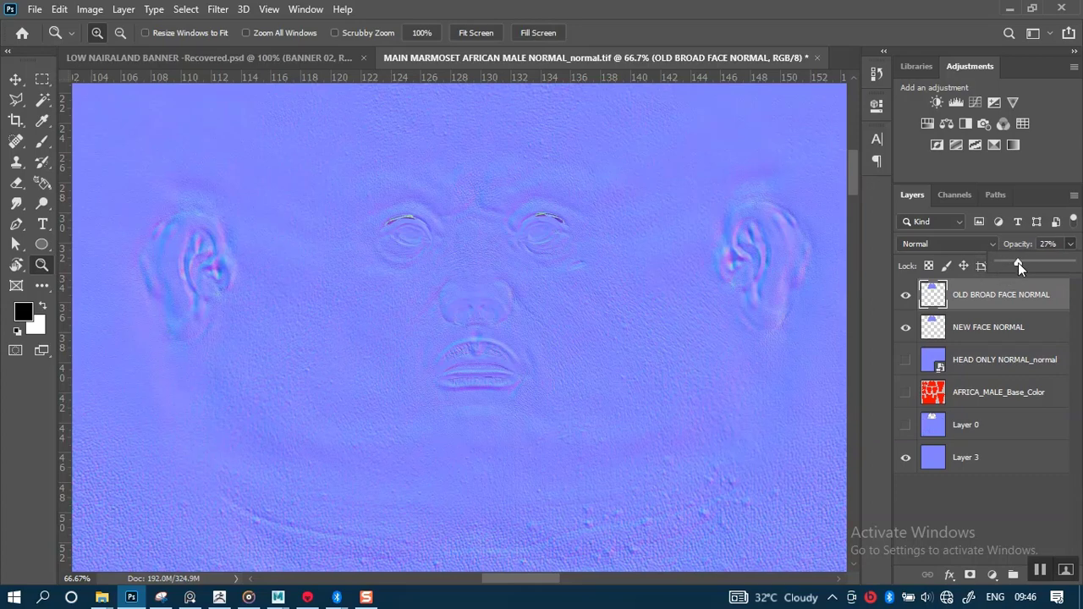
pyautogui.moveTo(1018, 263); pyautogui.dragTo(991, 266)
pyautogui.click(1070, 244)
pyautogui.moveTo(1047, 264); pyautogui.dragTo(1069, 301)
pyautogui.click(1073, 314)
# Set the blend mode of the OLD BROAD FACE NORMAL layer to Overlay.
pyautogui.click(976, 244)
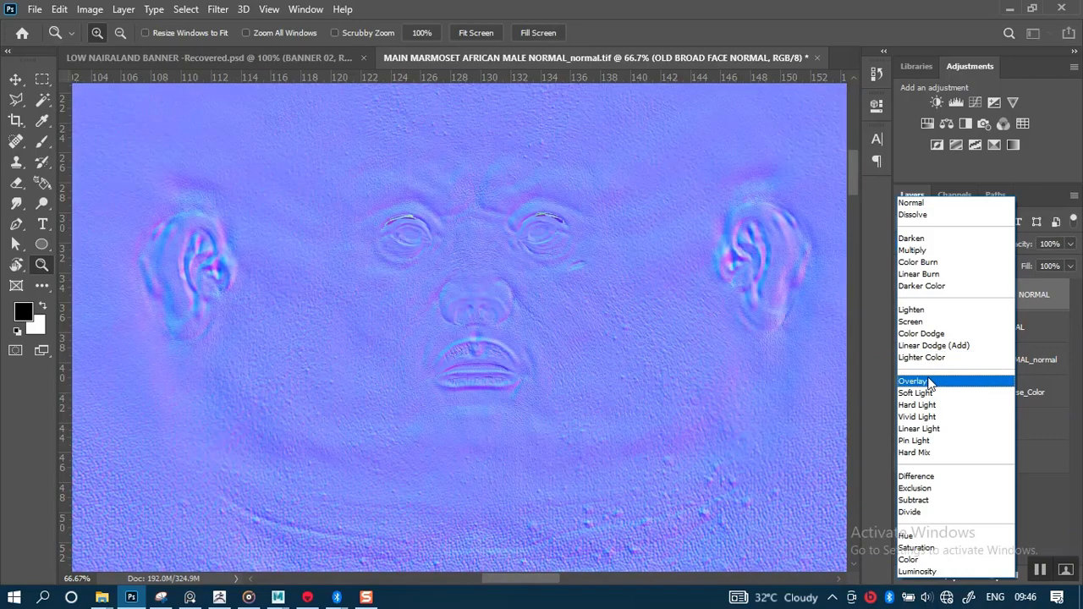
pyautogui.click(916, 381)
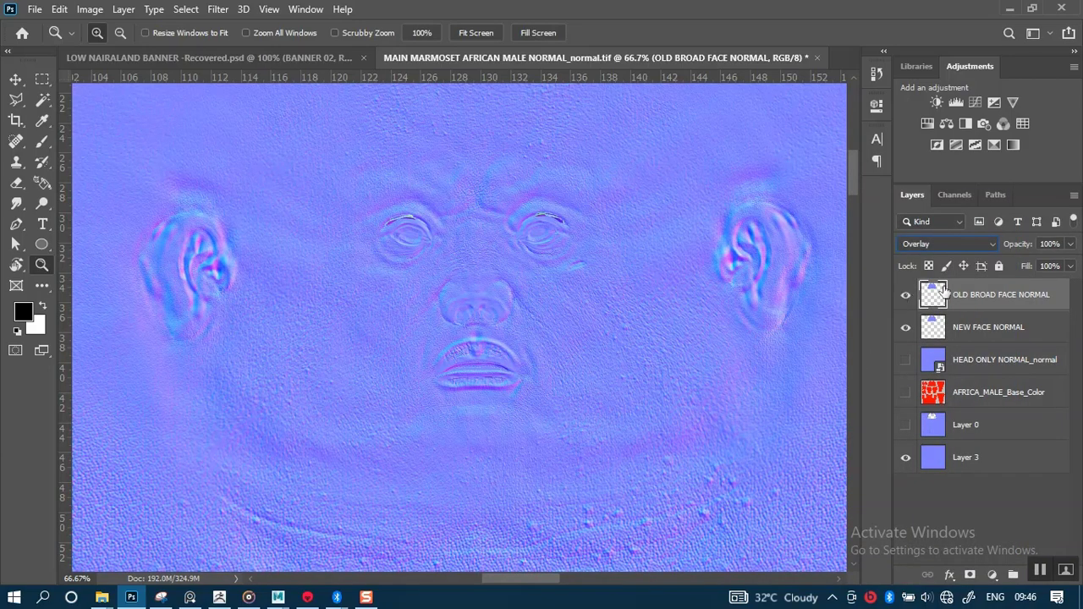
# Set the opacity of the OLD BROAD FACE NORMAL layer to 30% and save the normal map file.
pyautogui.click(1070, 246)
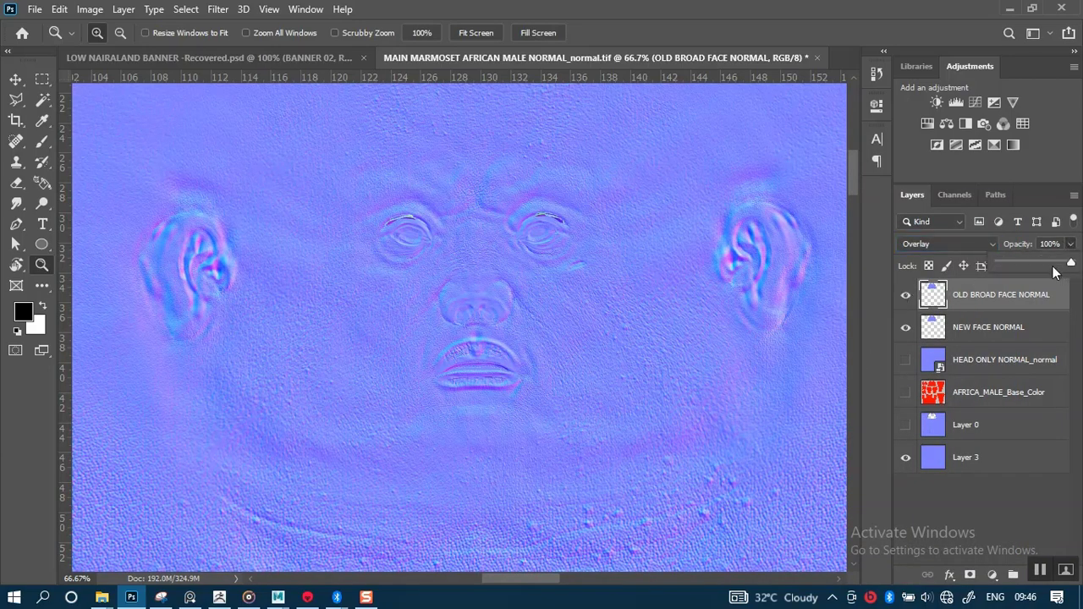
pyautogui.moveTo(1037, 260); pyautogui.dragTo(1064, 263)
pyautogui.moveTo(1031, 265); pyautogui.dragTo(995, 264)
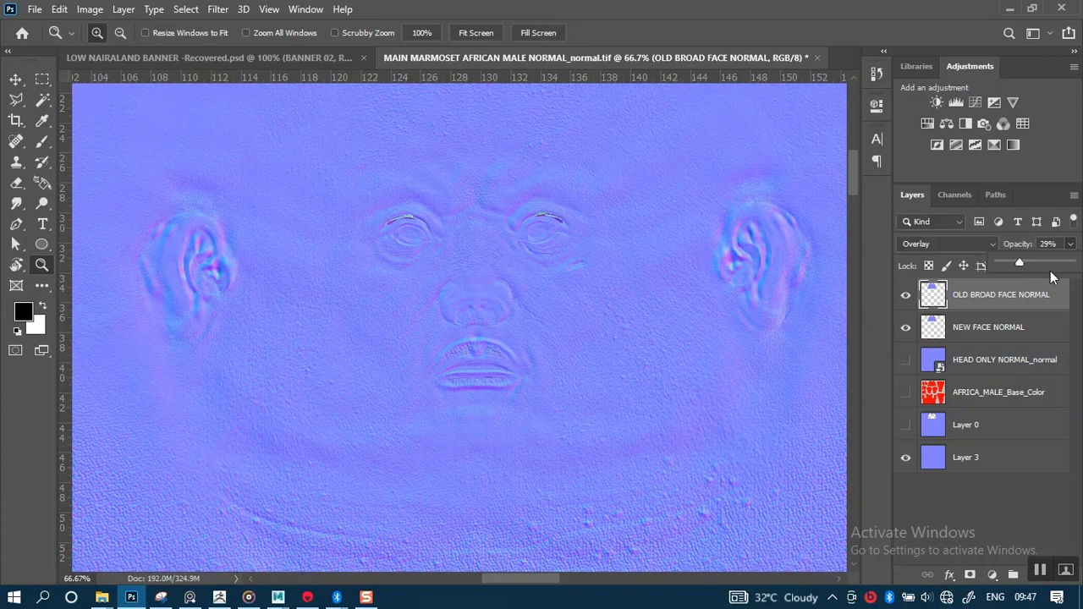
pyautogui.click(1042, 244)
pyautogui.write('30')
pyautogui.press('Return')
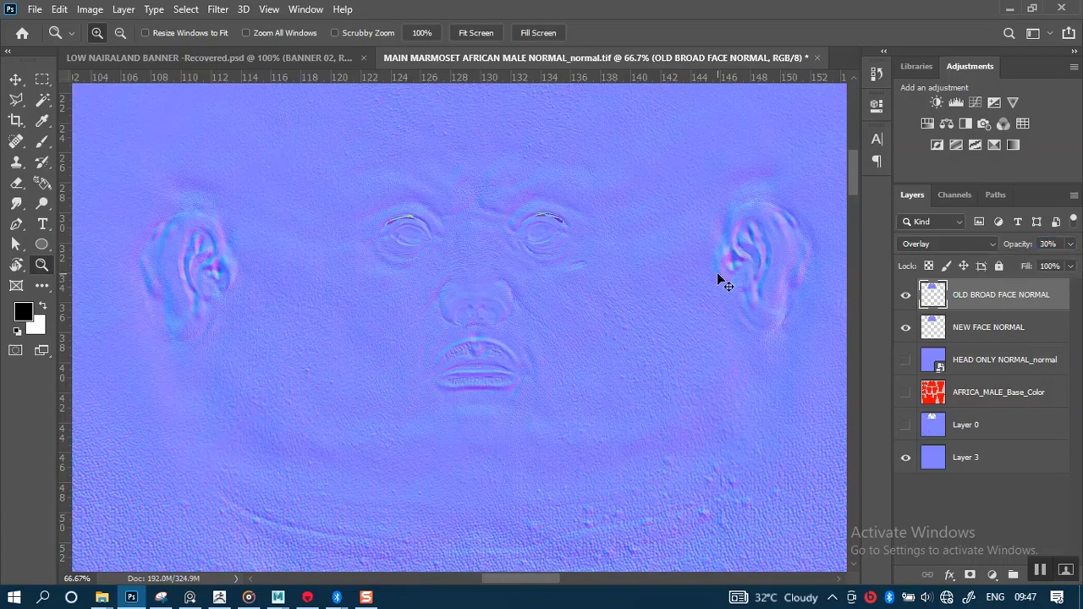
pyautogui.hotkey('ctrl', 's')
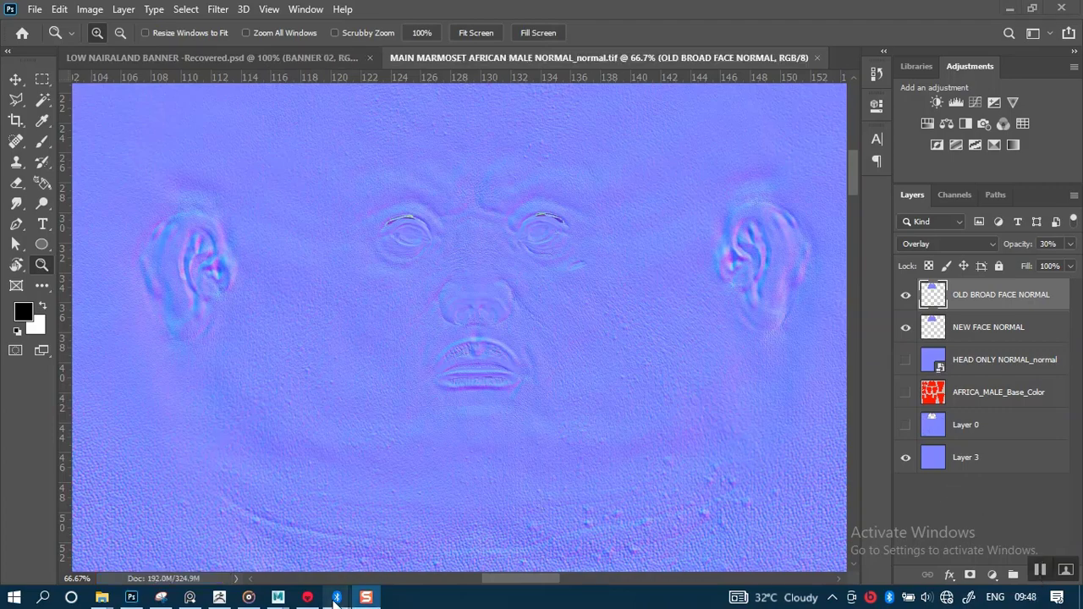
# Switch to Marmoset Toolbag and load the MAIN MARMOSET AFRICAN MALE NORMAL image as the AFRICA_MALE material's normal map.
pyautogui.click(355, 500)
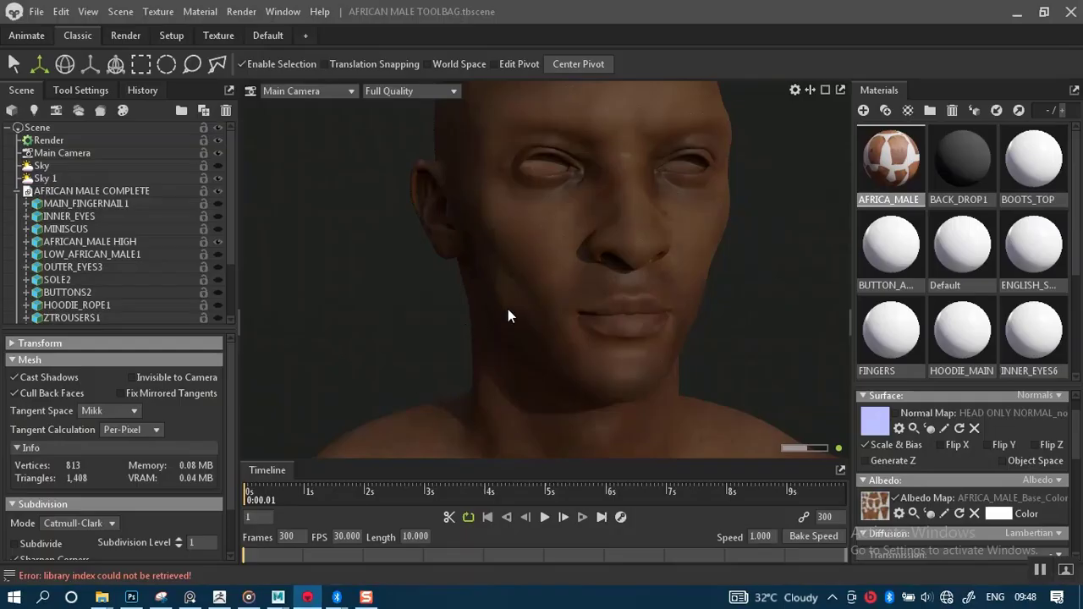
pyautogui.scroll(-2, 505, 317)
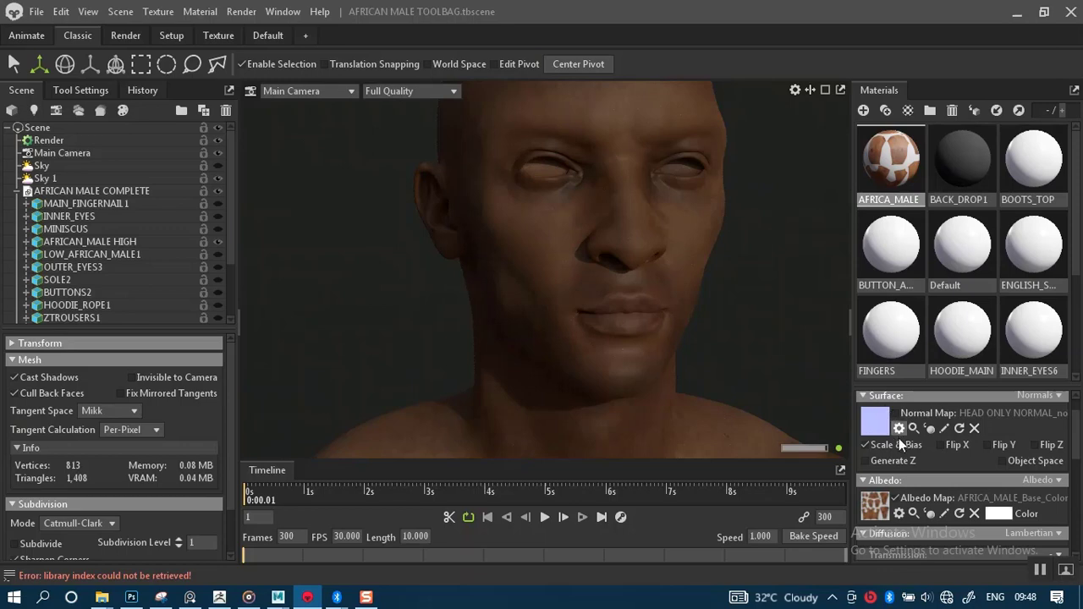
pyautogui.click(878, 426)
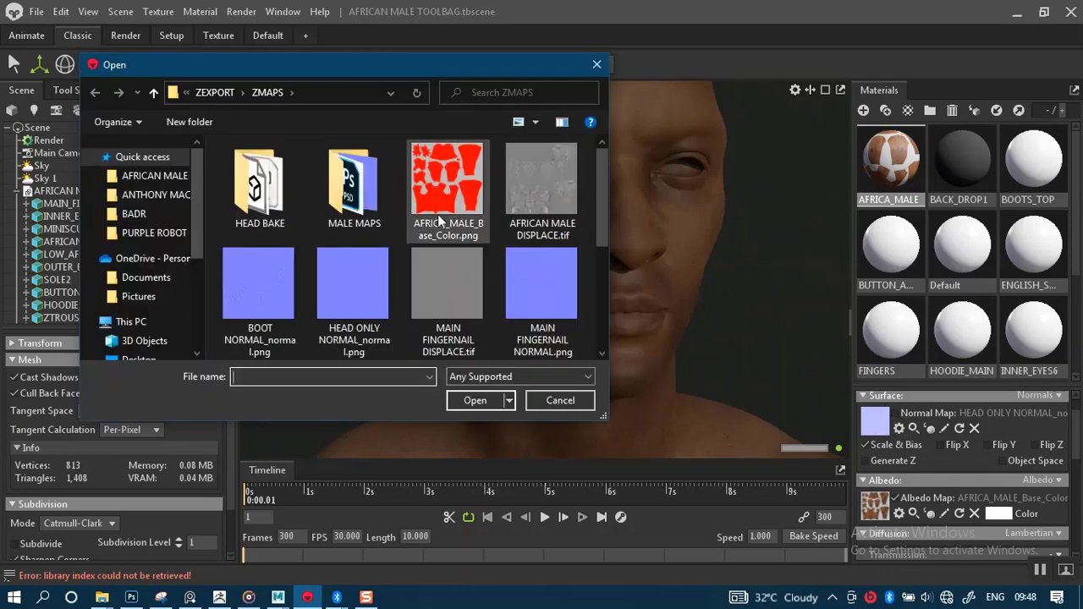
pyautogui.moveTo(605, 224); pyautogui.dragTo(602, 308)
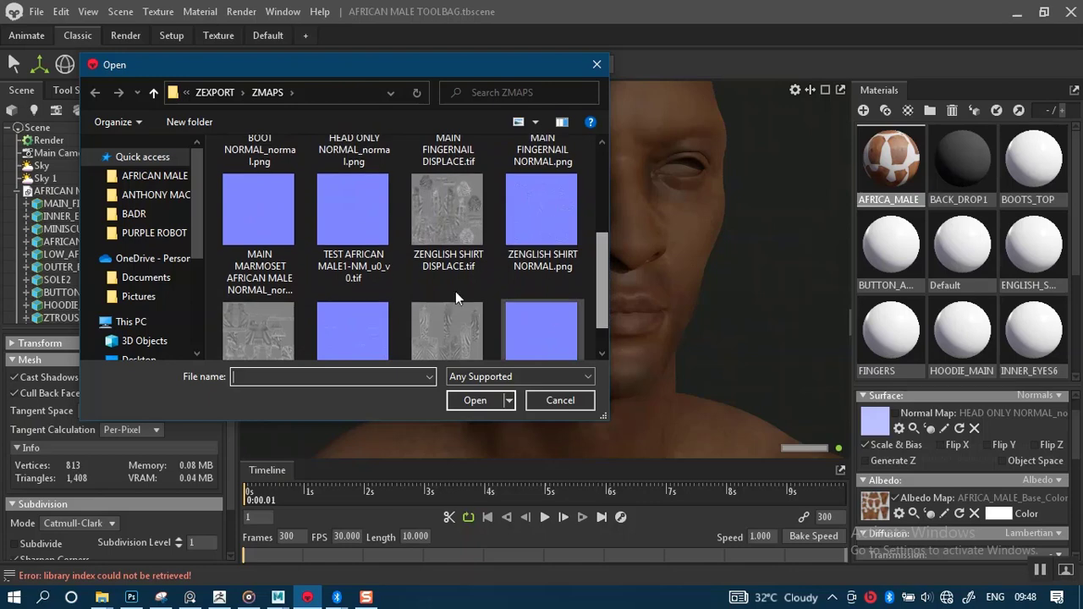
pyautogui.click(258, 234)
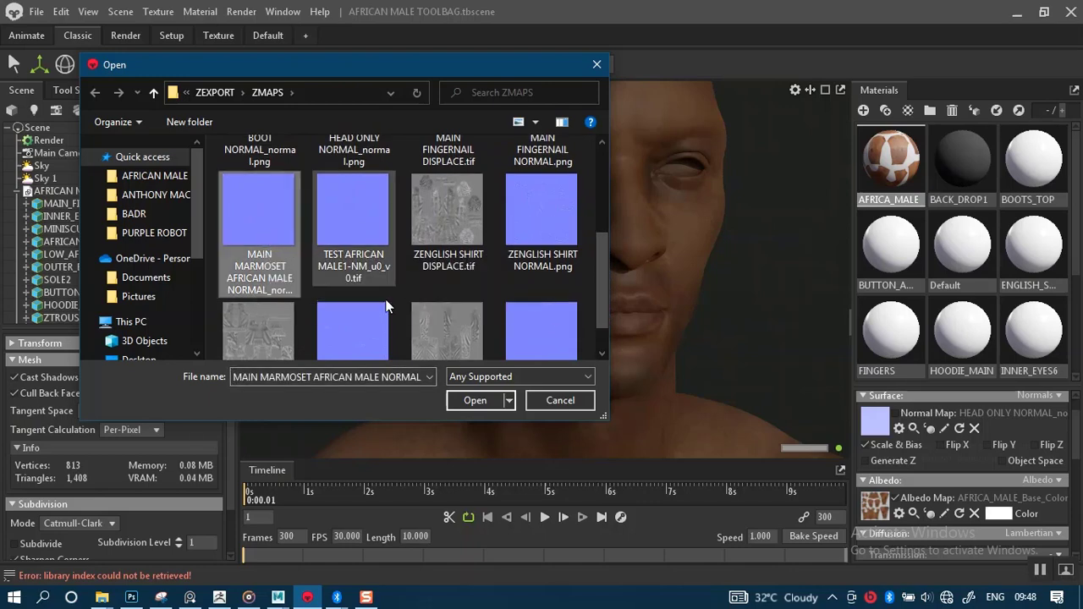
pyautogui.click(478, 402)
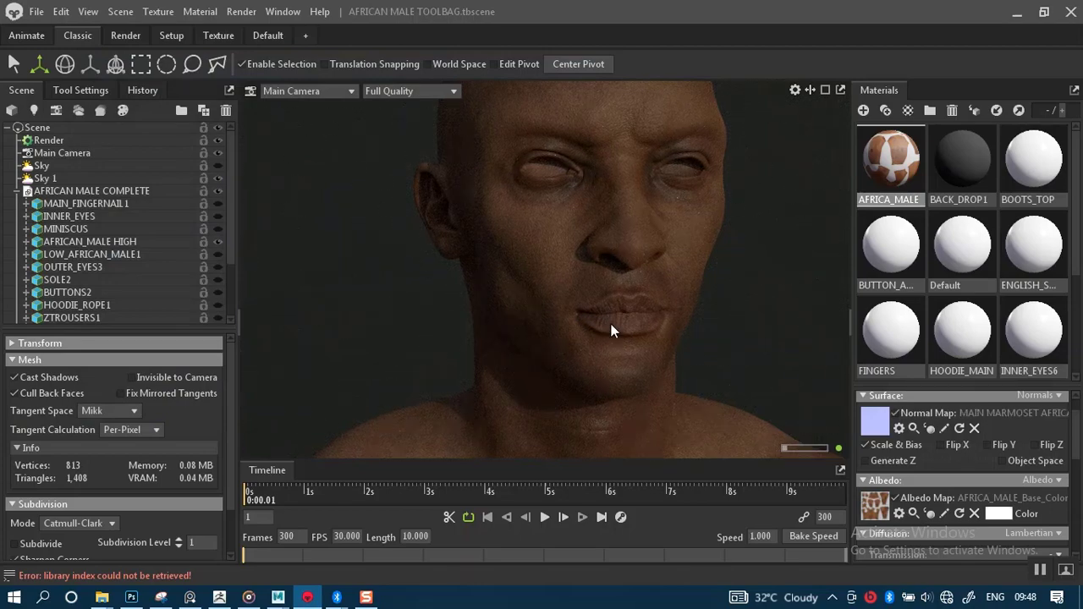
# Examine the skin detail on the character's neck, shoulders and chest with the loaded normal map.
pyautogui.moveTo(608, 350); pyautogui.dragTo(605, 298, button='middle')
pyautogui.keyDown('alt'); pyautogui.moveTo(560, 345); pyautogui.dragTo(563, 373, button='right'); pyautogui.keyUp('alt')
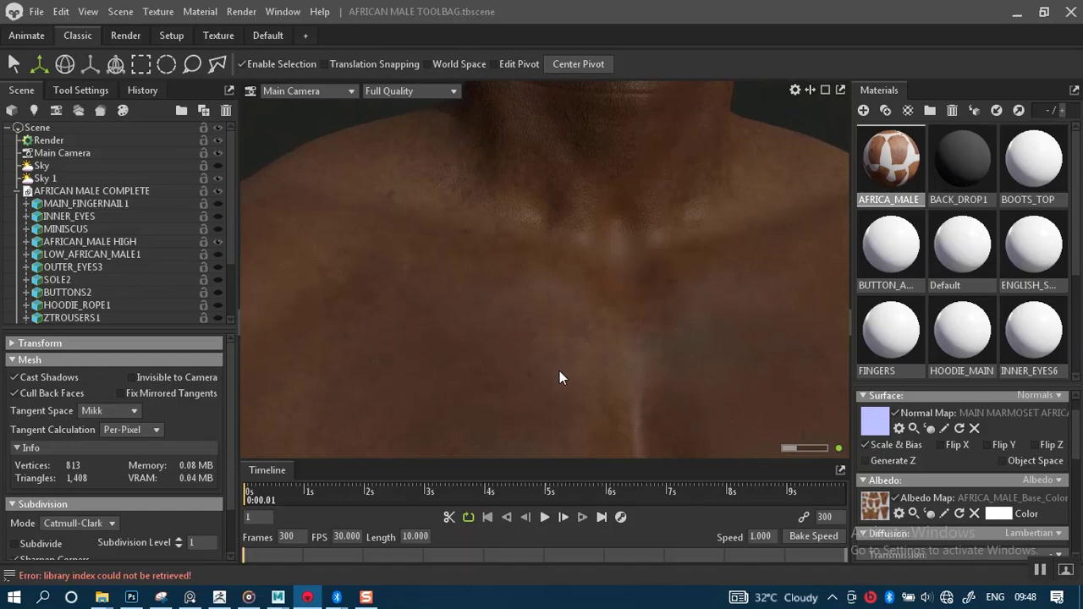
pyautogui.moveTo(551, 388); pyautogui.dragTo(579, 356, button='middle')
pyautogui.scroll(1, 578, 362)
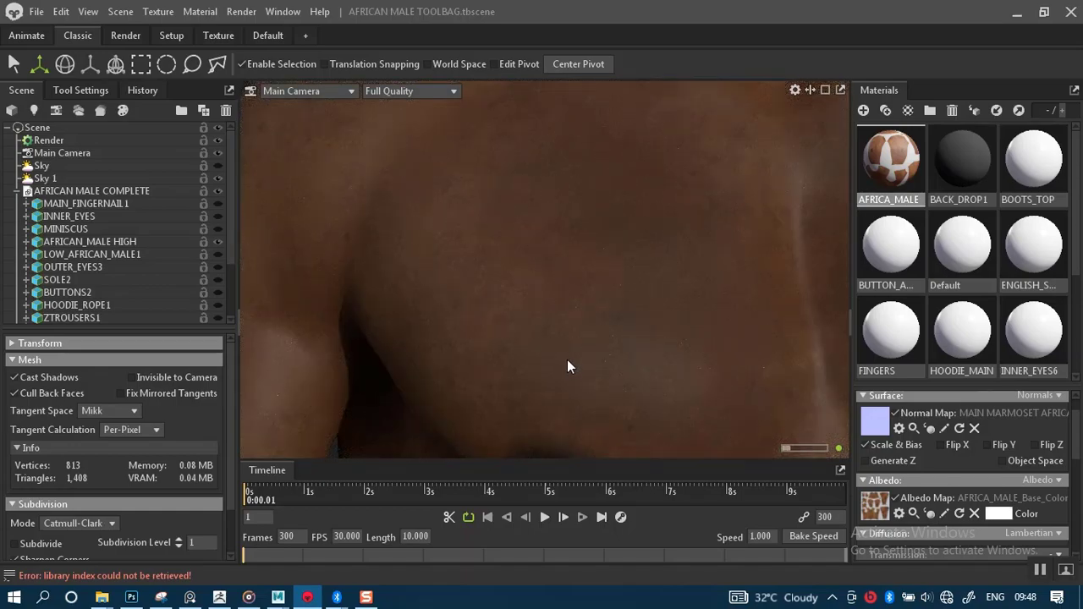
pyautogui.scroll(-4, 568, 363)
pyautogui.scroll(3, 565, 334)
pyautogui.scroll(-4, 551, 347)
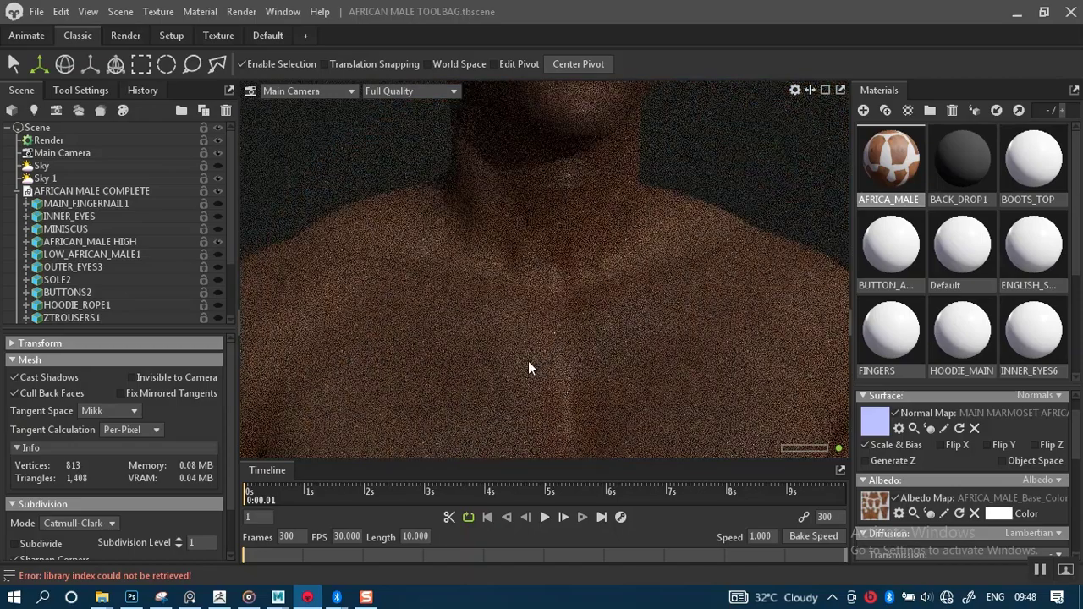
pyautogui.scroll(2, 547, 343)
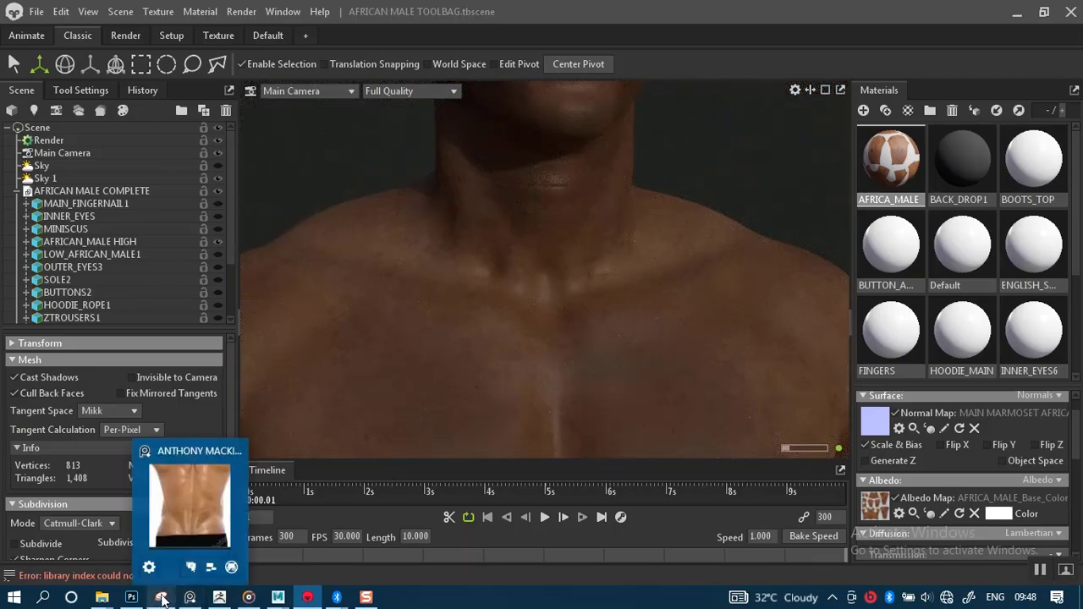
# Switch to Photoshop, show Layer 0 in the normal map to include the body detail, and save the file.
pyautogui.click(135, 598)
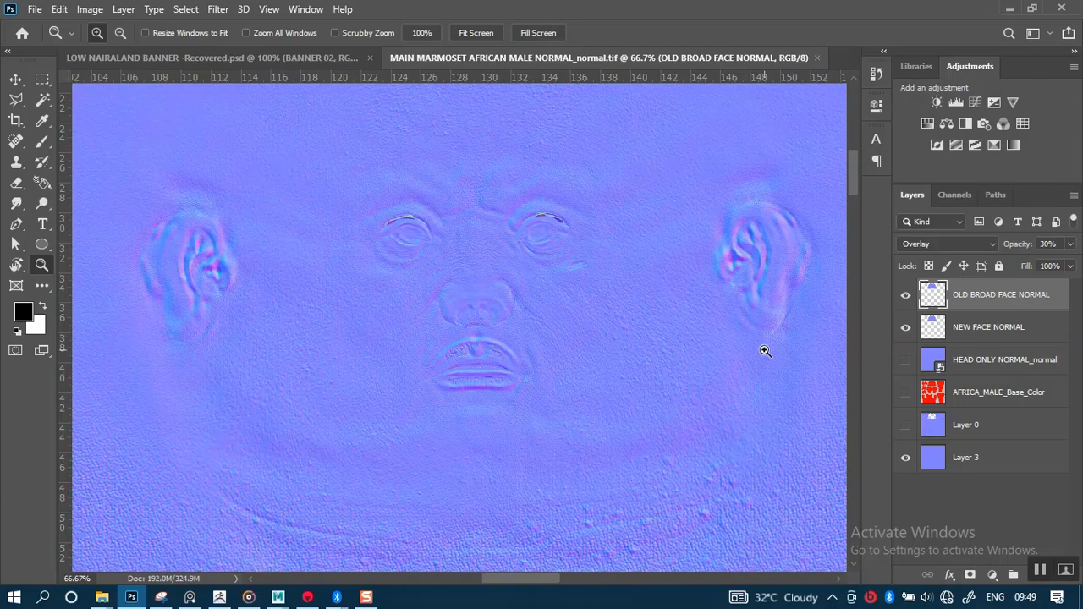
pyautogui.hotkey('ctrl', '-')
pyautogui.scroll(-5, 771, 396)
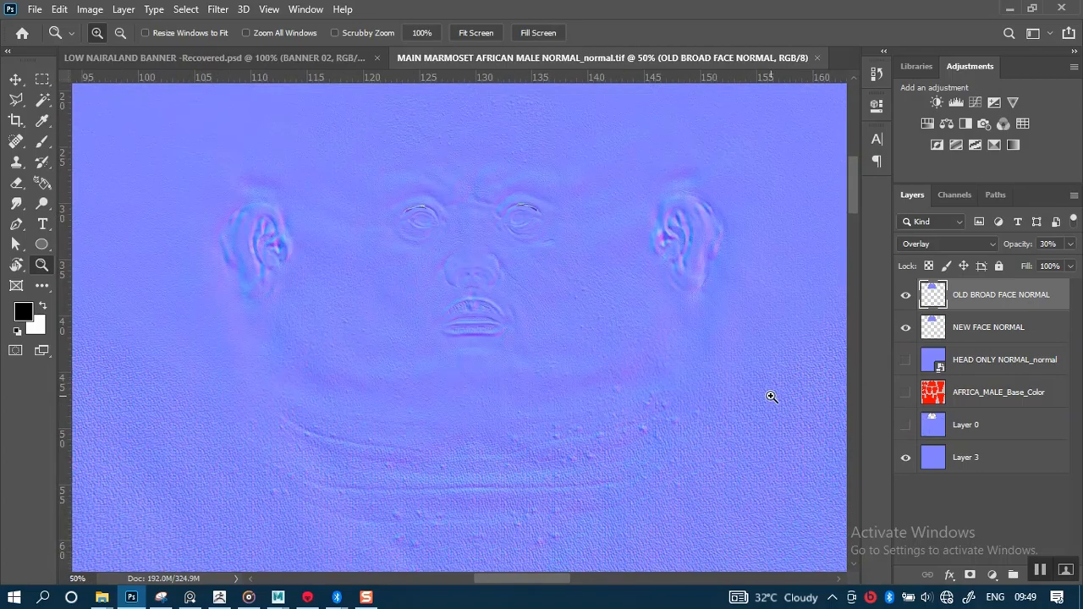
pyautogui.click(906, 425)
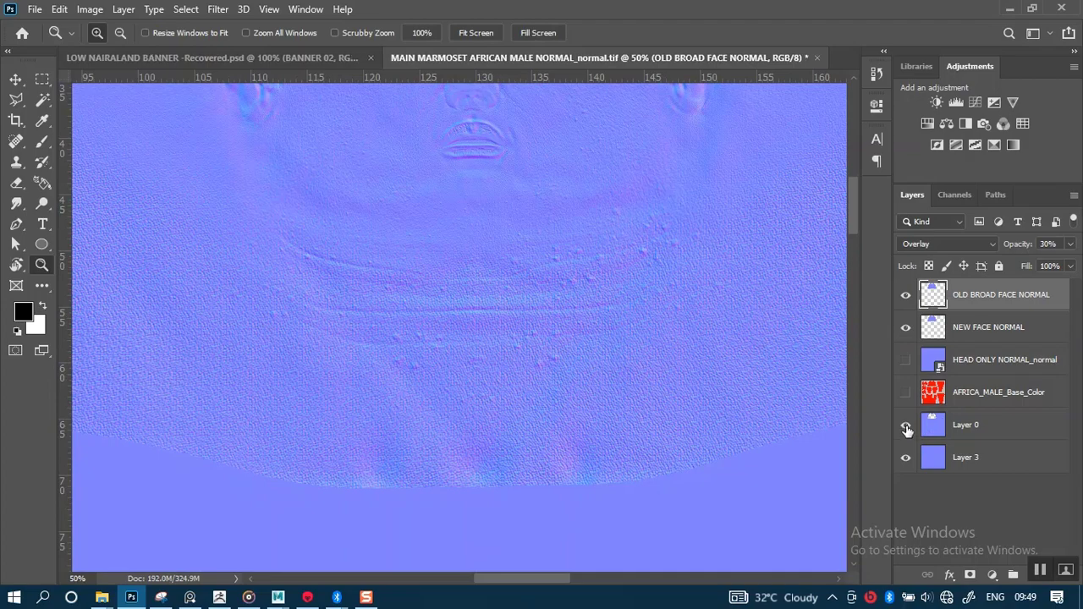
pyautogui.scroll(-1, 695, 478)
pyautogui.scroll(-3, 695, 478)
pyautogui.moveTo(855, 215); pyautogui.dragTo(850, 281)
pyautogui.hotkey('ctrl', 's')
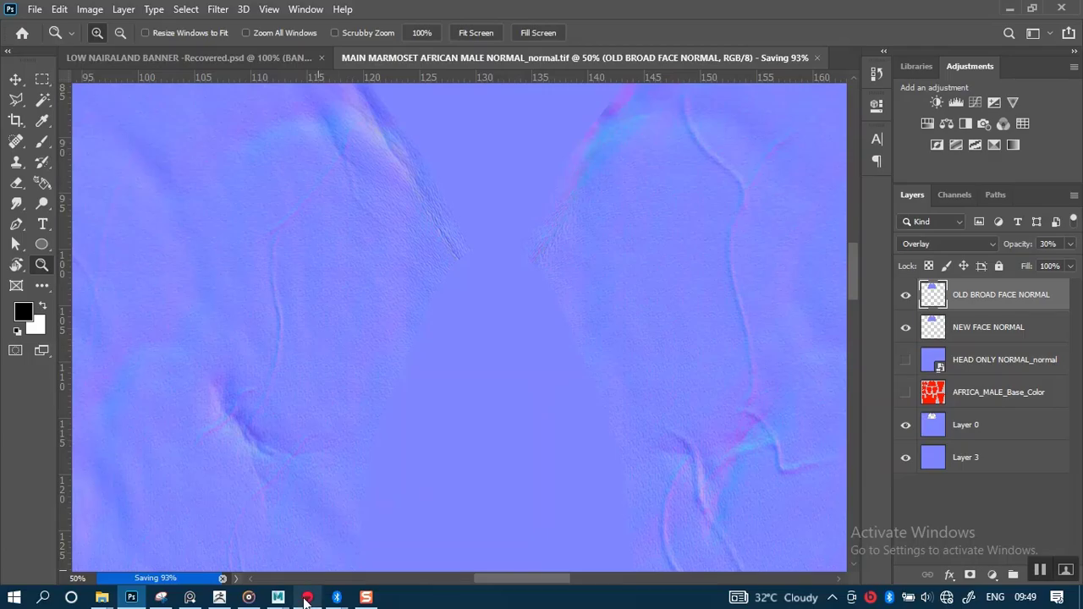
# Return to Marmoset Toolbag and examine the updated normal detail on the character's chest and face.
pyautogui.moveTo(306, 600)
pyautogui.click(312, 569)
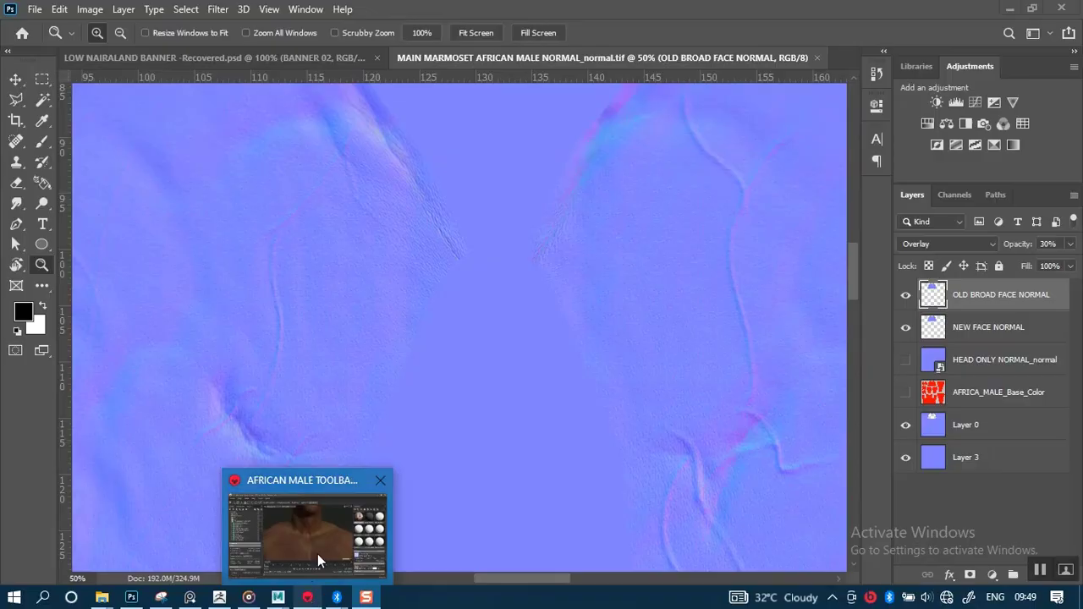
pyautogui.click(307, 597)
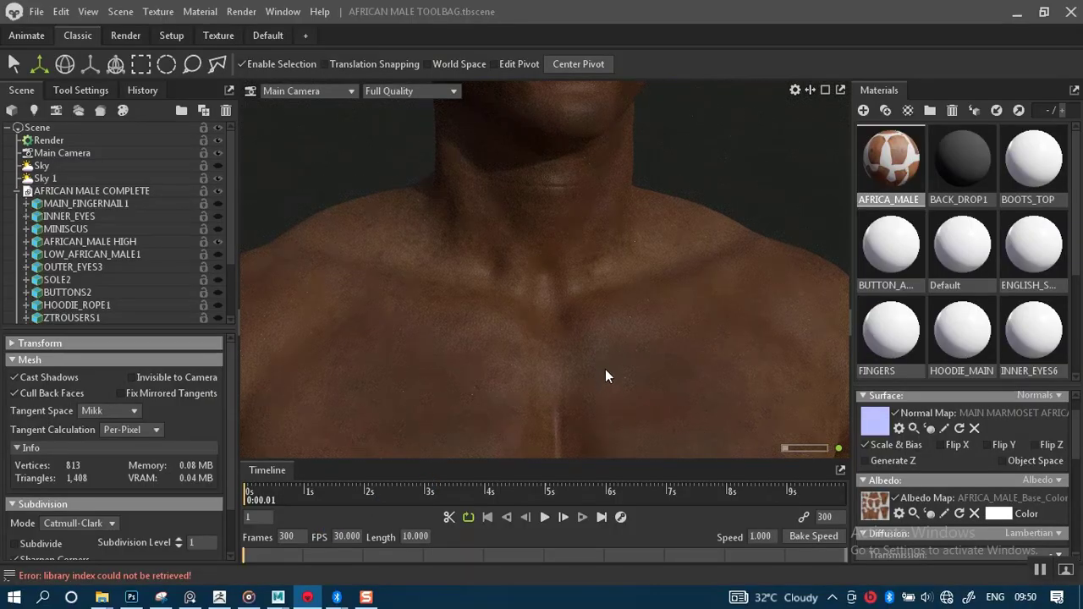
pyautogui.moveTo(566, 389); pyautogui.dragTo(631, 318, button='middle')
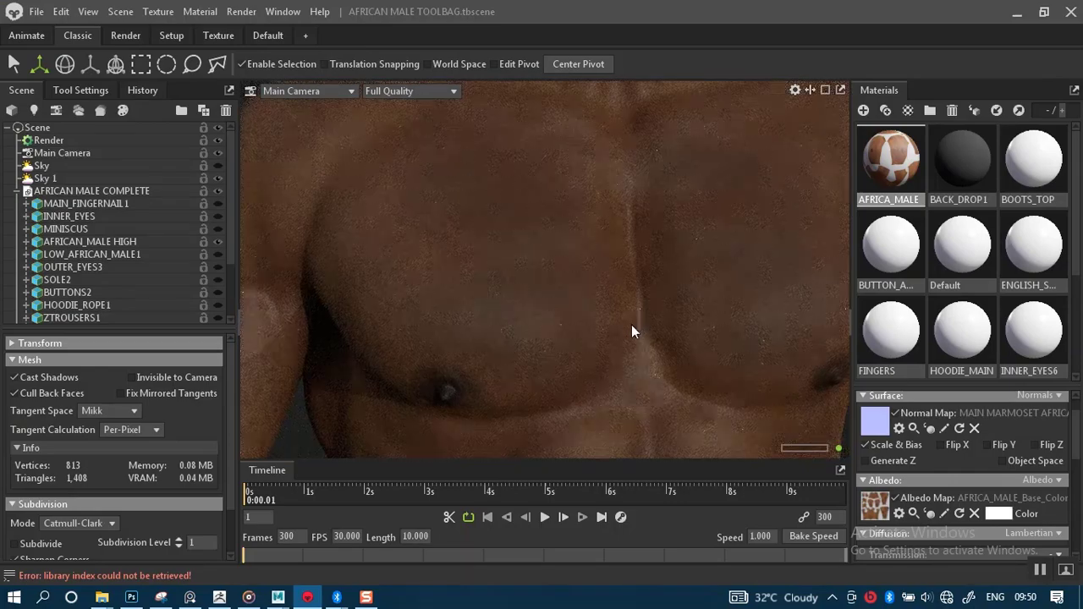
pyautogui.scroll(2, 636, 336)
pyautogui.keyDown('alt'); pyautogui.moveTo(637, 338); pyautogui.dragTo(645, 355, button='right'); pyautogui.keyUp('alt')
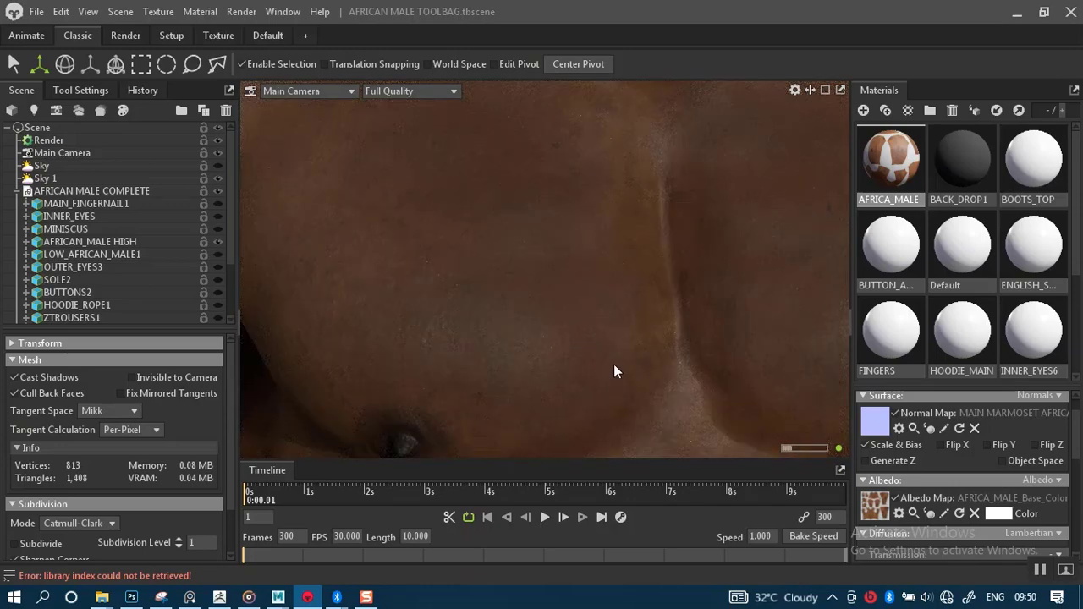
pyautogui.scroll(-4, 615, 372)
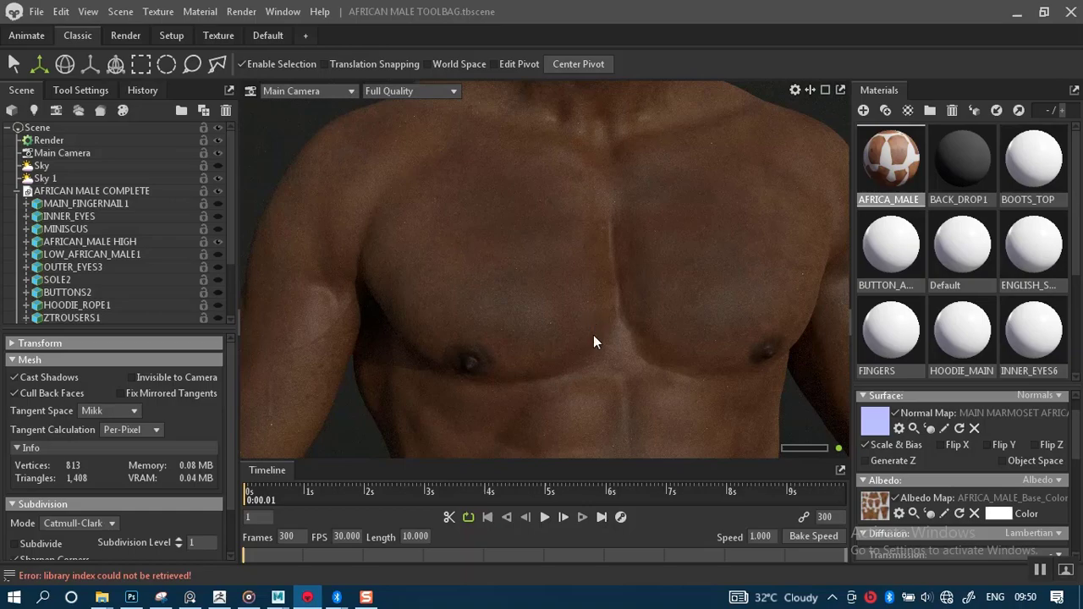
pyautogui.moveTo(593, 335); pyautogui.dragTo(593, 423, button='middle')
pyautogui.scroll(2, 602, 349)
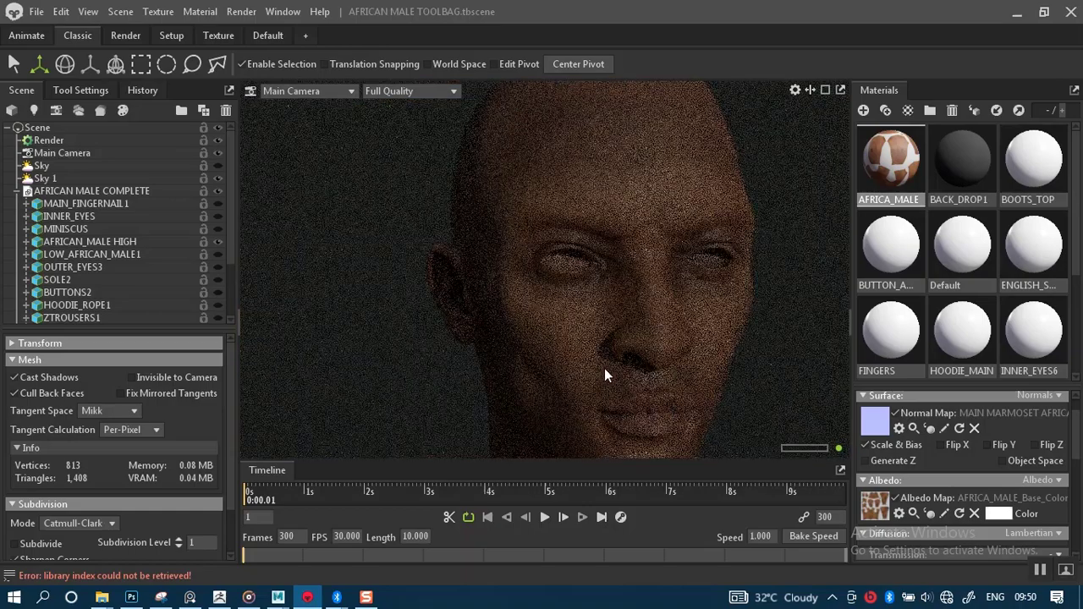
pyautogui.moveTo(576, 353); pyautogui.dragTo(572, 344, button='middle')
pyautogui.moveTo(595, 328)
pyautogui.mouseDown()
pyautogui.moveTo(606, 344)
pyautogui.moveTo(584, 332)
pyautogui.moveTo(594, 335)
pyautogui.mouseUp()
pyautogui.scroll(2, 595, 341)
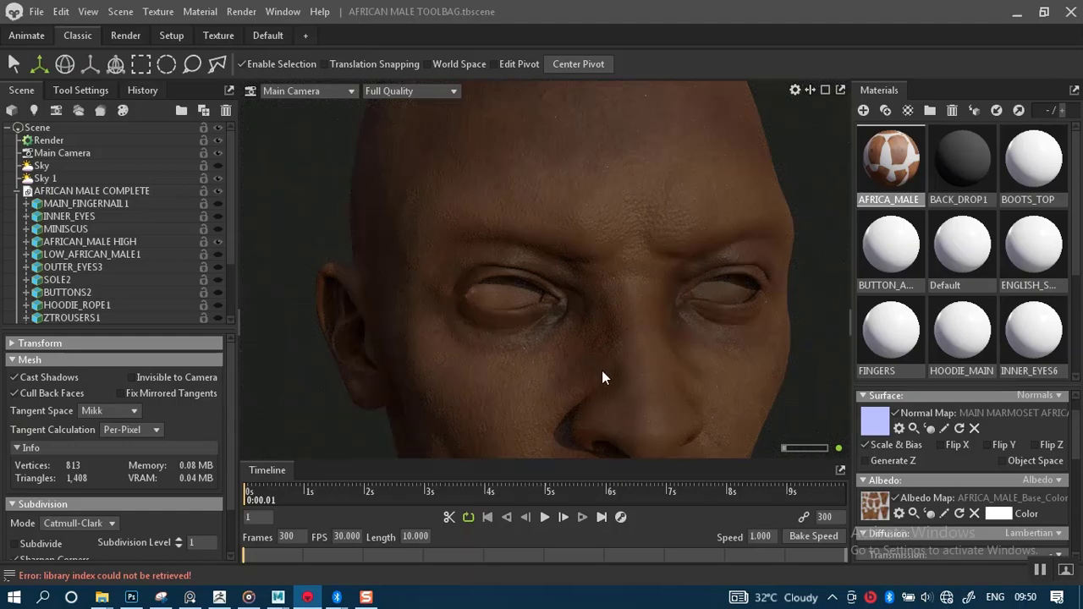
pyautogui.scroll(-3, 600, 364)
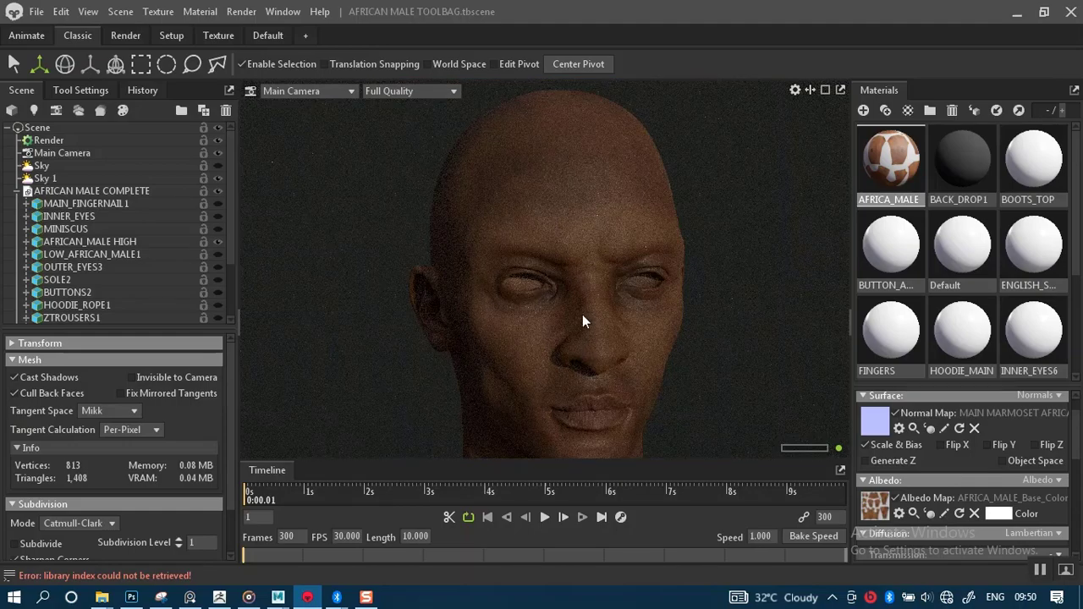
# Raise the brightness of the Sky 1 light to 0.74.
pyautogui.moveTo(582, 314); pyautogui.dragTo(579, 306, button='middle')
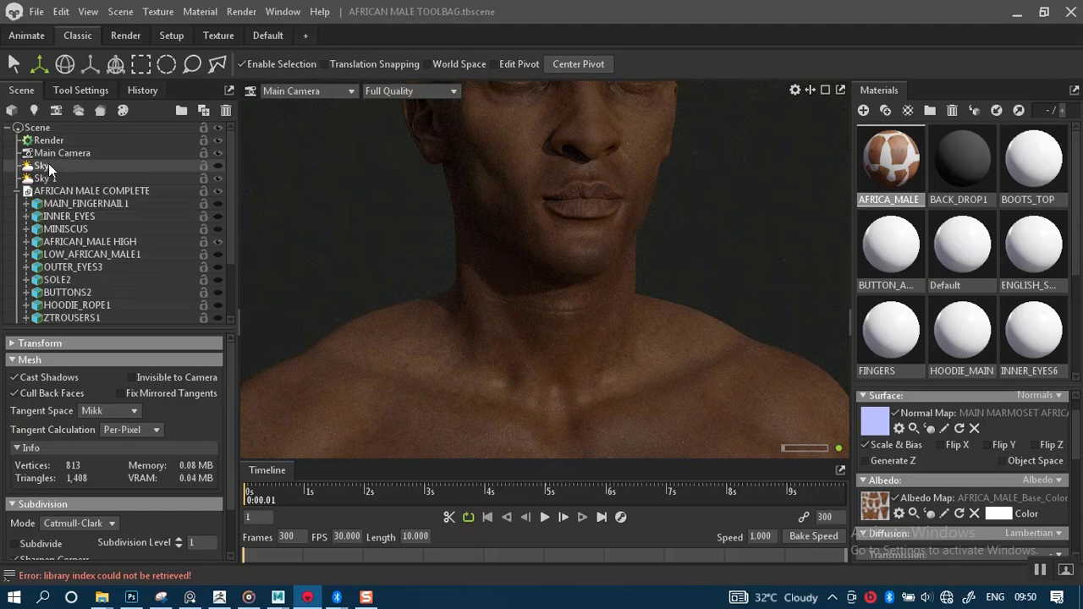
pyautogui.click(54, 178)
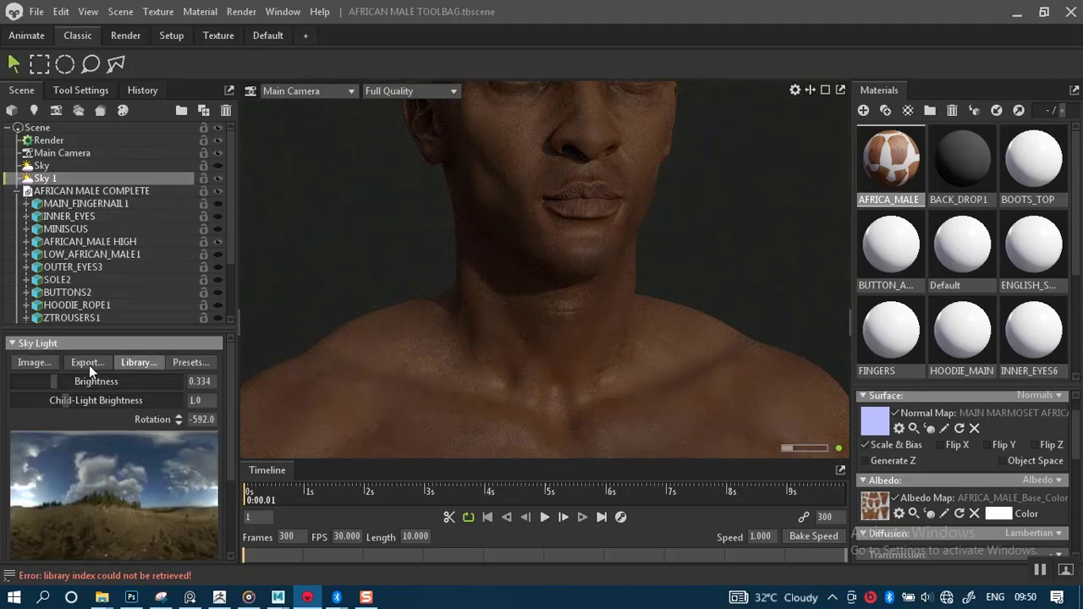
pyautogui.moveTo(53, 380); pyautogui.dragTo(63, 381)
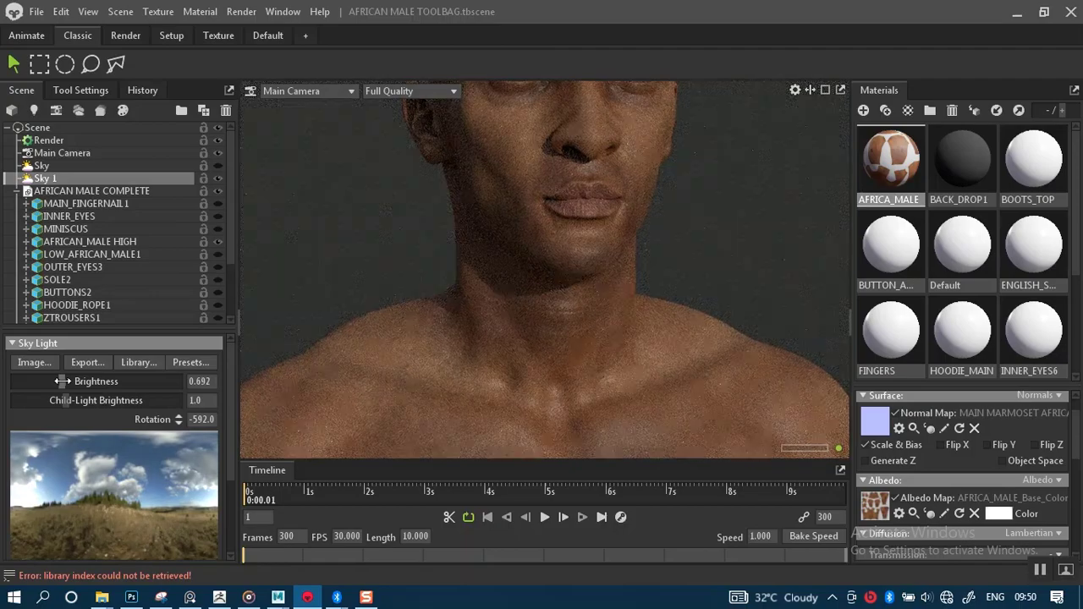
# Examine the character's upper body and face up close under the brighter sky light.
pyautogui.scroll(-5, 511, 319)
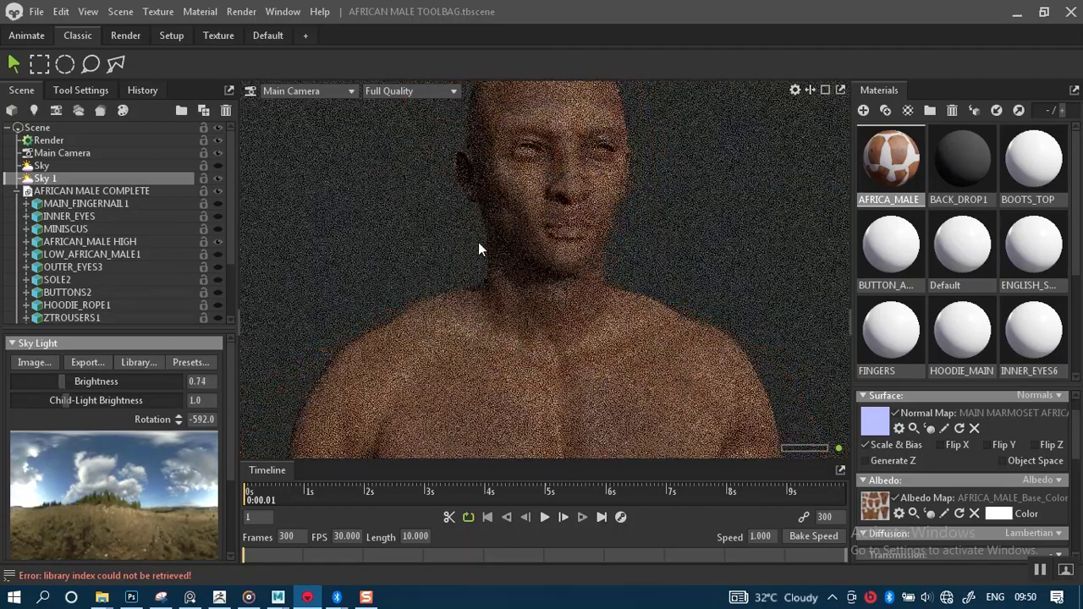
pyautogui.moveTo(558, 284); pyautogui.dragTo(564, 164, button='middle')
pyautogui.moveTo(577, 283); pyautogui.dragTo(600, 185, button='middle')
pyautogui.moveTo(501, 280); pyautogui.dragTo(530, 285, button='middle')
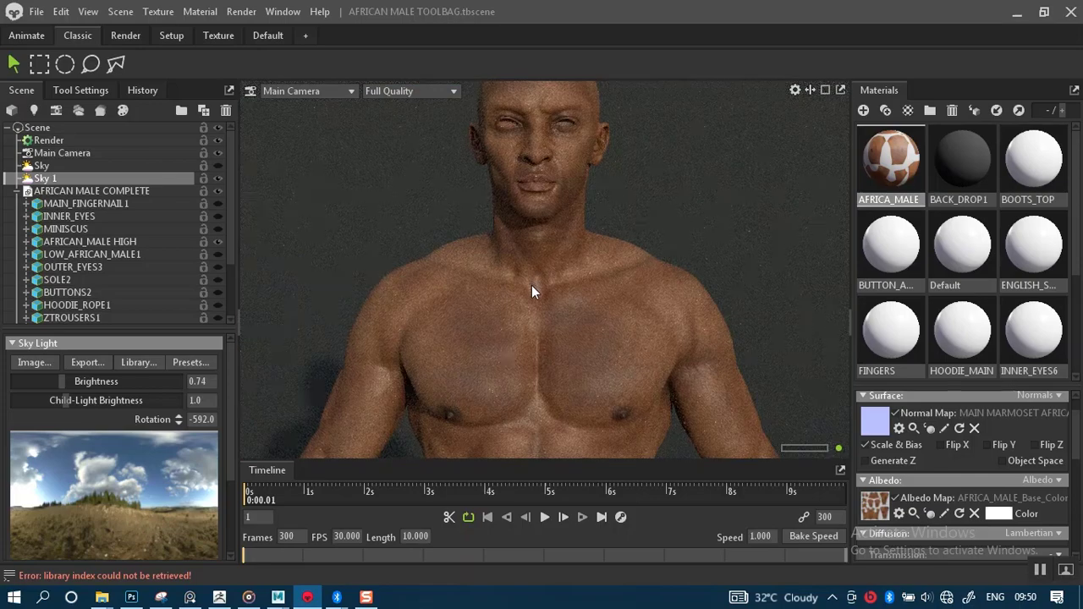
pyautogui.moveTo(531, 285); pyautogui.dragTo(548, 336, button='right')
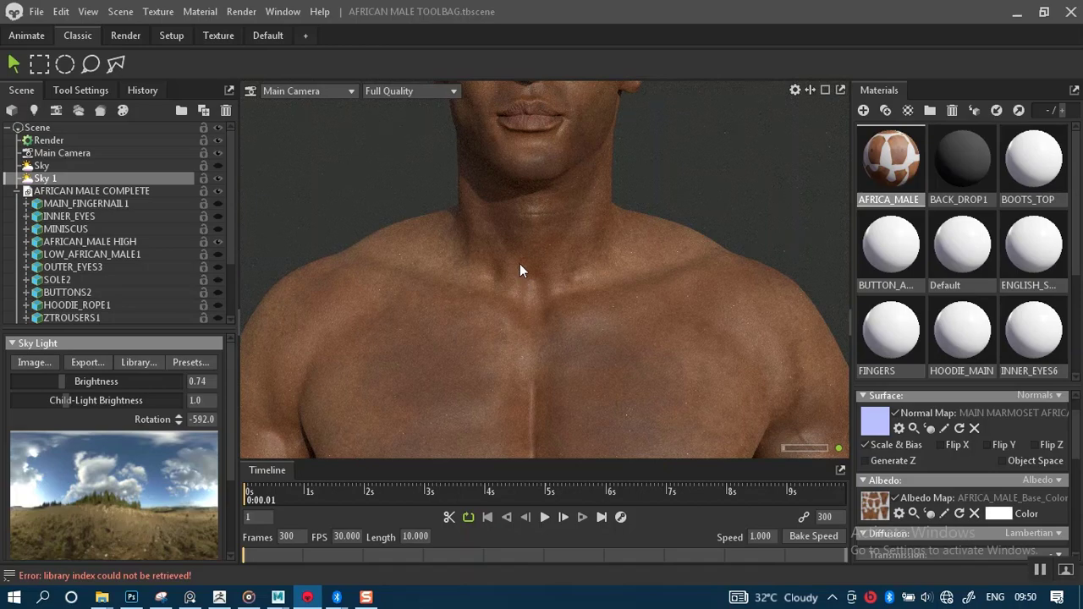
pyautogui.moveTo(520, 269); pyautogui.dragTo(526, 310, button='middle')
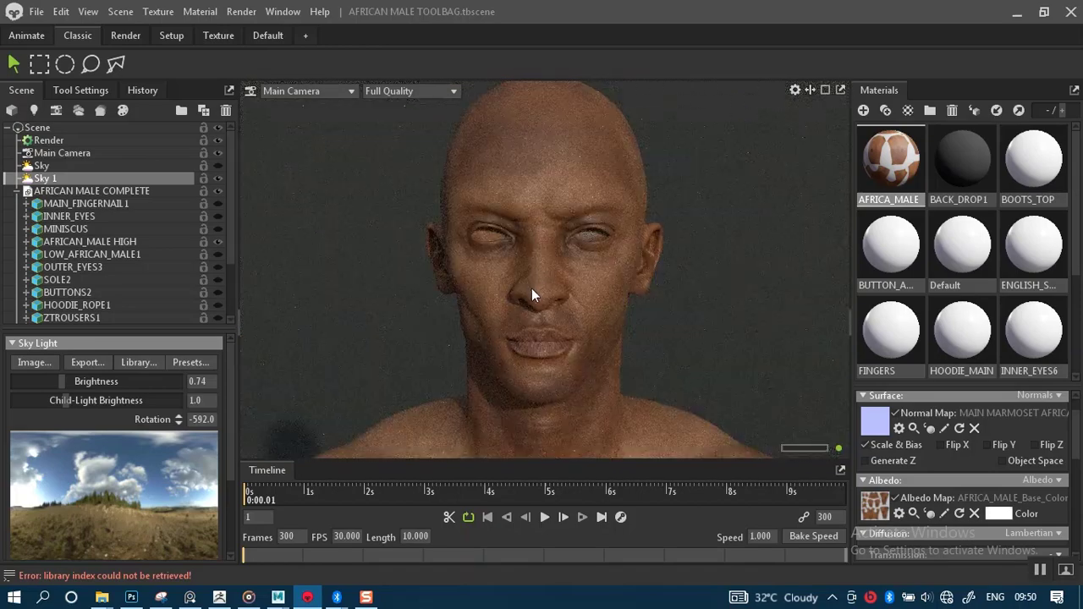
pyautogui.moveTo(531, 292); pyautogui.dragTo(544, 335, button='right')
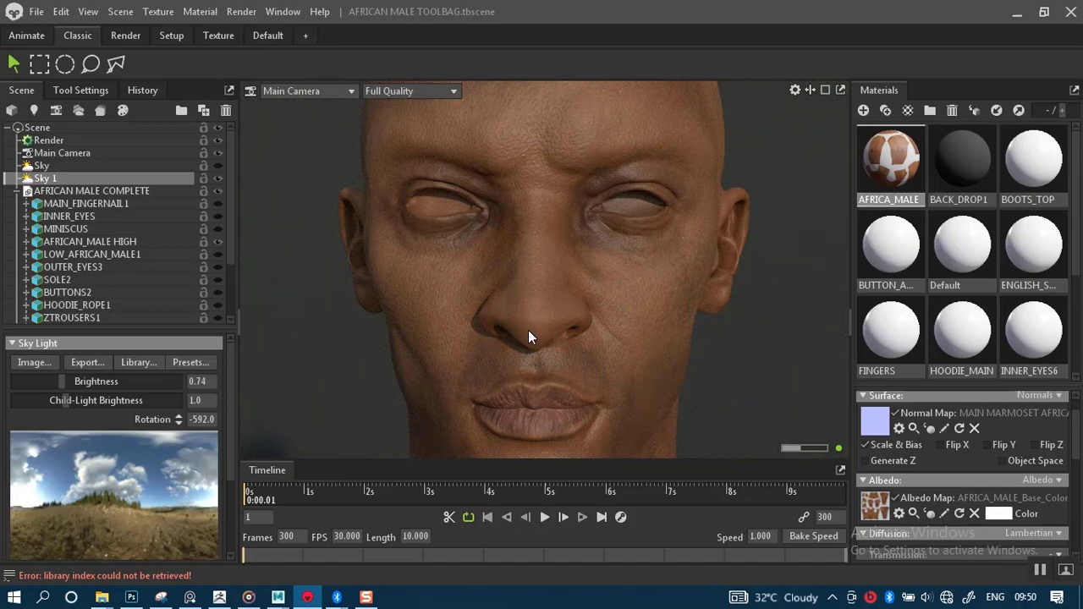
pyautogui.moveTo(534, 330); pyautogui.dragTo(537, 312, button='middle')
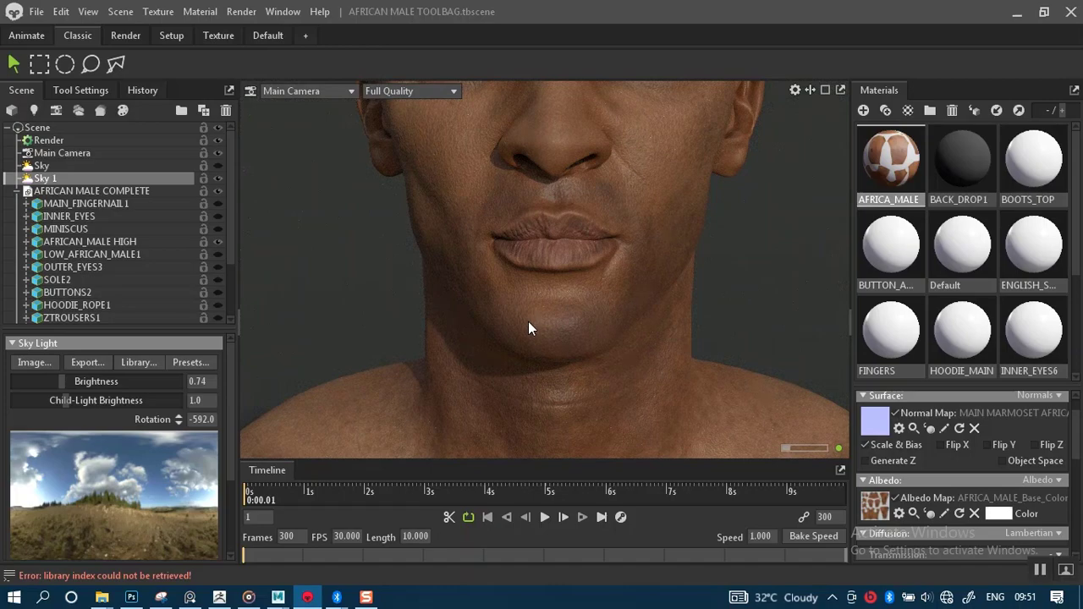
# Switch to Photoshop, duplicate Layer 0 in the normal map, and set the copy's blend mode to Overlay.
pyautogui.moveTo(528, 347); pyautogui.dragTo(534, 319, button='middle')
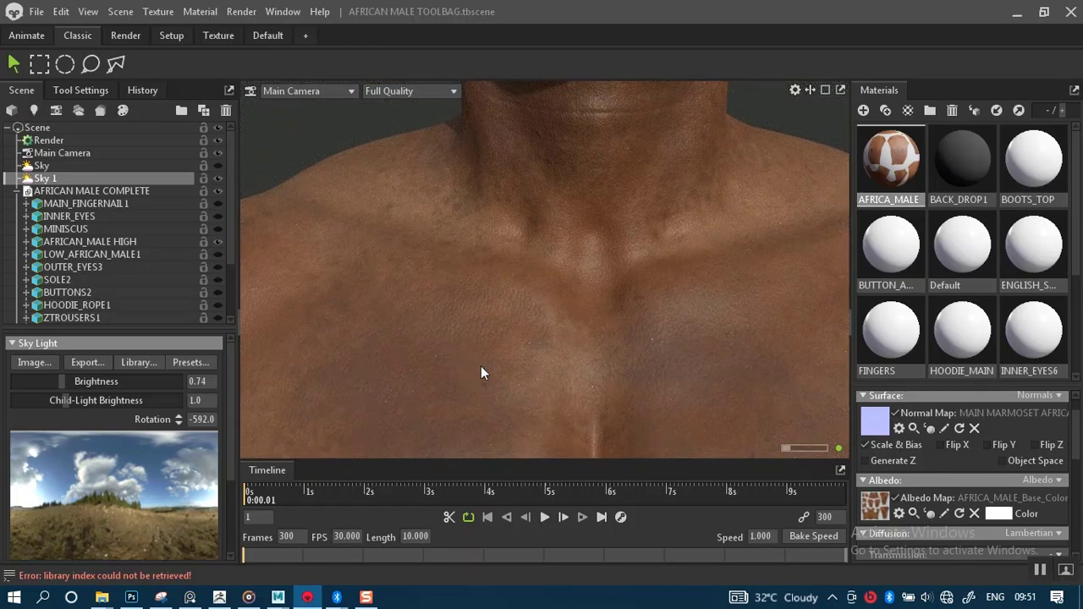
pyautogui.click(131, 598)
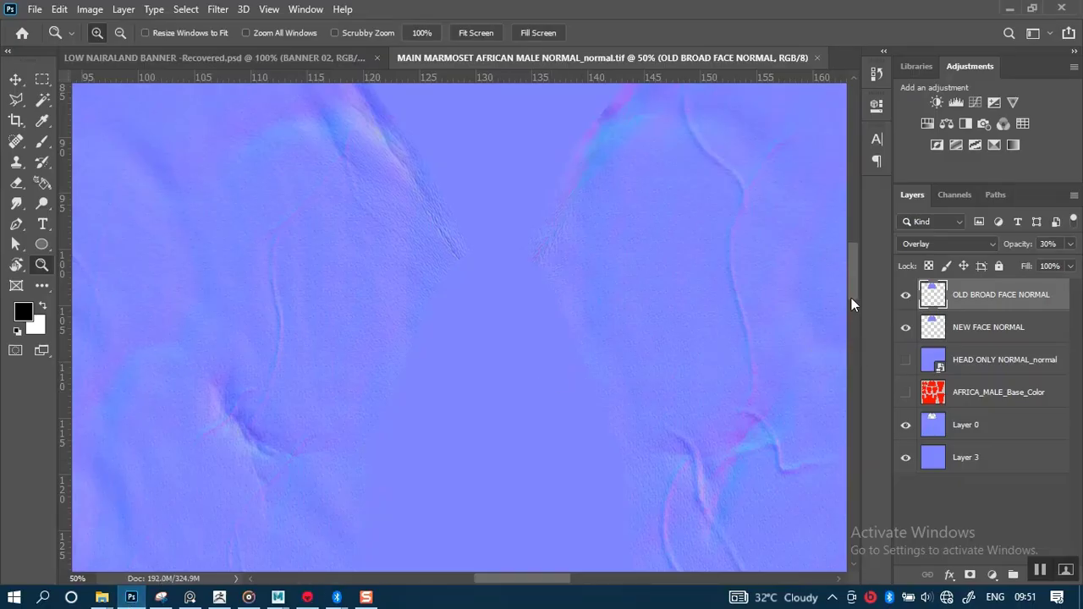
pyautogui.click(971, 430)
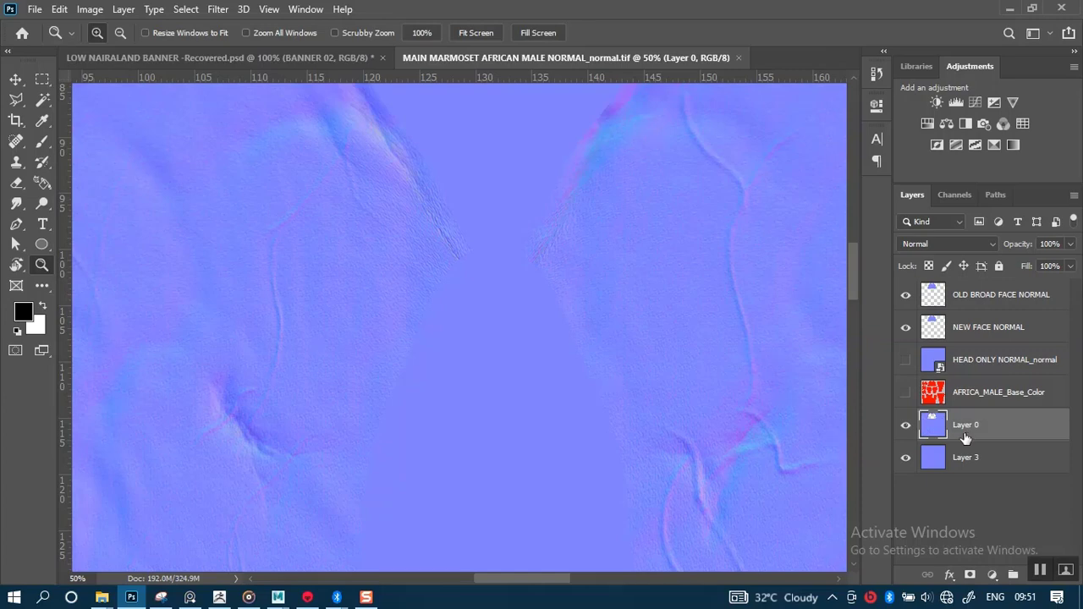
pyautogui.hotkey('ctrl', 'j')
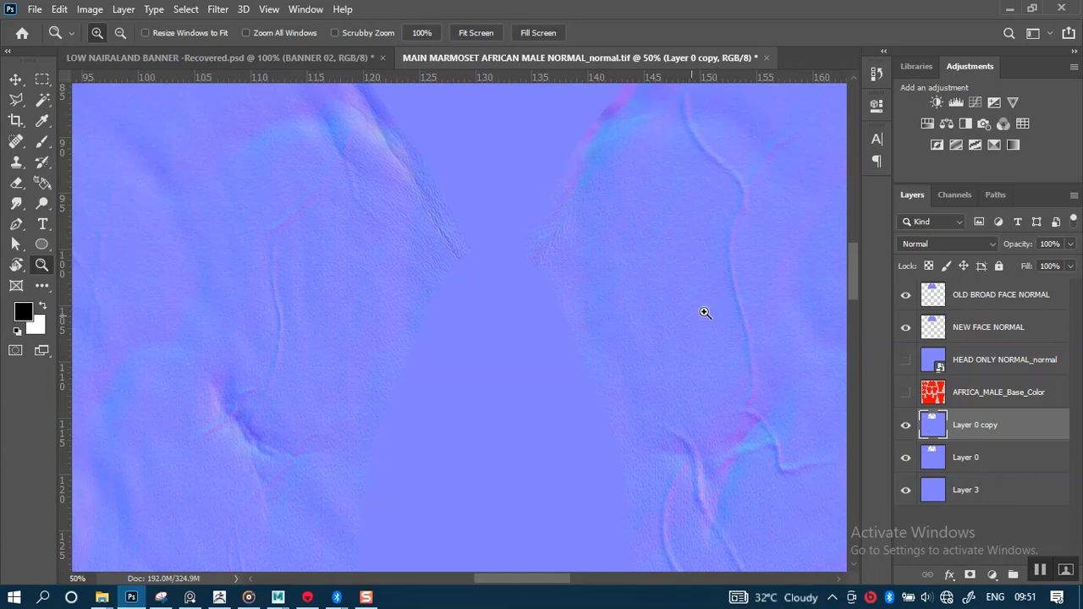
pyautogui.click(992, 244)
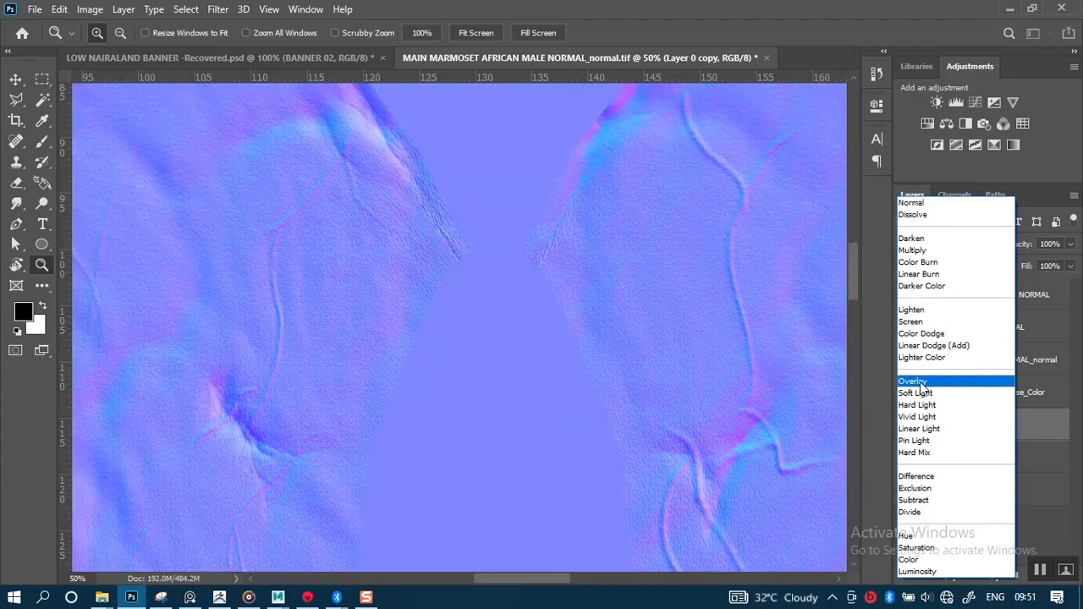
pyautogui.click(922, 386)
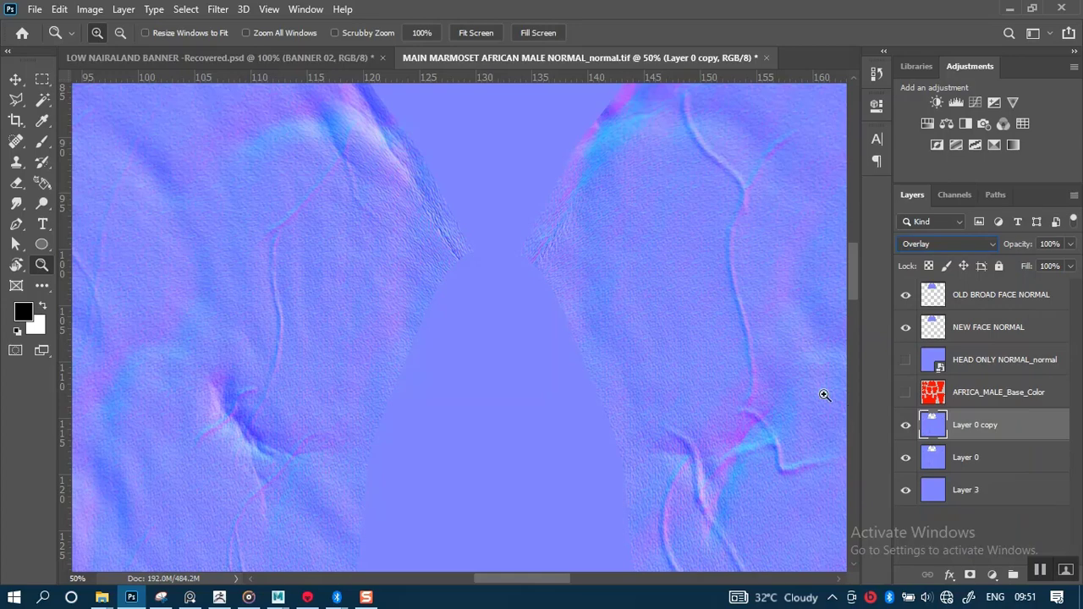
# Compare the body and neck normal detail with and without the Layer 0 copy by toggling its visibility.
pyautogui.click(906, 427)
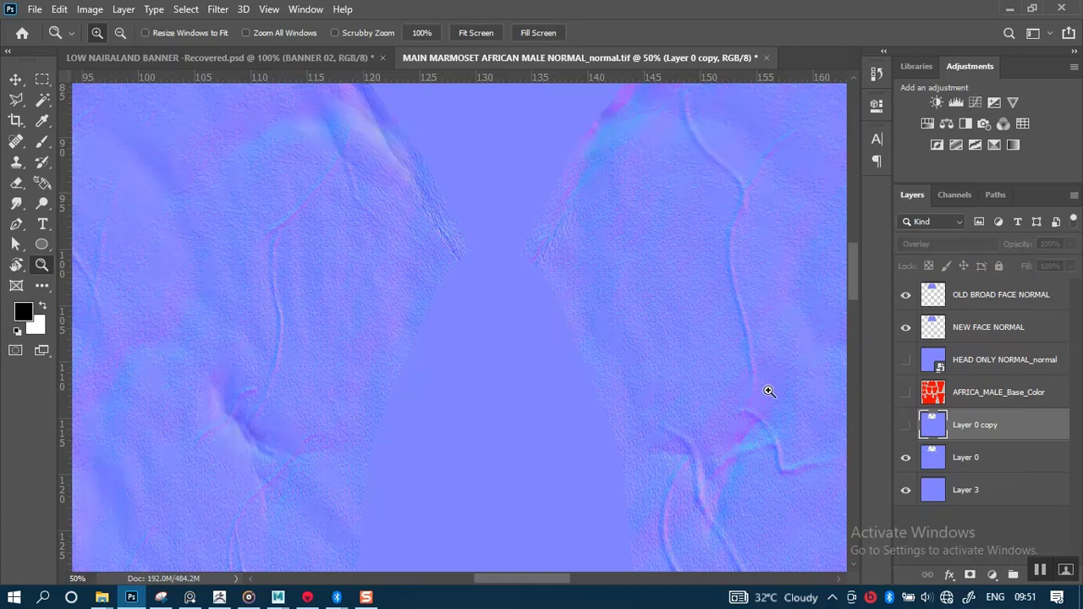
pyautogui.click(905, 426)
pyautogui.click(906, 427)
pyautogui.moveTo(855, 297); pyautogui.dragTo(854, 231)
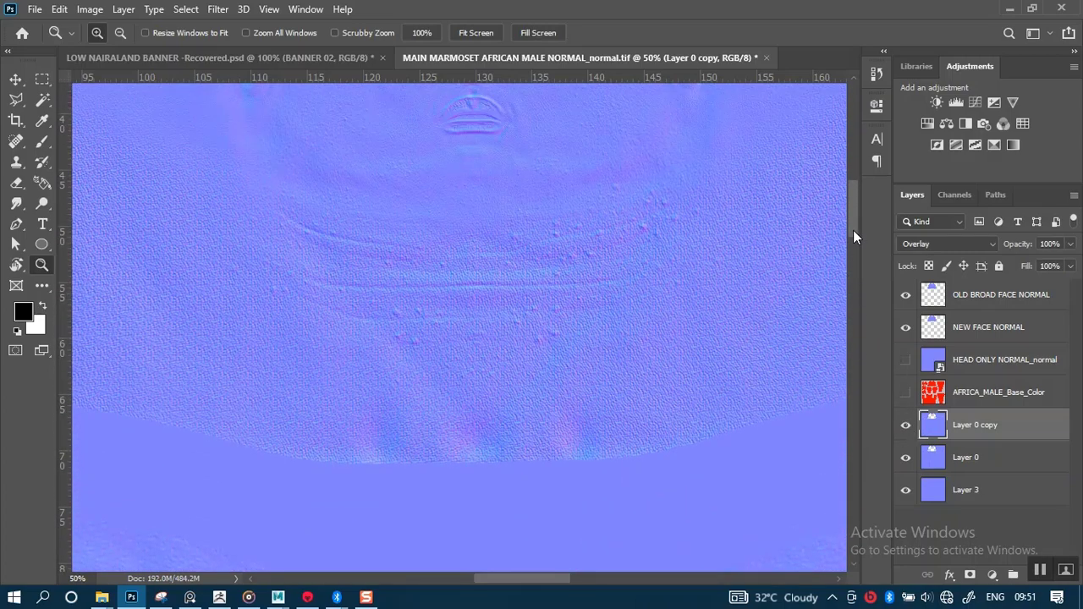
pyautogui.click(906, 426)
pyautogui.click(906, 425)
pyautogui.click(905, 429)
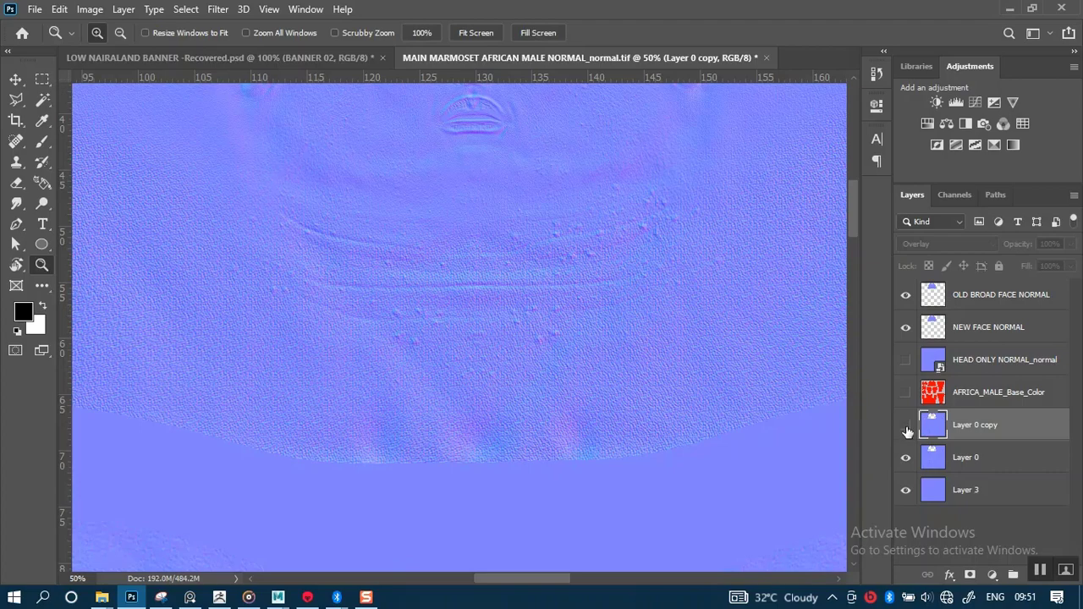
# Show Layer 0 copy, toggle it to compare the body's skin detail, leave it visible, and save the normal map.
pyautogui.click(905, 428)
pyautogui.moveTo(851, 237); pyautogui.dragTo(851, 270)
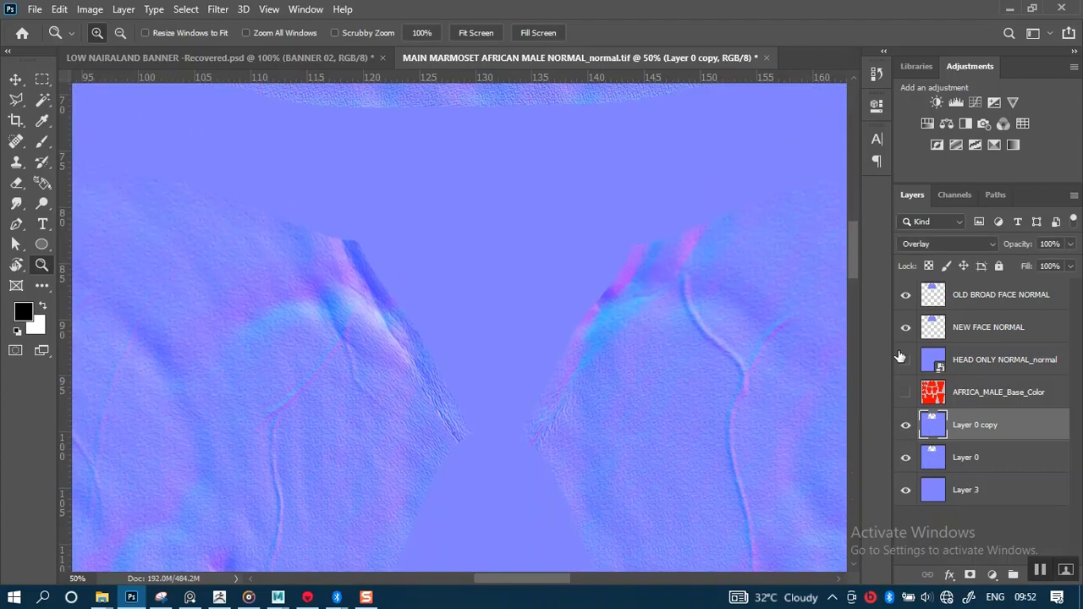
pyautogui.click(906, 428)
pyautogui.click(905, 427)
pyautogui.click(905, 429)
pyautogui.click(906, 429)
pyautogui.hotkey('ctrl', 's')
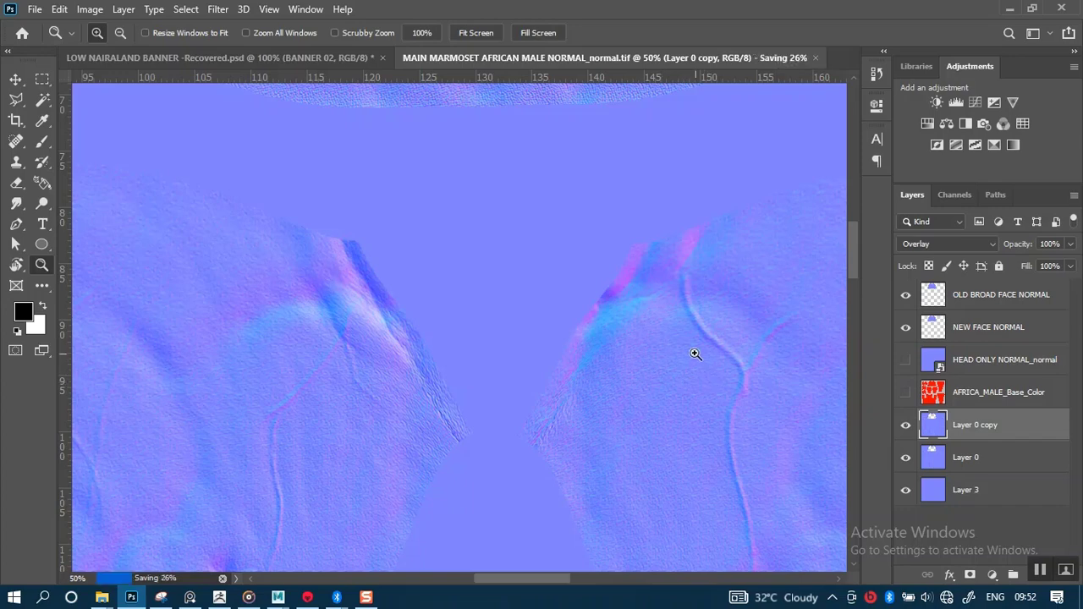
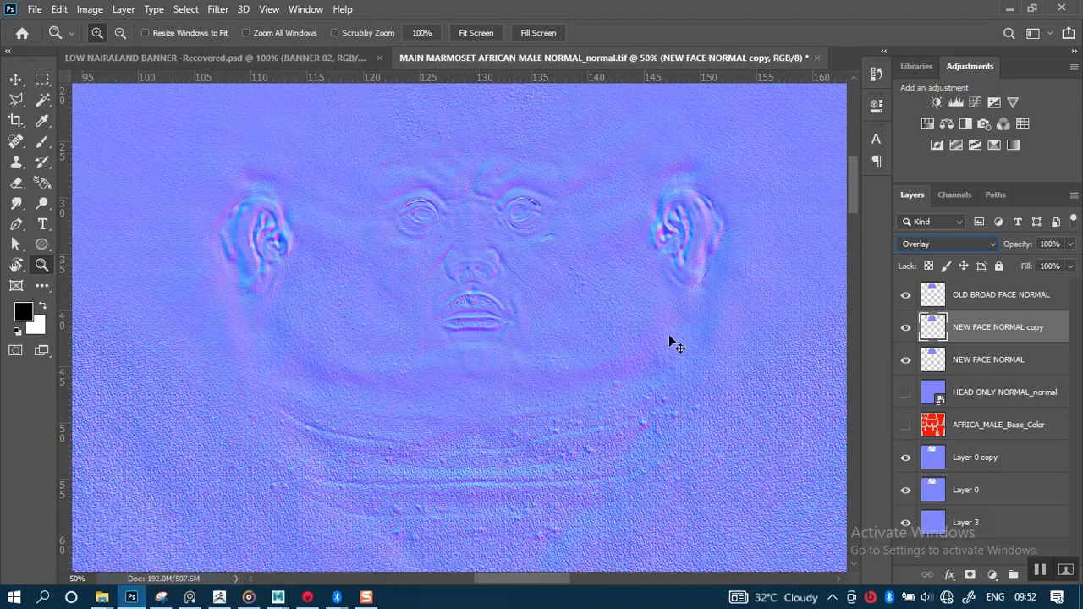
# Save the normal map with the Overlay-blended NEW FACE NORMAL copy layer included.
pyautogui.hotkey('ctrl', 's')
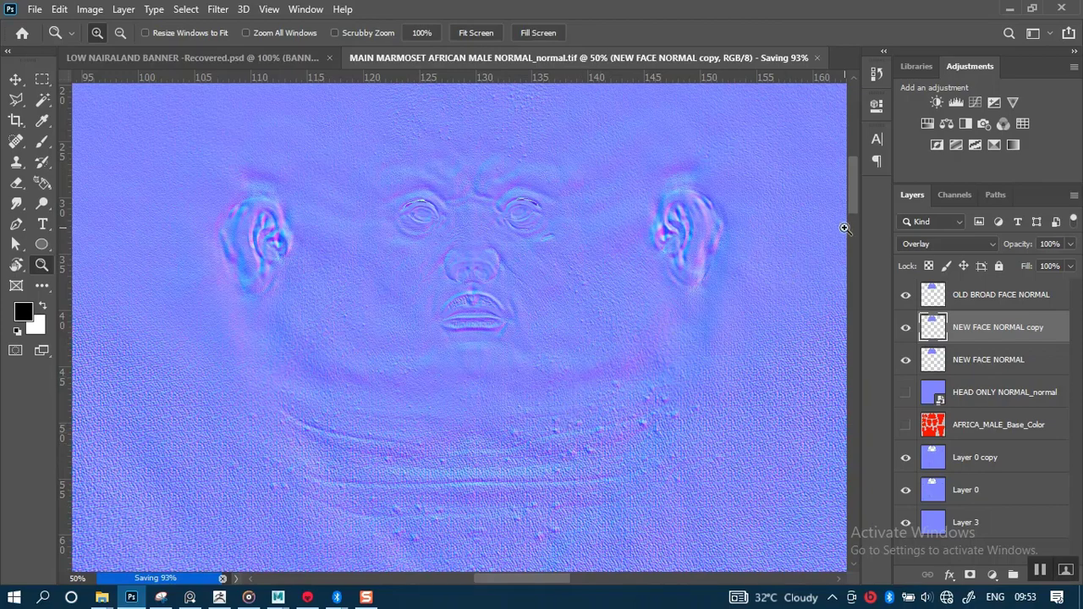
pyautogui.moveTo(853, 205)
pyautogui.mouseDown()
pyautogui.moveTo(850, 168)
pyautogui.moveTo(856, 224)
pyautogui.moveTo(851, 200)
pyautogui.mouseUp()
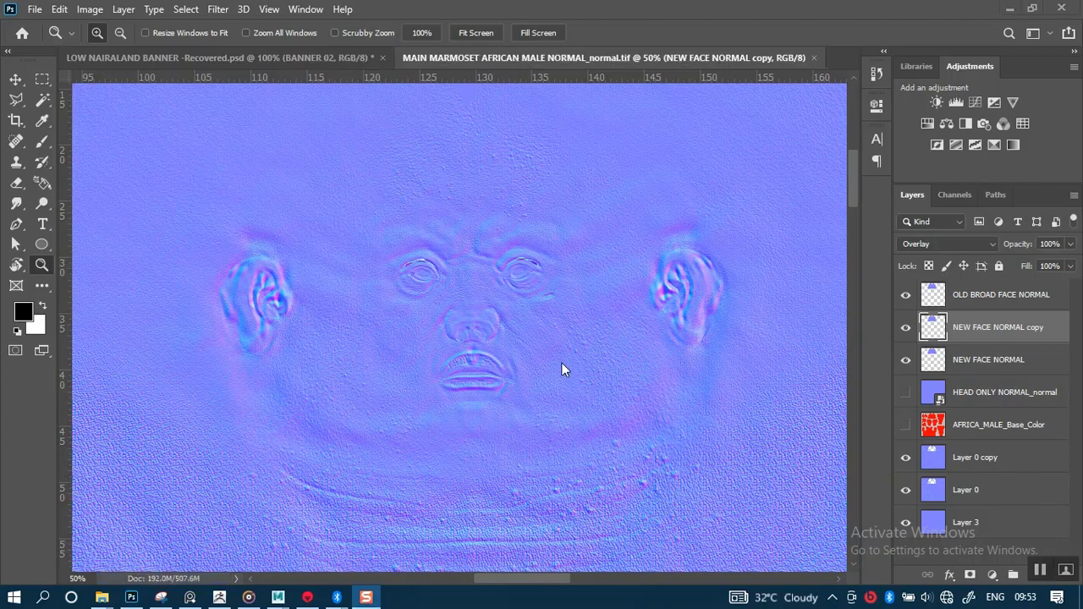
# Switch to Marmoset Toolbag and examine the normal map's skin detail on the character's face from the front and the side.
pyautogui.click(309, 595)
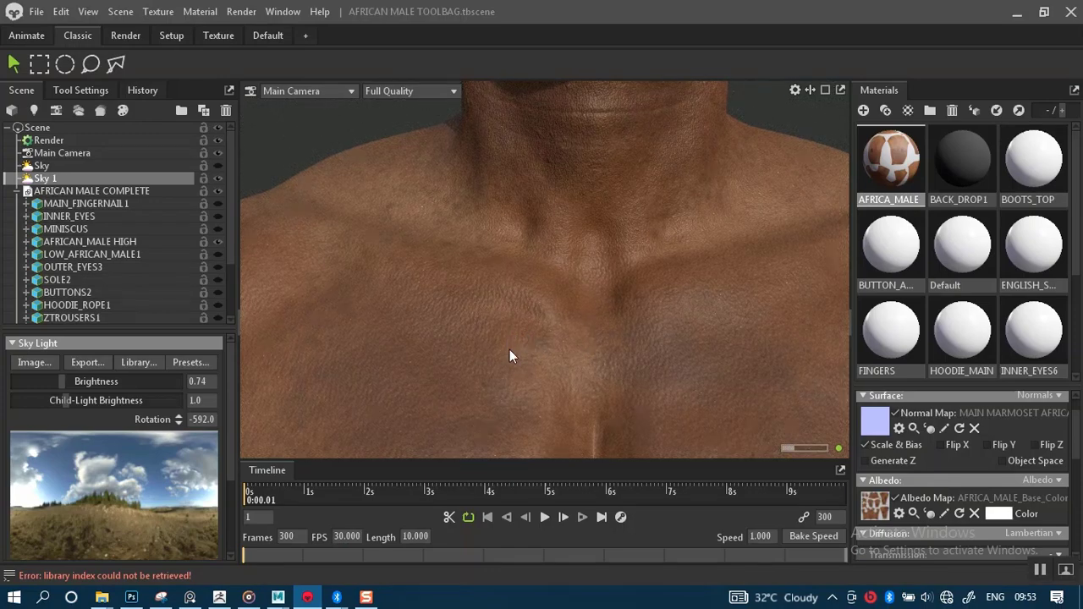
pyautogui.scroll(-3, 590, 332)
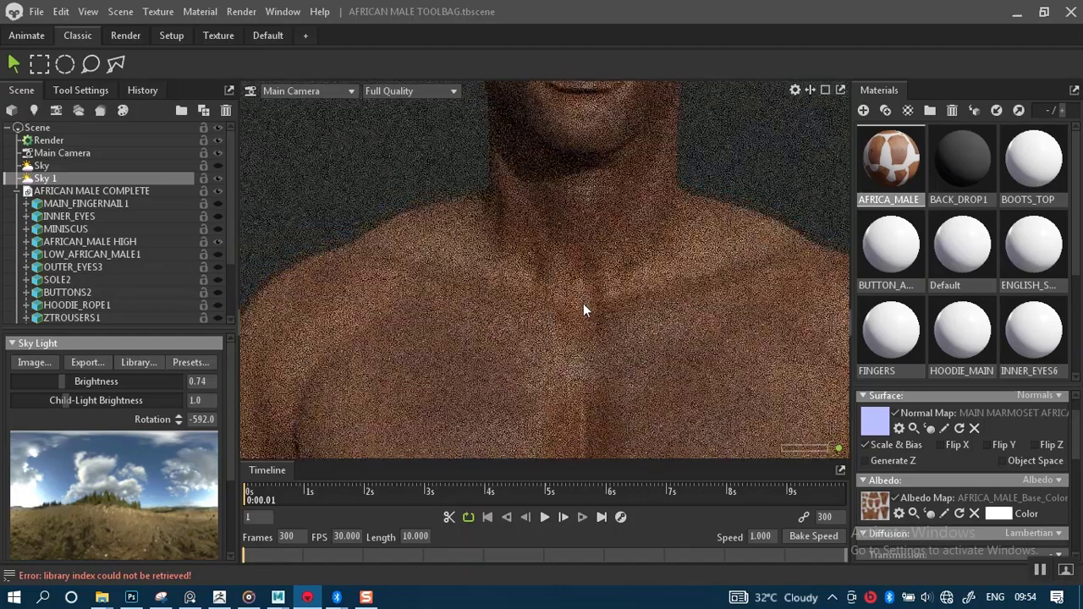
pyautogui.moveTo(583, 303); pyautogui.dragTo(575, 331, button='middle')
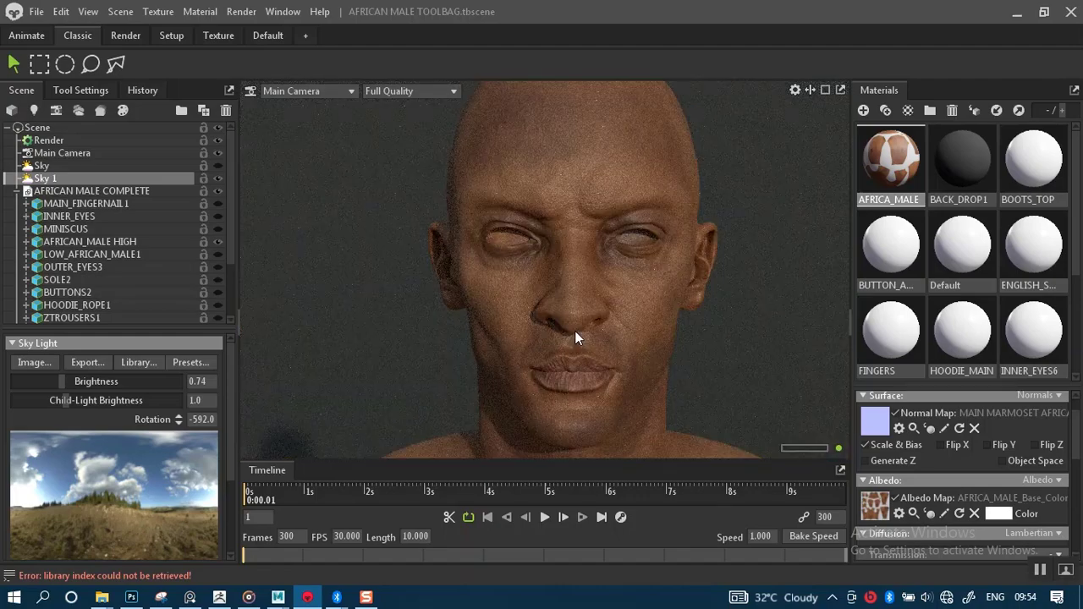
pyautogui.scroll(2, 574, 313)
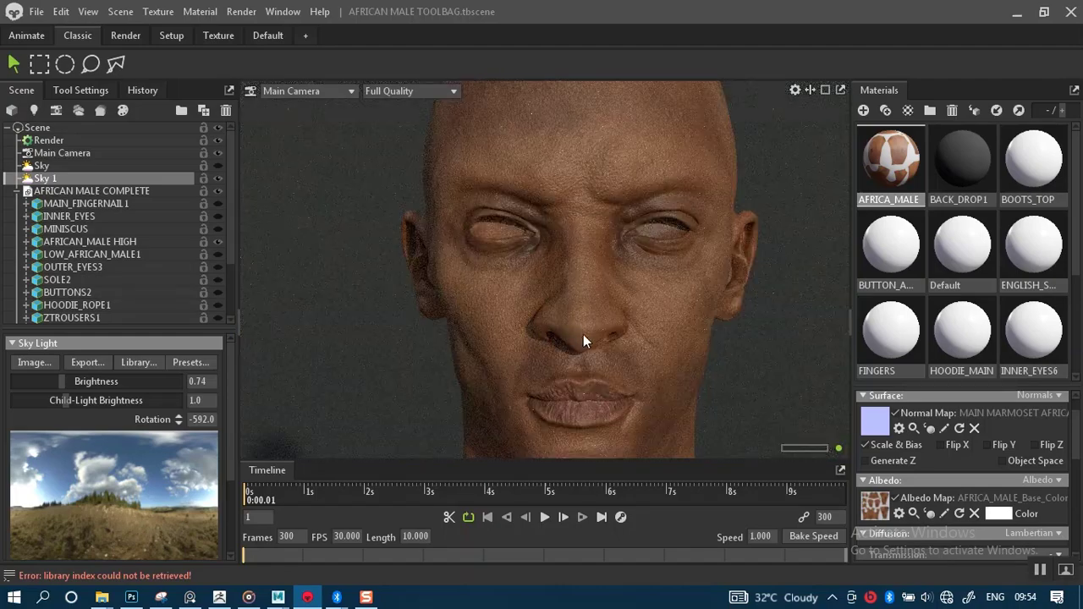
pyautogui.scroll(-2, 600, 331)
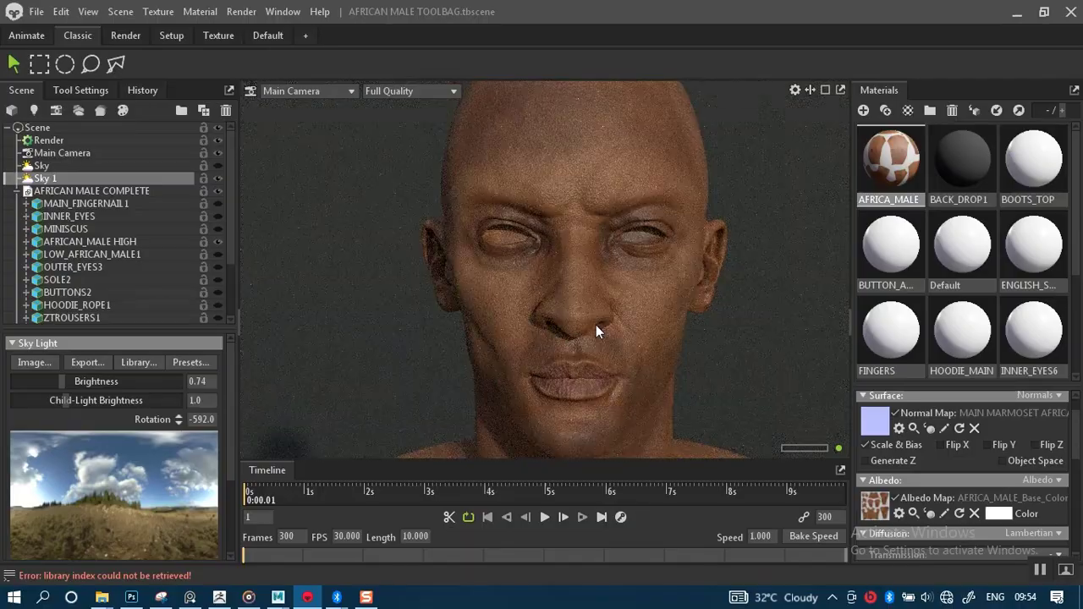
pyautogui.moveTo(629, 319); pyautogui.dragTo(591, 319)
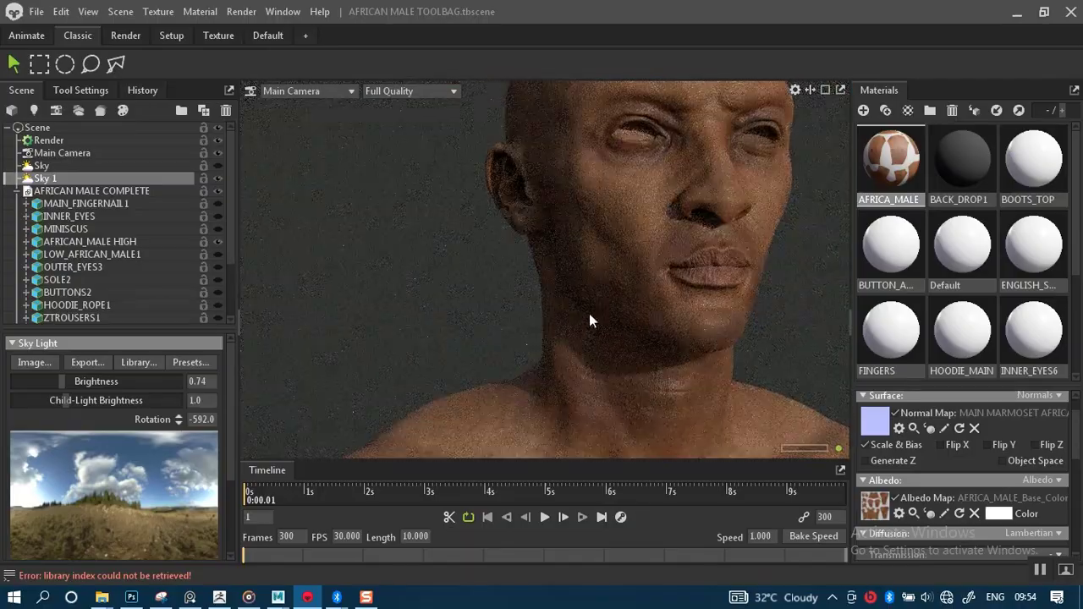
# Examine the skin detail across the character's chest, arm and abdomen, both close up and from a distance.
pyautogui.moveTo(587, 359); pyautogui.dragTo(585, 293, button='middle')
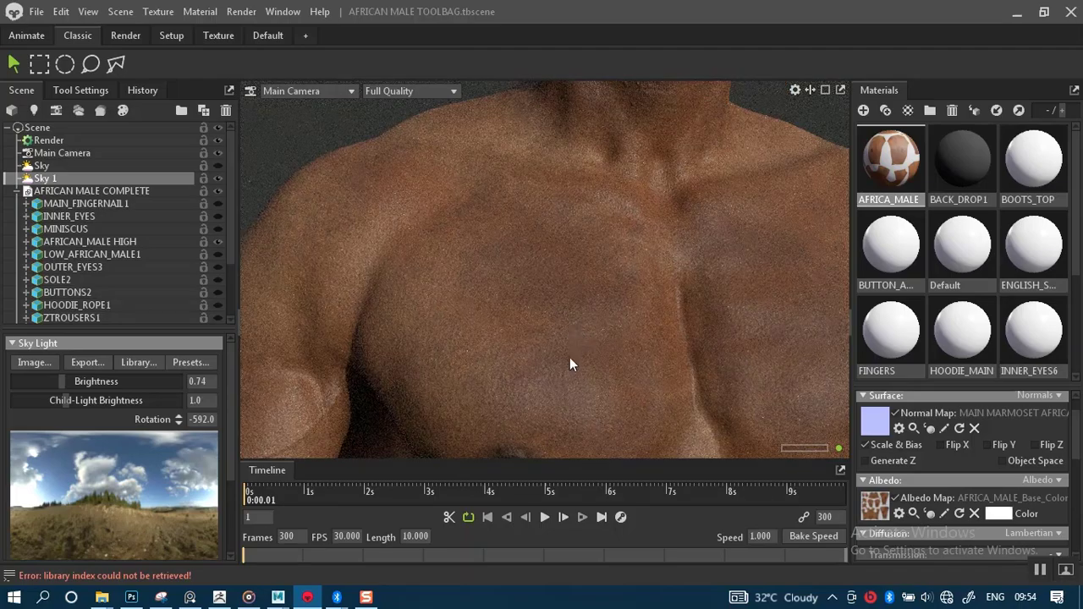
pyautogui.moveTo(586, 347); pyautogui.dragTo(590, 312, button='middle')
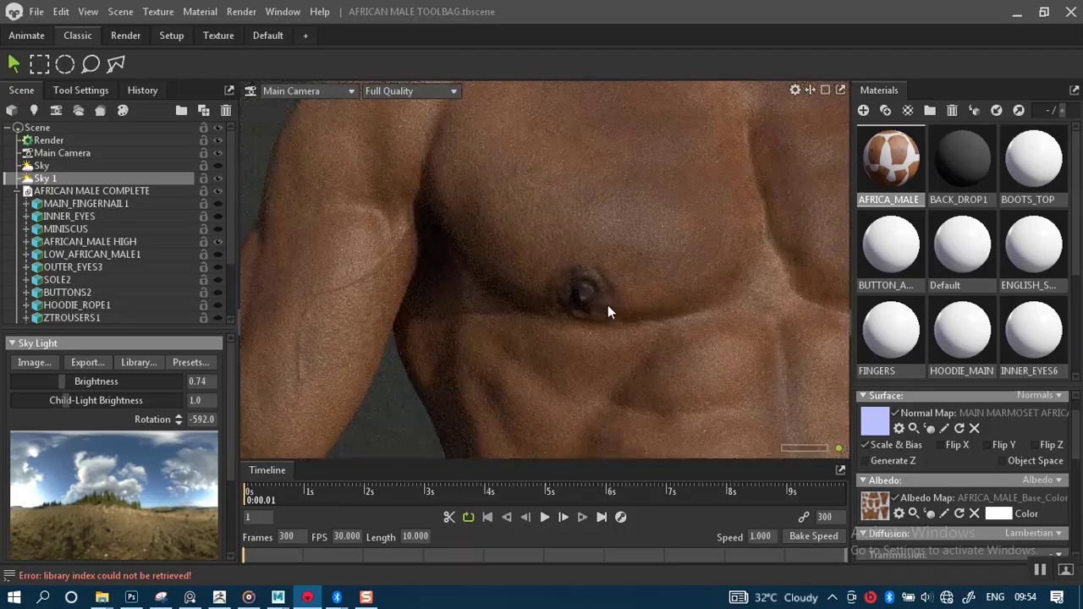
pyautogui.scroll(1, 609, 311)
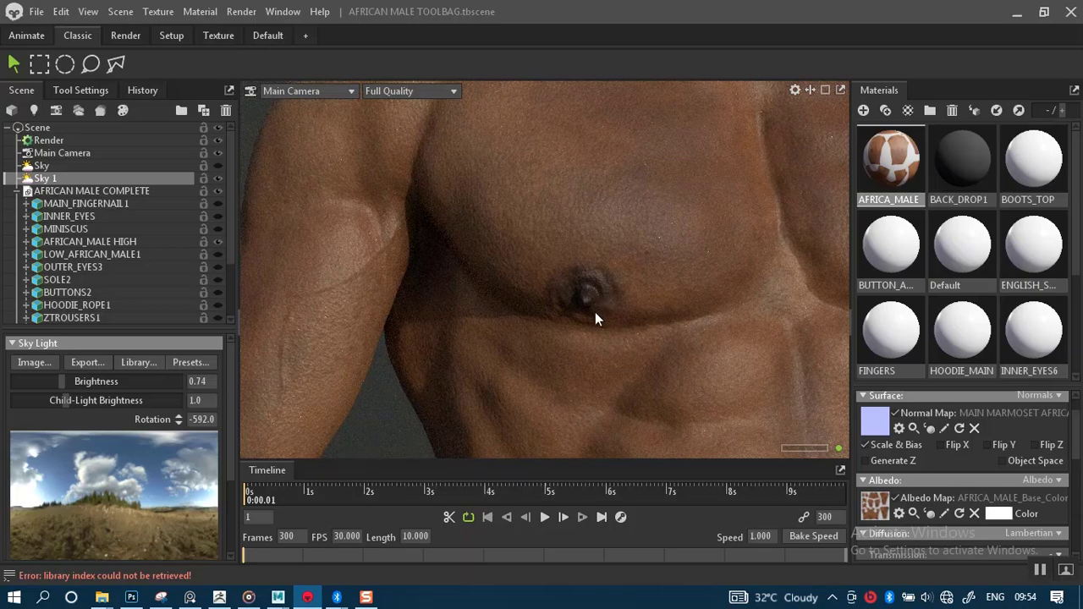
pyautogui.scroll(-1, 609, 314)
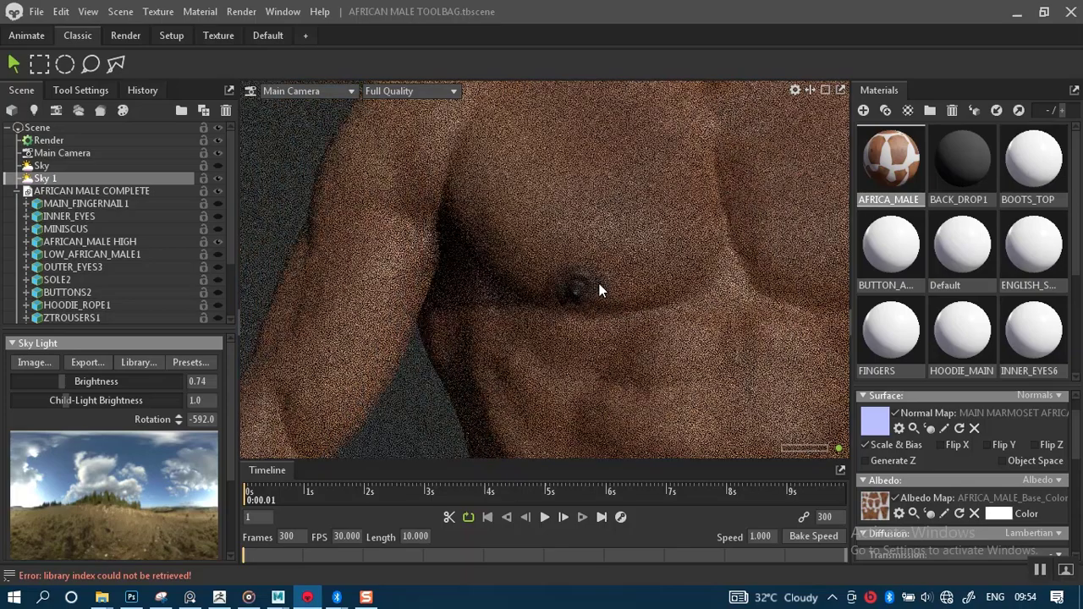
pyautogui.moveTo(597, 321); pyautogui.dragTo(579, 335, button='middle')
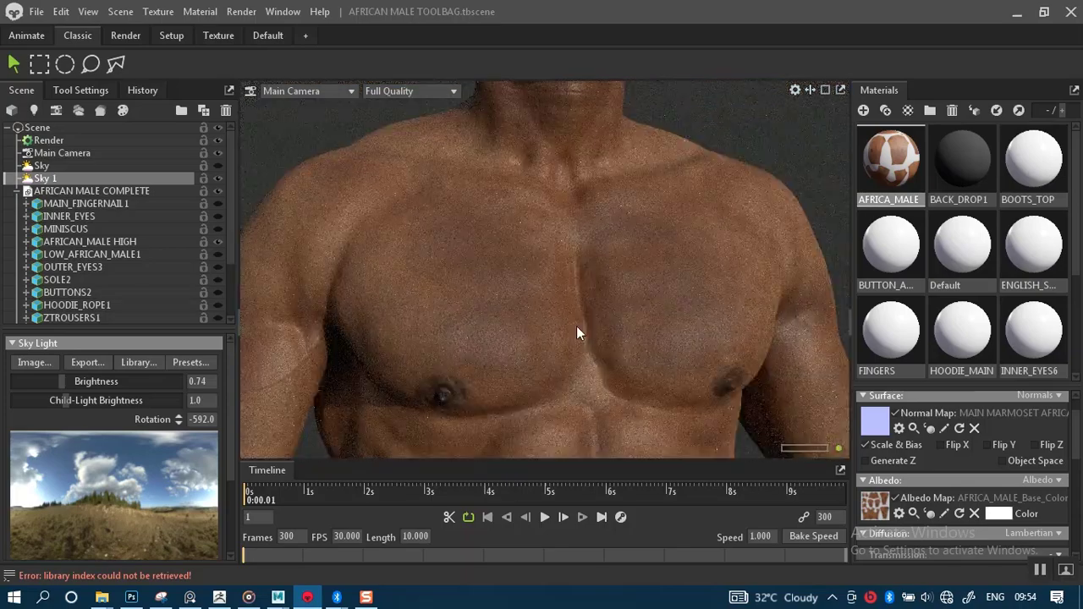
pyautogui.scroll(1, 576, 324)
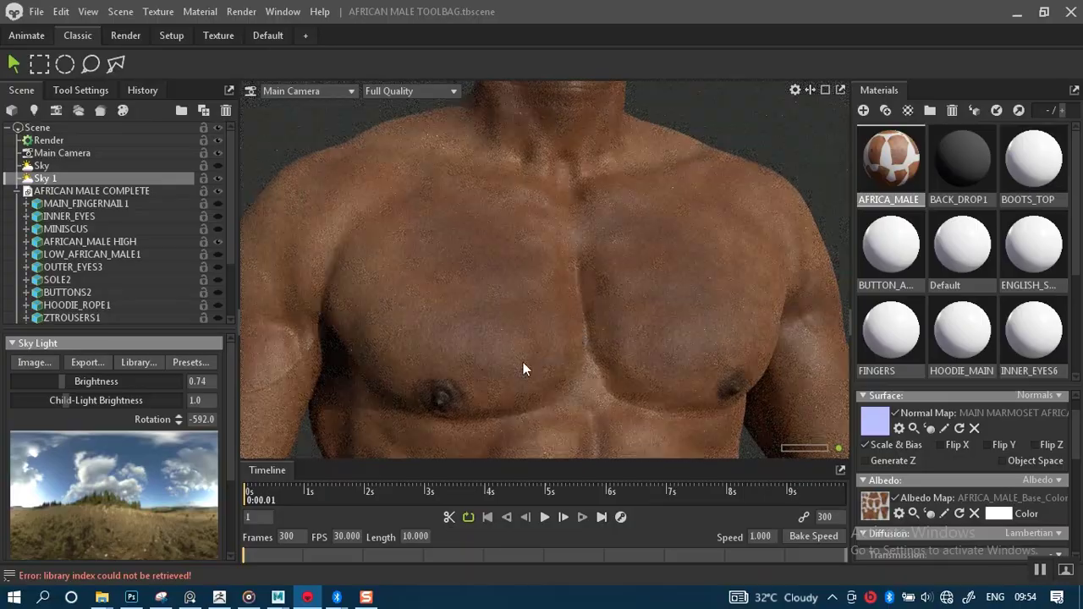
pyautogui.moveTo(543, 349); pyautogui.dragTo(574, 305, button='middle')
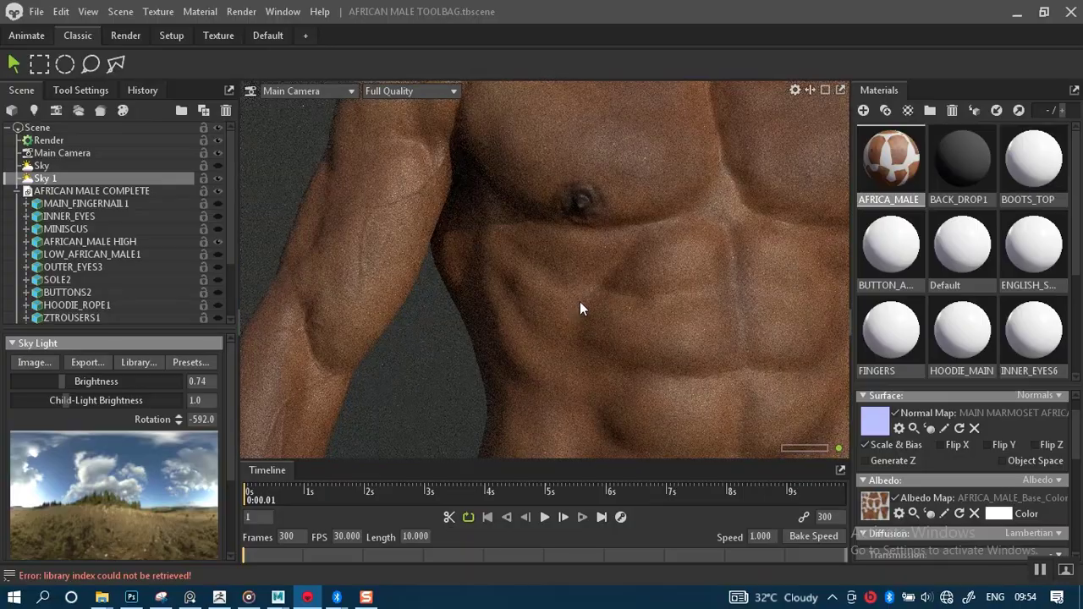
pyautogui.scroll(-3, 571, 331)
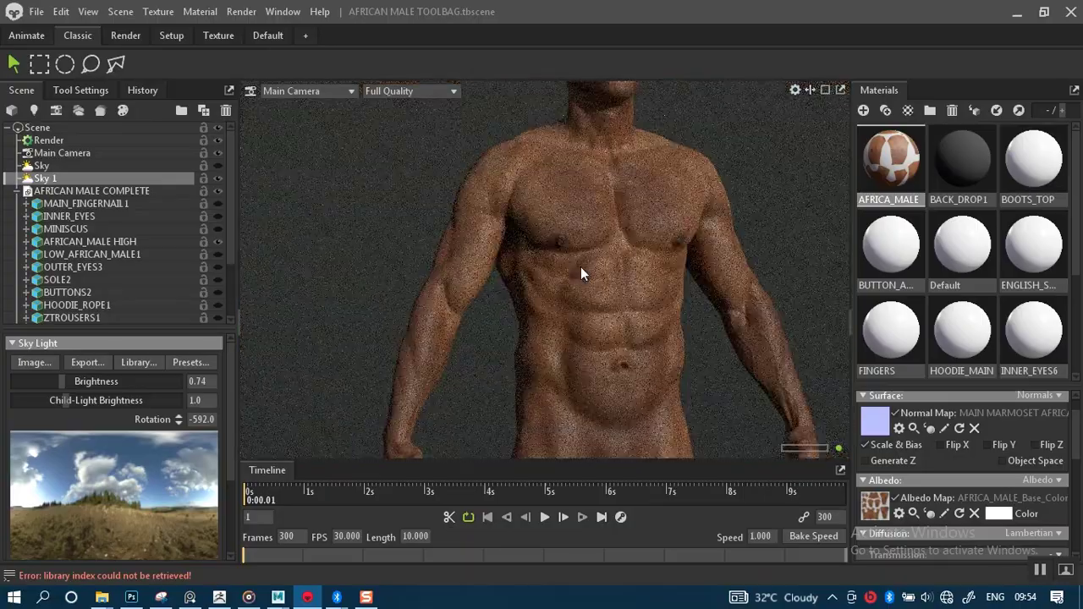
pyautogui.scroll(2, 593, 313)
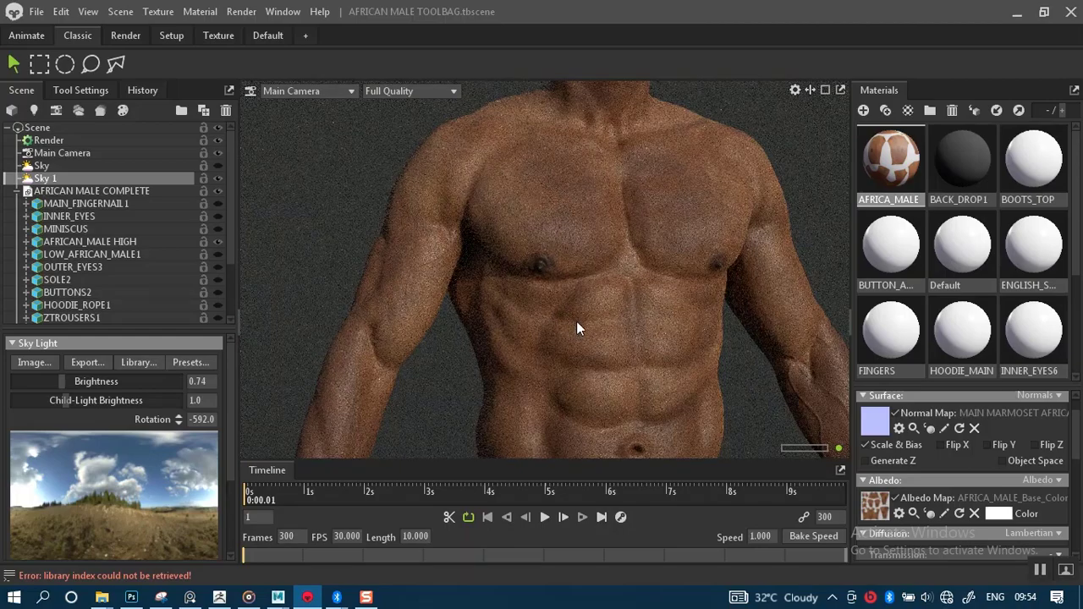
pyautogui.scroll(2, 609, 356)
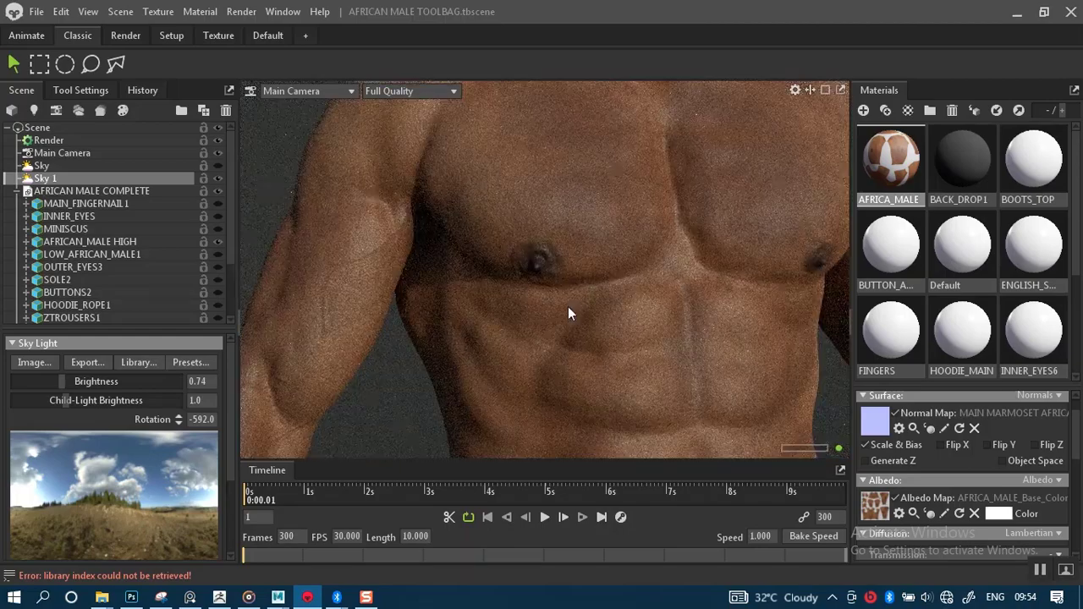
pyautogui.moveTo(571, 296); pyautogui.dragTo(550, 389, button='middle')
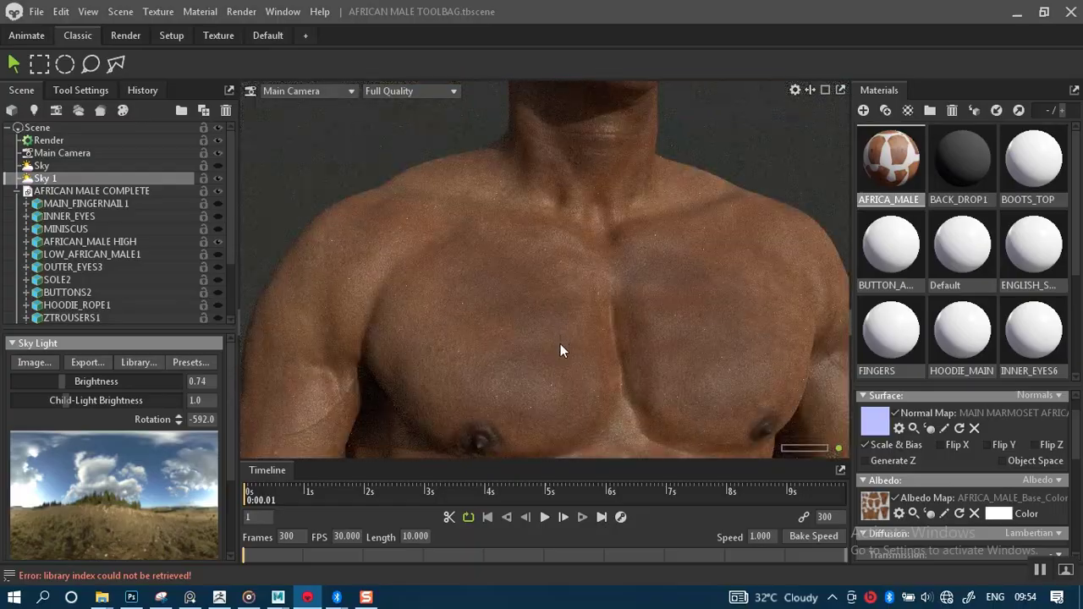
pyautogui.scroll(3, 562, 355)
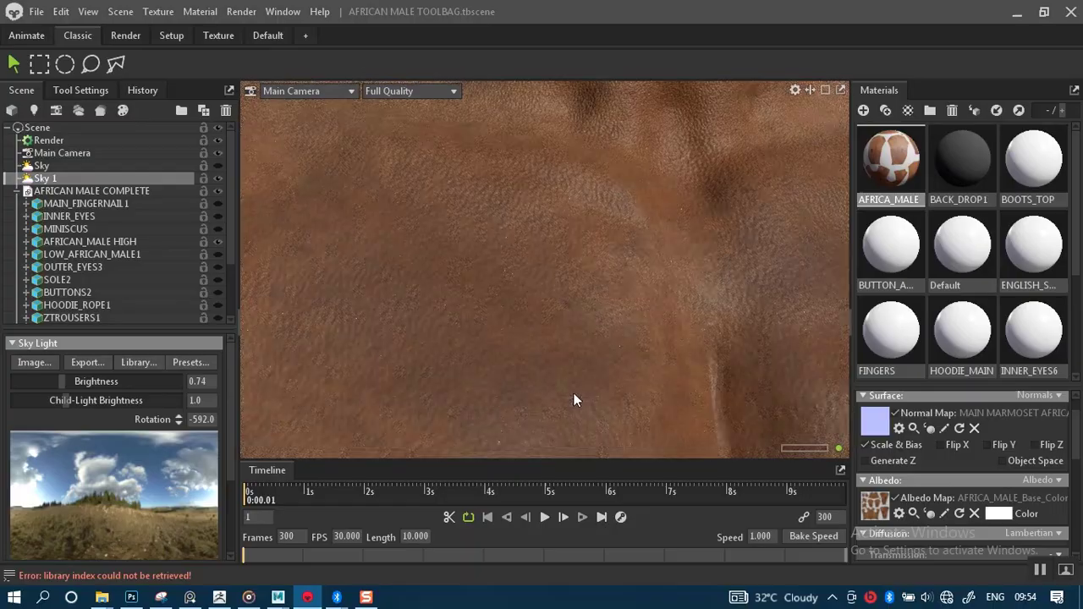
pyautogui.scroll(-4, 573, 392)
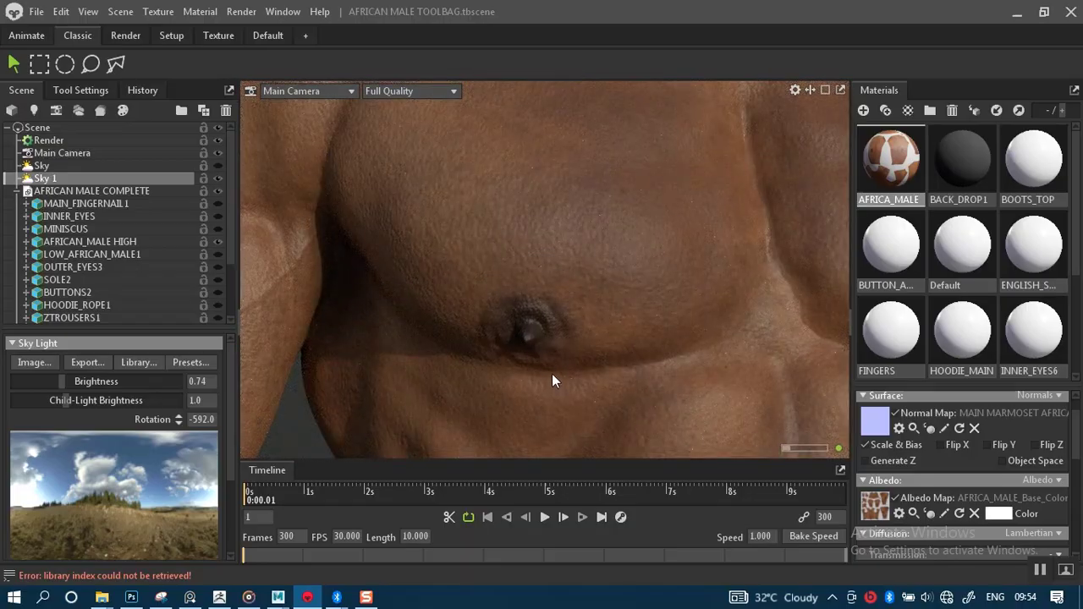
pyautogui.scroll(-3, 551, 381)
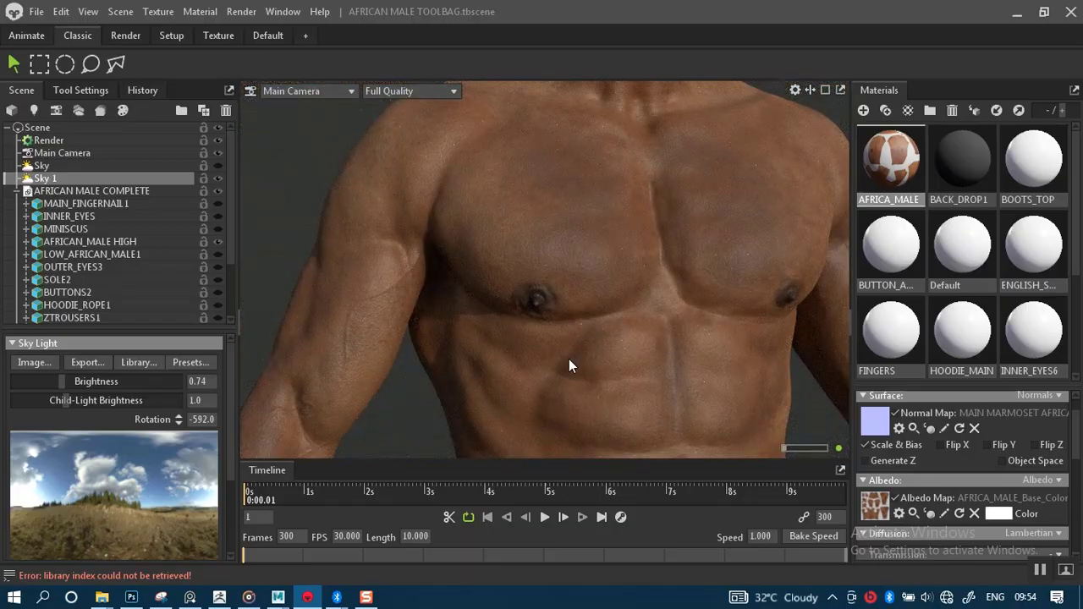
pyautogui.scroll(-4, 561, 312)
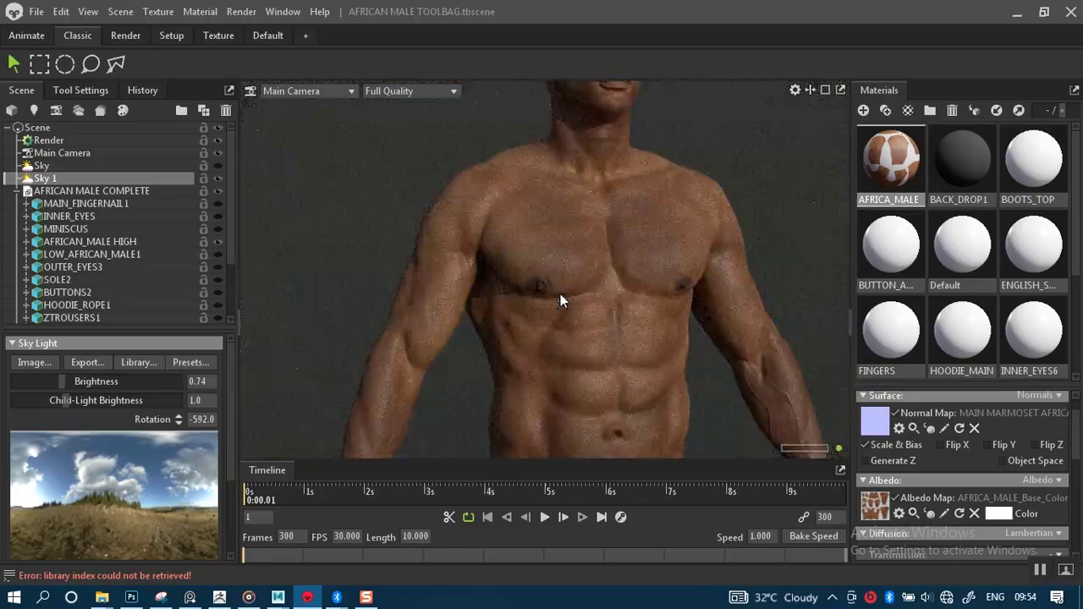
# Inspect the skin detail around the character's cheek, nose and lips from a three-quarter angle.
pyautogui.moveTo(566, 305); pyautogui.dragTo(558, 380, button='middle')
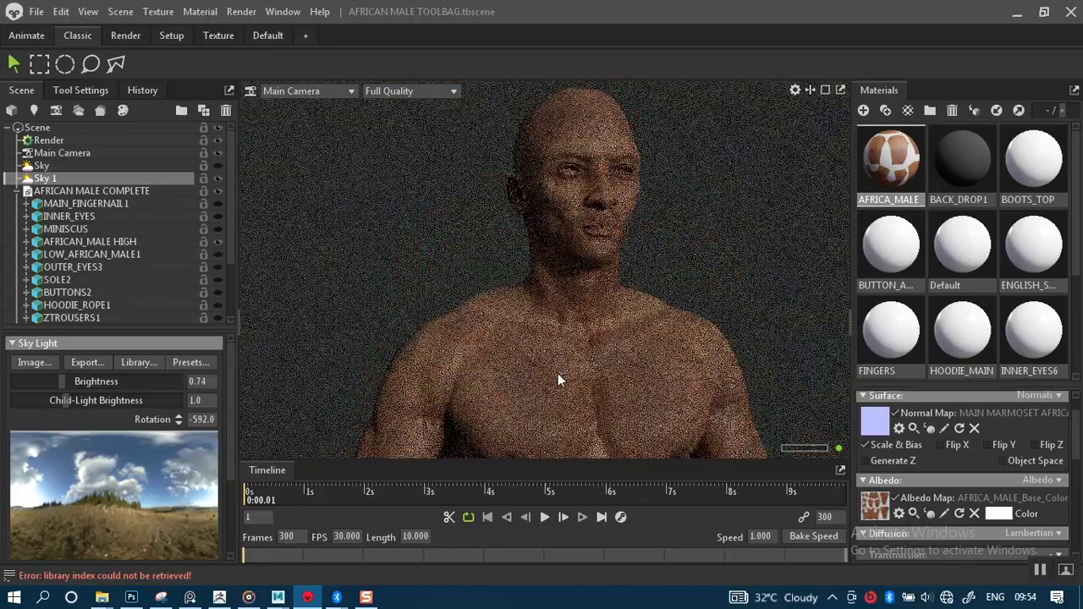
pyautogui.moveTo(577, 260); pyautogui.dragTo(581, 297, button='middle')
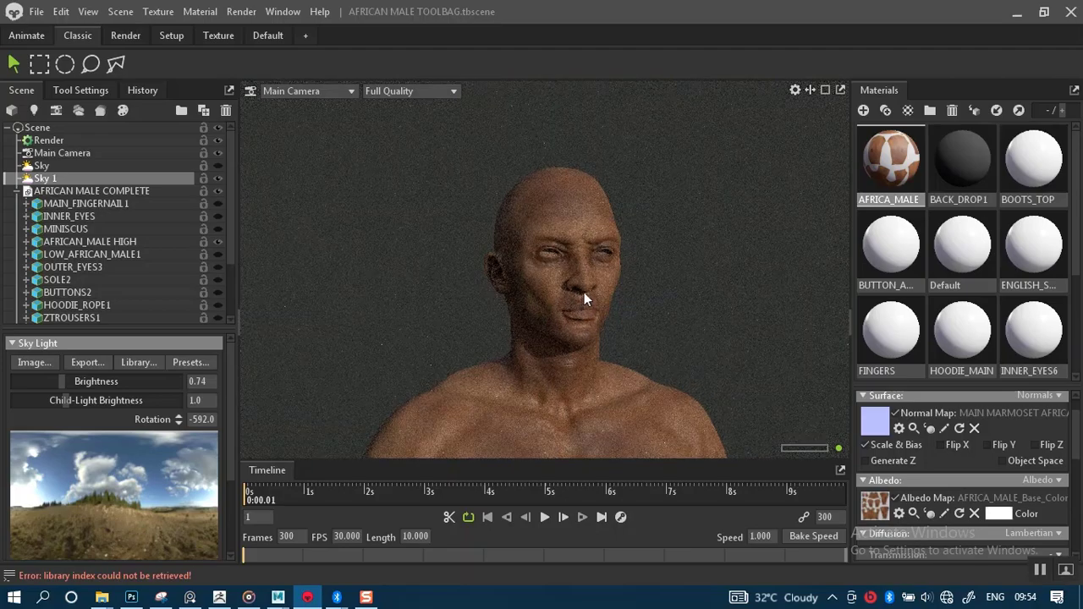
pyautogui.scroll(2, 584, 292)
pyautogui.moveTo(608, 332); pyautogui.dragTo(661, 377, button='right')
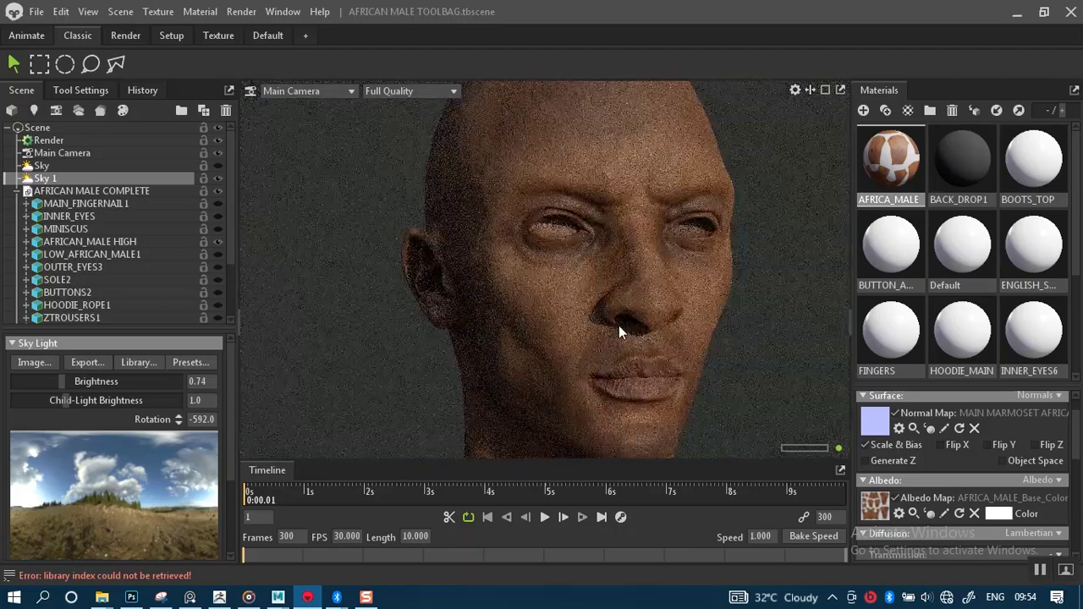
pyautogui.moveTo(619, 327)
pyautogui.mouseDown()
pyautogui.moveTo(600, 344)
pyautogui.moveTo(591, 331)
pyautogui.moveTo(601, 322)
pyautogui.moveTo(603, 331)
pyautogui.mouseUp()
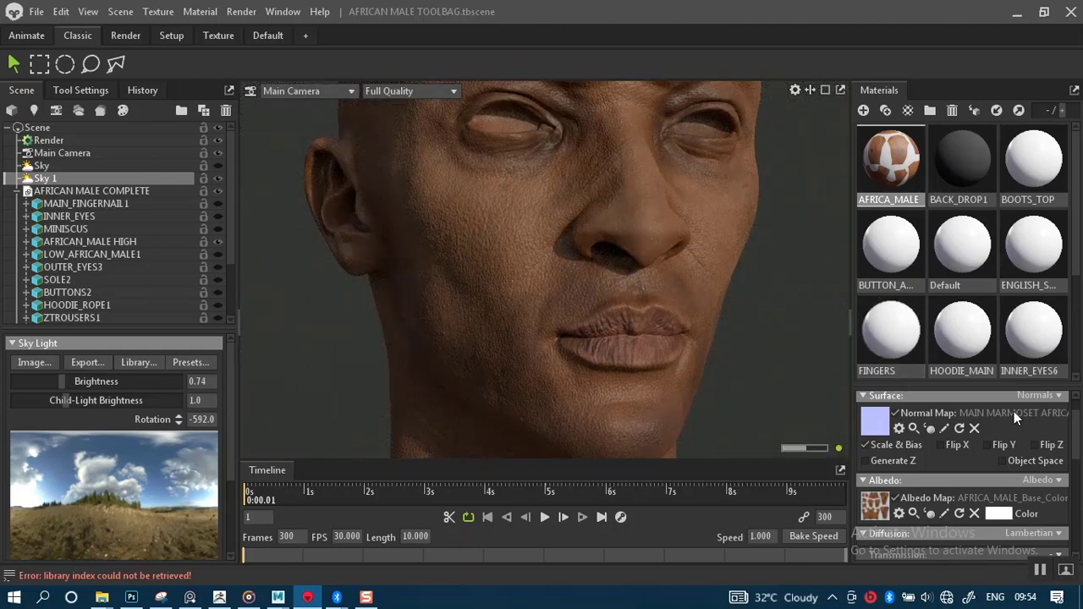
# Set the transmission of the AFRICA_MALE skin material to Subsurface Scattering, keeping its diffusion Lambertian.
pyautogui.scroll(-3, 1079, 448)
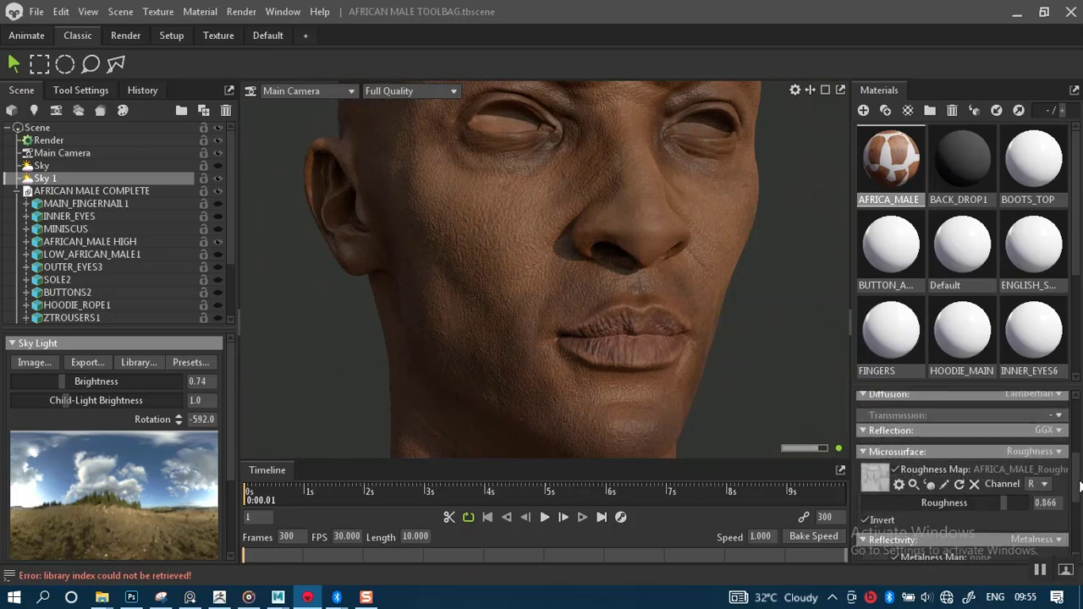
pyautogui.click(1058, 426)
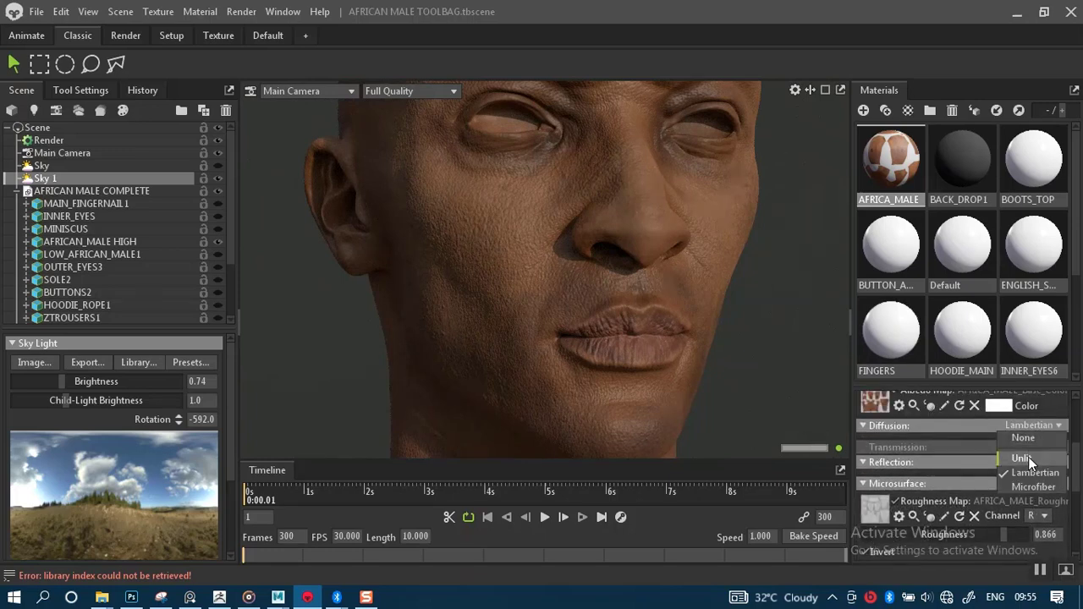
pyautogui.scroll(3, 1055, 446)
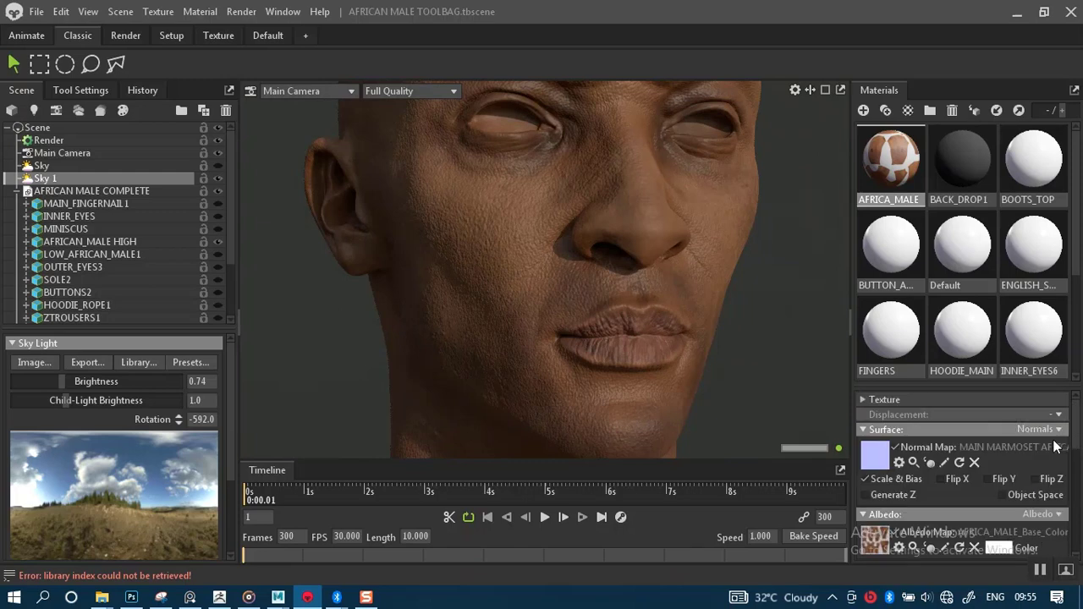
pyautogui.moveTo(1076, 445); pyautogui.dragTo(1078, 488)
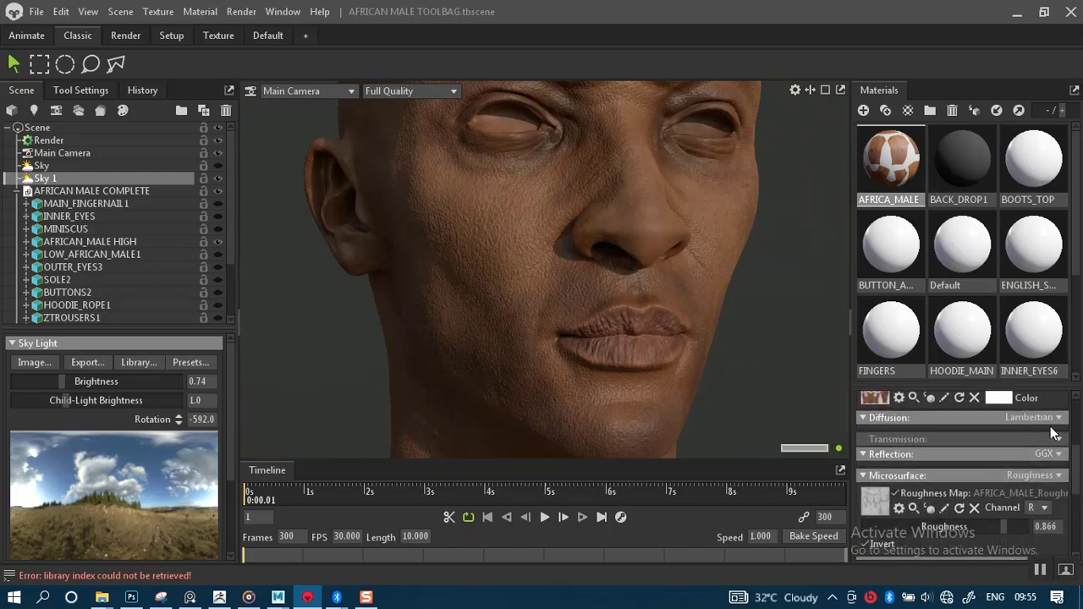
pyautogui.click(1058, 418)
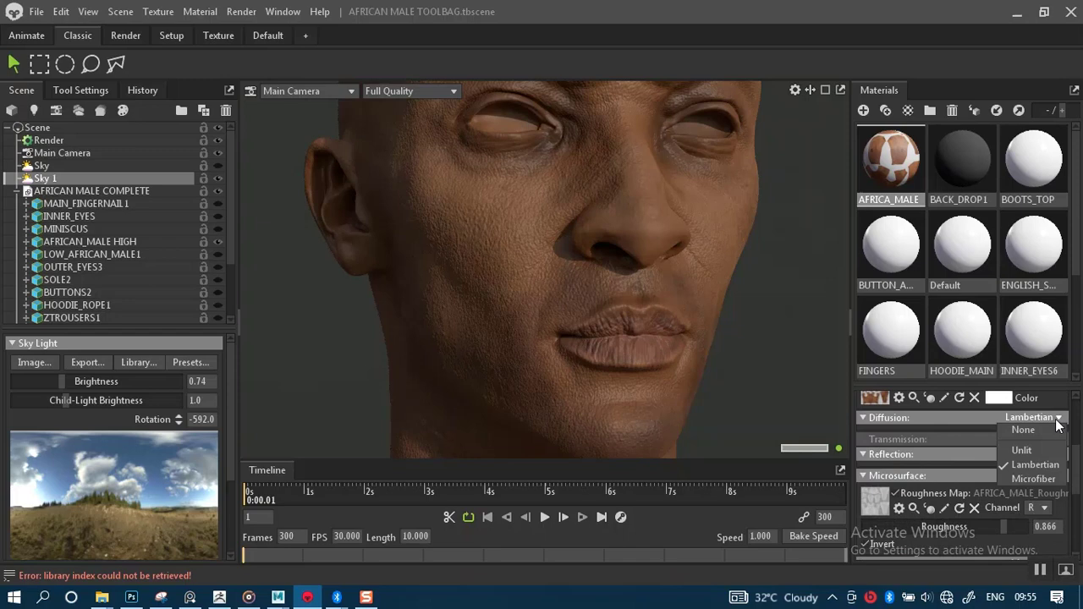
pyautogui.click(1077, 472)
pyautogui.moveTo(1077, 474)
pyautogui.mouseDown()
pyautogui.moveTo(1077, 532)
pyautogui.moveTo(1075, 453)
pyautogui.mouseUp()
pyautogui.click(1059, 463)
pyautogui.click(1057, 449)
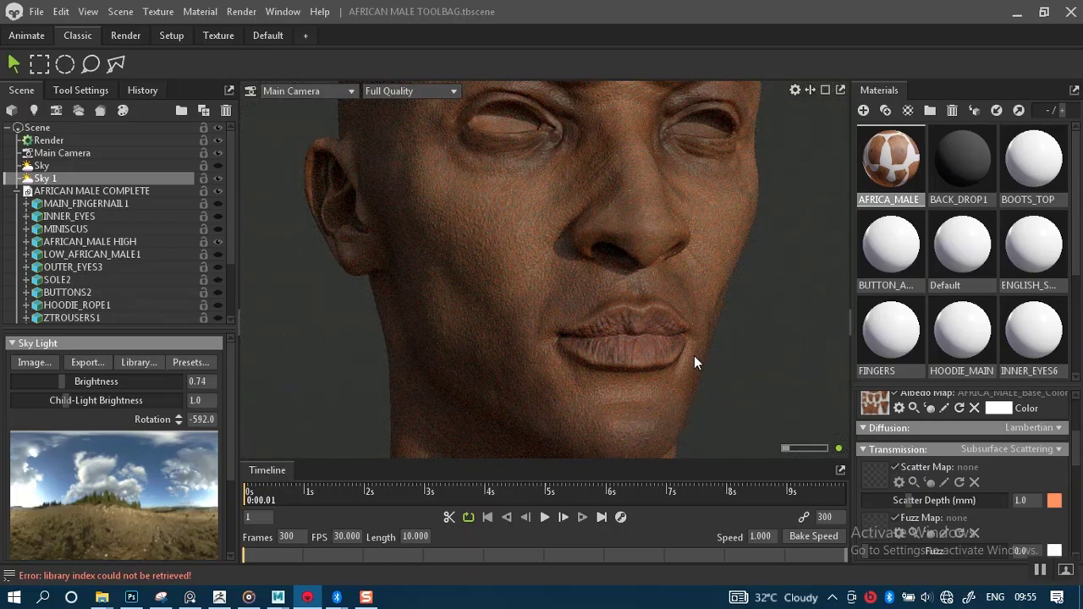
# Examine the subsurface scattering on the character's face and torso, both close up and from a distance.
pyautogui.scroll(-5, 694, 308)
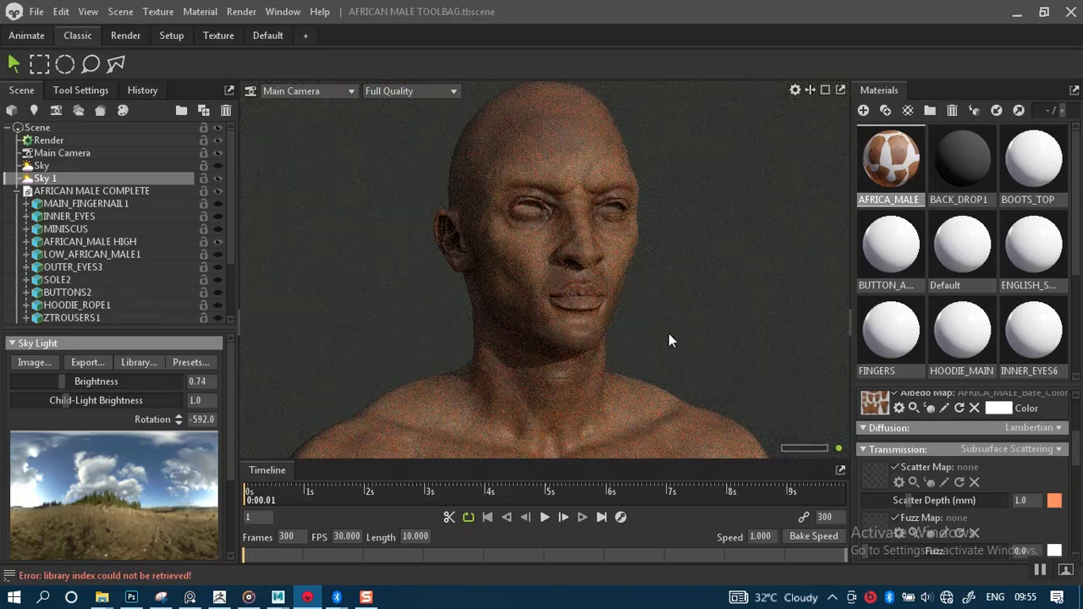
pyautogui.moveTo(649, 365); pyautogui.dragTo(664, 334)
pyautogui.scroll(4, 664, 339)
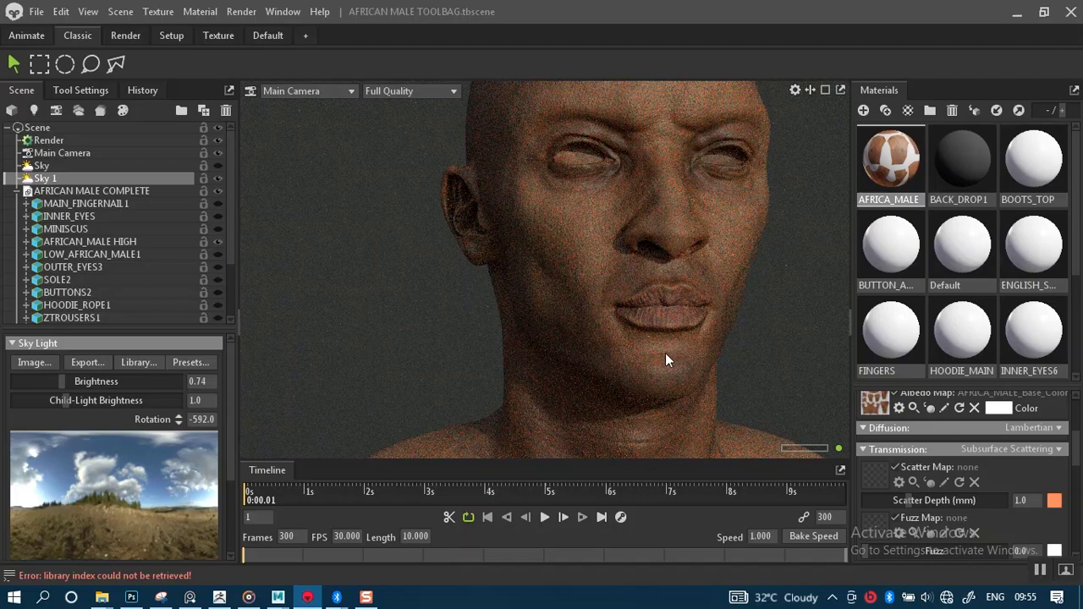
pyautogui.scroll(-8, 660, 347)
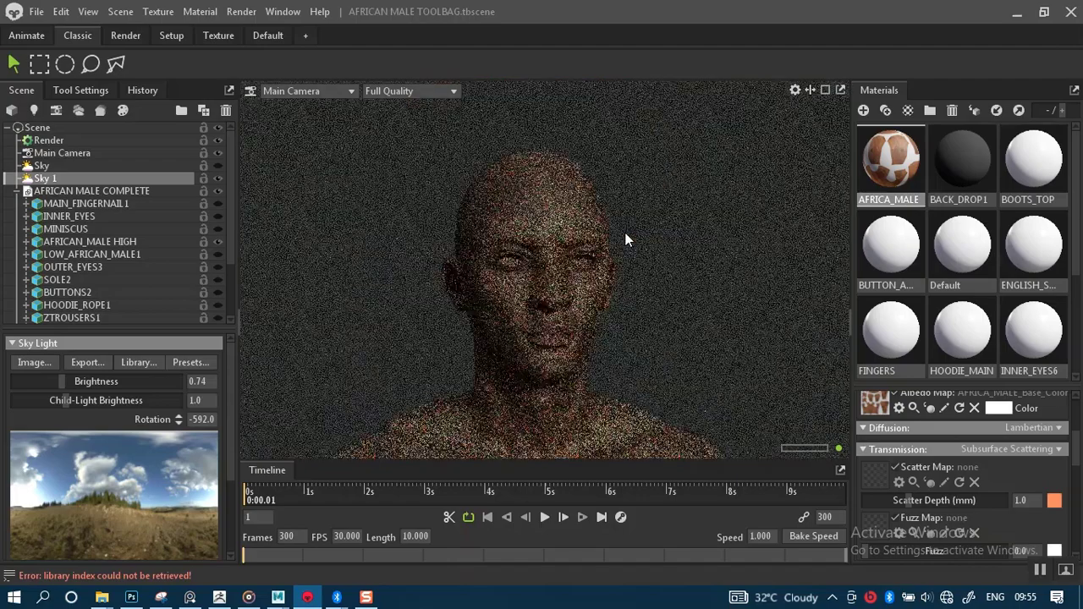
pyautogui.moveTo(630, 364); pyautogui.dragTo(645, 317, button='middle')
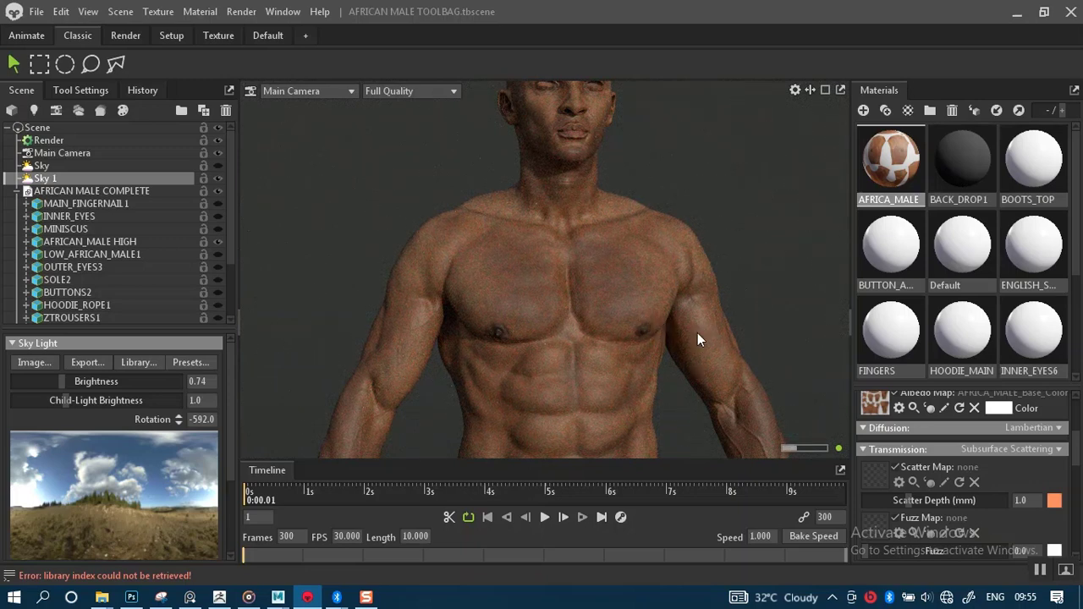
# Disable the scatter map to compare the skin on the chest and face, and re-enable it.
pyautogui.click(896, 467)
pyautogui.keyDown('alt'); pyautogui.moveTo(672, 380); pyautogui.dragTo(658, 313, button='right'); pyautogui.keyUp('alt')
pyautogui.scroll(5, 660, 346)
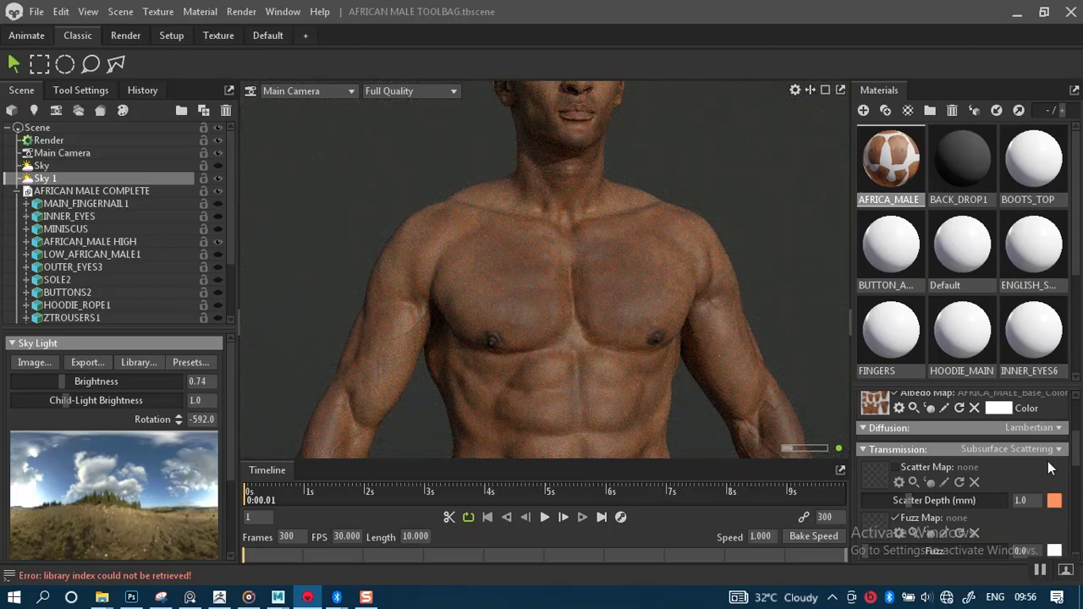
pyautogui.moveTo(1074, 457); pyautogui.dragTo(1077, 490)
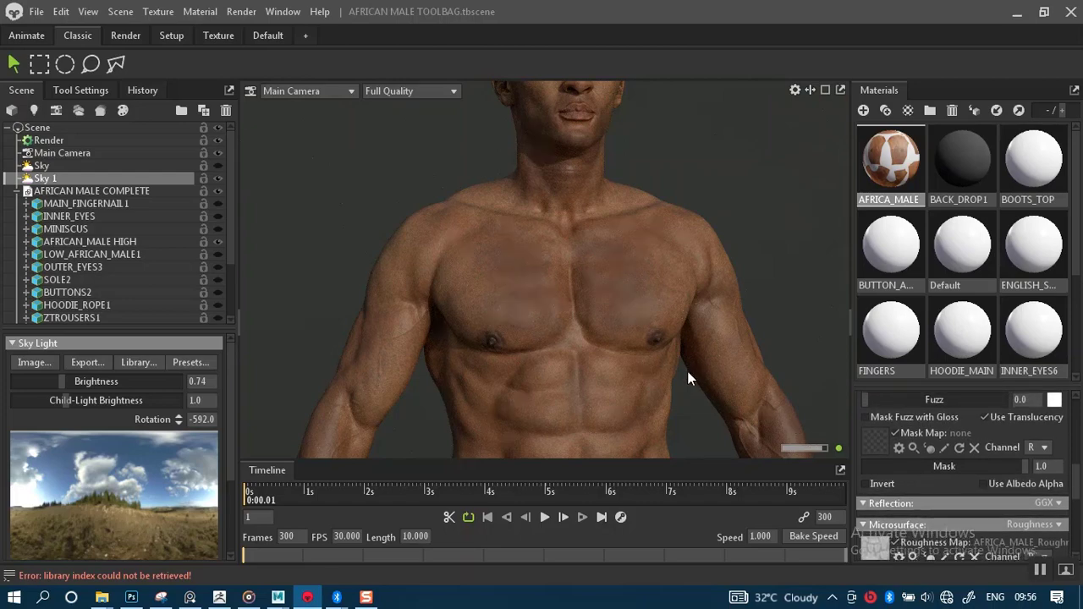
pyautogui.keyDown('alt'); pyautogui.moveTo(651, 348); pyautogui.dragTo(656, 417, button='middle'); pyautogui.keyUp('alt')
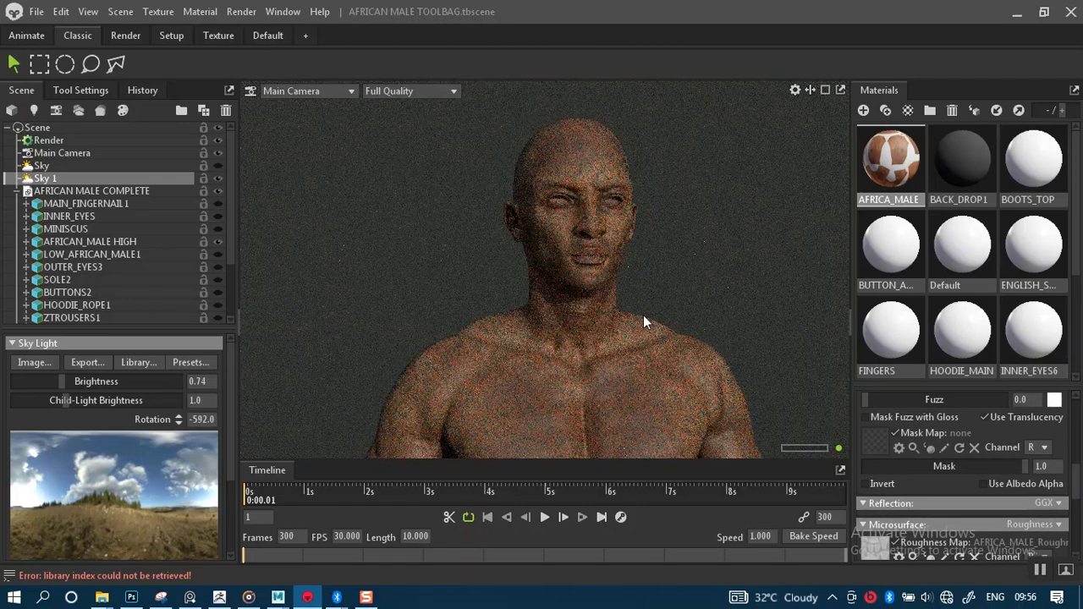
pyautogui.keyDown('alt'); pyautogui.moveTo(642, 319); pyautogui.dragTo(657, 385, button='right'); pyautogui.keyUp('alt')
pyautogui.moveTo(656, 385); pyautogui.dragTo(635, 312)
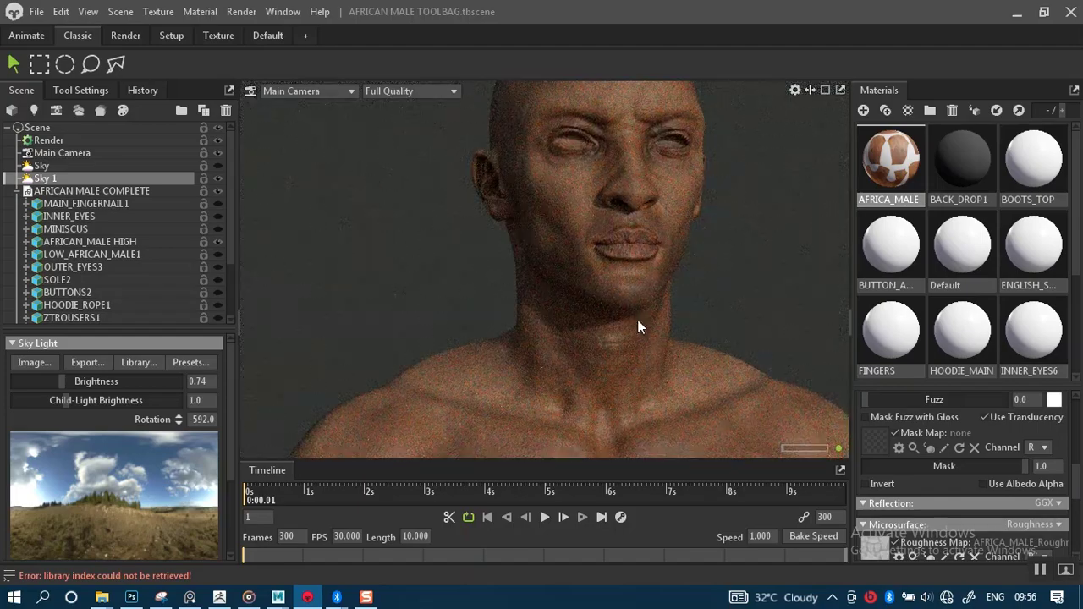
pyautogui.moveTo(640, 355); pyautogui.dragTo(635, 369)
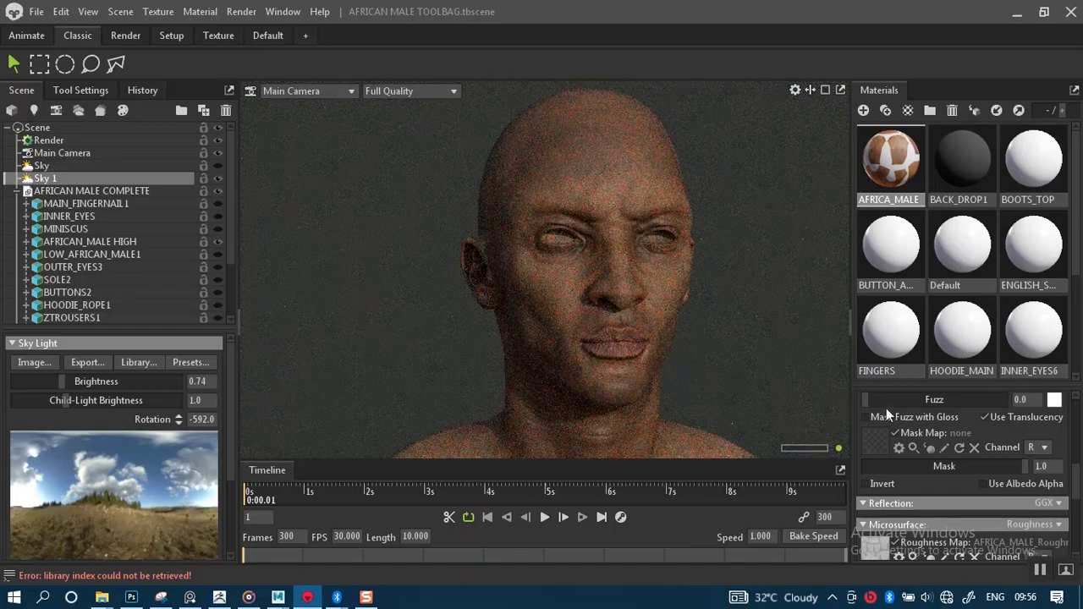
pyautogui.scroll(3, 1039, 462)
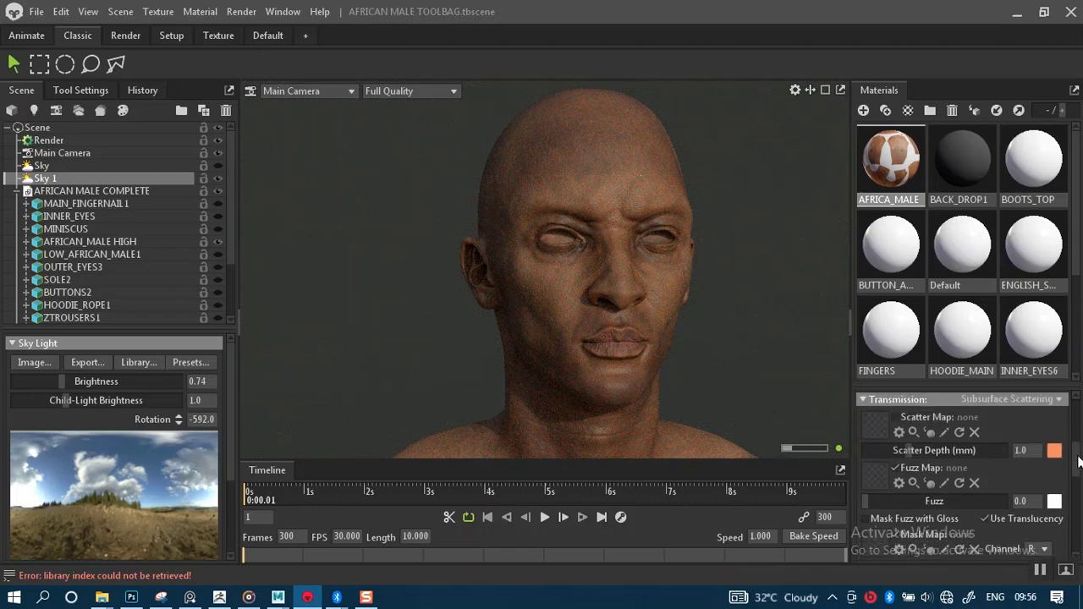
pyautogui.moveTo(690, 362); pyautogui.dragTo(685, 351)
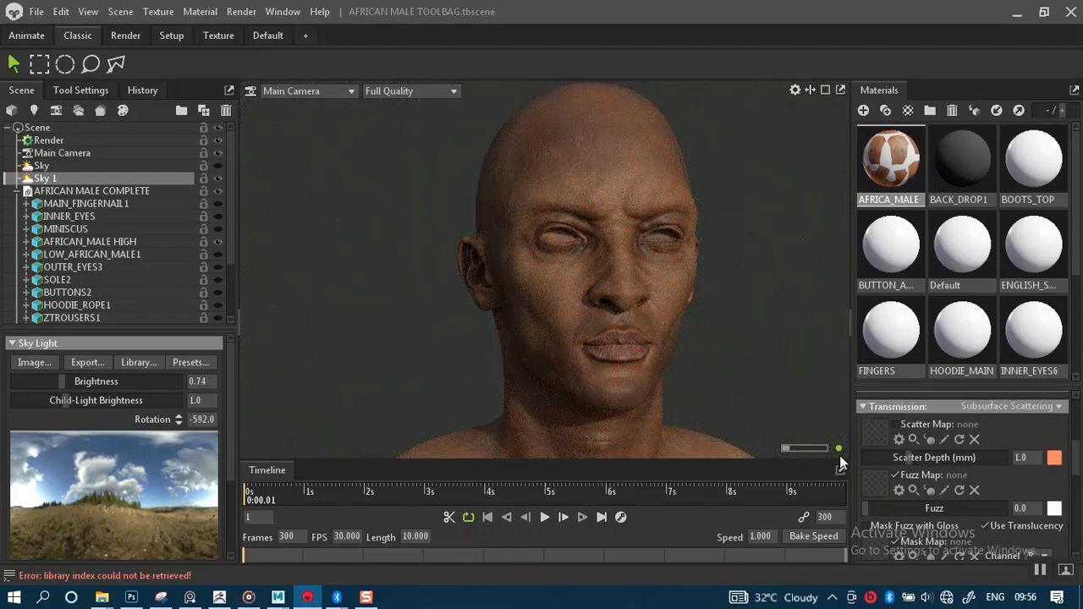
pyautogui.click(896, 425)
# Try a scatter depth of 12.19 mm and check the skin on the face, neck and upper chest.
pyautogui.moveTo(907, 458)
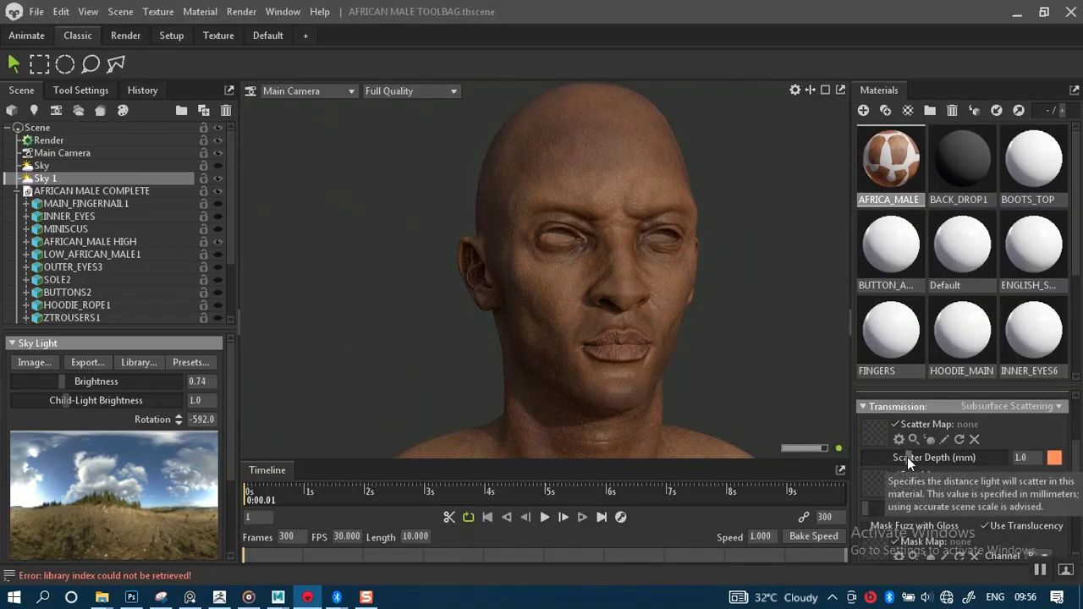
pyautogui.moveTo(907, 457); pyautogui.dragTo(929, 462)
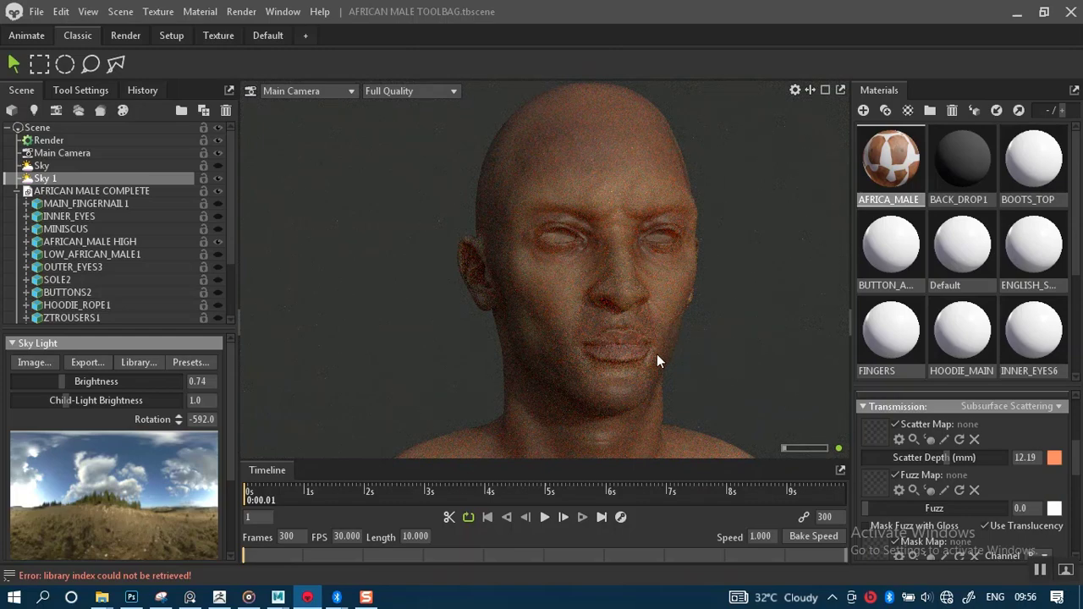
pyautogui.scroll(2, 656, 341)
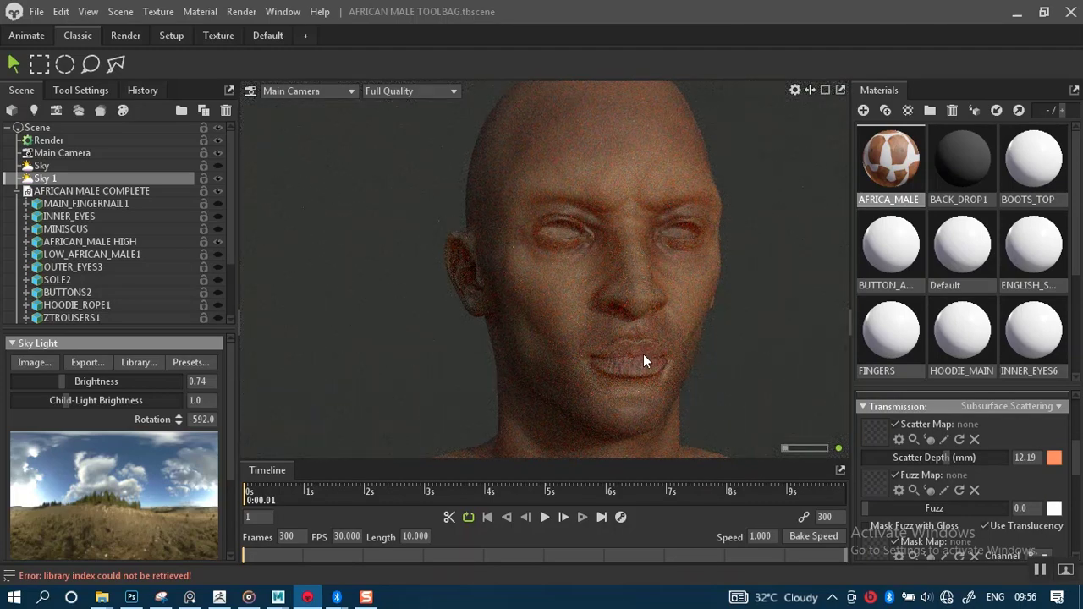
pyautogui.scroll(3, 645, 362)
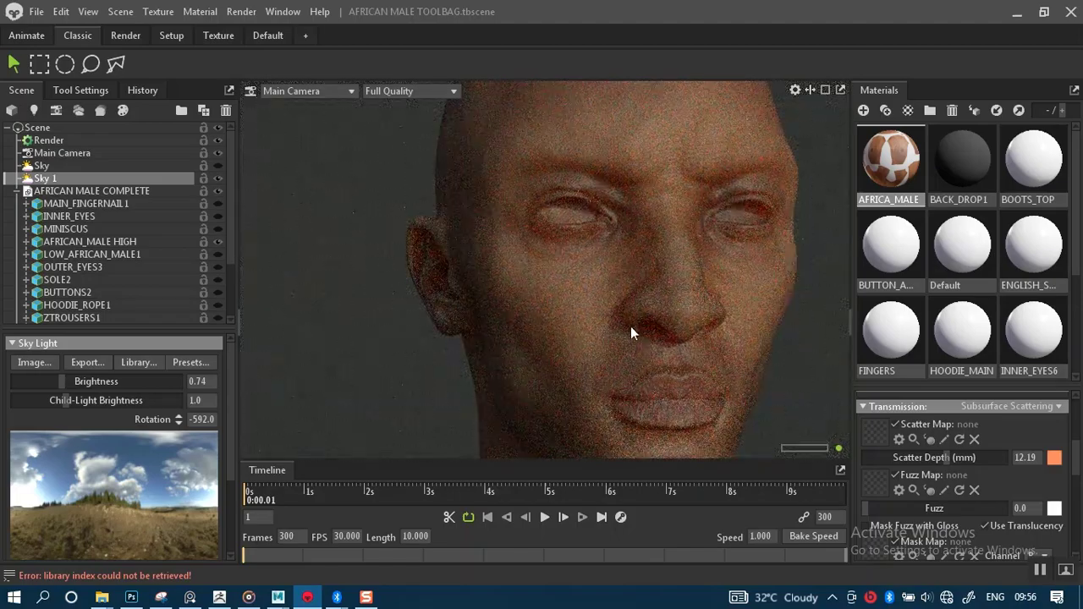
pyautogui.moveTo(611, 302); pyautogui.dragTo(575, 334)
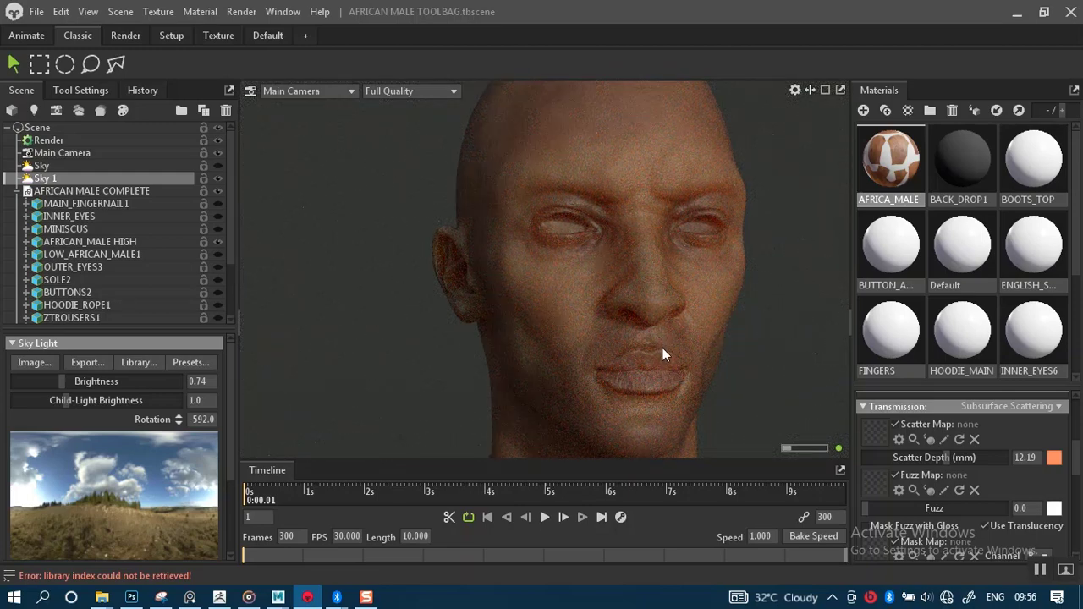
pyautogui.moveTo(639, 371); pyautogui.dragTo(639, 311, button='middle')
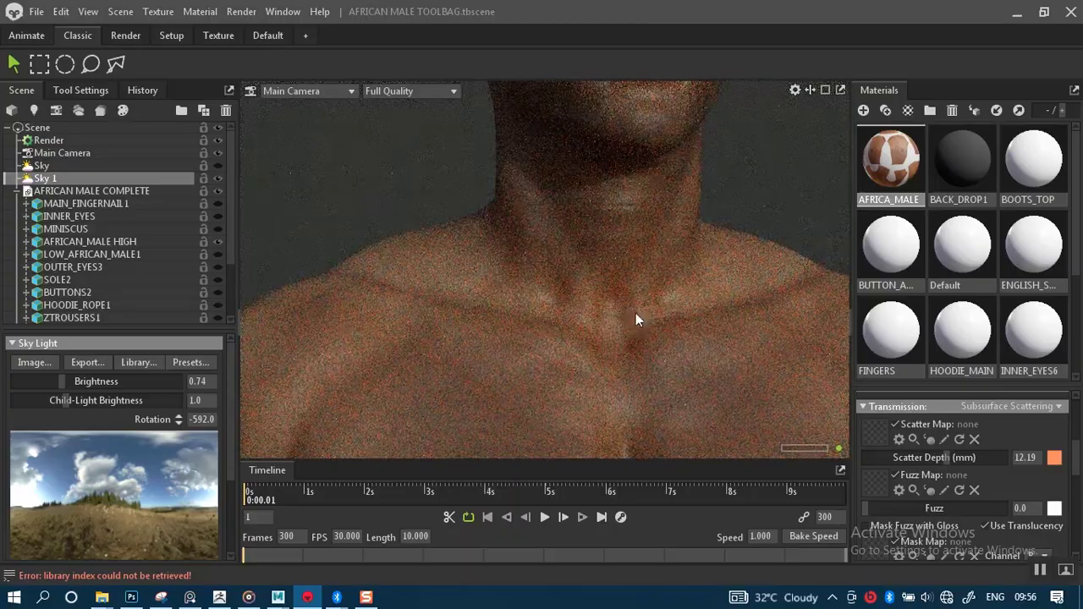
pyautogui.moveTo(636, 313); pyautogui.dragTo(664, 386)
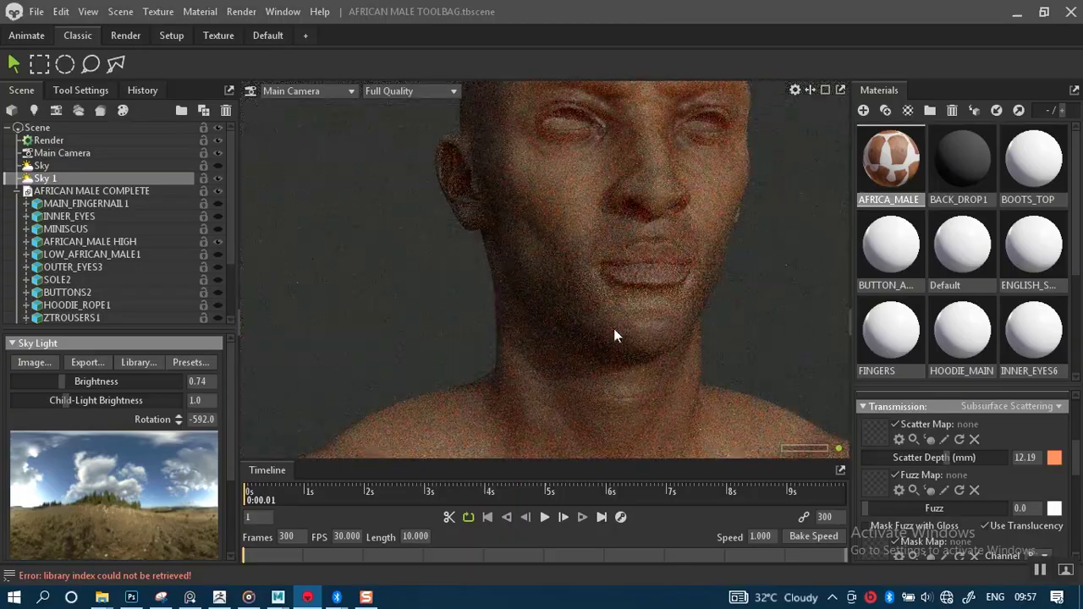
pyautogui.moveTo(626, 339); pyautogui.dragTo(606, 403, button='middle')
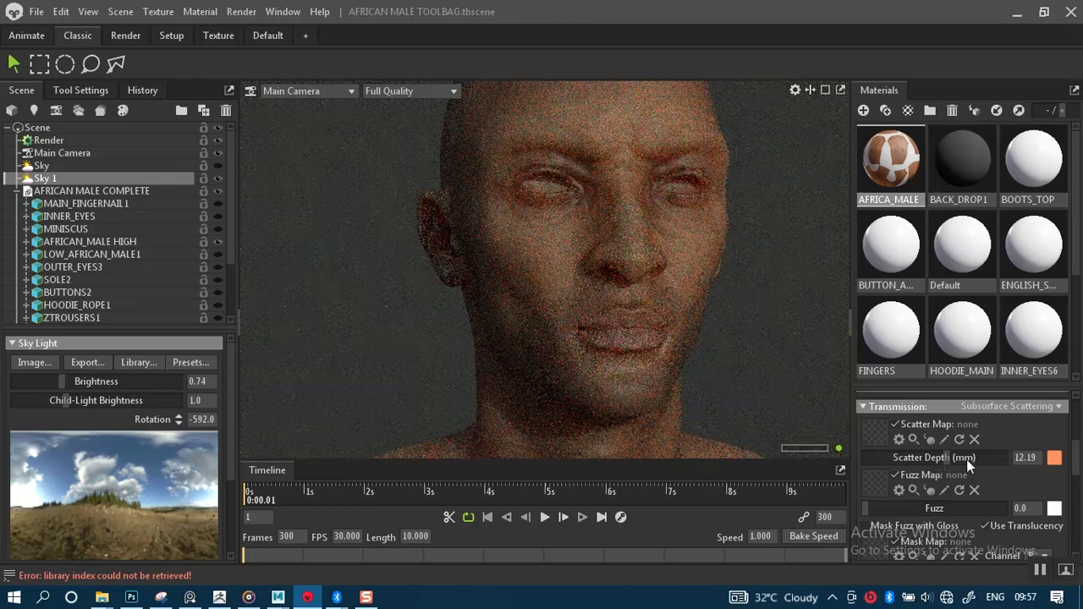
# Set the skin material's scatter depth to 5.44 mm.
pyautogui.click(1033, 458)
pyautogui.press('BackSpace')
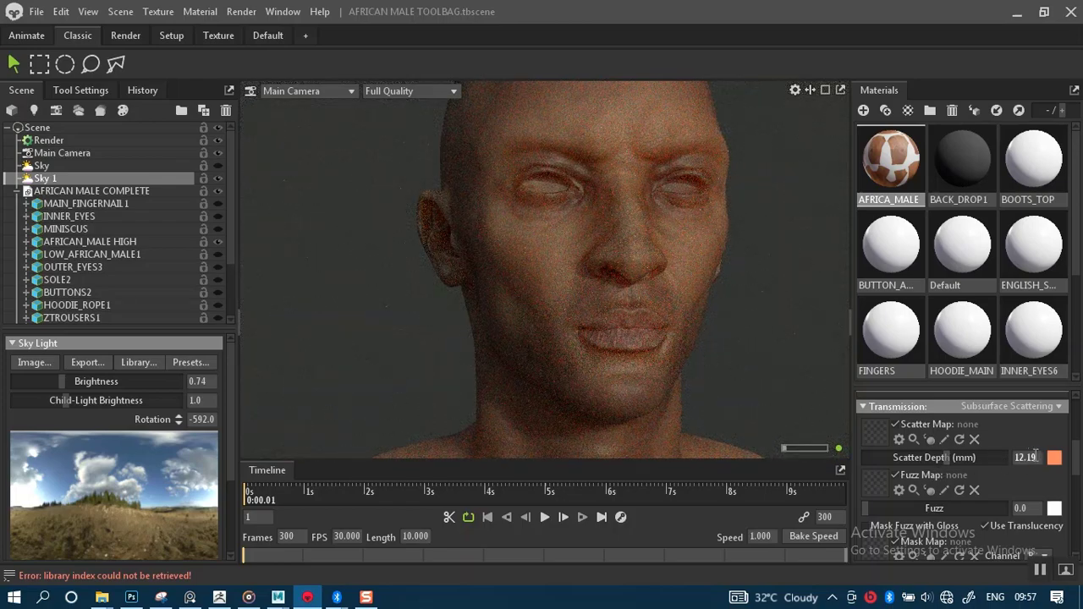
pyautogui.write('9')
pyautogui.press('Return')
pyautogui.press('Return')
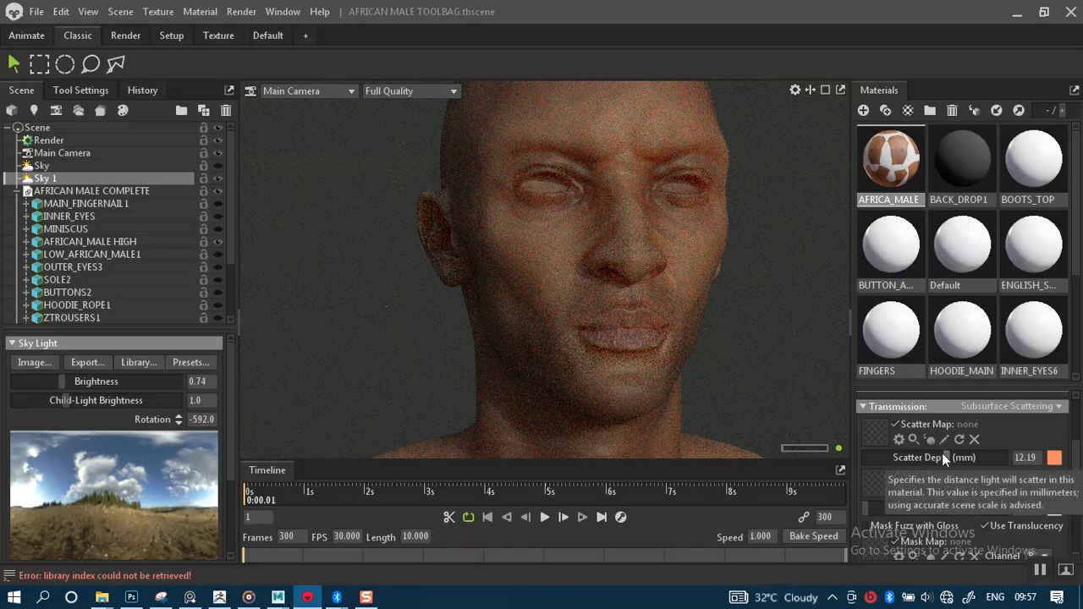
pyautogui.moveTo(935, 457)
pyautogui.mouseDown()
pyautogui.moveTo(921, 457)
pyautogui.moveTo(933, 463)
pyautogui.mouseUp()
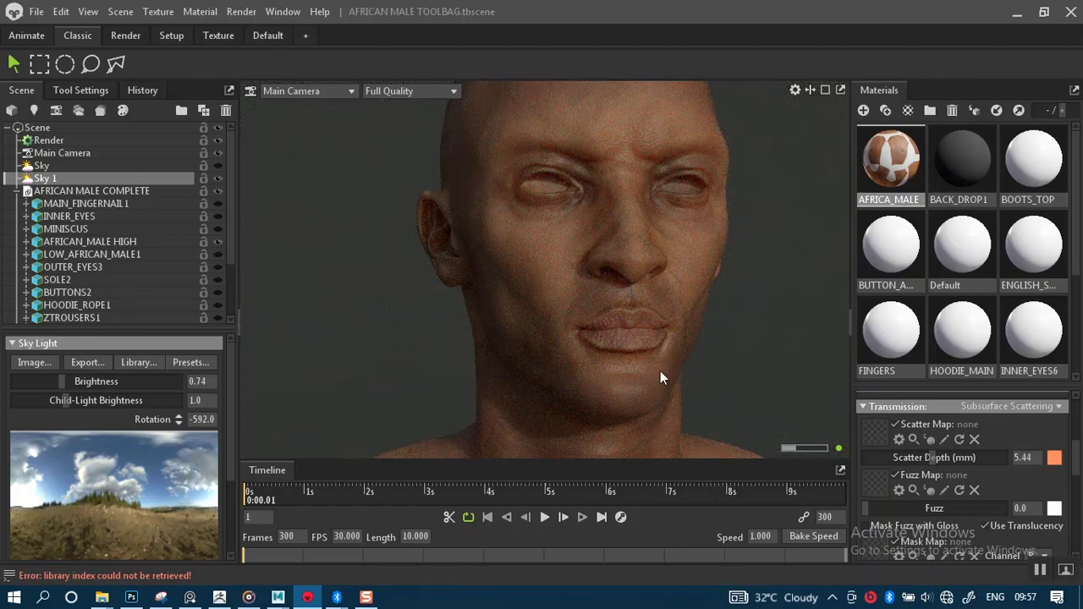
# Examine the adjusted scattering across the character's face, chest and forehead, both close up and from a distance.
pyautogui.scroll(-3, 649, 316)
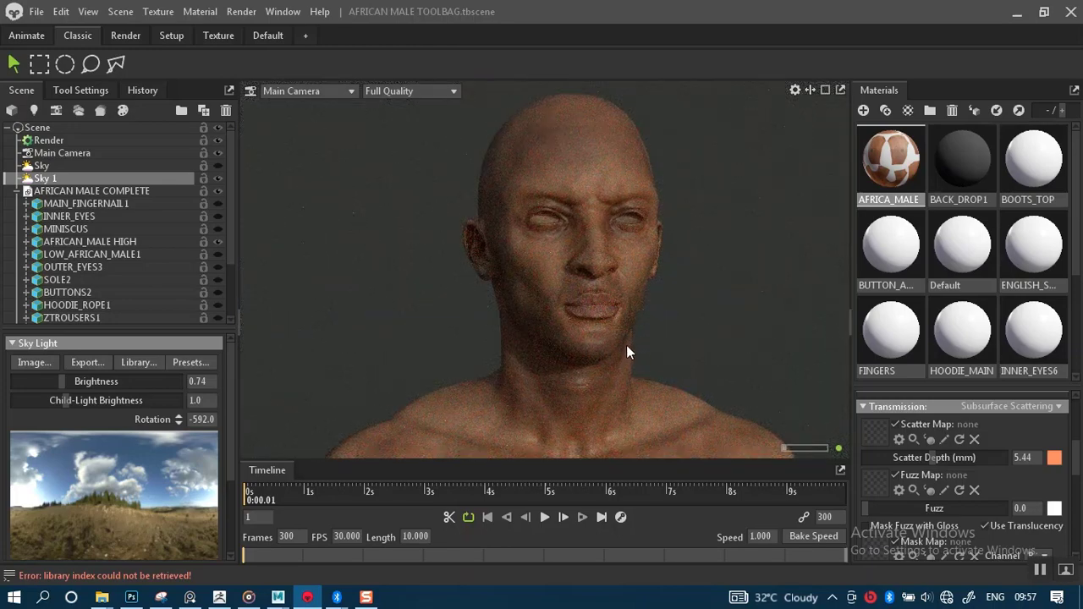
pyautogui.scroll(4, 627, 349)
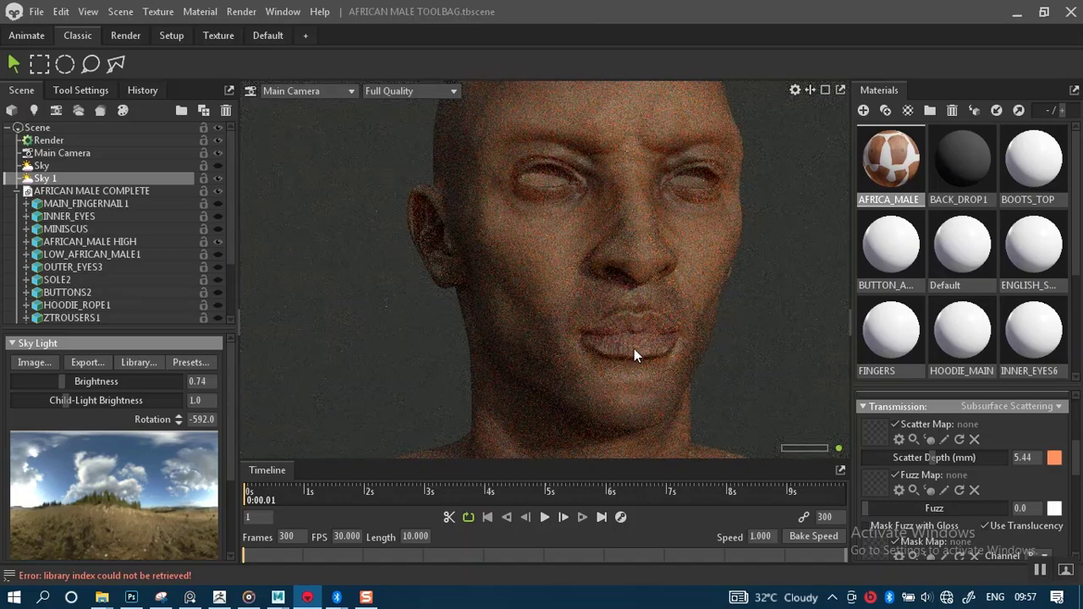
pyautogui.scroll(5, 629, 330)
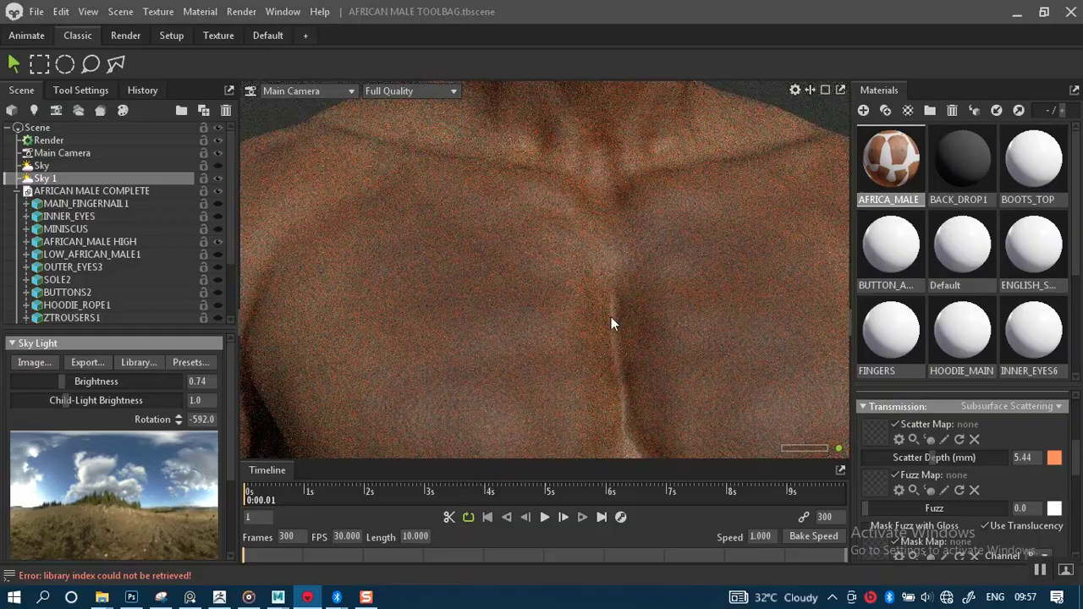
pyautogui.moveTo(615, 311); pyautogui.dragTo(621, 304, button='middle')
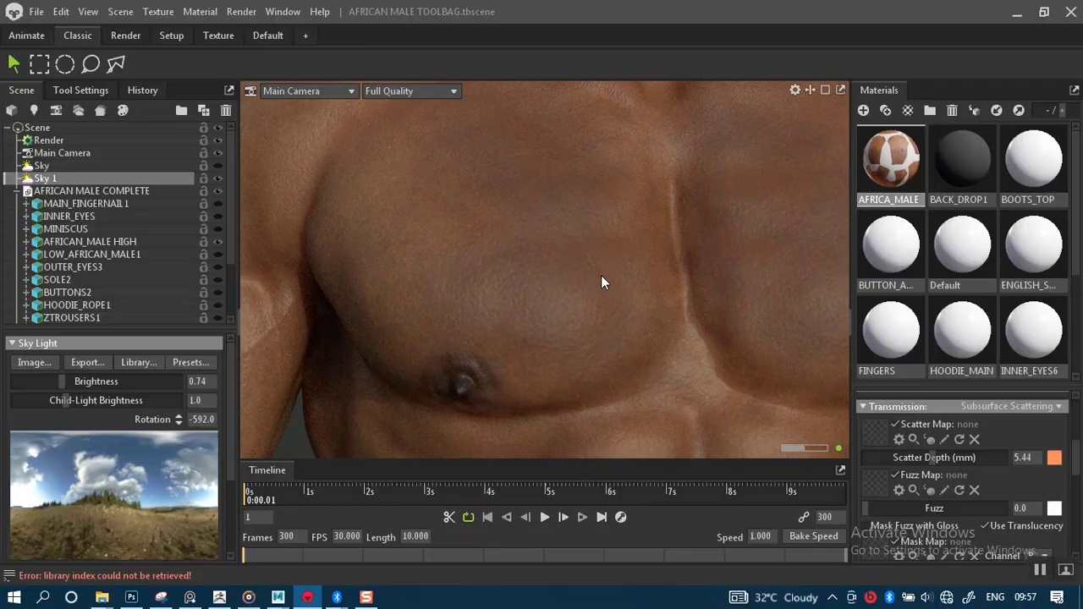
pyautogui.moveTo(601, 279); pyautogui.dragTo(585, 359)
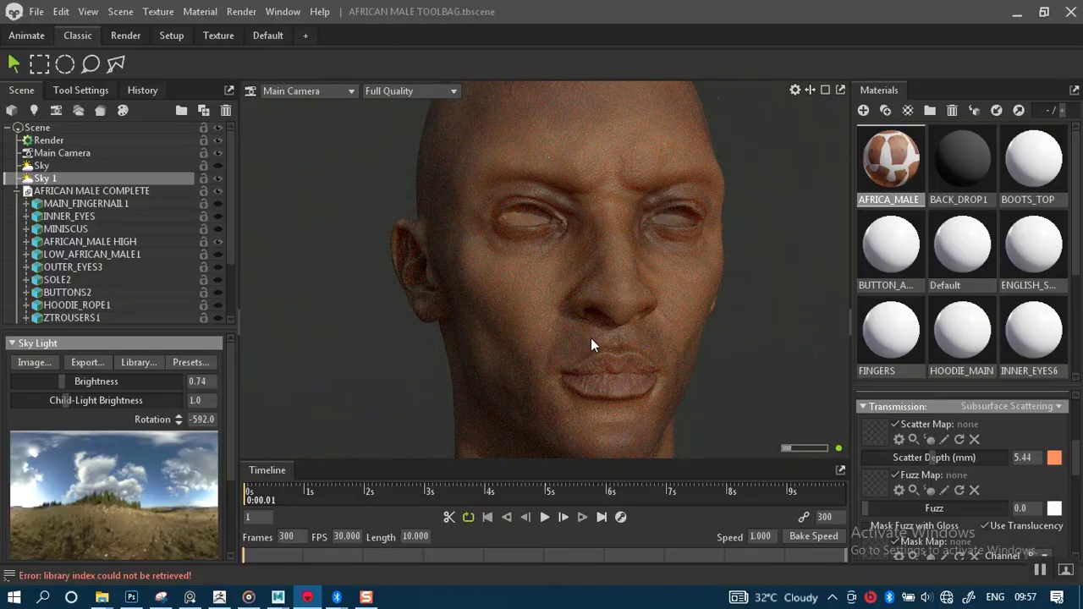
pyautogui.moveTo(603, 297); pyautogui.dragTo(599, 349)
pyautogui.scroll(3, 600, 352)
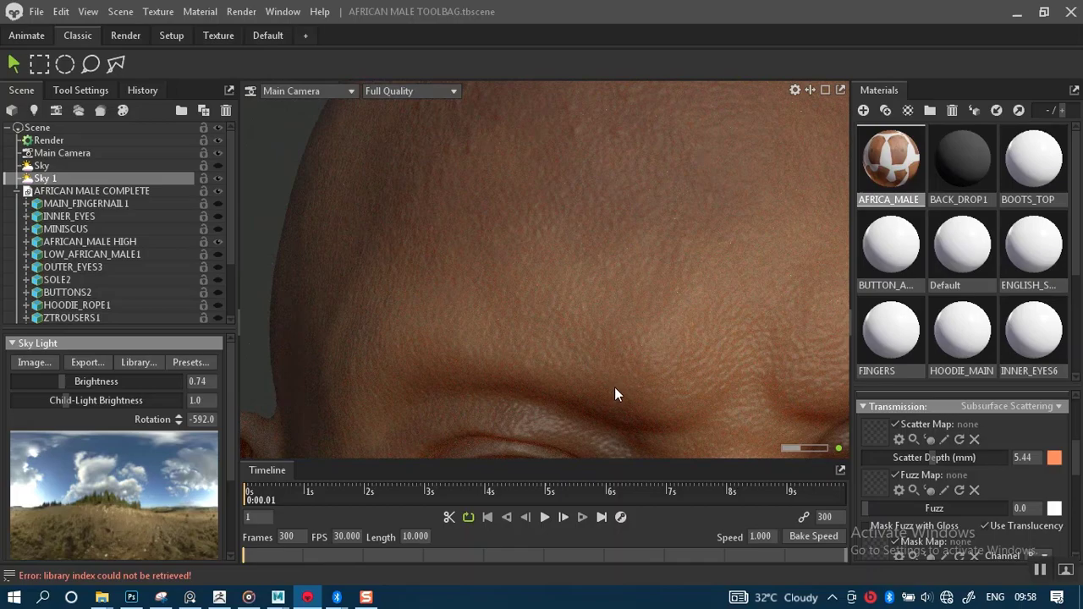
pyautogui.scroll(-6, 613, 386)
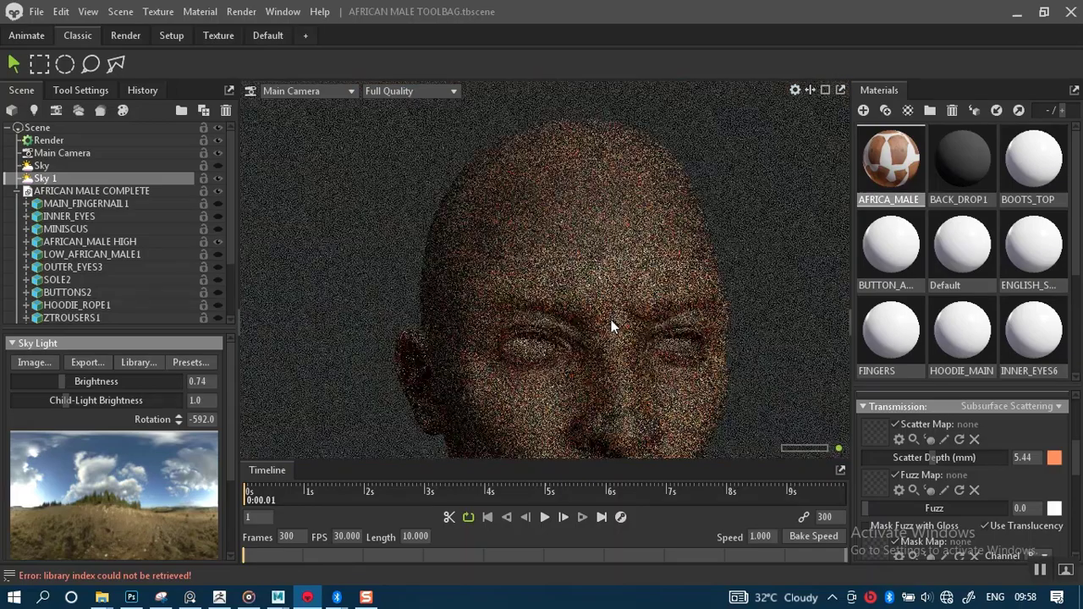
# Inspect the rendered skin on the face and along the full torso and arms, ending on a close view of the eyes and nose.
pyautogui.moveTo(611, 320)
pyautogui.mouseDown(button='middle')
pyautogui.moveTo(612, 310)
pyautogui.moveTo(605, 330)
pyautogui.mouseUp(button='middle')
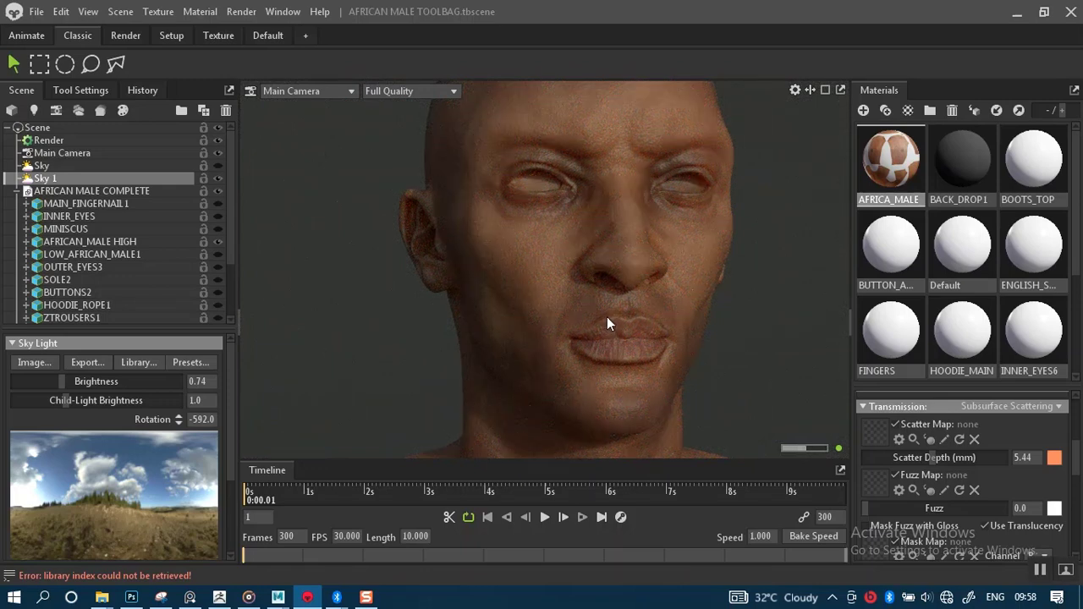
pyautogui.moveTo(610, 340); pyautogui.dragTo(587, 176, button='right')
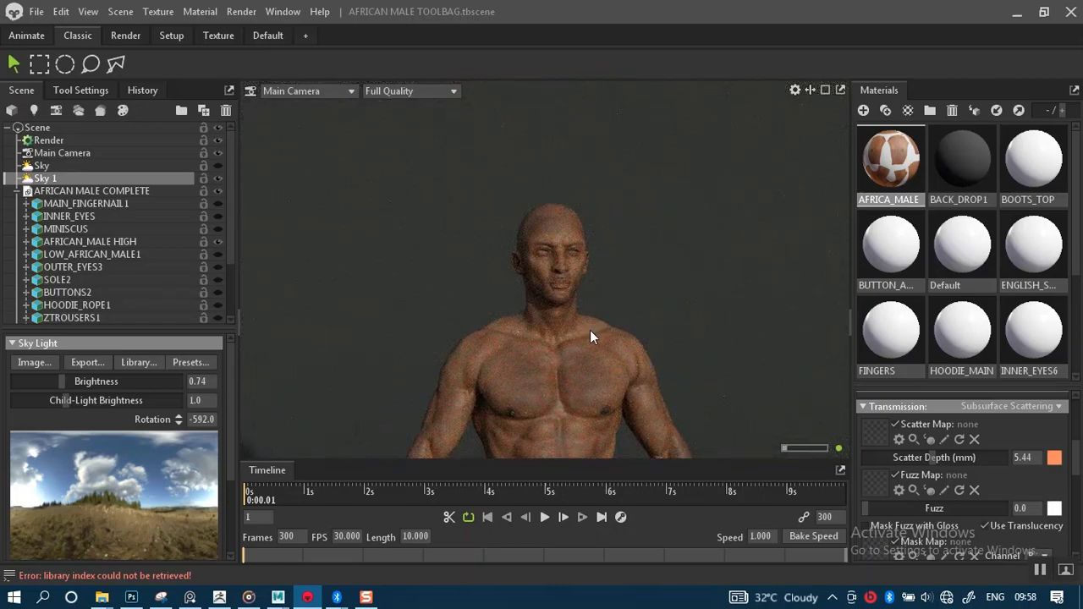
pyautogui.moveTo(589, 352); pyautogui.dragTo(591, 323, button='right')
pyautogui.moveTo(589, 331); pyautogui.dragTo(583, 256, button='middle')
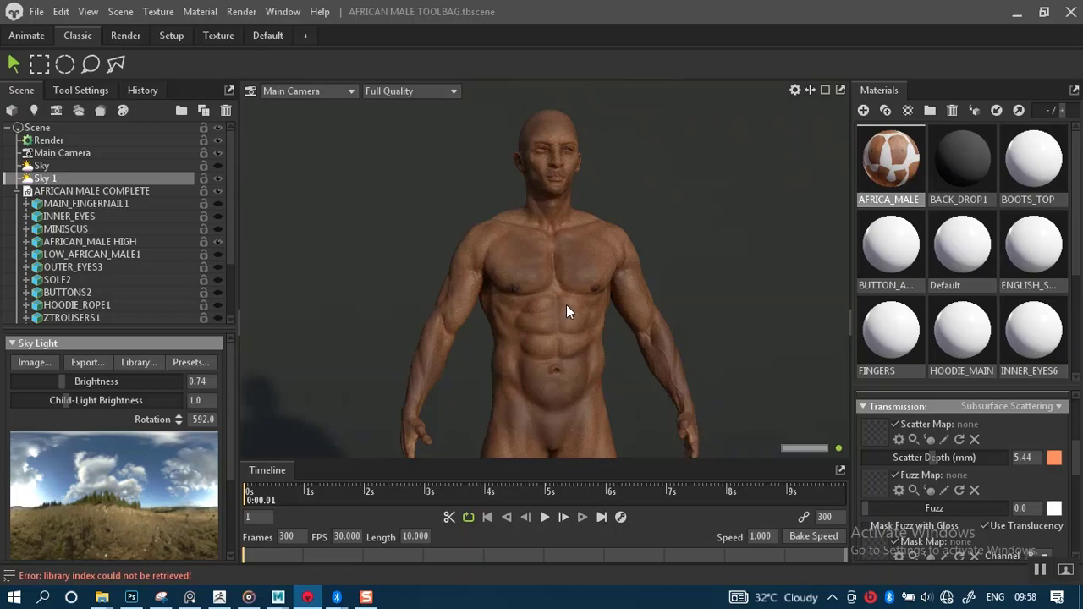
pyautogui.moveTo(567, 305); pyautogui.dragTo(568, 266)
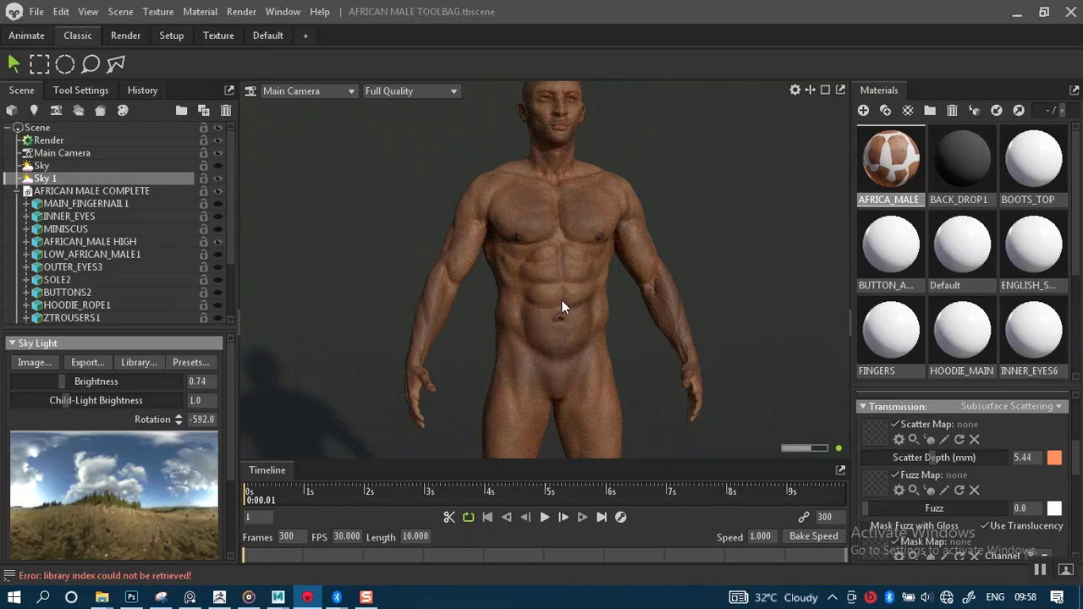
pyautogui.moveTo(566, 255)
pyautogui.mouseDown()
pyautogui.moveTo(567, 325)
pyautogui.moveTo(568, 263)
pyautogui.mouseUp()
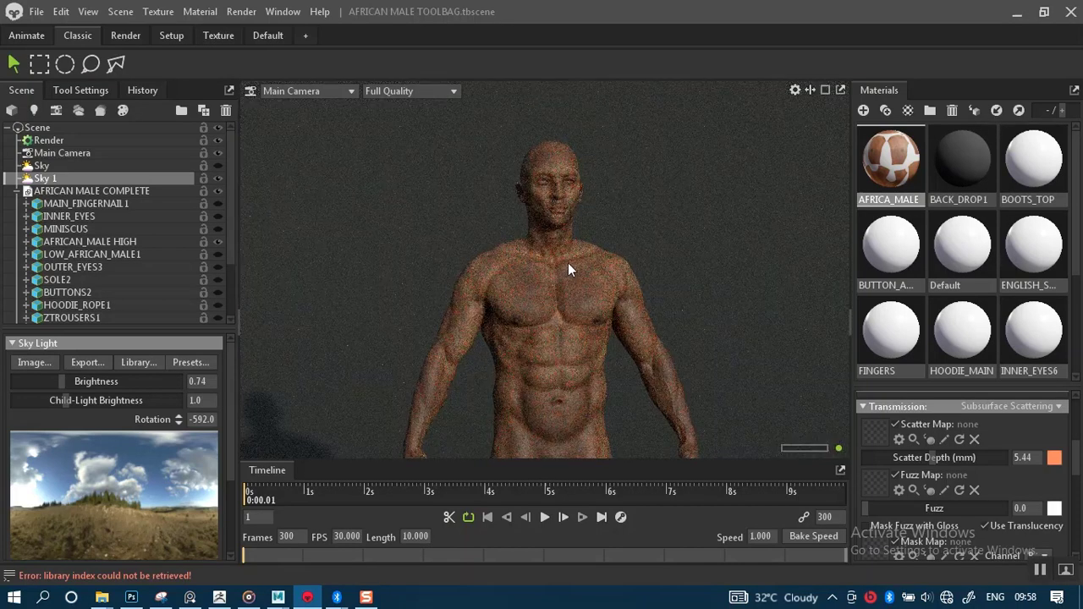
pyautogui.scroll(3, 573, 314)
pyautogui.moveTo(581, 284); pyautogui.dragTo(576, 321, button='middle')
pyautogui.scroll(-2, 576, 321)
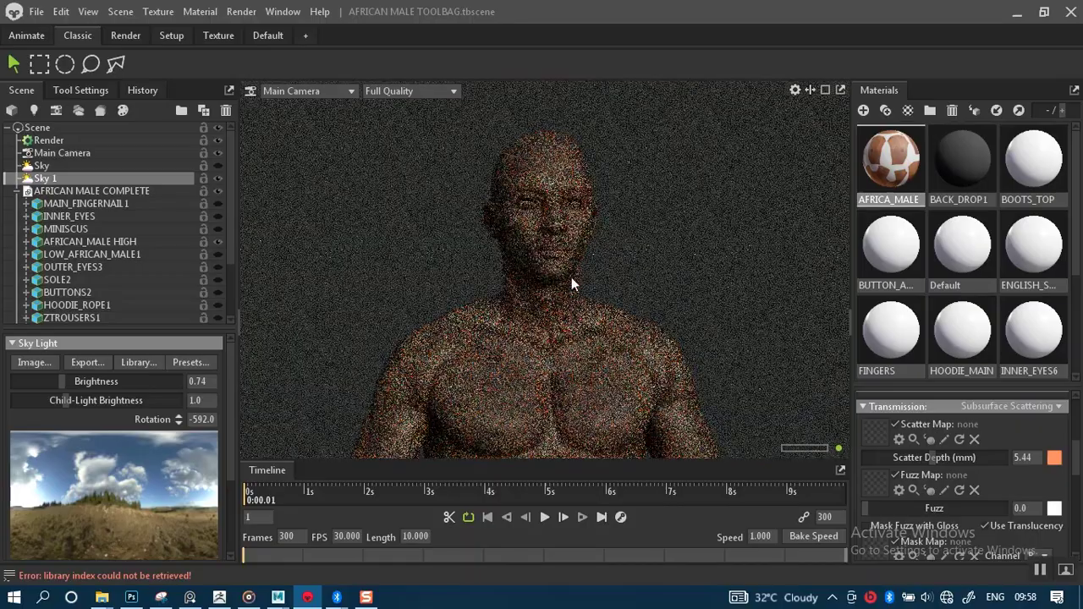
pyautogui.scroll(2, 570, 280)
pyautogui.moveTo(571, 281); pyautogui.dragTo(574, 309, button='middle')
pyautogui.moveTo(576, 315); pyautogui.dragTo(590, 348, button='right')
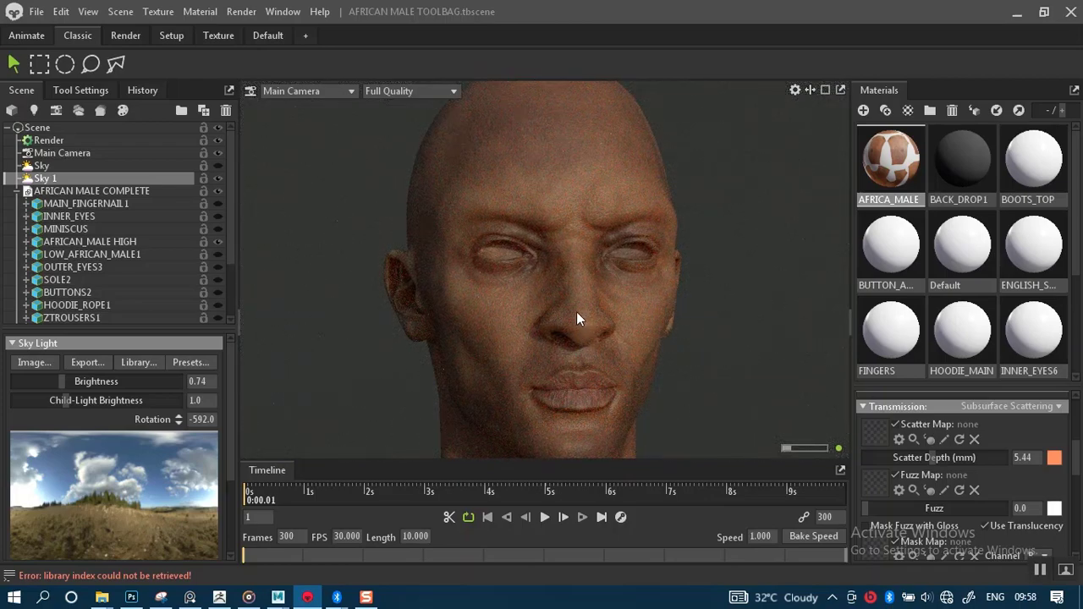
pyautogui.moveTo(578, 328); pyautogui.dragTo(580, 349, button='right')
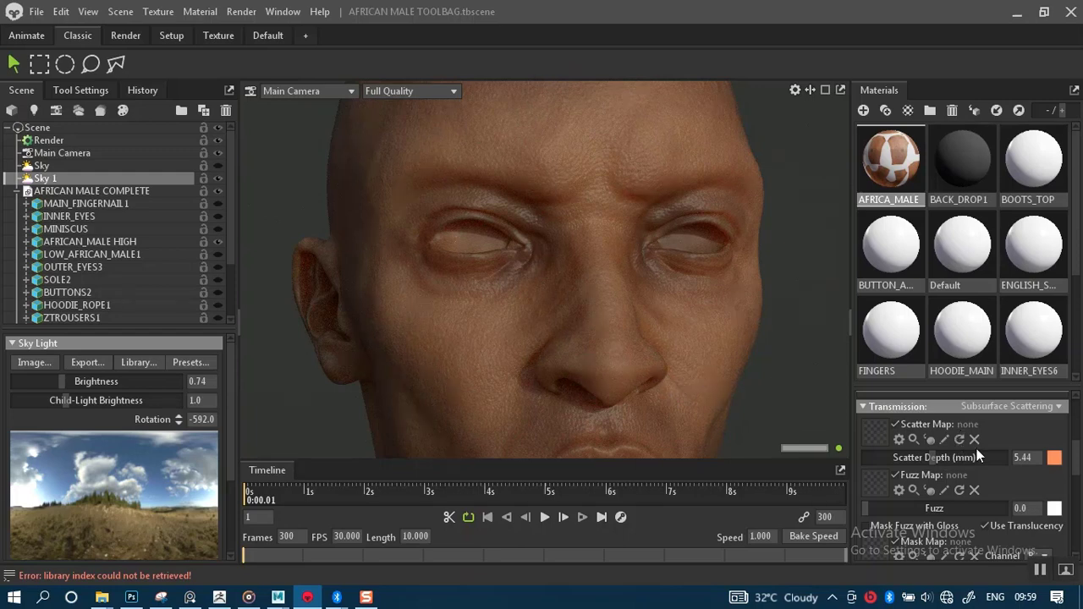
# Set the skin material's scatter depth to 2.5 mm and check the skin on the face and chest.
pyautogui.click(1024, 457)
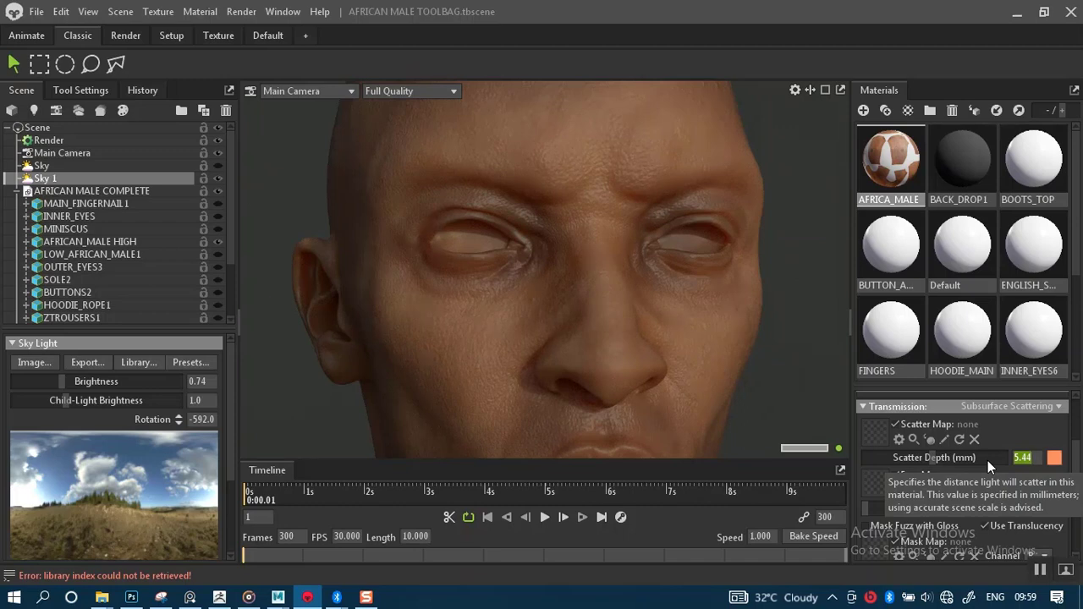
pyautogui.write('2.5')
pyautogui.press('Return')
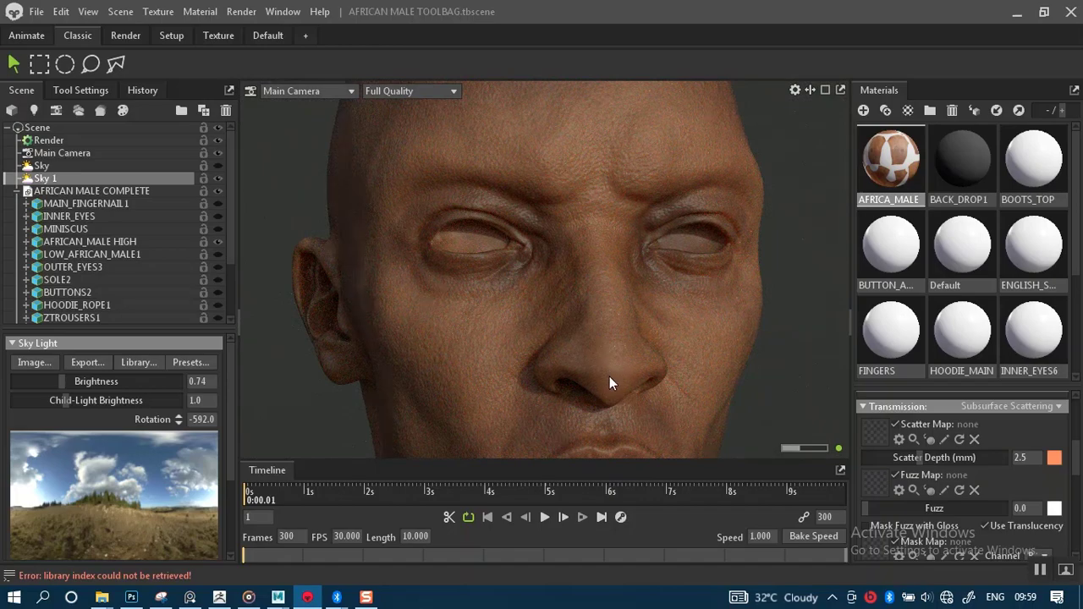
pyautogui.moveTo(609, 374); pyautogui.dragTo(596, 284, button='right')
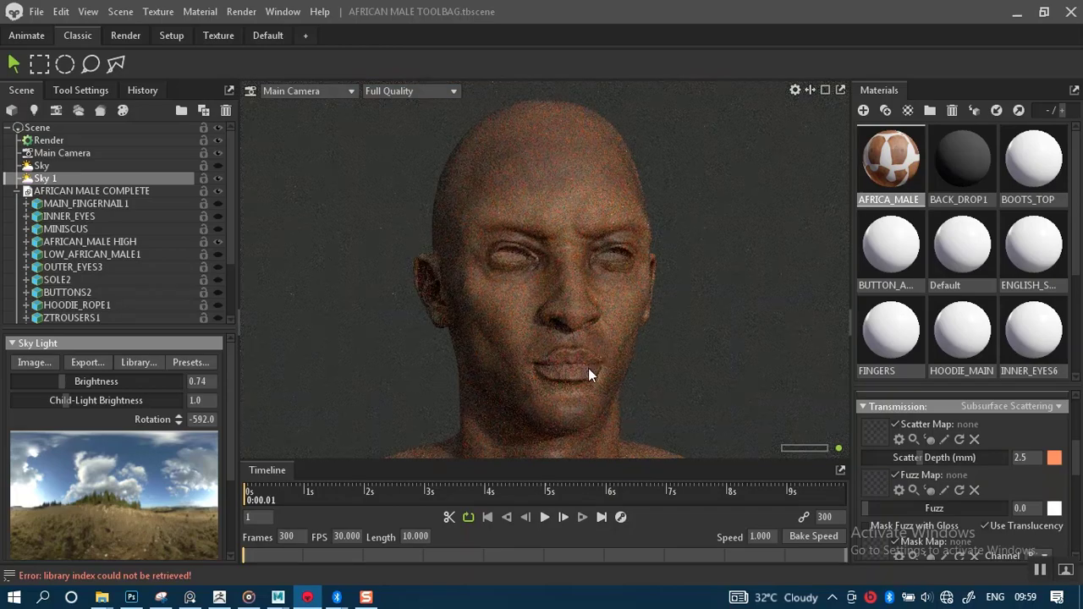
pyautogui.scroll(6, 590, 330)
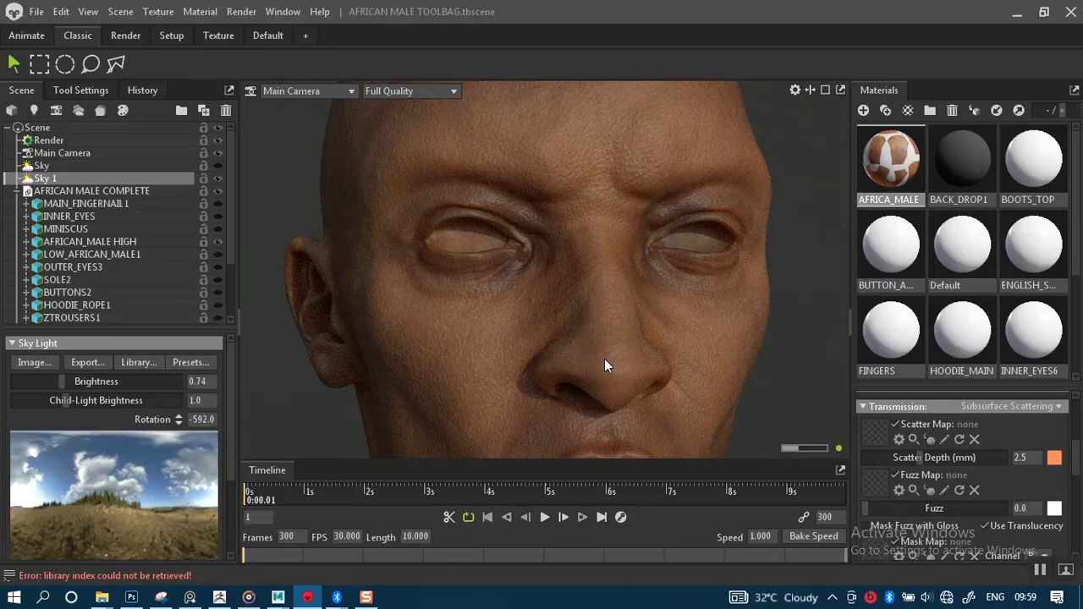
pyautogui.scroll(-5, 604, 339)
pyautogui.scroll(4, 604, 341)
pyautogui.moveTo(604, 341); pyautogui.dragTo(611, 257, button='middle')
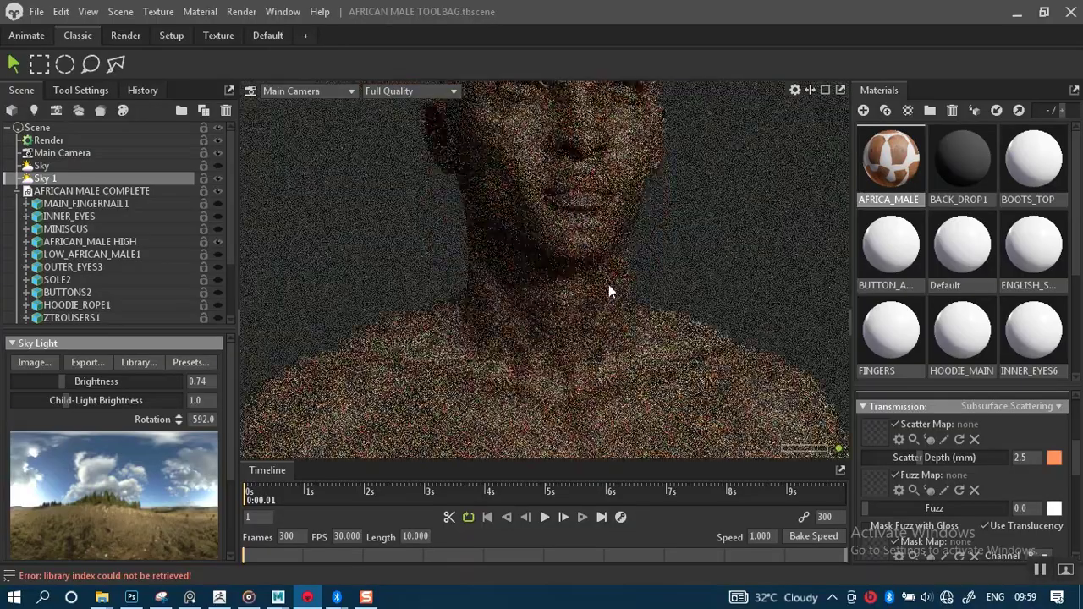
pyautogui.scroll(-2, 611, 257)
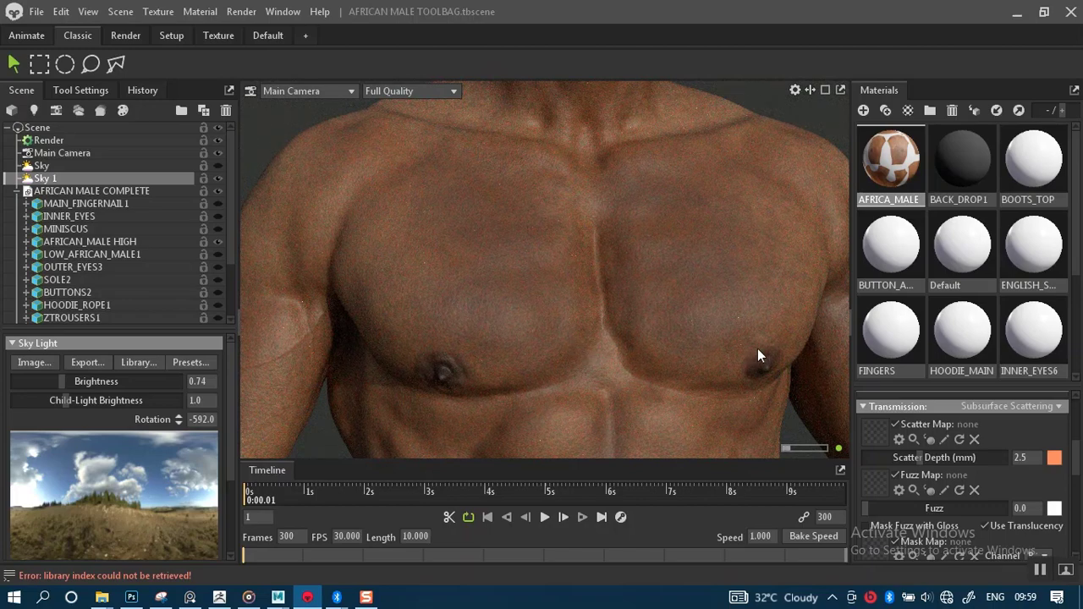
# Switch the skin material's transmission to Volumetric Scattering and check its effect on the chest and face.
pyautogui.click(1058, 408)
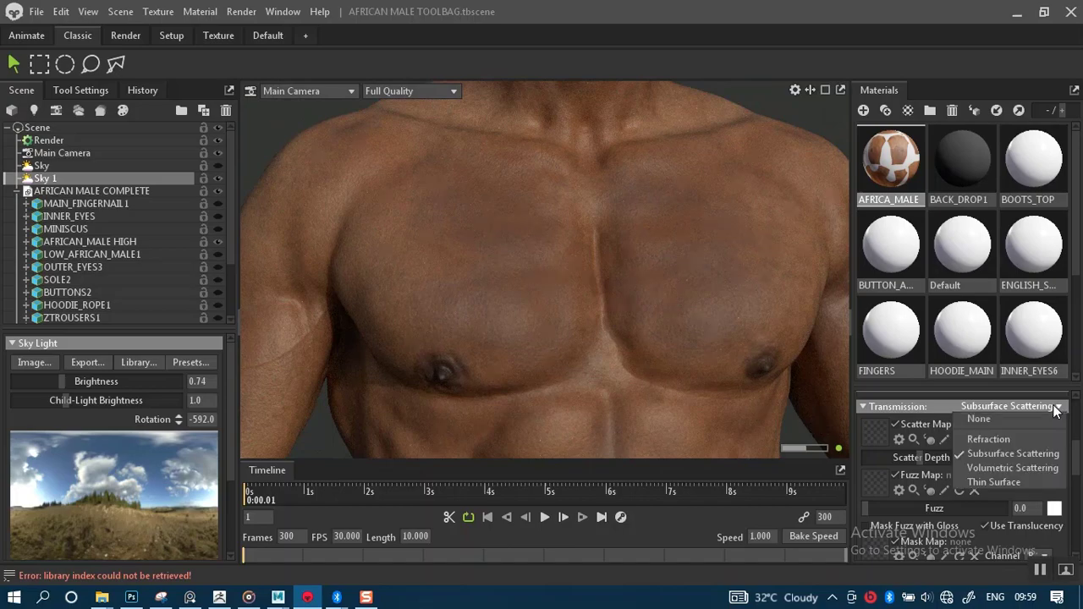
pyautogui.click(1007, 471)
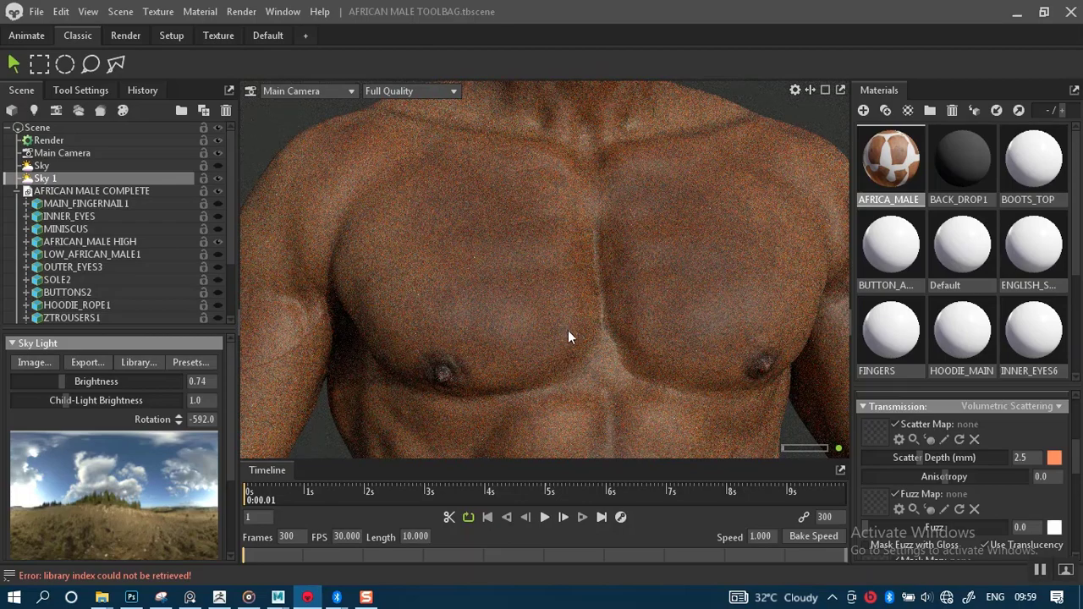
pyautogui.moveTo(568, 330); pyautogui.dragTo(580, 422, button='middle')
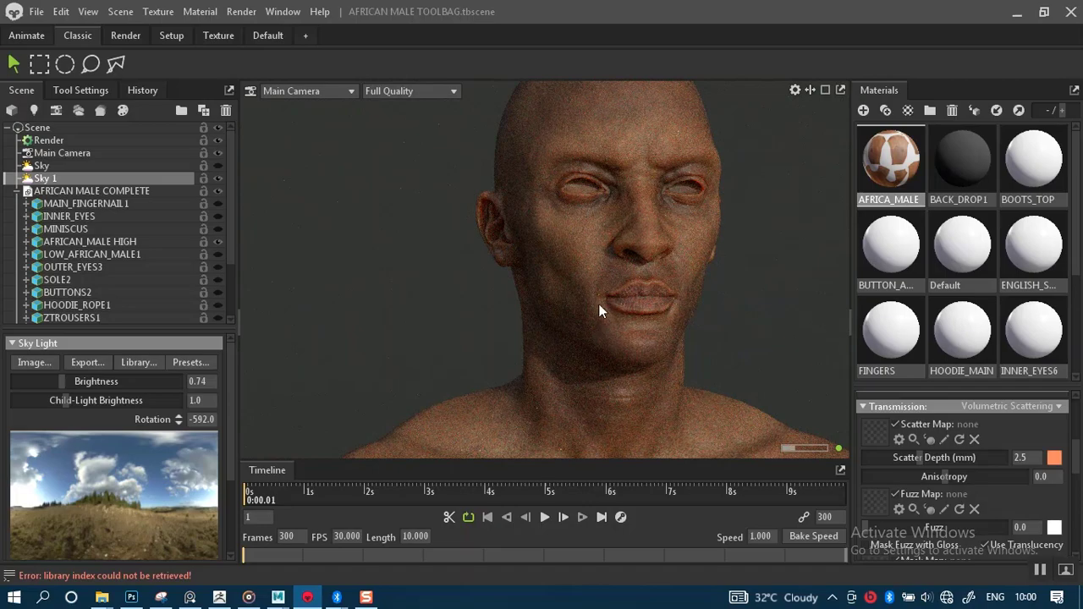
pyautogui.moveTo(600, 305)
pyautogui.mouseDown(button='middle')
pyautogui.moveTo(587, 327)
pyautogui.moveTo(588, 308)
pyautogui.mouseUp(button='middle')
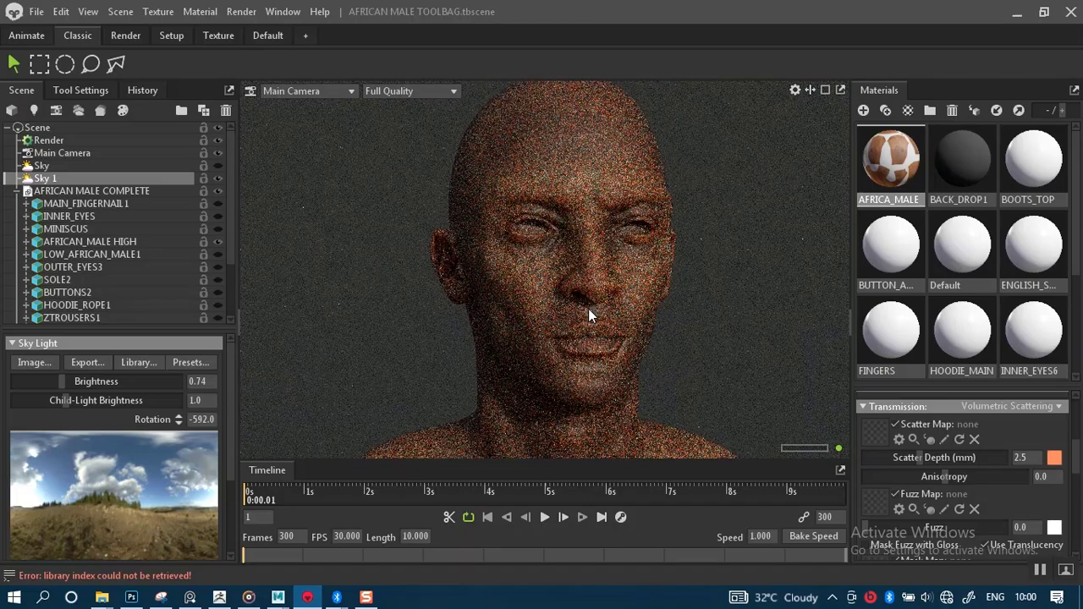
pyautogui.scroll(5, 587, 322)
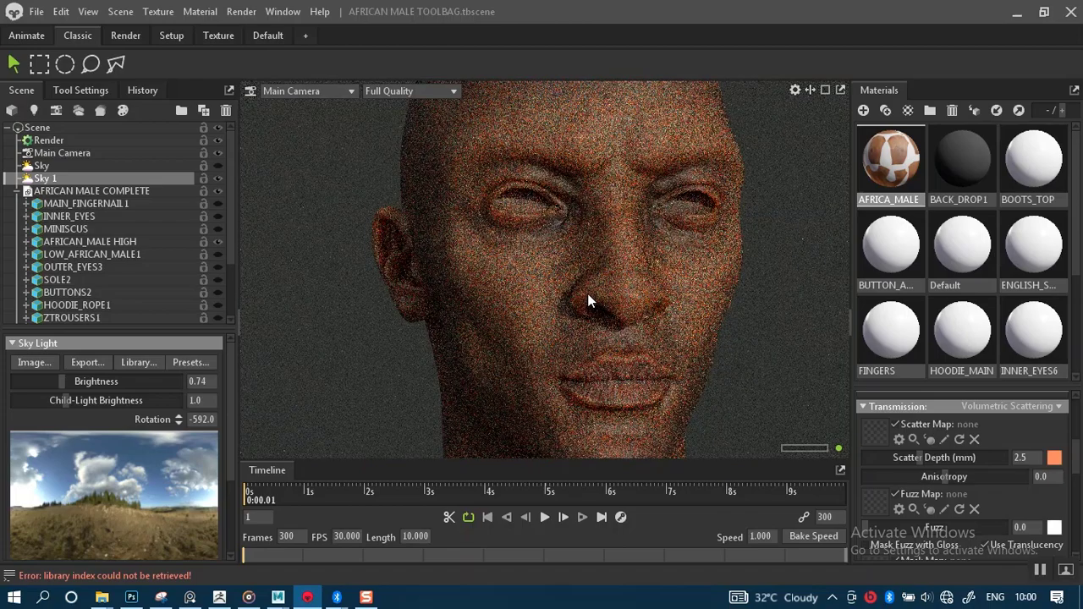
pyautogui.moveTo(589, 301); pyautogui.dragTo(597, 300)
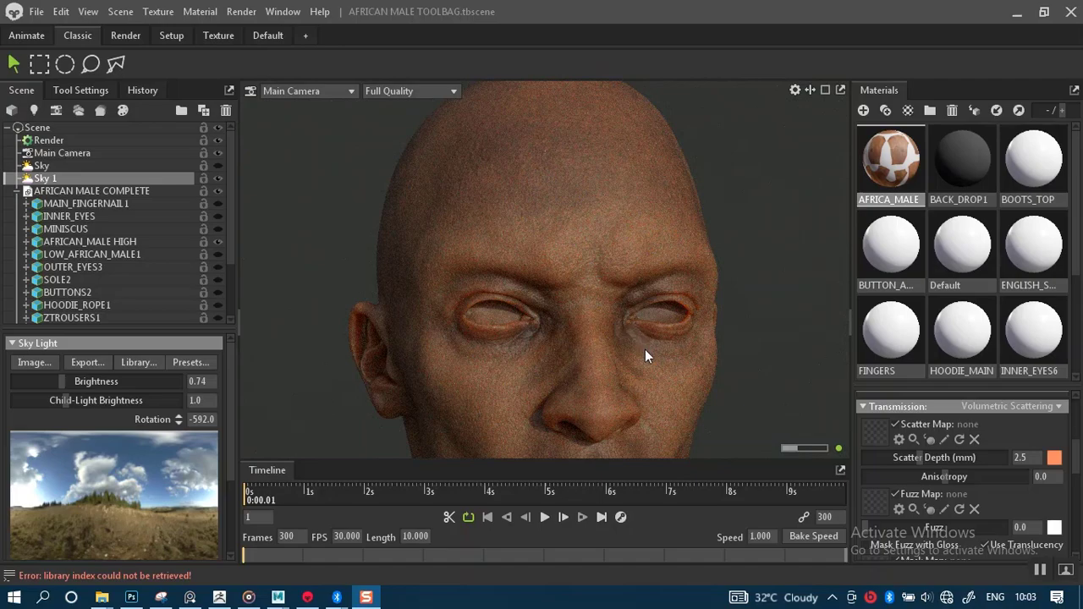
pyautogui.rightClick(635, 296)
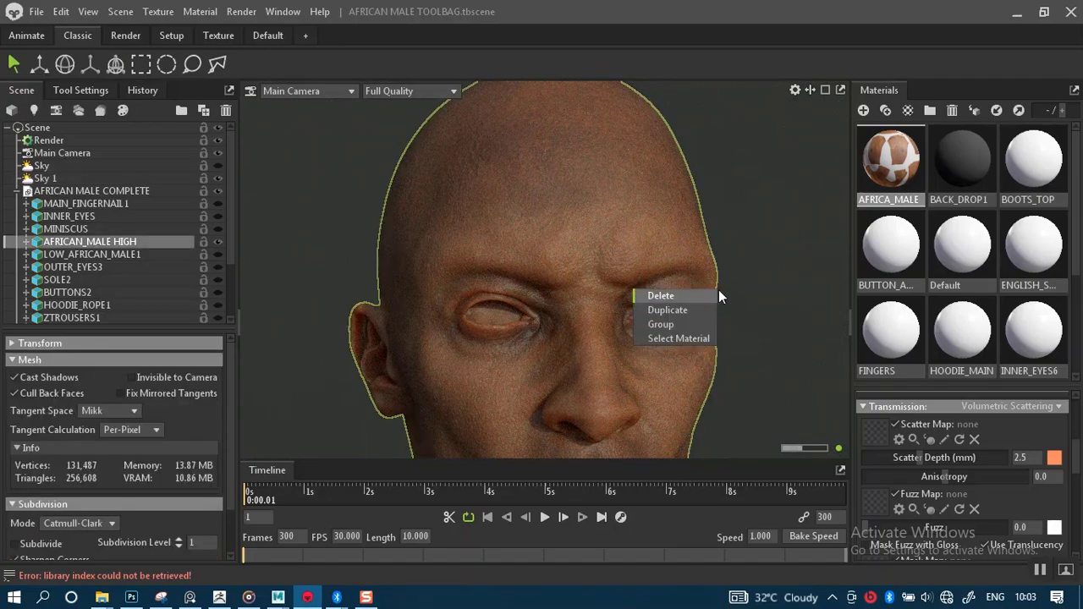
pyautogui.click(752, 272)
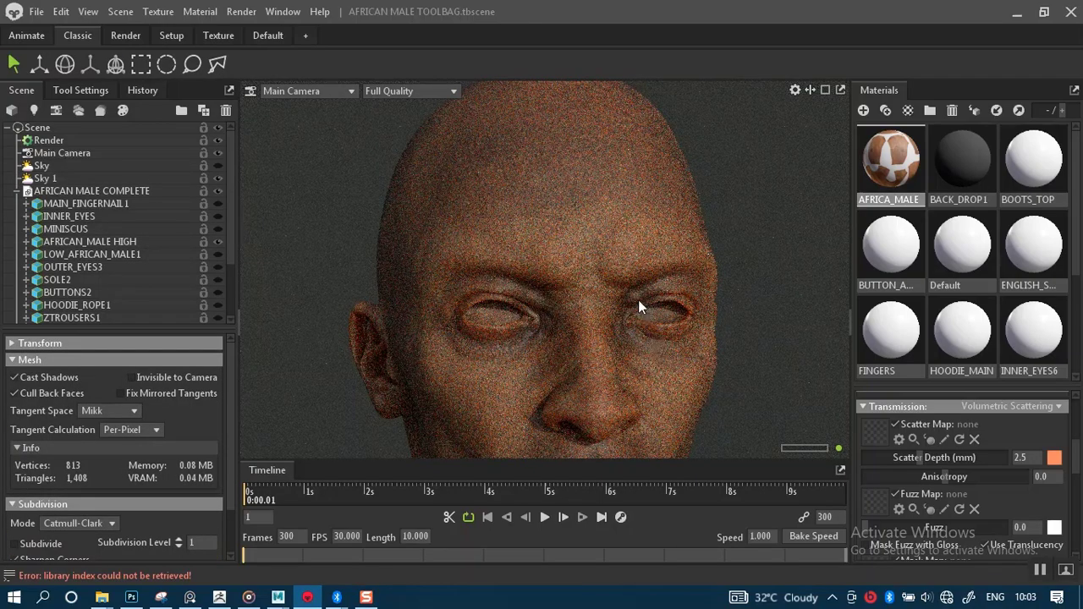
# Examine the volumetric scattering on the head, neck and shoulders from medium distance and closer up.
pyautogui.scroll(-3, 639, 301)
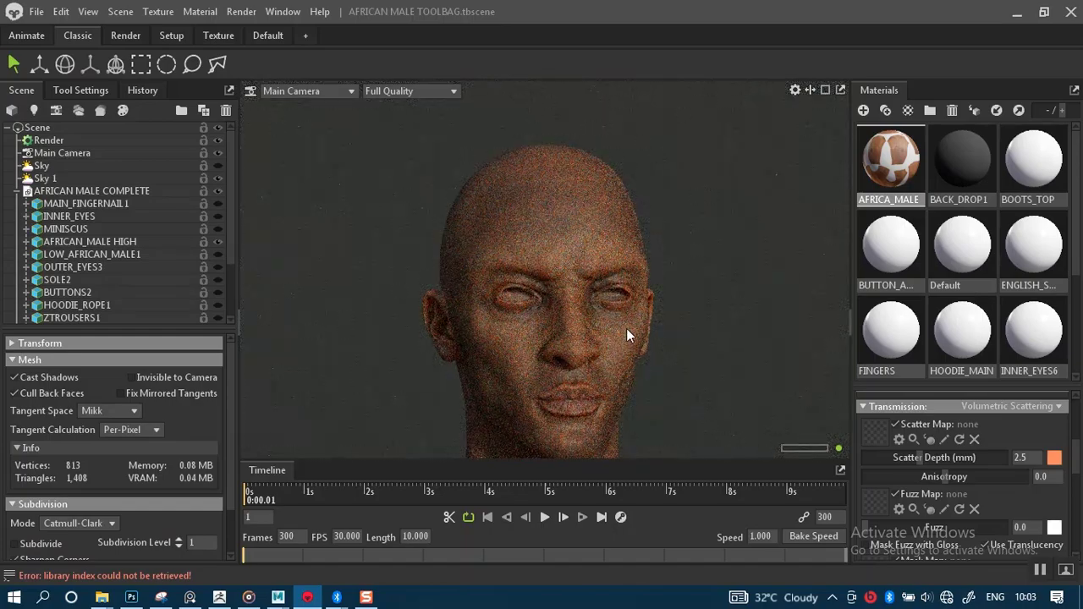
pyautogui.moveTo(626, 329); pyautogui.dragTo(628, 314, button='middle')
pyautogui.moveTo(620, 319); pyautogui.dragTo(619, 345, button='right')
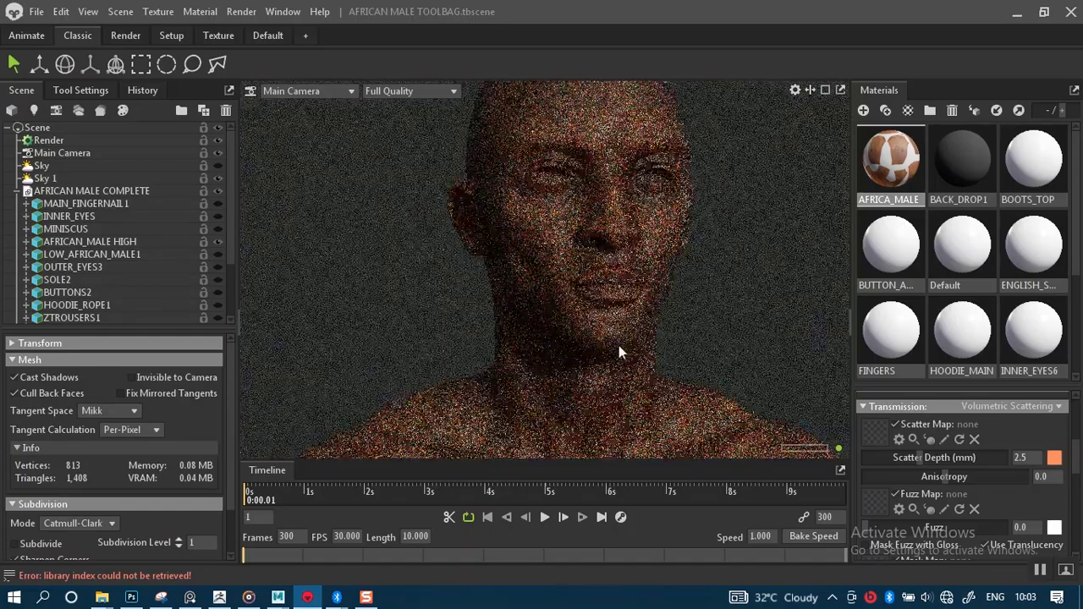
pyautogui.moveTo(619, 352); pyautogui.dragTo(617, 332)
pyautogui.scroll(2, 617, 332)
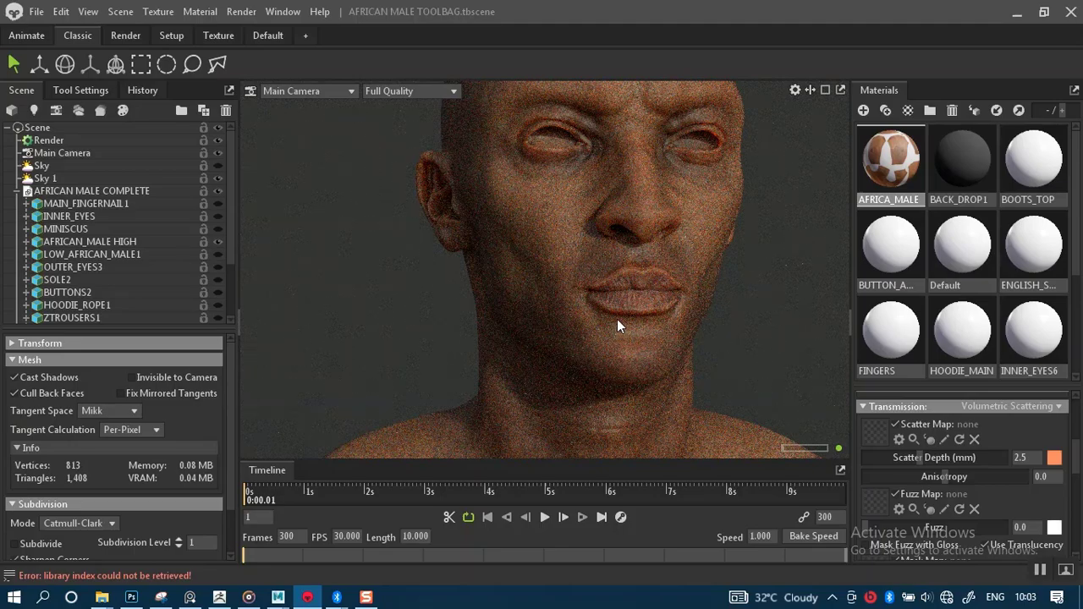
pyautogui.moveTo(634, 343)
pyautogui.mouseDown()
pyautogui.moveTo(624, 380)
pyautogui.moveTo(636, 344)
pyautogui.mouseUp()
pyautogui.moveTo(635, 344); pyautogui.dragTo(640, 321, button='right')
pyautogui.moveTo(640, 321); pyautogui.dragTo(634, 313)
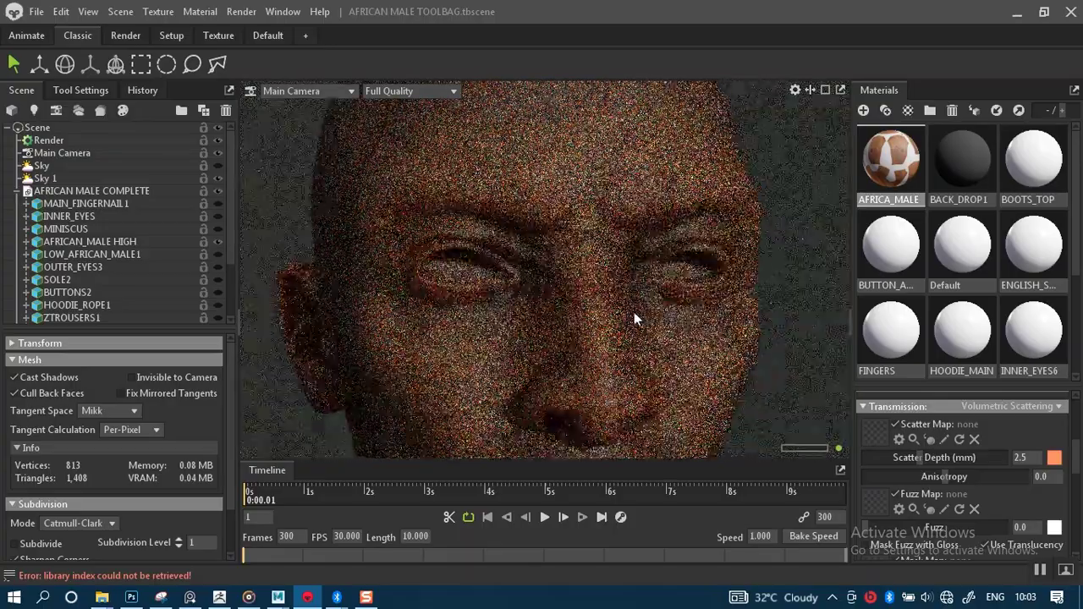
# Examine the volumetric scattering in close-ups of the eyelids, ear, lips and chest.
pyautogui.moveTo(672, 297); pyautogui.dragTo(672, 320, button='right')
pyautogui.scroll(5, 674, 330)
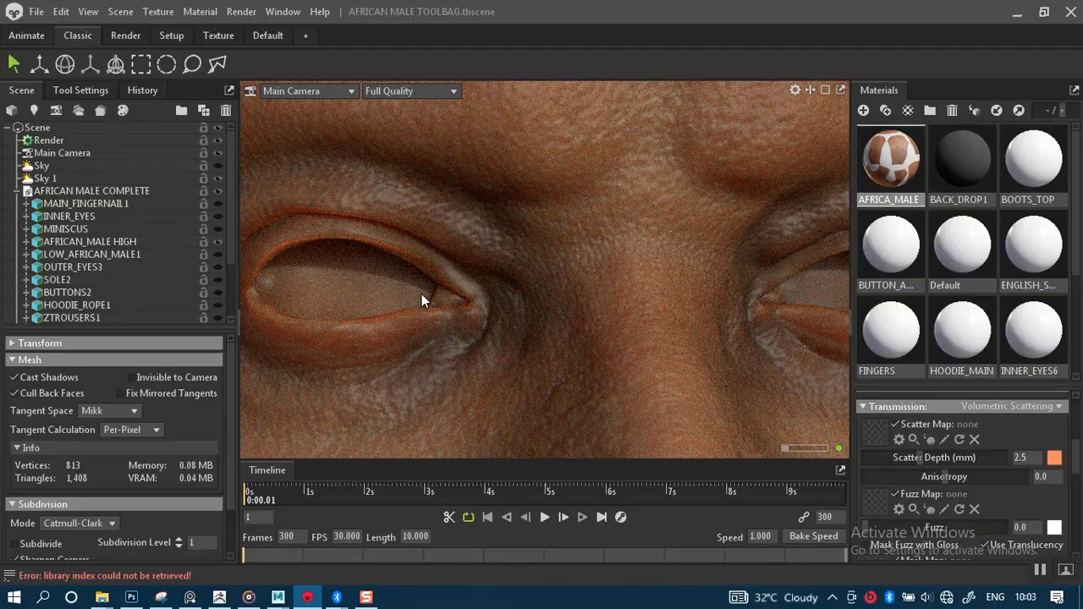
pyautogui.keyDown('alt'); pyautogui.moveTo(442, 292); pyautogui.dragTo(600, 331); pyautogui.keyUp('alt')
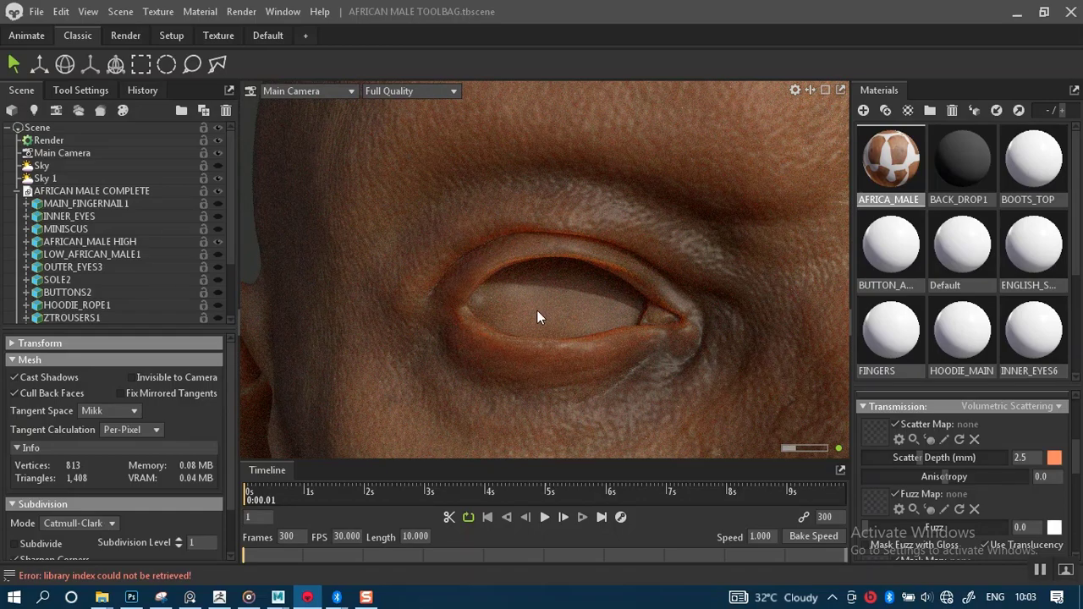
pyautogui.moveTo(460, 356); pyautogui.dragTo(444, 316)
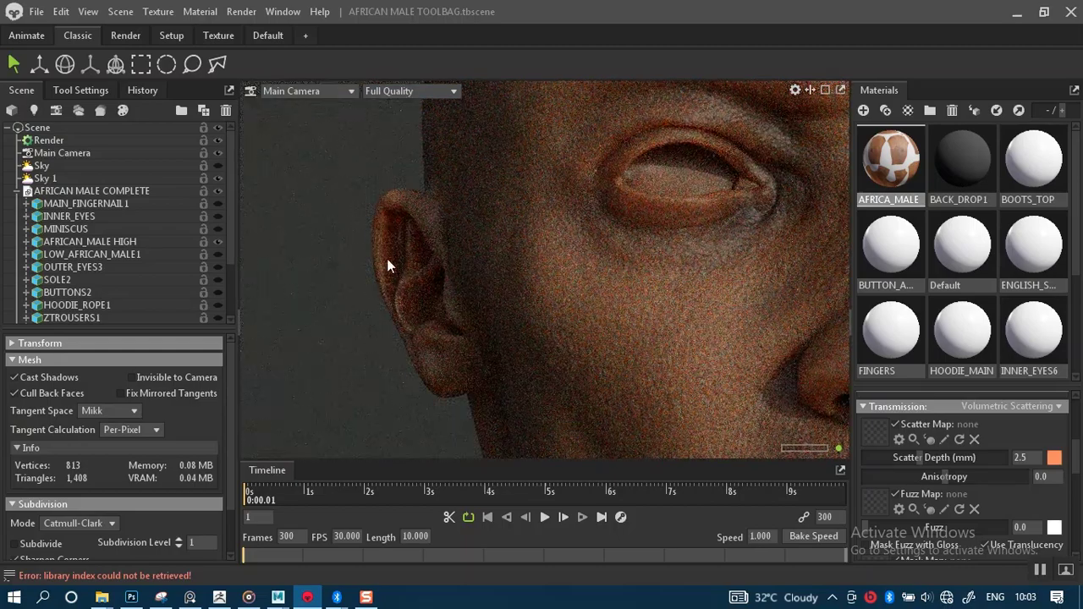
pyautogui.moveTo(551, 310); pyautogui.dragTo(547, 280)
pyautogui.moveTo(576, 317); pyautogui.dragTo(558, 320)
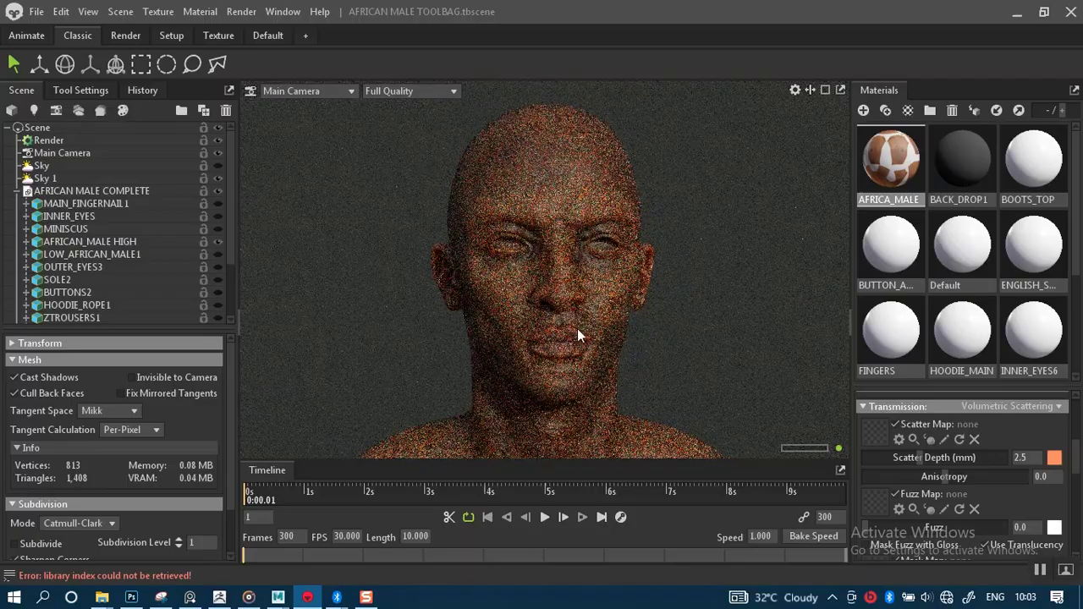
pyautogui.moveTo(552, 306); pyautogui.dragTo(606, 373, button='right')
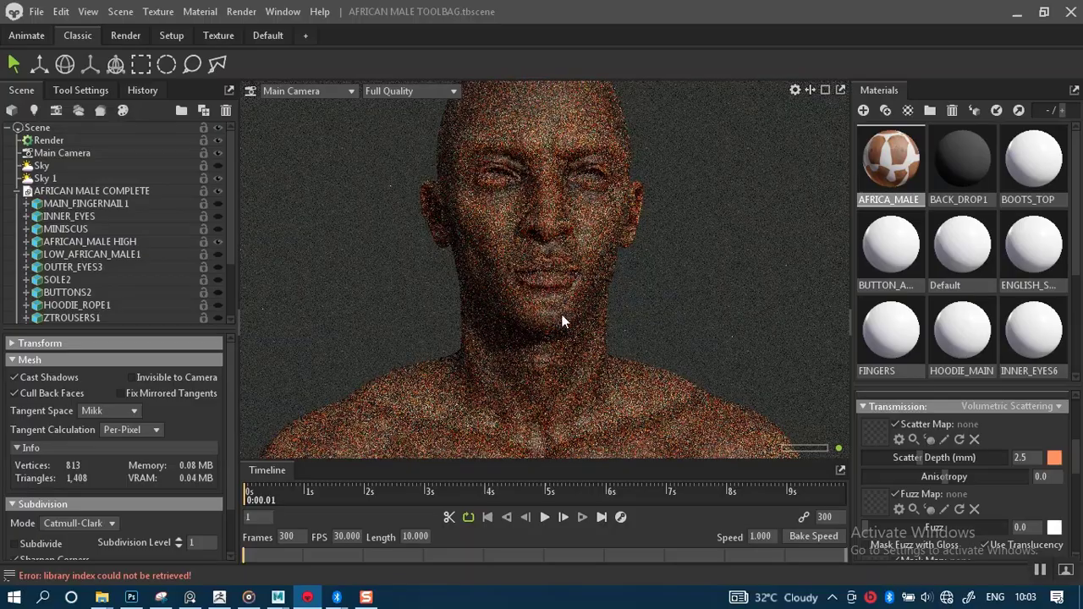
pyautogui.scroll(5, 606, 379)
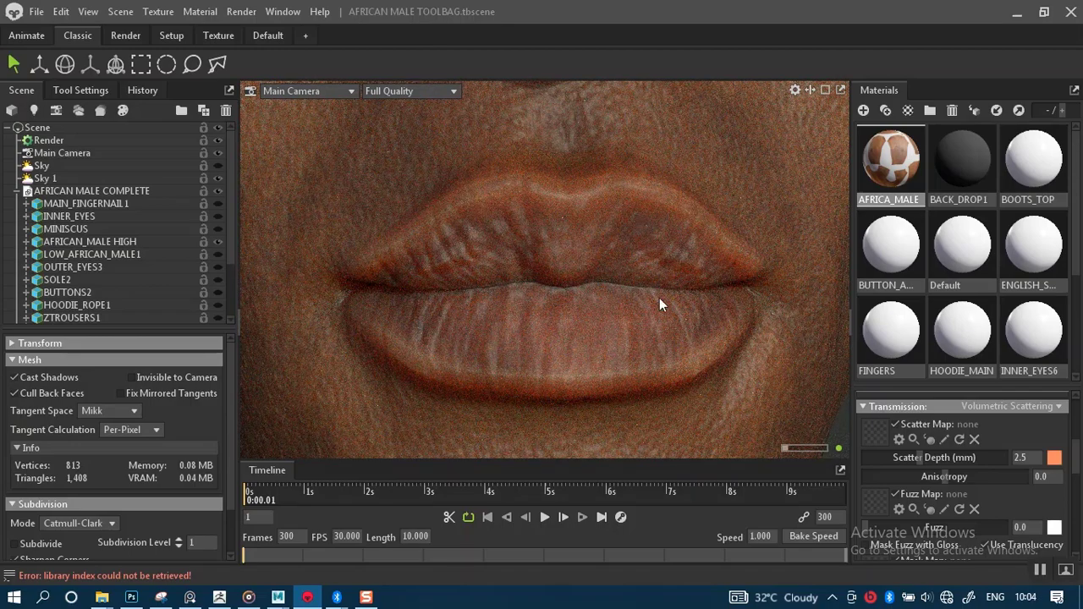
pyautogui.scroll(-8, 616, 289)
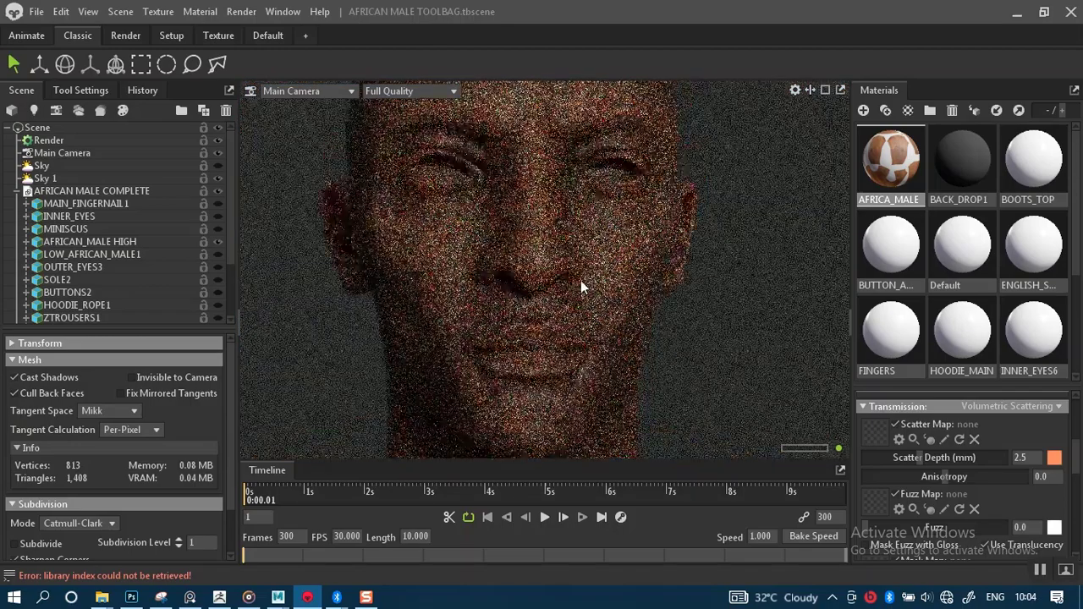
pyautogui.moveTo(579, 276); pyautogui.dragTo(572, 257, button='middle')
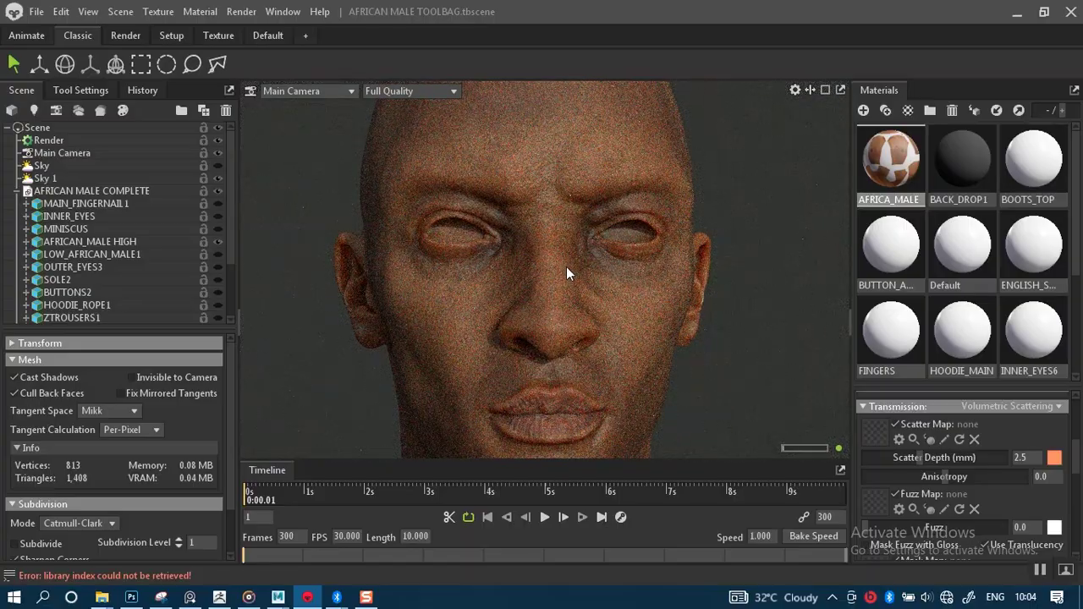
pyautogui.moveTo(570, 327); pyautogui.dragTo(577, 239)
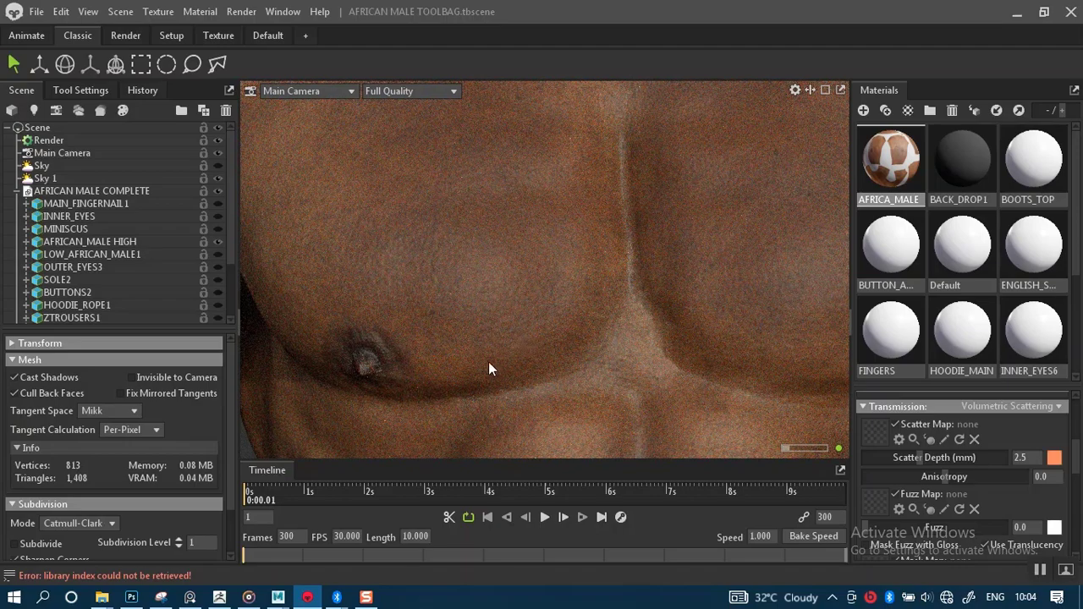
# Switch to Photoshop and set the opacity of Layer 0 copy to 50% in the skin normal map.
pyautogui.scroll(-3, 533, 296)
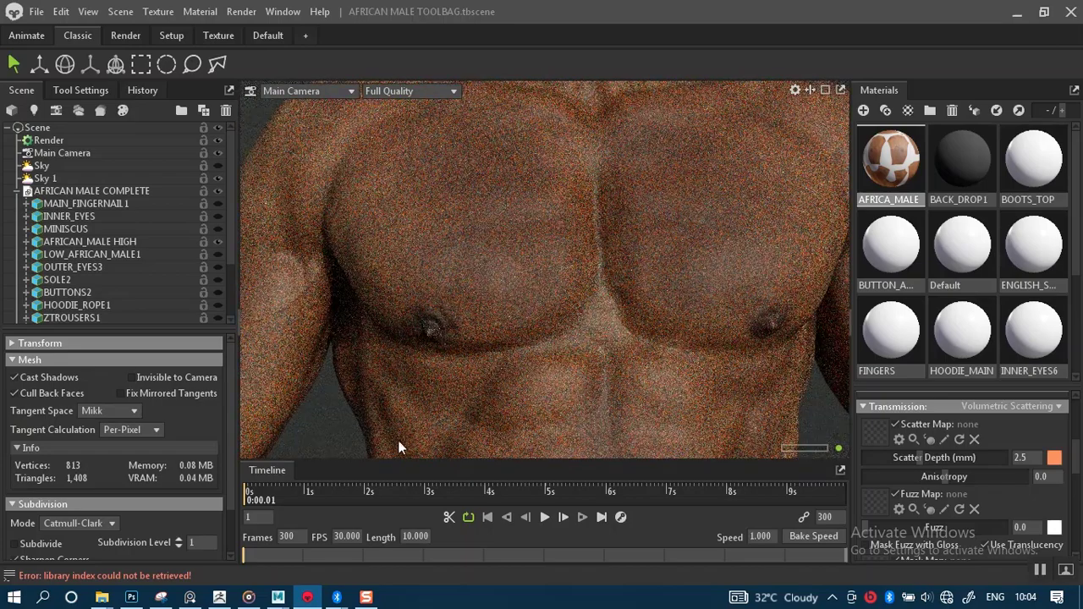
pyautogui.scroll(-4, 515, 365)
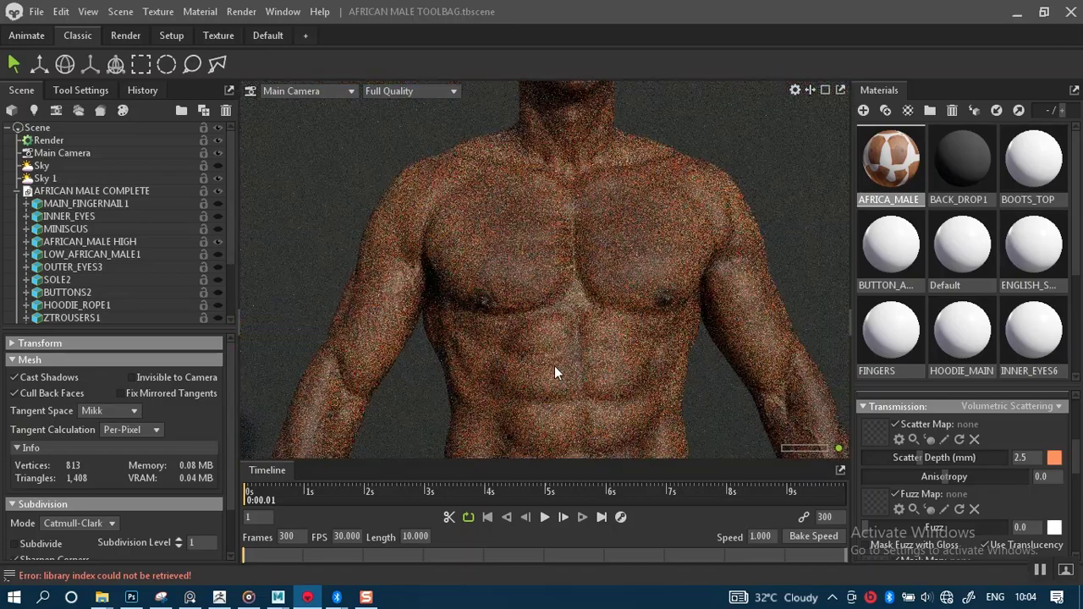
pyautogui.click(131, 597)
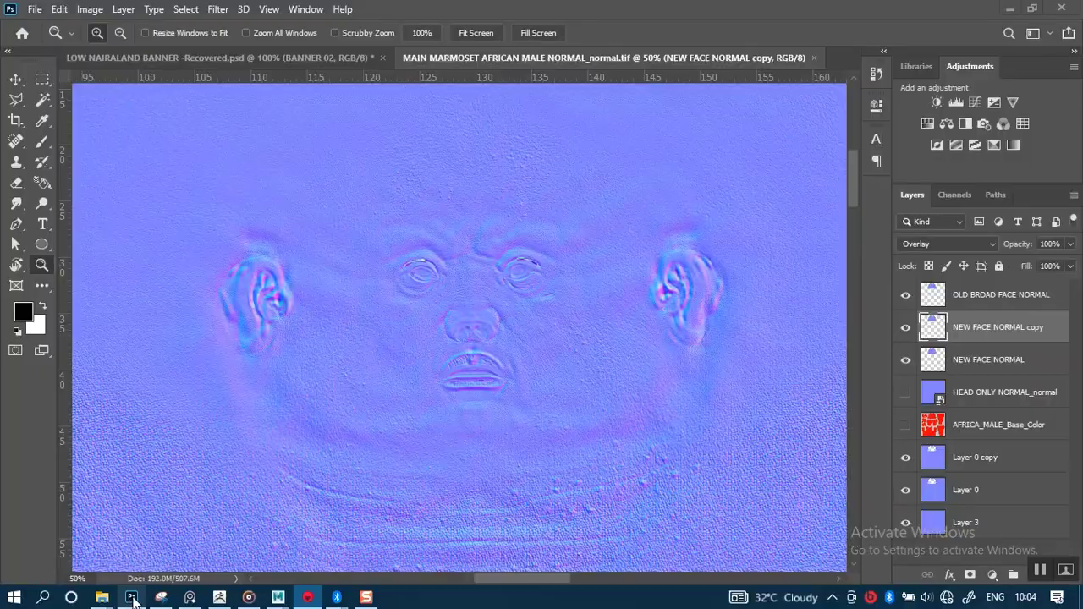
pyautogui.click(975, 459)
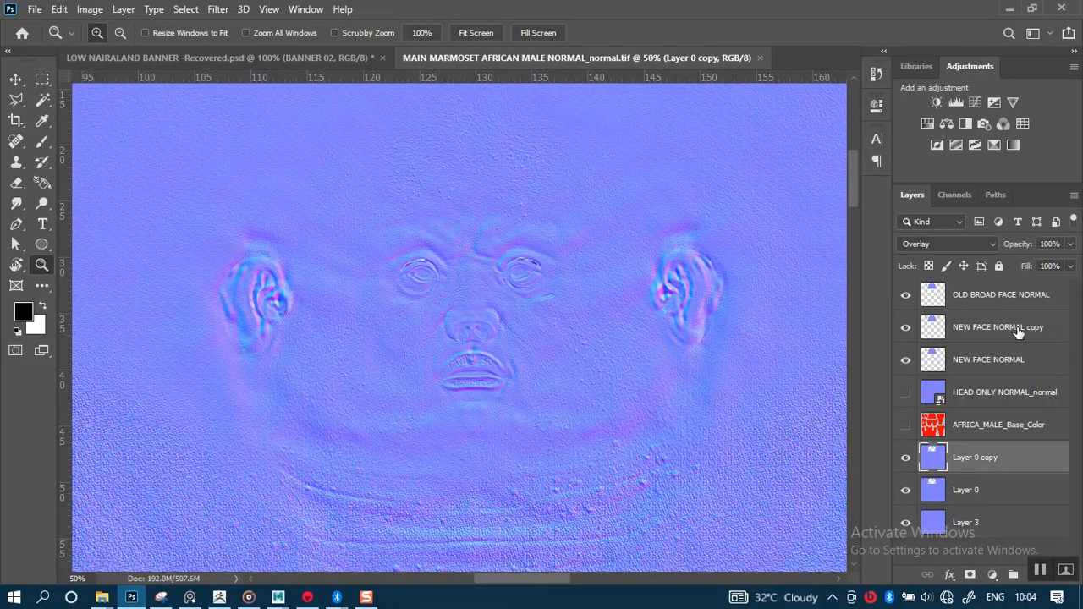
pyautogui.click(1052, 244)
pyautogui.write('50')
pyautogui.press('Return')
# Compare the chest area of the normal map with Layer 0 copy hidden and shown.
pyautogui.moveTo(852, 202); pyautogui.dragTo(854, 402)
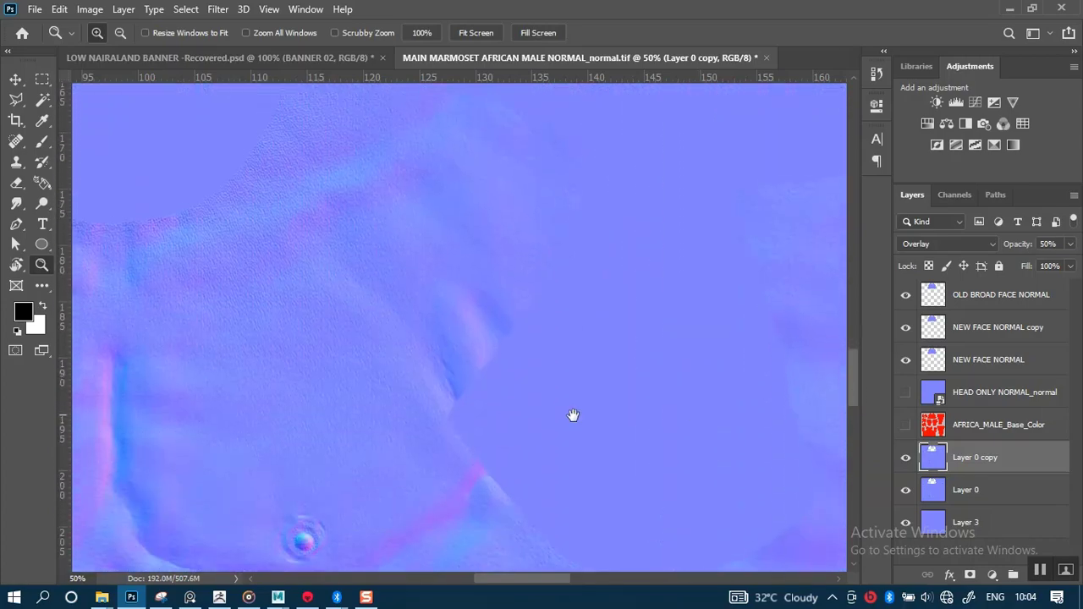
pyautogui.moveTo(573, 415); pyautogui.dragTo(748, 266)
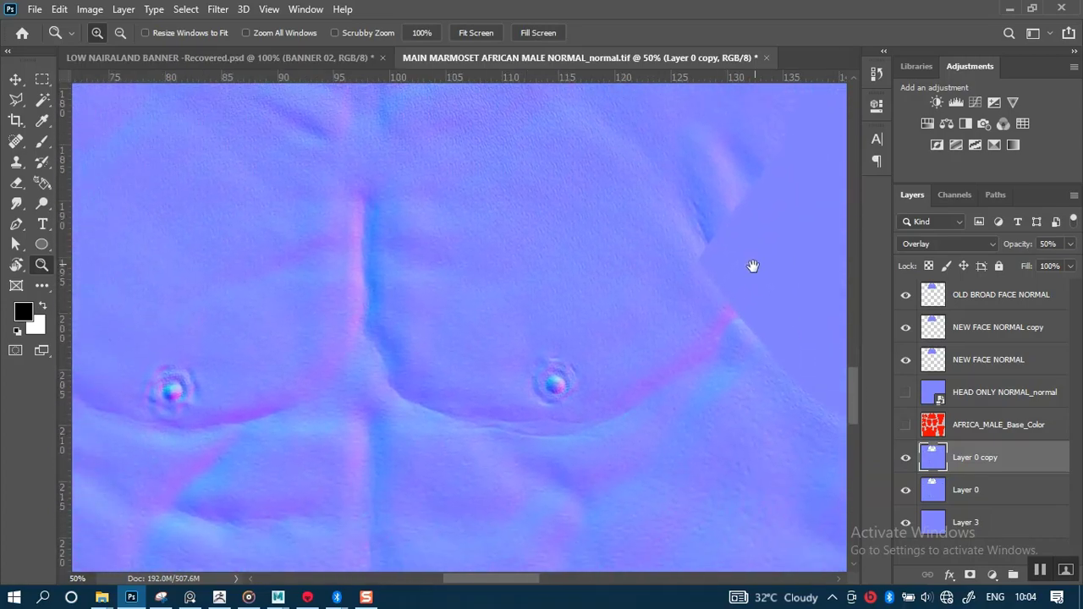
pyautogui.click(906, 458)
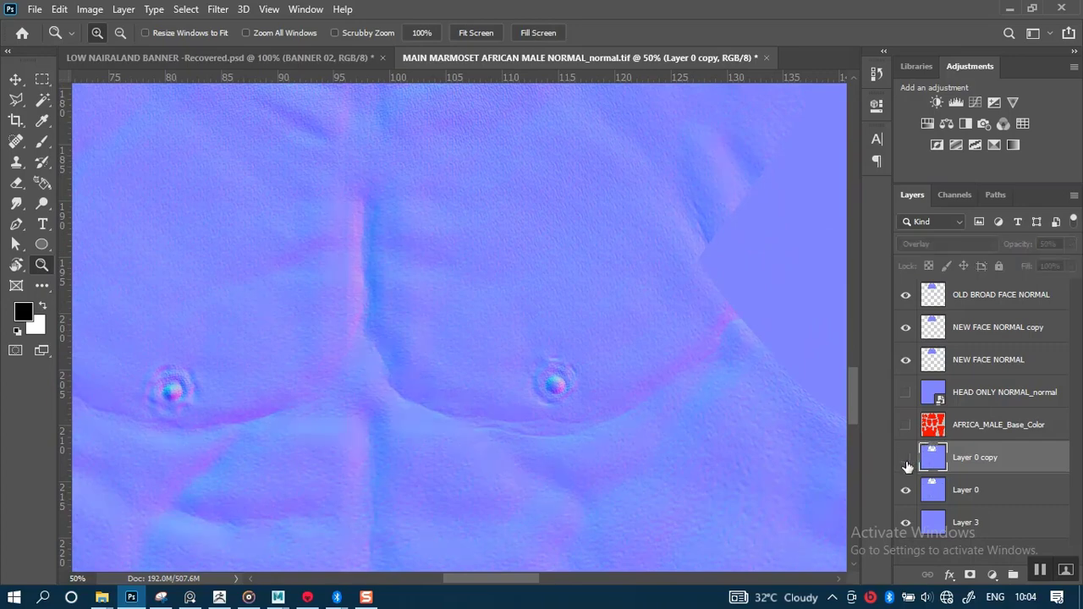
pyautogui.click(906, 460)
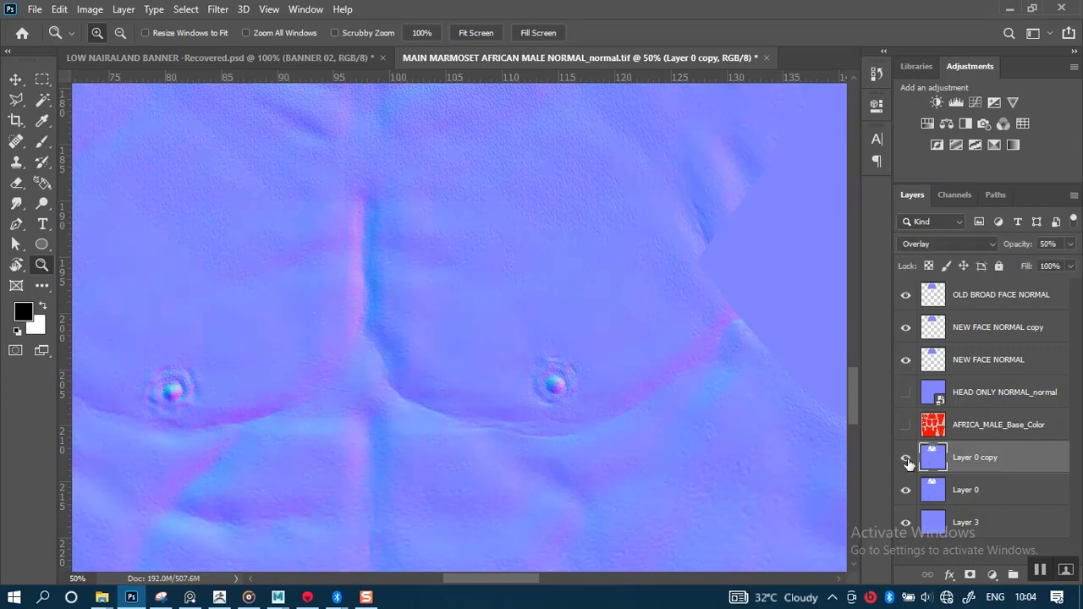
pyautogui.click(906, 459)
pyautogui.click(906, 461)
# Preview Layer 0 copy at 100% opacity on the chest, and set its opacity to 40%.
pyautogui.click(1070, 245)
pyautogui.moveTo(1038, 263); pyautogui.dragTo(1073, 263)
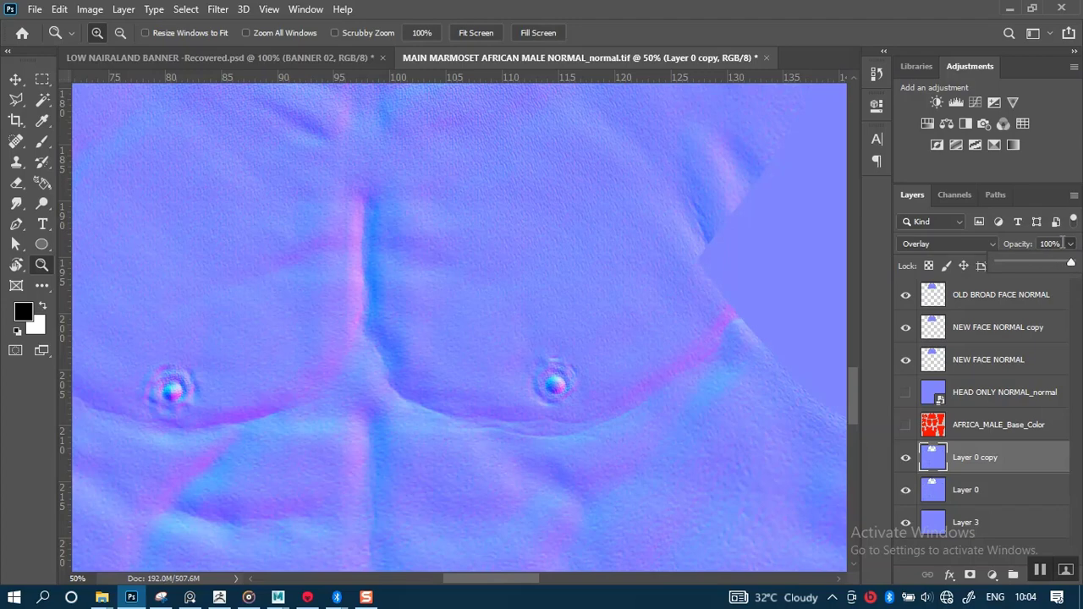
pyautogui.click(1063, 243)
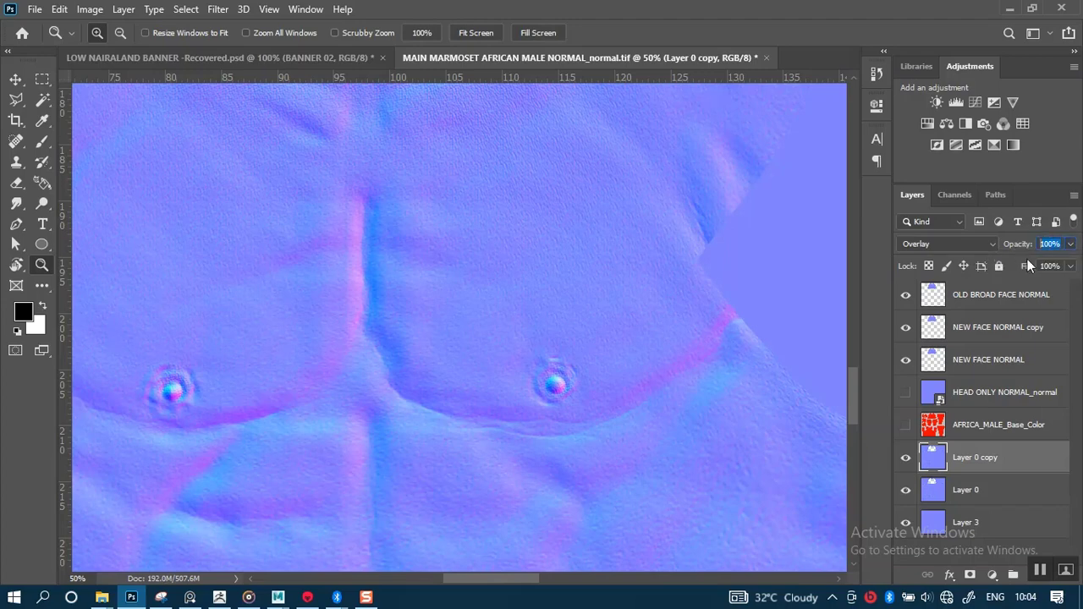
pyautogui.write('40')
pyautogui.click(907, 425)
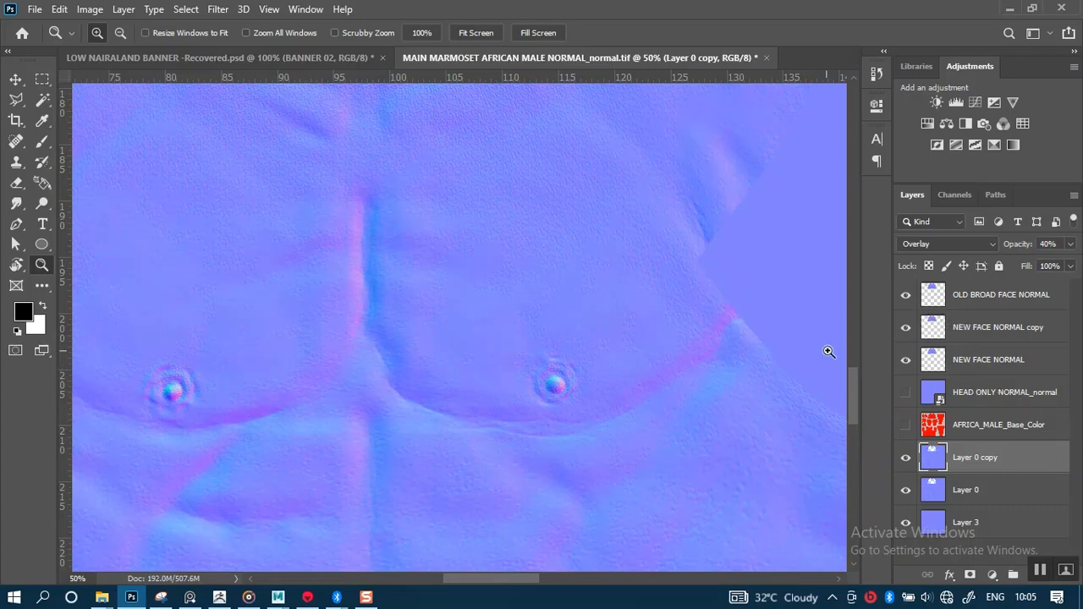
# Set the opacity of the OLD BROAD FACE NORMAL layer to 20%.
pyautogui.click(982, 298)
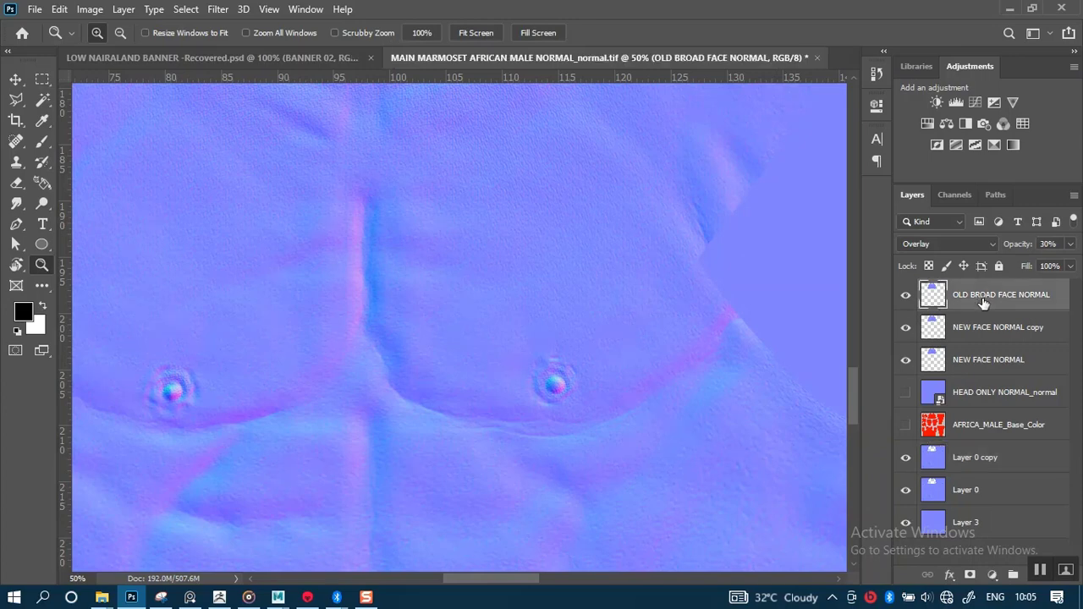
pyautogui.click(1054, 244)
pyautogui.write('20')
pyautogui.press('Return')
# Select the NEW FACE NORMAL copy layer and compare the face and ear with it hidden and shown.
pyautogui.click(980, 330)
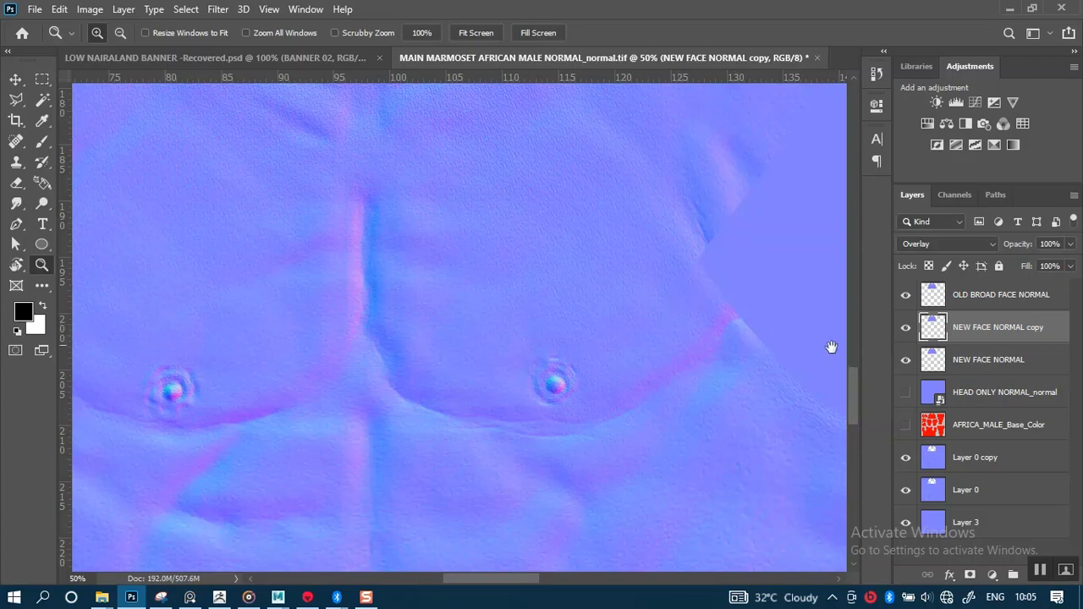
pyautogui.moveTo(854, 398); pyautogui.dragTo(849, 194)
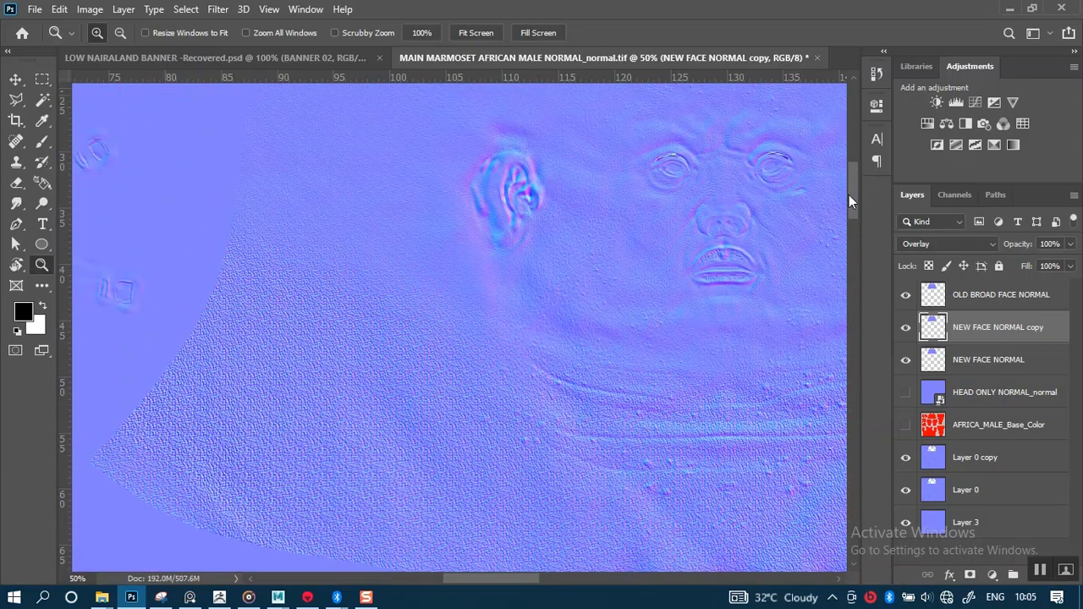
pyautogui.click(906, 328)
pyautogui.click(907, 328)
pyautogui.click(906, 329)
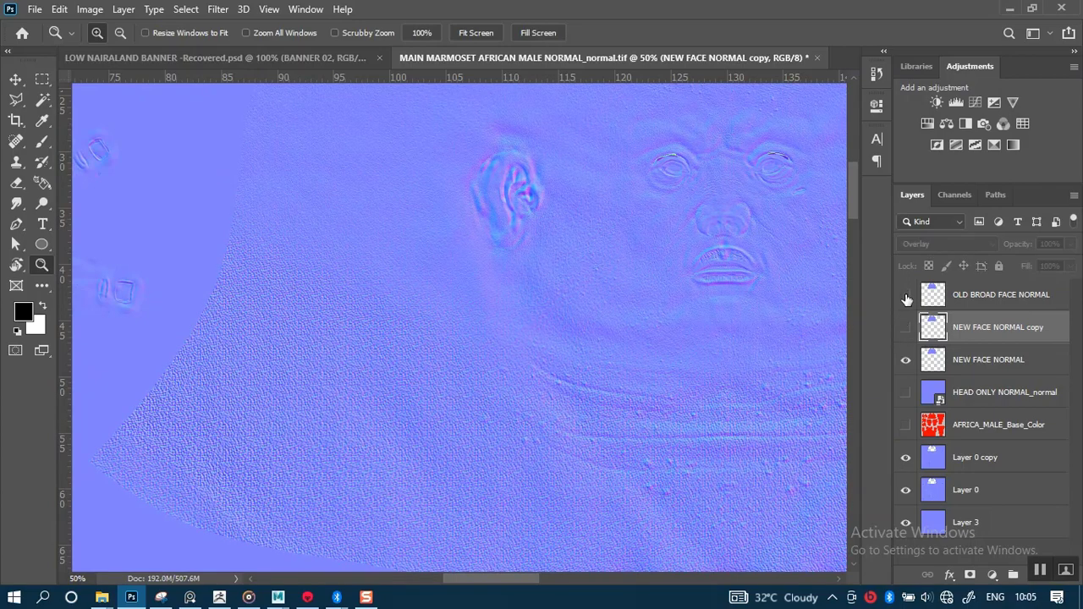
pyautogui.click(907, 329)
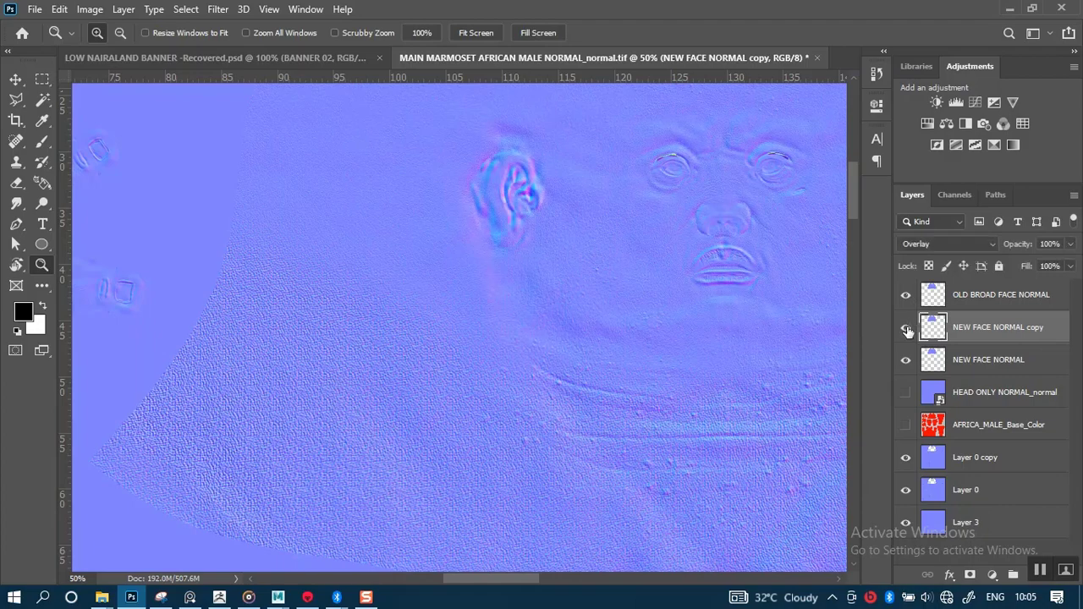
# Set NEW FACE NORMAL copy's opacity to 50% and compare the face with the layer hidden and shown.
pyautogui.click(1058, 244)
pyautogui.write('50')
pyautogui.press('Return')
pyautogui.click(907, 328)
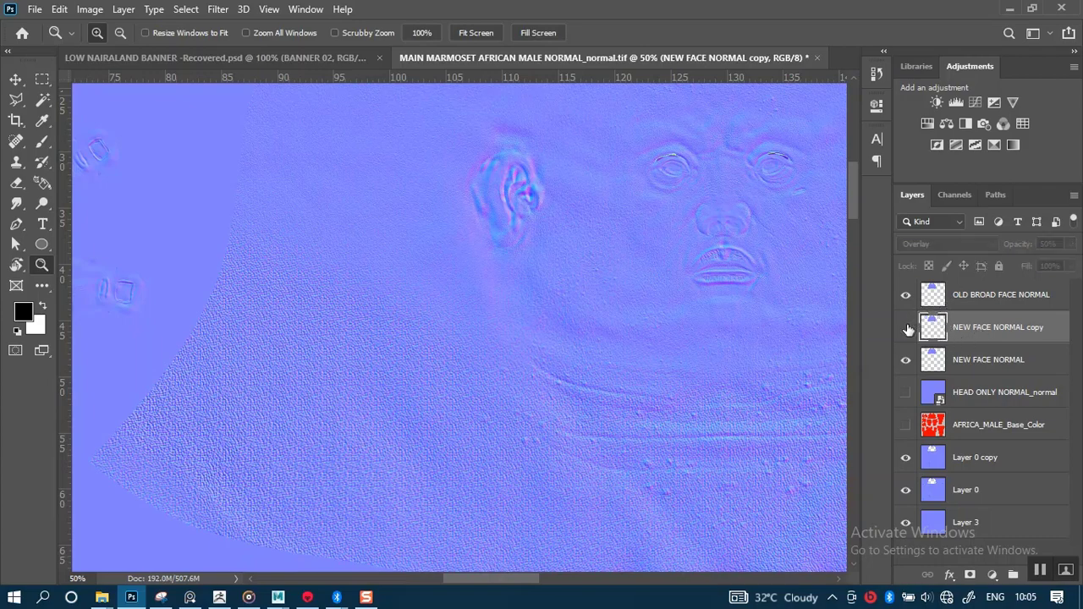
pyautogui.click(906, 327)
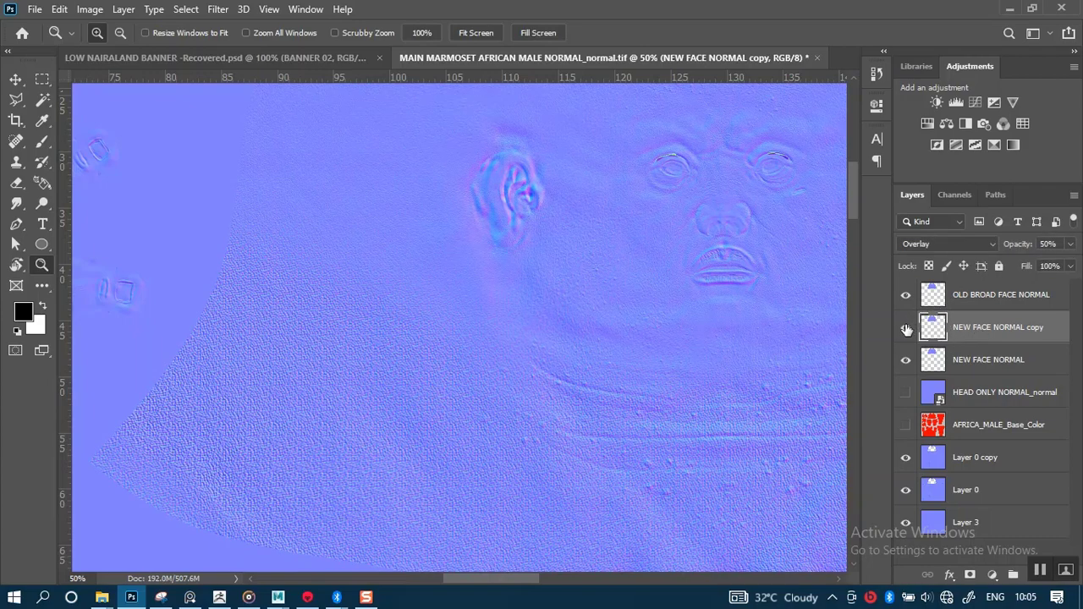
# Preview NEW FACE NORMAL copy at 100% opacity, set it to 40%, and save the normal map.
pyautogui.click(1070, 245)
pyautogui.moveTo(1032, 265); pyautogui.dragTo(1078, 266)
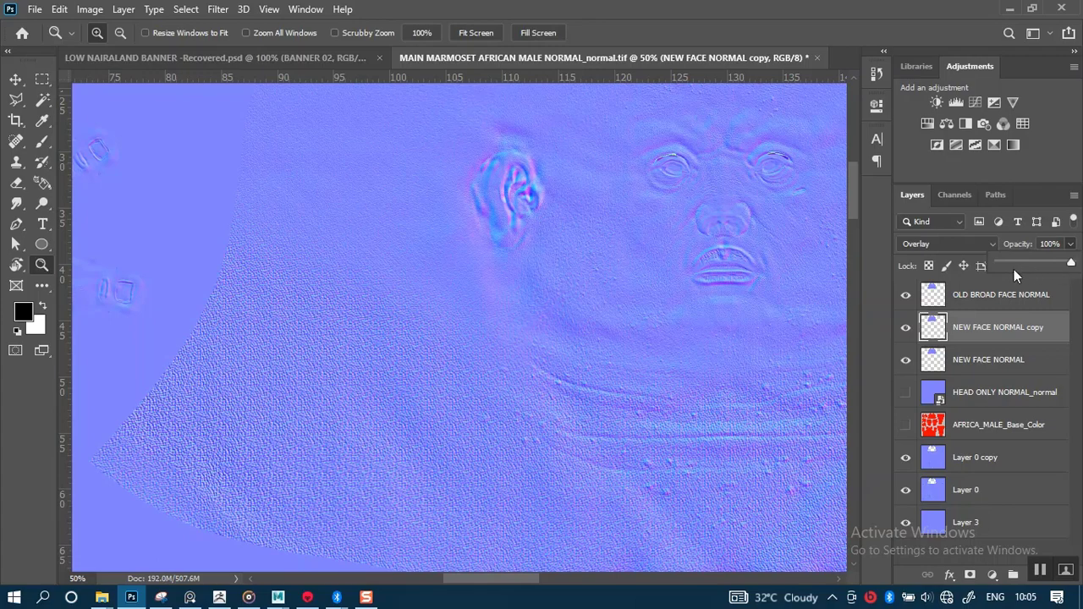
pyautogui.doubleClick(1054, 245)
pyautogui.write('4')
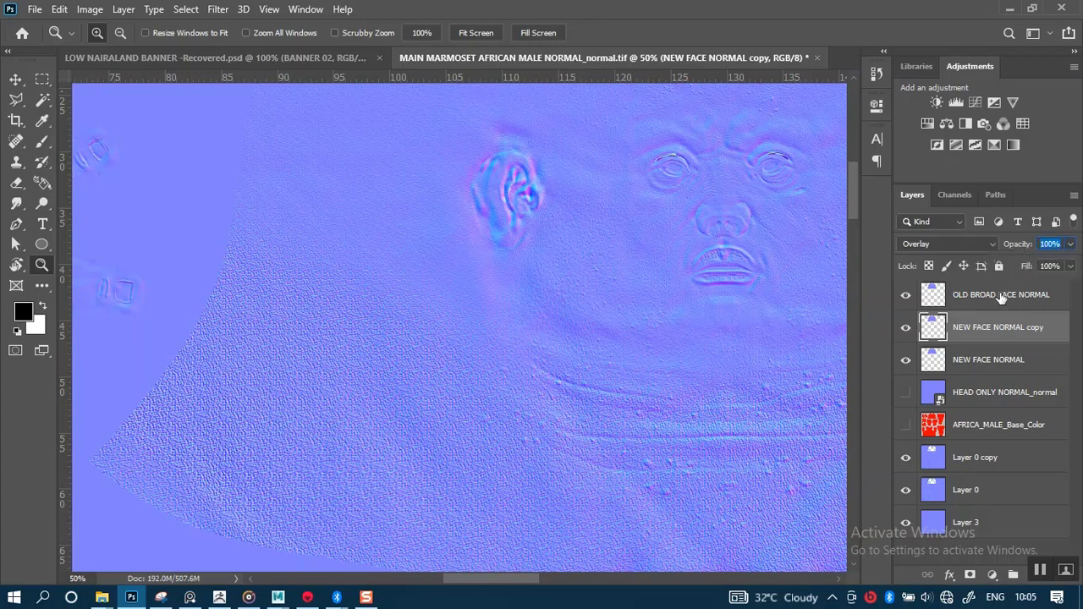
pyautogui.write('0')
pyautogui.press('Return')
pyautogui.hotkey('ctrl', 's')
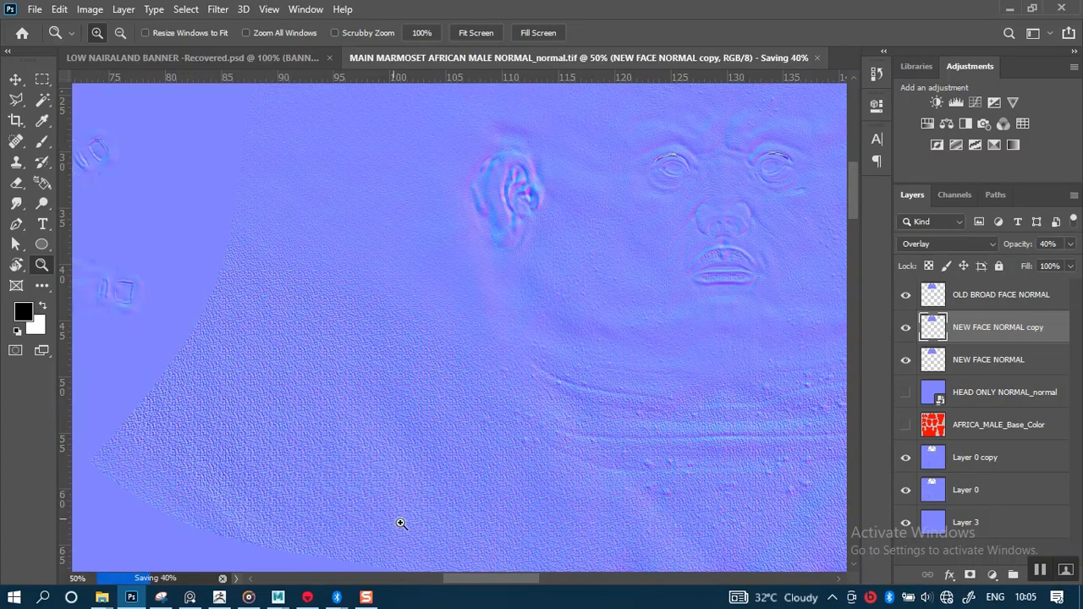
# Close the open Bluetooth File Transfer windows.
pyautogui.moveTo(336, 597)
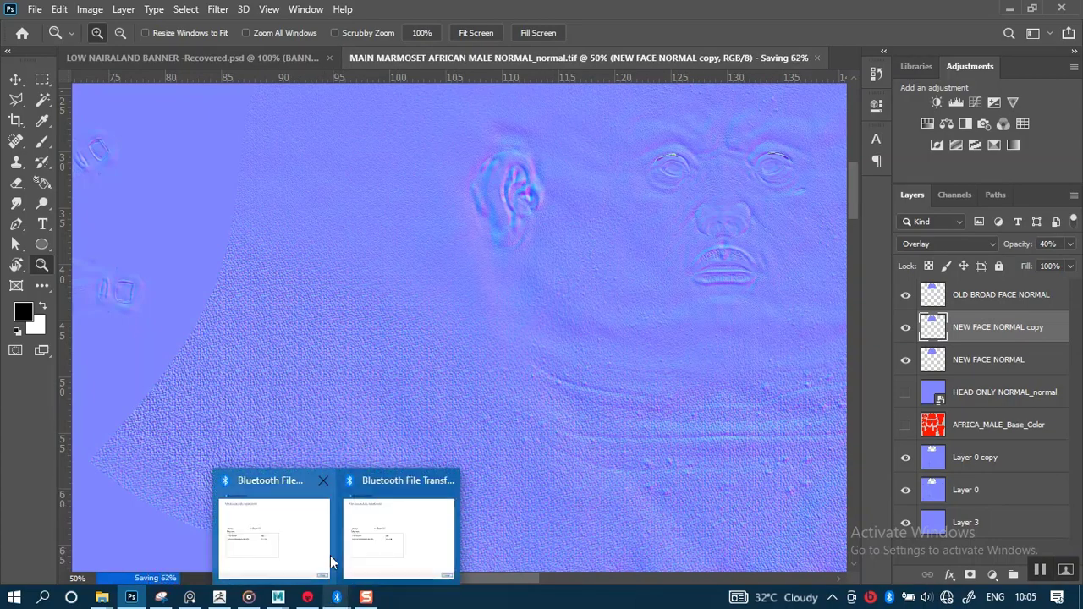
pyautogui.click(333, 529)
pyautogui.click(771, 489)
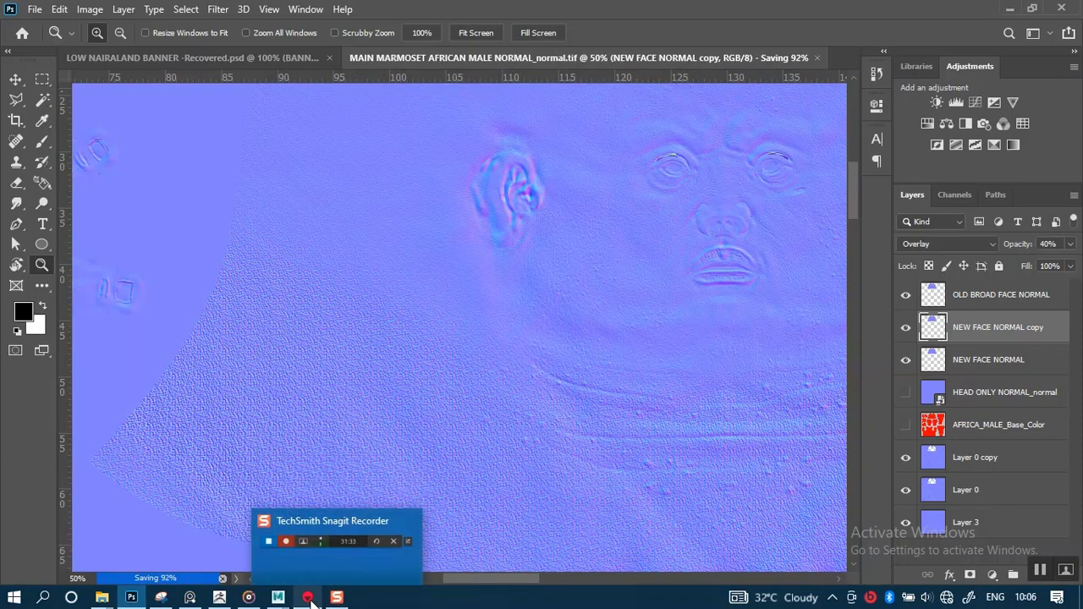
# Compare the face with NEW FACE NORMAL copy hidden and shown, and inspect the ear's normal detail up close.
pyautogui.moveTo(308, 601)
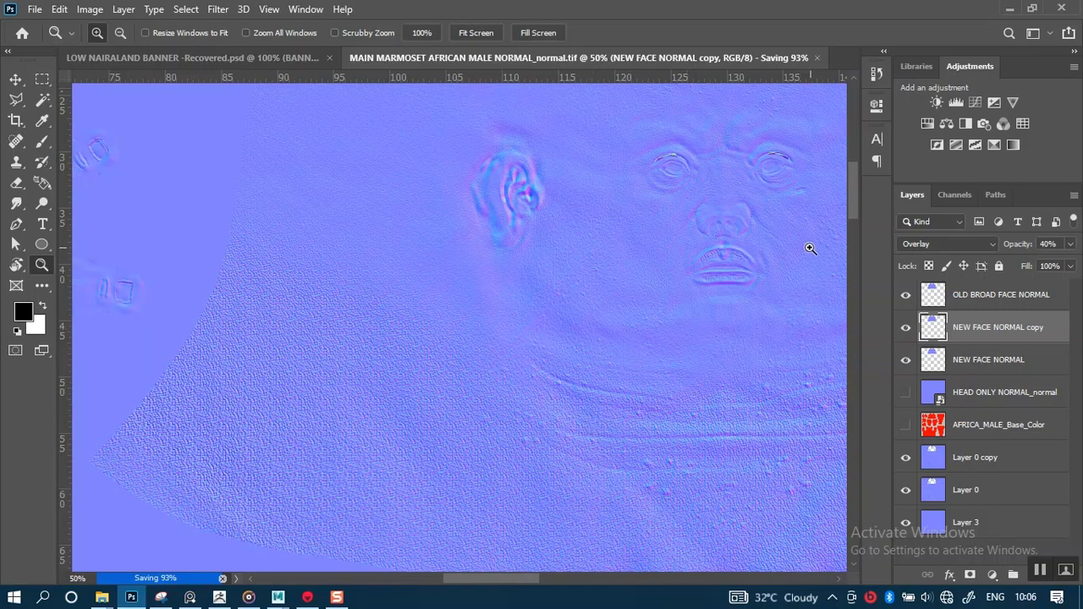
pyautogui.moveTo(852, 206); pyautogui.dragTo(856, 196)
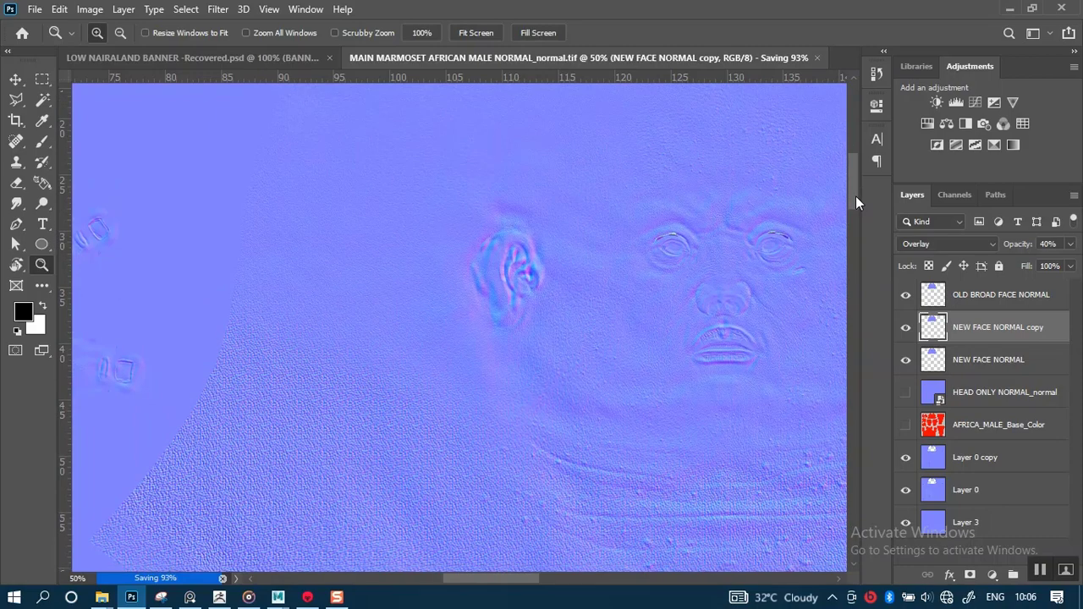
pyautogui.click(906, 328)
pyautogui.click(906, 328)
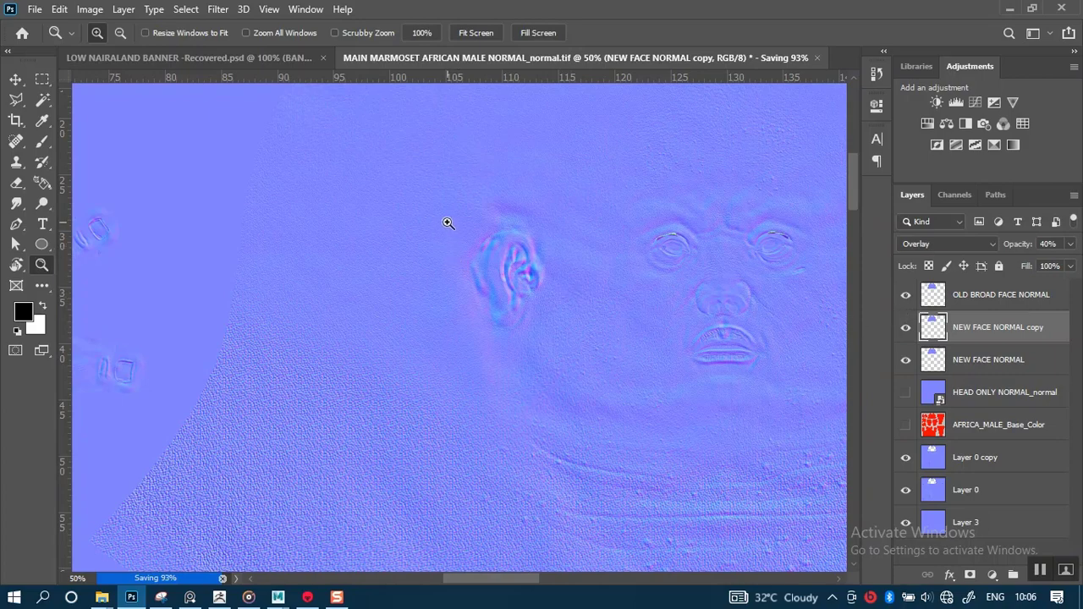
pyautogui.moveTo(448, 223); pyautogui.dragTo(562, 325)
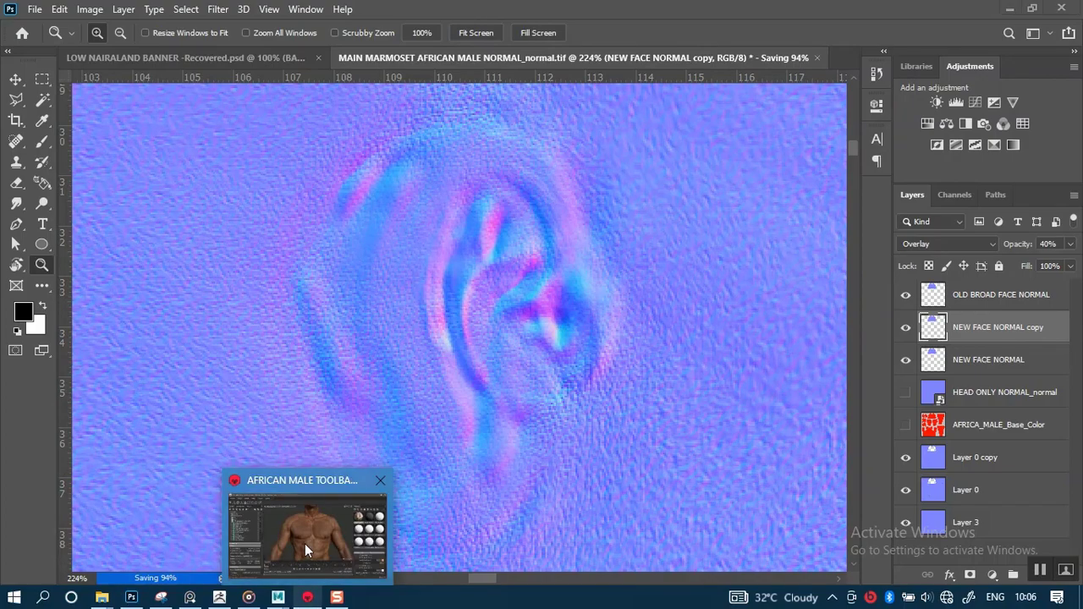
# Switch to Marmoset Toolbag and examine the skin on the face, ear and shoulders, both close up and from medium distance.
pyautogui.click(305, 543)
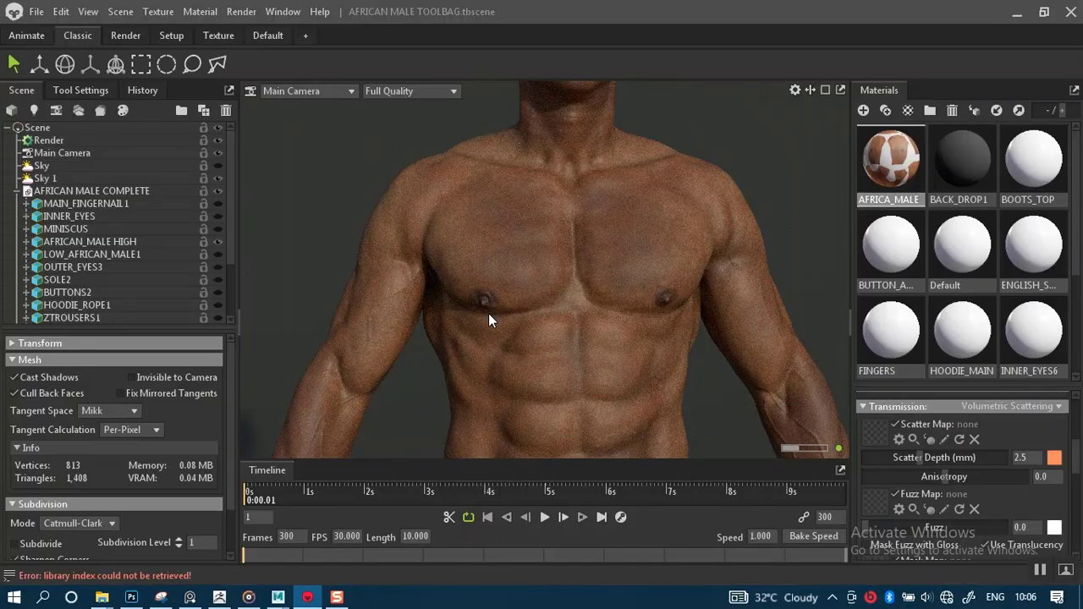
pyautogui.moveTo(488, 314); pyautogui.dragTo(500, 436, button='middle')
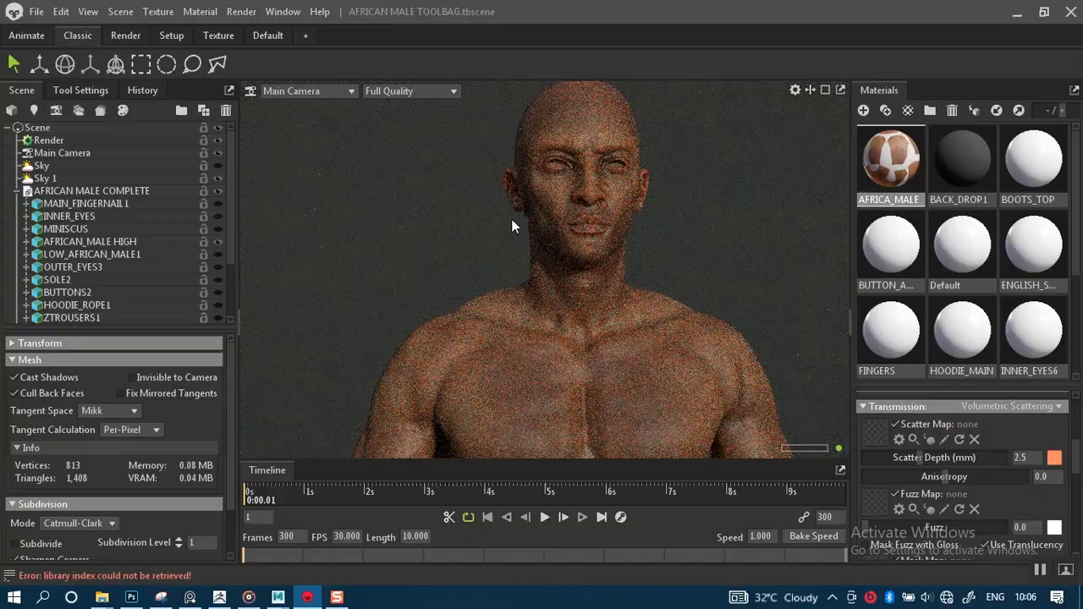
pyautogui.moveTo(512, 220); pyautogui.dragTo(552, 279, button='right')
pyautogui.moveTo(506, 294); pyautogui.dragTo(490, 300)
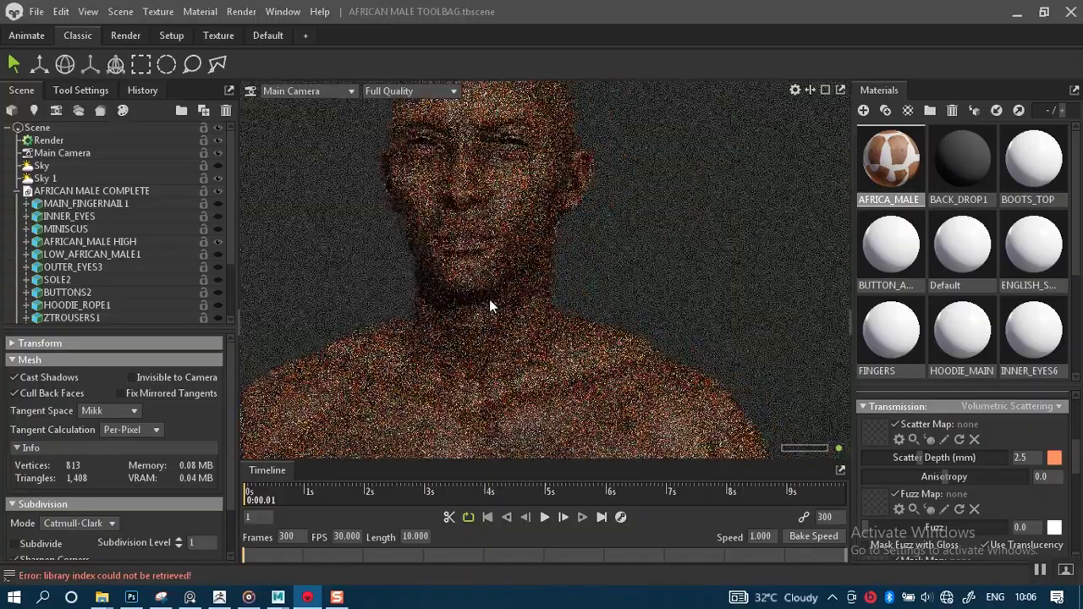
pyautogui.moveTo(529, 308); pyautogui.dragTo(529, 314, button='middle')
pyautogui.moveTo(558, 296); pyautogui.dragTo(583, 359, button='right')
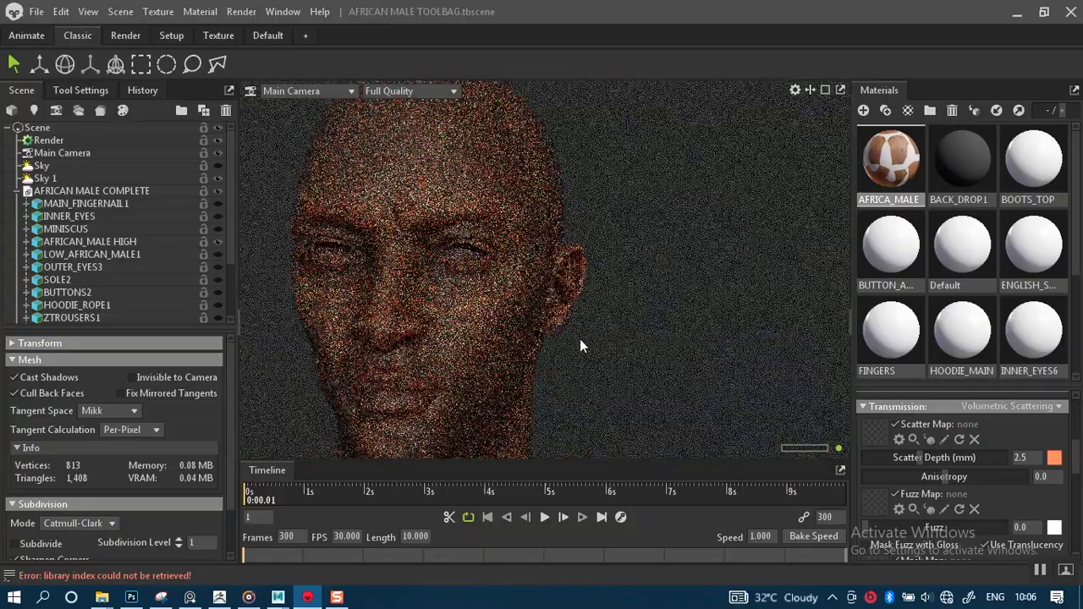
pyautogui.moveTo(538, 356); pyautogui.dragTo(511, 363, button='middle')
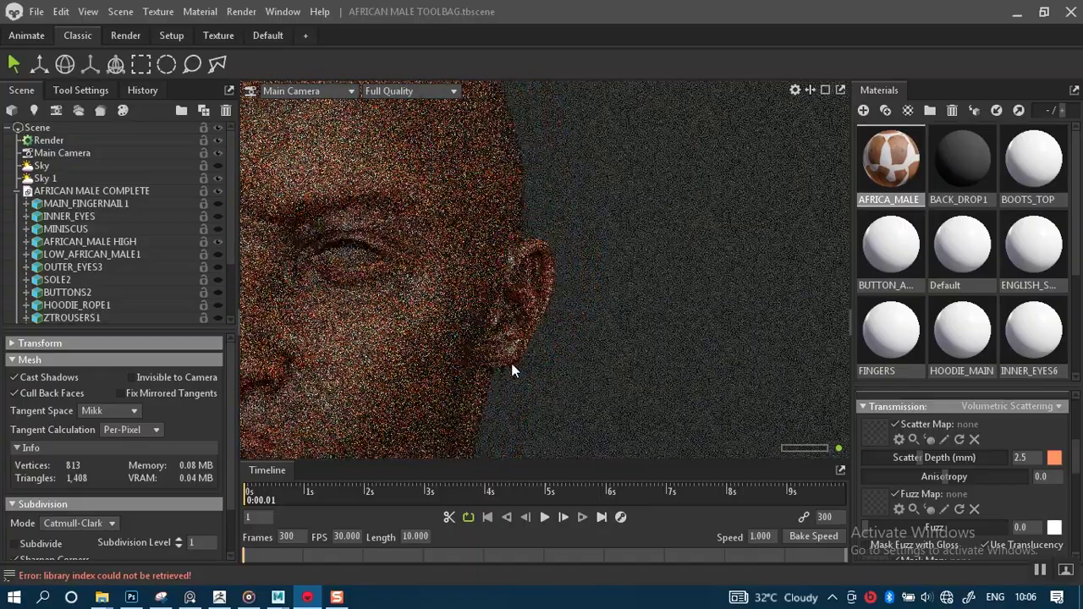
pyautogui.moveTo(512, 370); pyautogui.dragTo(595, 364)
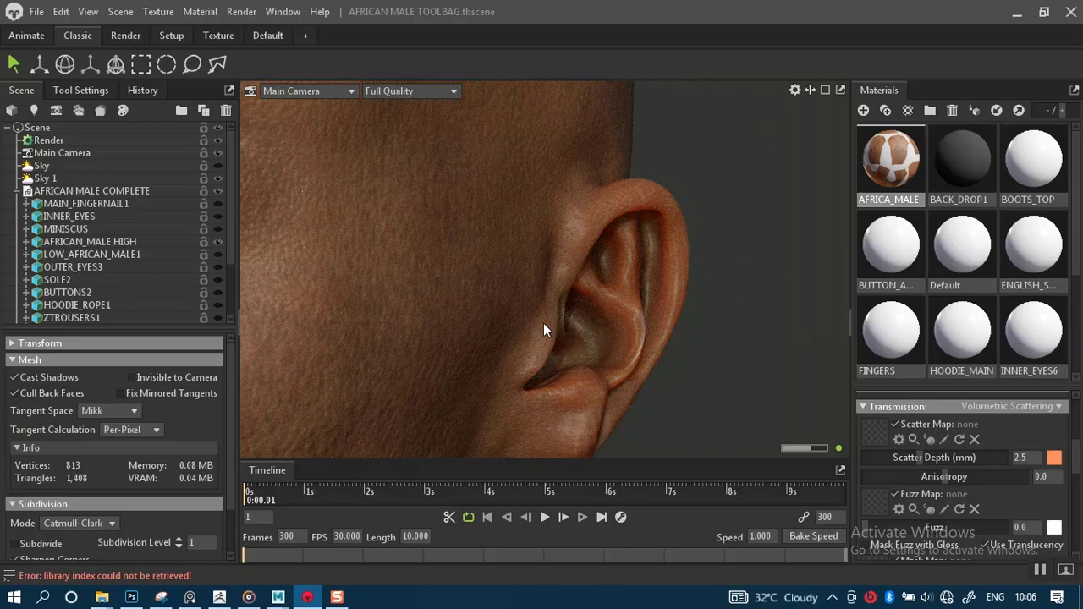
pyautogui.moveTo(544, 323); pyautogui.dragTo(440, 336)
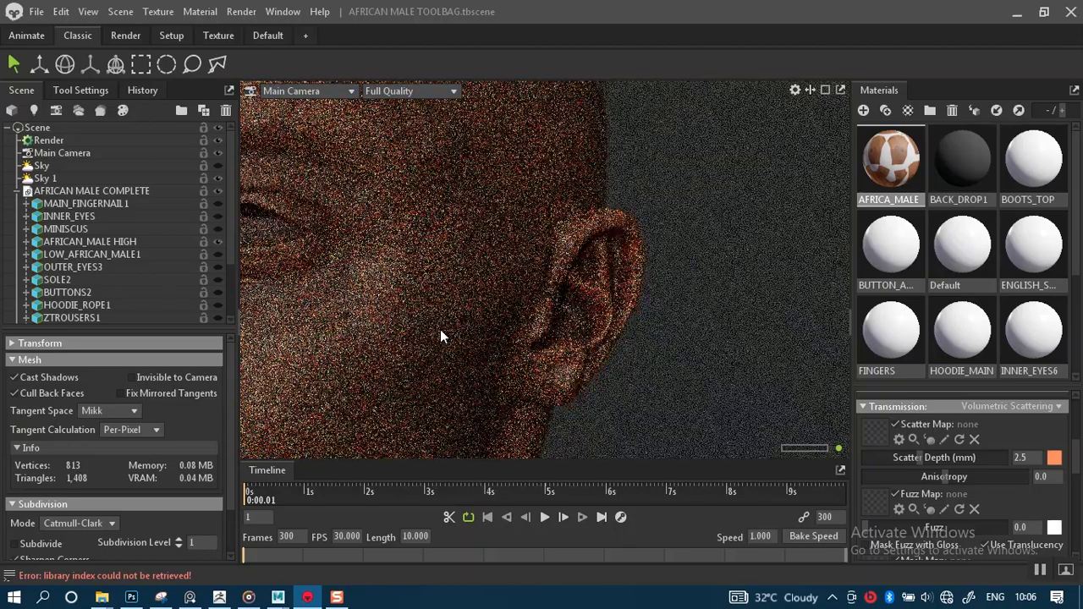
pyautogui.moveTo(440, 329); pyautogui.dragTo(420, 262, button='right')
pyautogui.moveTo(458, 337); pyautogui.dragTo(542, 310)
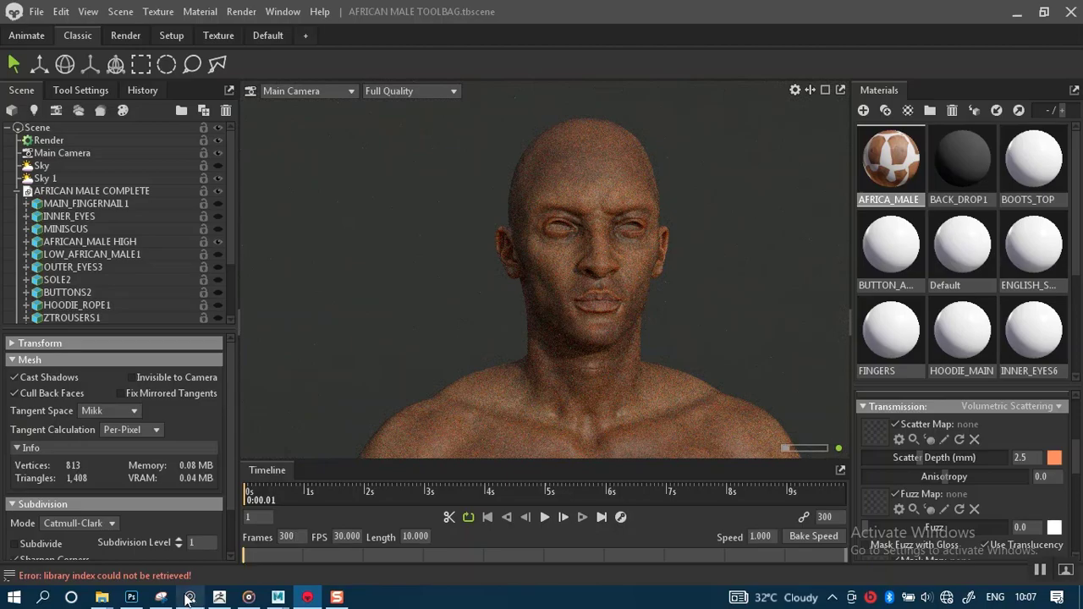
pyautogui.moveTo(131, 598)
pyautogui.click(128, 553)
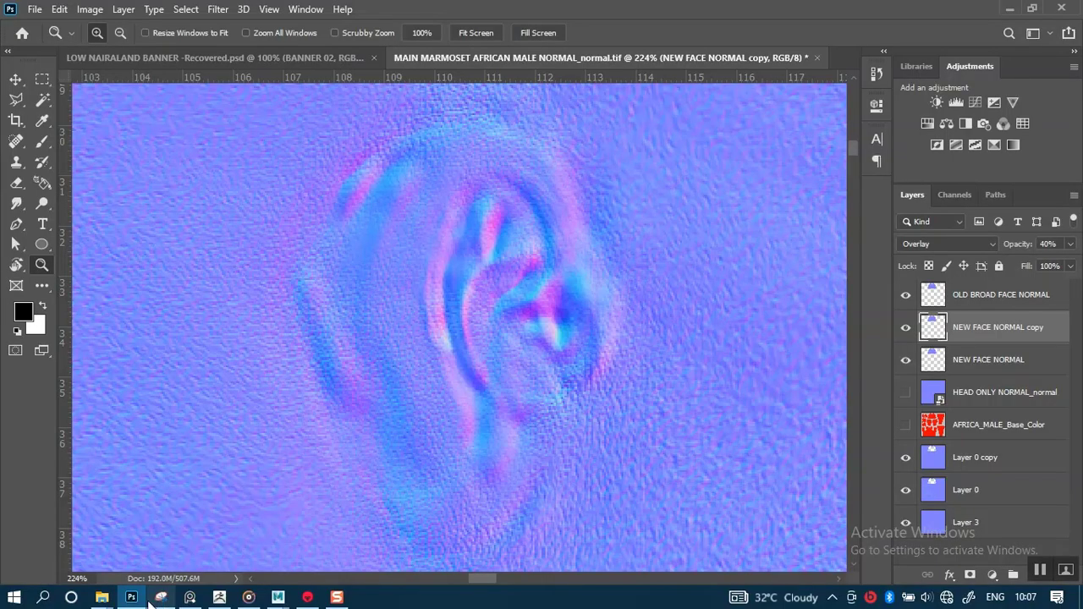
pyautogui.moveTo(227, 602)
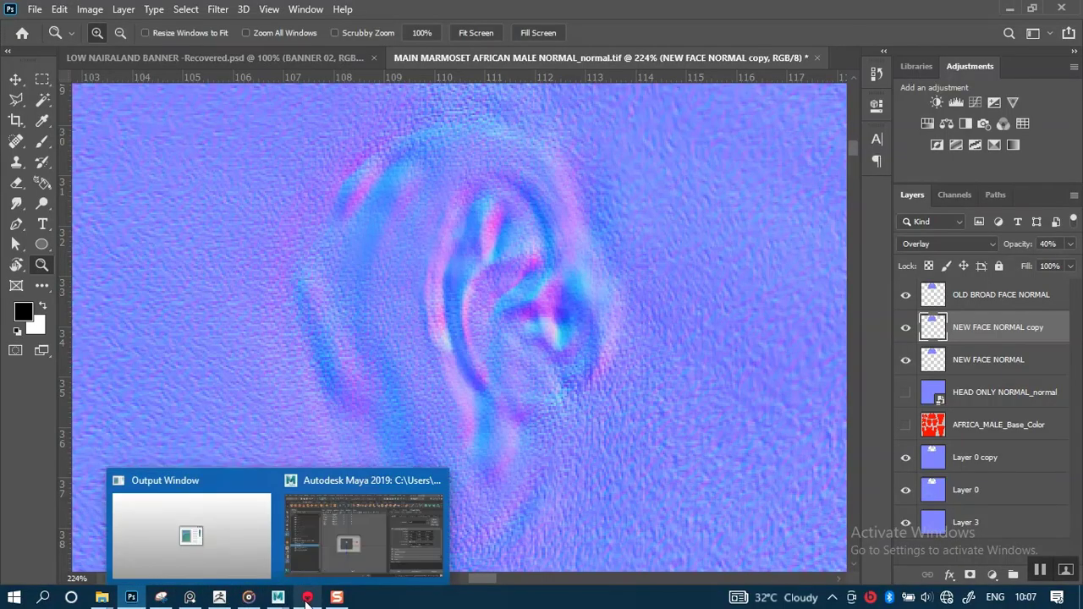
pyautogui.moveTo(308, 597)
pyautogui.click(328, 541)
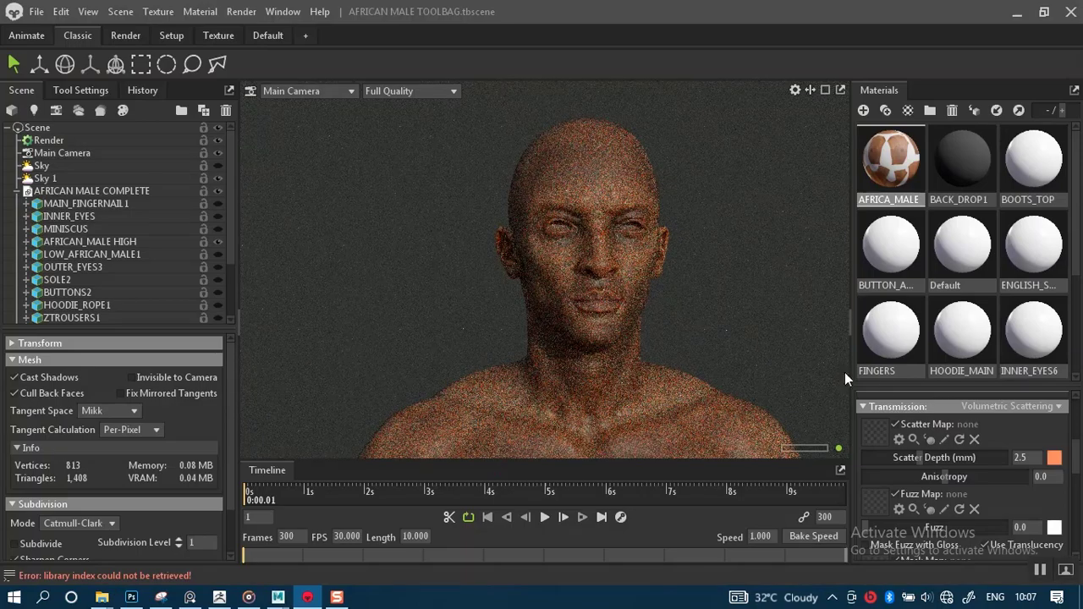
# Examine the skin rendering on the chest and torso, and on the face up close from the front and at an angle.
pyautogui.keyDown('alt'); pyautogui.moveTo(613, 332); pyautogui.dragTo(612, 356, button='right'); pyautogui.keyUp('alt')
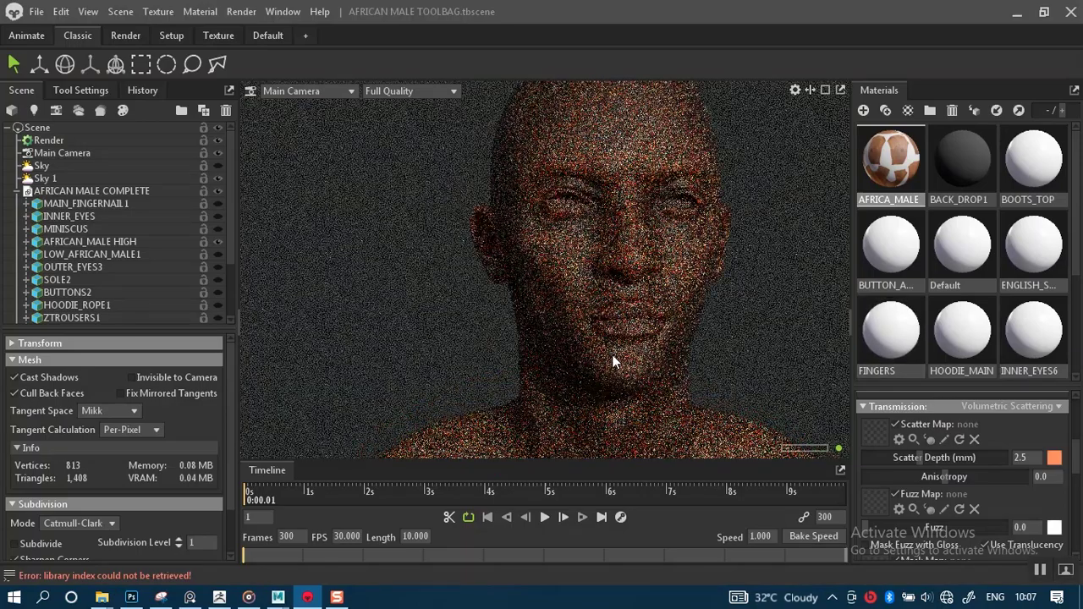
pyautogui.keyDown('alt'); pyautogui.moveTo(625, 356); pyautogui.dragTo(637, 240, button='middle'); pyautogui.keyUp('alt')
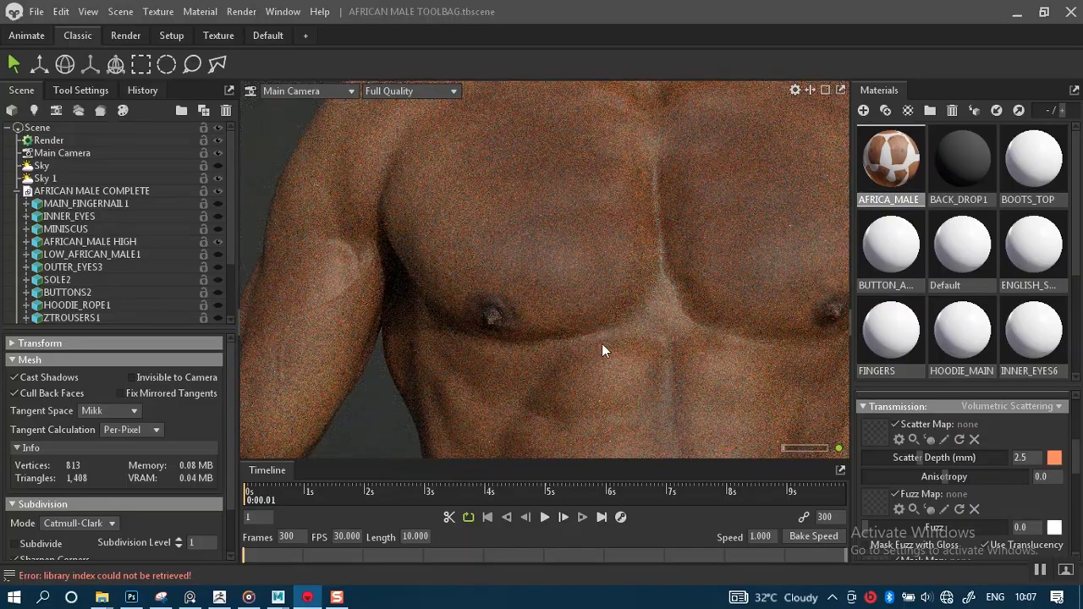
pyautogui.scroll(-3, 602, 344)
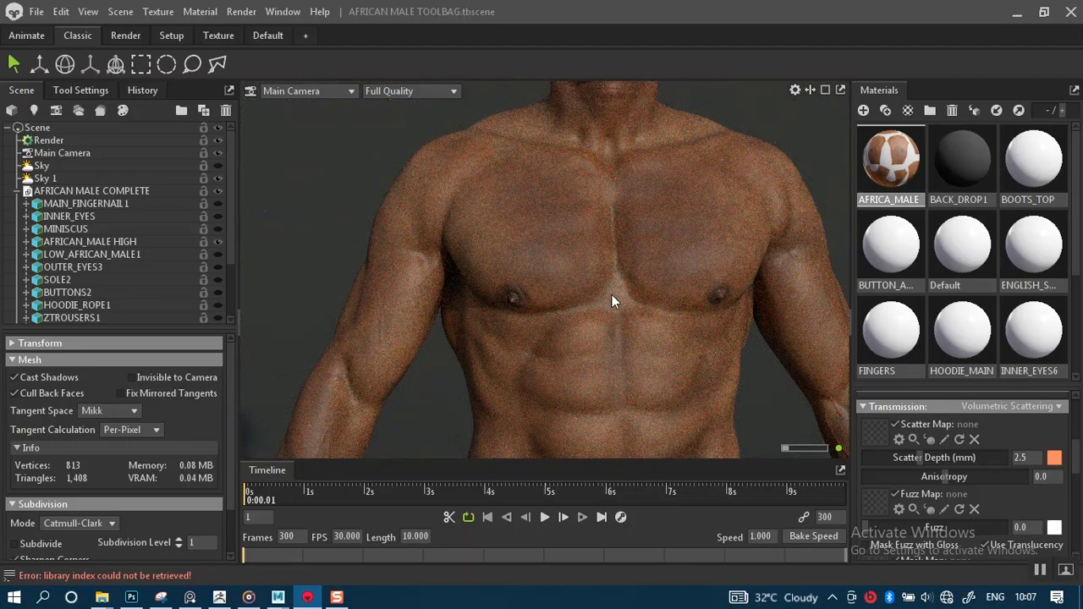
pyautogui.keyDown('alt'); pyautogui.moveTo(597, 316); pyautogui.dragTo(590, 452, button='middle'); pyautogui.keyUp('alt')
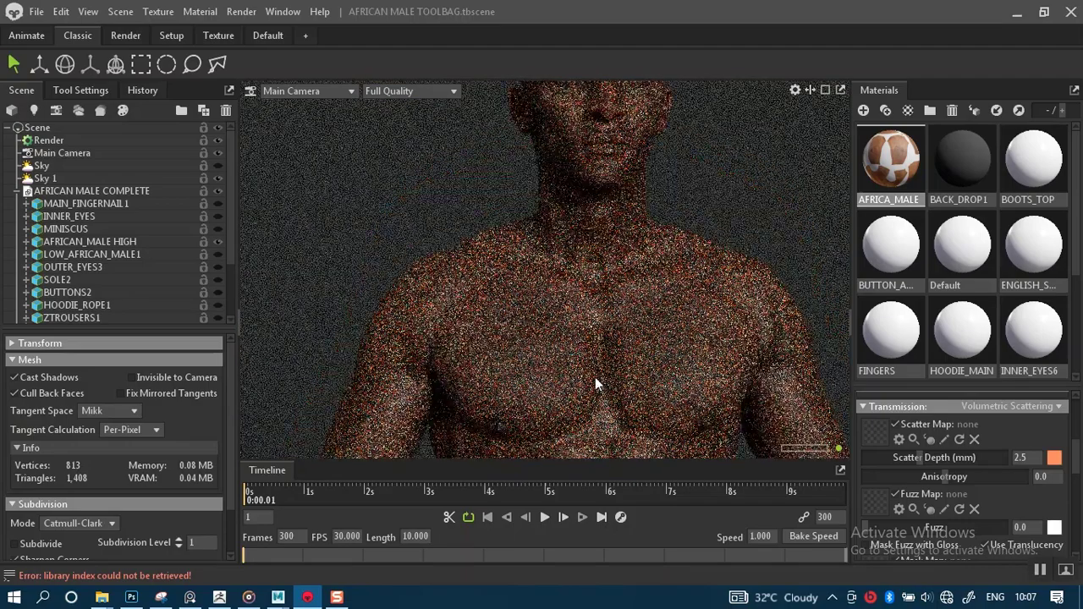
pyautogui.scroll(3, 601, 336)
pyautogui.keyDown('alt'); pyautogui.moveTo(627, 170); pyautogui.dragTo(606, 237, button='middle'); pyautogui.keyUp('alt')
pyautogui.scroll(3, 617, 353)
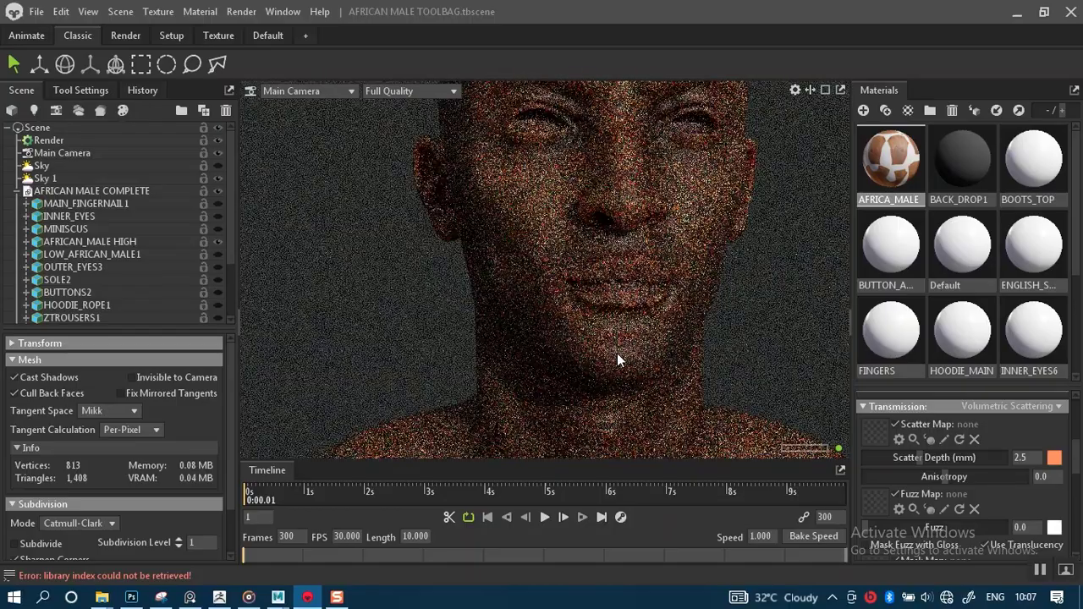
pyautogui.keyDown('alt'); pyautogui.moveTo(617, 353); pyautogui.dragTo(614, 328, button='middle'); pyautogui.keyUp('alt')
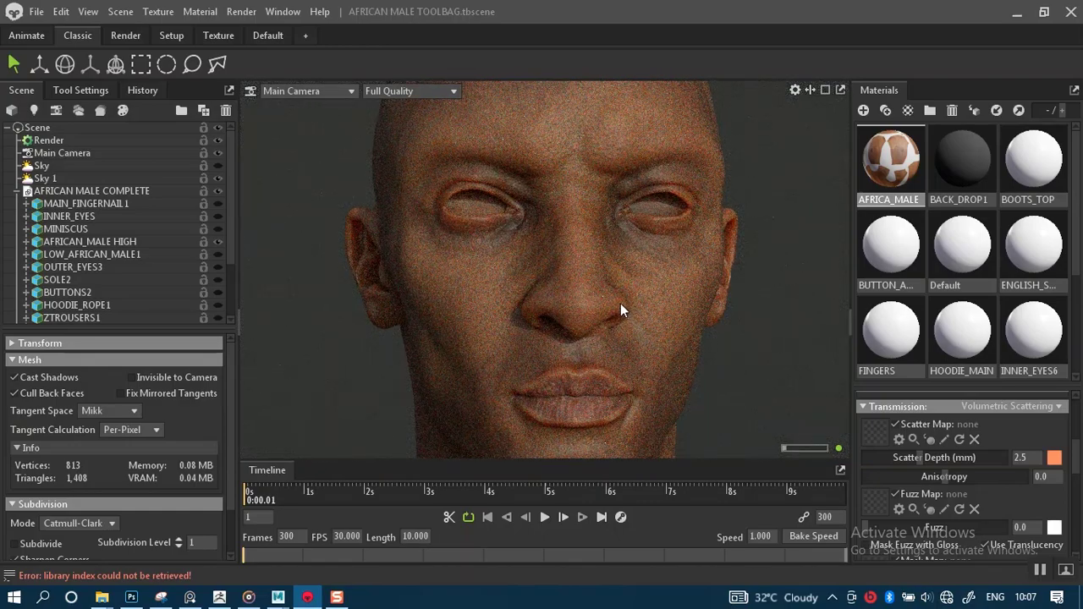
pyautogui.moveTo(622, 308); pyautogui.dragTo(655, 316, button='middle')
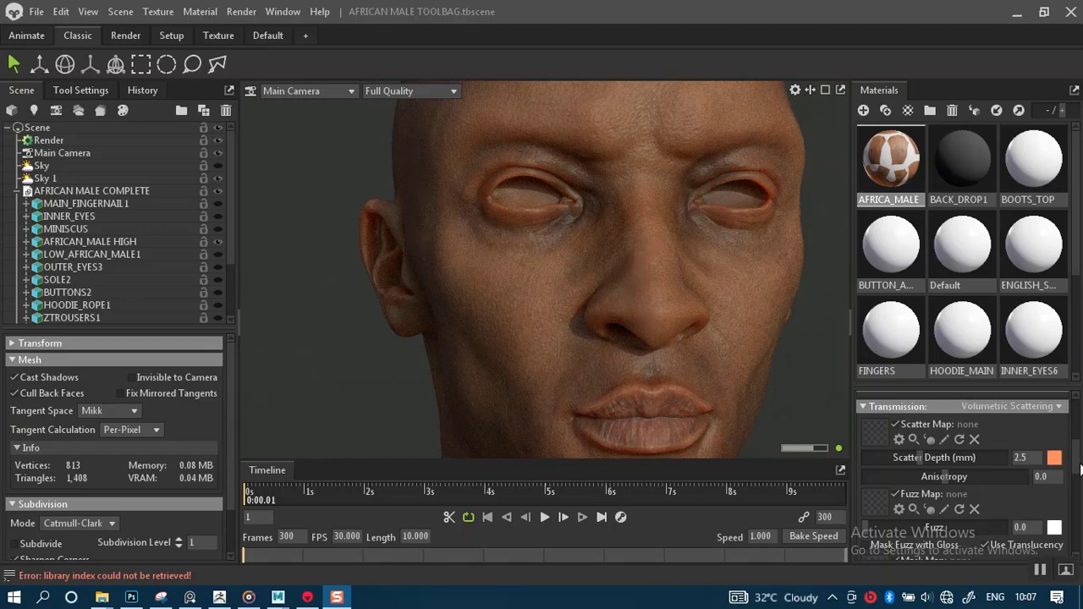
# Try a scatter depth of 1 mm on the AFRICA_MALE material and check the skin on the face and ear.
pyautogui.moveTo(1077, 467); pyautogui.dragTo(1079, 433)
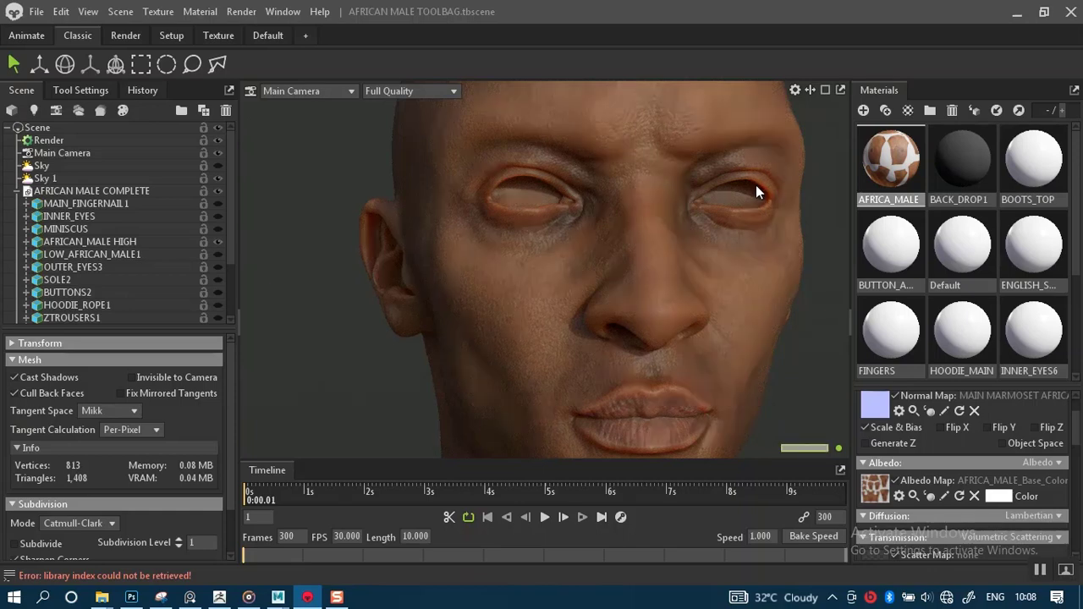
pyautogui.moveTo(1074, 439); pyautogui.dragTo(1078, 464)
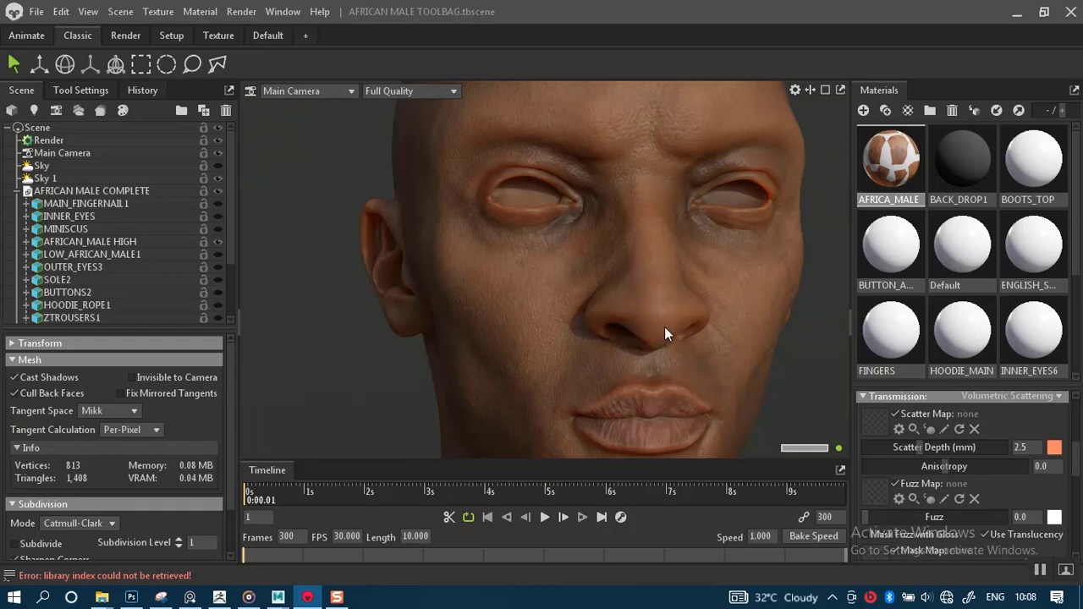
pyautogui.click(1029, 448)
pyautogui.write('1')
pyautogui.press('Return')
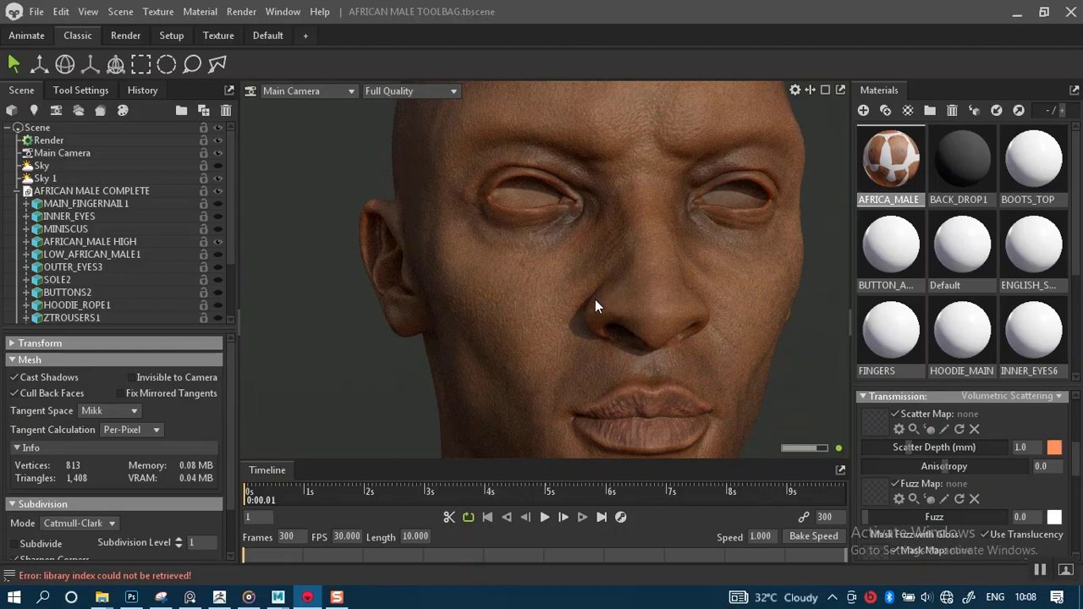
pyautogui.moveTo(592, 292); pyautogui.dragTo(846, 398)
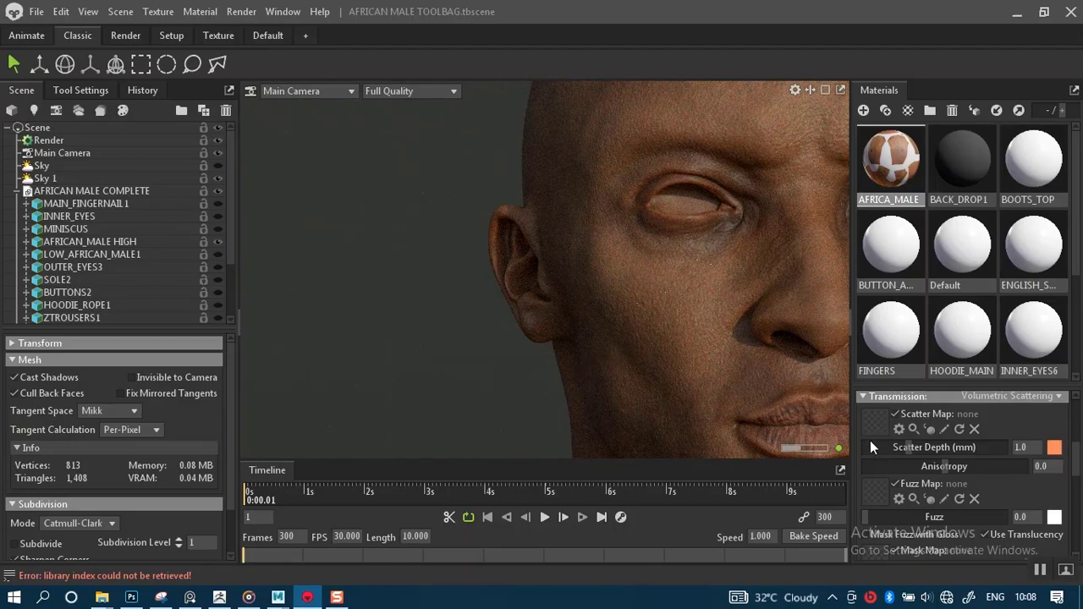
pyautogui.moveTo(628, 377); pyautogui.dragTo(664, 364)
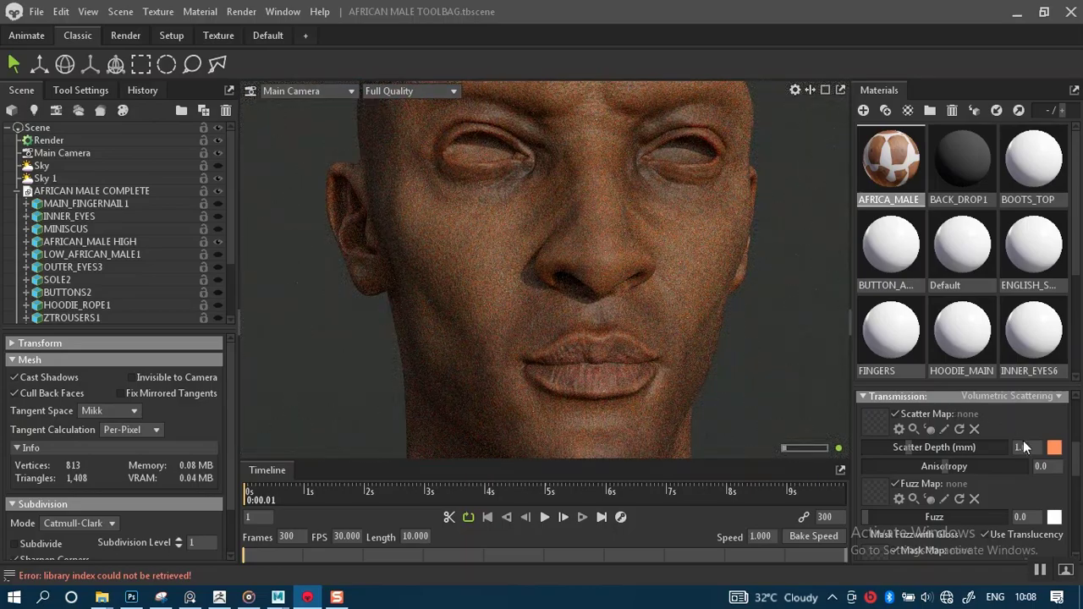
# Set the scatter depth of the AFRICA_MALE material's volumetric scattering to 2 mm.
pyautogui.moveTo(1024, 447); pyautogui.dragTo(1039, 446)
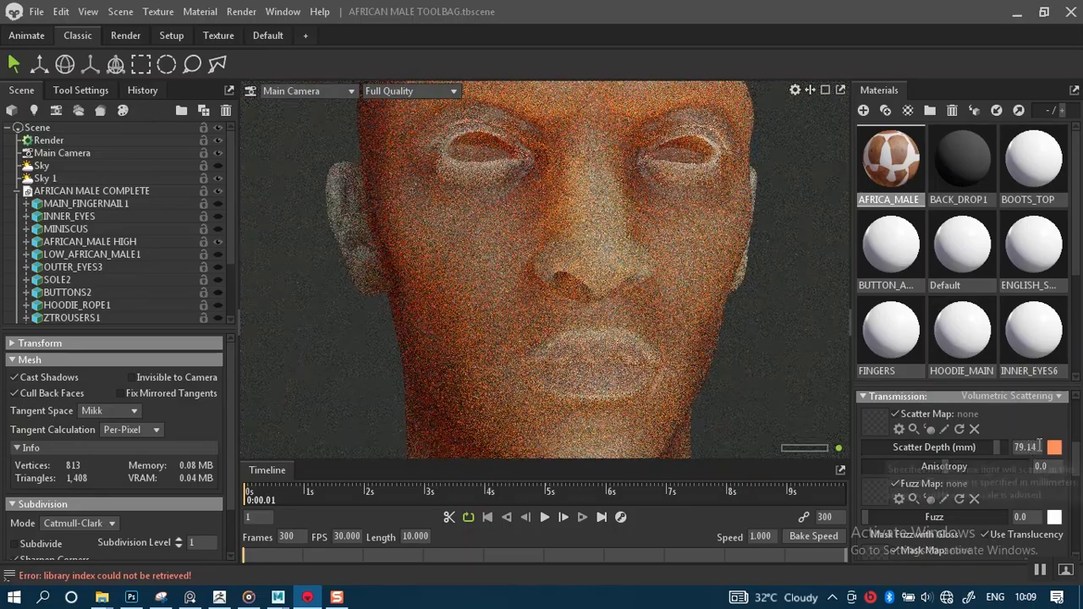
pyautogui.click(1037, 447)
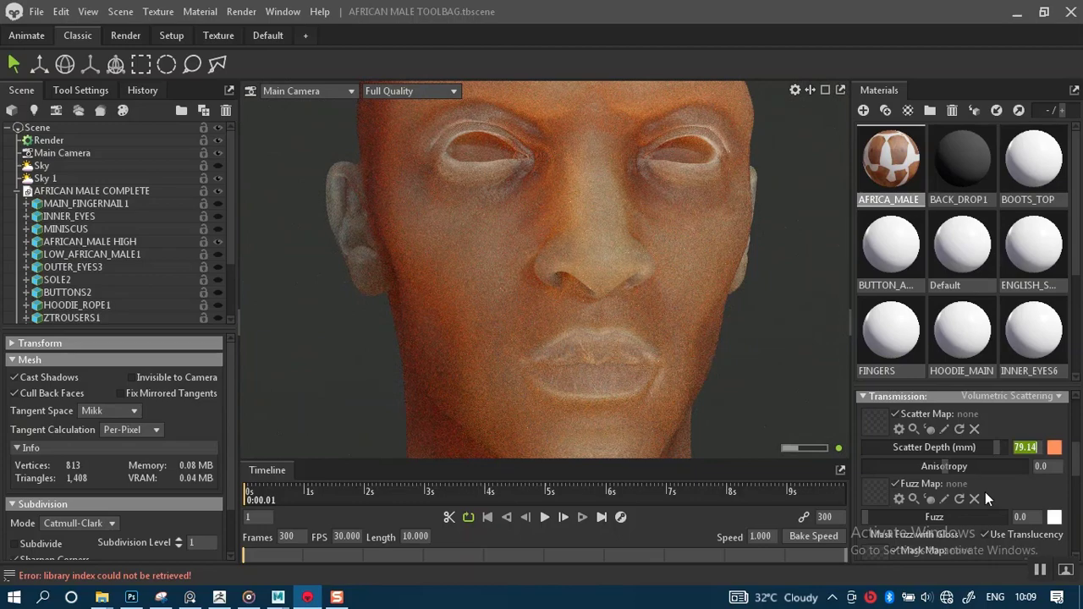
pyautogui.write('2')
pyautogui.press('Return')
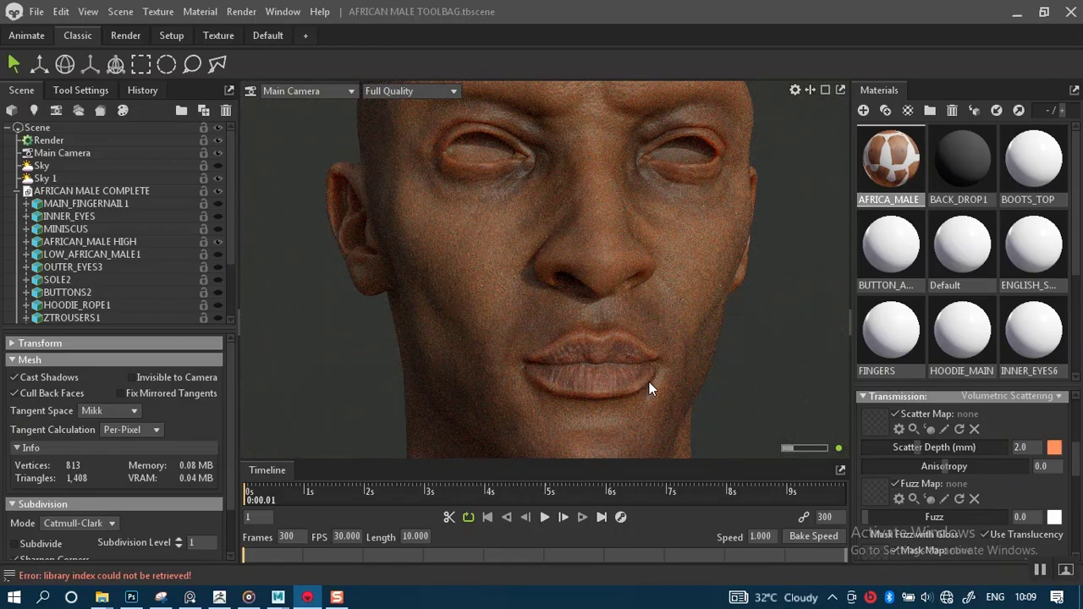
# Frame the character's head and torso, and hide the BACK_DROP mesh in the scene.
pyautogui.keyDown('alt'); pyautogui.moveTo(648, 383); pyautogui.dragTo(637, 302, button='right'); pyautogui.keyUp('alt')
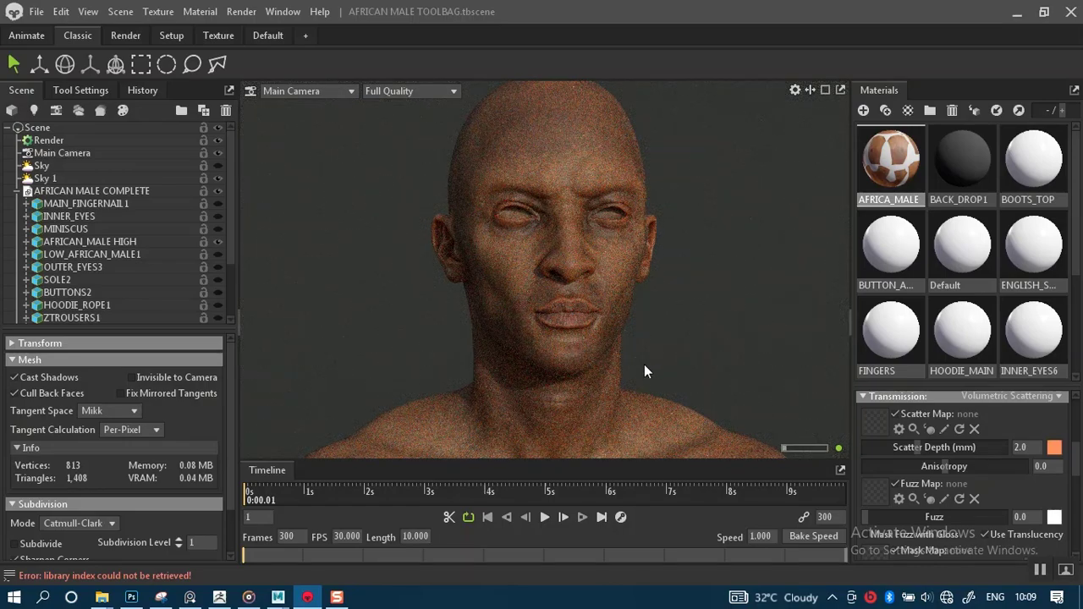
pyautogui.scroll(-3, 637, 339)
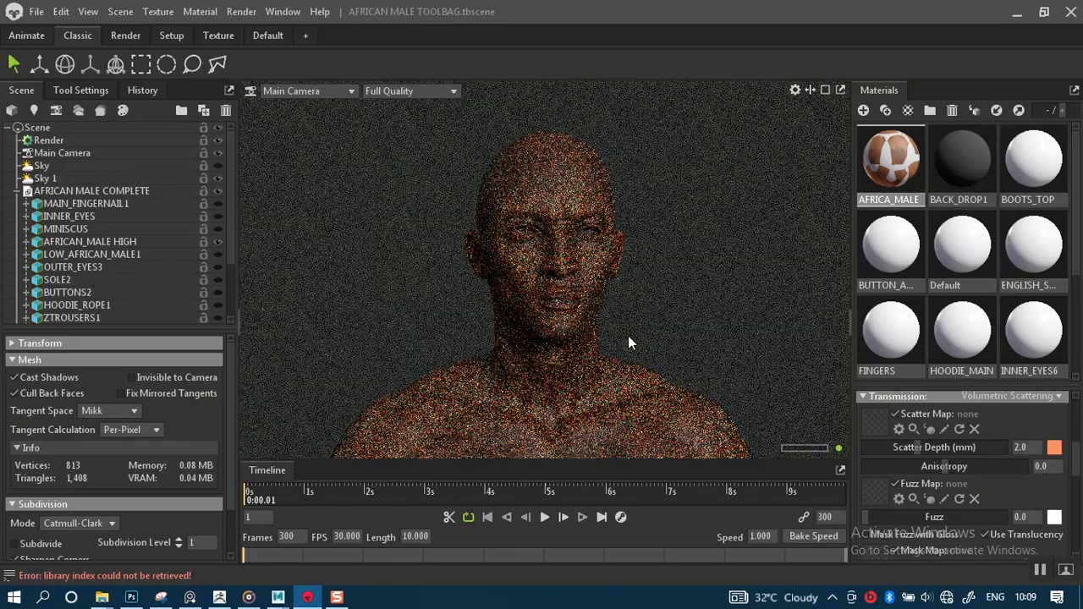
pyautogui.scroll(-2, 613, 340)
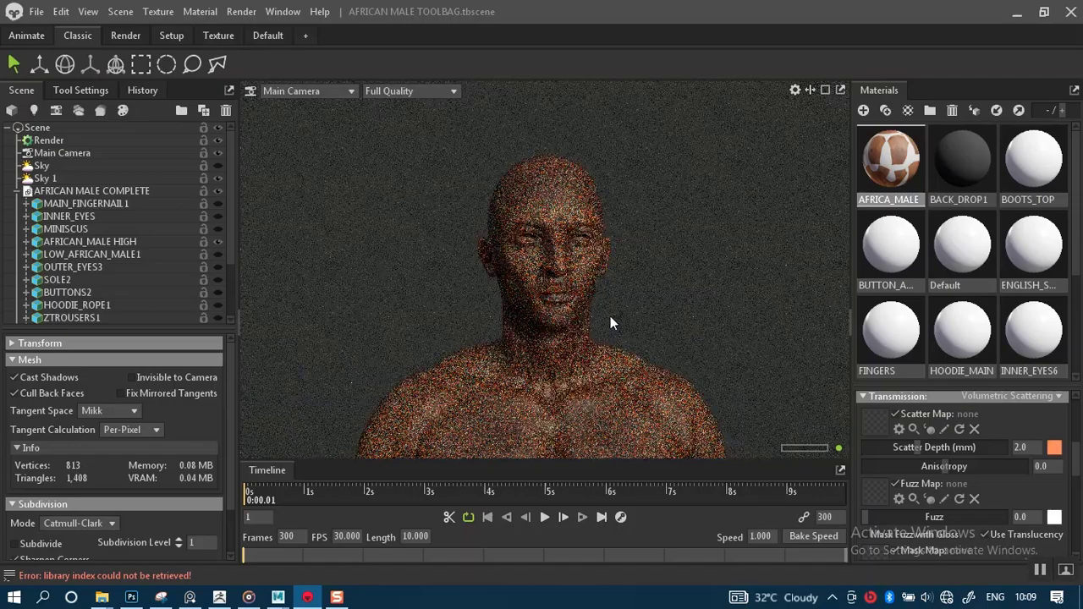
pyautogui.keyDown('alt'); pyautogui.moveTo(610, 331); pyautogui.dragTo(614, 298, button='middle'); pyautogui.keyUp('alt')
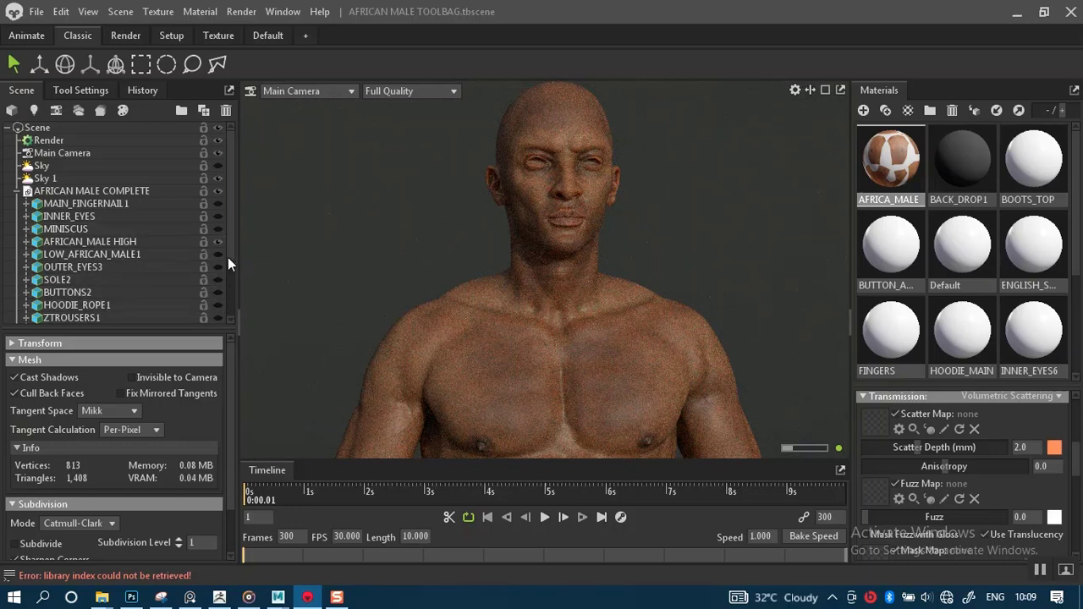
pyautogui.moveTo(232, 267); pyautogui.dragTo(233, 312)
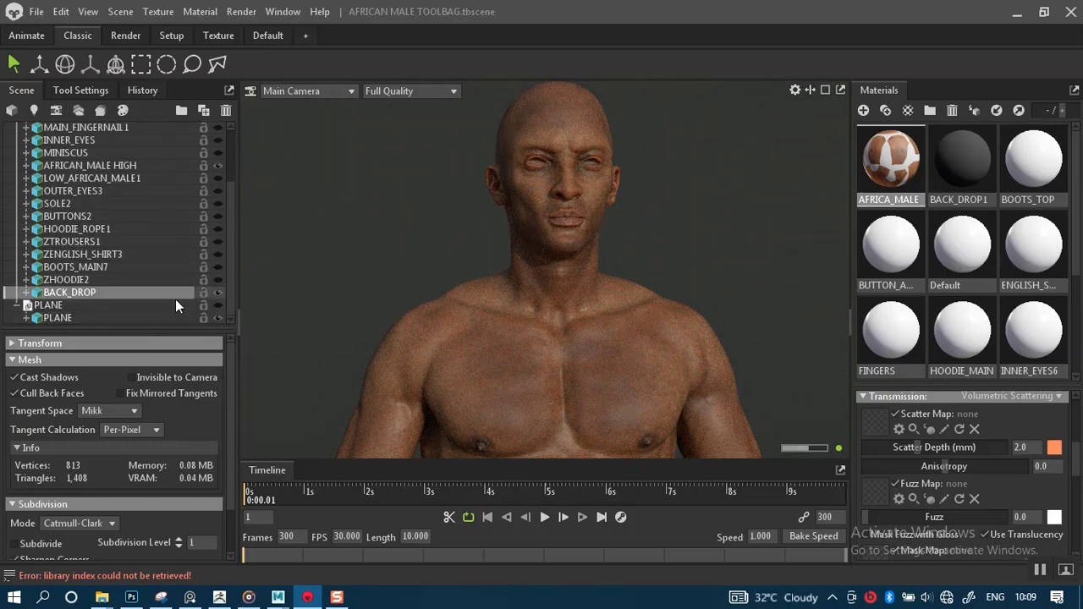
pyautogui.click(217, 292)
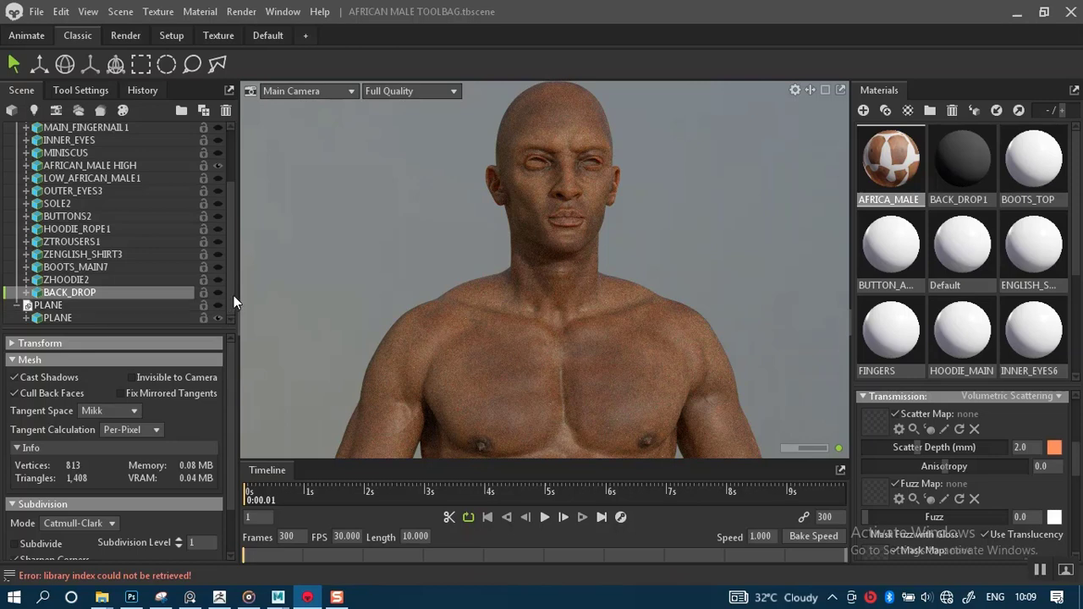
# Change the backdrop of Sky 1 from Ambient Sky to Color mode and make its color black.
pyautogui.moveTo(231, 271); pyautogui.dragTo(230, 207)
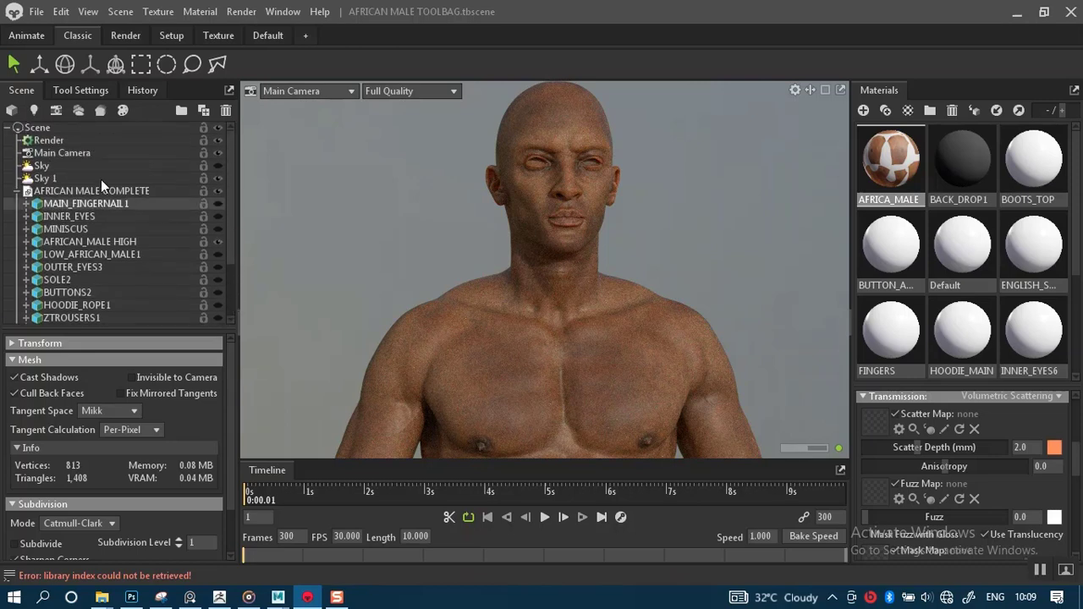
pyautogui.click(49, 178)
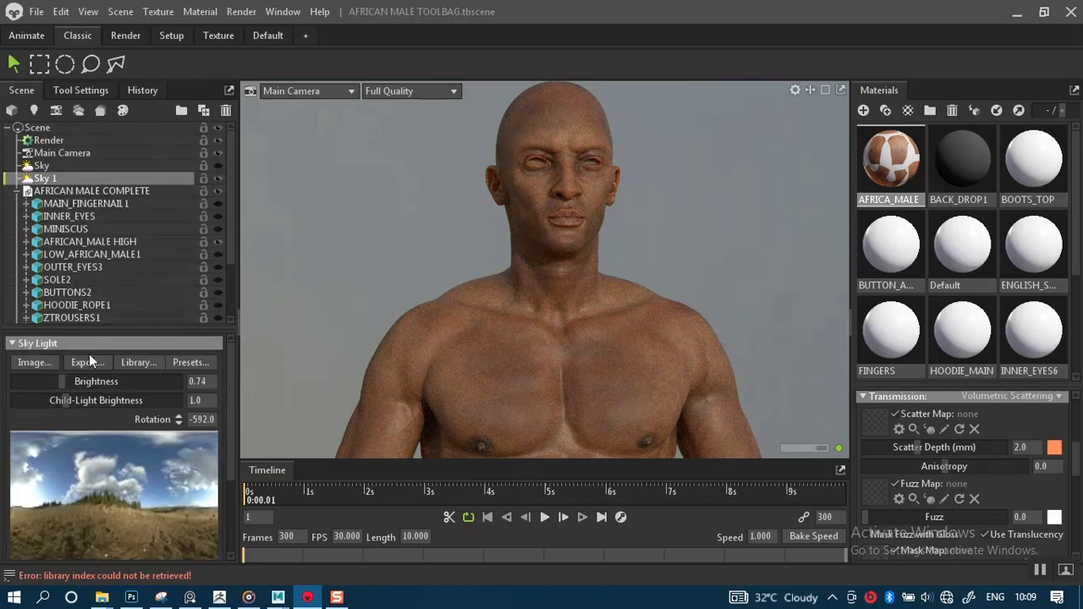
pyautogui.scroll(-3, 225, 482)
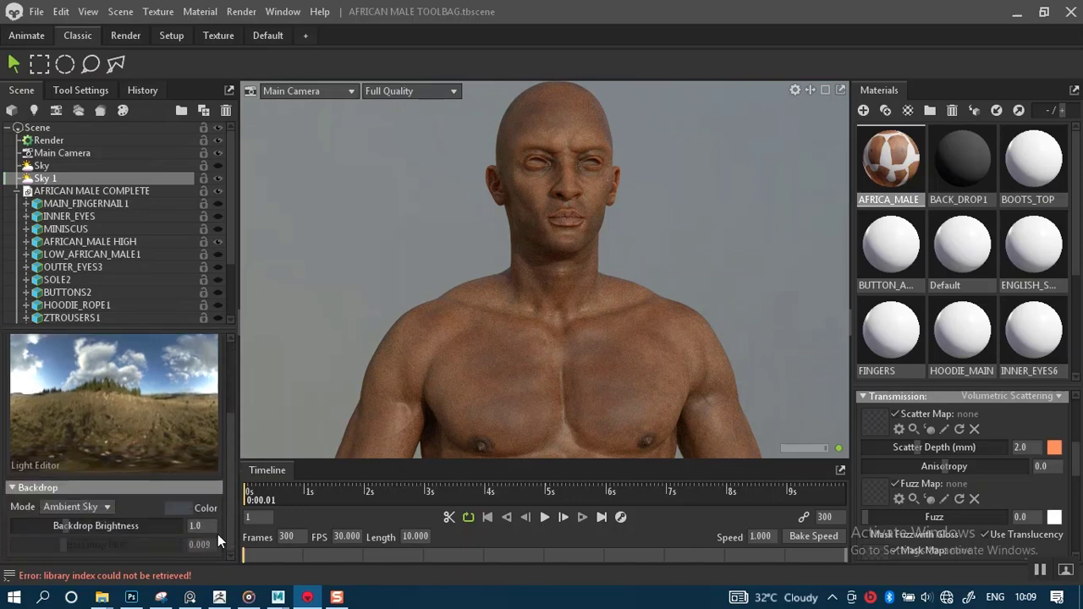
pyautogui.click(180, 508)
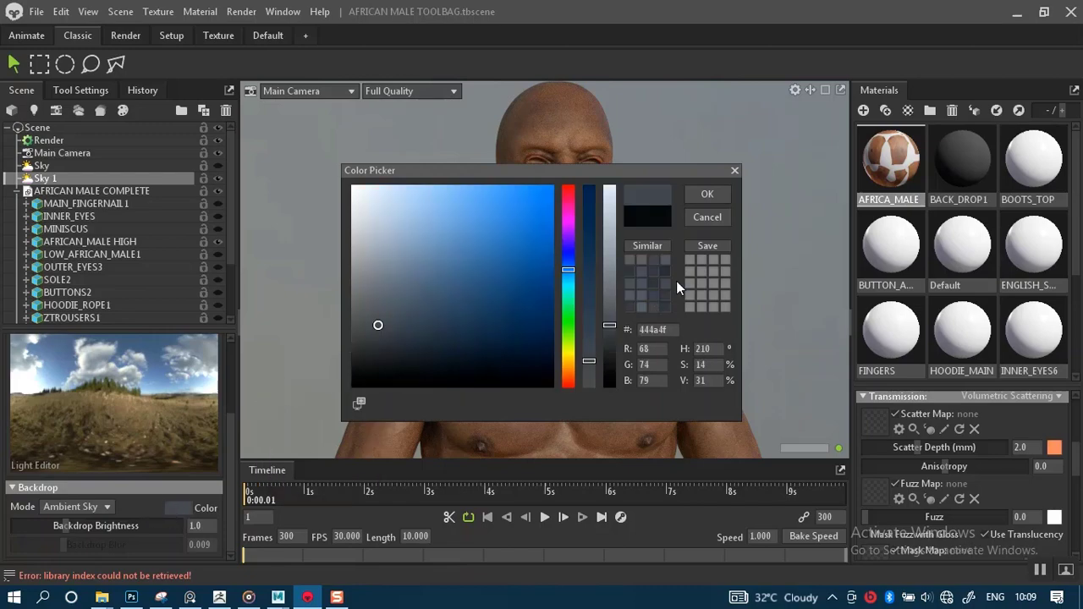
pyautogui.click(708, 218)
pyautogui.click(108, 506)
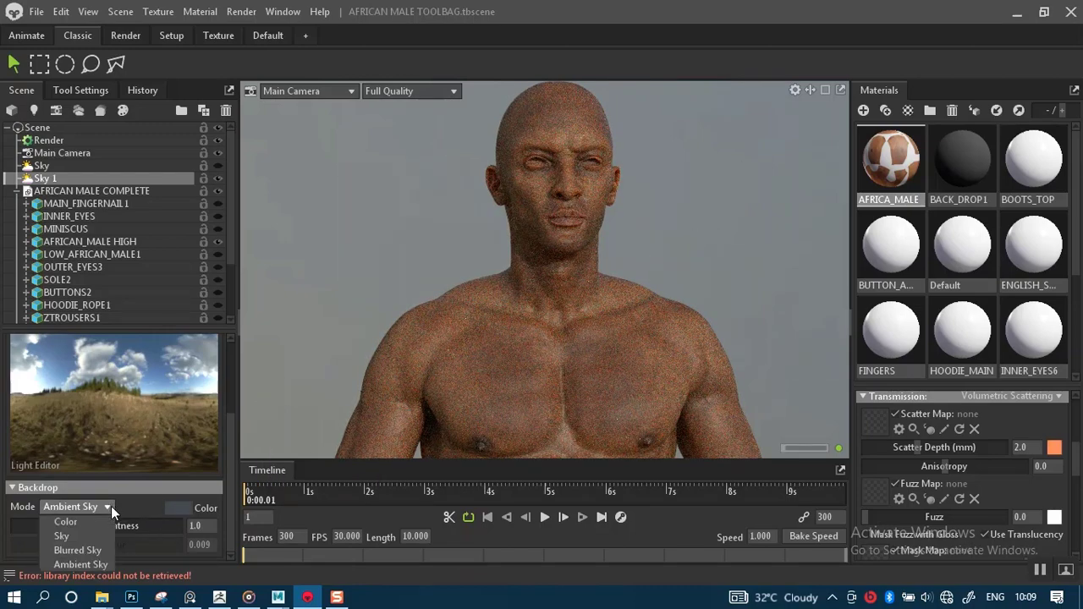
pyautogui.click(92, 523)
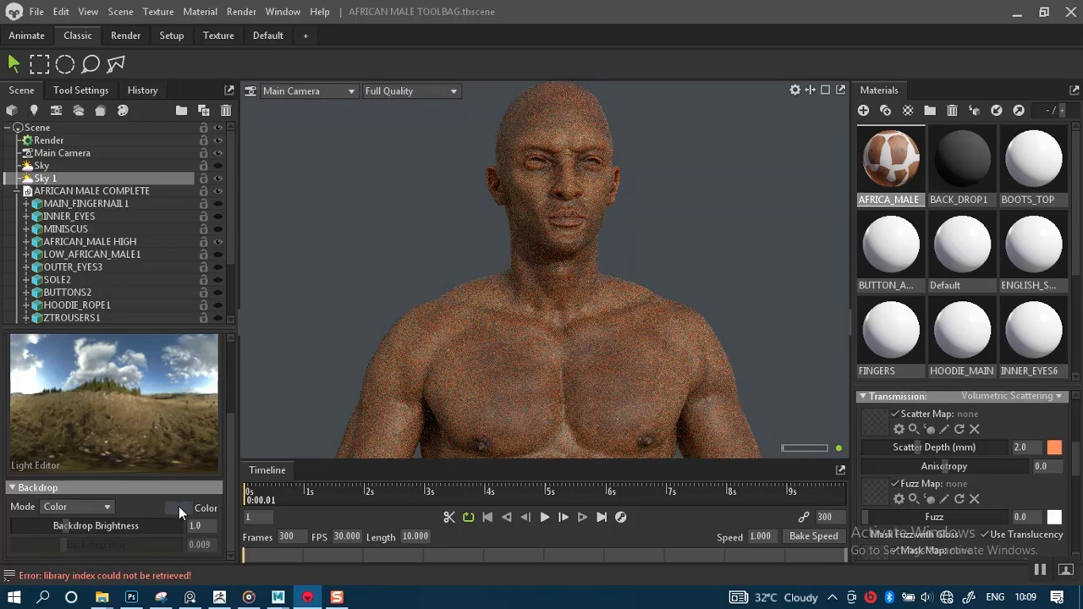
pyautogui.click(178, 508)
pyautogui.moveTo(357, 366); pyautogui.dragTo(351, 385)
pyautogui.click(707, 194)
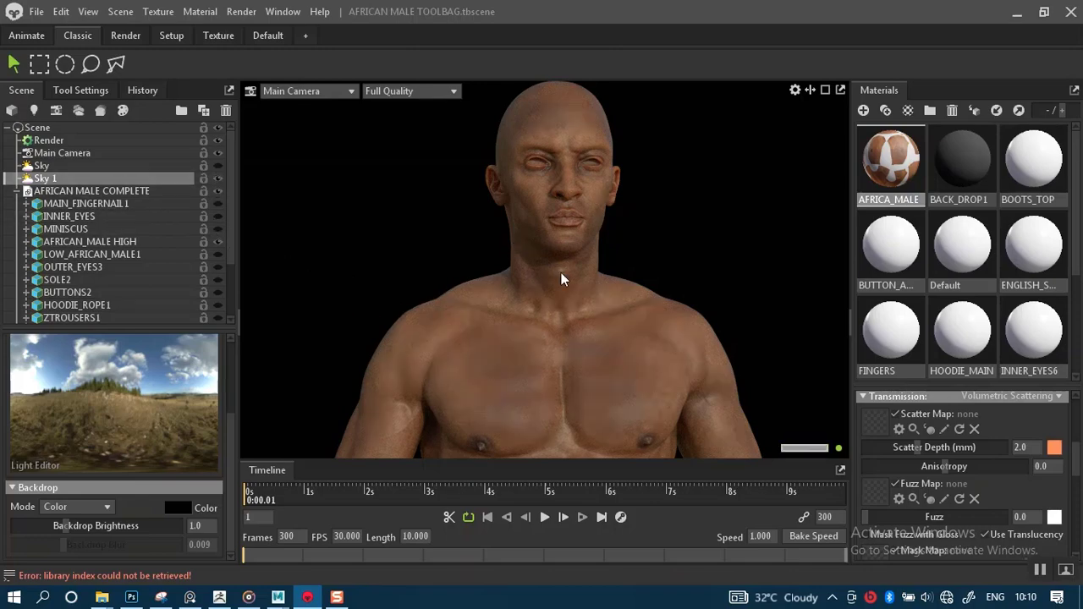
# View the character from behind and inspect the skin scattering on the back of the head and the ears up close.
pyautogui.keyDown('alt'); pyautogui.moveTo(561, 273); pyautogui.dragTo(515, 183, button='right'); pyautogui.keyUp('alt')
pyautogui.keyDown('alt'); pyautogui.moveTo(530, 336); pyautogui.dragTo(345, 292); pyautogui.keyUp('alt')
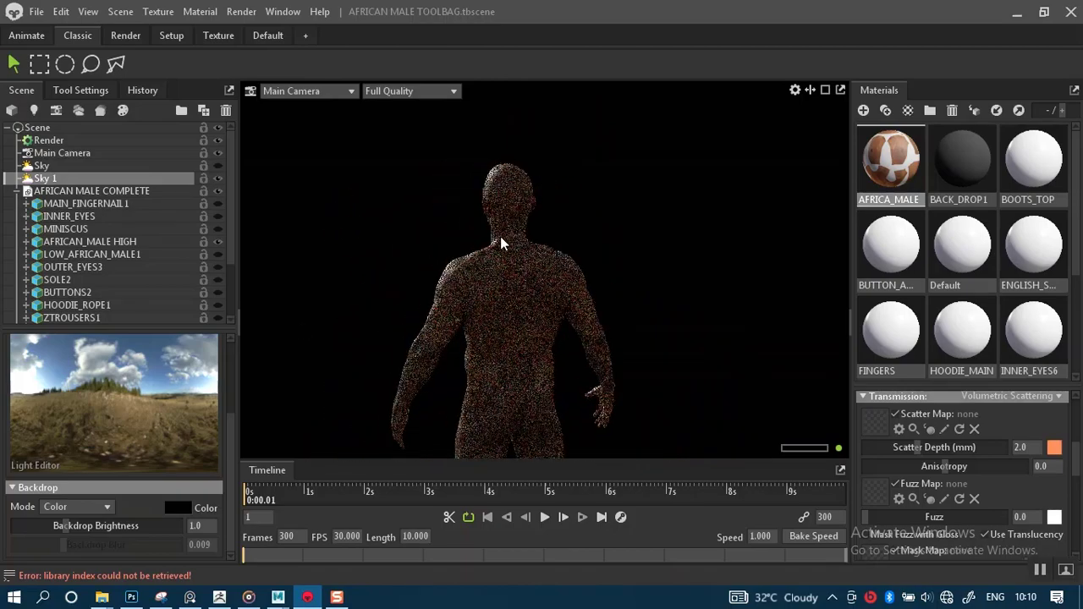
pyautogui.keyDown('alt'); pyautogui.moveTo(501, 237); pyautogui.dragTo(560, 362, button='right'); pyautogui.keyUp('alt')
pyautogui.keyDown('alt'); pyautogui.moveTo(560, 362); pyautogui.dragTo(521, 259); pyautogui.keyUp('alt')
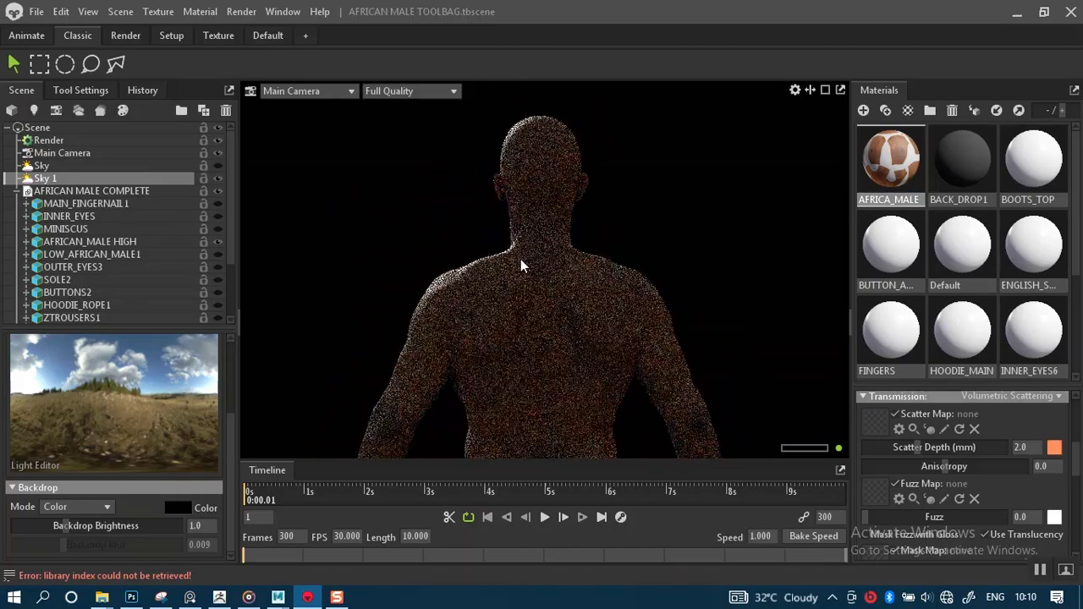
pyautogui.keyDown('alt'); pyautogui.moveTo(521, 259); pyautogui.dragTo(553, 294, button='right'); pyautogui.keyUp('alt')
pyautogui.keyDown('alt'); pyautogui.moveTo(553, 294); pyautogui.dragTo(525, 283, button='middle'); pyautogui.keyUp('alt')
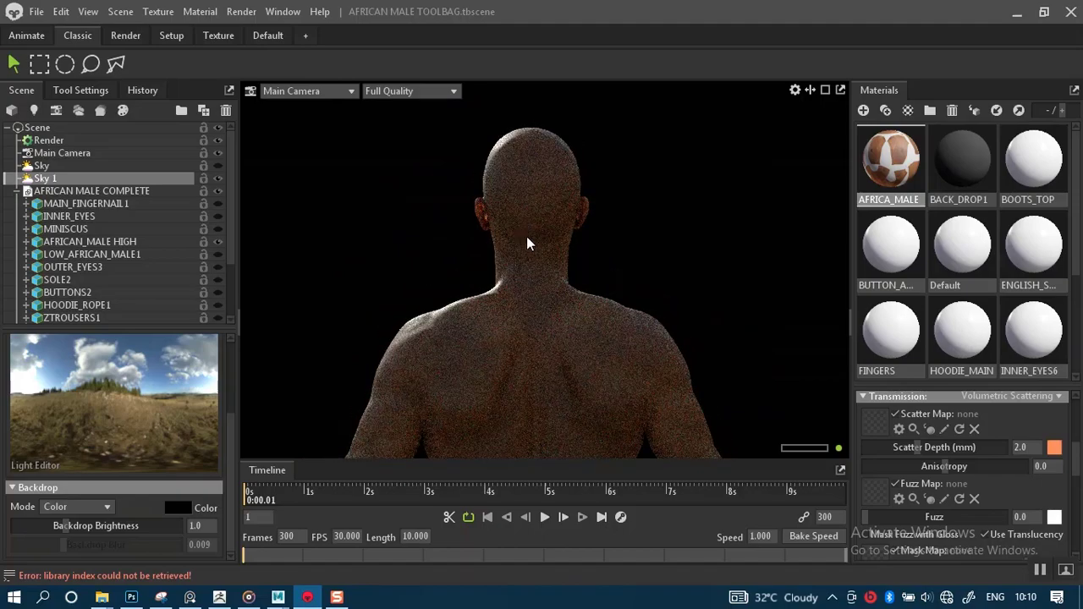
pyautogui.moveTo(526, 242); pyautogui.dragTo(539, 367, button='right')
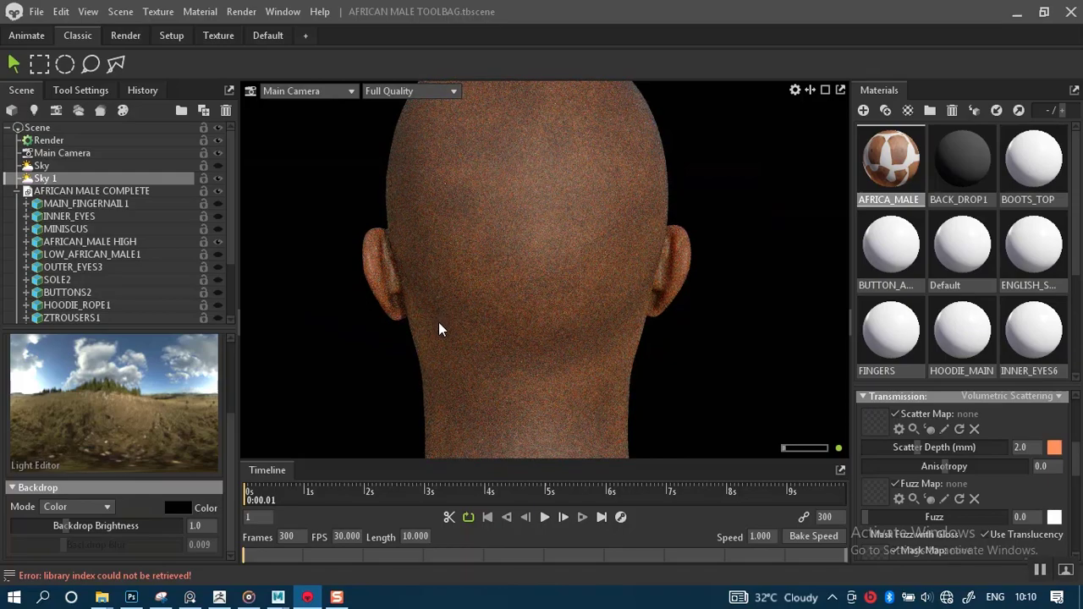
# Rotate the sky lighting around the character and examine the light scattering through the ears from behind.
pyautogui.keyDown('shift'); pyautogui.moveTo(440, 322); pyautogui.dragTo(504, 329, button='right'); pyautogui.keyUp('shift')
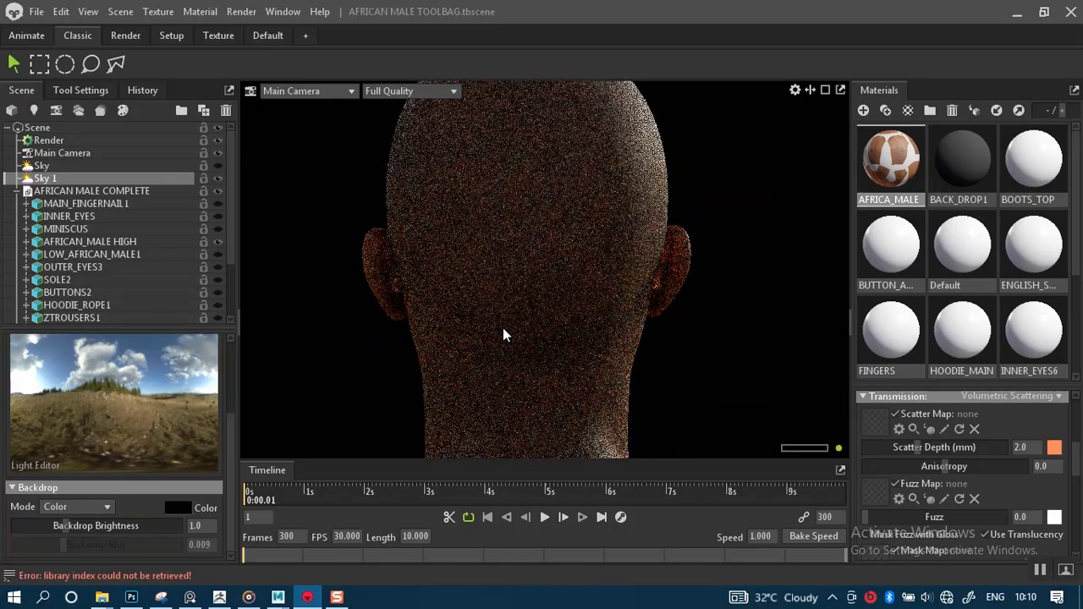
pyautogui.keyDown('shift'); pyautogui.moveTo(498, 325); pyautogui.dragTo(624, 359); pyautogui.keyUp('shift')
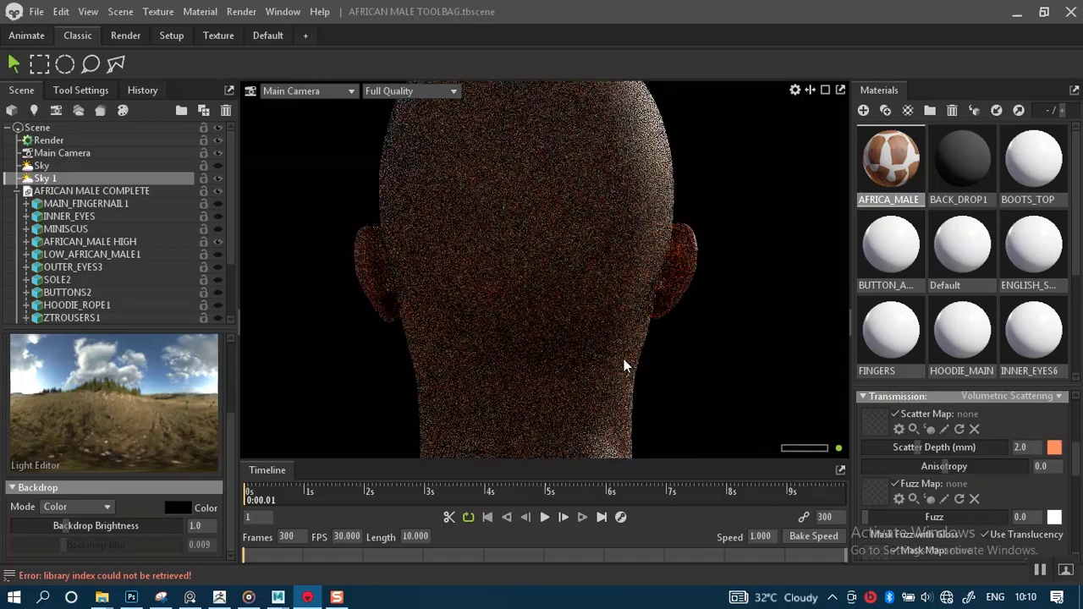
pyautogui.keyDown('alt'); pyautogui.moveTo(624, 359); pyautogui.dragTo(641, 348, button='right'); pyautogui.keyUp('alt')
pyautogui.keyDown('alt'); pyautogui.moveTo(624, 348); pyautogui.dragTo(605, 382, button='middle'); pyautogui.keyUp('alt')
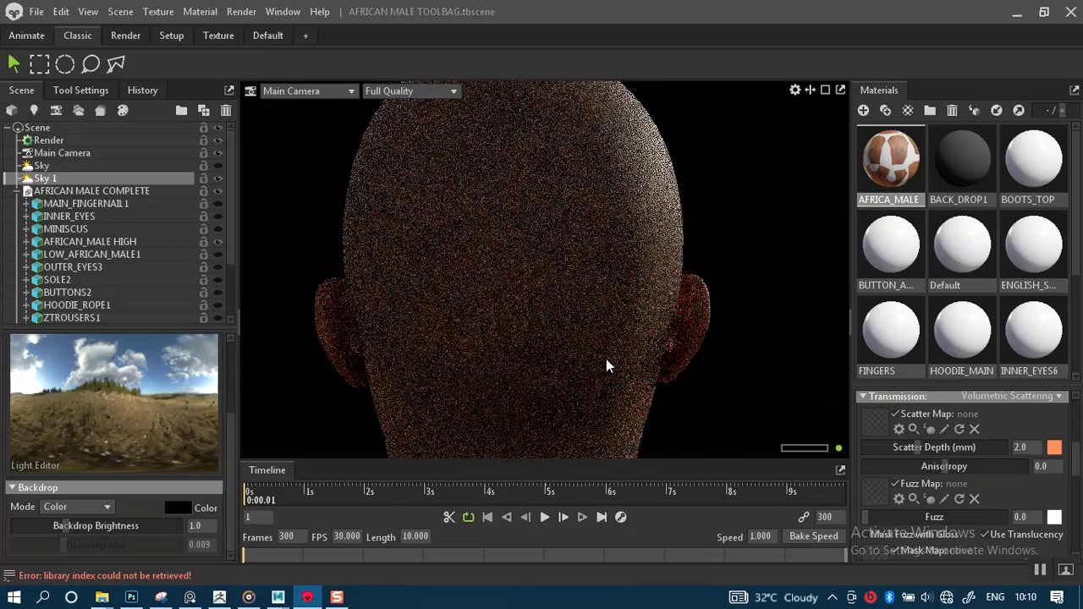
pyautogui.keyDown('alt'); pyautogui.moveTo(657, 359); pyautogui.dragTo(697, 404, button='right'); pyautogui.keyUp('alt')
pyautogui.keyDown('alt'); pyautogui.moveTo(710, 362); pyautogui.dragTo(677, 321, button='middle'); pyautogui.keyUp('alt')
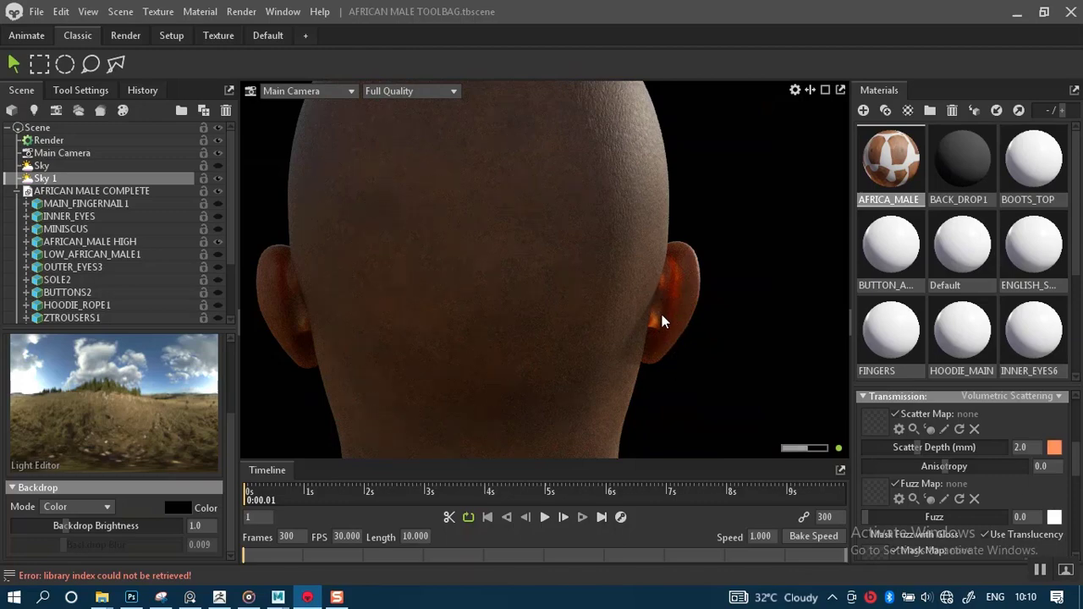
pyautogui.keyDown('alt'); pyautogui.moveTo(593, 355); pyautogui.dragTo(518, 137, button='right'); pyautogui.keyUp('alt')
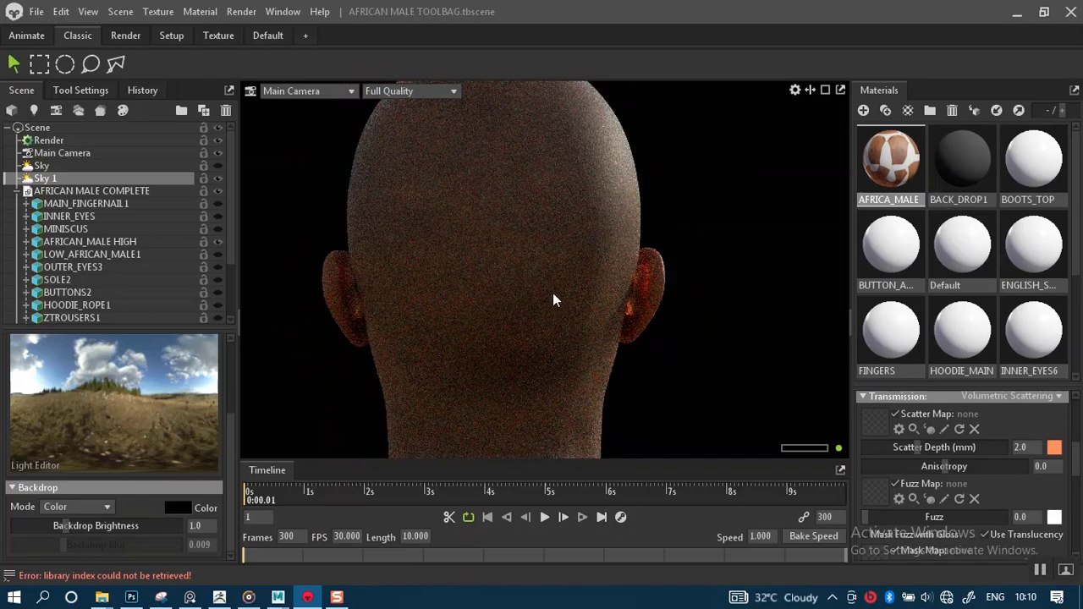
pyautogui.scroll(-3, 542, 295)
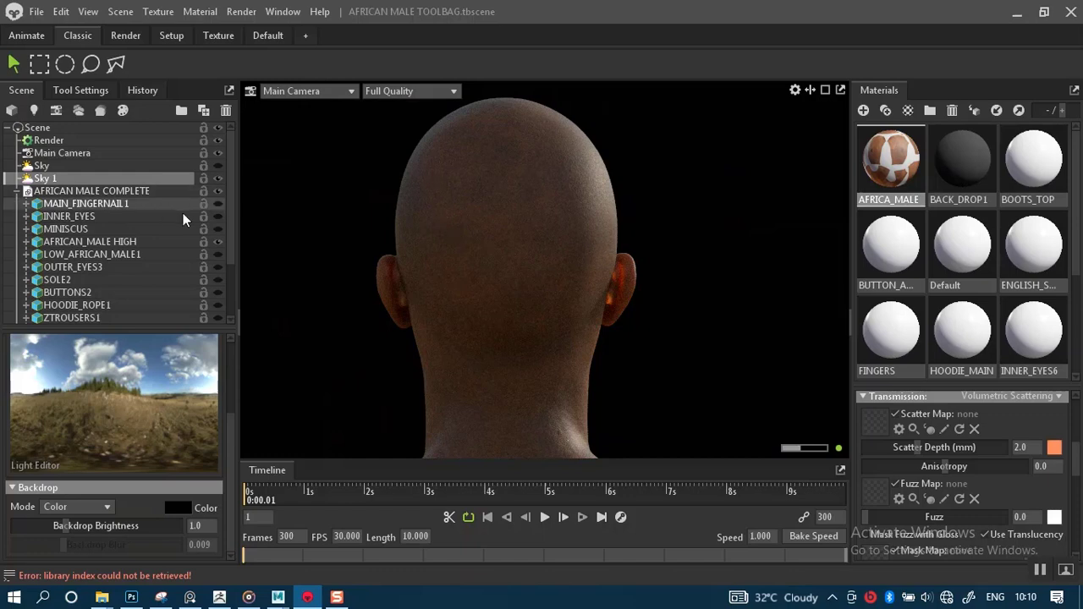
# Toggle Sky 1 to compare the character's back with and without sky lighting, and leave the sky hidden.
pyautogui.click(218, 178)
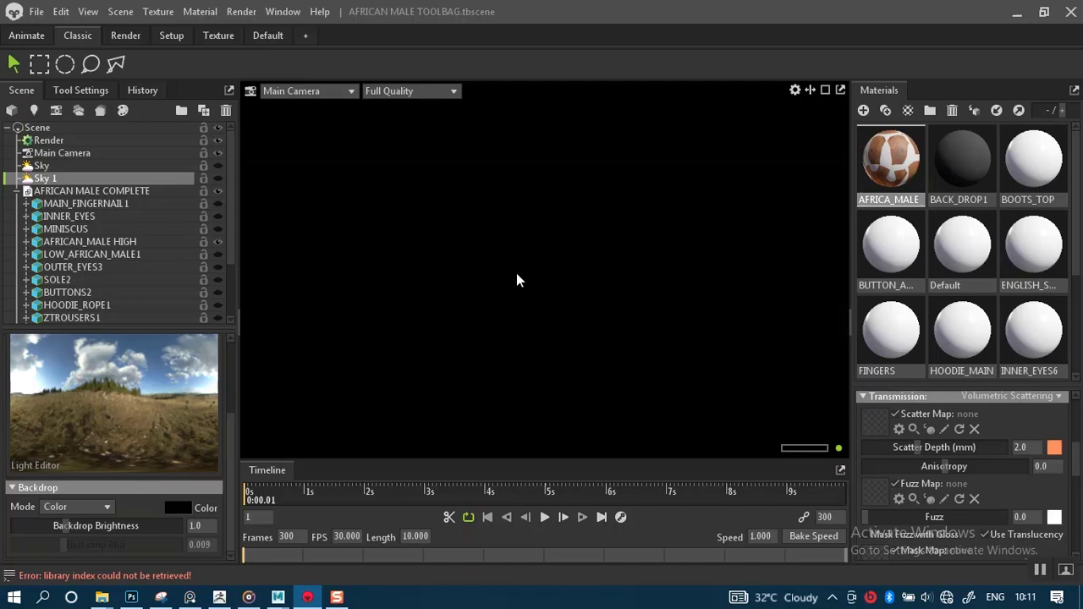
pyautogui.click(217, 179)
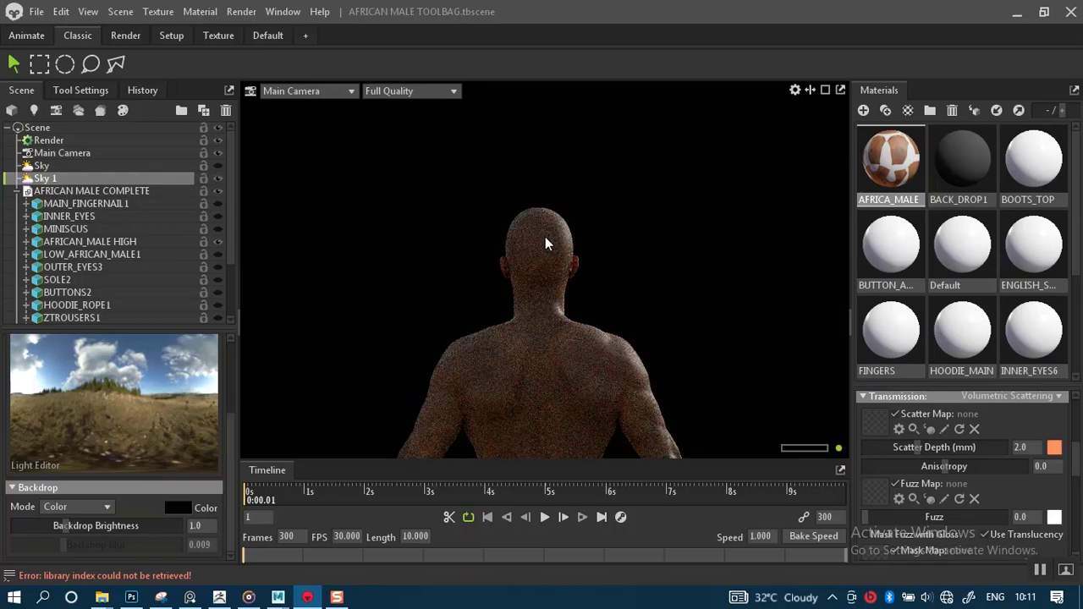
pyautogui.keyDown('alt'); pyautogui.moveTo(545, 237); pyautogui.dragTo(522, 296, button='right'); pyautogui.keyUp('alt')
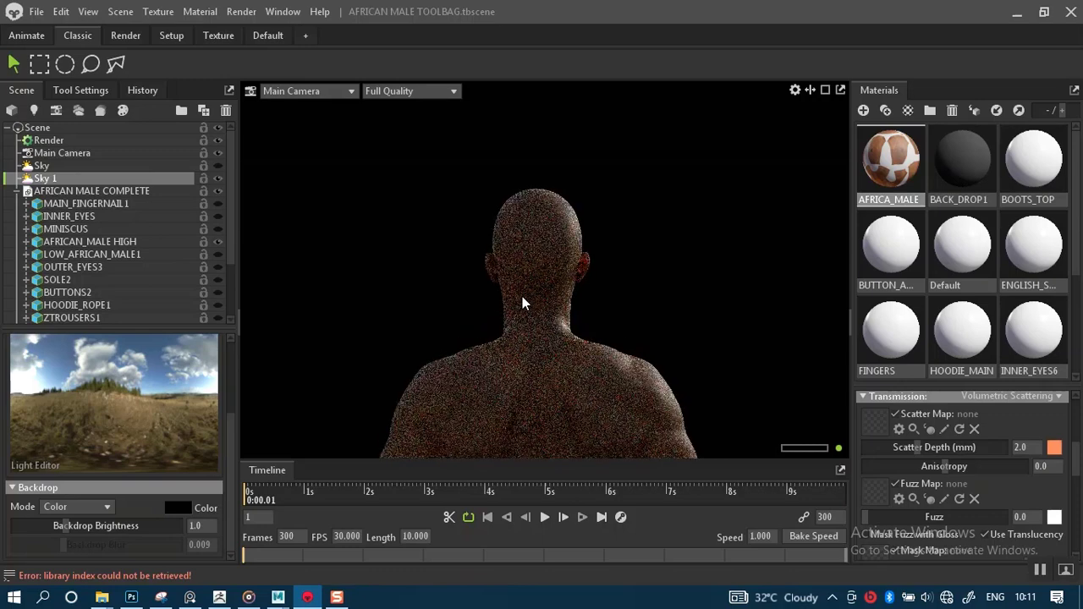
pyautogui.click(217, 179)
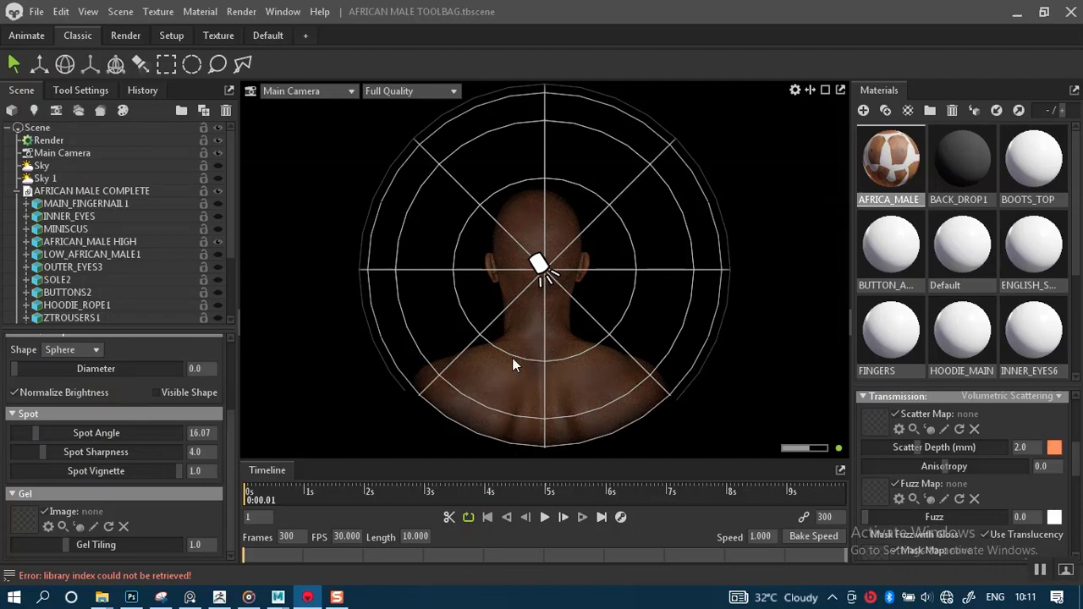
# View the head against the Light 1 spotlight and inspect the translucency of both ears up close.
pyautogui.moveTo(512, 364); pyautogui.dragTo(754, 333)
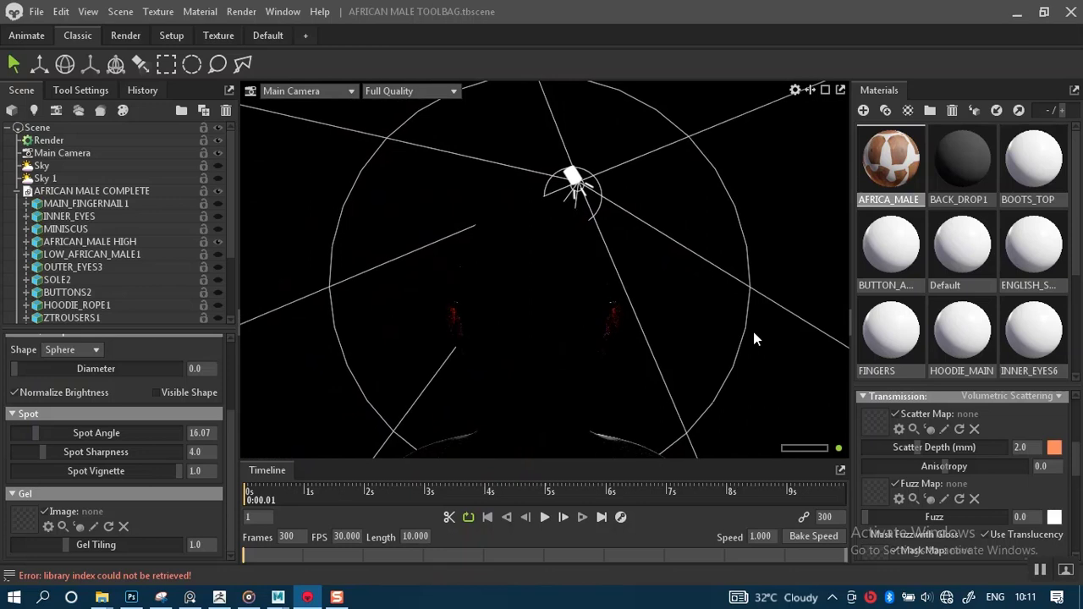
pyautogui.moveTo(605, 363); pyautogui.dragTo(609, 336)
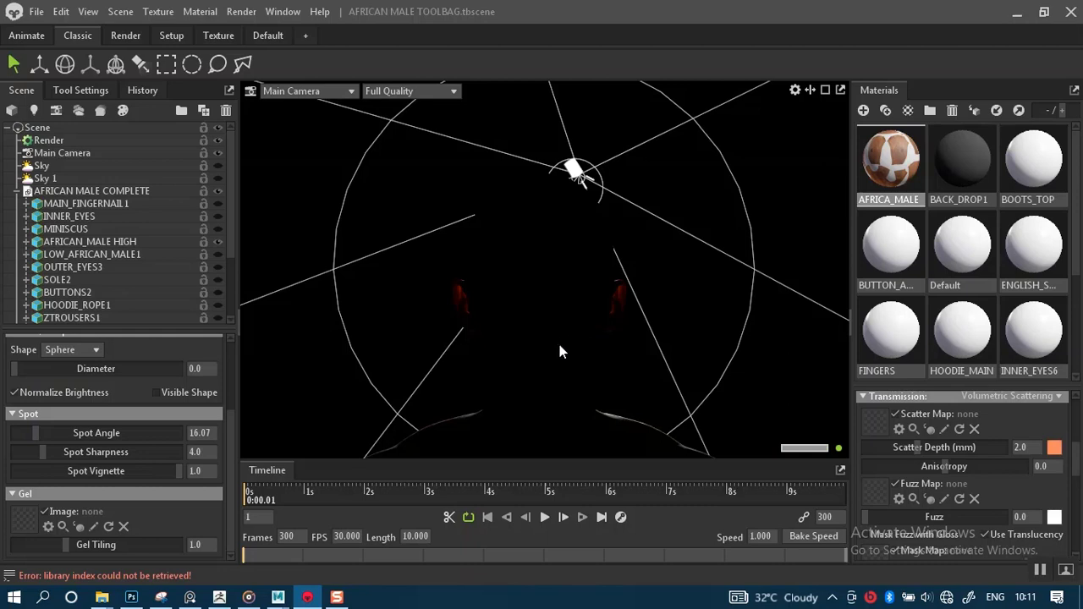
pyautogui.moveTo(559, 344); pyautogui.dragTo(582, 266, button='middle')
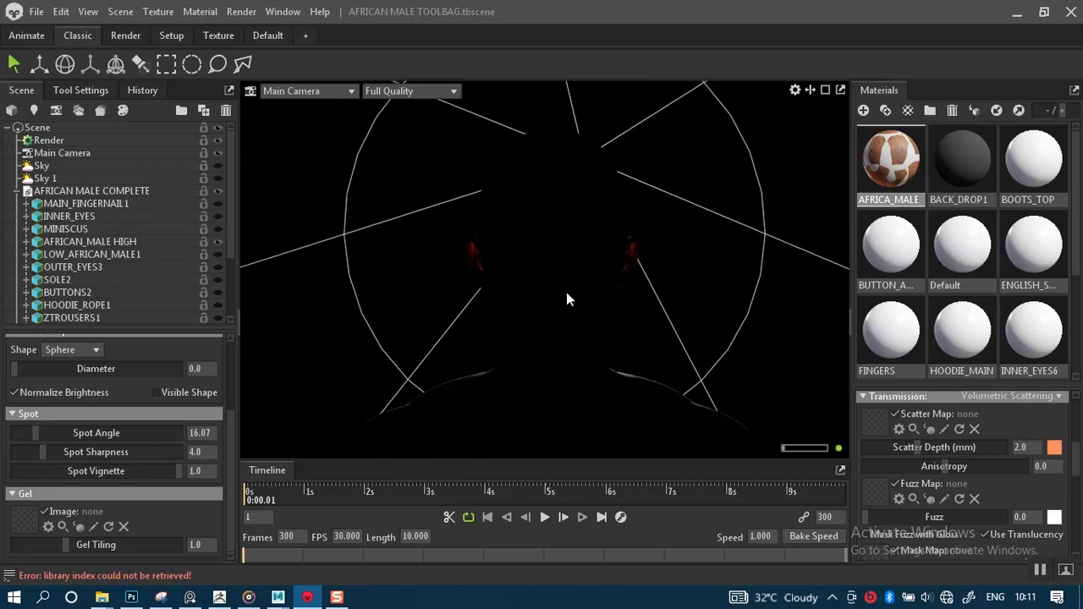
pyautogui.keyDown('alt'); pyautogui.moveTo(566, 292); pyautogui.dragTo(583, 345, button='right'); pyautogui.keyUp('alt')
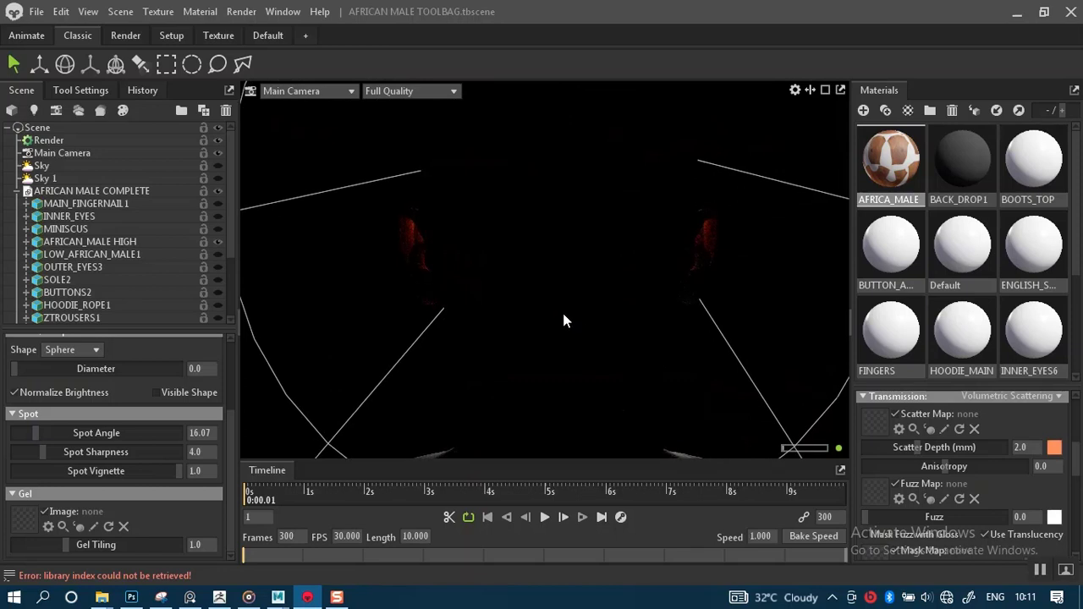
pyautogui.moveTo(564, 315); pyautogui.dragTo(552, 327, button='middle')
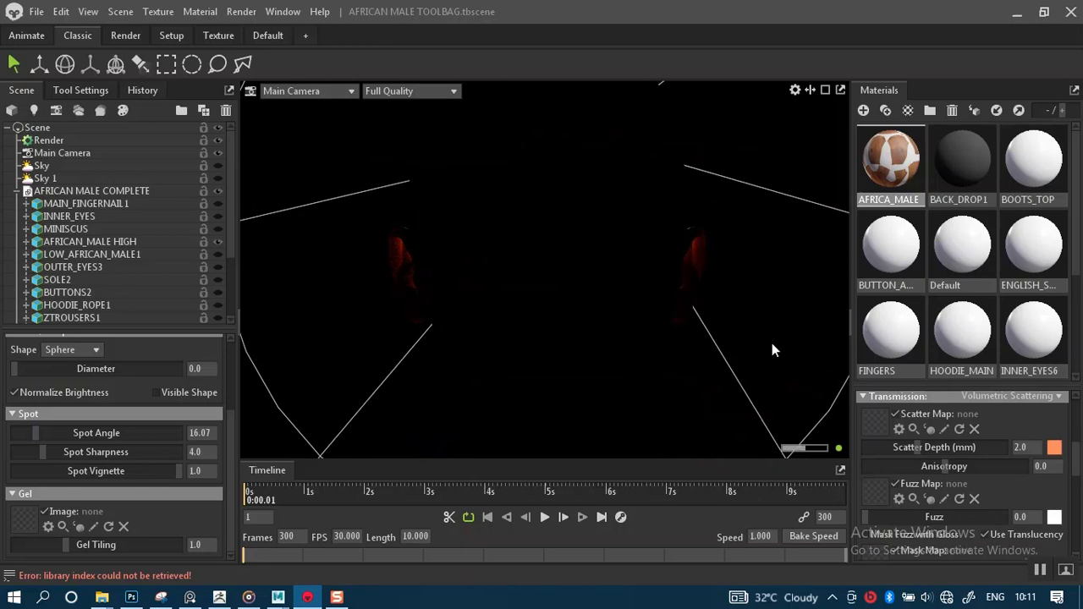
# Try scatter depths of 15 mm and 1 mm on the AFRICA_MALE material, and set the depth back to 2 mm.
pyautogui.moveTo(1029, 448); pyautogui.dragTo(1004, 449)
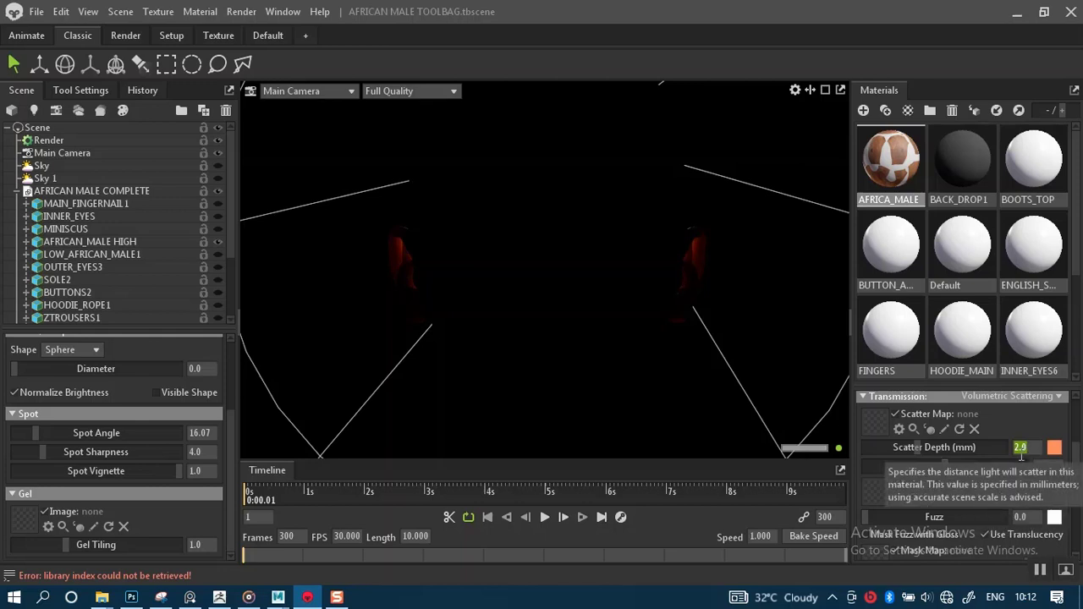
pyautogui.write('15')
pyautogui.press('Return')
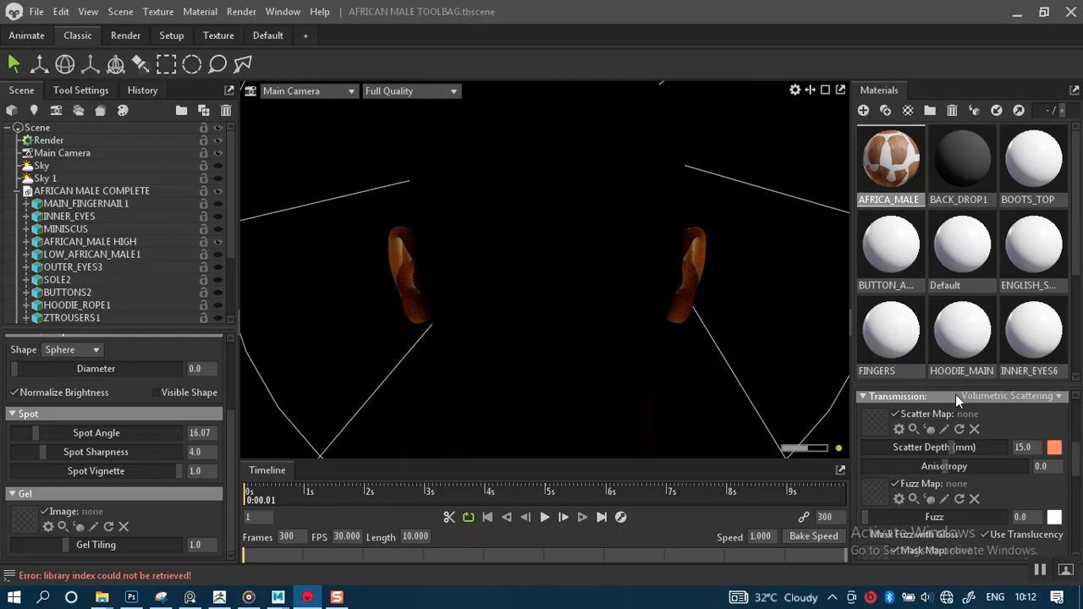
pyautogui.doubleClick(1024, 447)
pyautogui.moveTo(1034, 443); pyautogui.dragTo(1016, 447)
pyautogui.write('1')
pyautogui.press('Return')
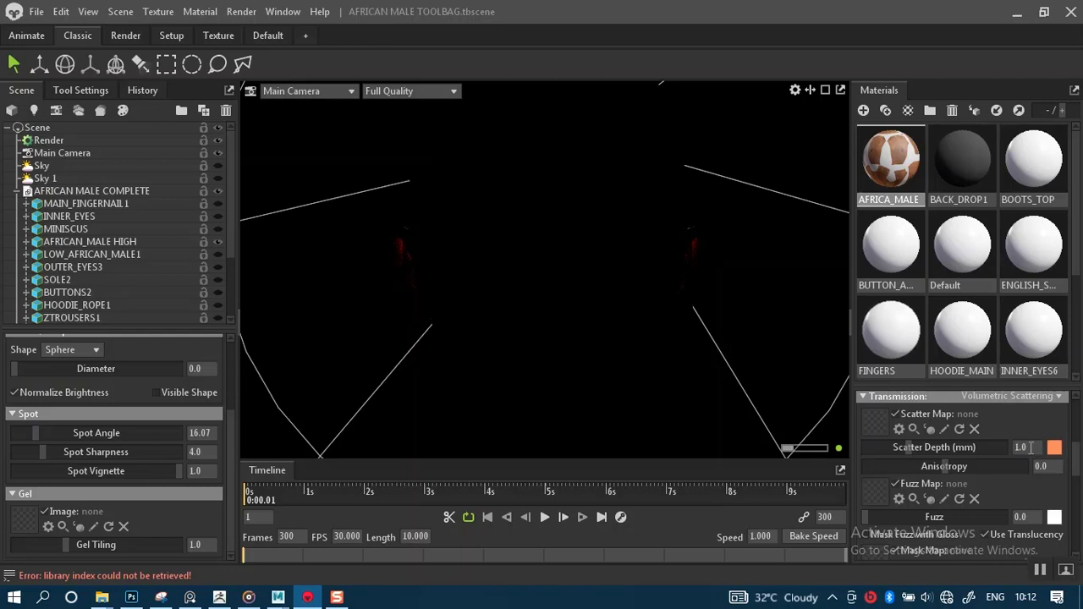
pyautogui.moveTo(1030, 448)
pyautogui.mouseDown()
pyautogui.moveTo(1005, 451)
pyautogui.moveTo(1029, 446)
pyautogui.moveTo(1014, 447)
pyautogui.mouseUp()
pyautogui.write('2')
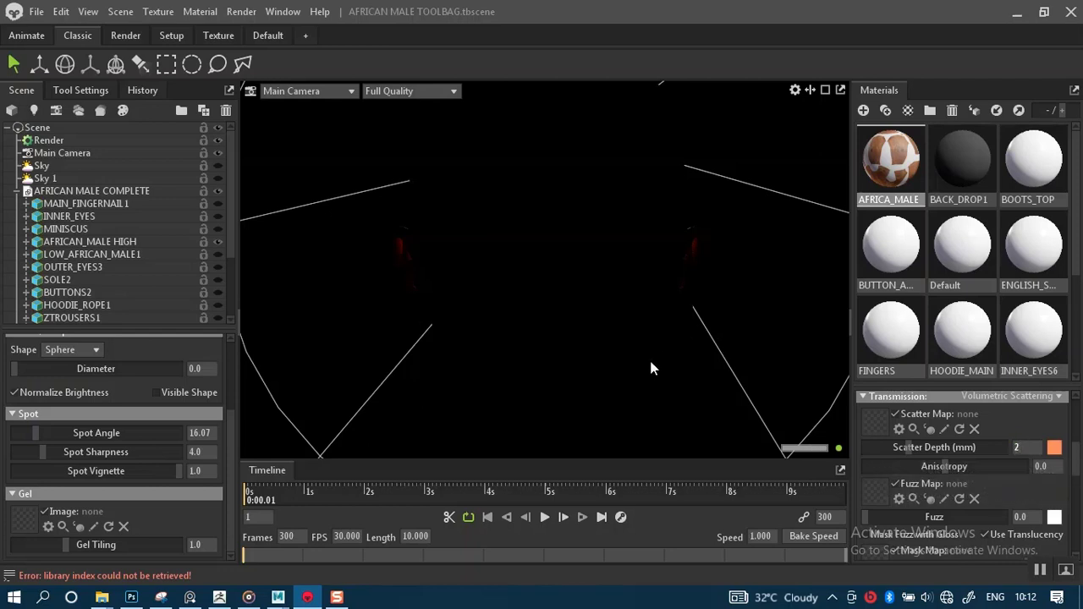
pyautogui.press('Return')
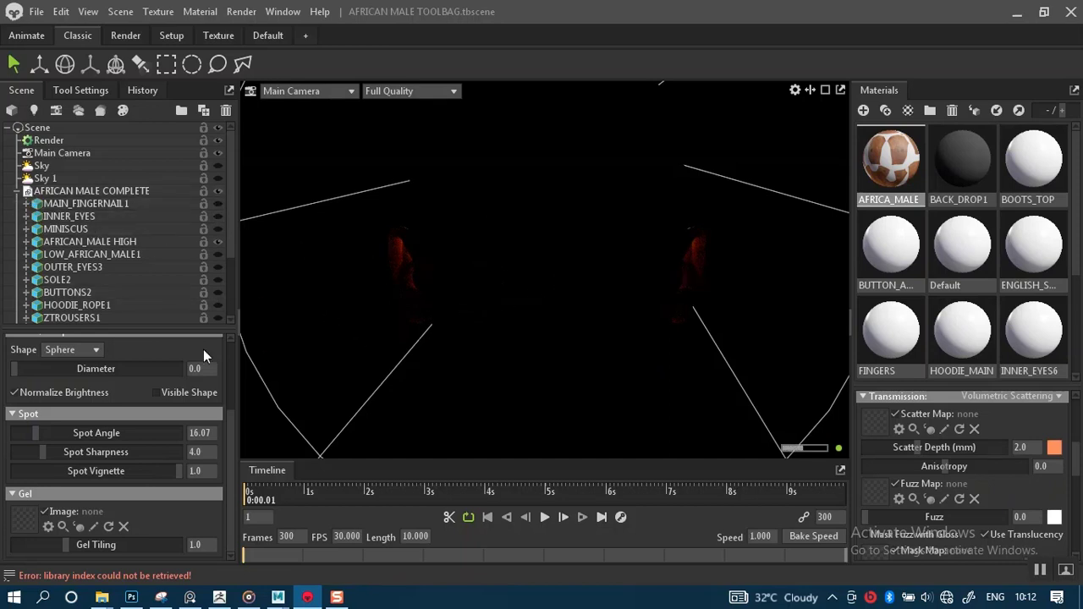
# Select the AFRICAN_MALE HIGH mesh and examine its transform, mesh and subdivision settings.
pyautogui.click(17, 193)
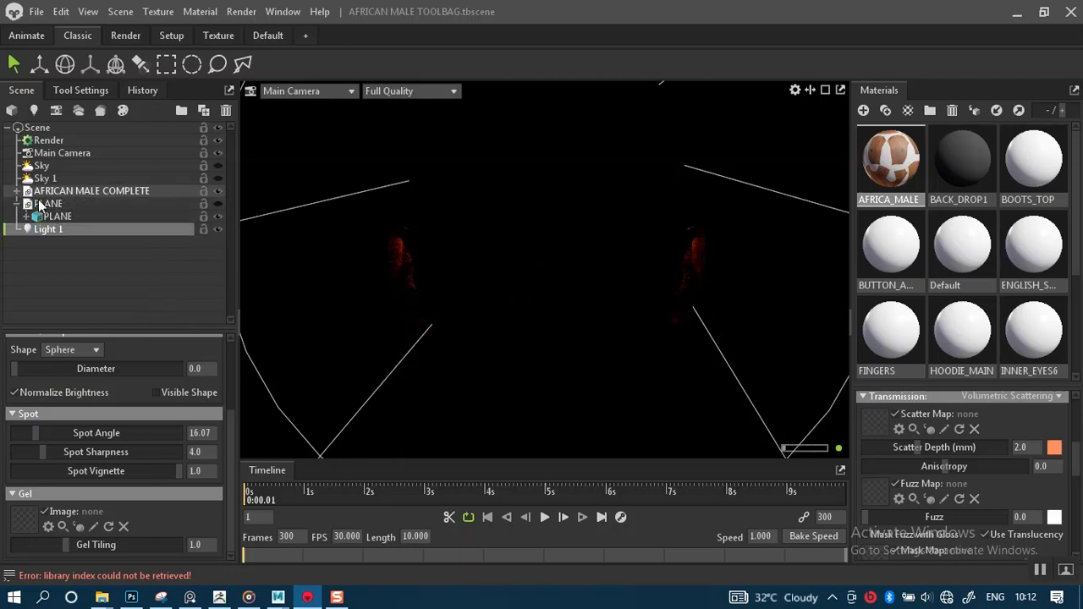
pyautogui.click(17, 192)
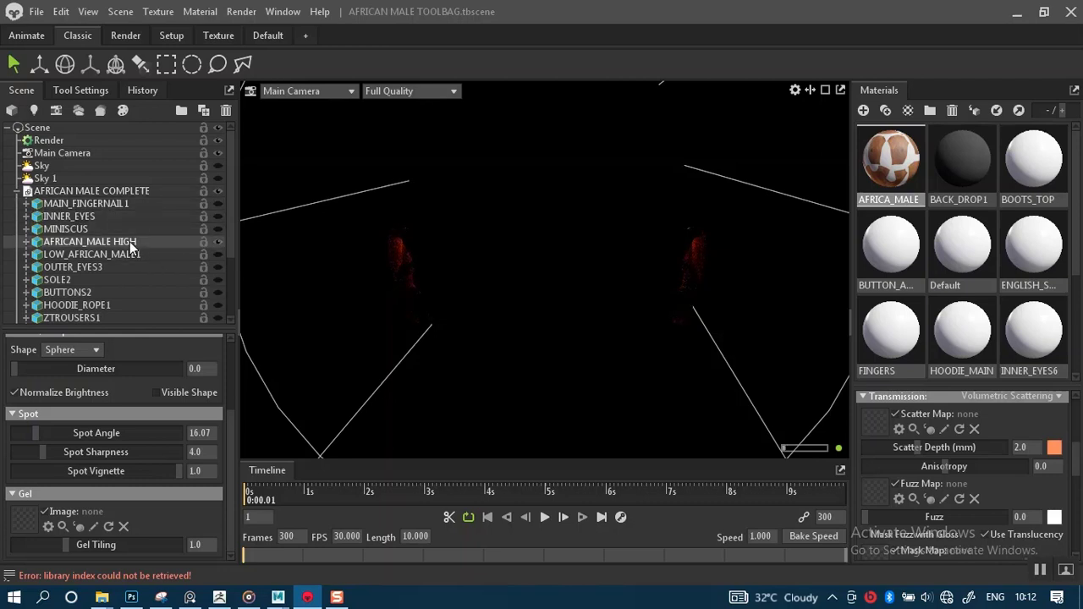
pyautogui.click(127, 243)
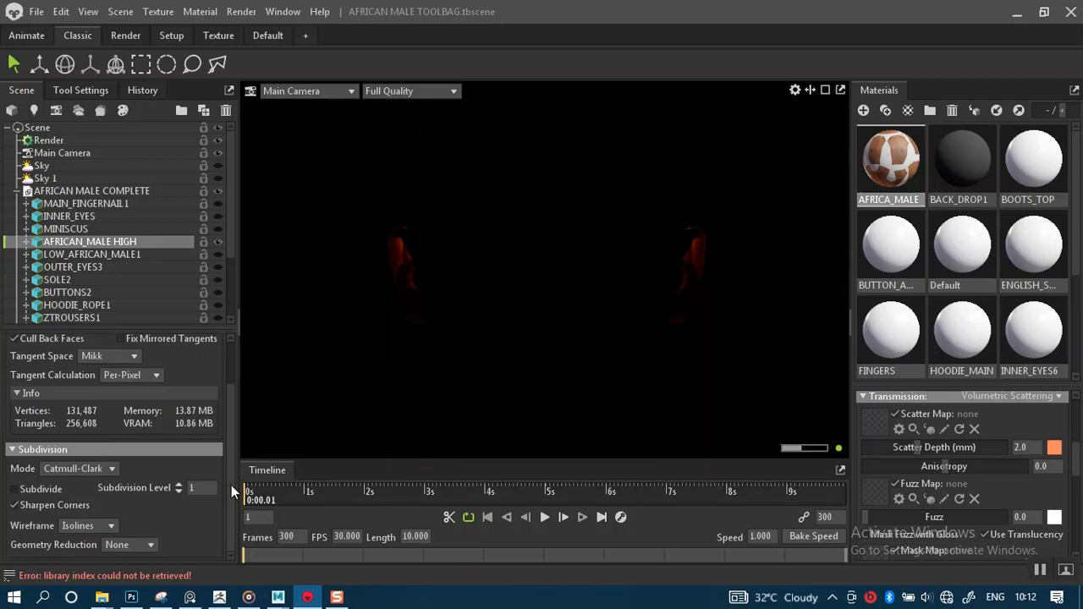
pyautogui.scroll(3, 230, 495)
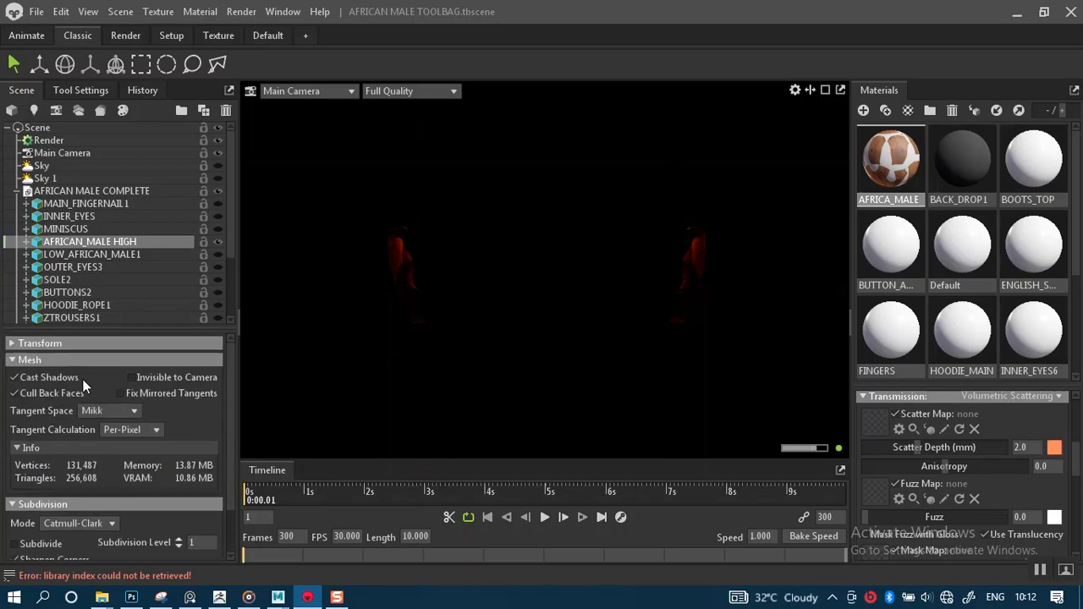
pyautogui.click(12, 344)
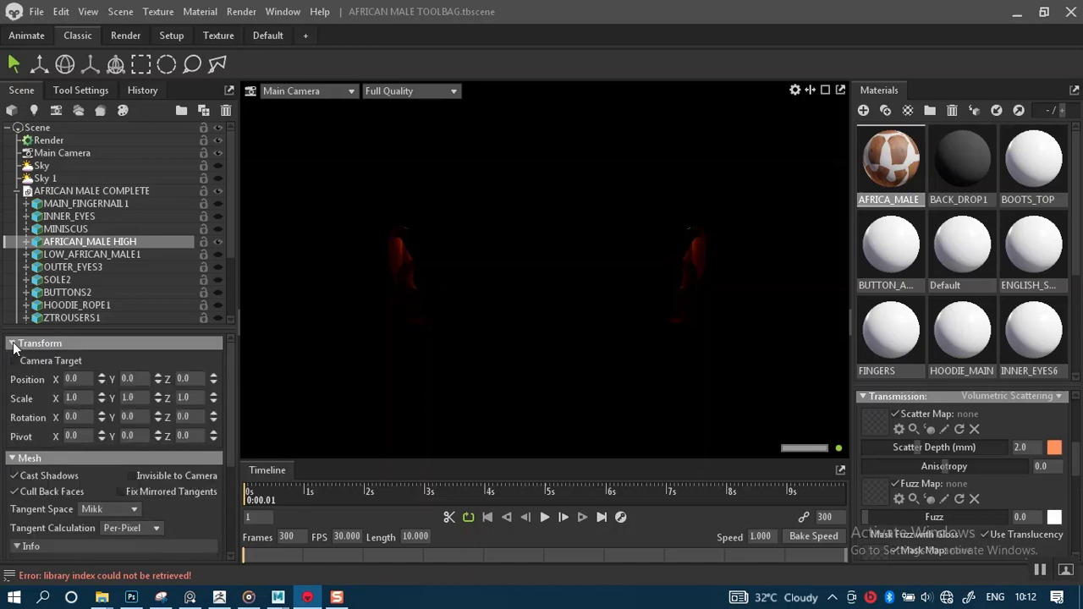
pyautogui.click(13, 344)
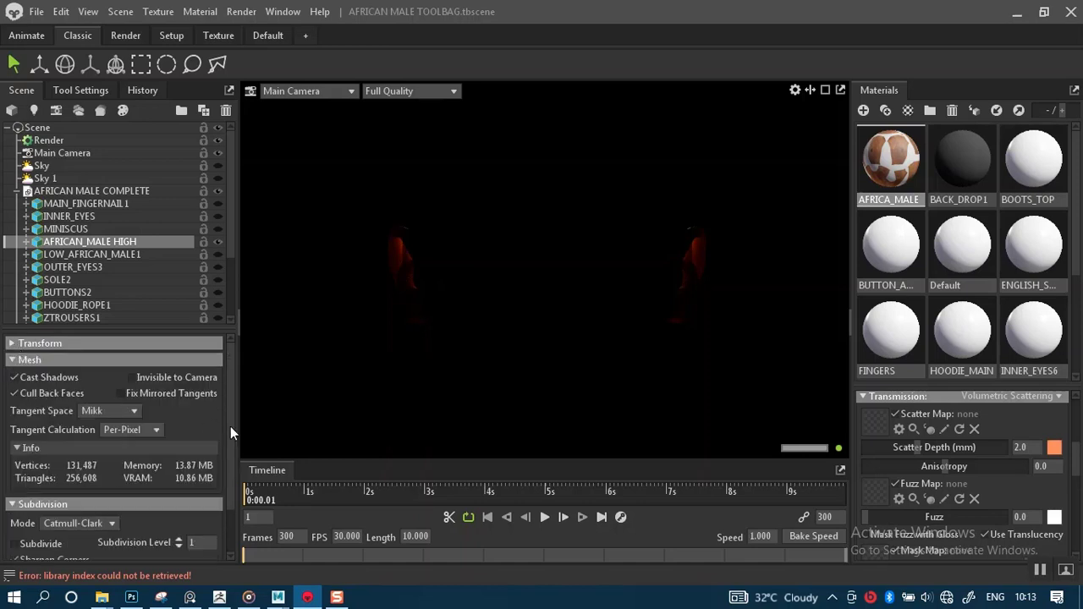
pyautogui.moveTo(230, 489); pyautogui.dragTo(231, 531)
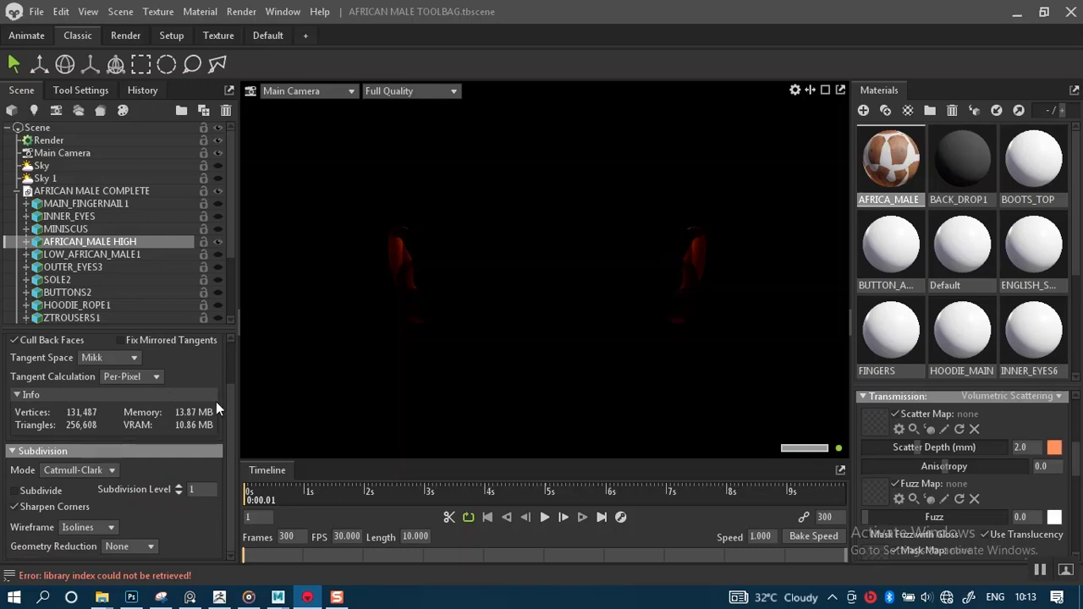
pyautogui.moveTo(229, 452); pyautogui.dragTo(227, 398)
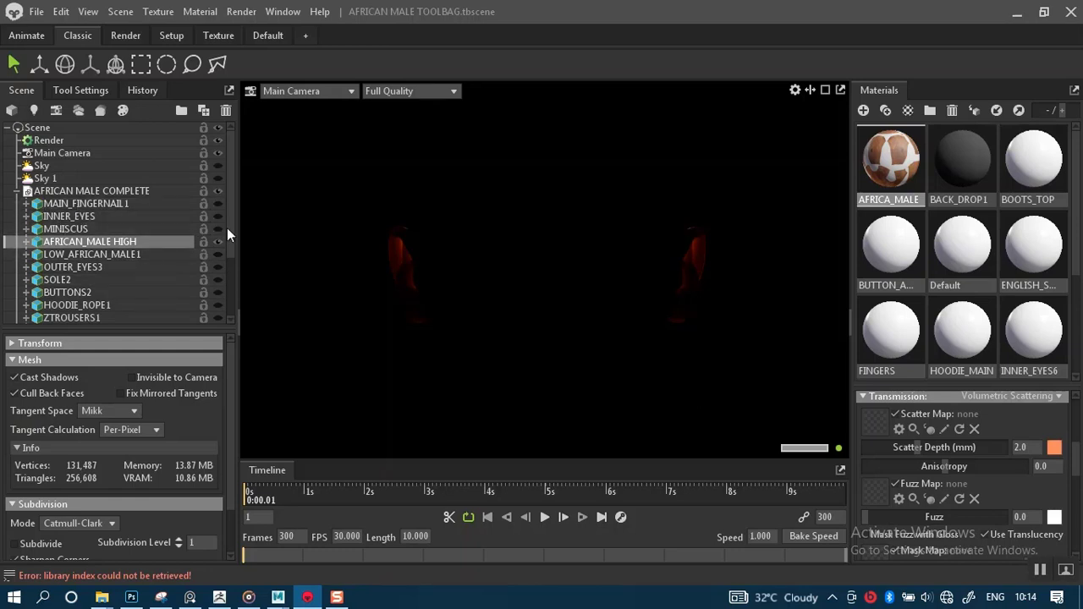
# Show Sky 1 again and hide Light 1 so that only the sky lights the character.
pyautogui.moveTo(232, 248); pyautogui.dragTo(222, 226)
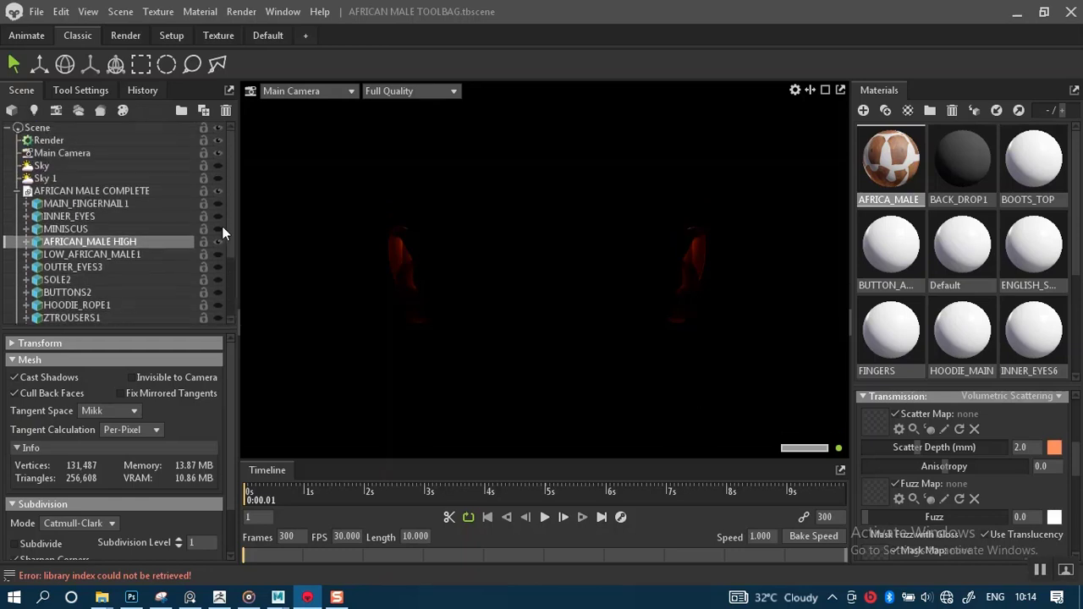
pyautogui.click(218, 179)
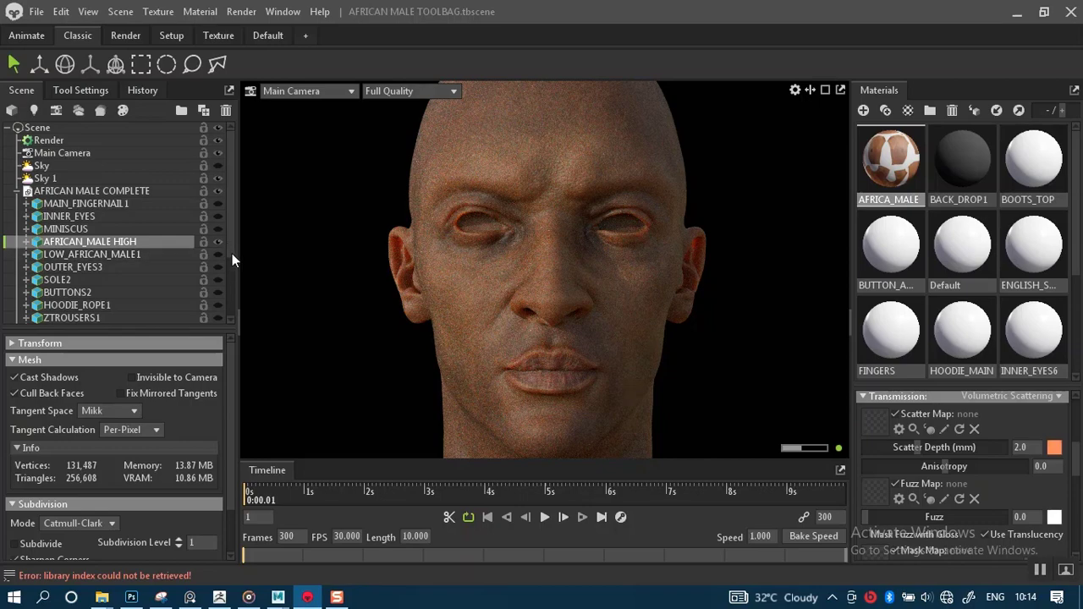
pyautogui.moveTo(232, 253); pyautogui.dragTo(222, 319)
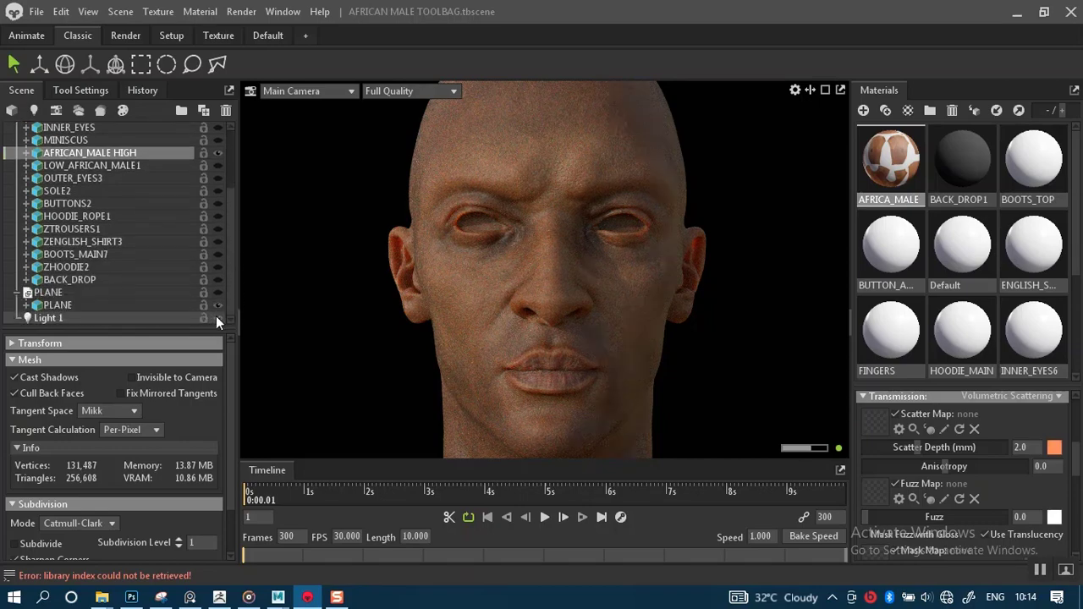
pyautogui.click(218, 318)
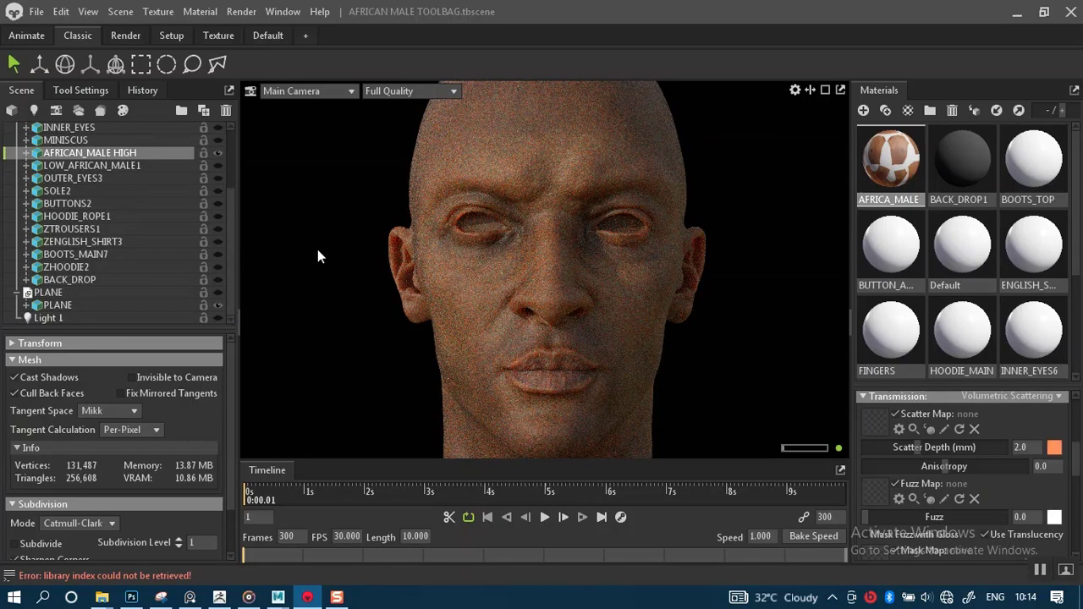
pyautogui.moveTo(233, 229); pyautogui.dragTo(232, 203)
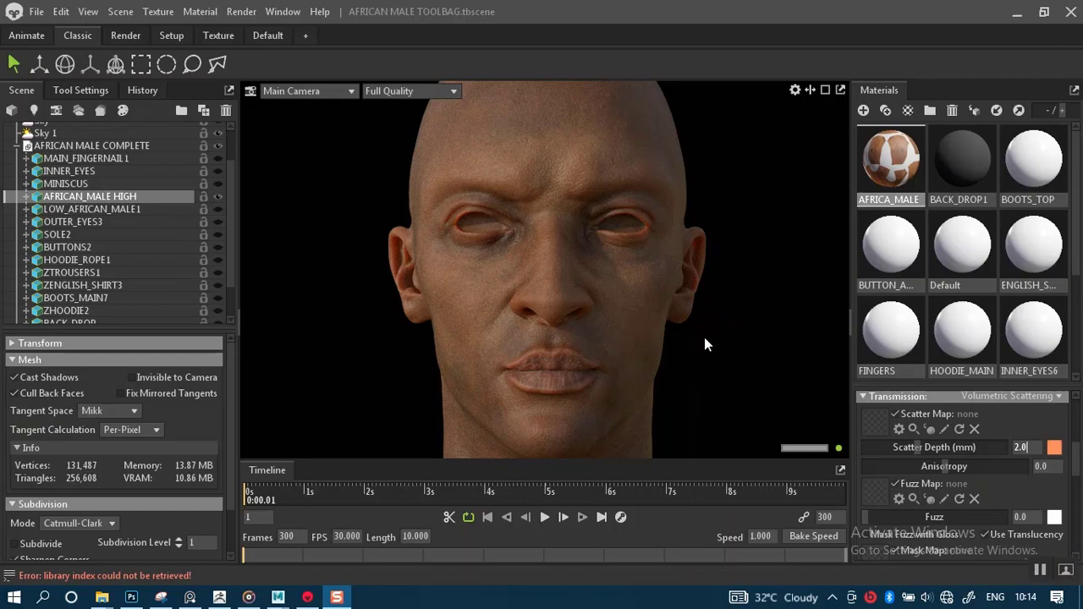
# Deselect the AFRICAN_MALE HIGH mesh and frame the character's head and upper torso from the front.
pyautogui.rightClick(669, 324)
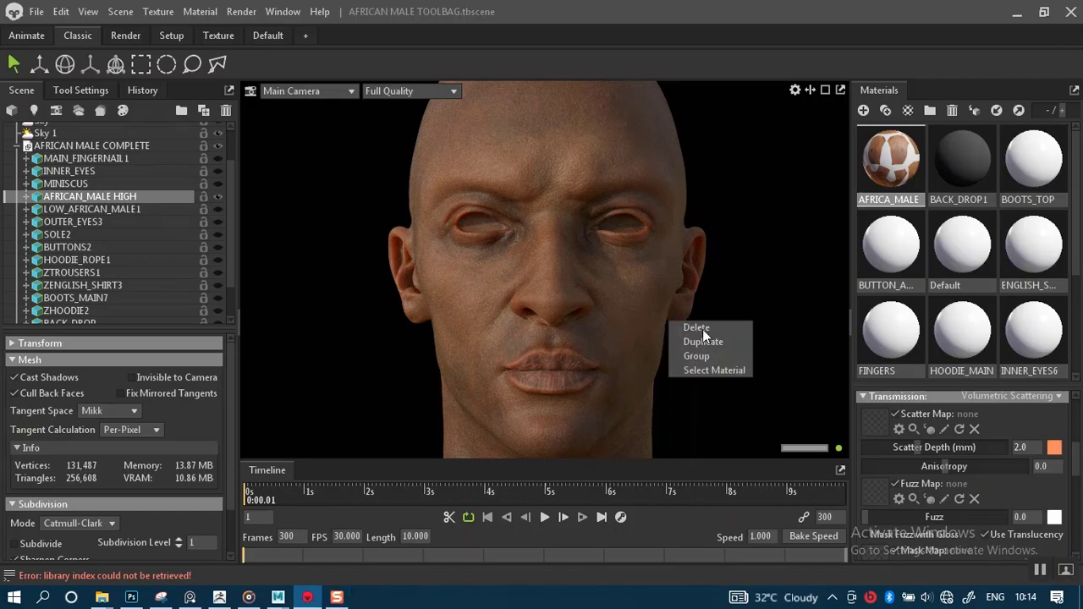
pyautogui.click(746, 259)
pyautogui.keyDown('alt'); pyautogui.moveTo(723, 308); pyautogui.dragTo(662, 158, button='right'); pyautogui.keyUp('alt')
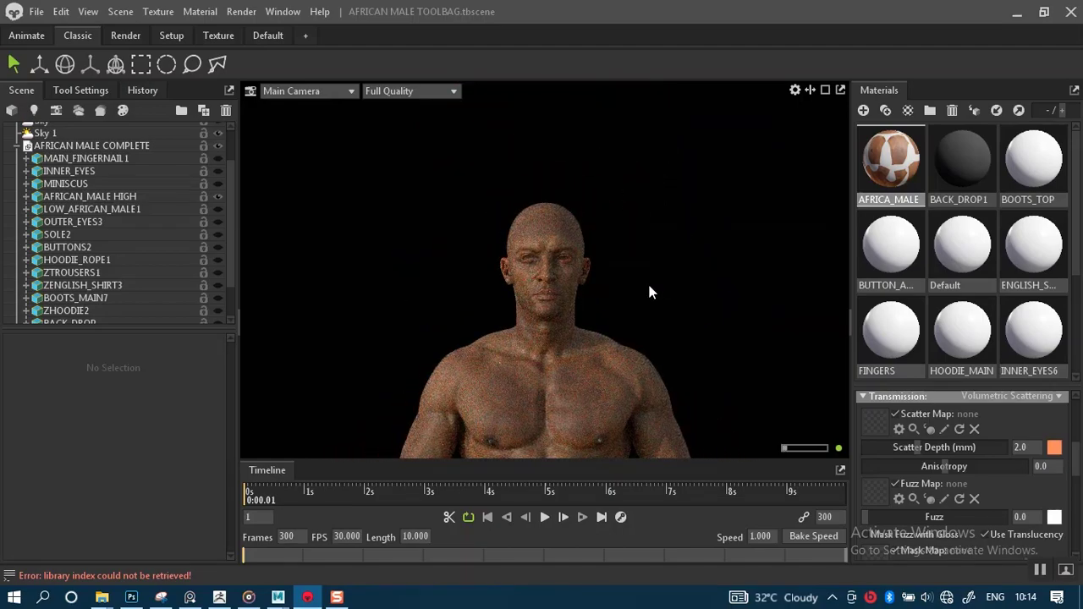
# Set the AFRICA_MALE material's scatter depth to 1.5 mm.
pyautogui.scroll(5, 649, 292)
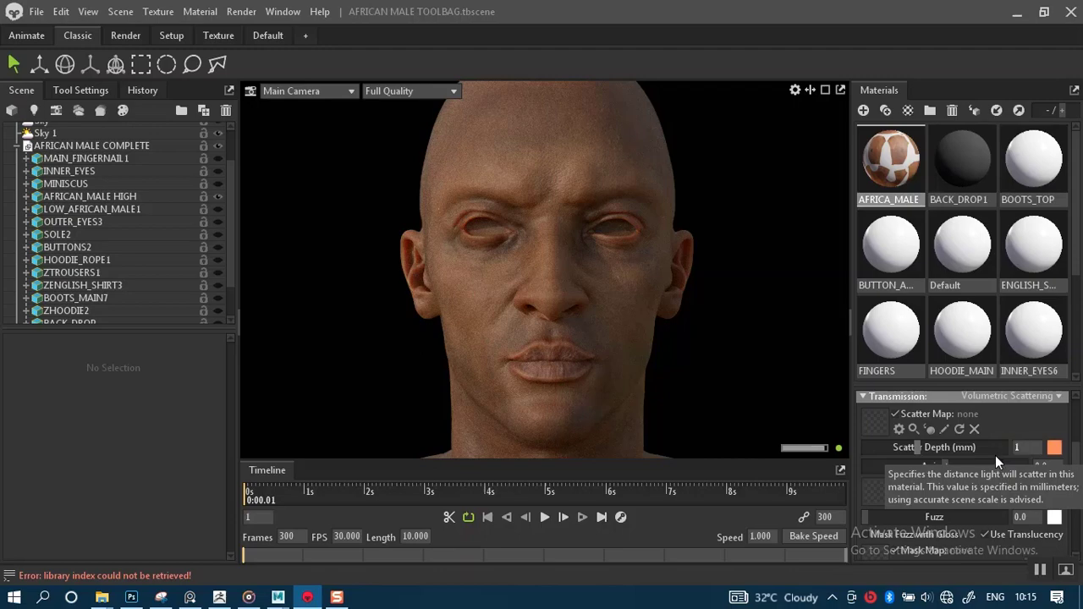
pyautogui.write('.5')
pyautogui.press('Return')
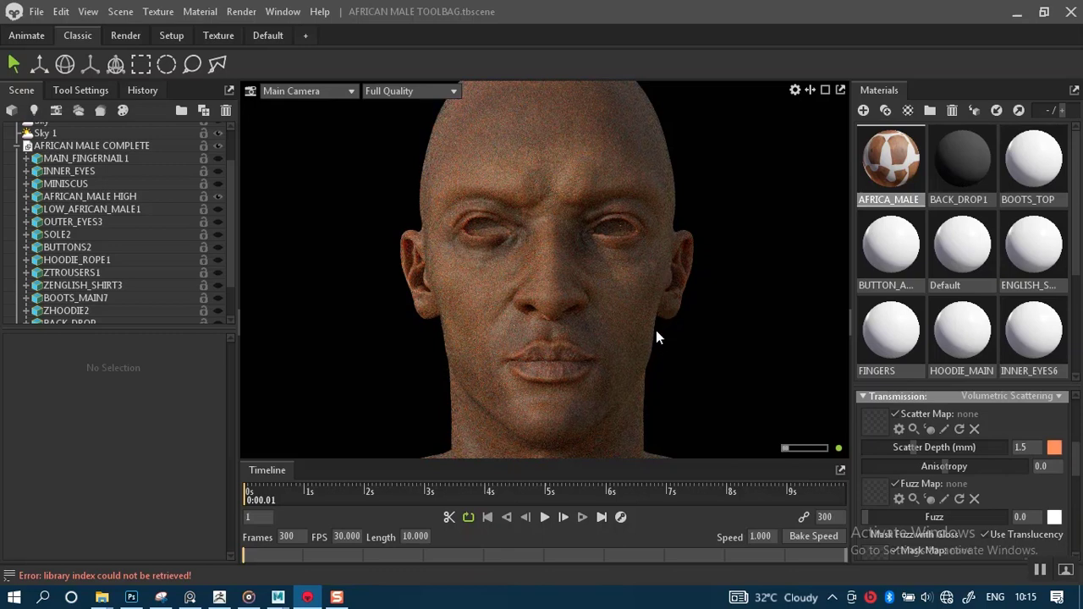
# Test the ear translucency with Sky 1 hidden and Light 1 shown, and return to lighting with Sky 1 only.
pyautogui.click(217, 142)
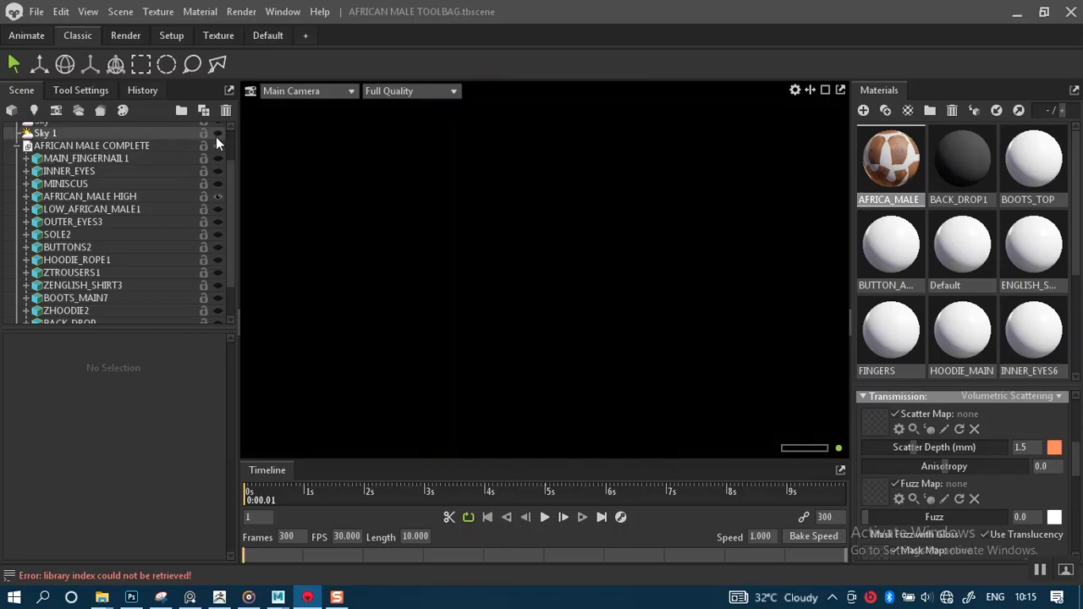
pyautogui.click(17, 146)
pyautogui.click(217, 228)
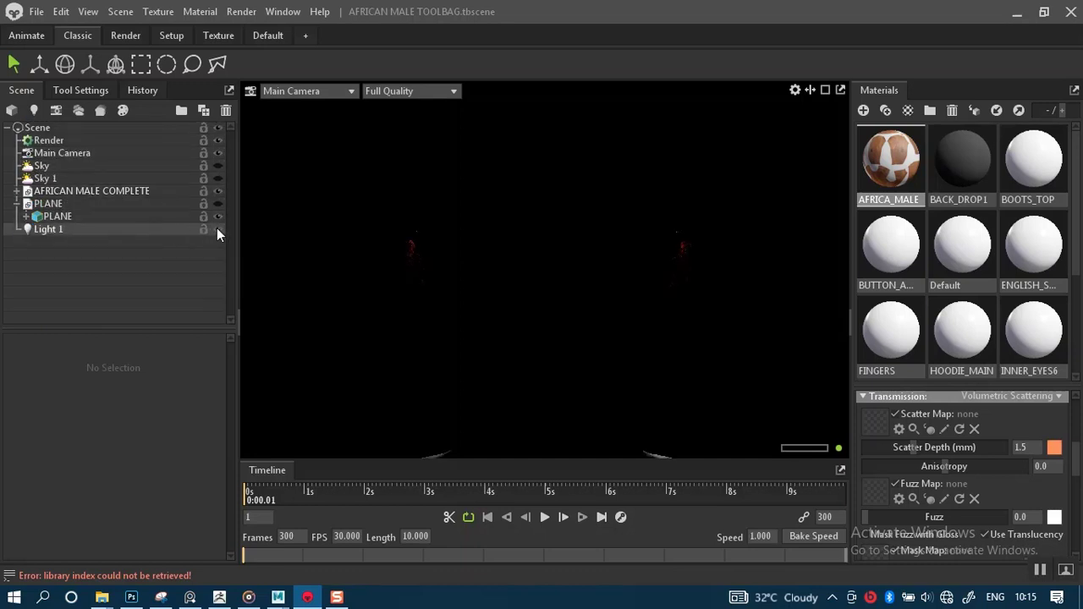
pyautogui.click(218, 228)
pyautogui.click(218, 228)
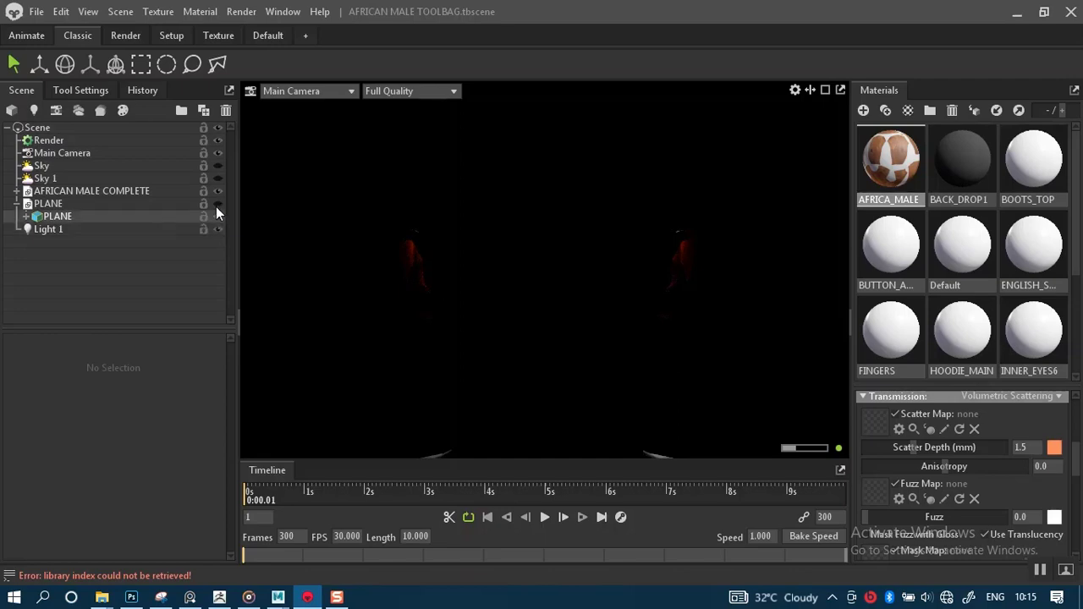
pyautogui.click(217, 228)
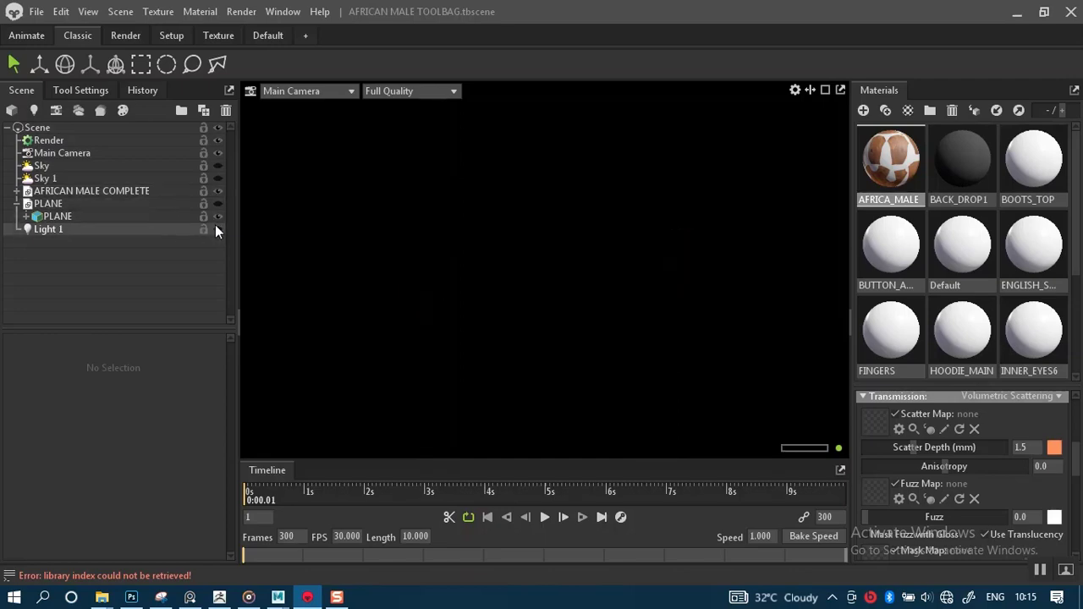
pyautogui.click(216, 178)
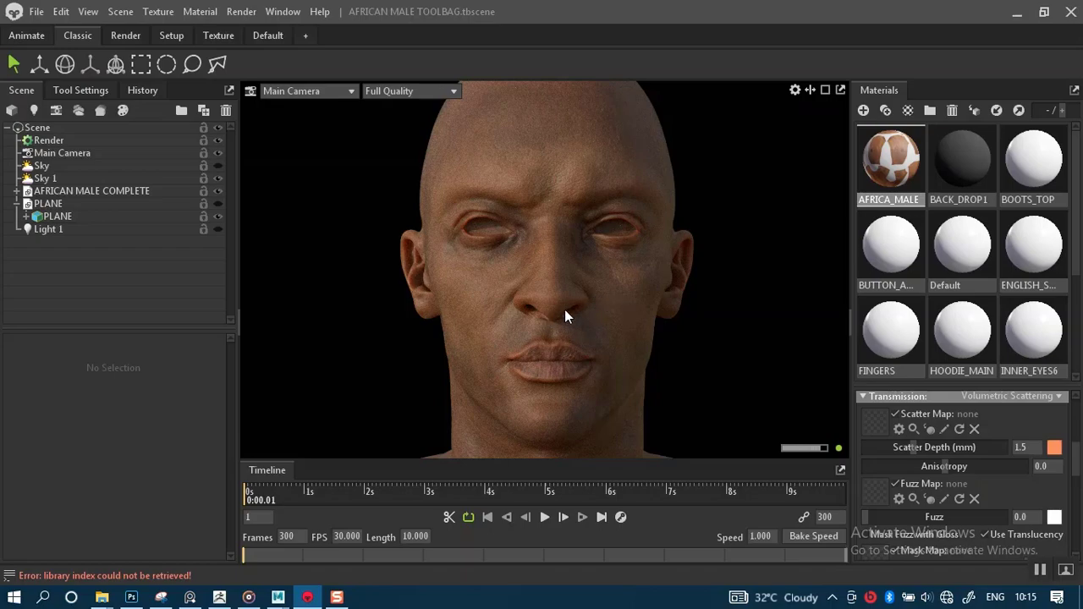
# Show the BACK_DROP mesh of the AFRICAN MALE COMPLETE group behind the character.
pyautogui.moveTo(564, 308); pyautogui.dragTo(460, 300)
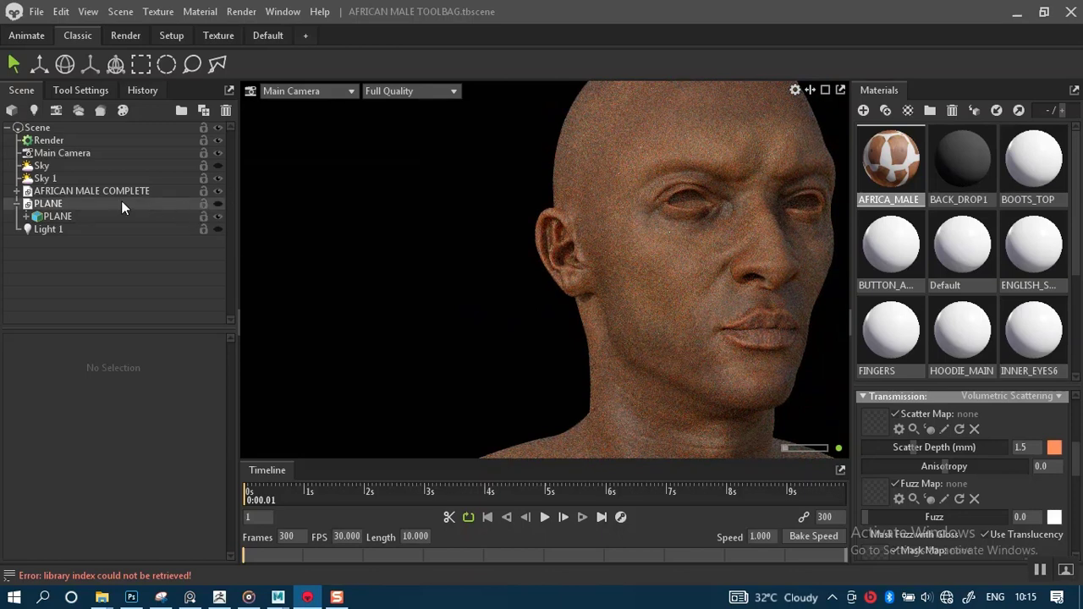
pyautogui.click(17, 192)
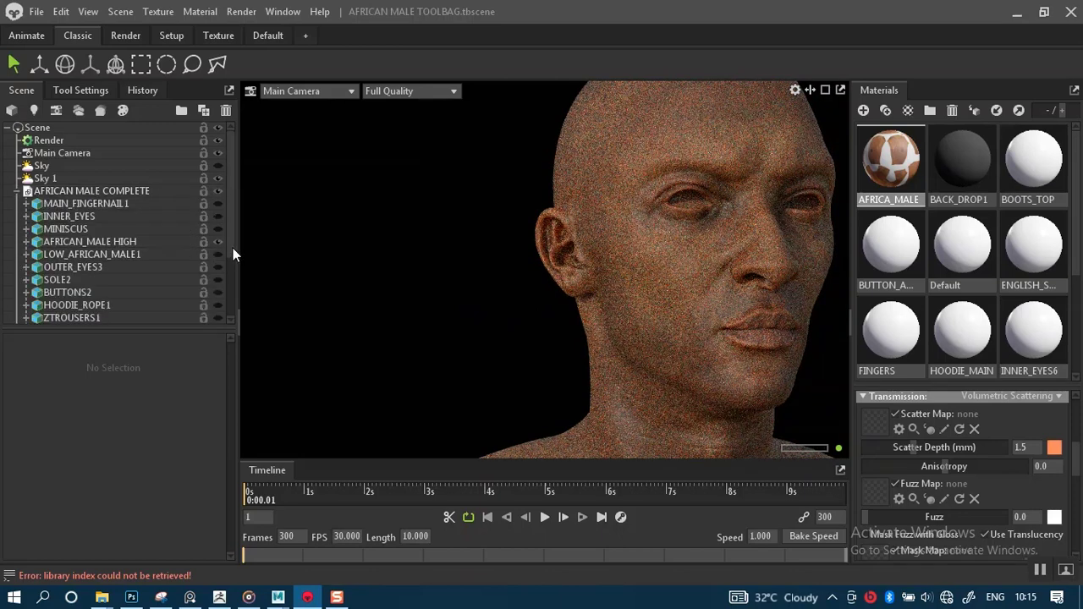
pyautogui.scroll(-3, 230, 254)
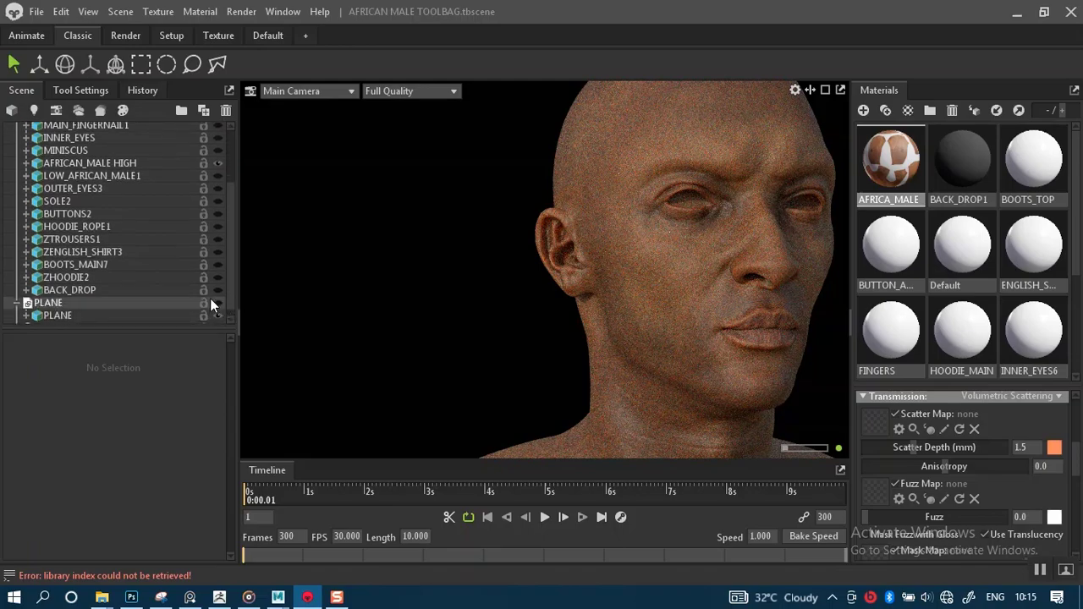
pyautogui.click(216, 290)
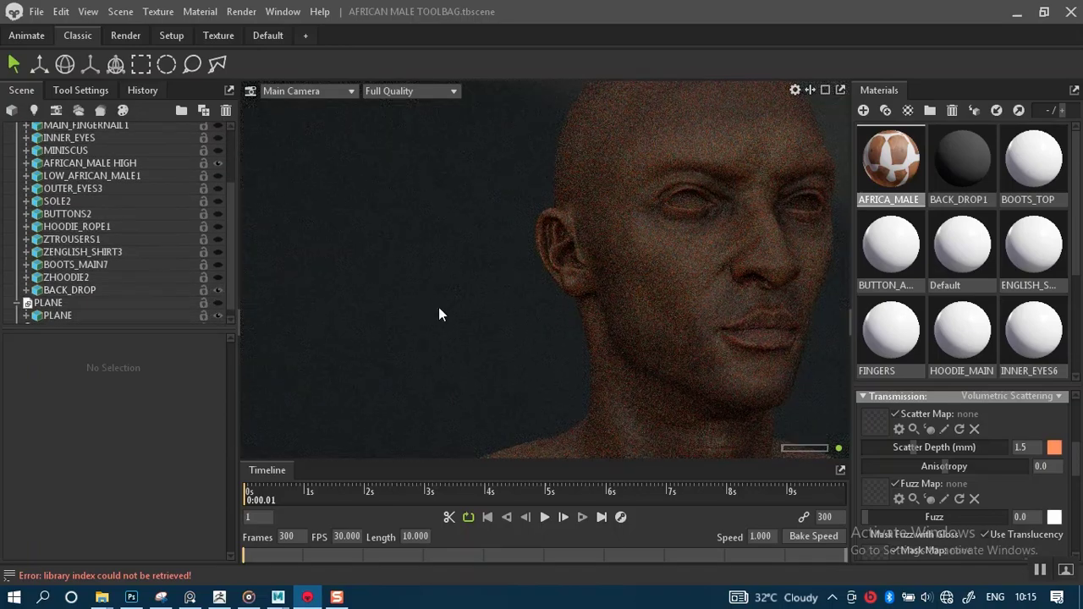
# Rotate the sky lighting and frame the character's head and torso from the front against the backdrop.
pyautogui.moveTo(522, 293)
pyautogui.mouseDown()
pyautogui.moveTo(477, 230)
pyautogui.moveTo(517, 294)
pyautogui.moveTo(477, 290)
pyautogui.moveTo(491, 307)
pyautogui.moveTo(420, 315)
pyautogui.moveTo(399, 304)
pyautogui.moveTo(539, 295)
pyautogui.mouseUp()
pyautogui.click(572, 300)
pyautogui.rightClick(459, 309)
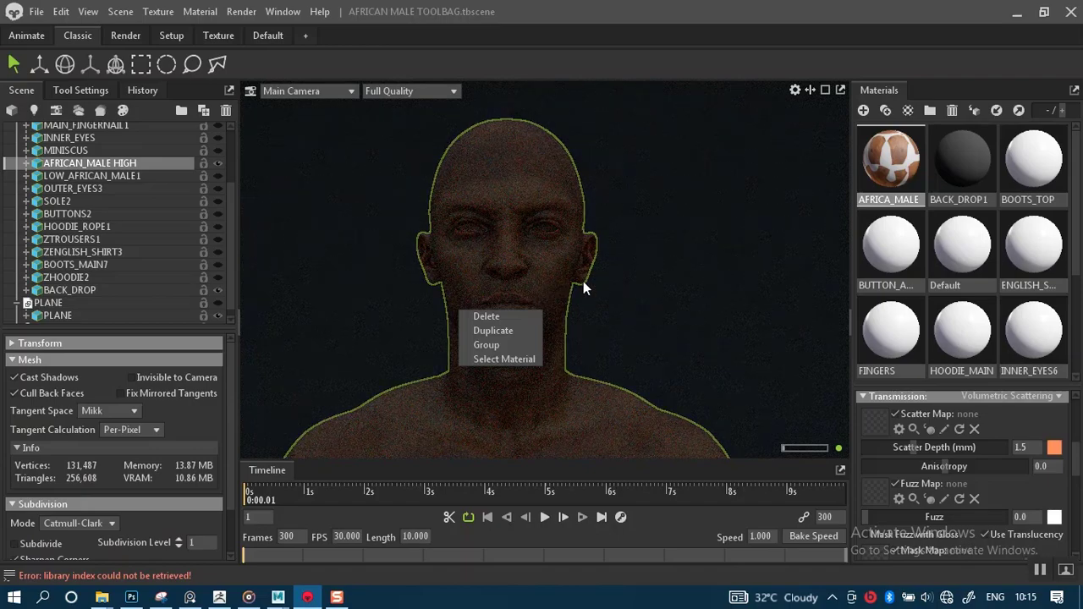
pyautogui.click(617, 291)
pyautogui.keyDown('shift'); pyautogui.moveTo(617, 292); pyautogui.dragTo(488, 308); pyautogui.keyUp('shift')
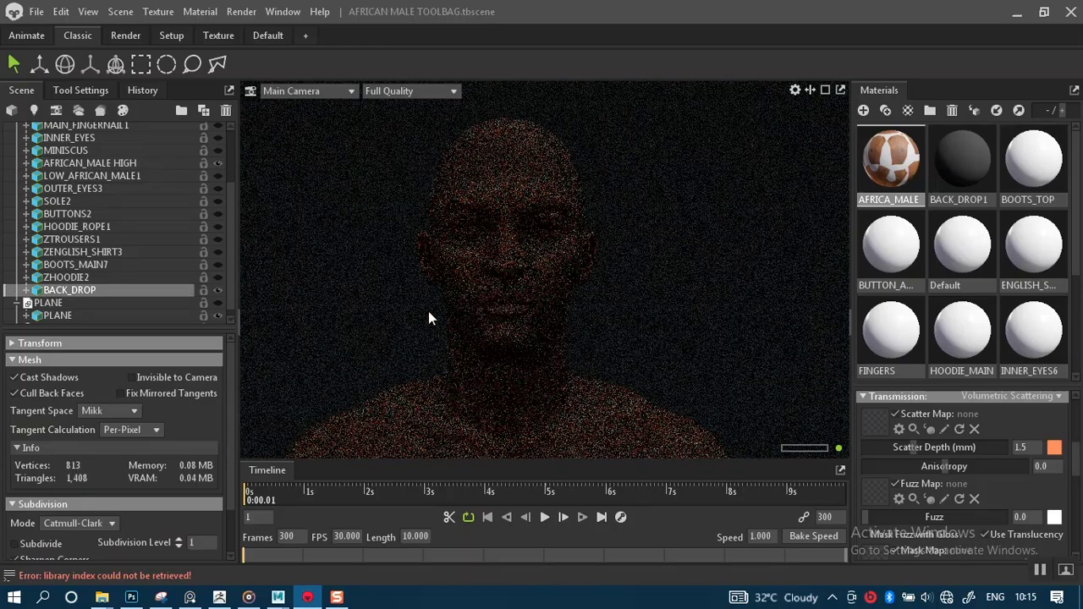
pyautogui.scroll(-5, 518, 215)
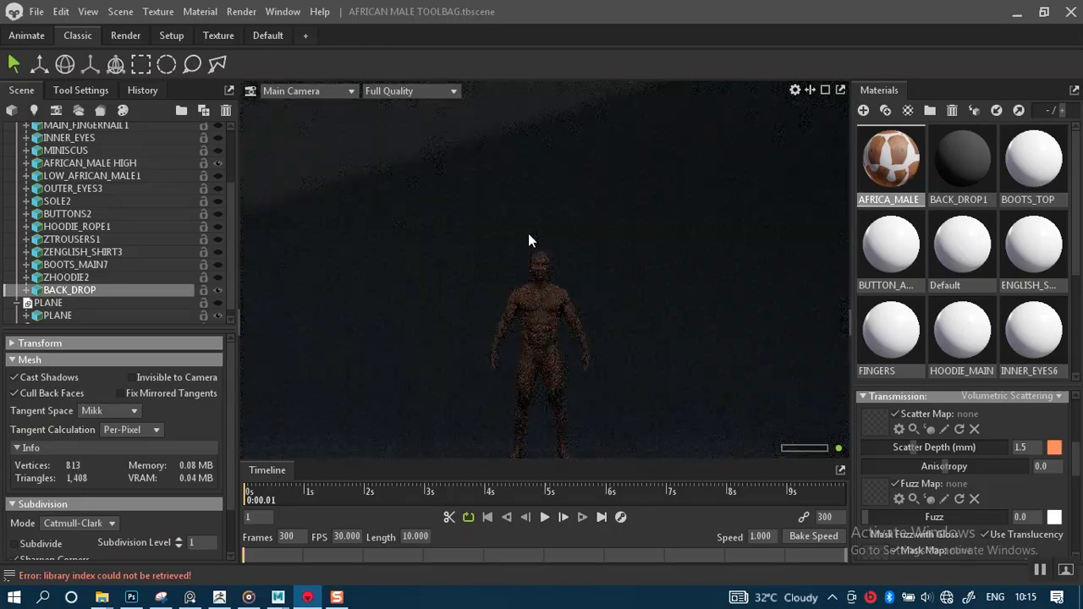
pyautogui.keyDown('alt'); pyautogui.moveTo(529, 233); pyautogui.dragTo(569, 273, button='right'); pyautogui.keyUp('alt')
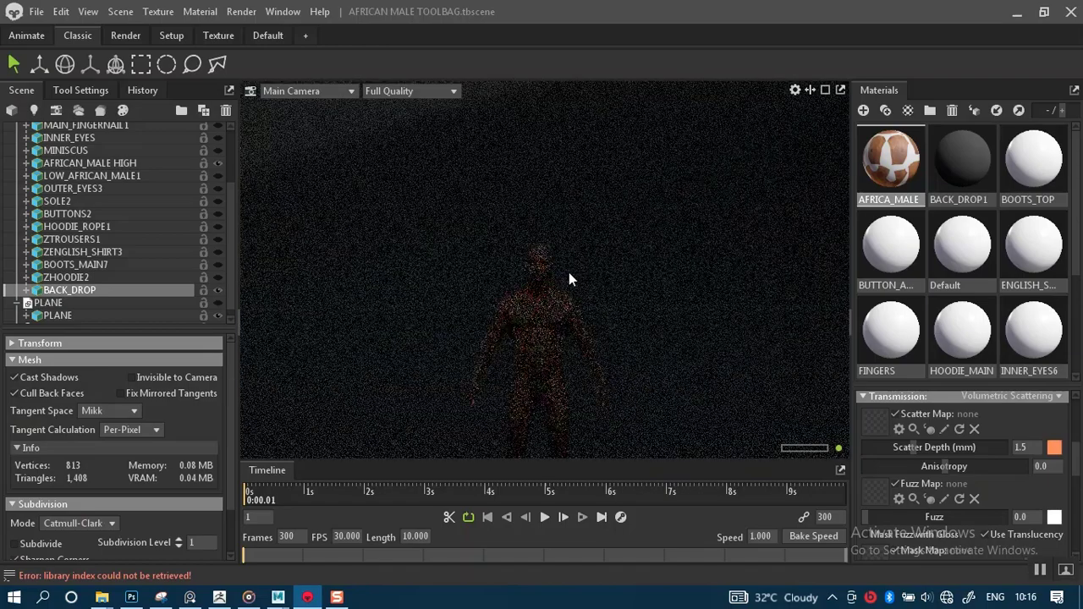
pyautogui.scroll(4, 575, 279)
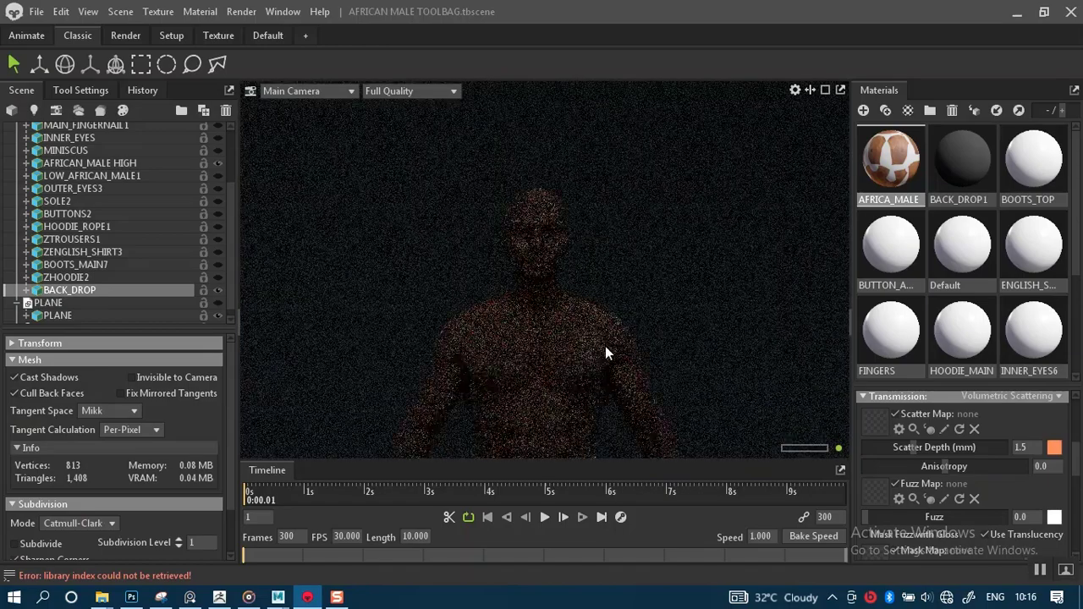
# Set Sky 1's backdrop mode to Ambient Sky.
pyautogui.moveTo(230, 278); pyautogui.dragTo(226, 196)
pyautogui.click(94, 180)
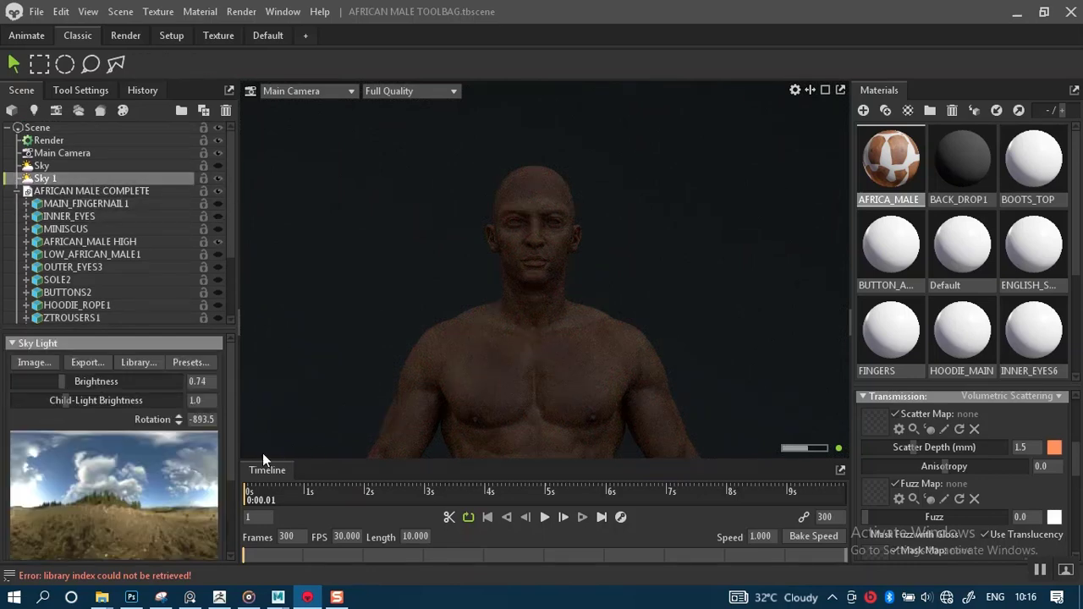
pyautogui.scroll(-2, 229, 465)
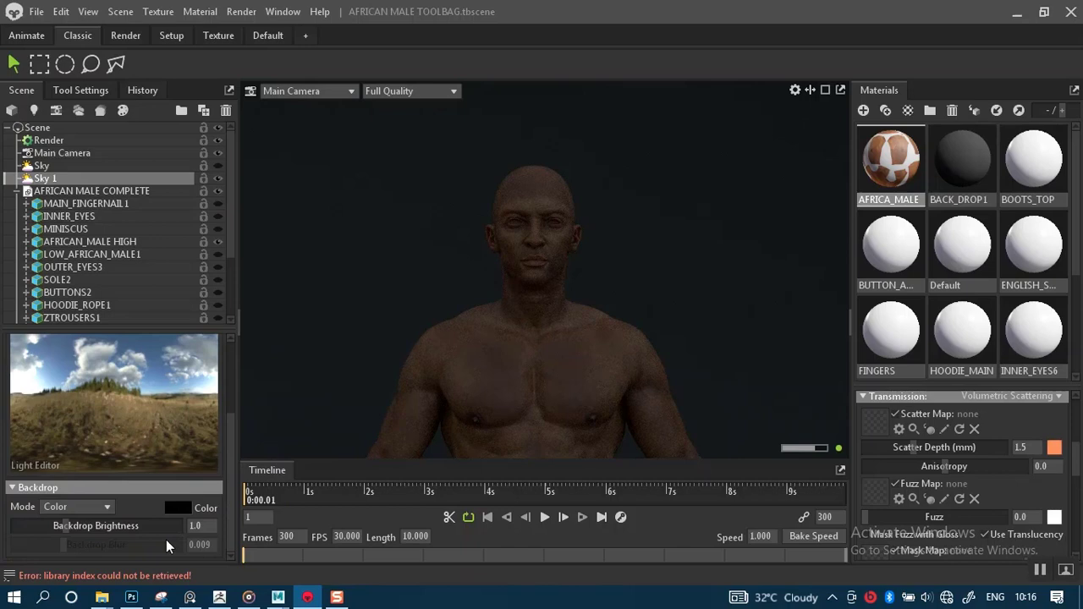
pyautogui.click(106, 506)
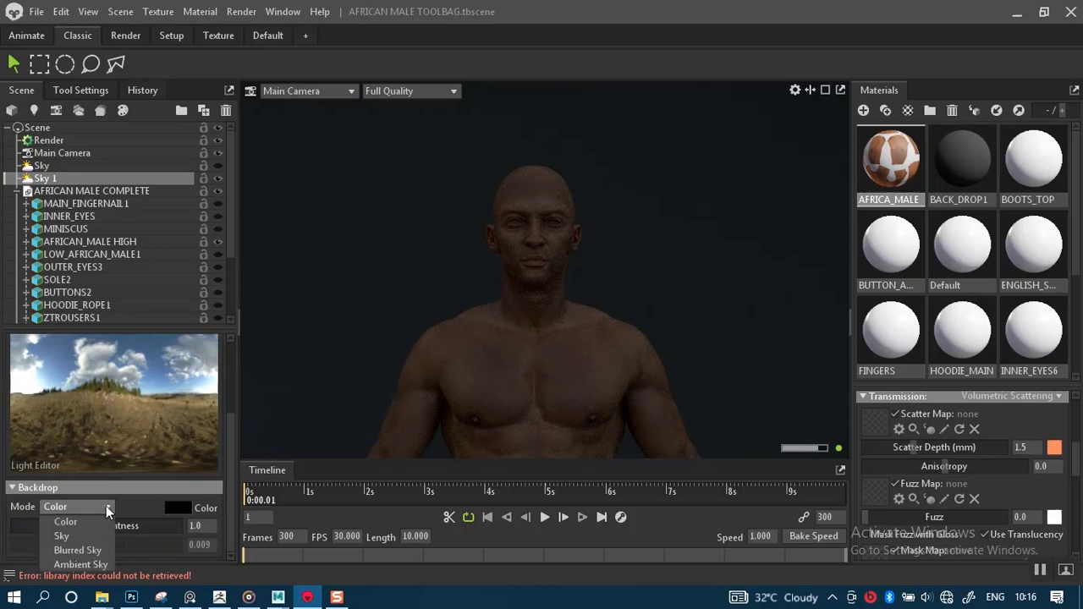
pyautogui.click(94, 562)
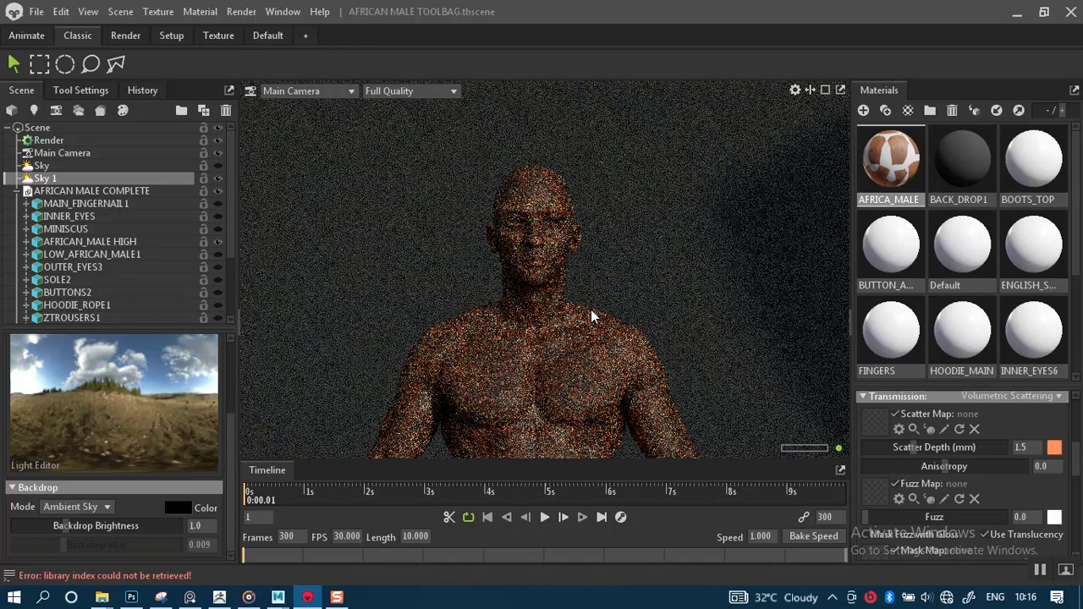
# Examine the skin shading on the character's face, neck and chest under the Sky 1 lighting.
pyautogui.keyDown('alt'); pyautogui.moveTo(574, 284); pyautogui.dragTo(611, 357, button='right'); pyautogui.keyUp('alt')
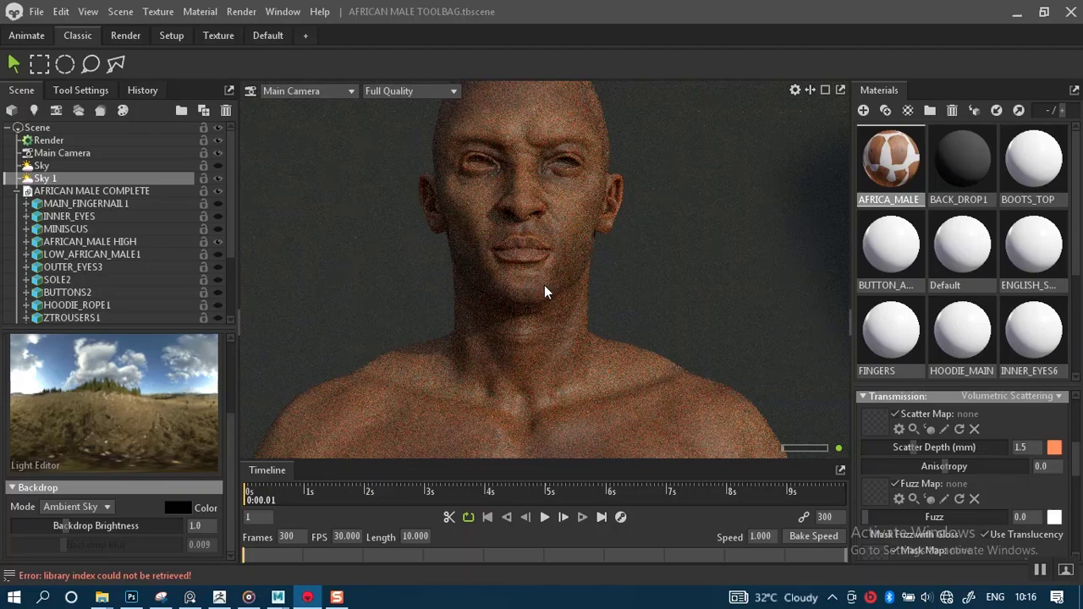
pyautogui.scroll(-3, 544, 285)
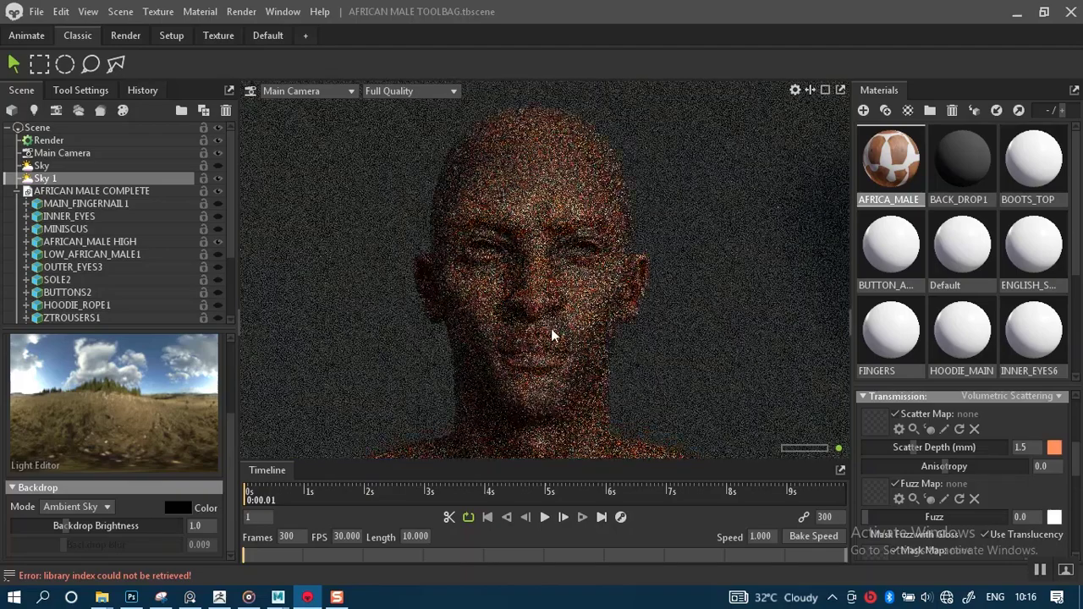
pyautogui.scroll(3, 559, 351)
pyautogui.scroll(-3, 561, 339)
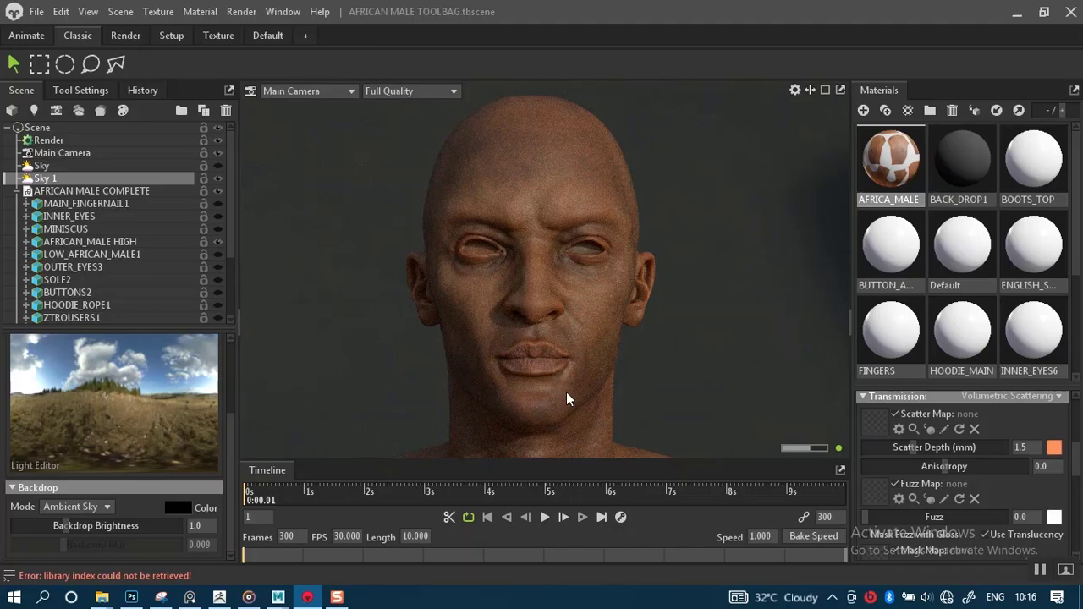
pyautogui.moveTo(564, 396); pyautogui.dragTo(570, 299, button='middle')
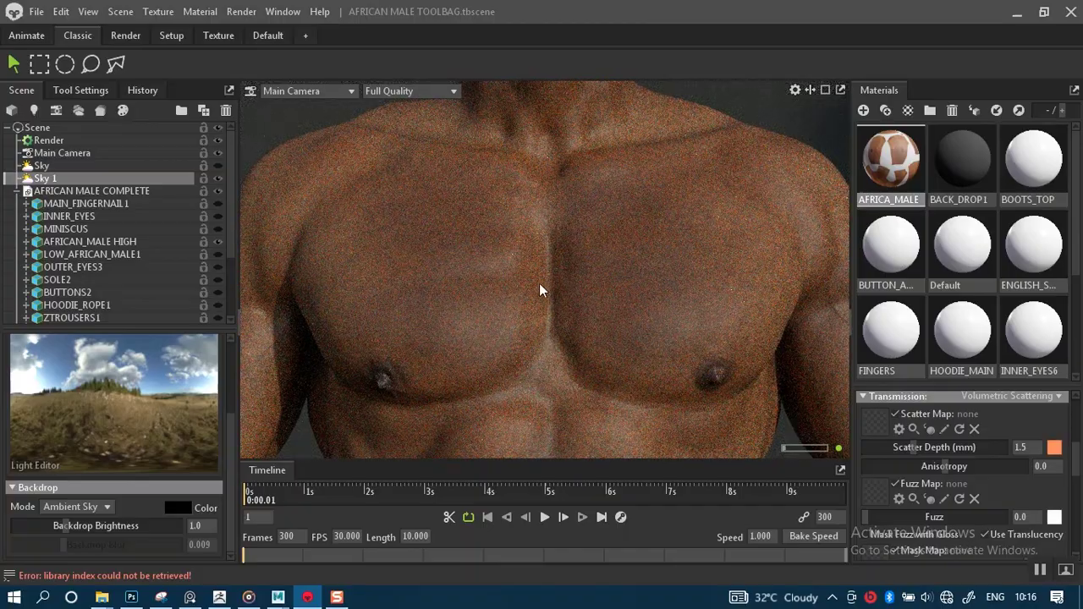
pyautogui.moveTo(552, 293); pyautogui.dragTo(540, 372, button='middle')
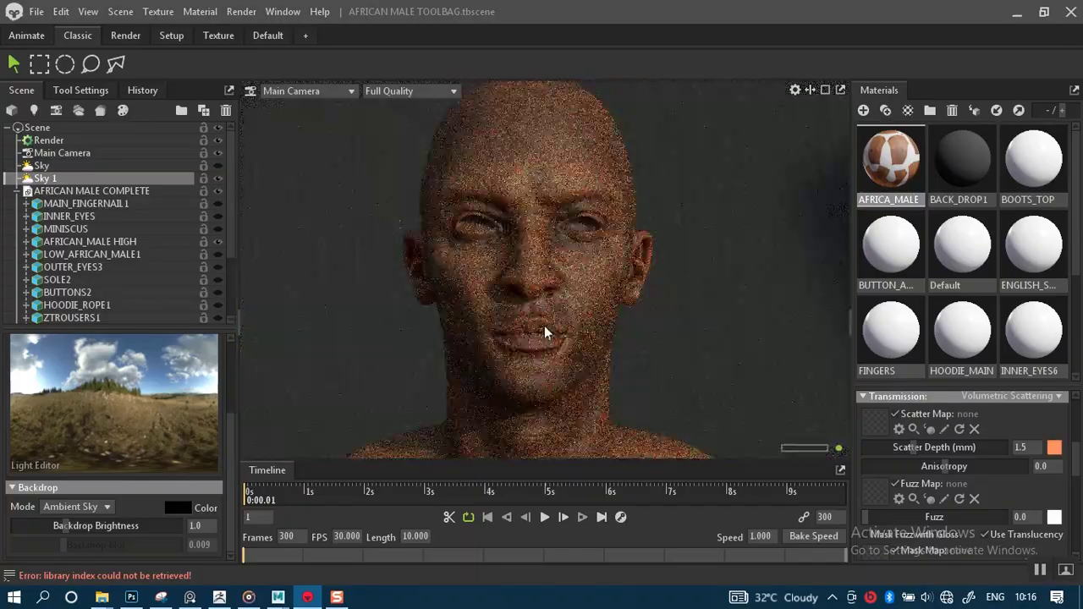
pyautogui.moveTo(544, 326); pyautogui.dragTo(547, 342, button='right')
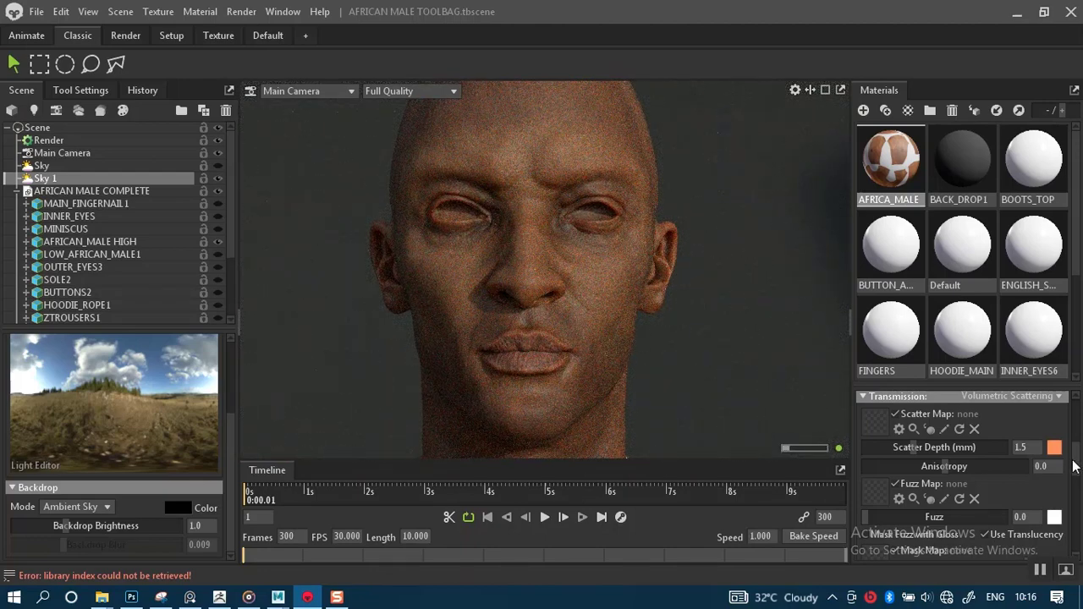
# Try a roughness of 0.386 on the AFRICA_MALE material and set it to 1.0.
pyautogui.moveTo(1078, 462); pyautogui.dragTo(1080, 418)
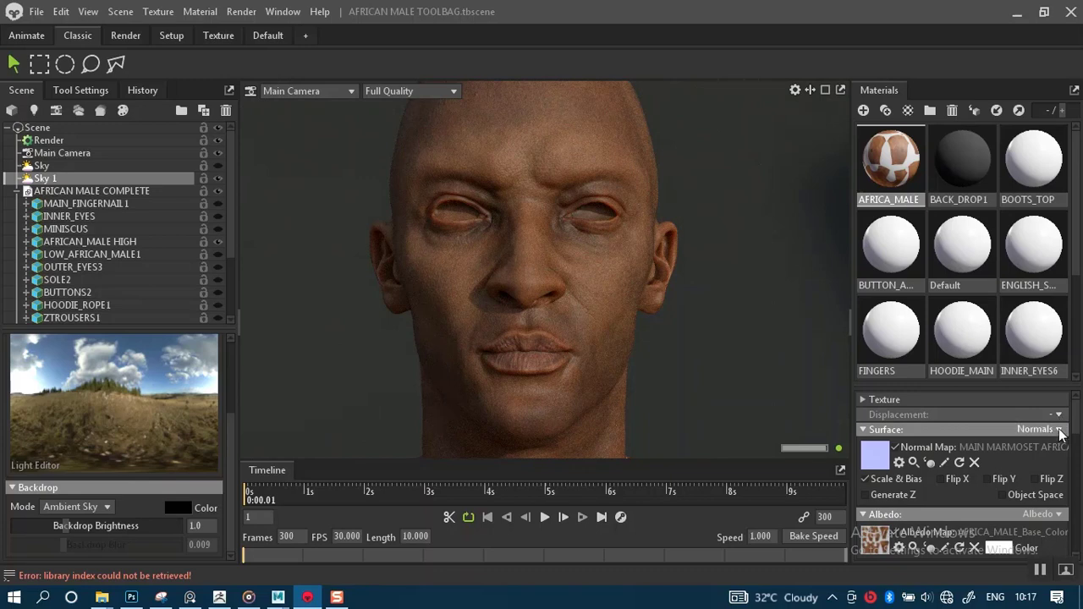
pyautogui.moveTo(1081, 424); pyautogui.dragTo(1079, 495)
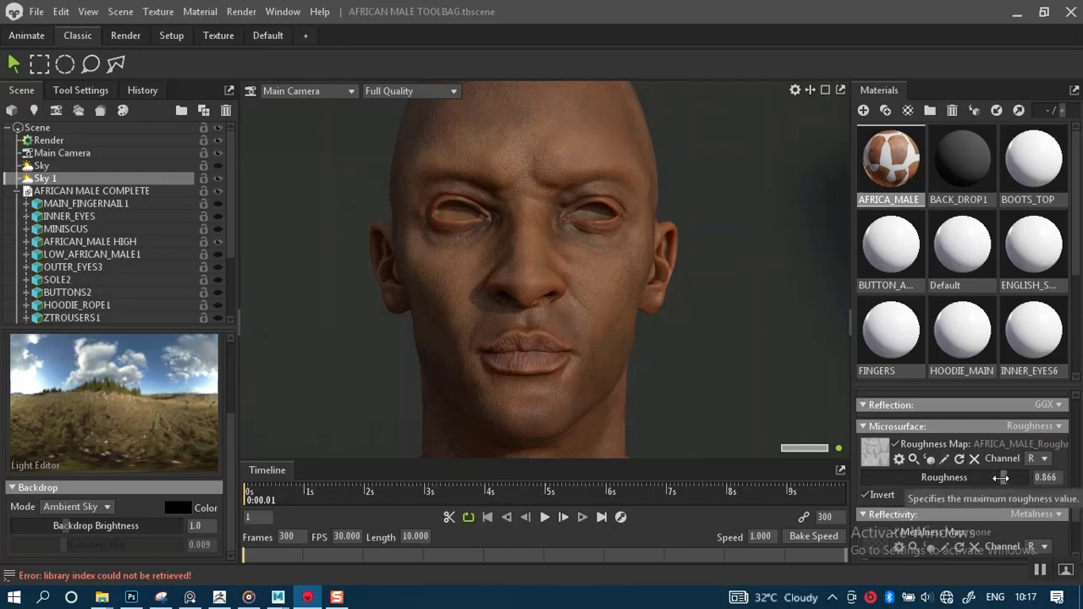
pyautogui.moveTo(1002, 477); pyautogui.dragTo(925, 481)
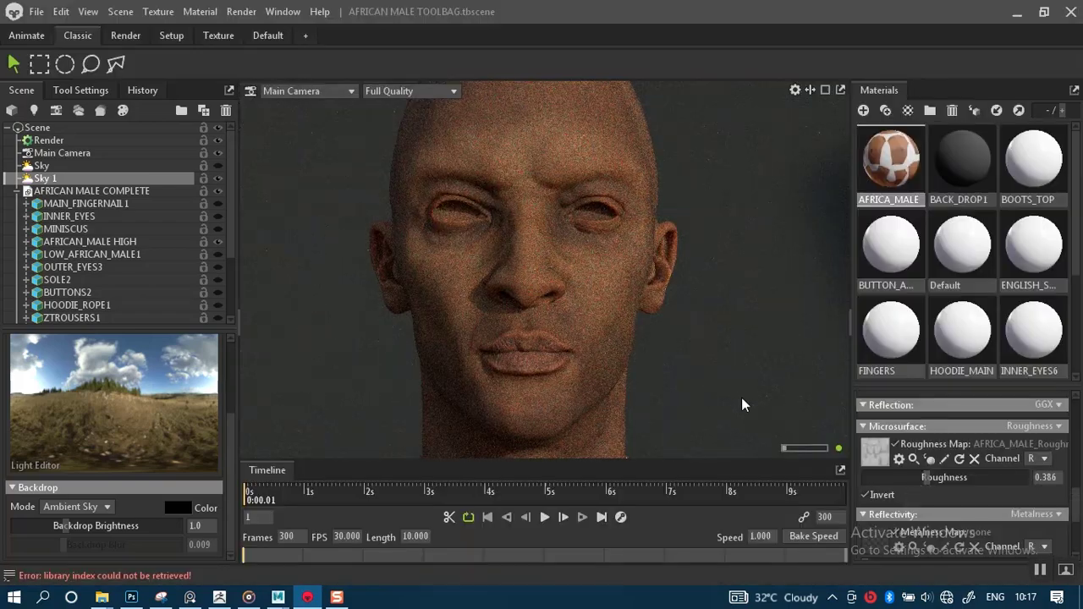
pyautogui.moveTo(925, 476); pyautogui.dragTo(1037, 478)
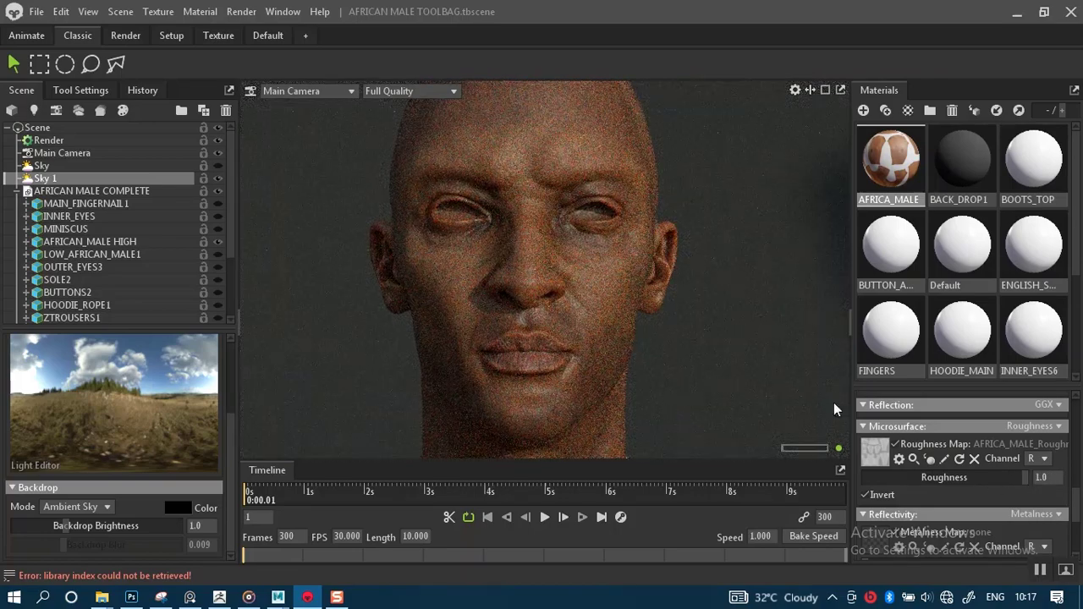
# Turn off Invert for the AFRICA_MALE roughness map and inspect the skin's highlights on the face and chest.
pyautogui.click(1024, 476)
pyautogui.scroll(3, 599, 339)
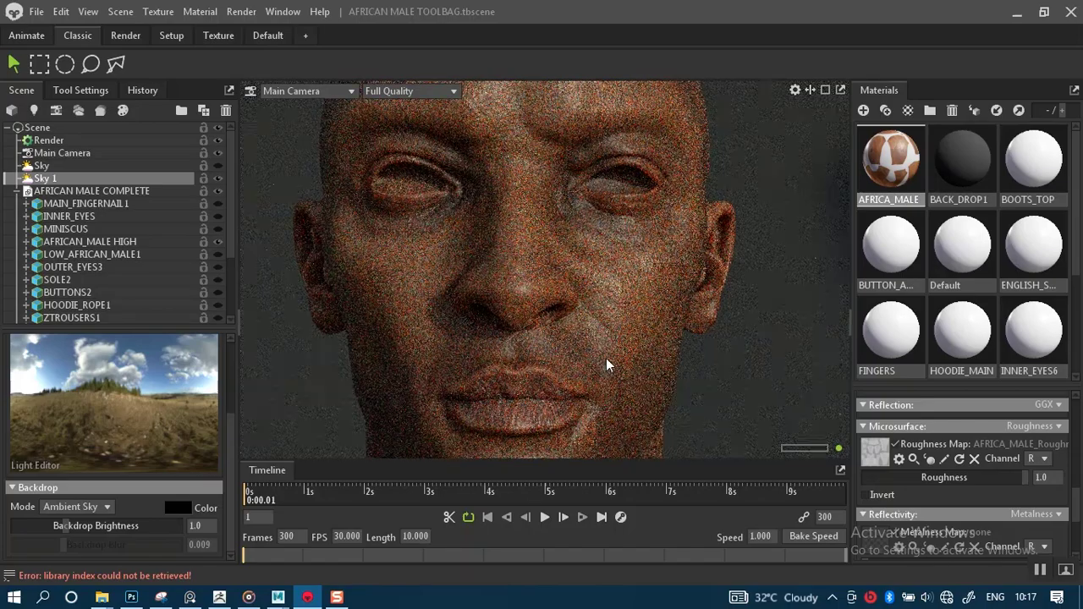
pyautogui.moveTo(604, 331); pyautogui.dragTo(610, 339, button='middle')
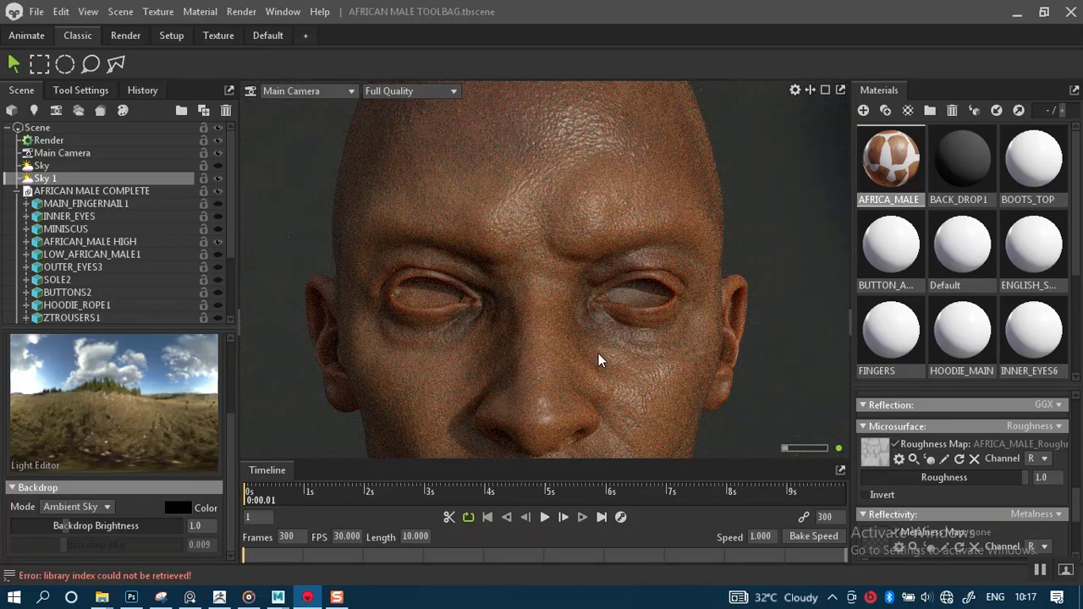
pyautogui.scroll(-4, 599, 363)
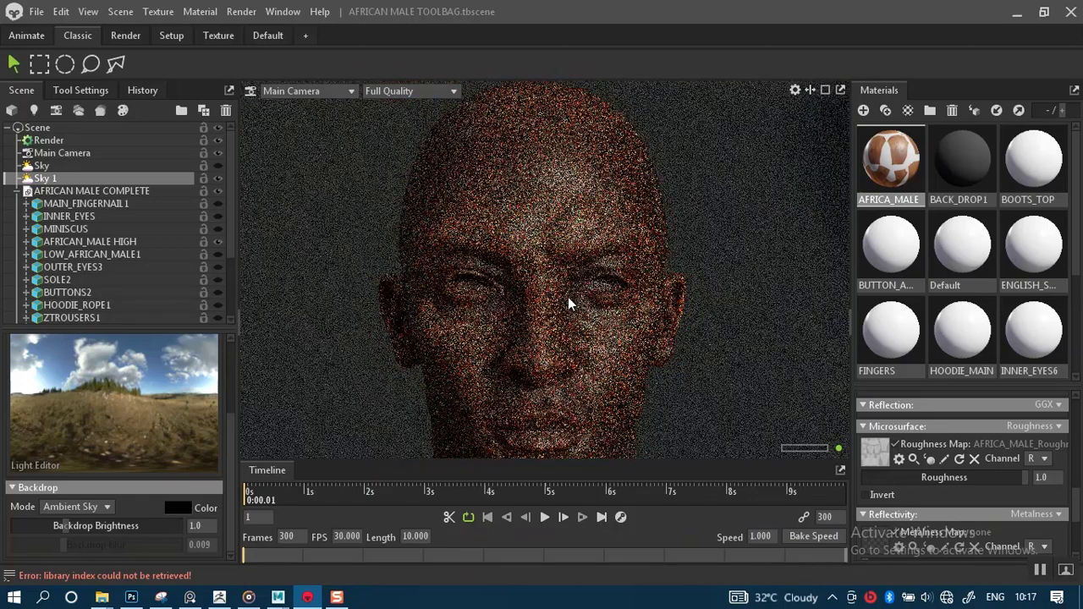
pyautogui.moveTo(585, 329); pyautogui.dragTo(597, 242, button='middle')
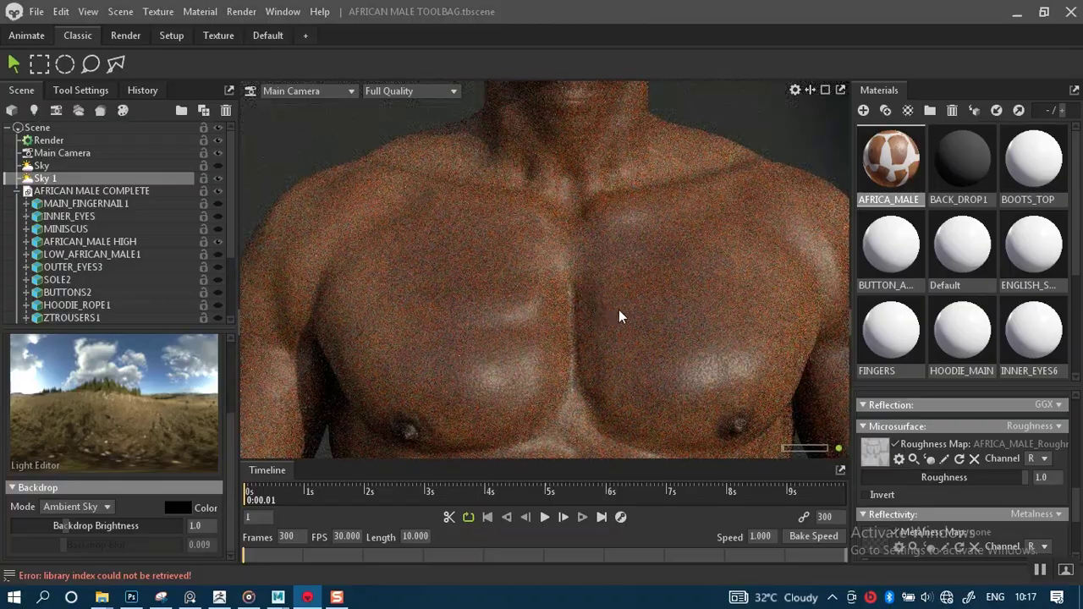
pyautogui.moveTo(608, 294); pyautogui.dragTo(601, 386, button='middle')
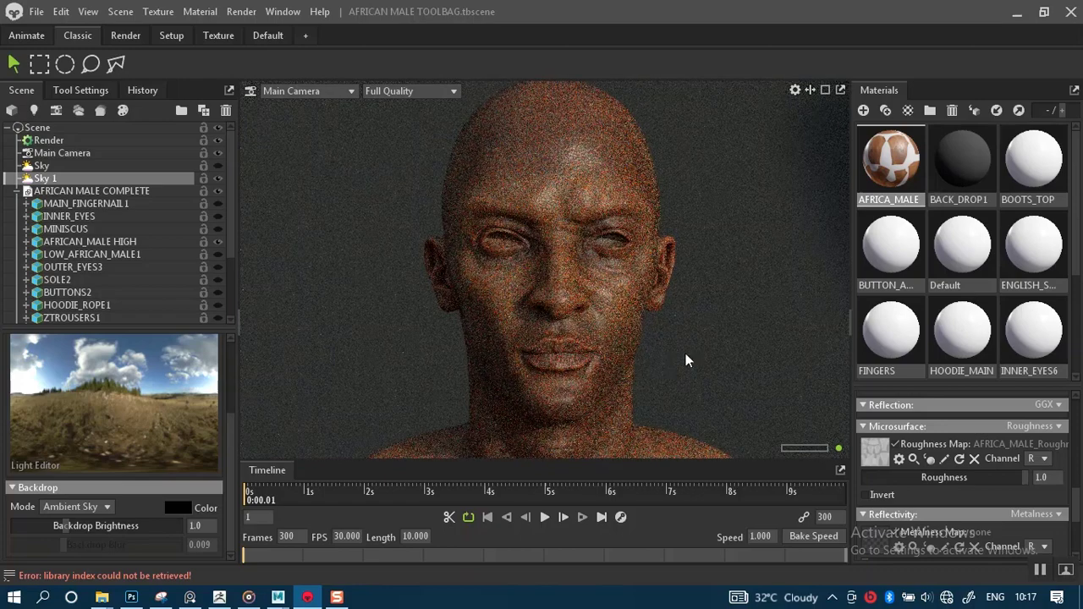
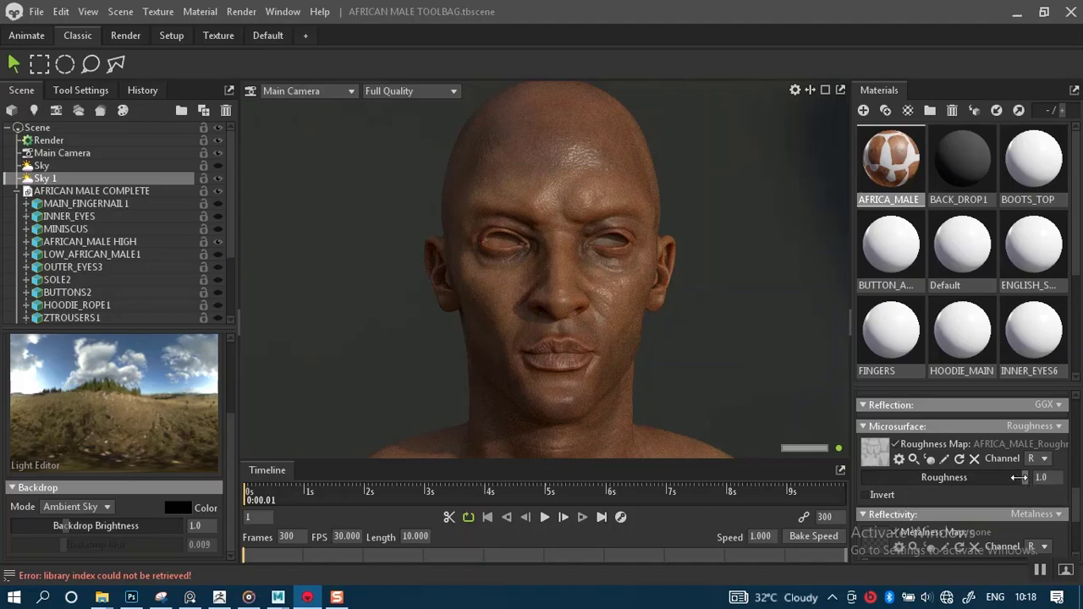
# Try a roughness of 0.906 on the AFRICA_MALE material, turn on Invert for its roughness map, and return roughness to 1.0.
pyautogui.moveTo(1024, 478); pyautogui.dragTo(1012, 477)
pyautogui.click(866, 494)
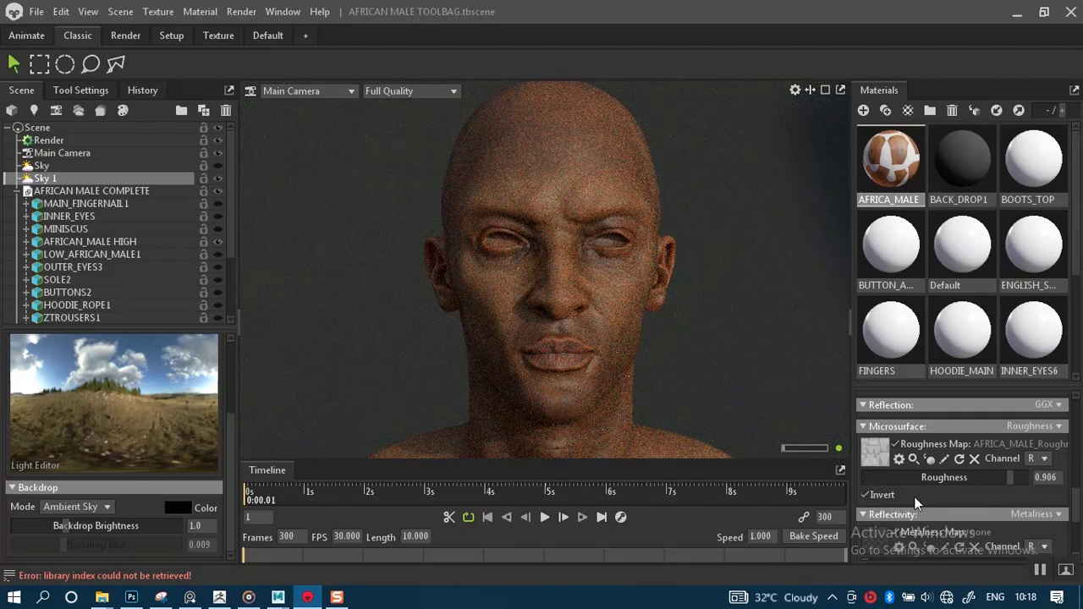
pyautogui.moveTo(1010, 477); pyautogui.dragTo(1029, 478)
pyautogui.keyDown('alt'); pyautogui.moveTo(601, 354); pyautogui.dragTo(646, 395, button='right'); pyautogui.keyUp('alt')
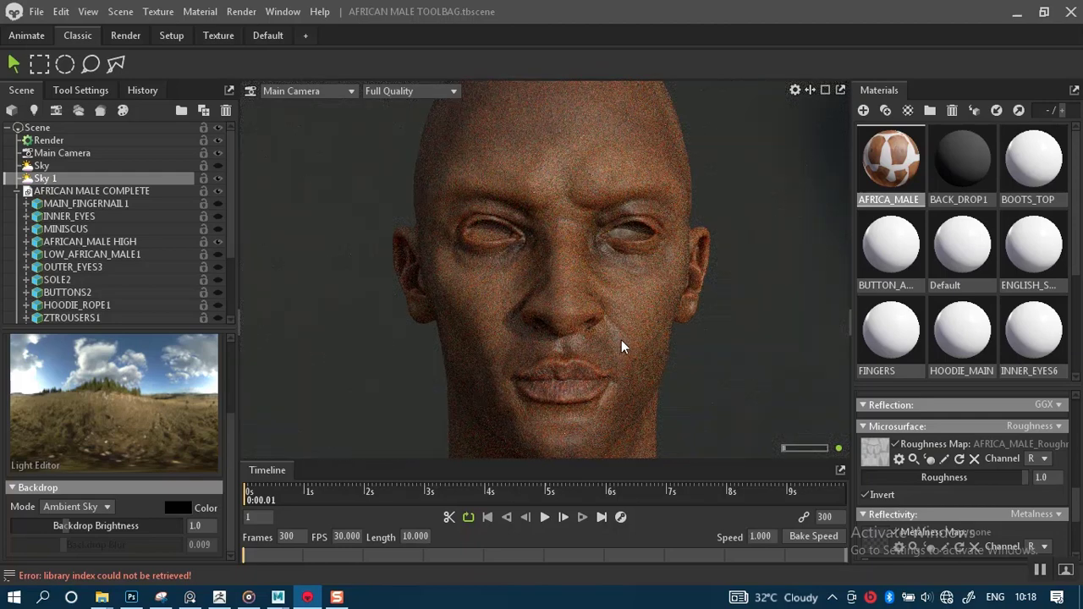
# Disable the AFRICA_MALE albedo map and set the albedo color to near-black 090909 to isolate the skin's reflections.
pyautogui.moveTo(1075, 503); pyautogui.dragTo(1072, 408)
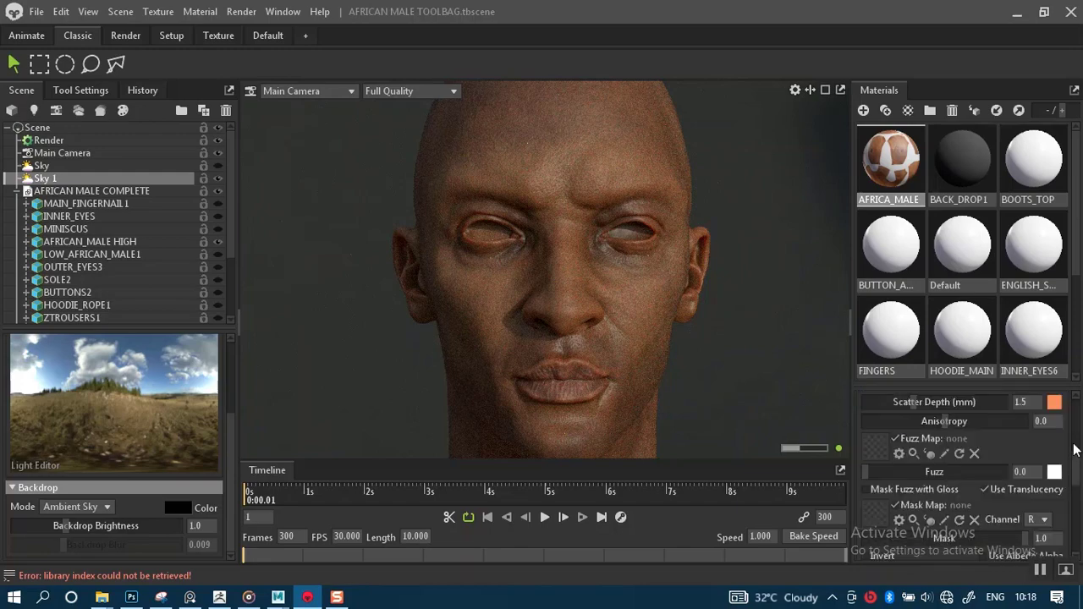
pyautogui.scroll(5, 897, 467)
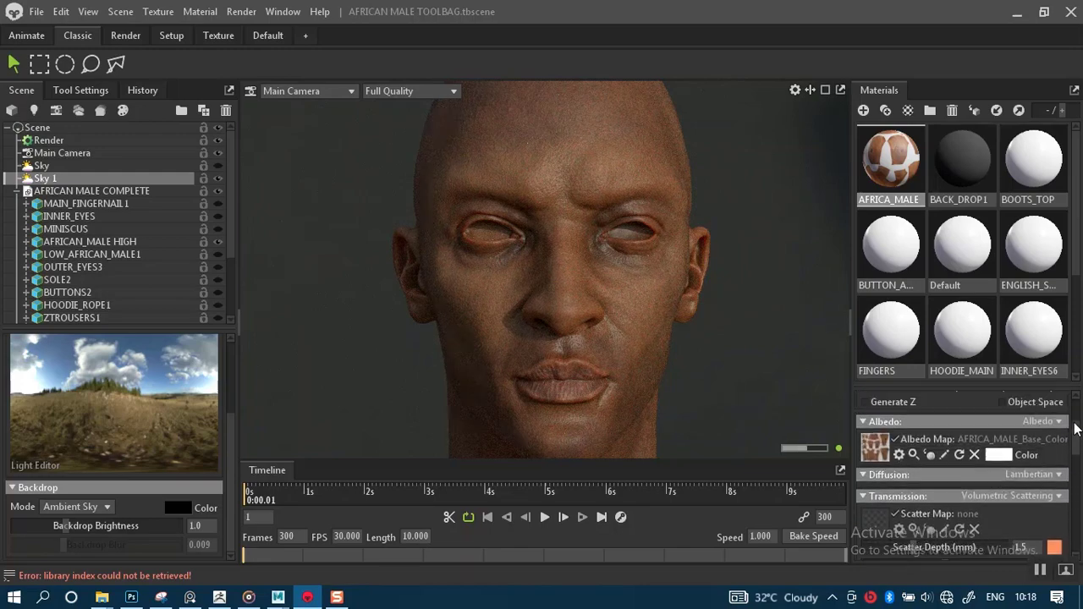
pyautogui.click(895, 458)
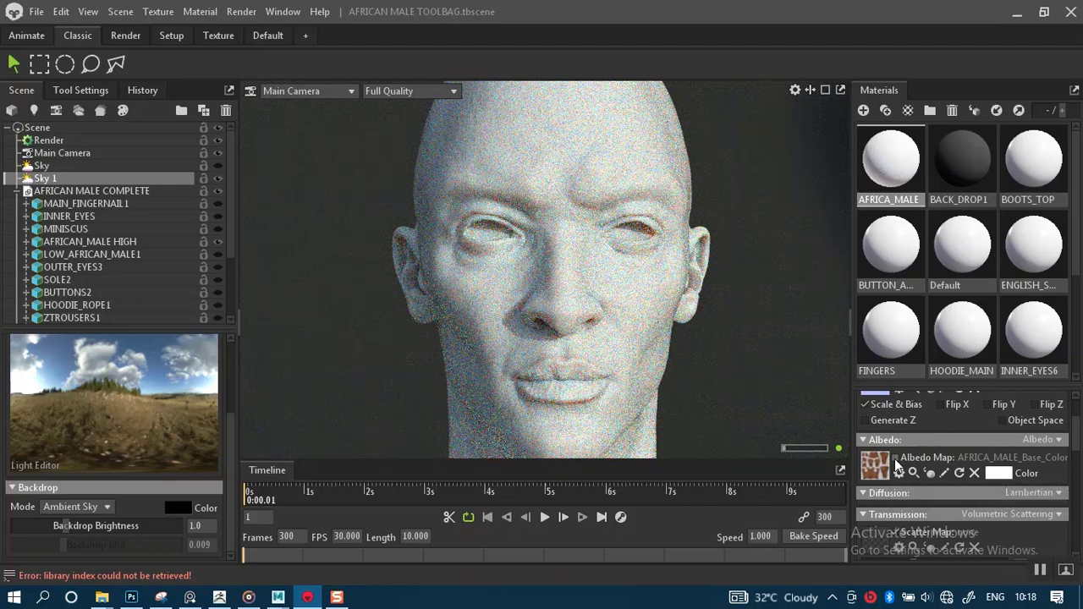
pyautogui.click(1003, 473)
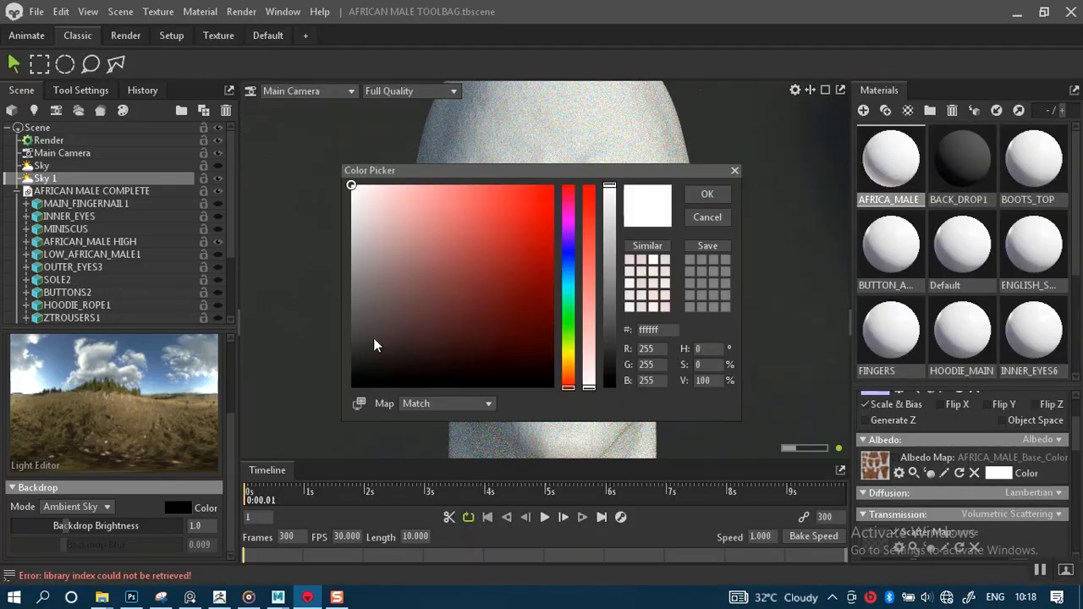
pyautogui.moveTo(374, 340); pyautogui.dragTo(346, 383)
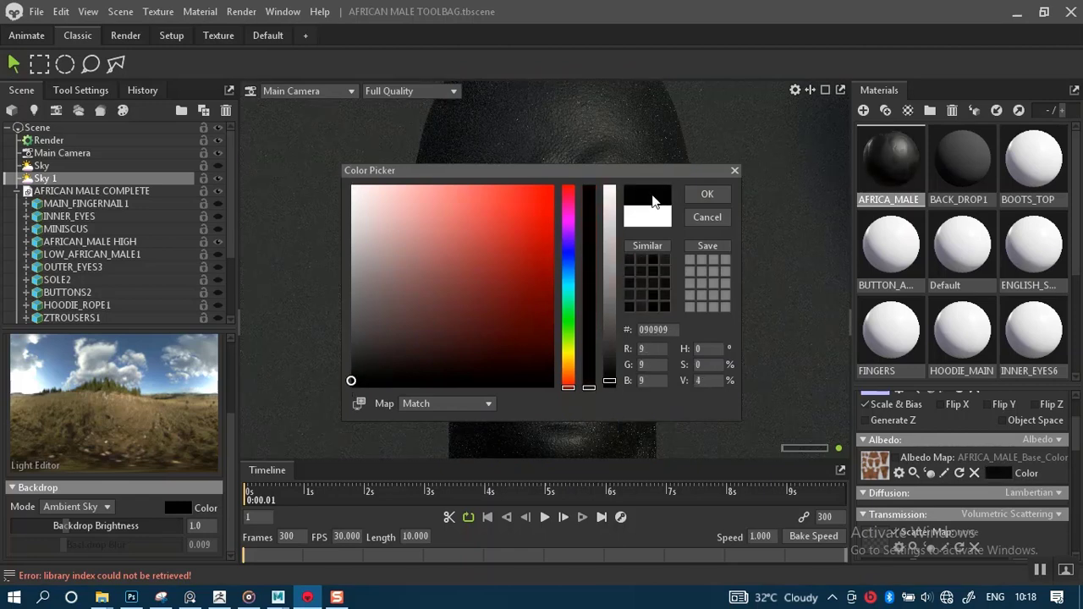
pyautogui.click(701, 198)
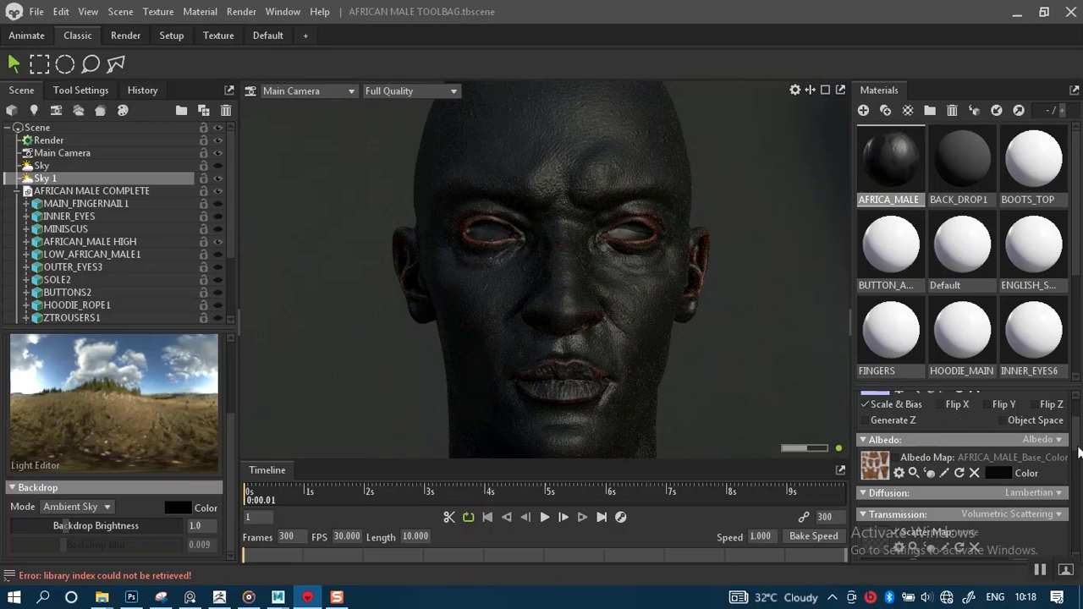
# Compare the roughness map with Invert on and off, leave it off, and try roughness 0.941 before returning to 1.0.
pyautogui.moveTo(1077, 452); pyautogui.dragTo(1049, 503)
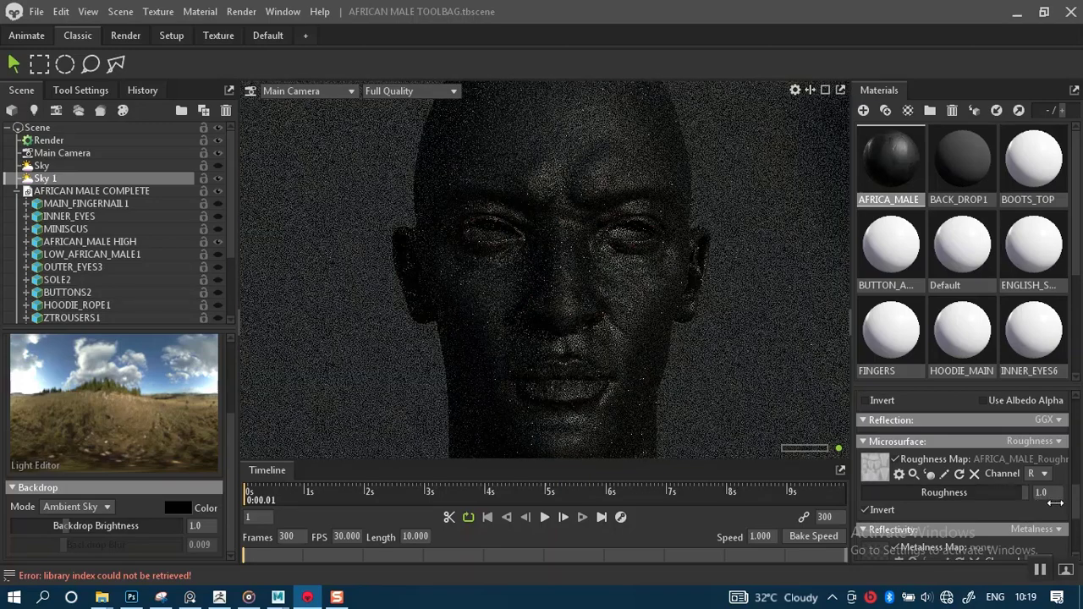
pyautogui.click(865, 511)
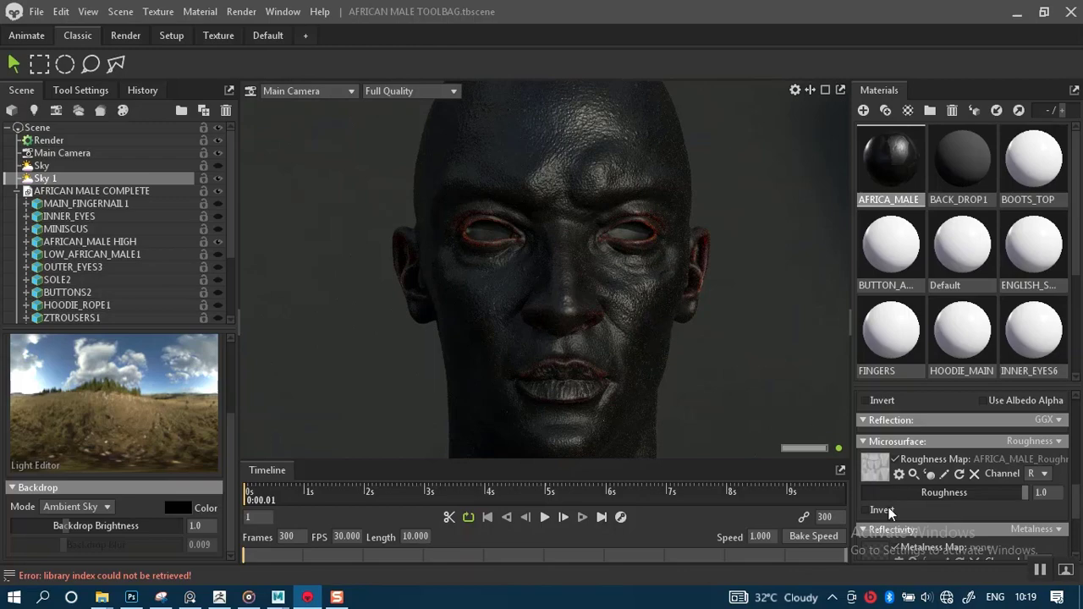
pyautogui.click(866, 509)
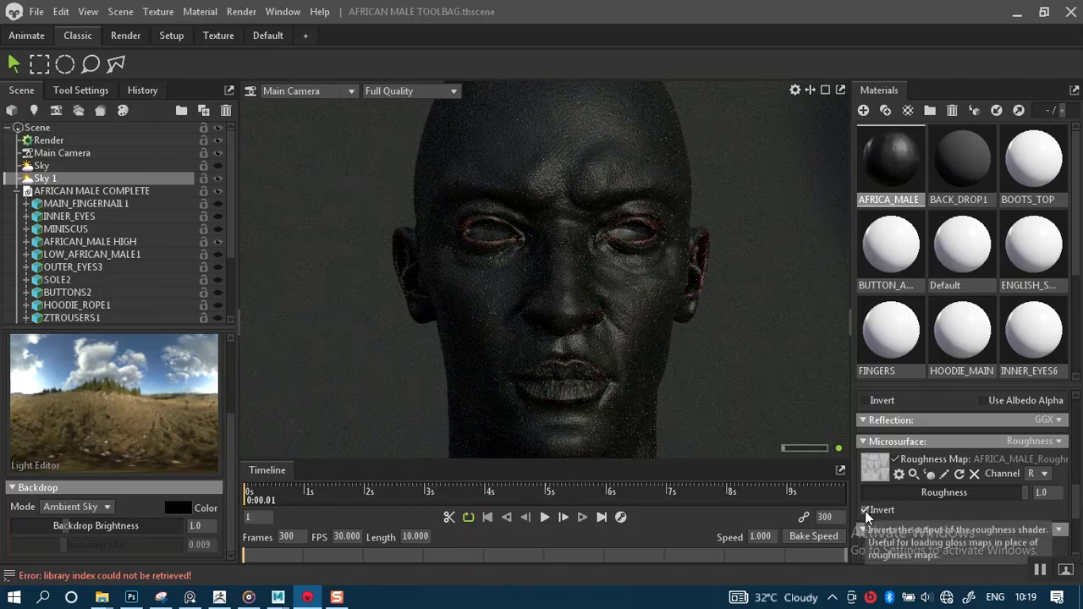
pyautogui.click(865, 511)
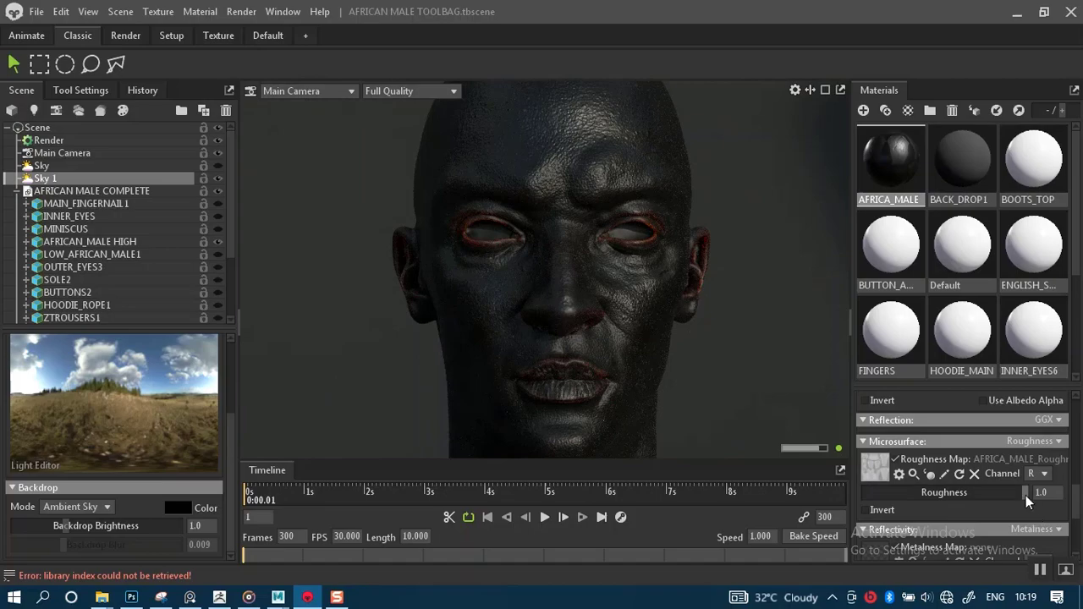
pyautogui.moveTo(1026, 500)
pyautogui.mouseDown()
pyautogui.moveTo(911, 496)
pyautogui.moveTo(1015, 497)
pyautogui.mouseUp()
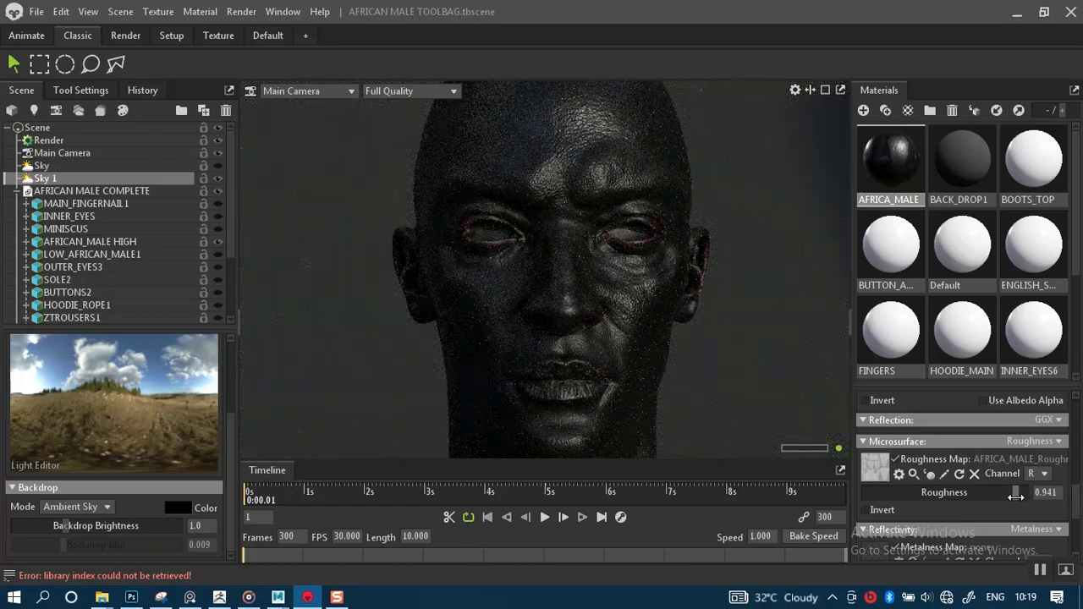
pyautogui.moveTo(1017, 497); pyautogui.dragTo(1056, 506)
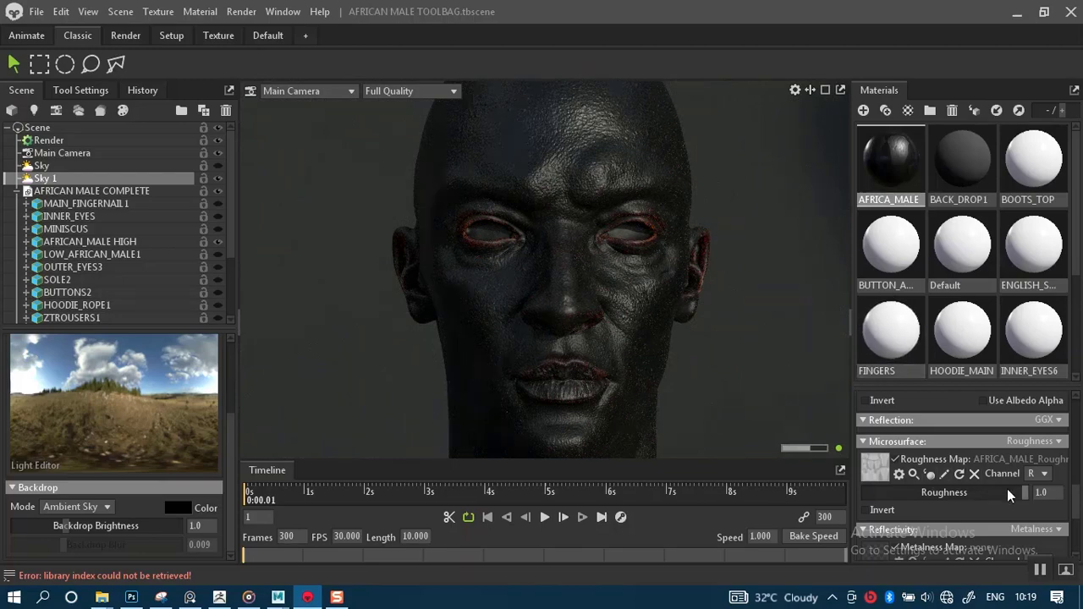
# Re-enable the AFRICA_MALE albedo map and set its albedo color back to white.
pyautogui.moveTo(1025, 495); pyautogui.dragTo(1075, 442)
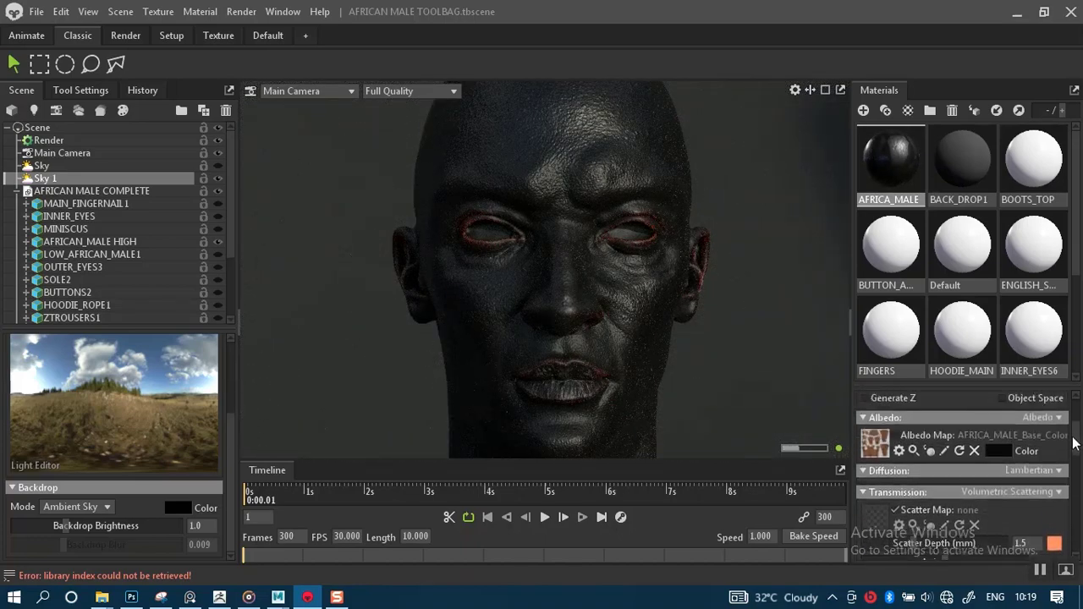
pyautogui.click(895, 435)
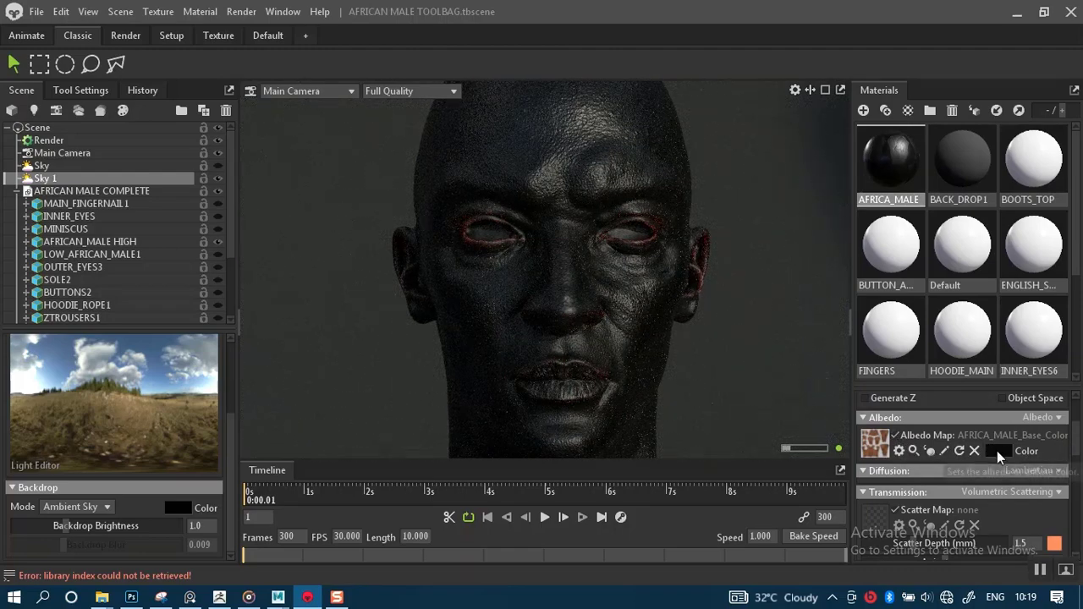
pyautogui.click(998, 450)
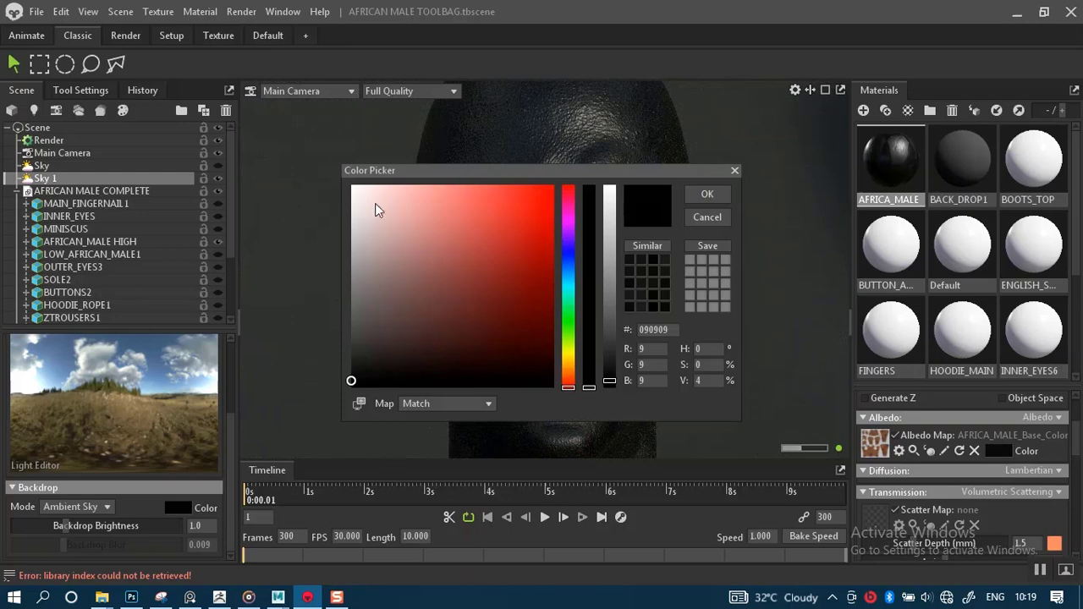
pyautogui.click(352, 185)
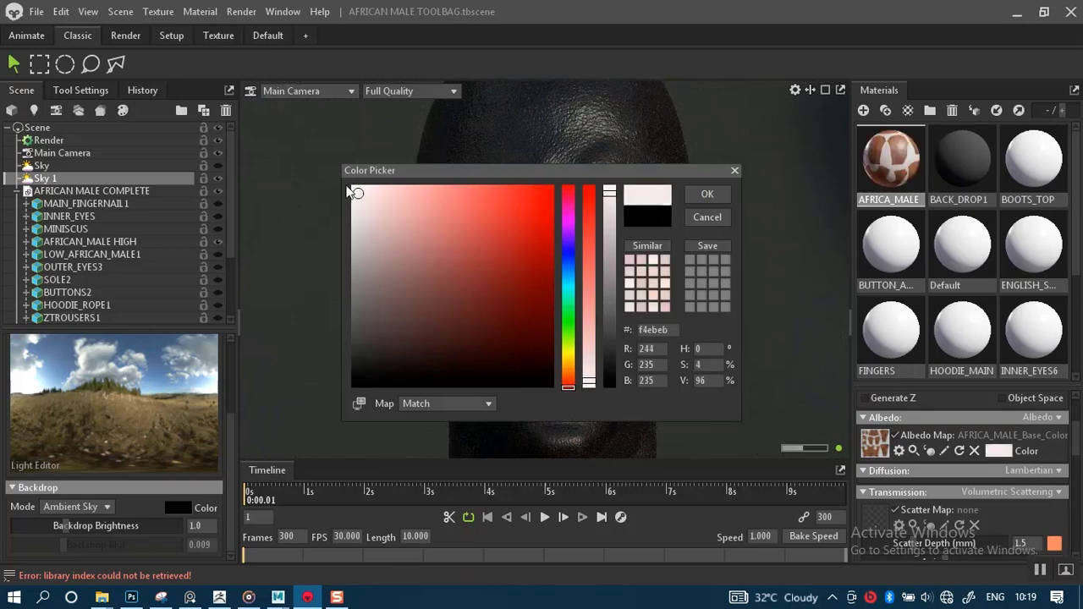
pyautogui.click(702, 195)
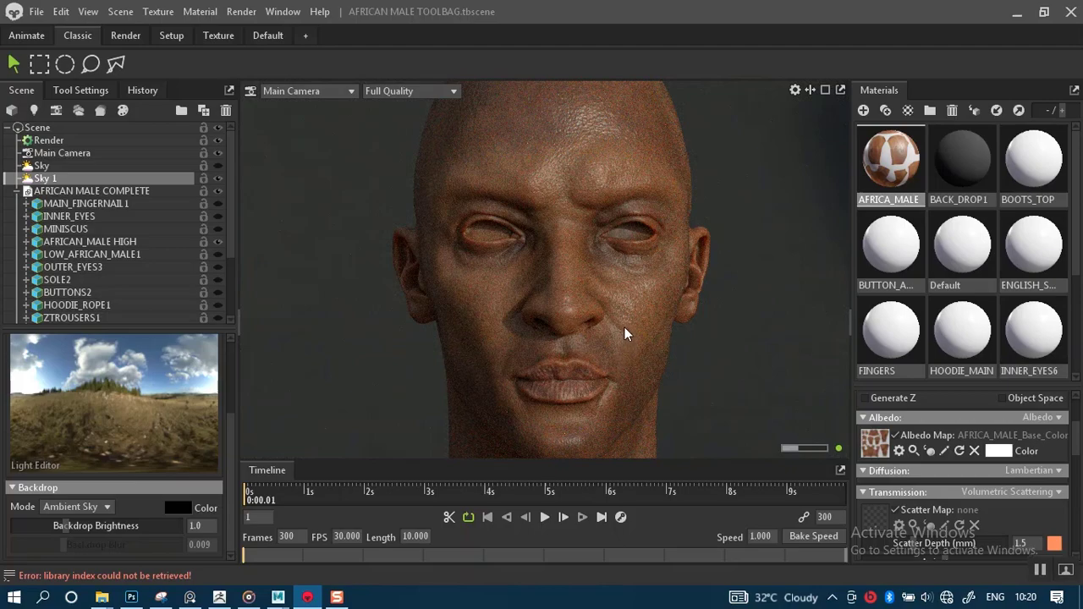
# Examine the skin's highlights on the face, chest and torso, and check the AFRICA_MALE roughness map's texture settings.
pyautogui.scroll(-2, 623, 317)
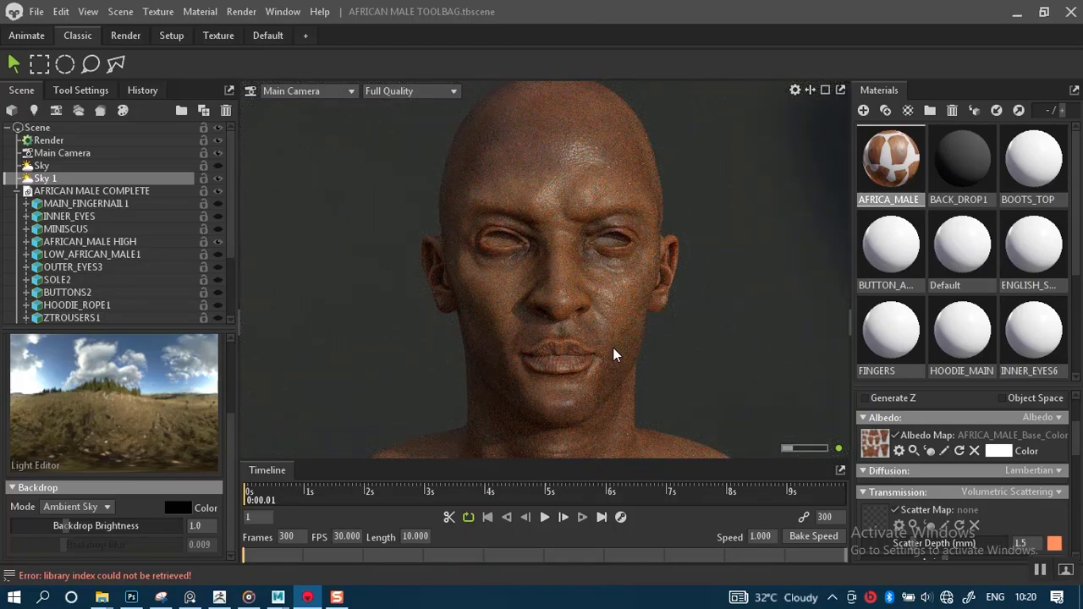
pyautogui.moveTo(614, 376); pyautogui.dragTo(624, 289, button='middle')
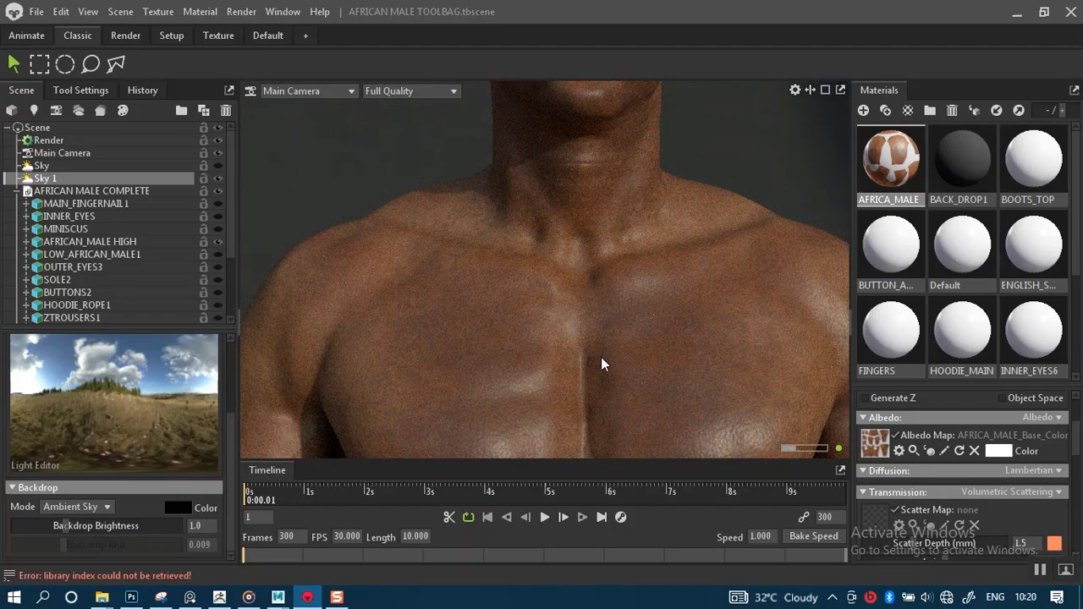
pyautogui.moveTo(601, 347); pyautogui.dragTo(593, 174, button='right')
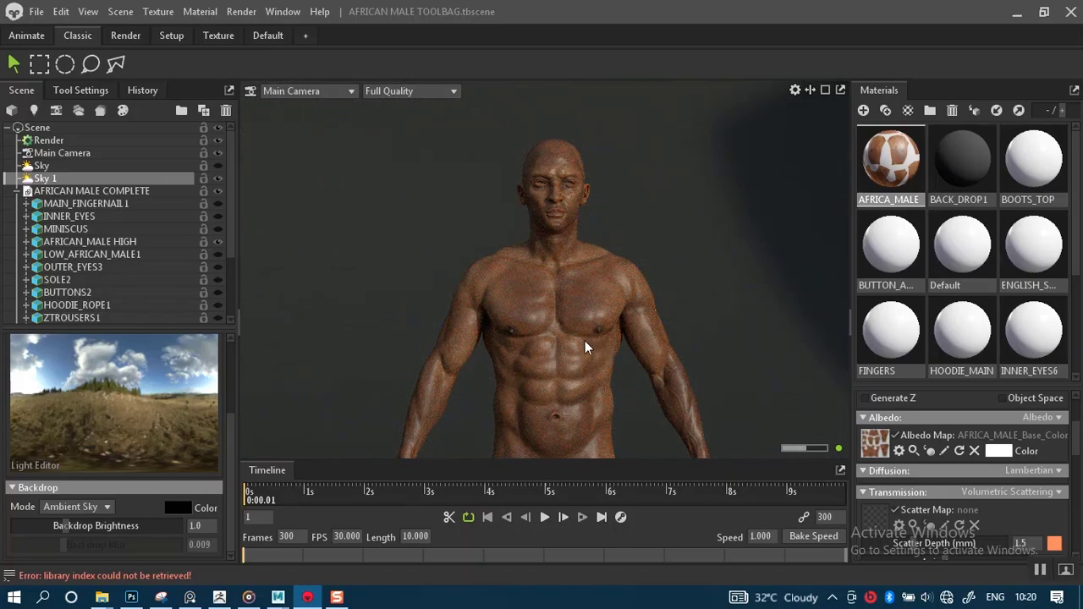
pyautogui.moveTo(581, 356); pyautogui.dragTo(573, 333, button='right')
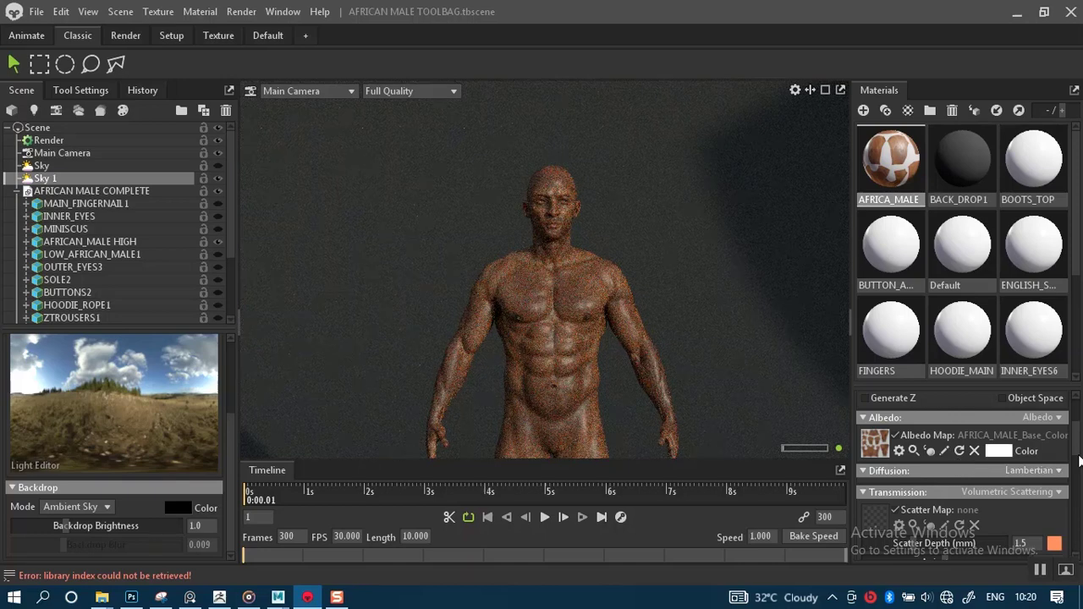
pyautogui.moveTo(1079, 459); pyautogui.dragTo(1079, 508)
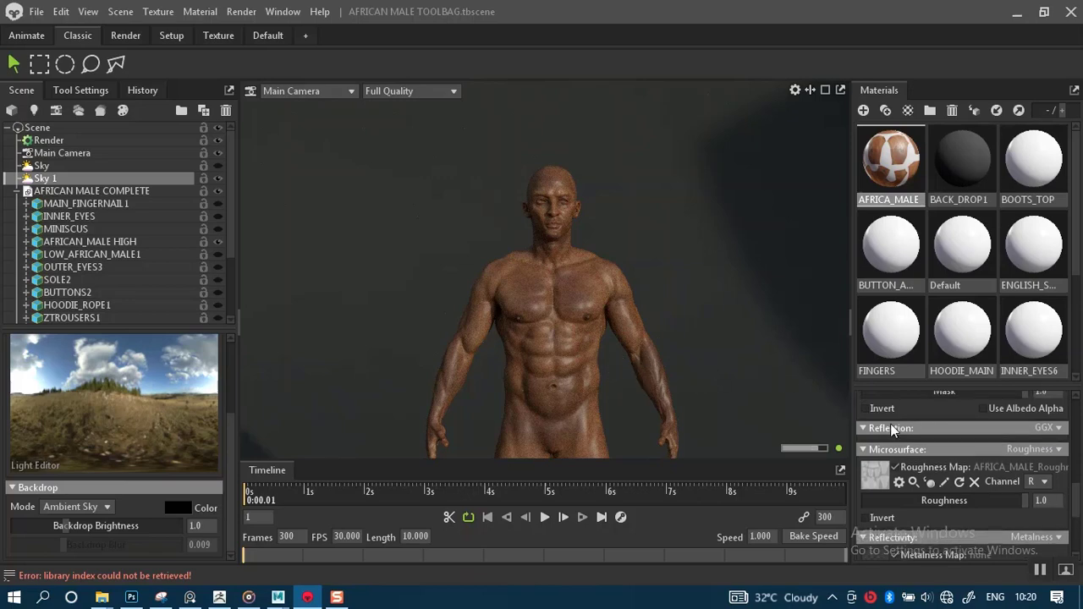
pyautogui.click(900, 483)
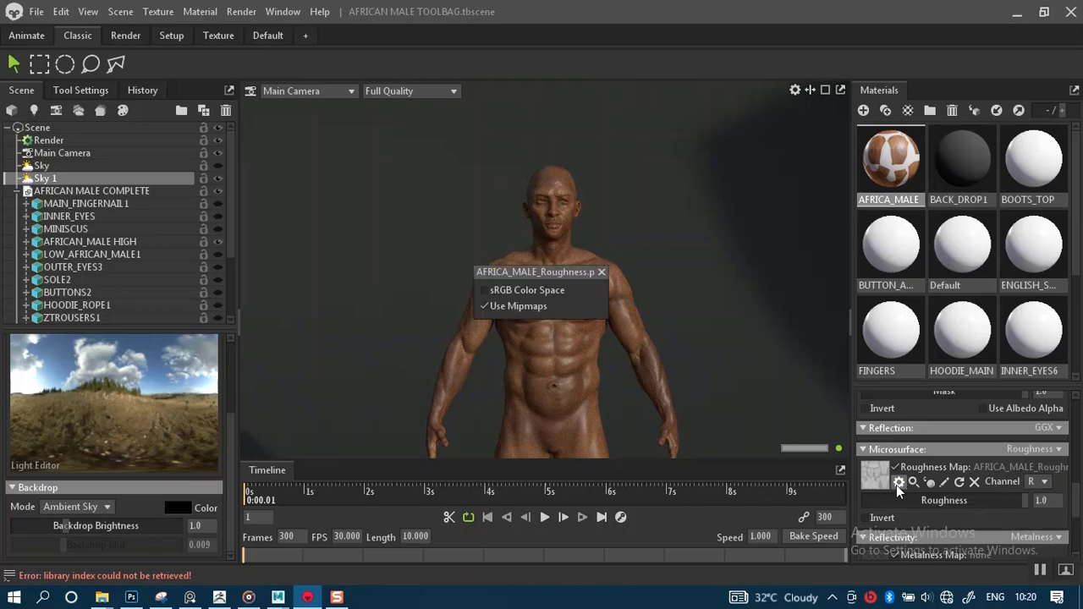
pyautogui.click(601, 272)
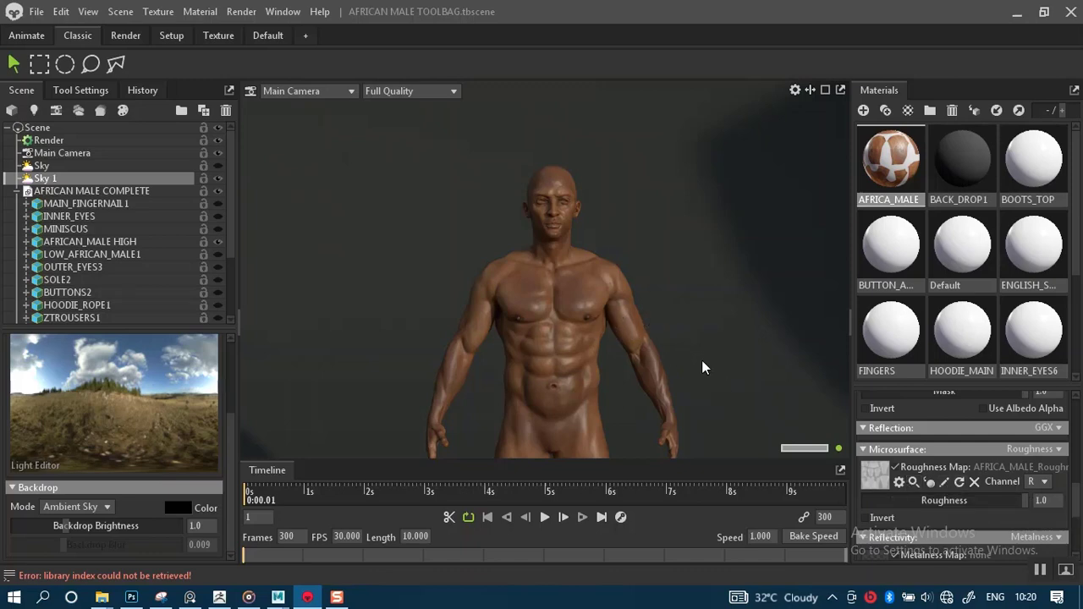
# Turn on Invert for the AFRICA_MALE roughness map with roughness at 1.0.
pyautogui.click(865, 518)
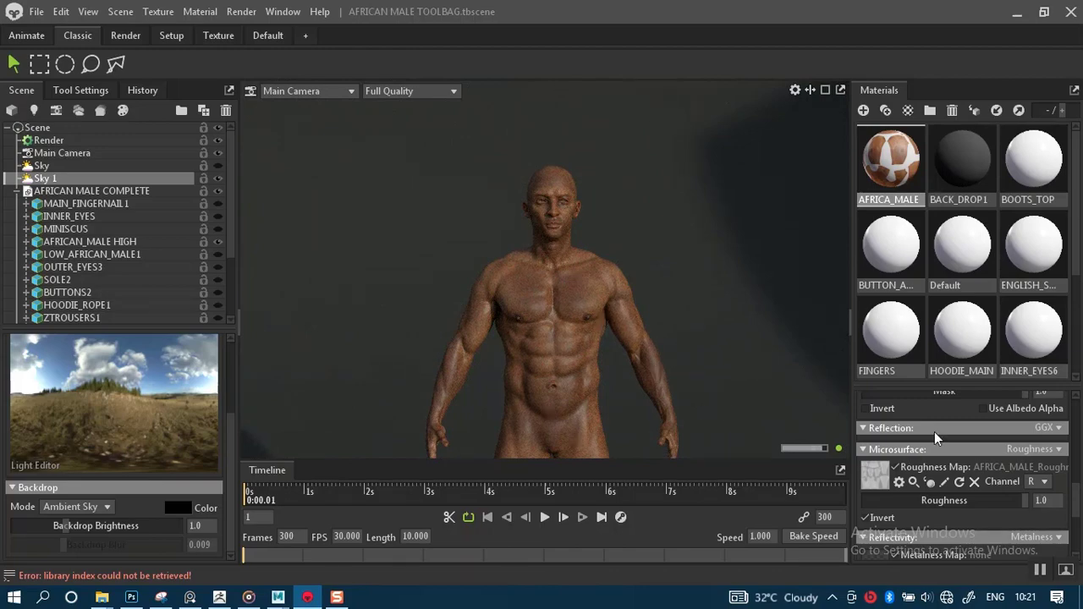
pyautogui.moveTo(1025, 500)
pyautogui.mouseDown()
pyautogui.moveTo(891, 501)
pyautogui.moveTo(1032, 502)
pyautogui.mouseUp()
# Examine the skin's highlights with the inverted roughness map on the character's face, neck, shoulders and chest.
pyautogui.scroll(5, 607, 286)
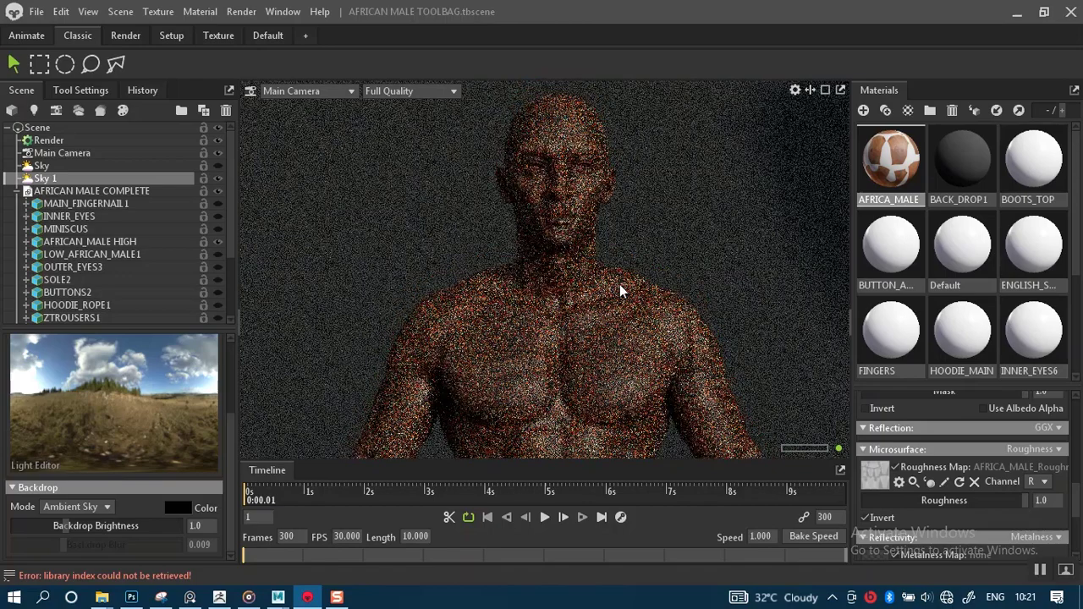
pyautogui.moveTo(619, 284); pyautogui.dragTo(619, 322, button='middle')
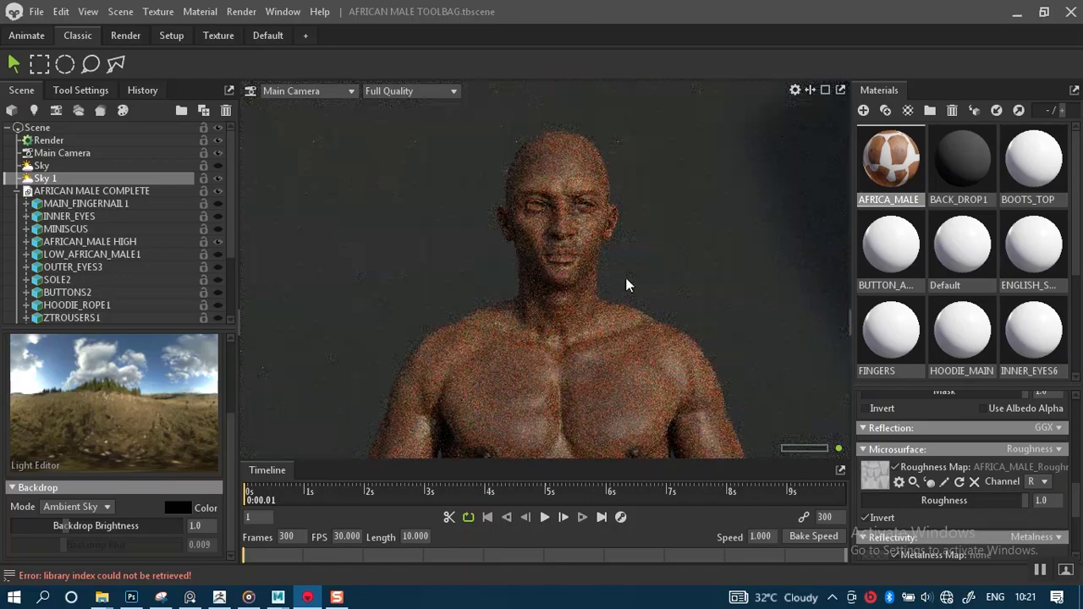
pyautogui.moveTo(632, 284); pyautogui.dragTo(633, 294)
pyautogui.scroll(4, 683, 354)
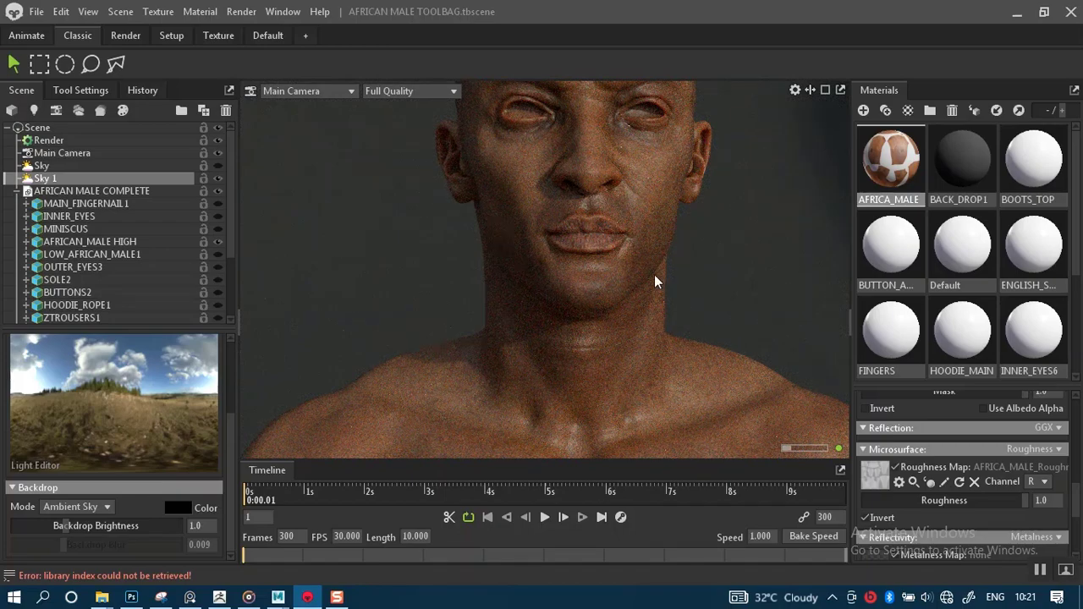
pyautogui.moveTo(653, 285); pyautogui.dragTo(647, 318, button='middle')
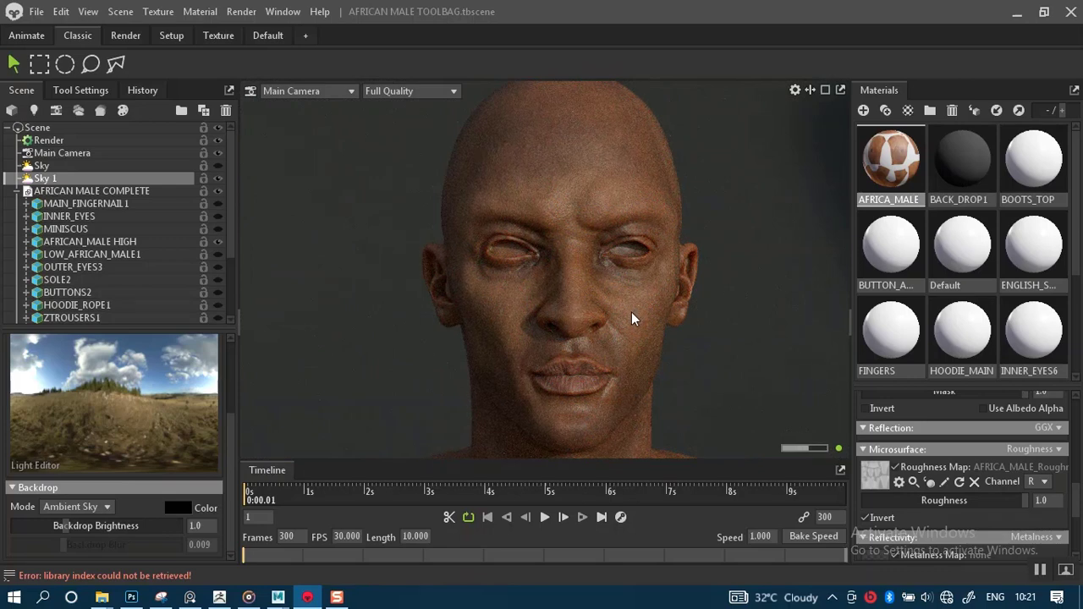
pyautogui.moveTo(640, 326); pyautogui.dragTo(622, 243, button='right')
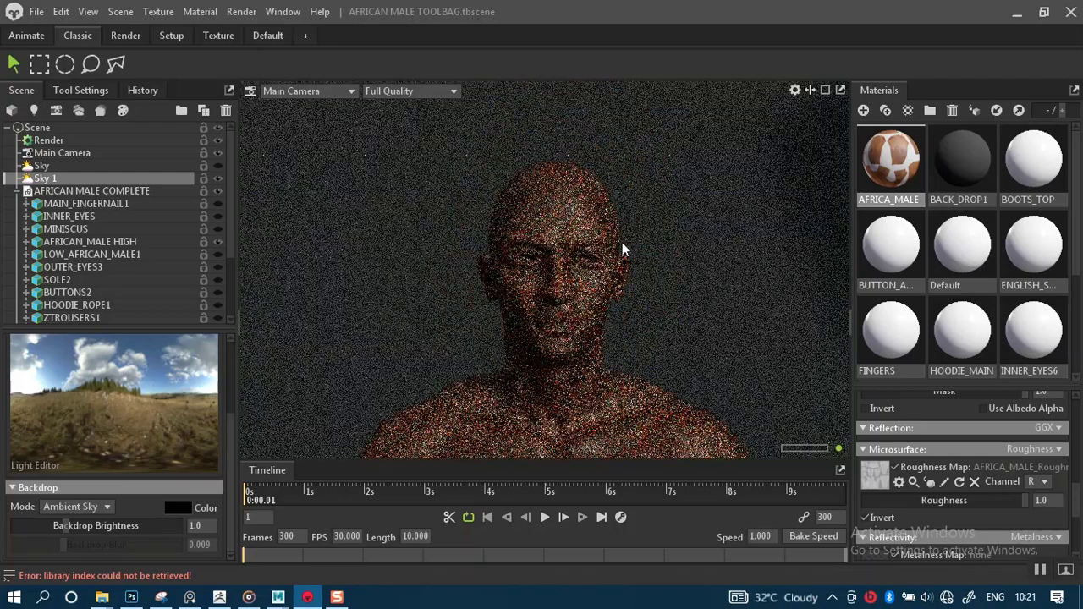
pyautogui.moveTo(627, 294); pyautogui.dragTo(637, 258, button='middle')
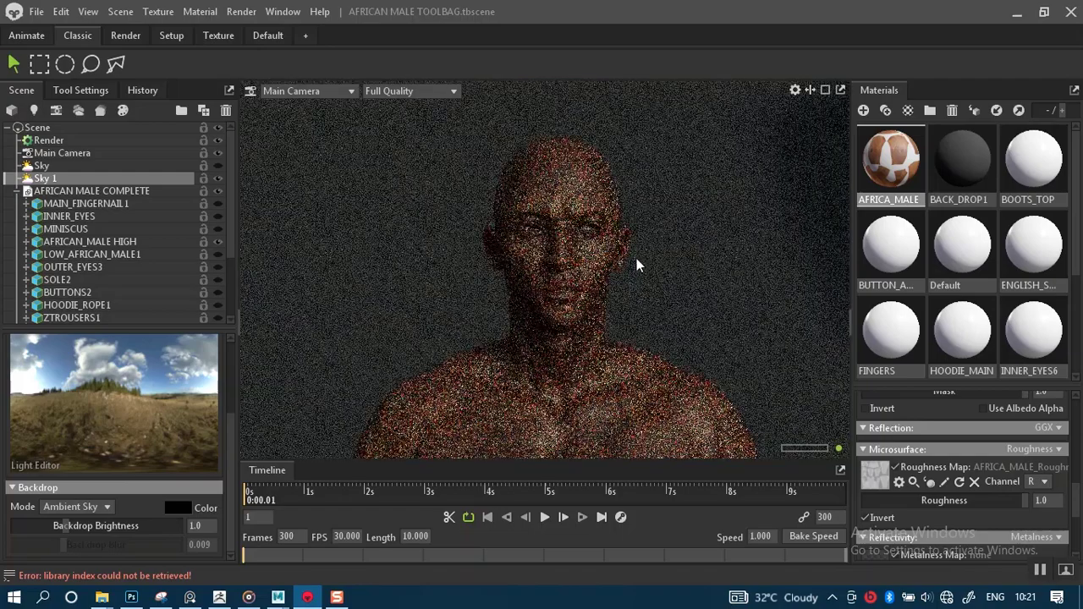
pyautogui.scroll(-3, 638, 265)
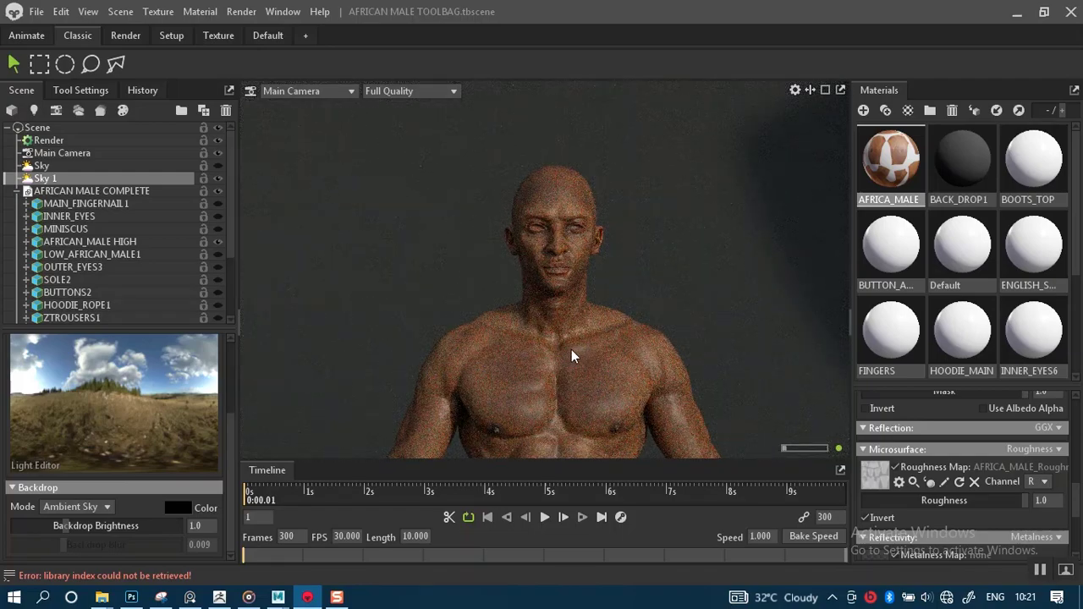
# Examine the skin's highlights with the inverted roughness map over the character's full body, from the head down to the legs.
pyautogui.moveTo(571, 349); pyautogui.dragTo(580, 227, button='middle')
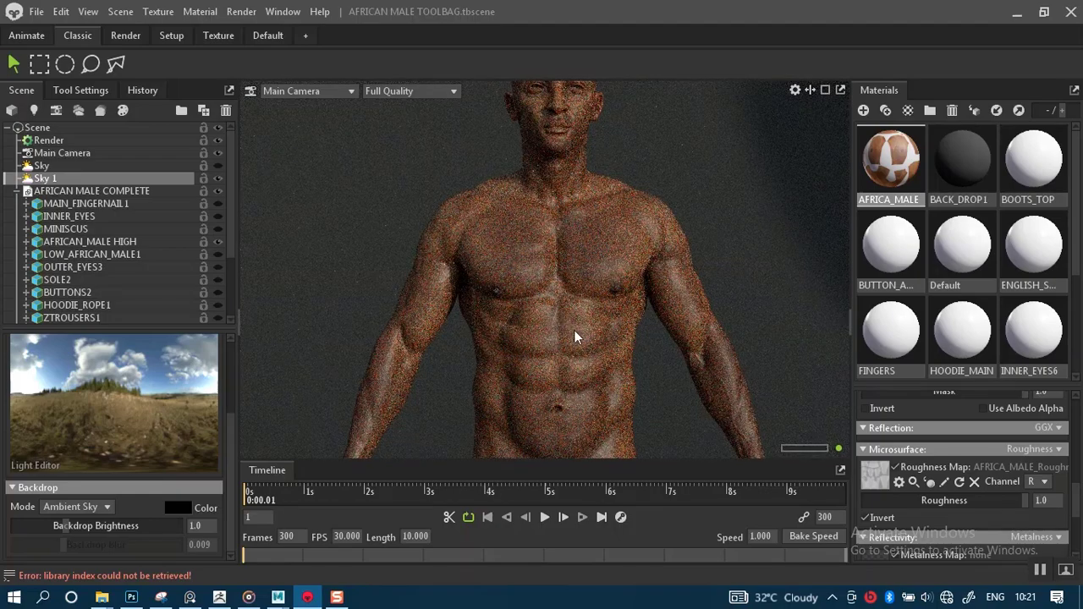
pyautogui.moveTo(577, 328); pyautogui.dragTo(565, 244, button='right')
pyautogui.moveTo(556, 338); pyautogui.dragTo(554, 234, button='middle')
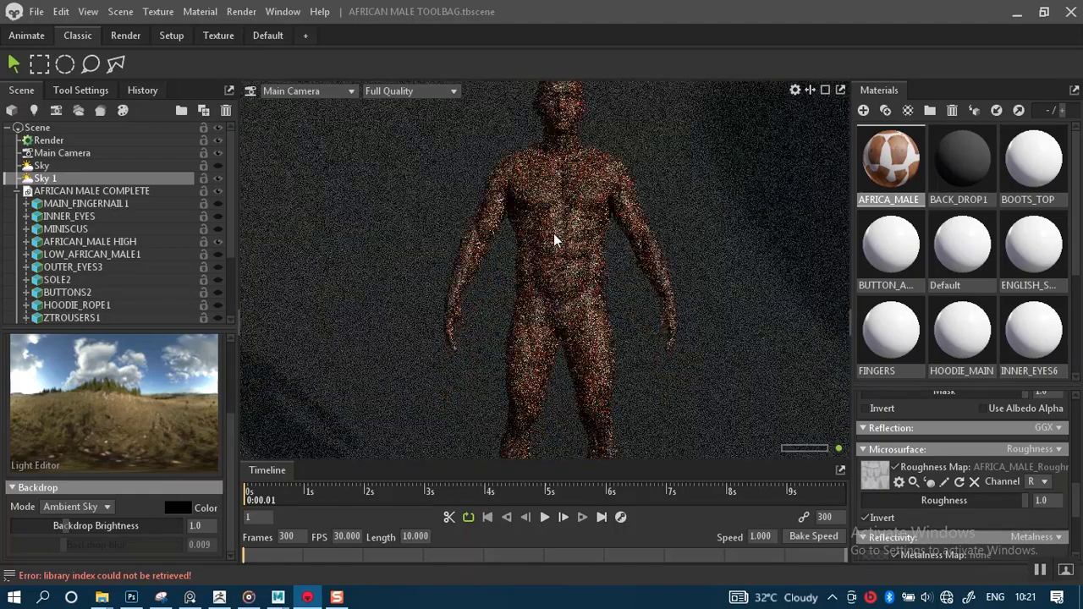
pyautogui.moveTo(552, 189); pyautogui.dragTo(578, 331, button='middle')
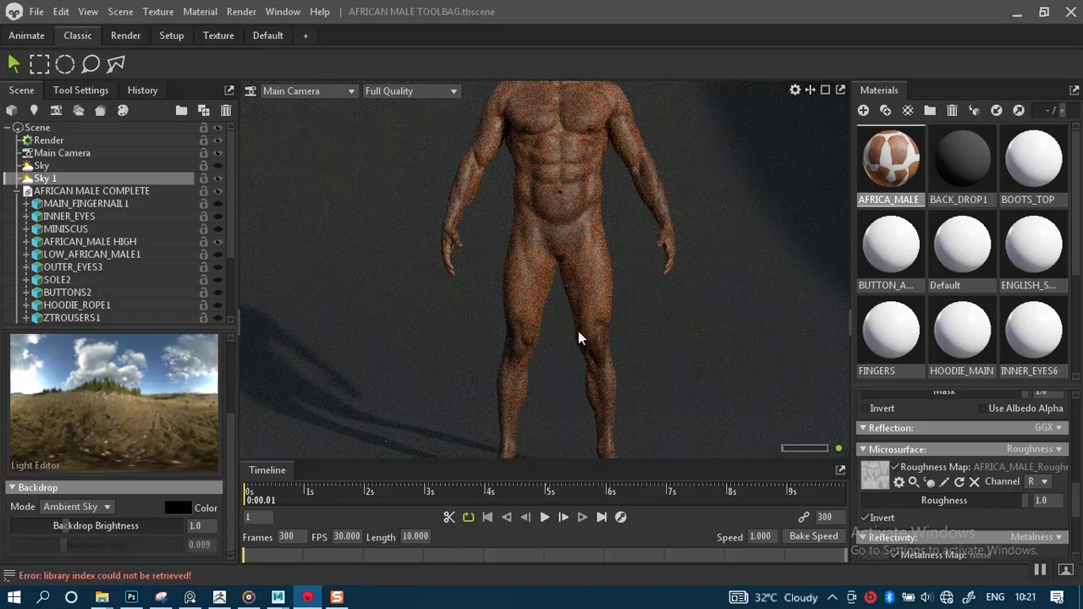
pyautogui.moveTo(550, 336); pyautogui.dragTo(561, 298, button='right')
pyautogui.moveTo(561, 299); pyautogui.dragTo(562, 315, button='middle')
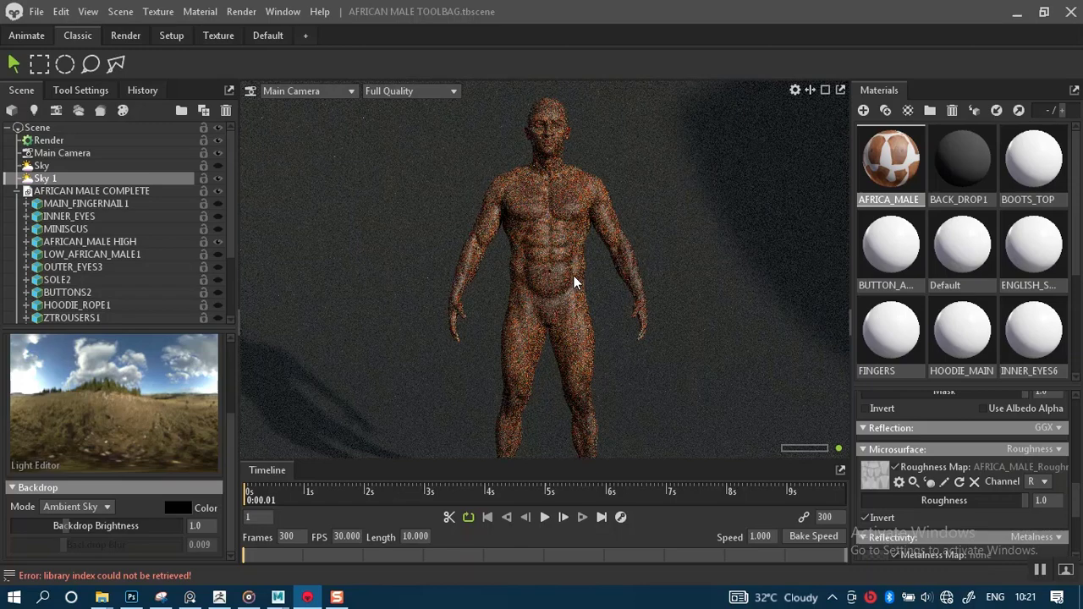
pyautogui.moveTo(574, 276); pyautogui.dragTo(583, 306, button='right')
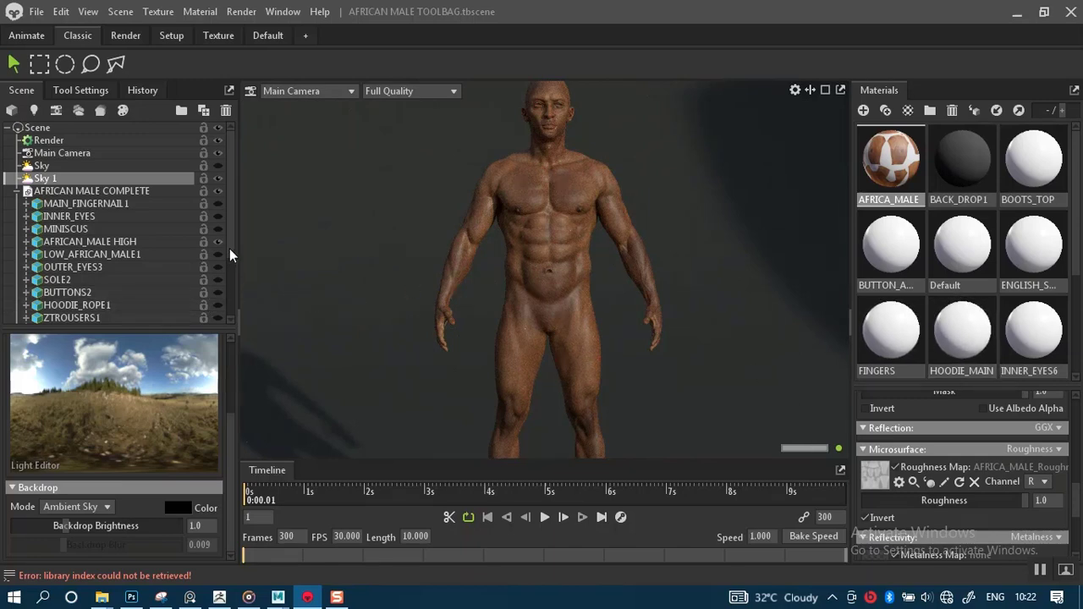
# Select the BACK_DROP object and its BACK_DROP1 material, and disable the material's albedo map.
pyautogui.scroll(-2, 229, 254)
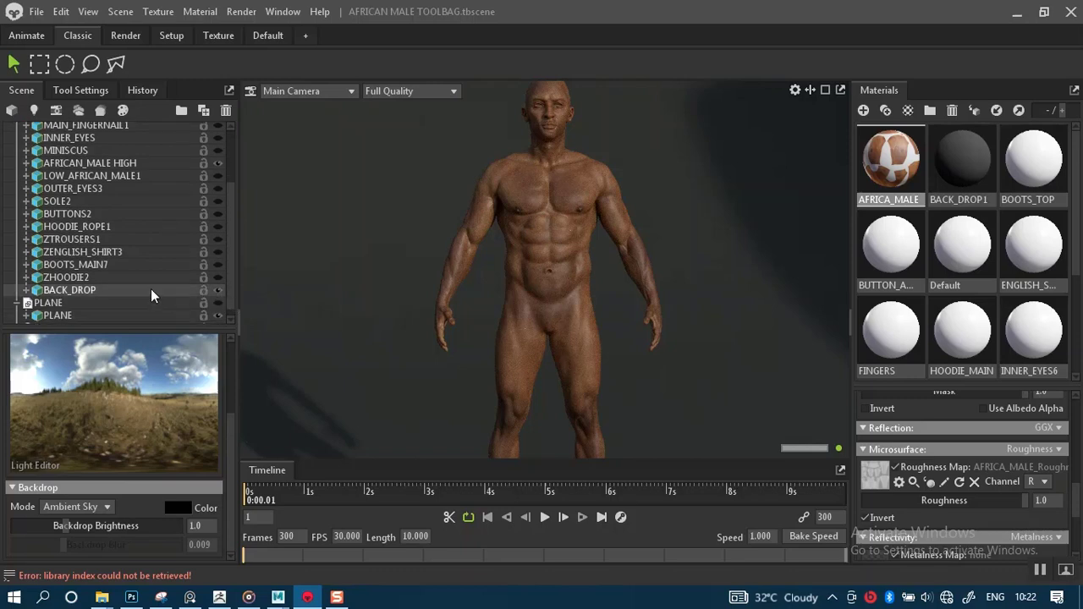
pyautogui.click(150, 289)
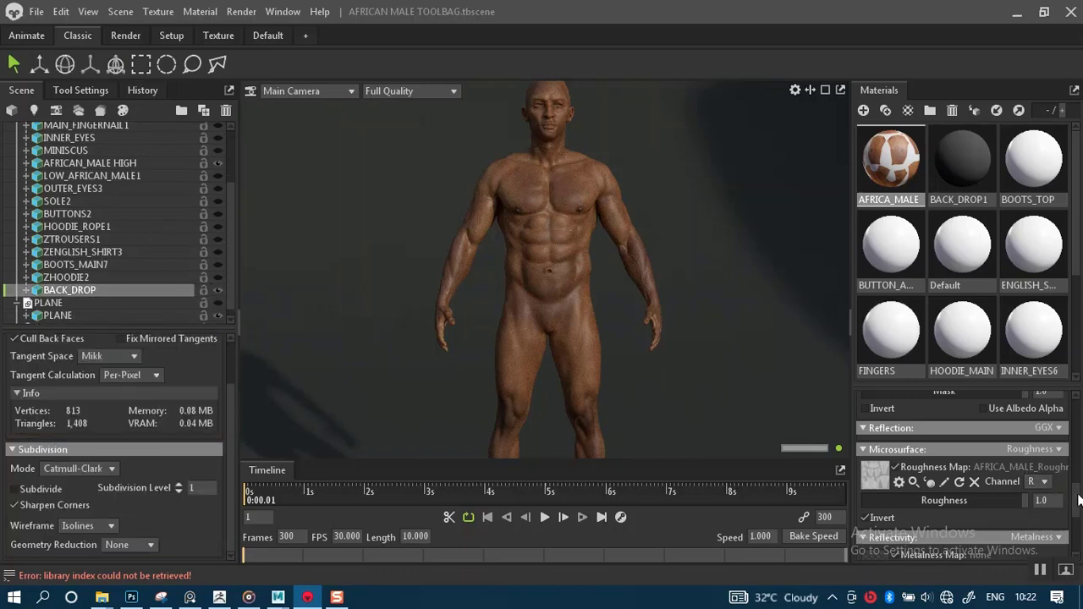
pyautogui.moveTo(1080, 501); pyautogui.dragTo(1037, 391)
pyautogui.click(957, 165)
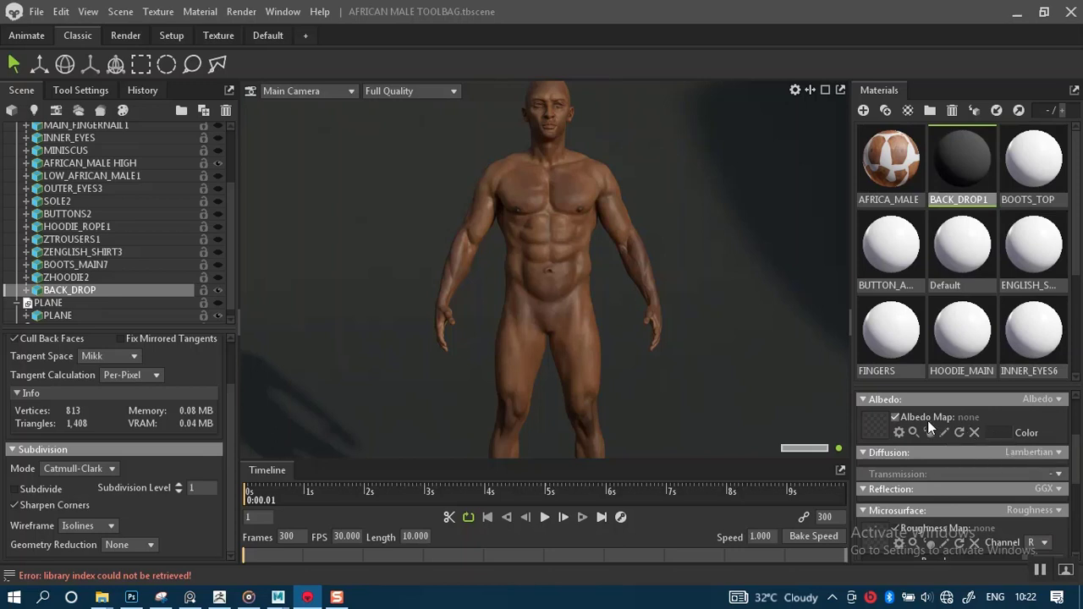
pyautogui.click(897, 417)
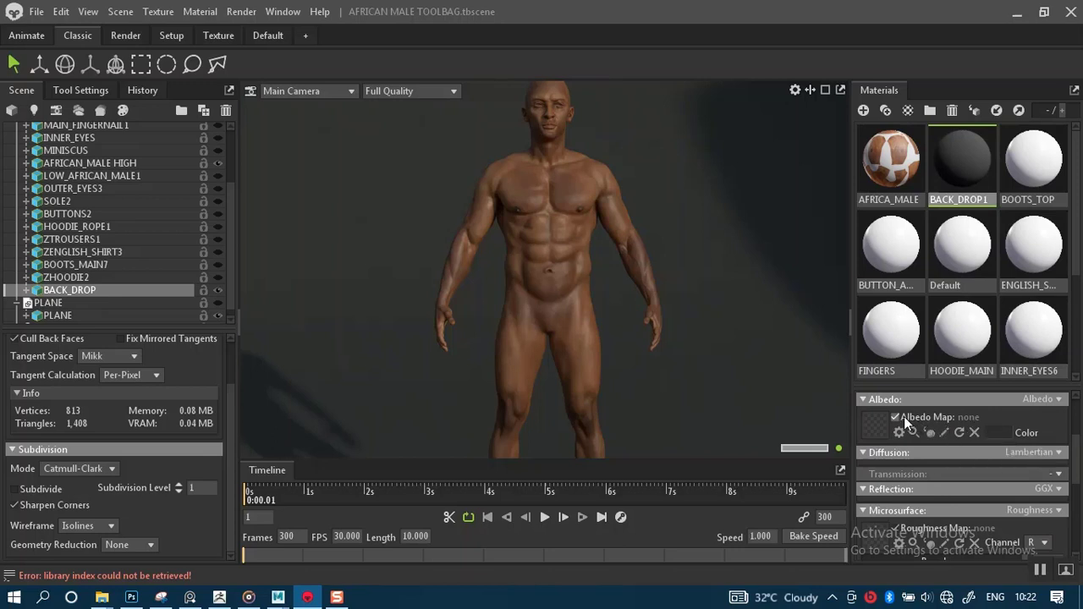
# Darken the BACK_DROP1 material's albedo color to near-black 131313.
pyautogui.click(995, 433)
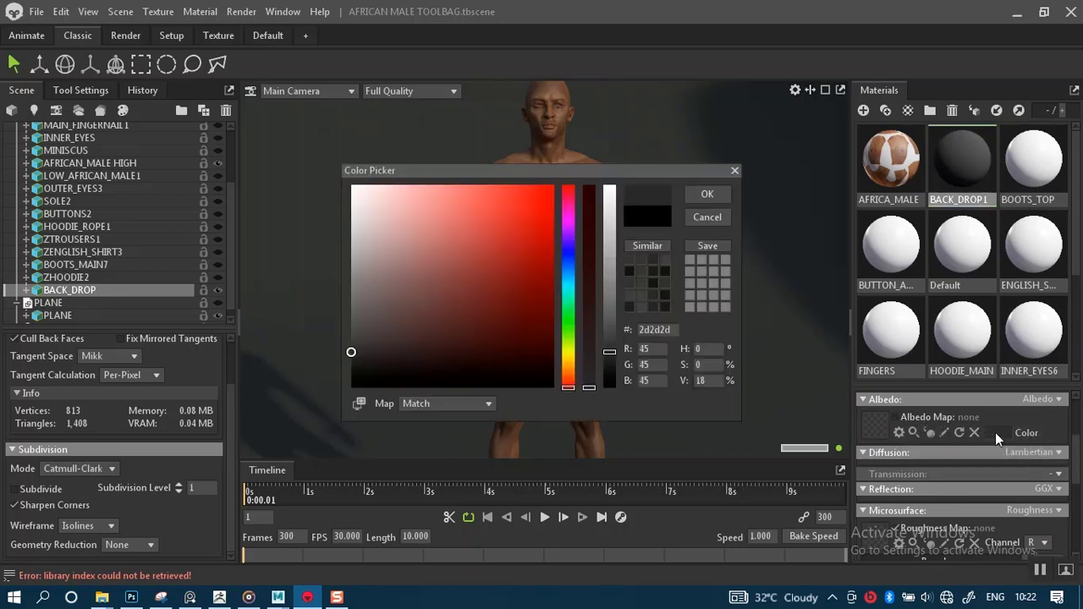
pyautogui.click(352, 362)
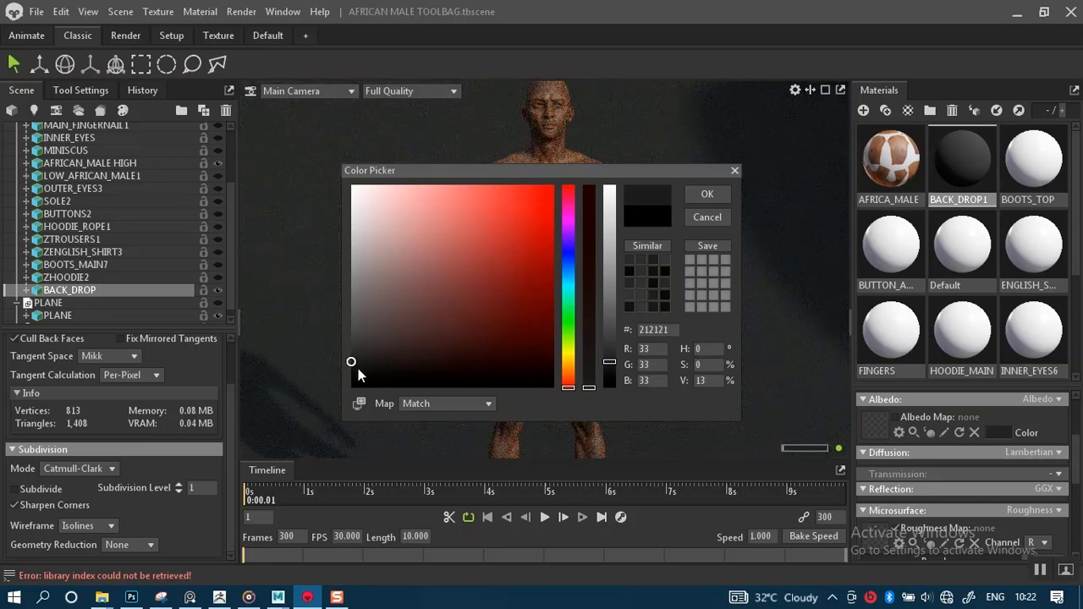
pyautogui.click(351, 374)
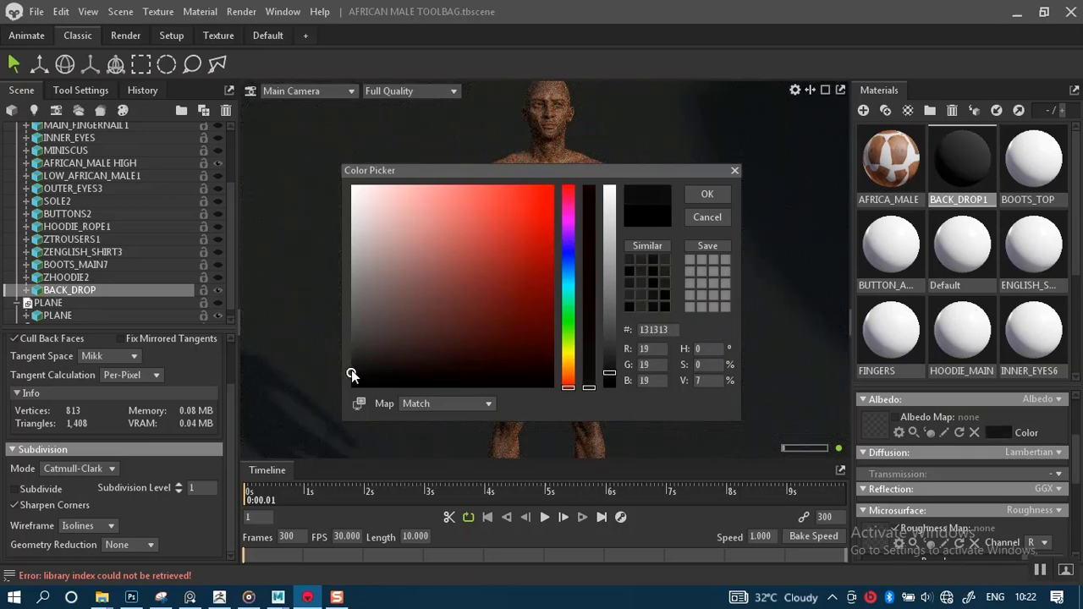
pyautogui.click(707, 195)
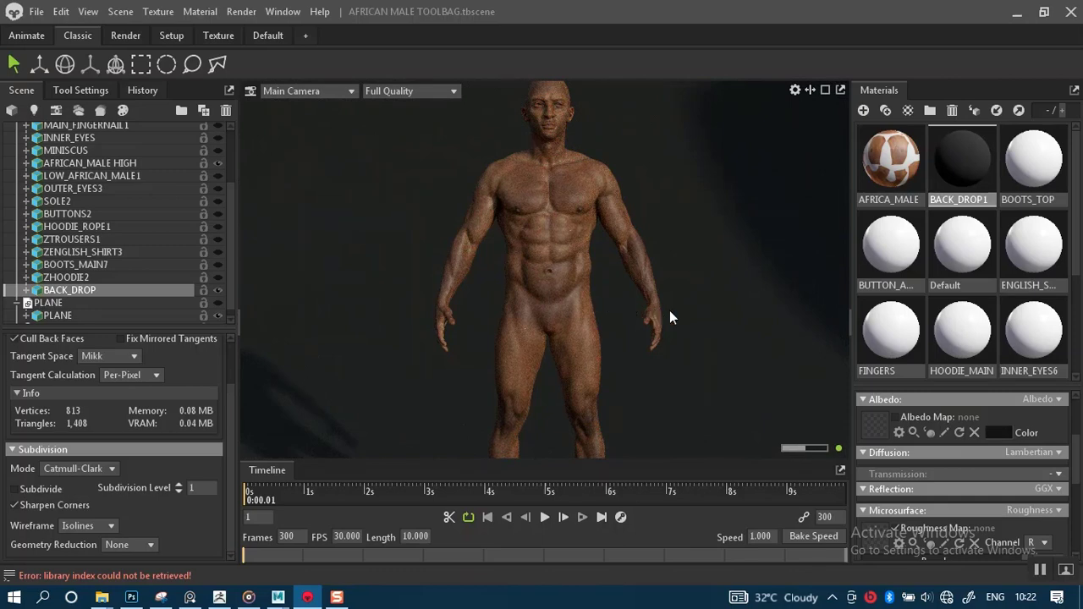
pyautogui.moveTo(1073, 460)
pyautogui.mouseDown()
pyautogui.moveTo(1081, 523)
pyautogui.moveTo(1080, 440)
pyautogui.mouseUp()
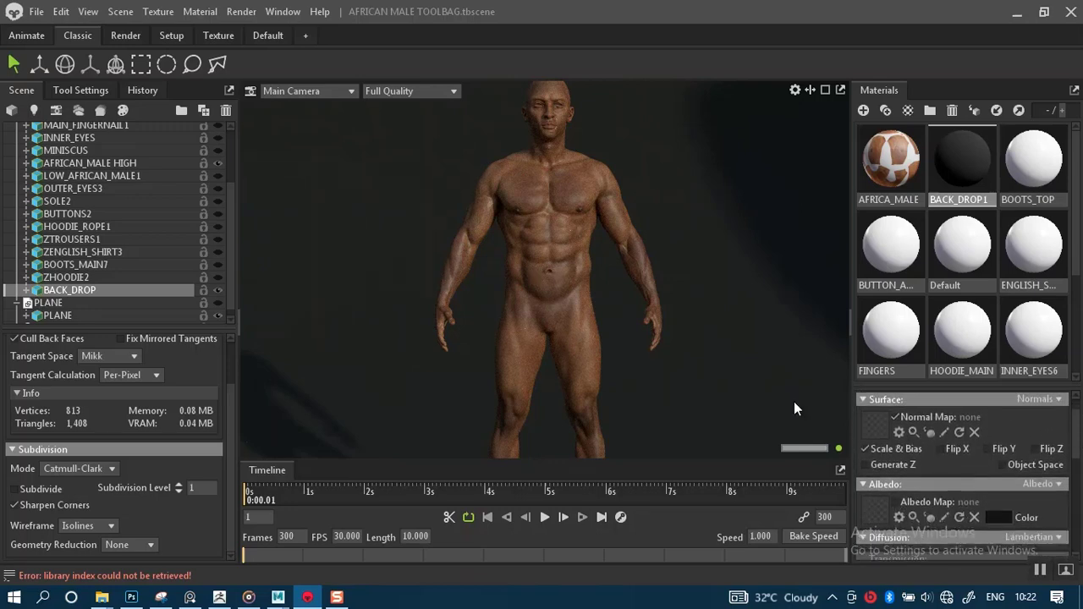